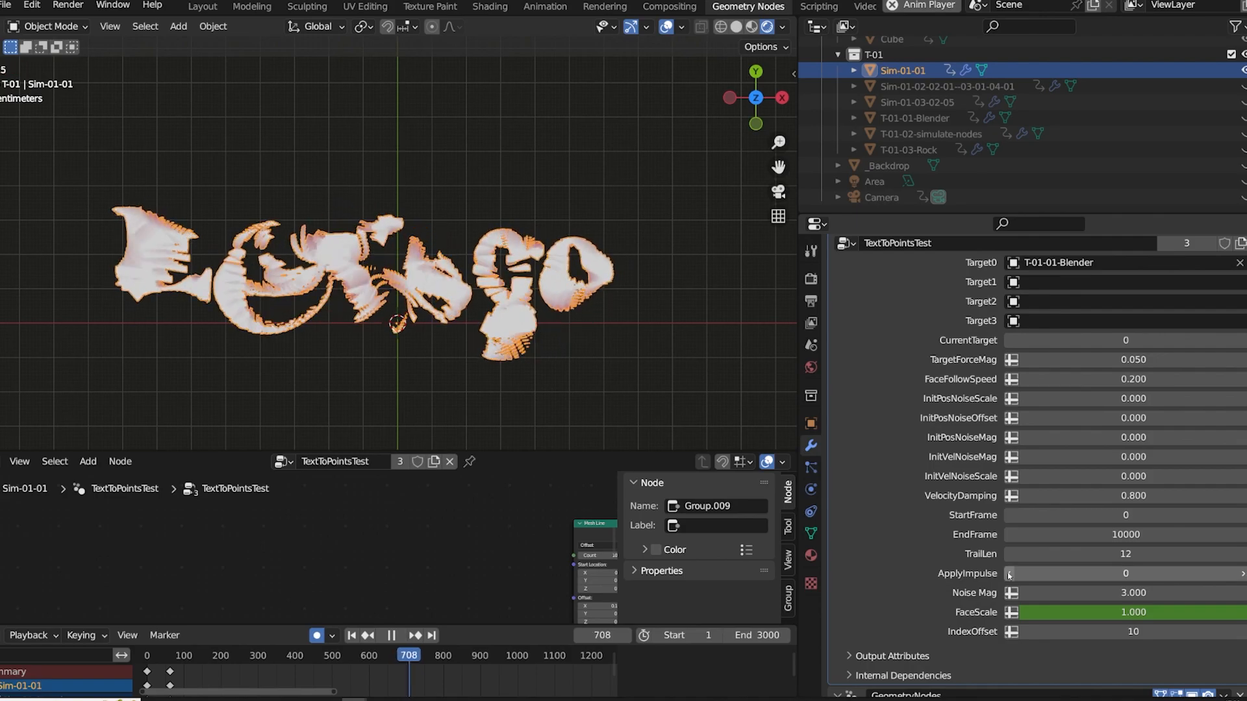
- Toggle ApplyImpulse of the TextToPointsTest modifier on Sim-01-01 between 0 and 1 during playback, leaving it at 1
click(1008, 574)
click(1015, 578)
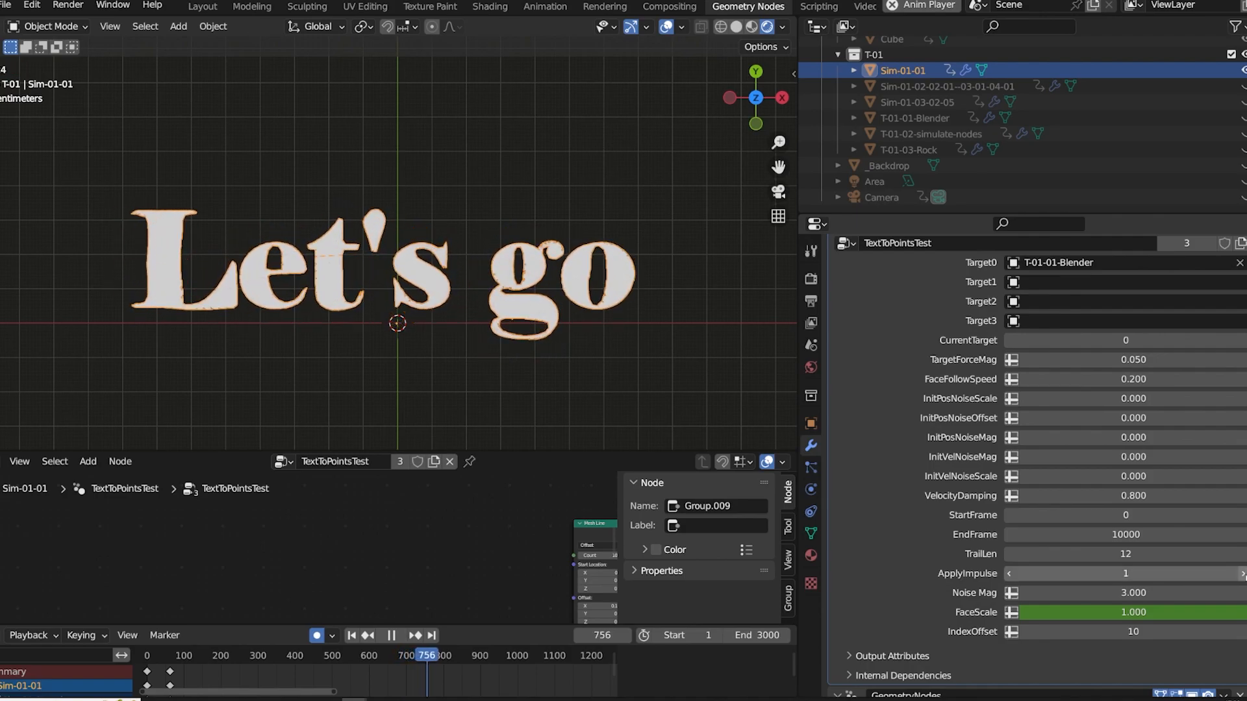
click(1015, 578)
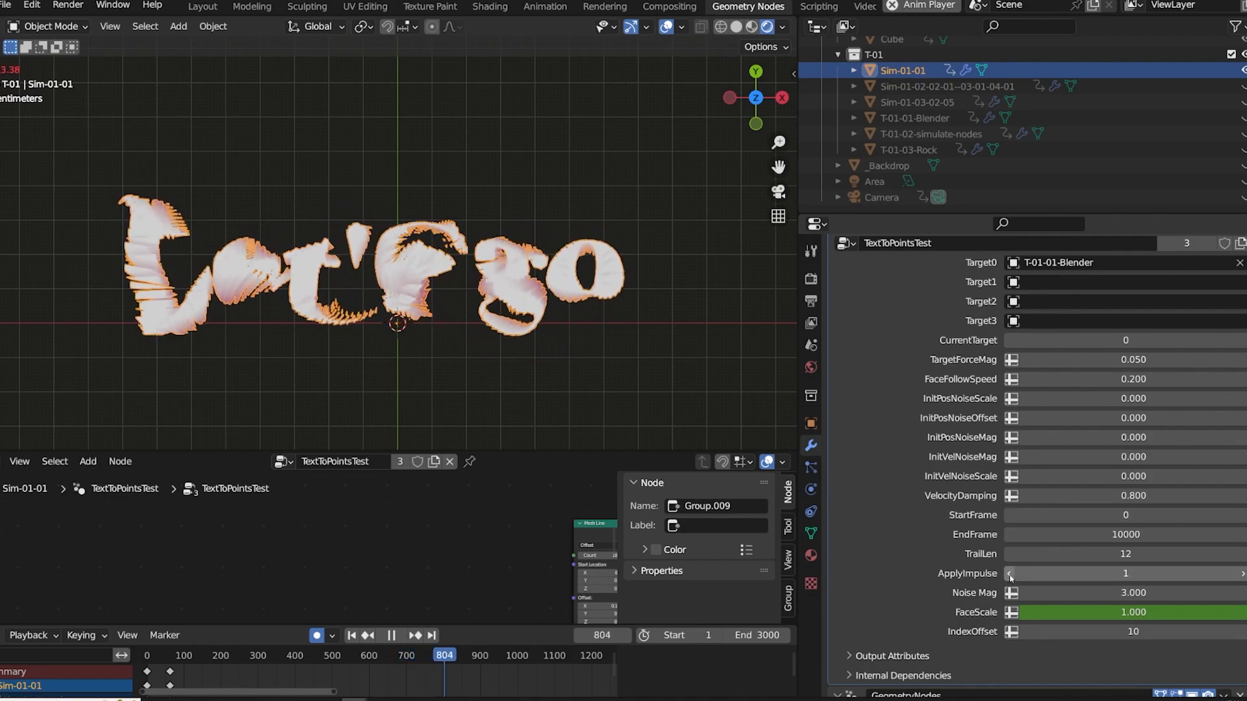
click(1242, 574)
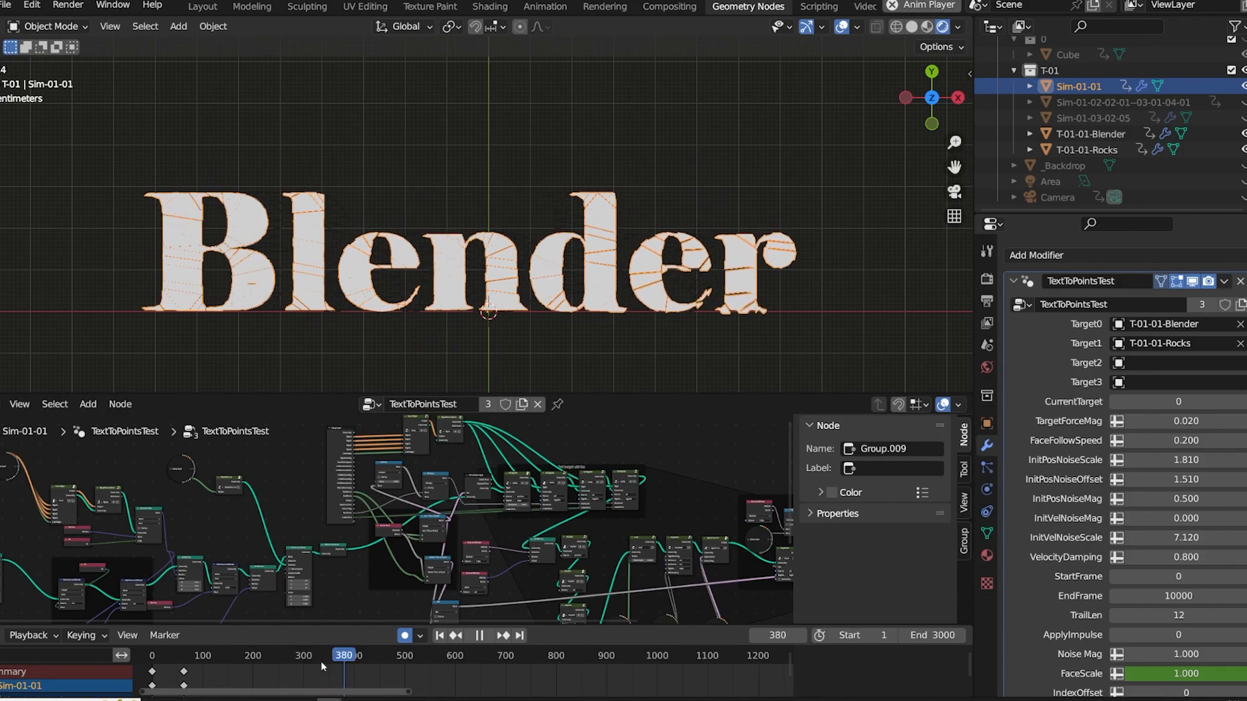
- Switch CurrentTarget to 1 so the text morphs into the second target, and set it back to 0
click(1242, 402)
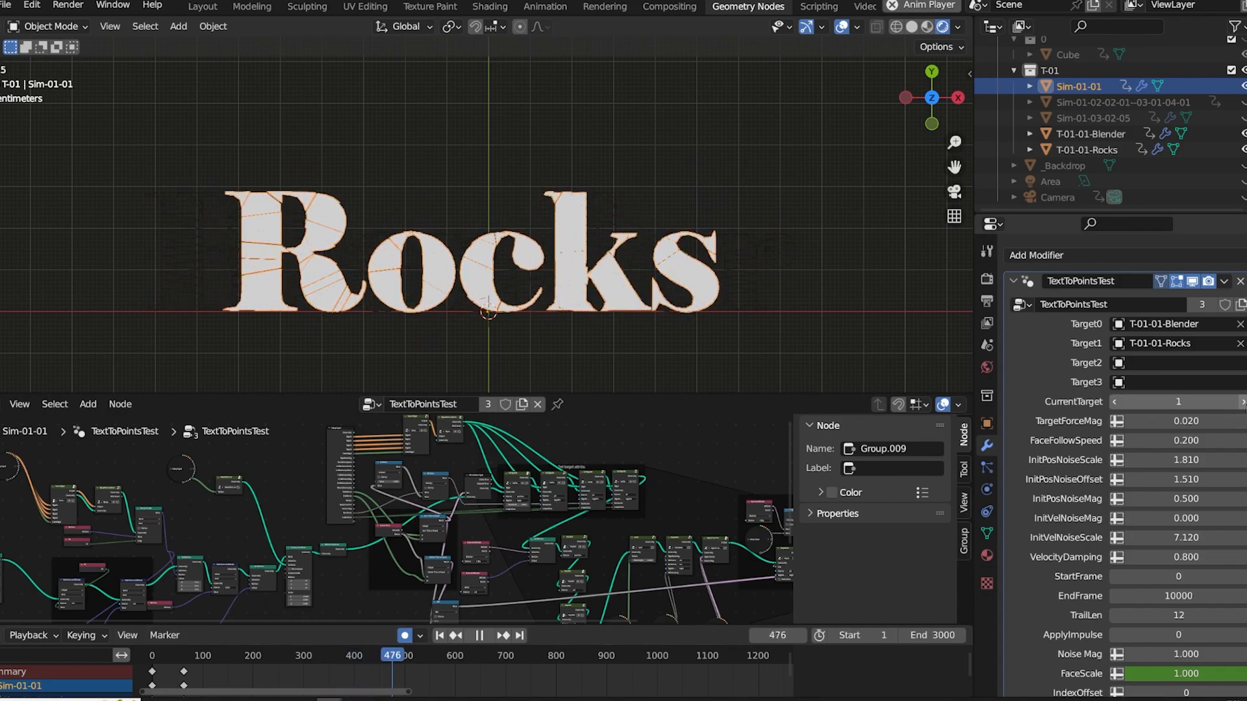
click(1116, 402)
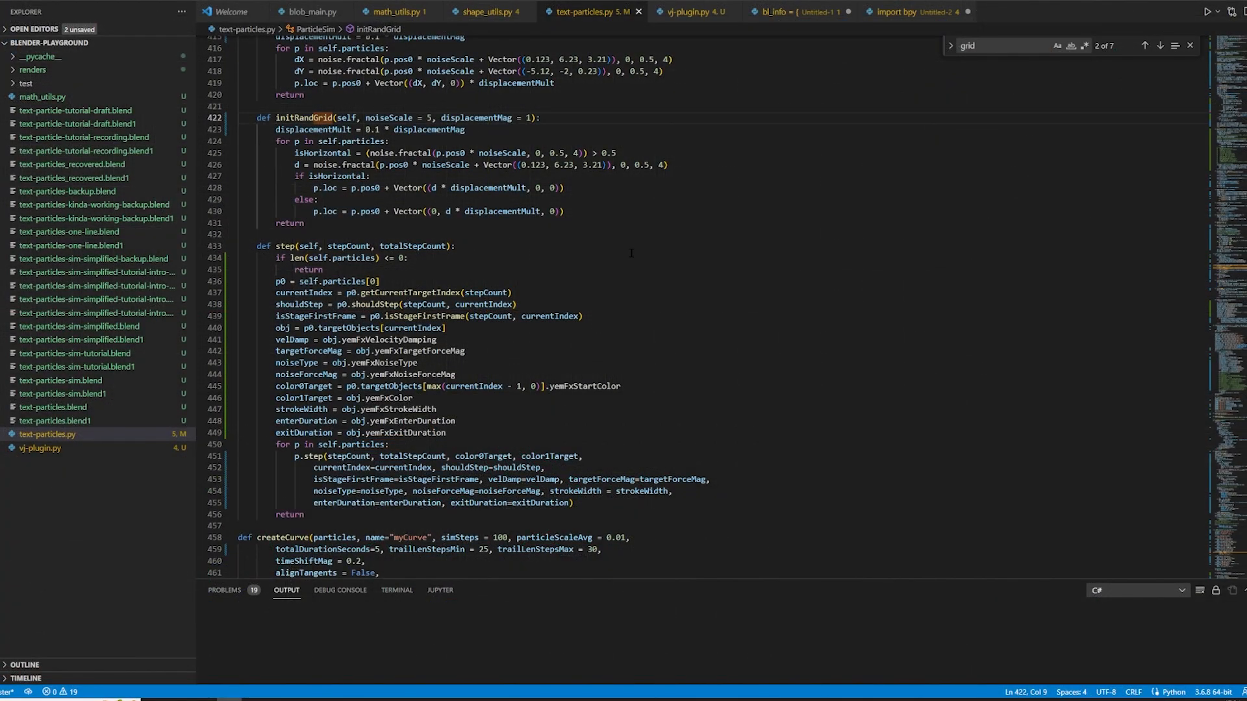
- Look through the whole text-particles.py script in the code editor, from its panel classes to the register functions
scroll(631, 253, up, 4)
drag(1242, 260, 1241, 52)
click(1089, 158)
scroll(1089, 162, down, 18)
scroll(1089, 160, down, 20)
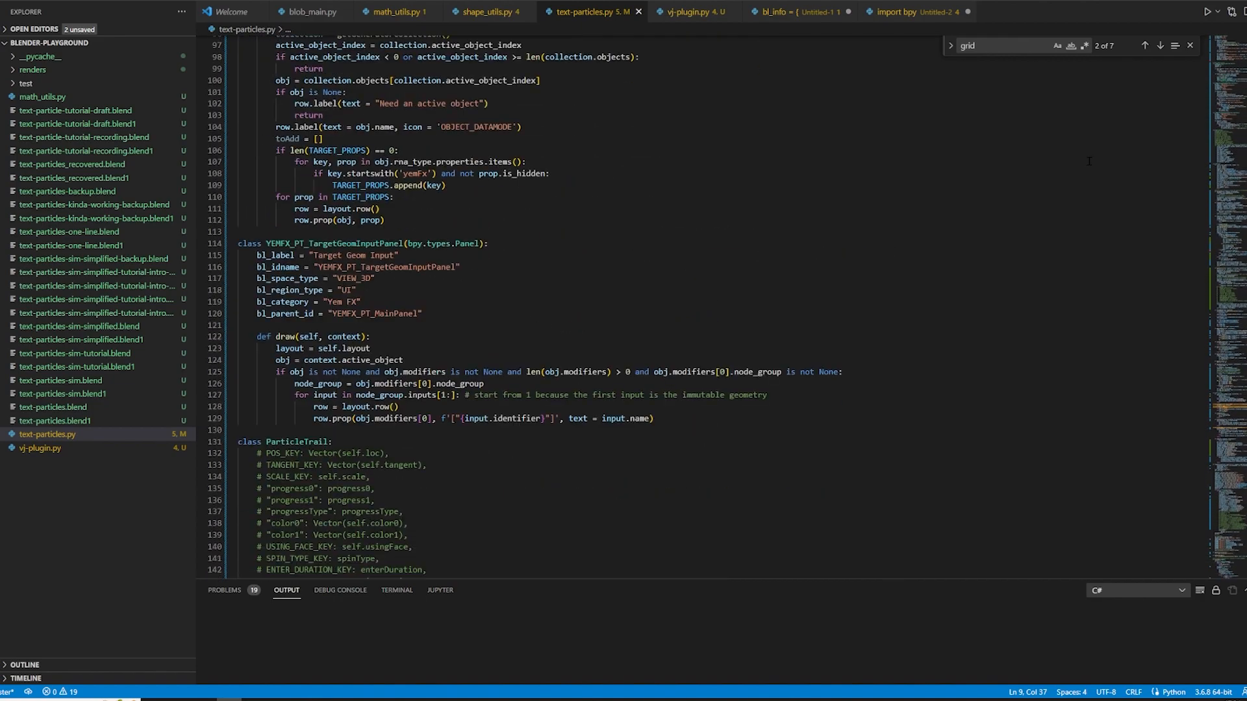
scroll(1092, 159, down, 20)
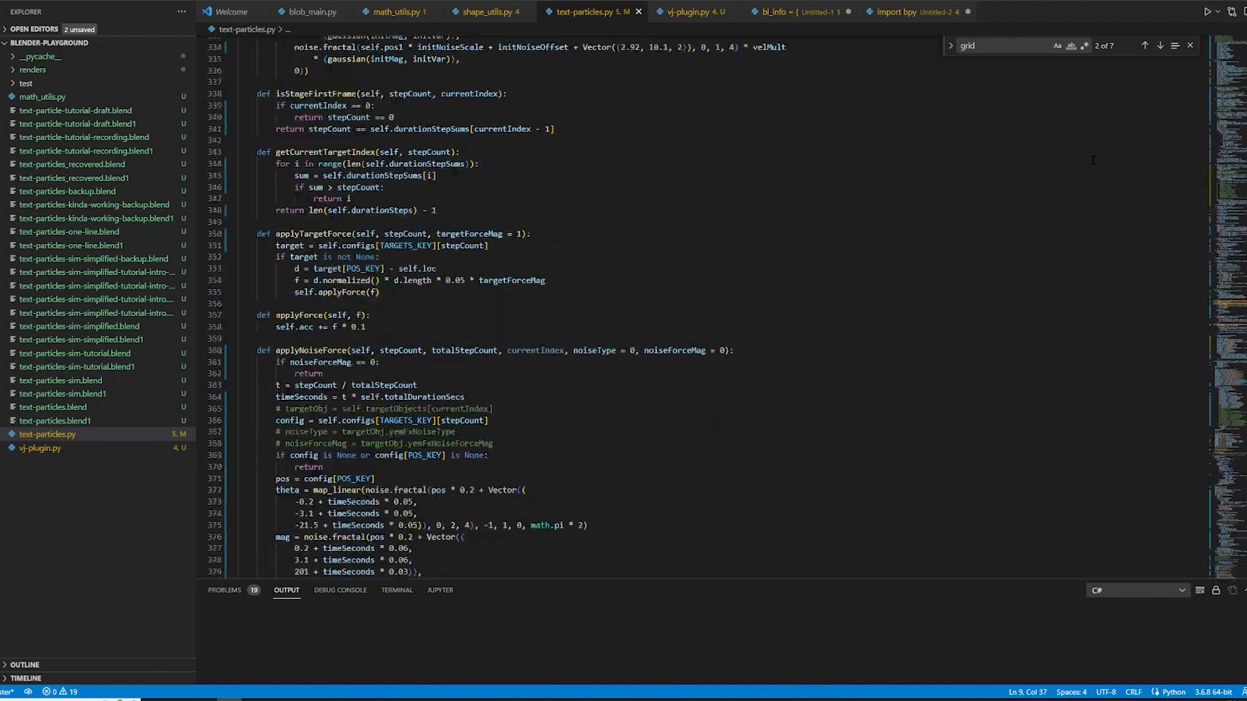
scroll(1087, 167, down, 20)
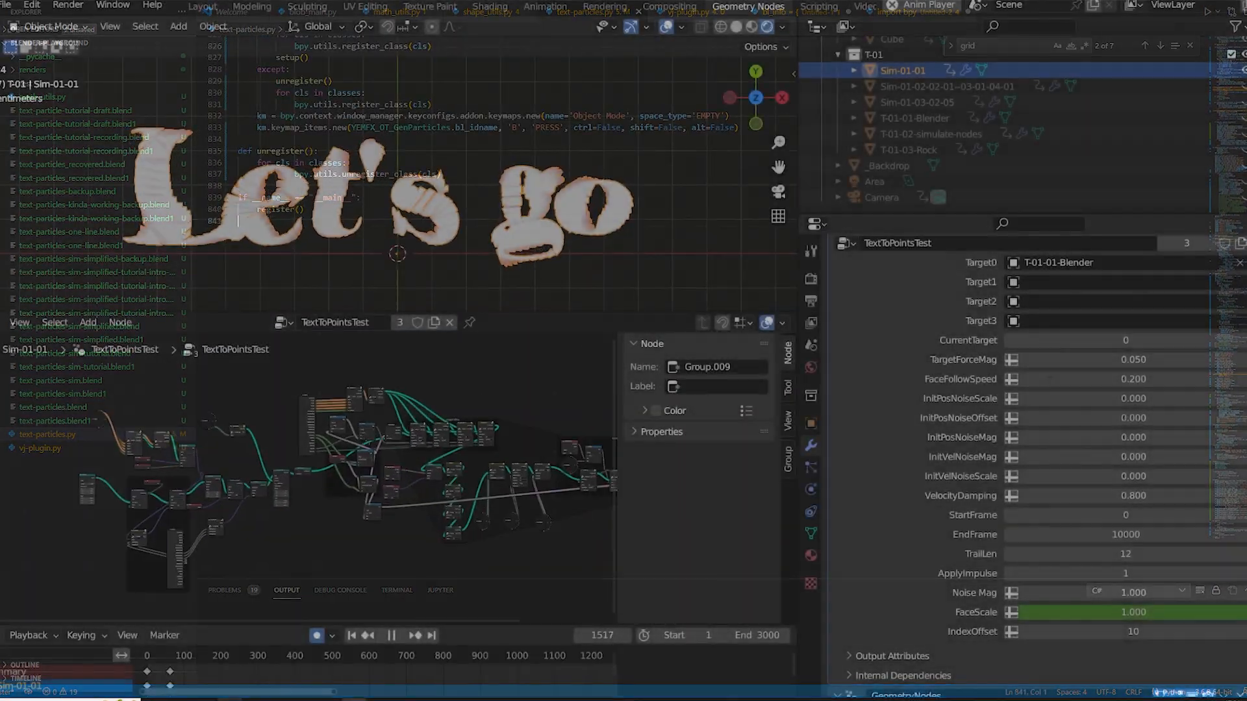
- Examine the TextToPointsTest node tree in Blender, from the target inputs through the Set target attribs frame to the Group Output
scroll(235, 470, up, 5)
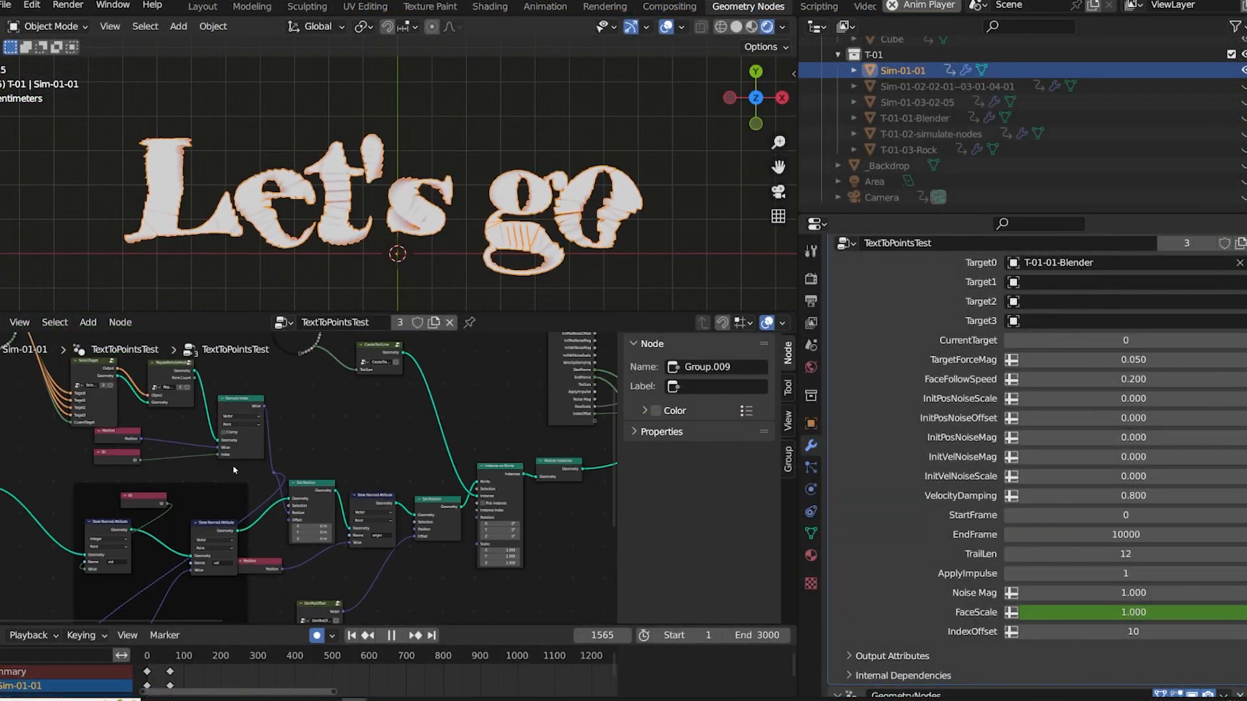
mouse_move(398, 450)
middle_down()
mouse_move(563, 540)
mouse_move(552, 456)
mouse_move(340, 390)
middle_up()
middle_drag(596, 416, 308, 565)
middle_drag(481, 615, 398, 556)
mouse_move(474, 568)
middle_down()
mouse_move(453, 563)
mouse_move(394, 618)
middle_up()
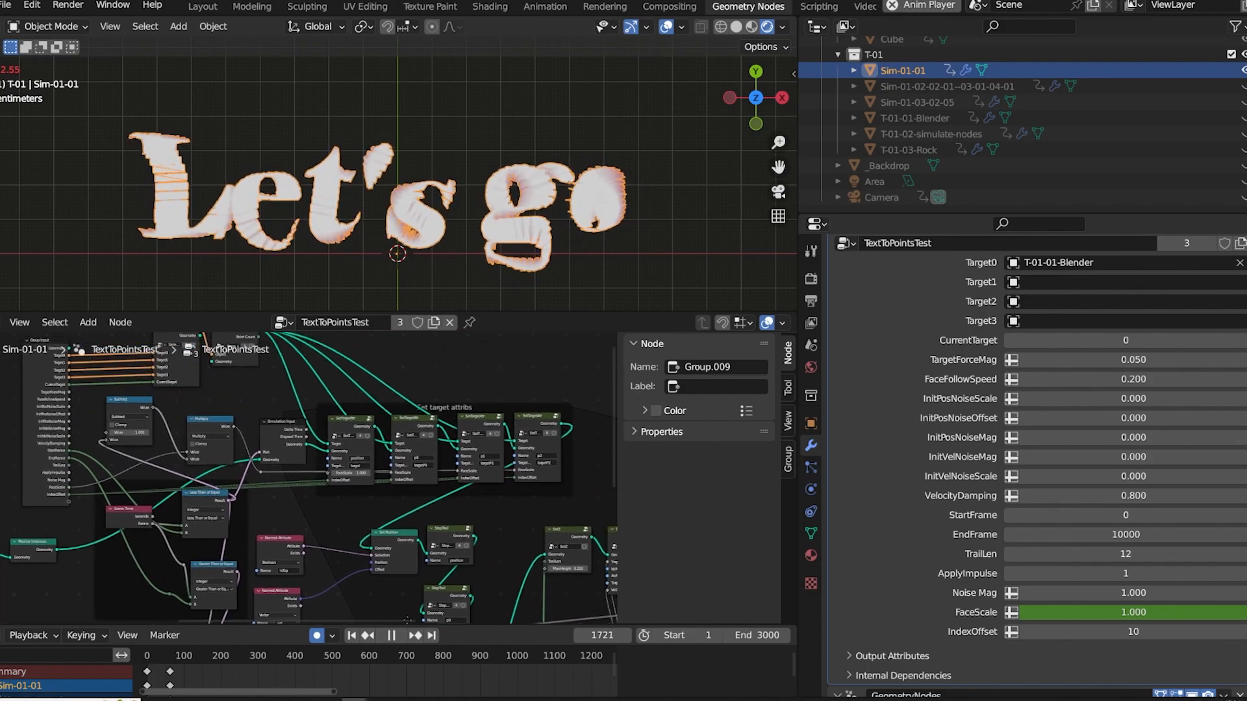
scroll(311, 450, up, 5)
middle_drag(310, 450, 268, 458)
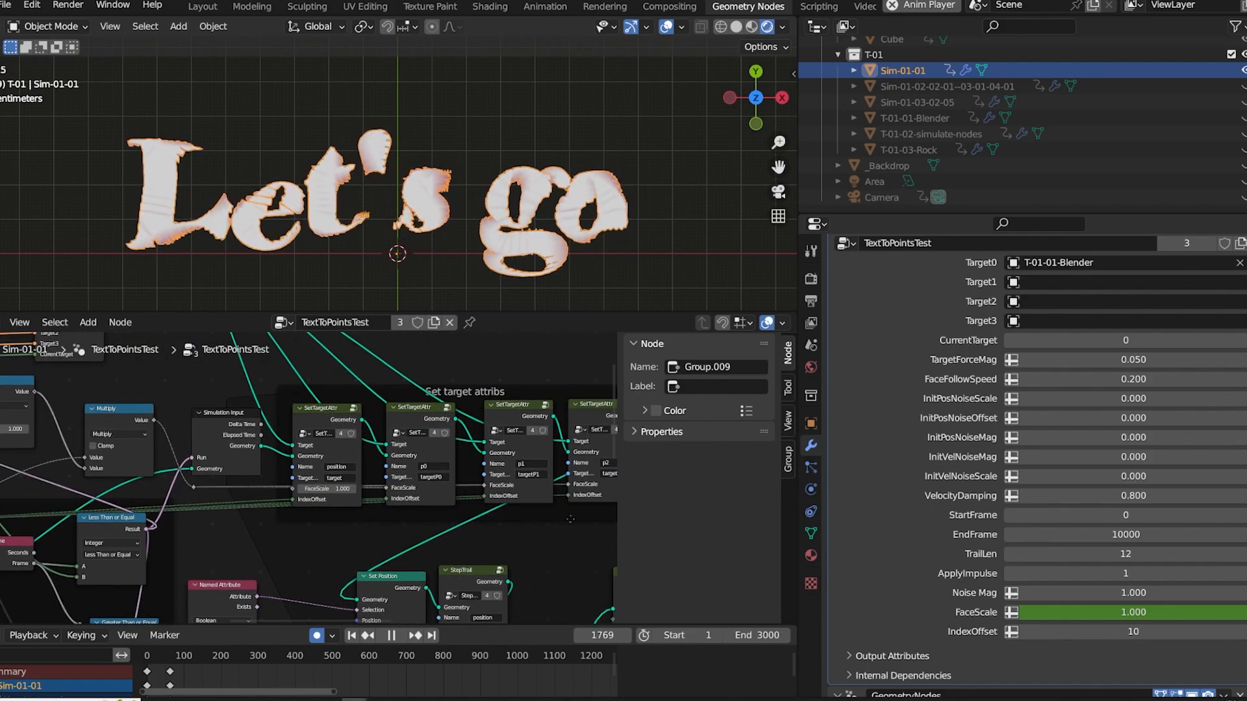
middle_drag(563, 539, 320, 468)
scroll(320, 468, down, 5)
middle_drag(513, 518, 374, 472)
scroll(390, 477, down, 3)
middle_drag(479, 508, 309, 486)
scroll(546, 475, up, 2)
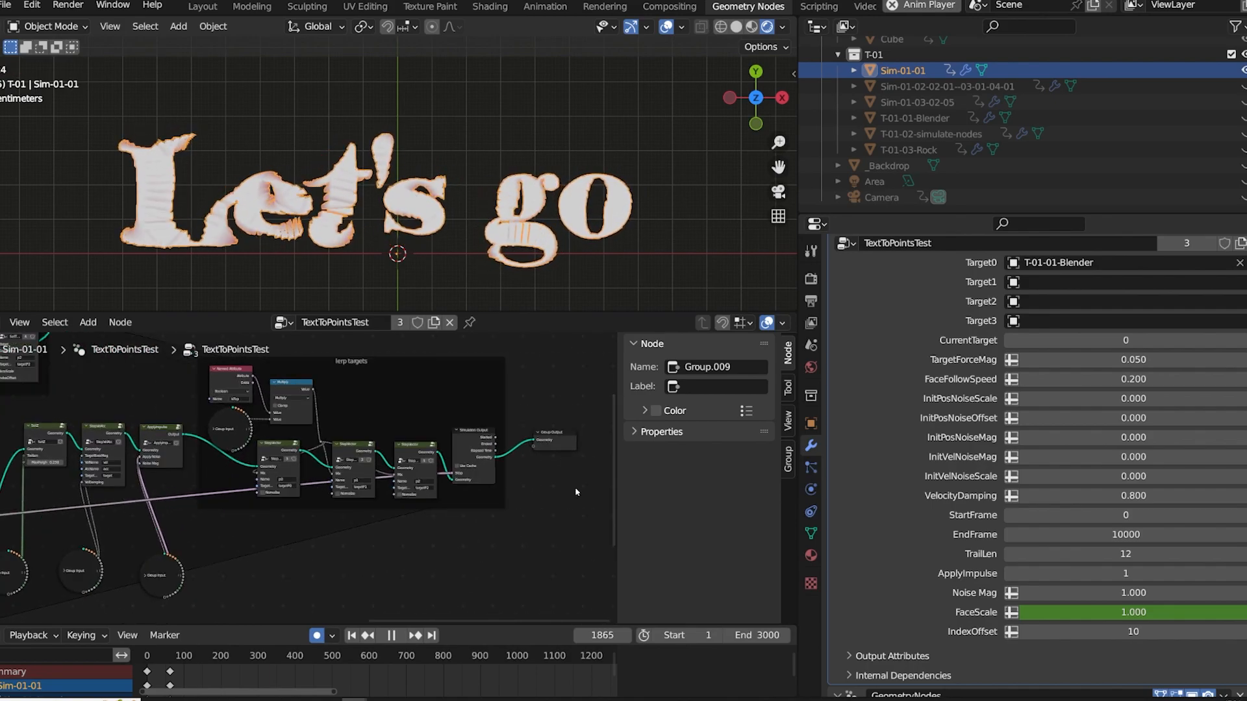
middle_drag(548, 472, 494, 499)
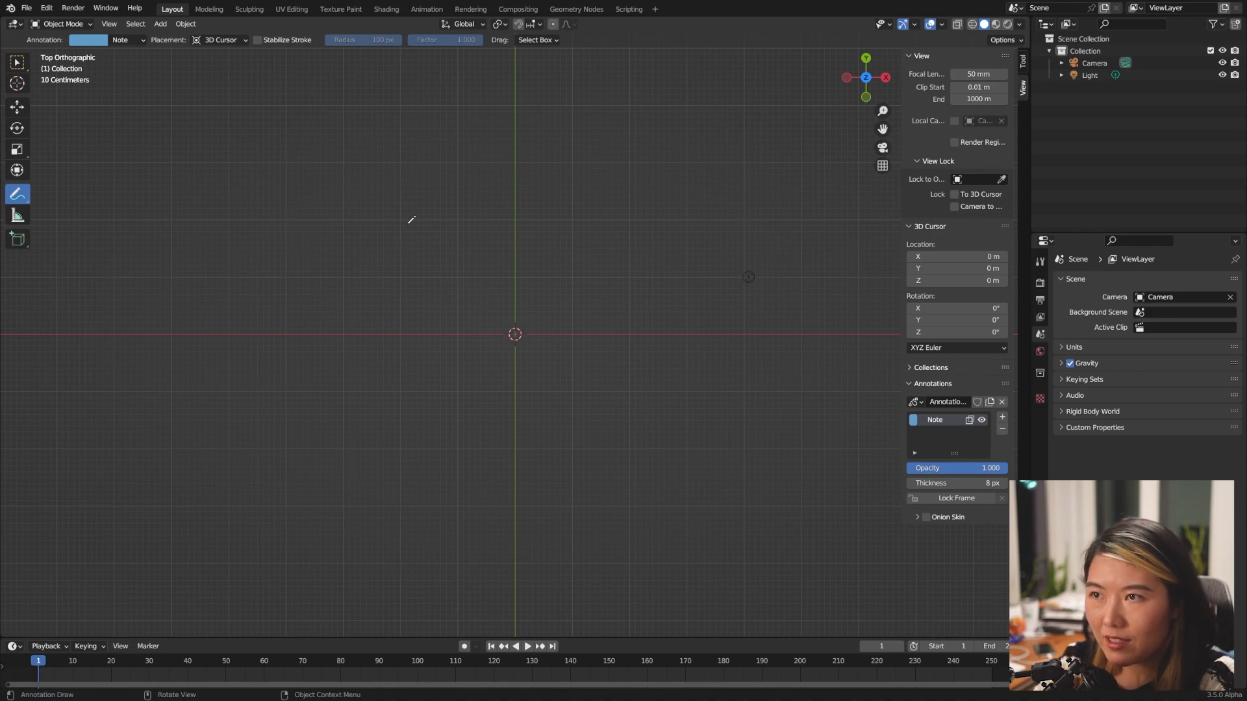
- Sketch a blue letter T divided into triangular faces around the origin and hatch its first triangle
mouse_move(435, 274)
mouse_down()
mouse_move(439, 307)
mouse_move(542, 305)
mouse_move(582, 253)
mouse_move(436, 275)
mouse_move(486, 310)
mouse_move(528, 302)
mouse_move(526, 261)
mouse_move(501, 288)
mouse_move(539, 304)
mouse_up()
drag(526, 263, 581, 297)
mouse_move(482, 310)
mouse_down()
mouse_move(546, 339)
mouse_move(550, 405)
mouse_up()
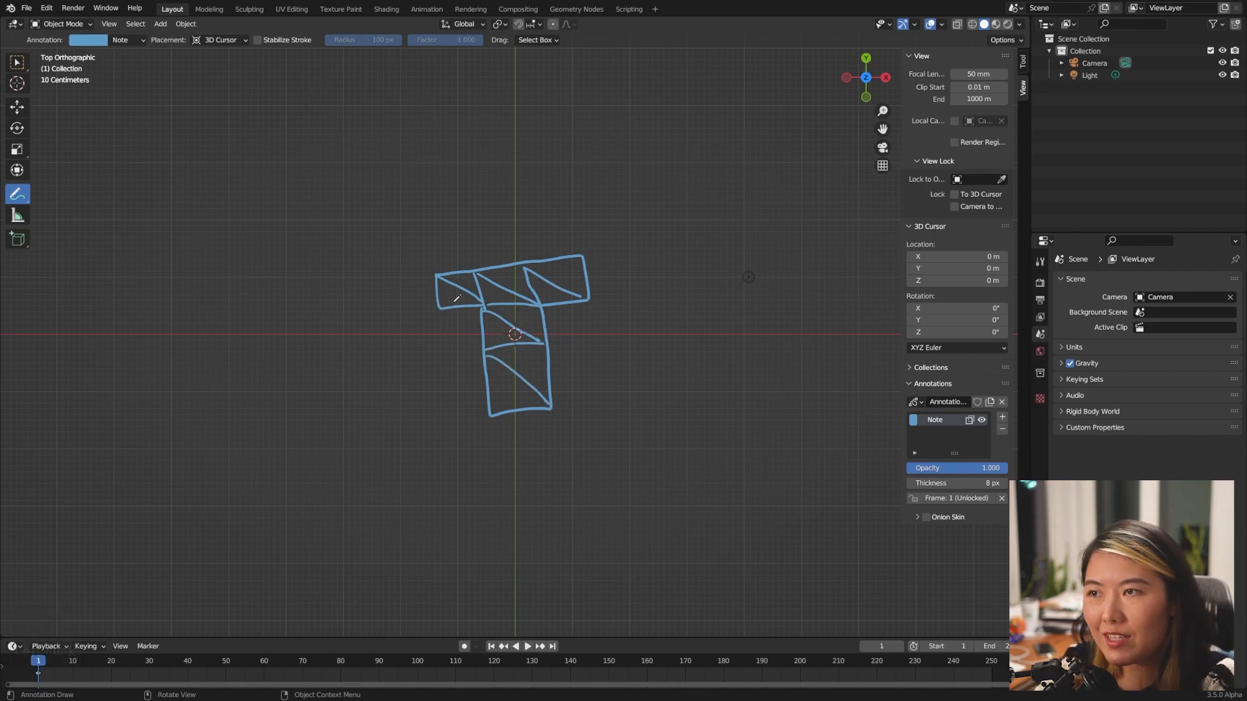
mouse_move(446, 279)
mouse_down()
mouse_move(442, 303)
mouse_move(477, 301)
mouse_up()
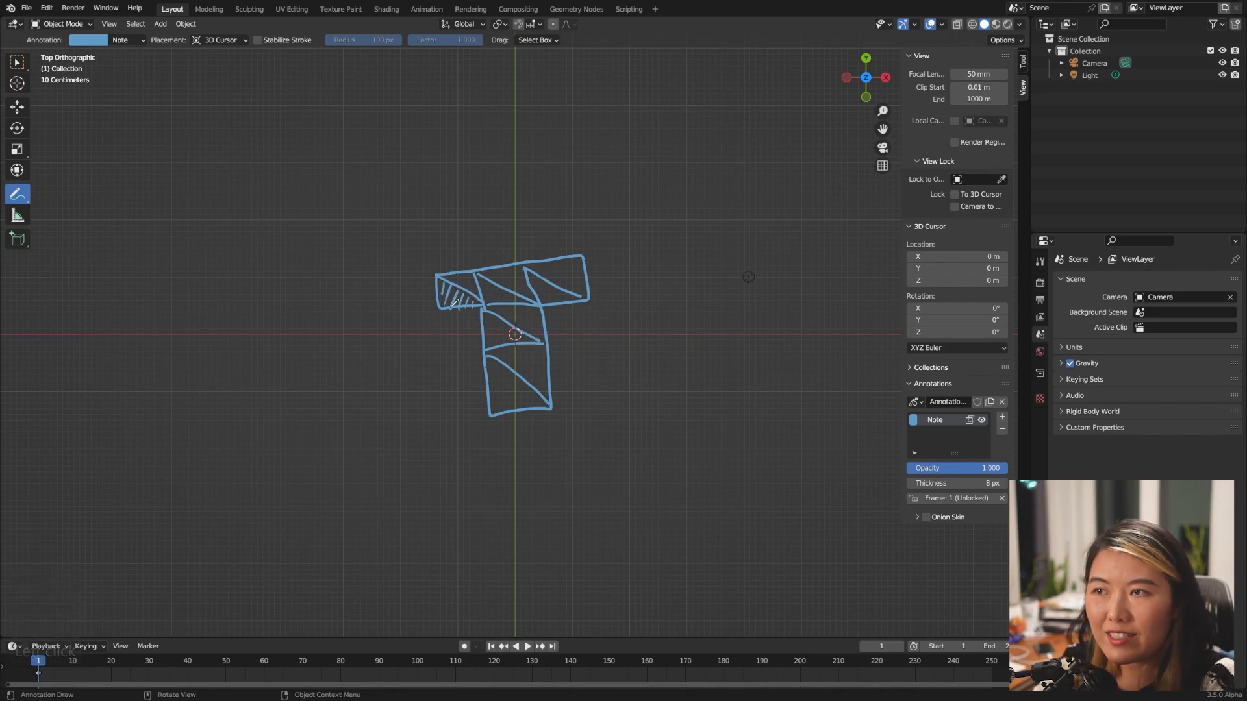
click(454, 299)
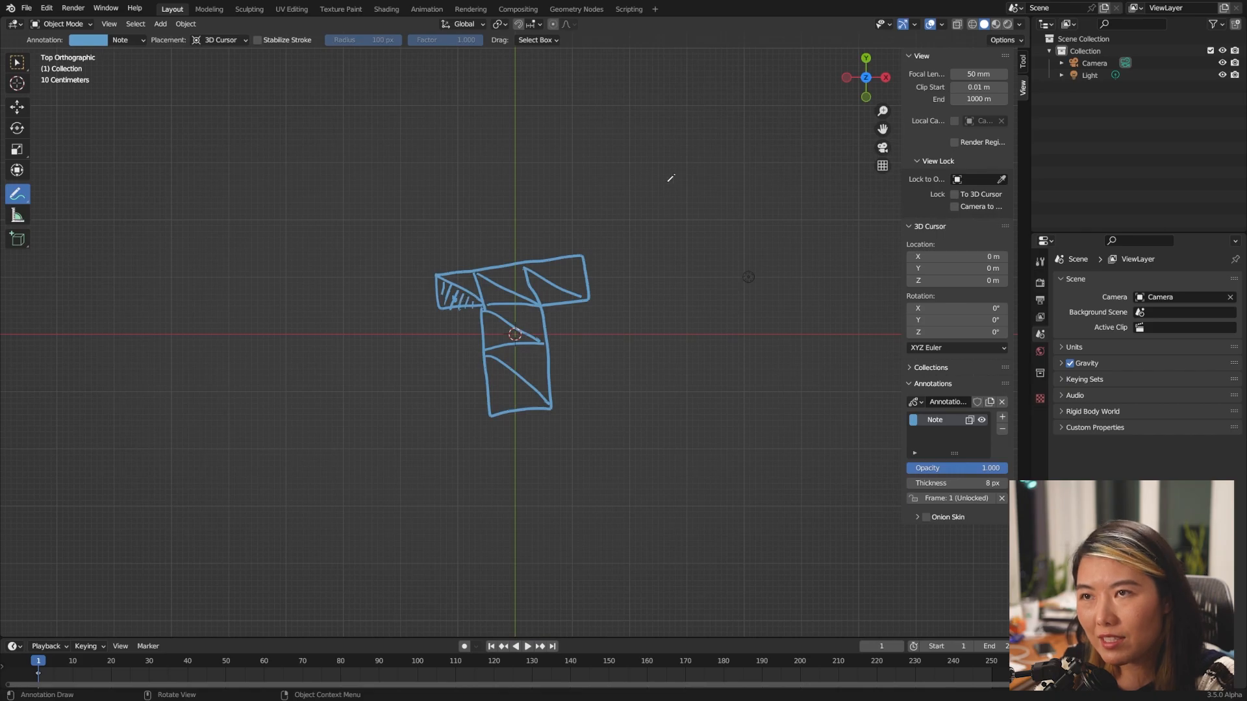
- Sketch a dot with an arrow to a small triangle, and a larger triangle with curved motion arrows, beside the T
click(619, 167)
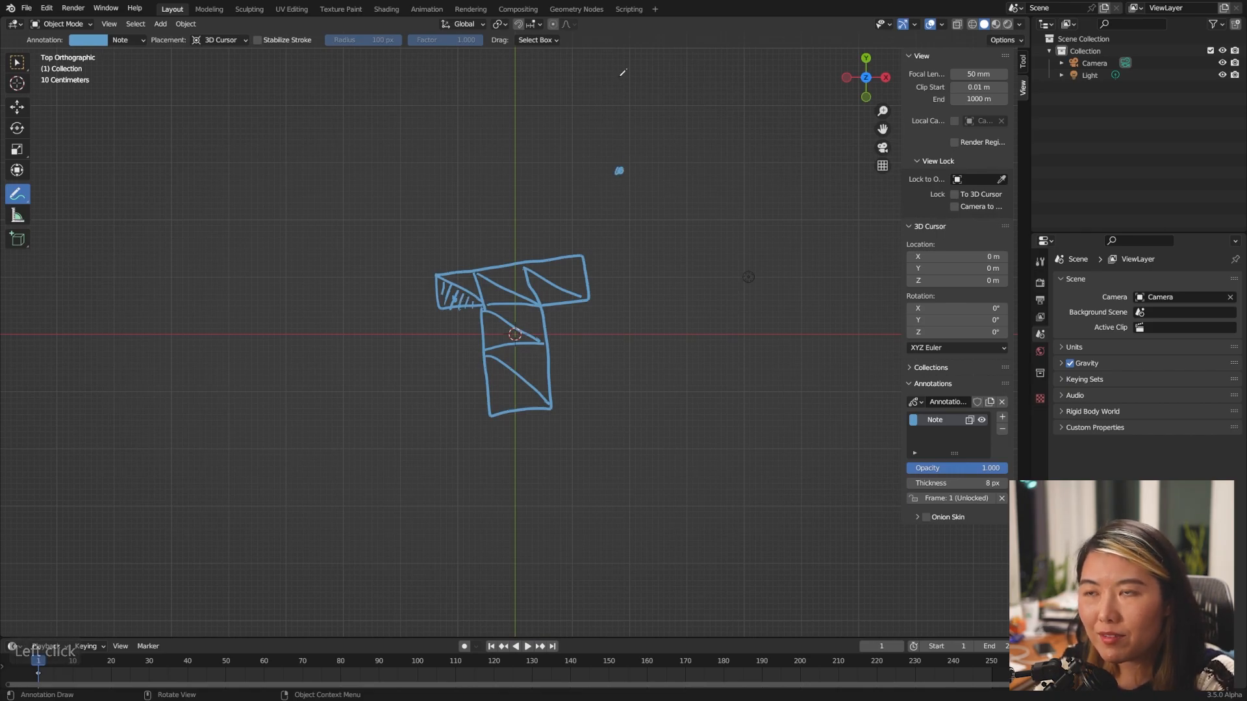
mouse_move(635, 174)
mouse_down()
mouse_move(692, 214)
mouse_move(657, 208)
mouse_up()
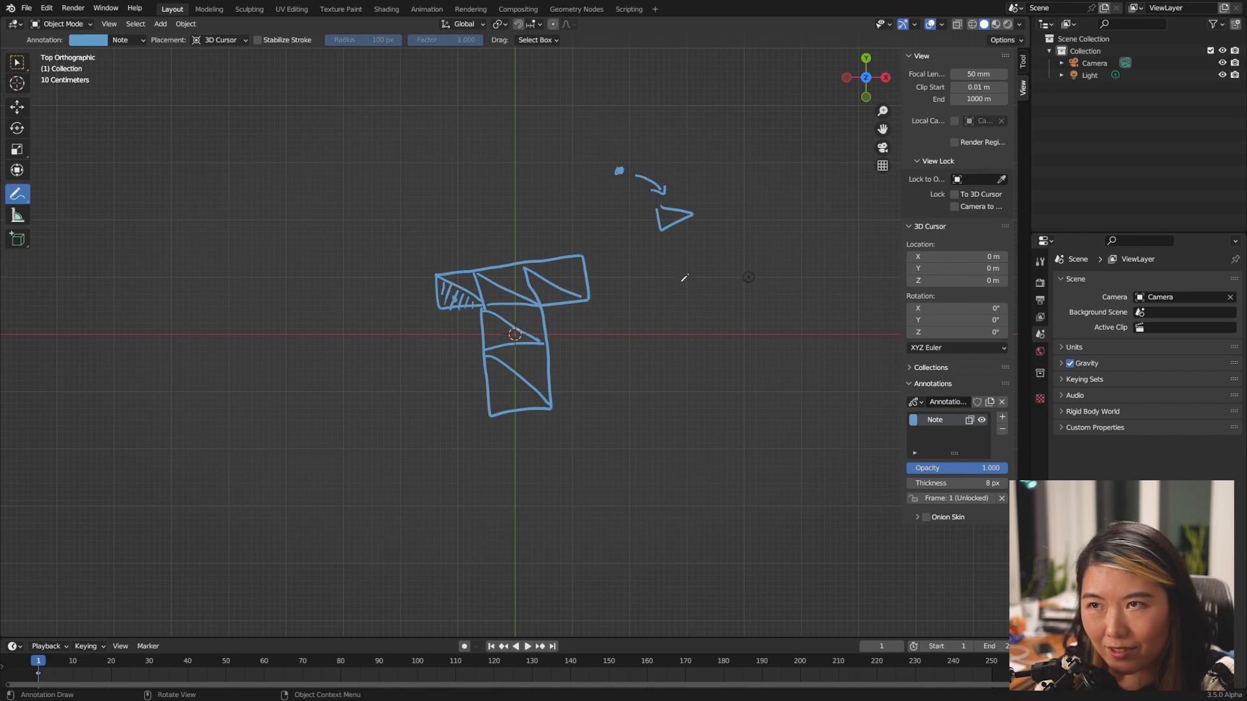
mouse_move(661, 304)
mouse_down()
mouse_move(695, 312)
mouse_move(668, 313)
mouse_move(679, 300)
mouse_move(673, 371)
mouse_move(680, 361)
mouse_move(755, 409)
mouse_move(727, 473)
mouse_up()
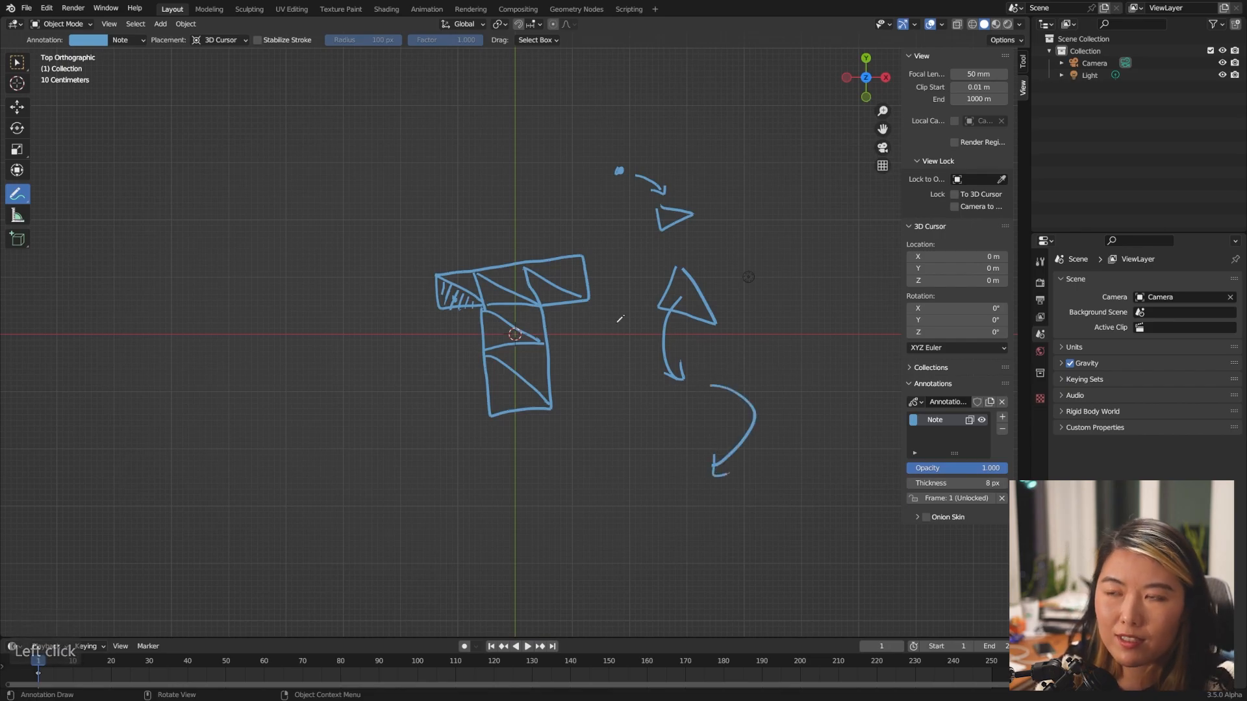
click(685, 478)
drag(686, 478, 451, 304)
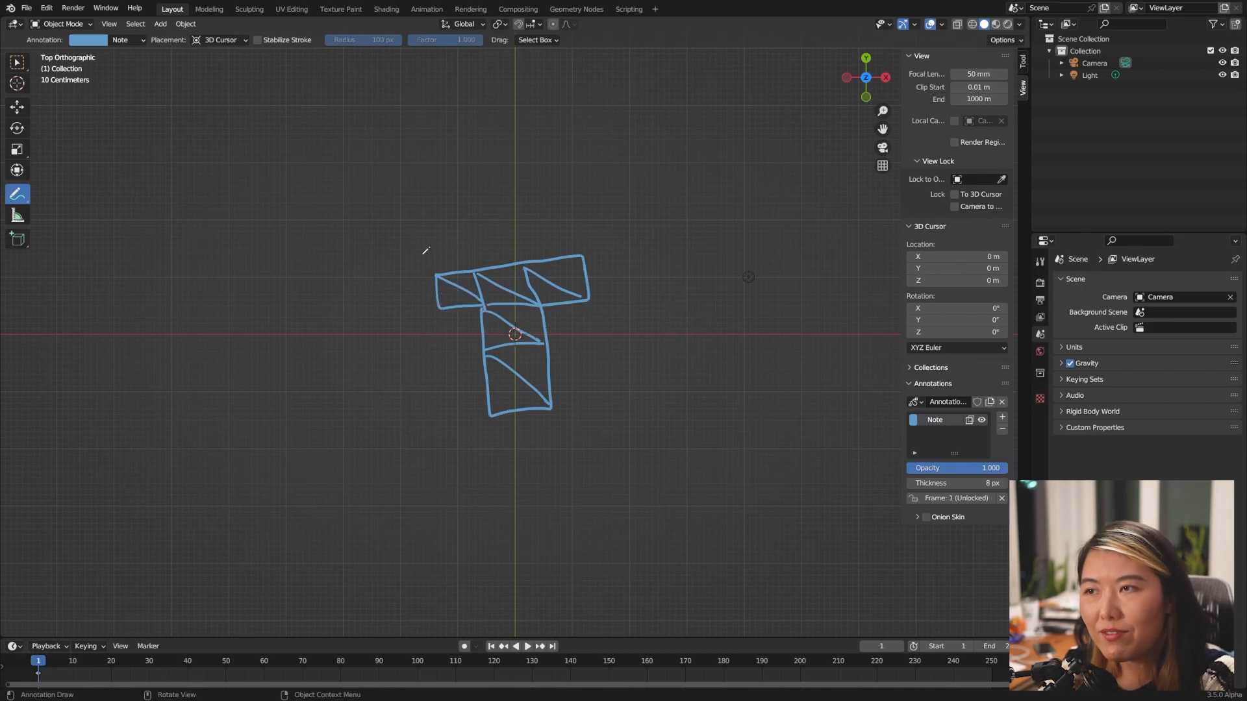
- Handwrite the blue label "#1 Input Mesh" above the T sketch
drag(392, 239, 414, 226)
drag(399, 247, 417, 234)
mouse_move(399, 225)
mouse_down()
mouse_move(411, 253)
mouse_move(457, 238)
mouse_up()
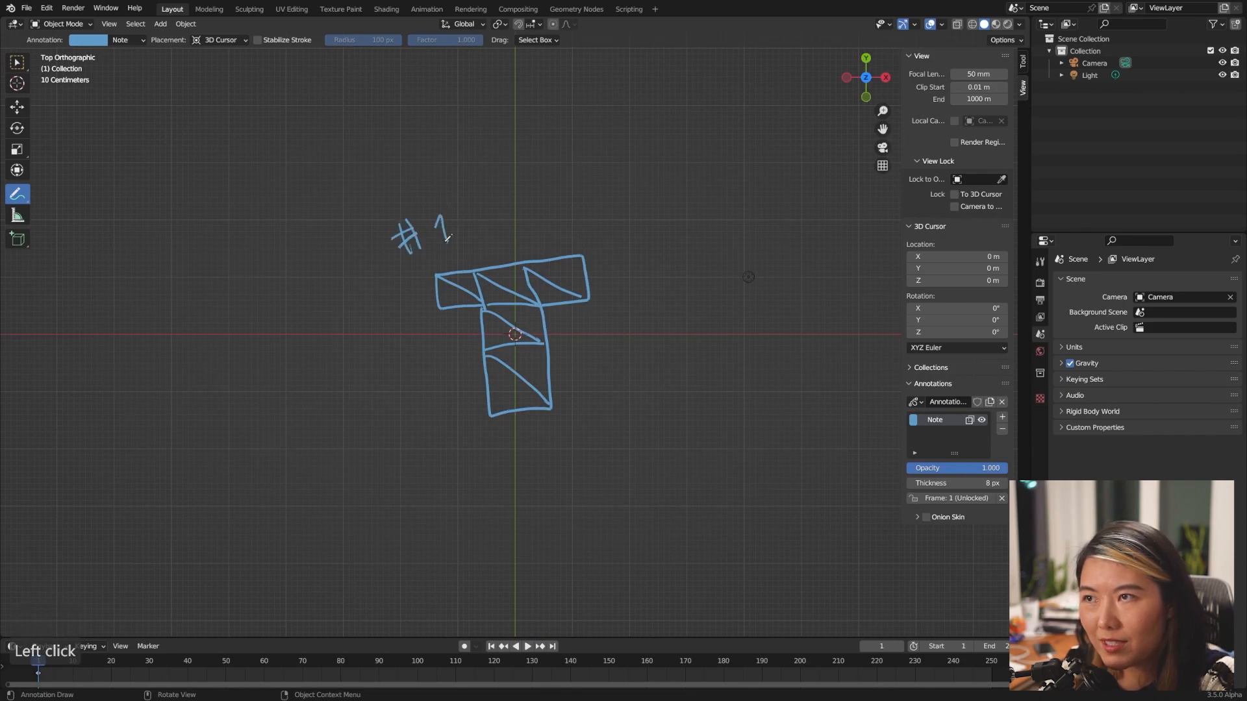
drag(489, 191, 502, 227)
drag(498, 231, 529, 224)
drag(535, 209, 537, 223)
drag(555, 208, 583, 206)
drag(598, 207, 617, 201)
drag(625, 194, 641, 197)
mouse_move(654, 180)
mouse_down()
mouse_move(643, 197)
mouse_move(686, 195)
mouse_up()
- Add a second annotation layer and handwrite the orange label "#2 Particles" below the T sketch
click(1002, 417)
mouse_move(394, 480)
mouse_down()
mouse_move(412, 475)
mouse_move(407, 495)
mouse_up()
mouse_move(422, 471)
mouse_down()
mouse_move(445, 484)
mouse_move(562, 473)
mouse_move(612, 484)
mouse_up()
drag(619, 463, 624, 481)
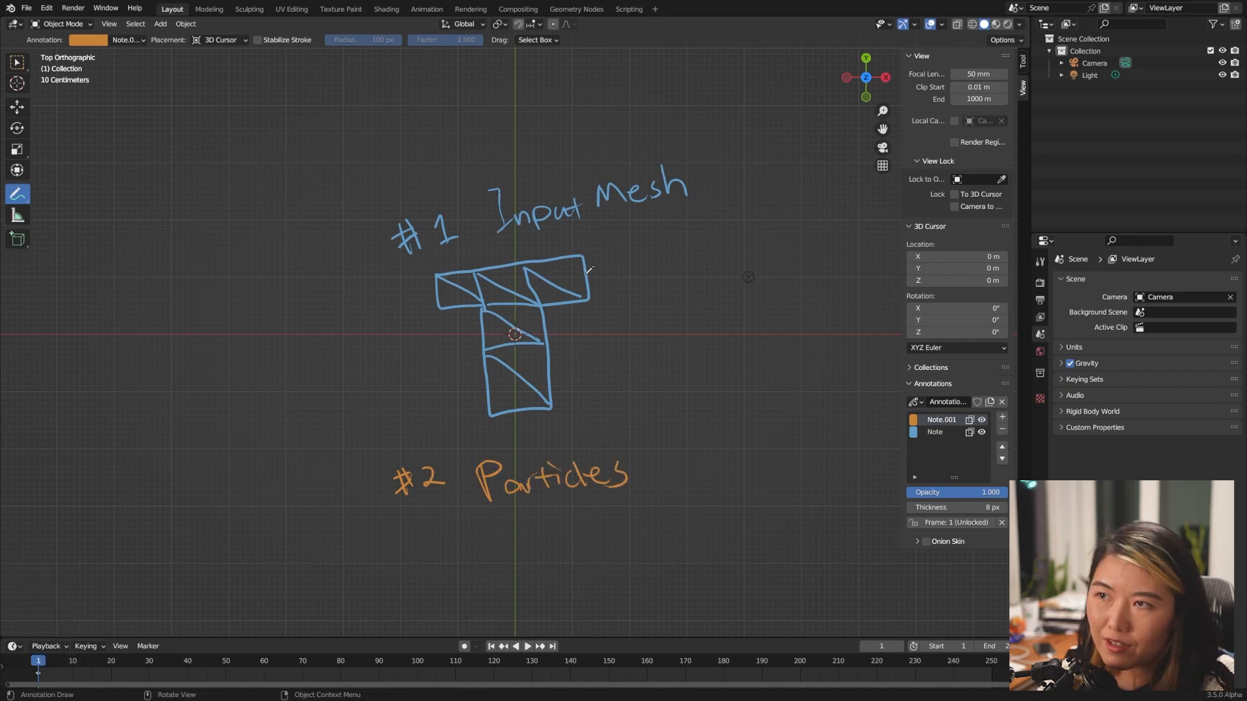
- Mark one orange particle dot in each triangle of the T and undo the extra dot in the first triangle
click(452, 300)
click(499, 299)
click(567, 280)
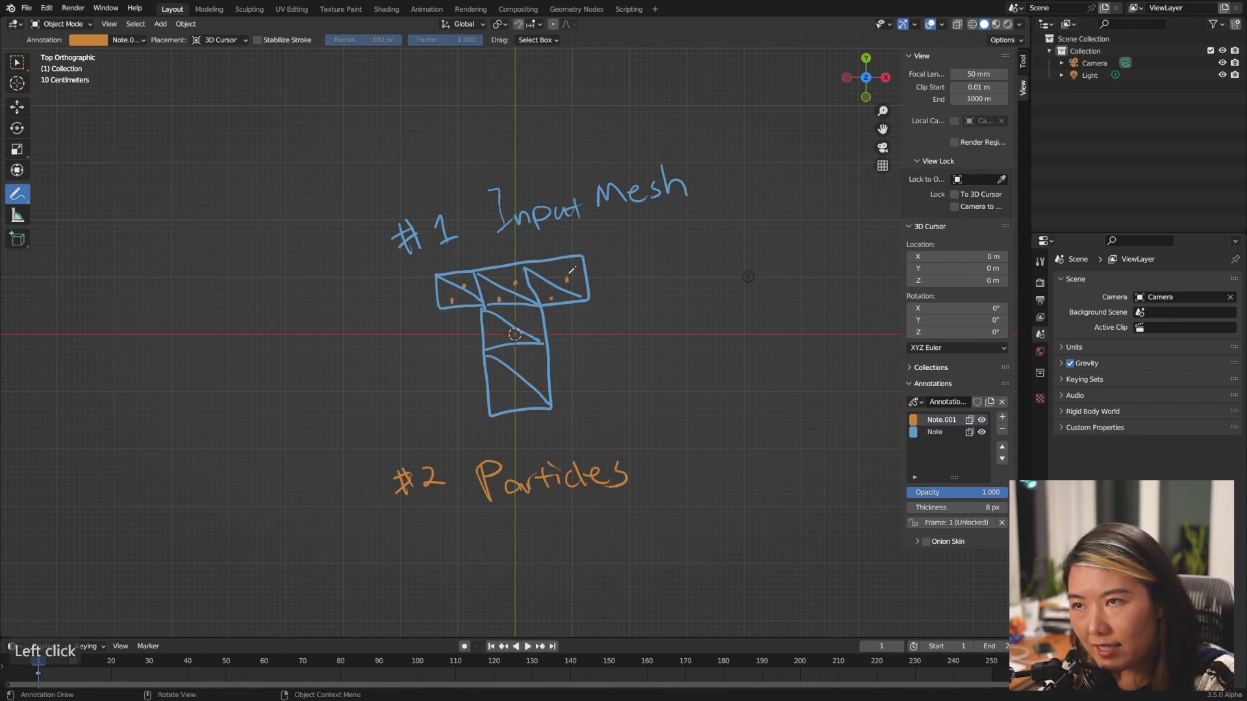
click(526, 320)
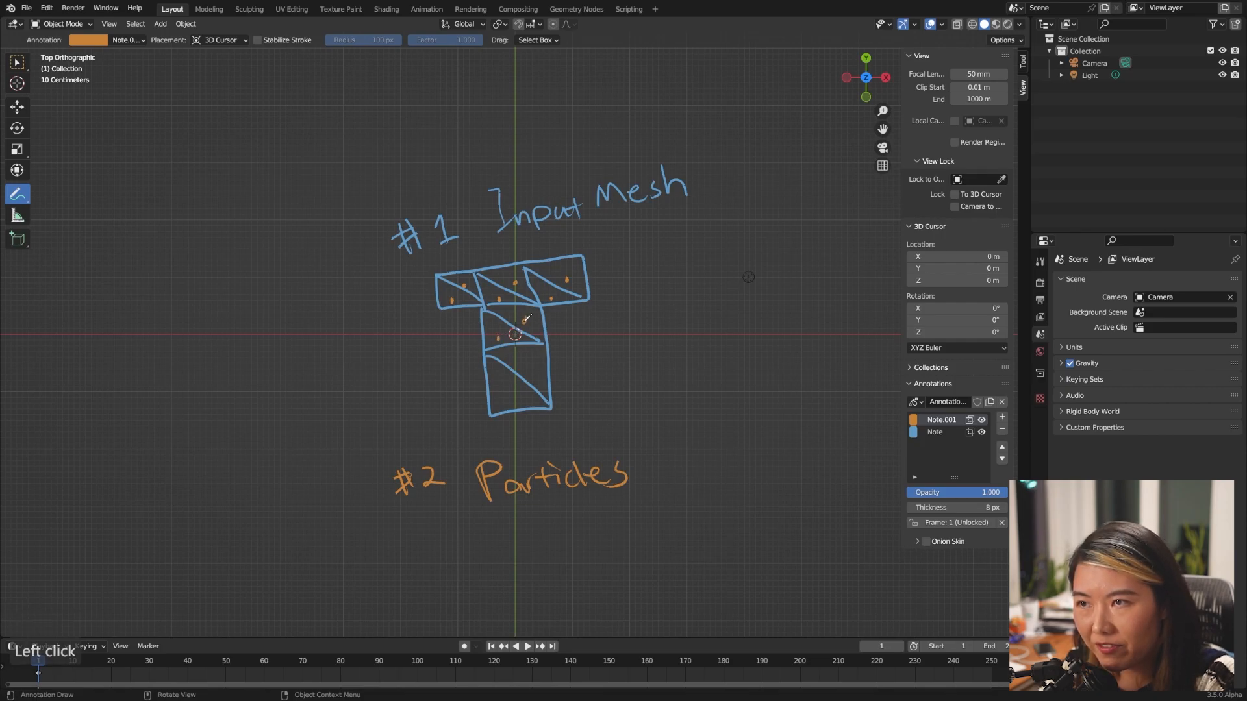
click(508, 392)
click(532, 371)
click(452, 300)
key(ctrl+z)
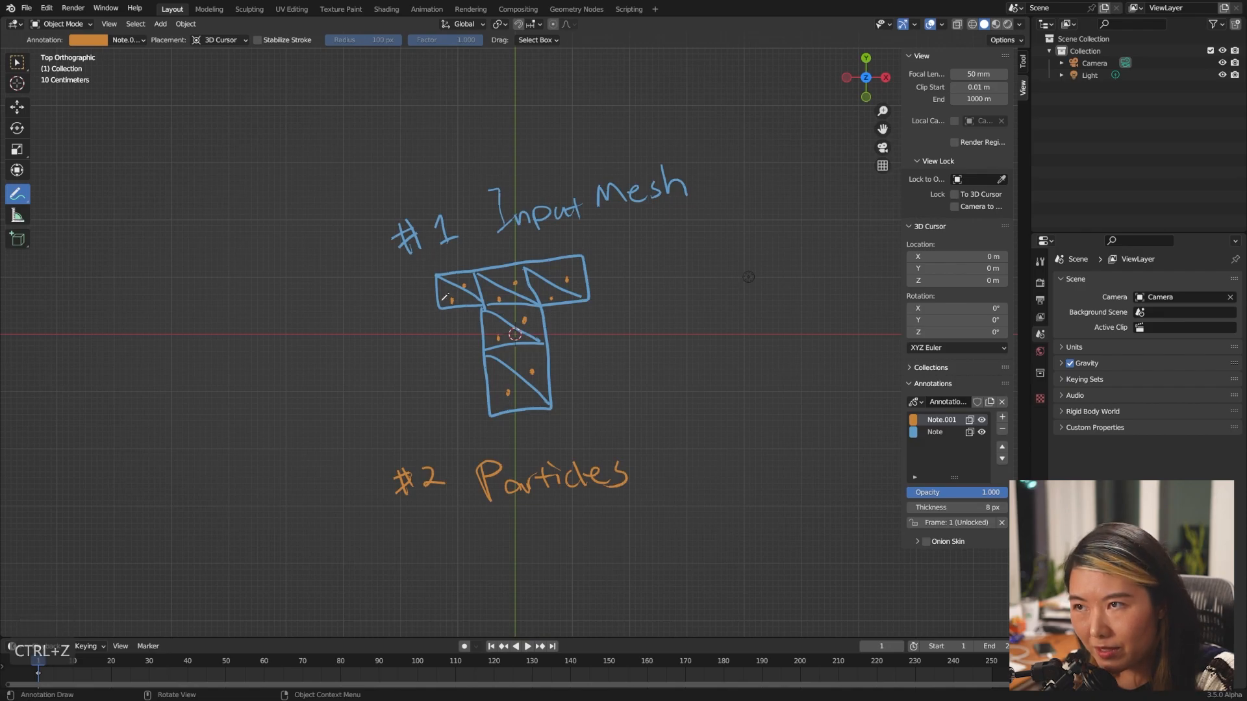
- Sketch orange arrows from the first triangle's particle dot to the triangle's corners
mouse_move(452, 300)
mouse_down()
mouse_move(443, 278)
mouse_move(439, 313)
mouse_up()
drag(439, 306, 483, 303)
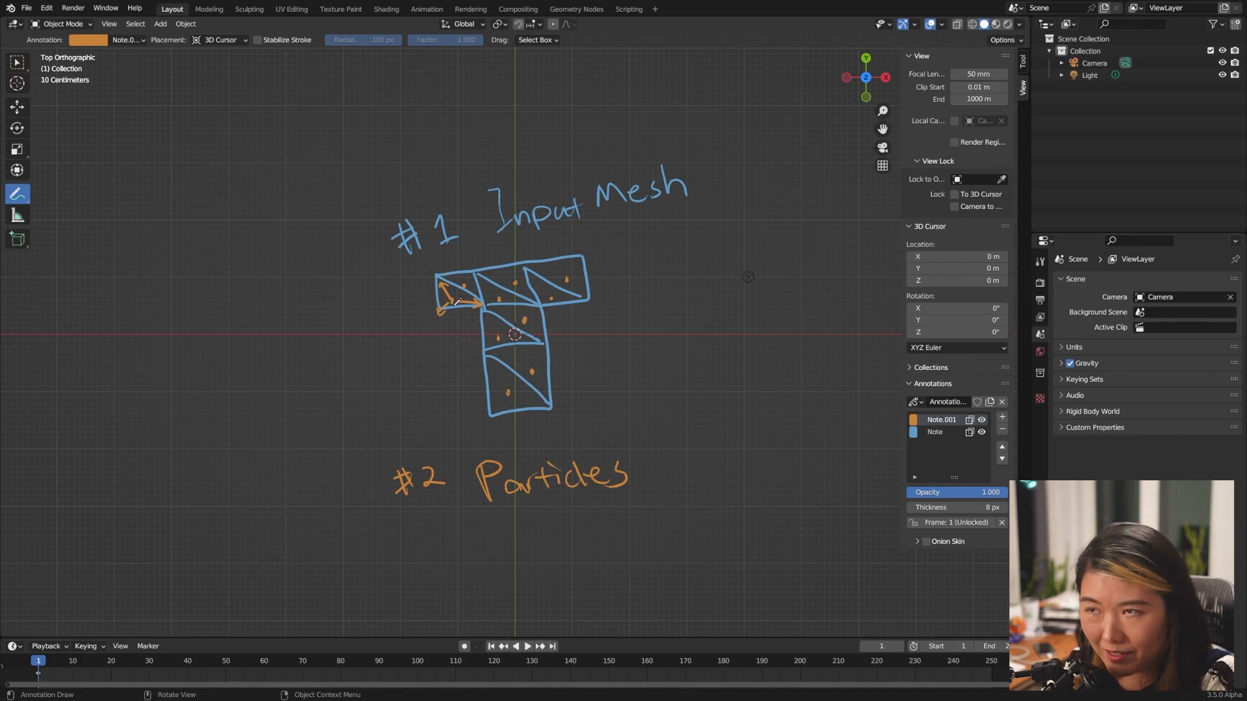
mouse_move(326, 374)
mouse_down()
mouse_move(321, 359)
mouse_move(324, 389)
mouse_move(341, 365)
mouse_move(321, 359)
mouse_up()
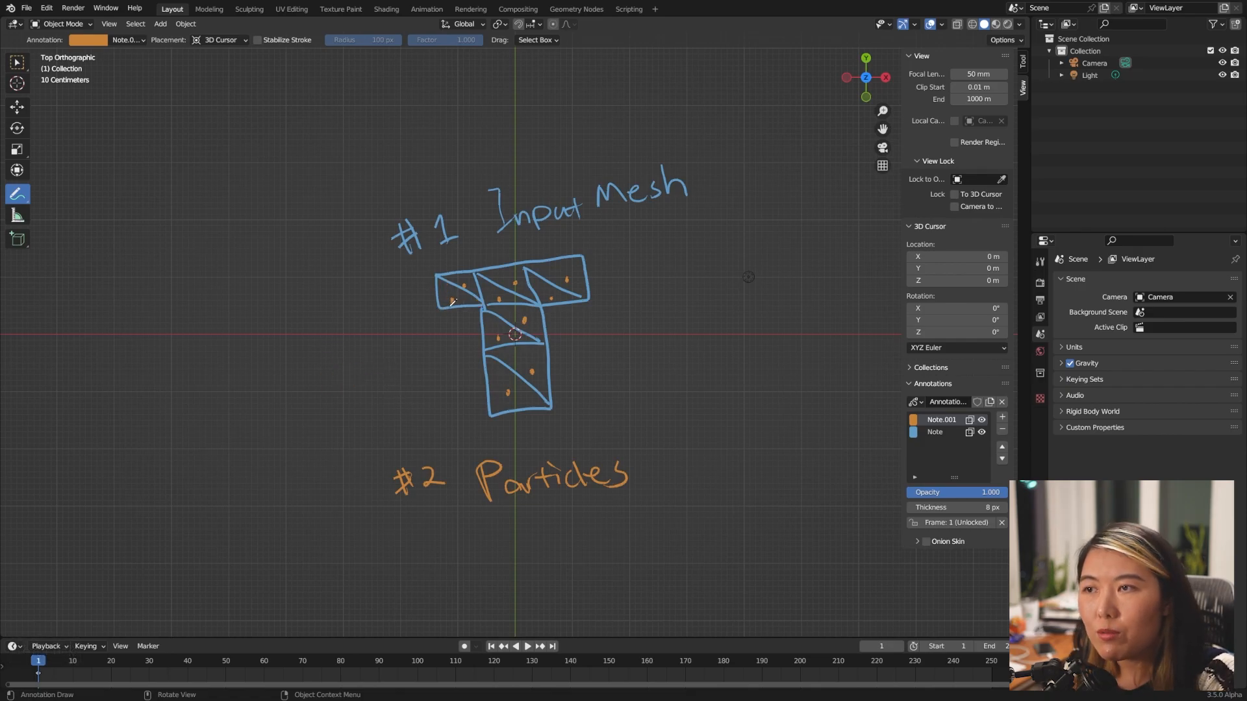
- Draw small orange triangles around the particle dots in the first faces of the T and trace the first face's corners
mouse_move(451, 300)
mouse_down()
mouse_move(461, 284)
mouse_move(492, 297)
mouse_up()
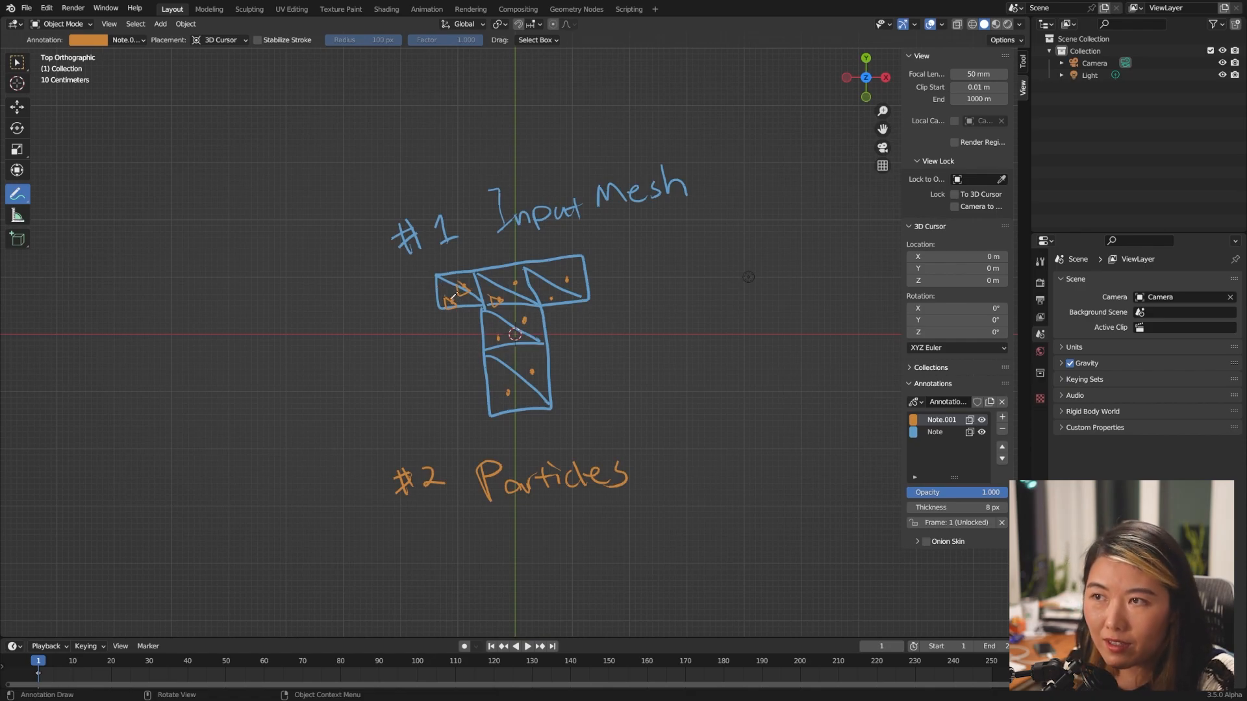
click(438, 277)
mouse_move(442, 304)
mouse_down()
mouse_move(464, 307)
mouse_move(438, 278)
mouse_move(481, 299)
mouse_move(445, 269)
mouse_move(476, 278)
mouse_move(487, 305)
mouse_move(529, 302)
mouse_move(478, 275)
mouse_up()
click(479, 282)
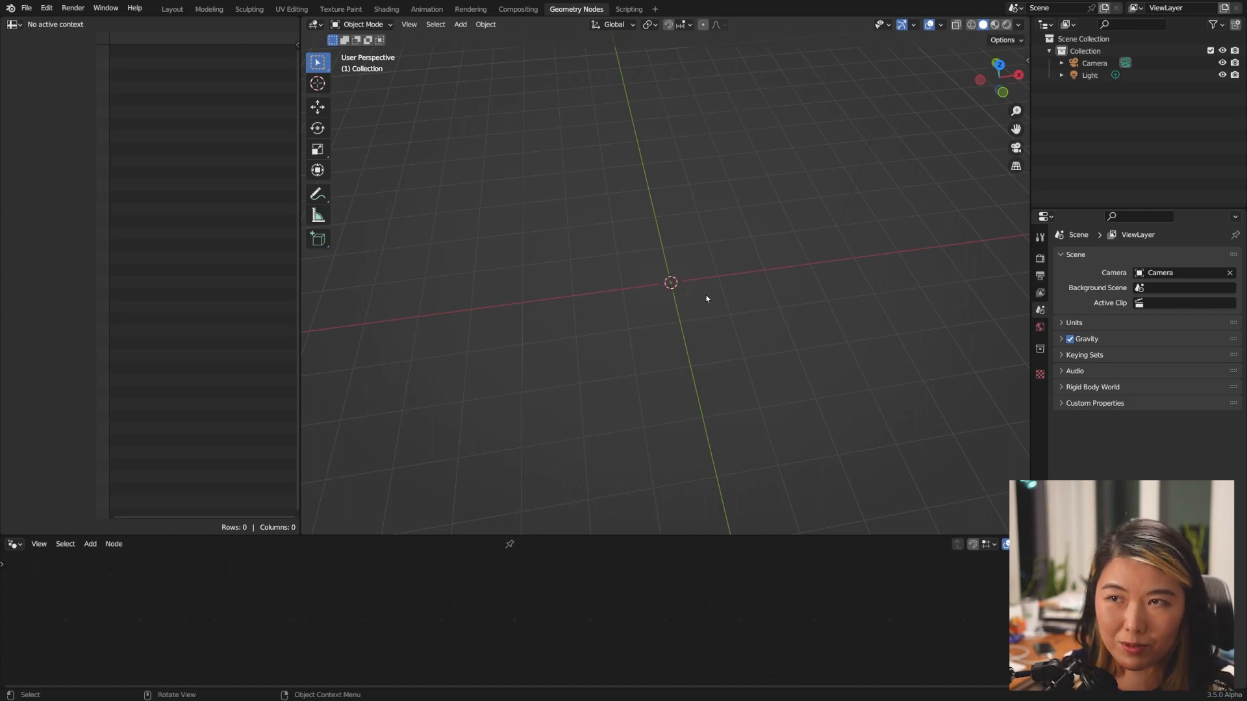
- Add a mesh plane at the origin of the scene
key(shift+a)
mouse_move(667, 270)
click(713, 269)
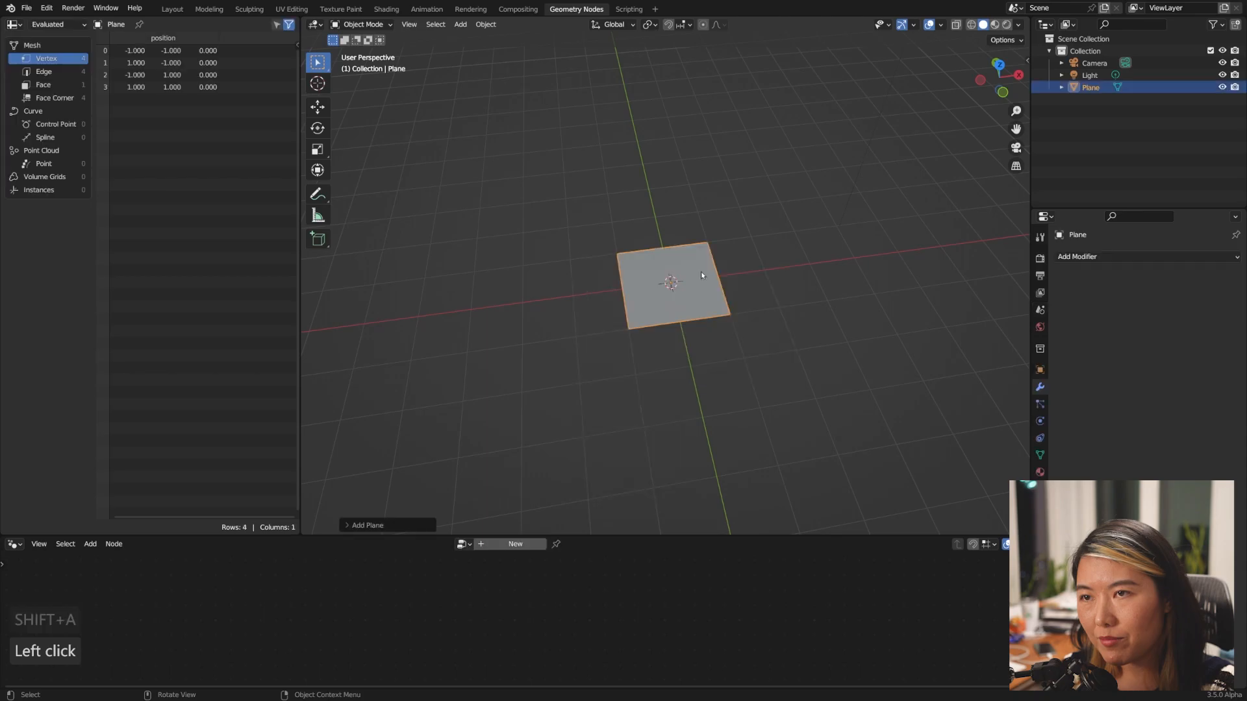
- Create a new geometry node tree on the plane, enlarge the node editor, and name the tree TextToMesh
click(535, 547)
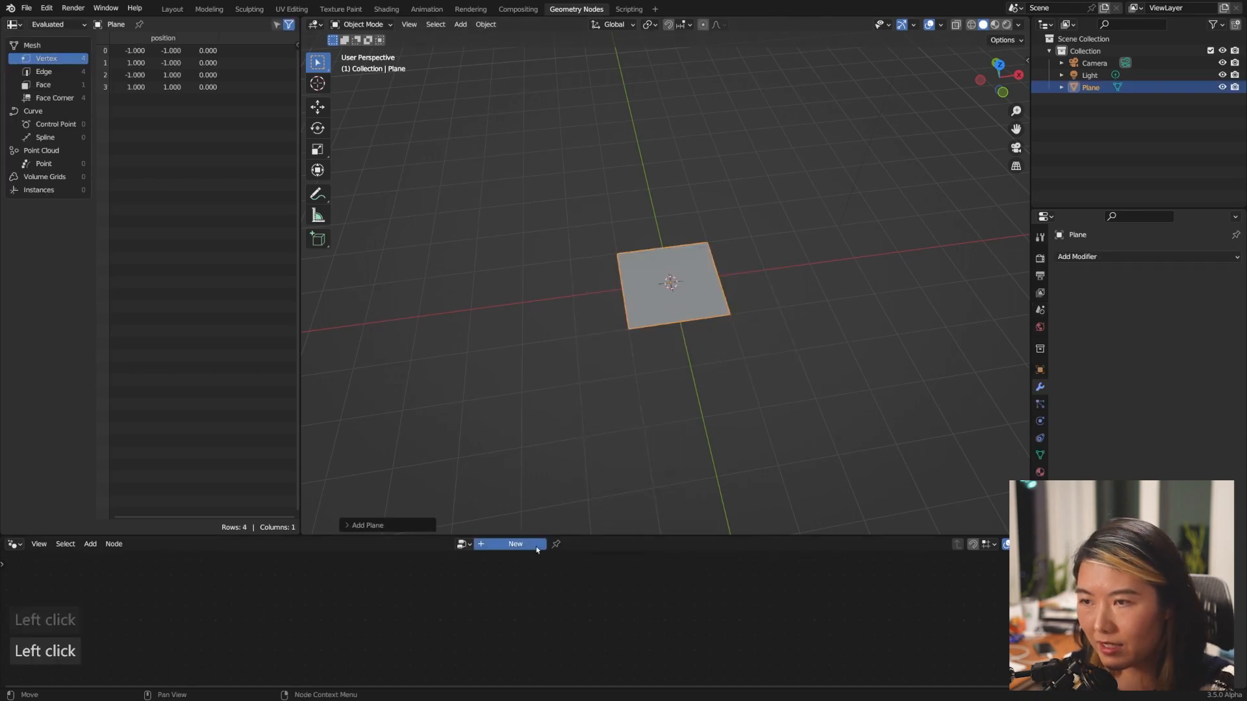
drag(656, 537, 656, 447)
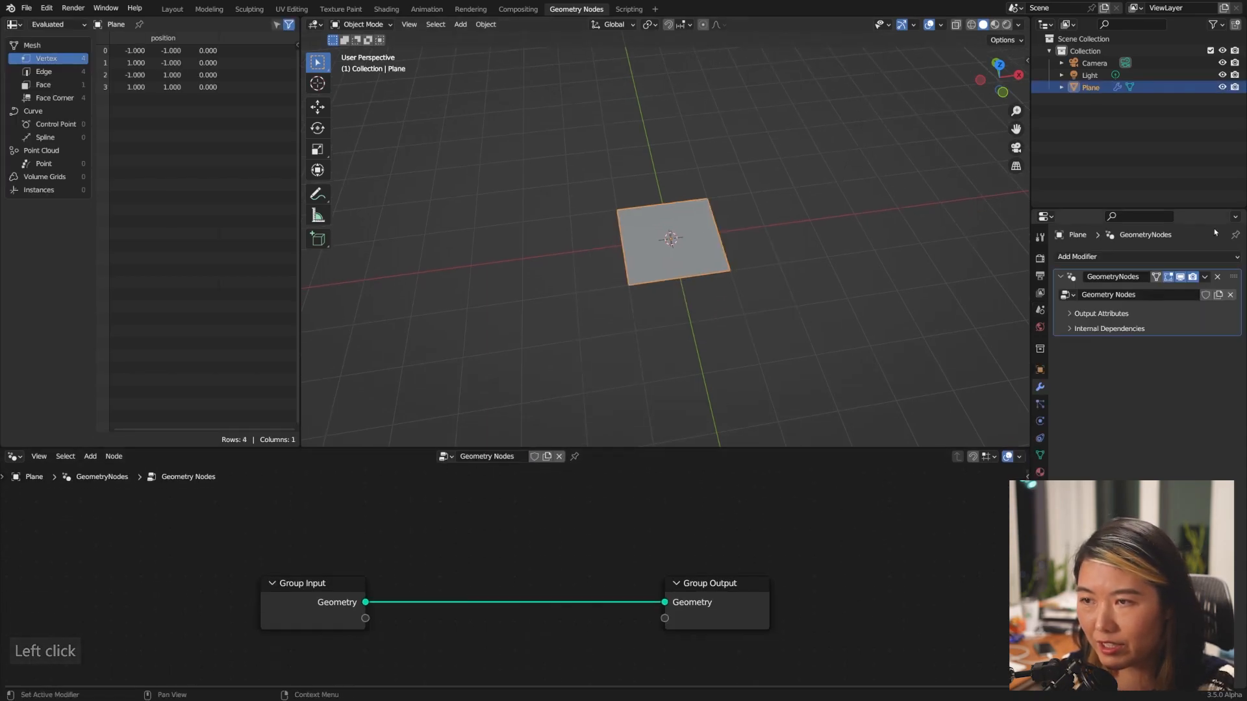
click(472, 457)
text(T)
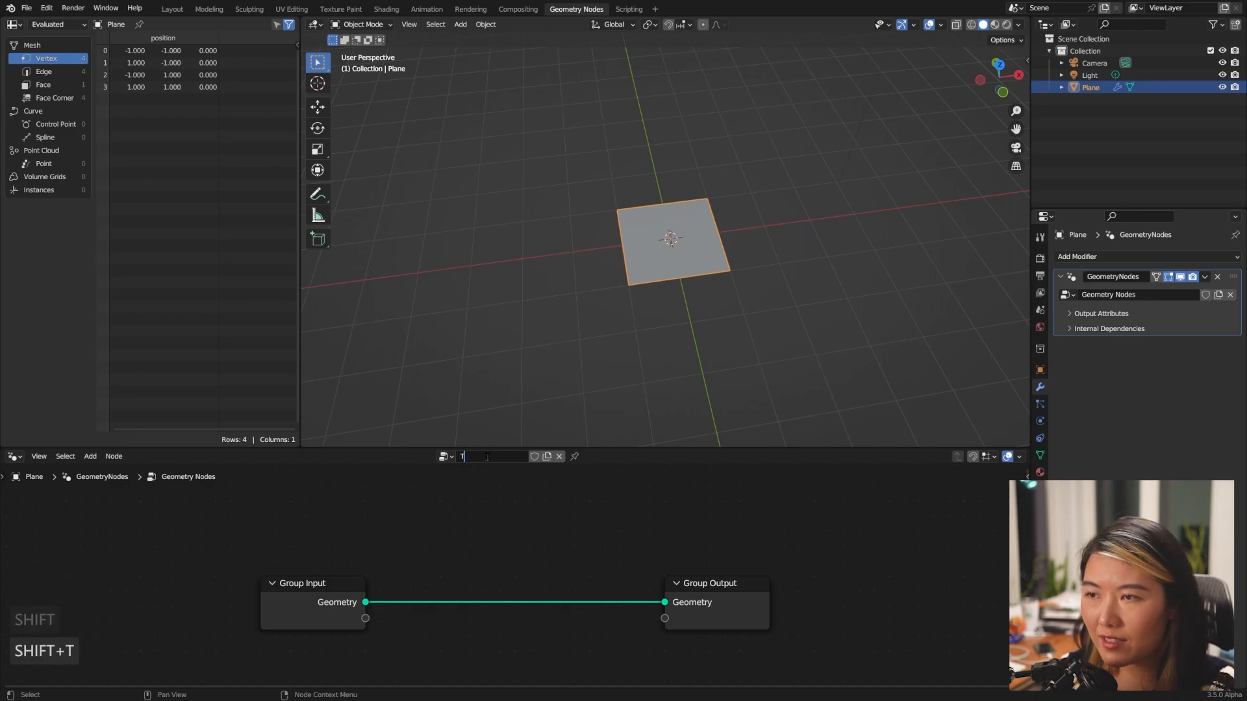
text(extToMesh)
key(Return)
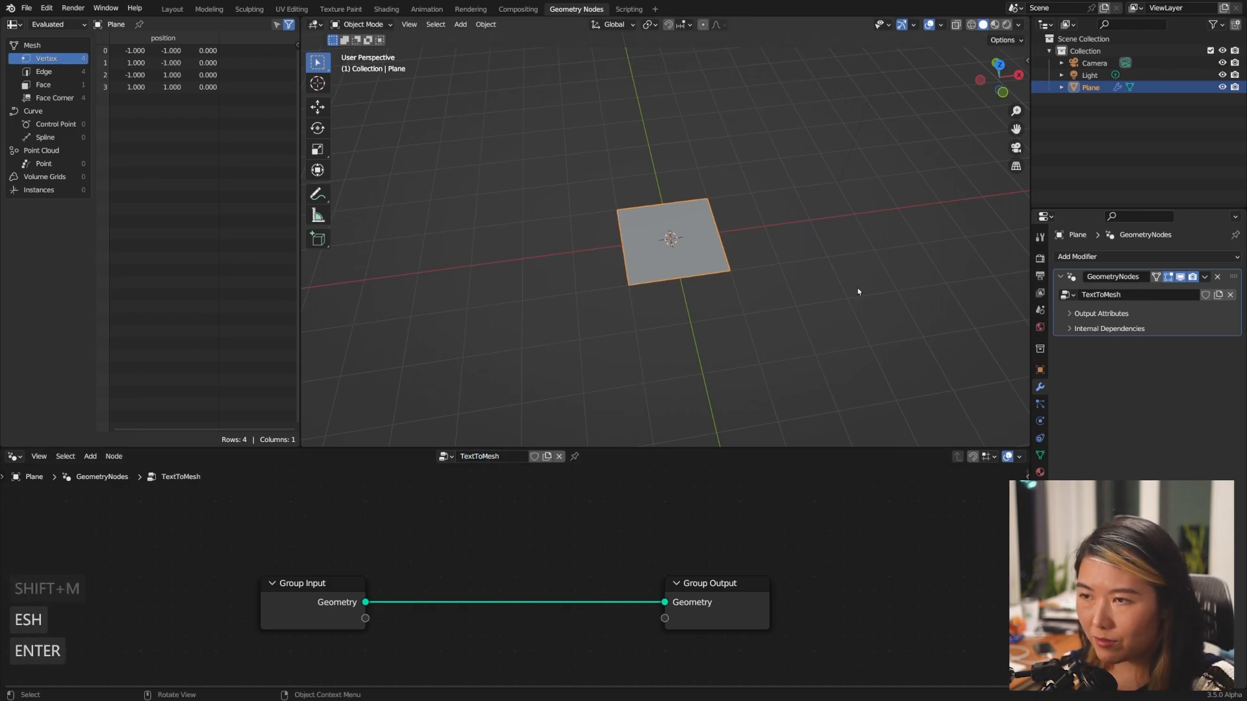
- Show the plane from the top and move the Group Output node farther away from the Group Input node
click(998, 65)
drag(714, 584, 867, 588)
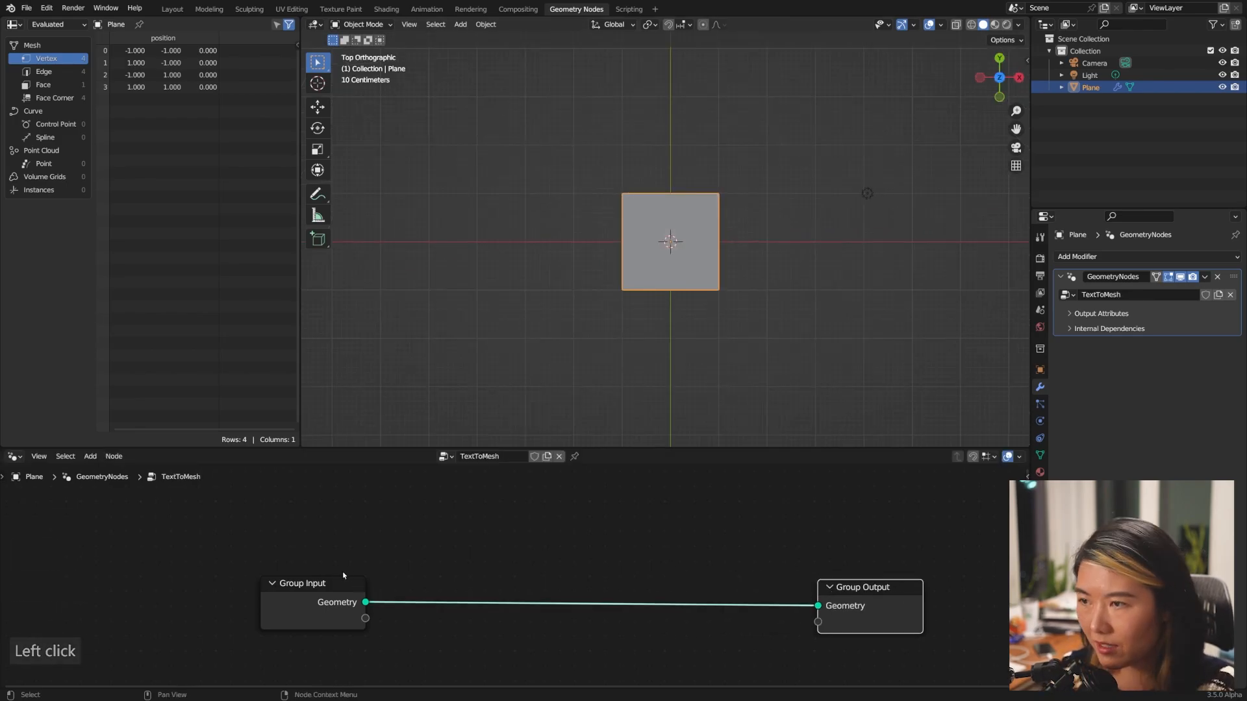
- Move the Group Input node farther out and insert a String to Curves node on the link to the Group Output
click(258, 585)
drag(302, 597, 242, 597)
key(shift+a)
text(sstring to cuv)
key(Return)
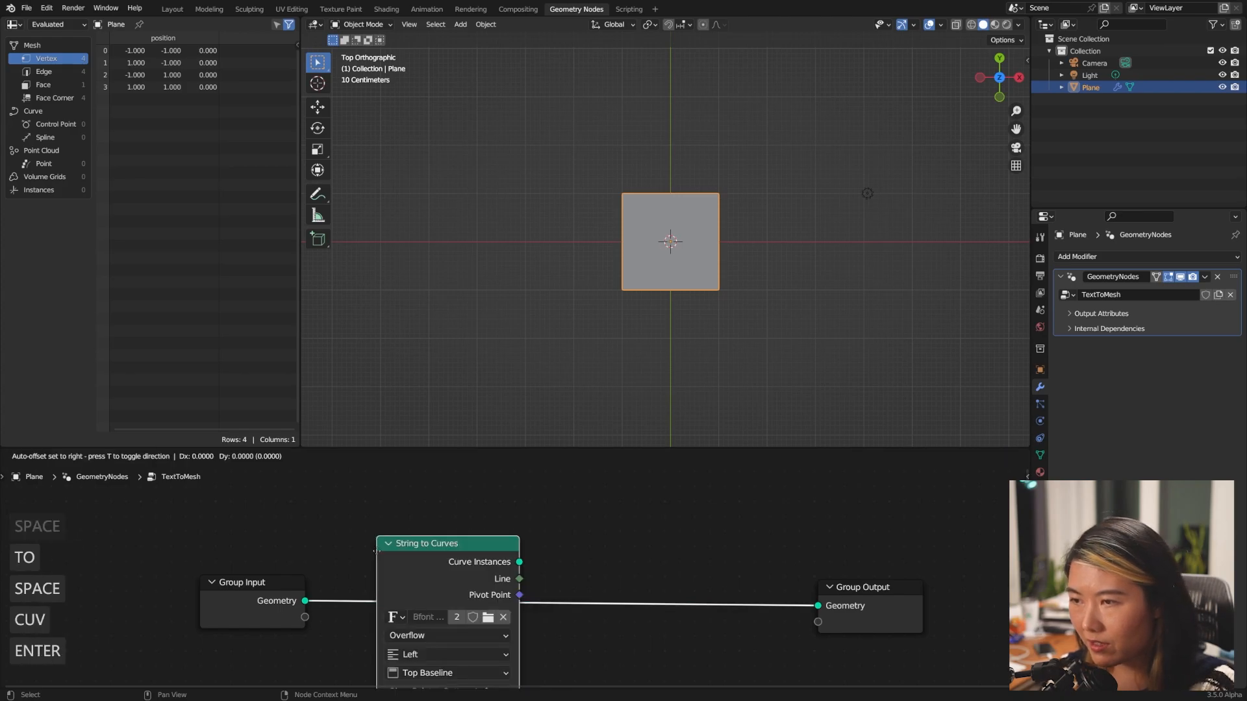
click(365, 564)
- Set the String to Curves text to "test" and list the instances in the spreadsheet
shift+scroll(647, 559, down, 5)
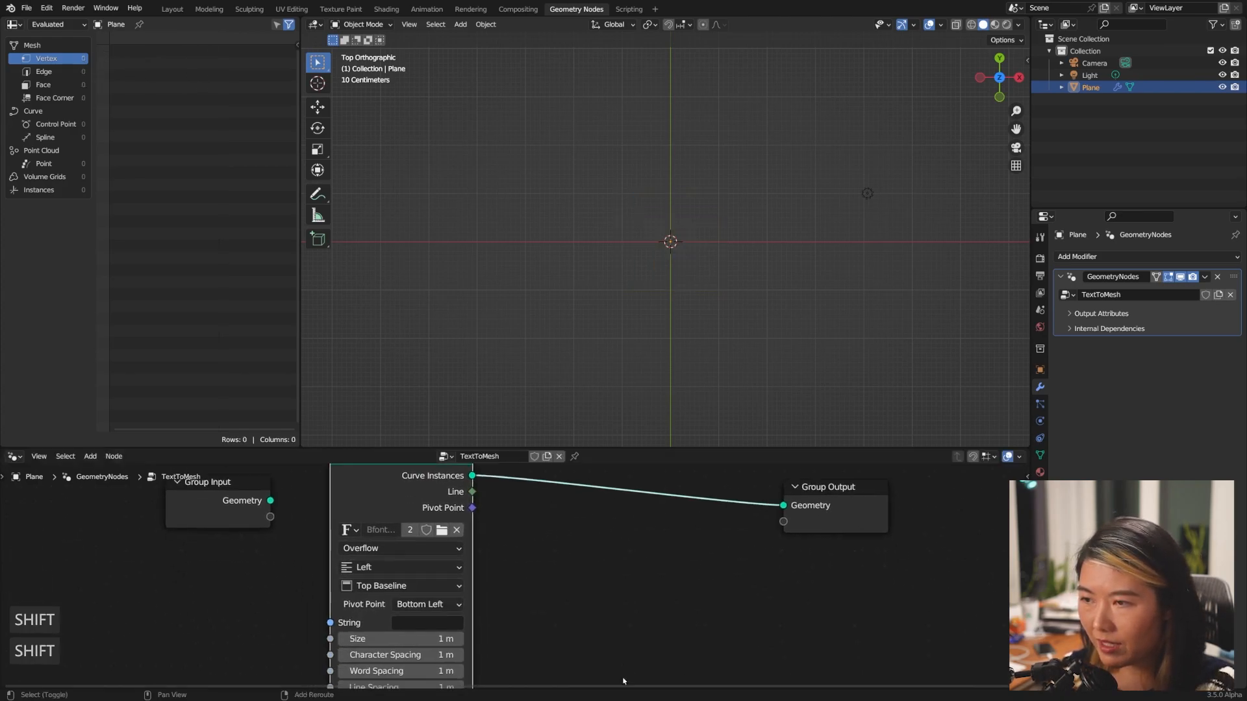
text(test)
key(Return)
shift+middle_drag(793, 235, 650, 277)
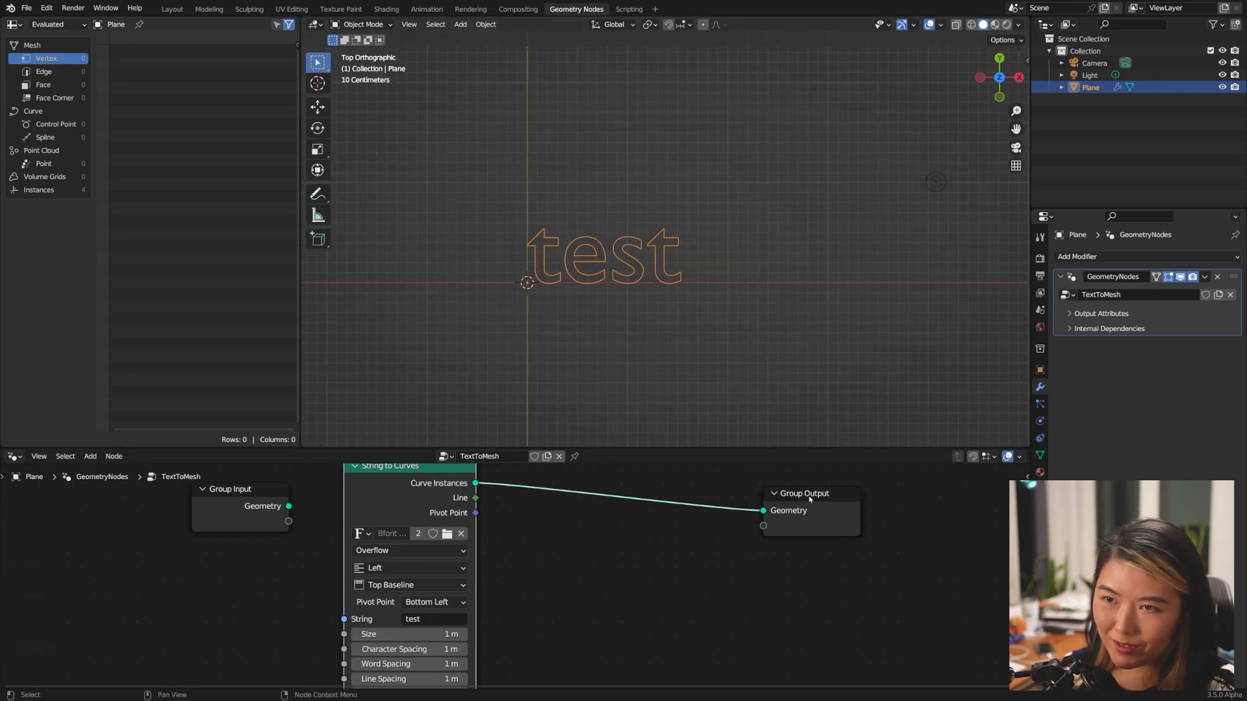
click(38, 190)
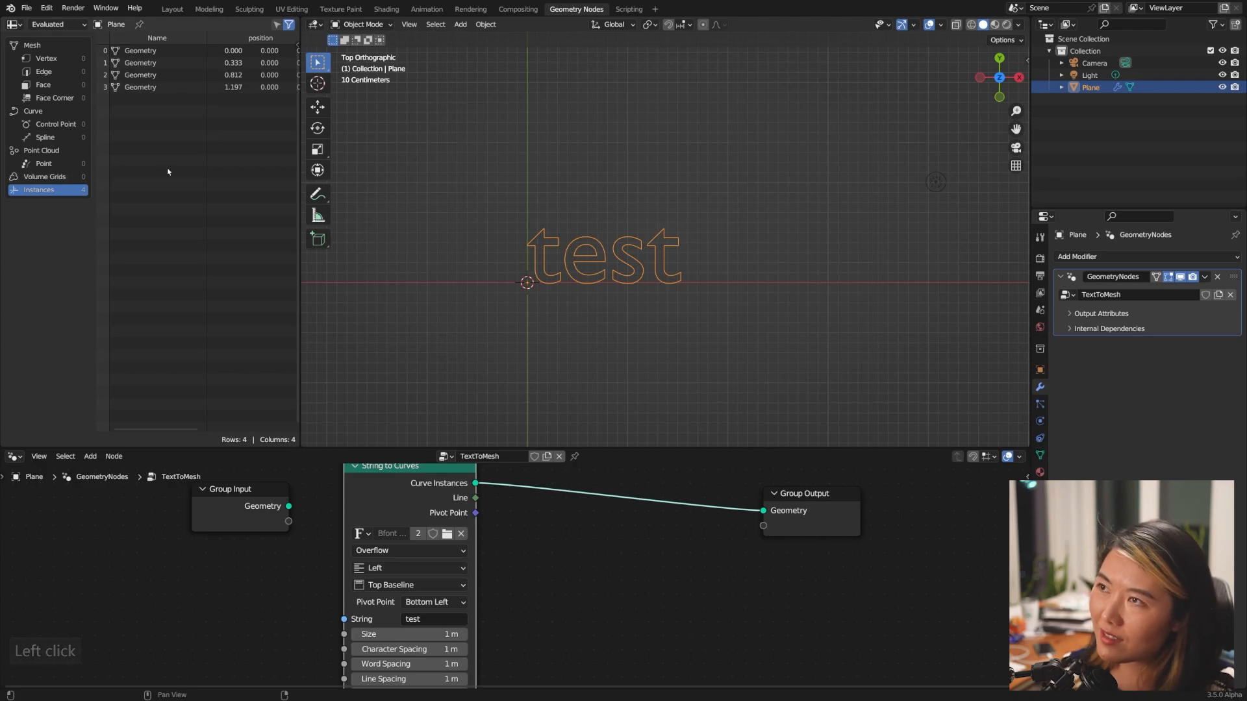
- Move the Group Output node farther away and insert a Realize Instances node after String to Curves
drag(805, 493, 950, 506)
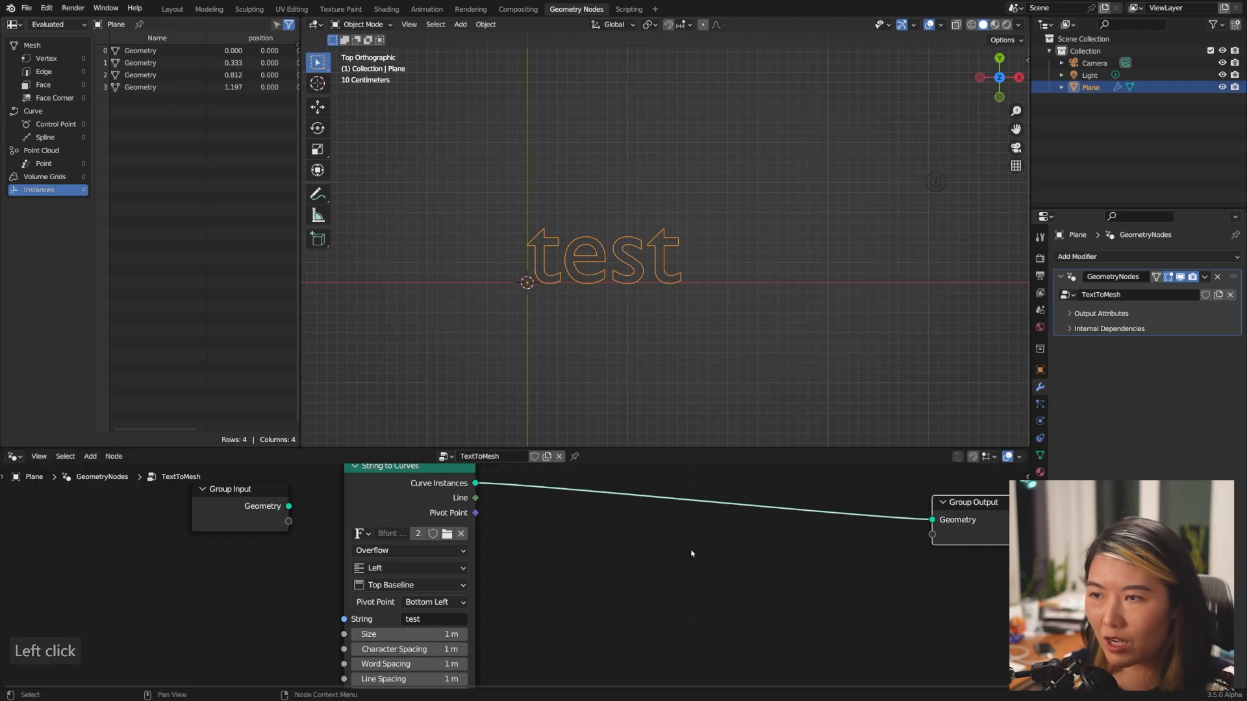
scroll(670, 557, down, 1)
key(shift+s)
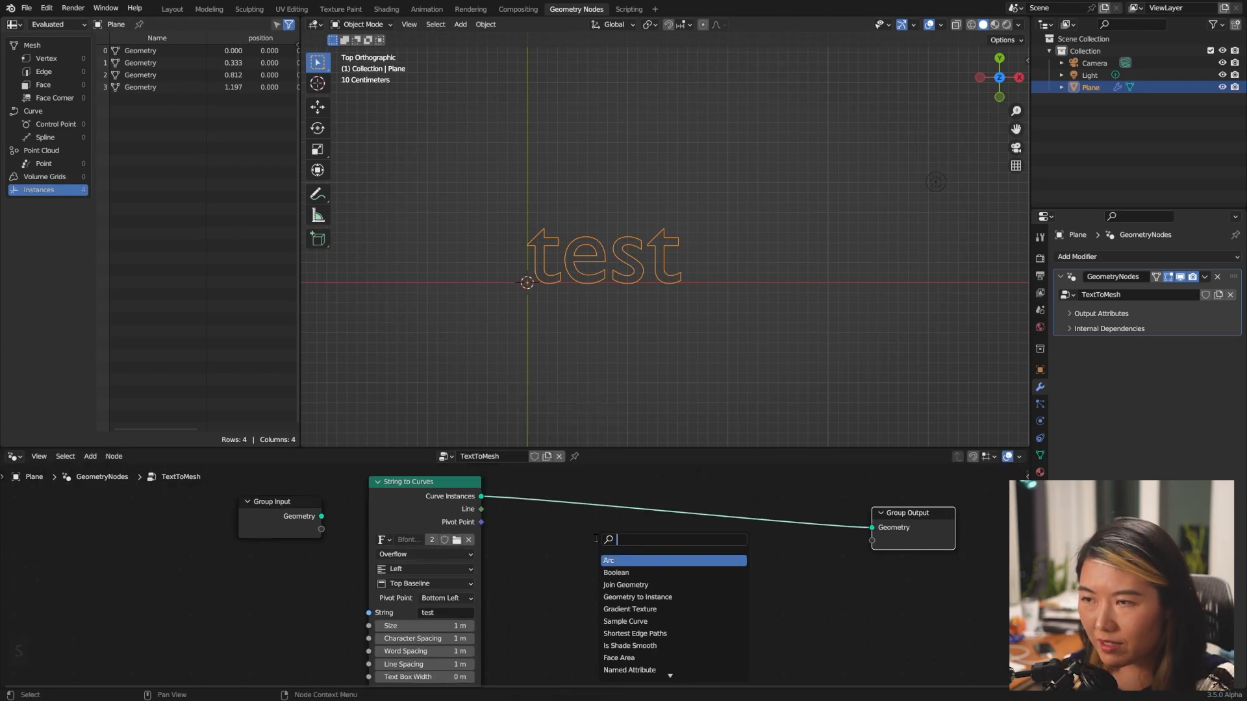
text(real)
key(Return)
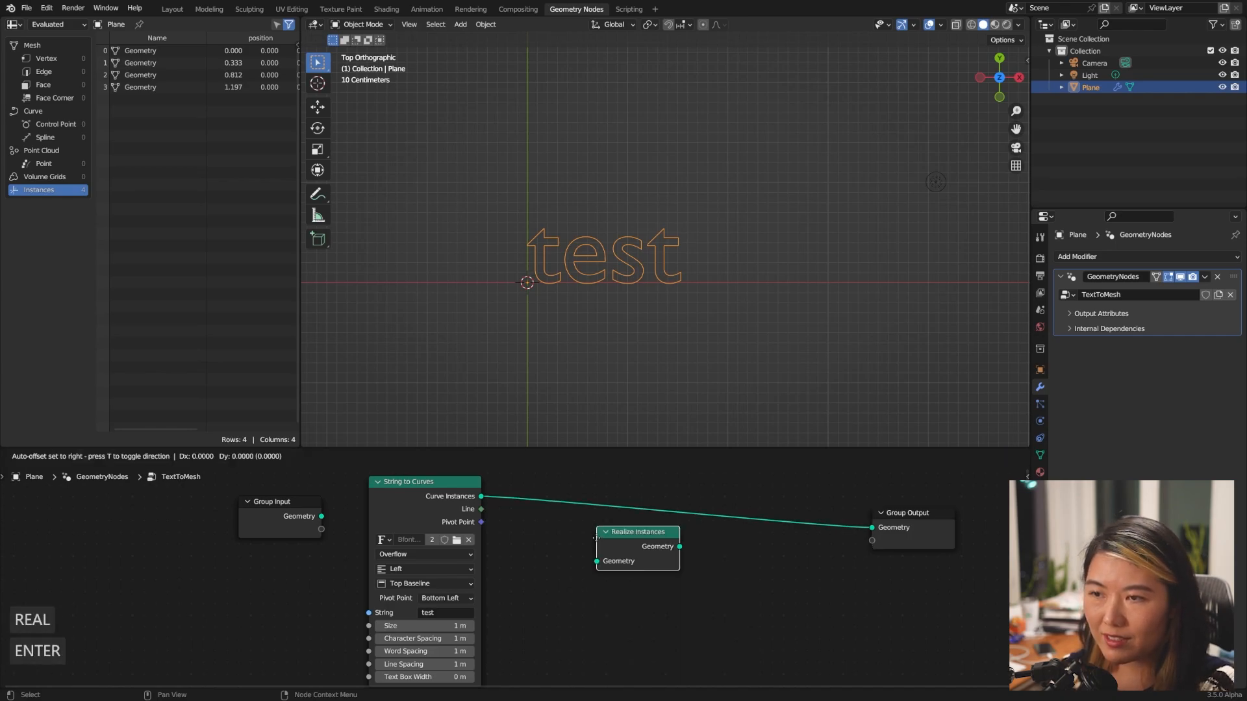
click(513, 522)
- Insert a Resample Curve node between Realize Instances and the Group Output
key(shift+a)
key(s)
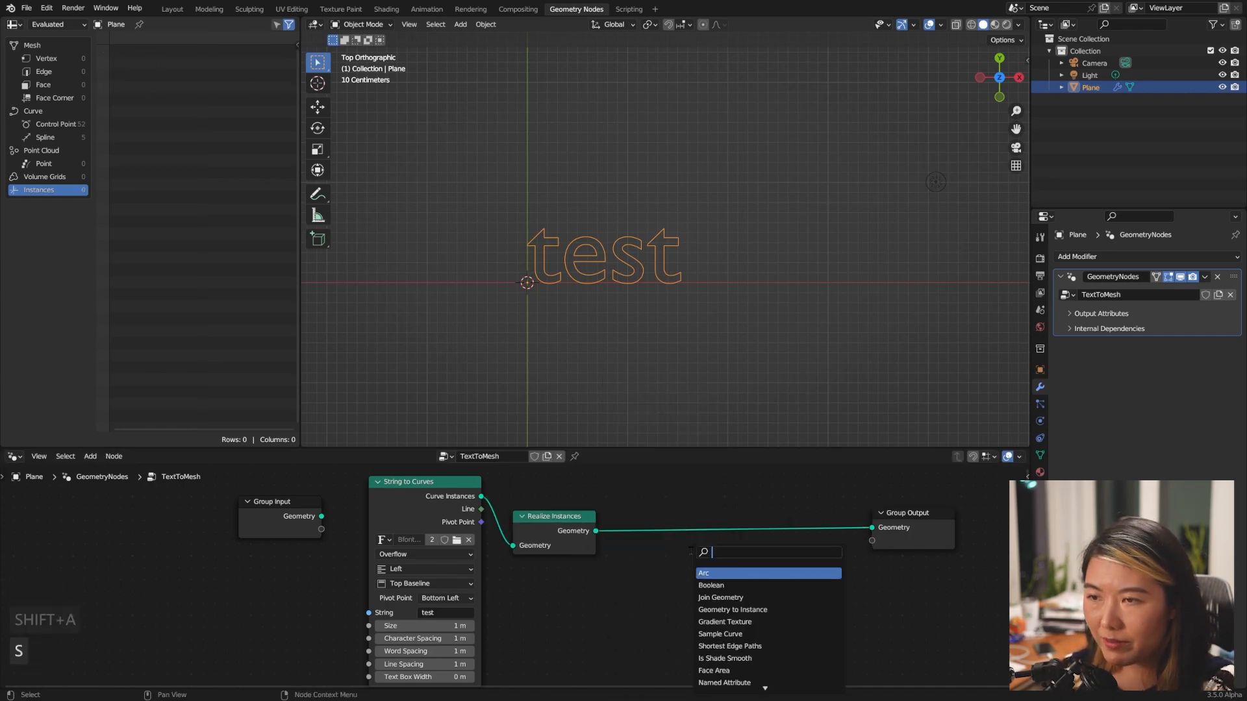
text(resampl)
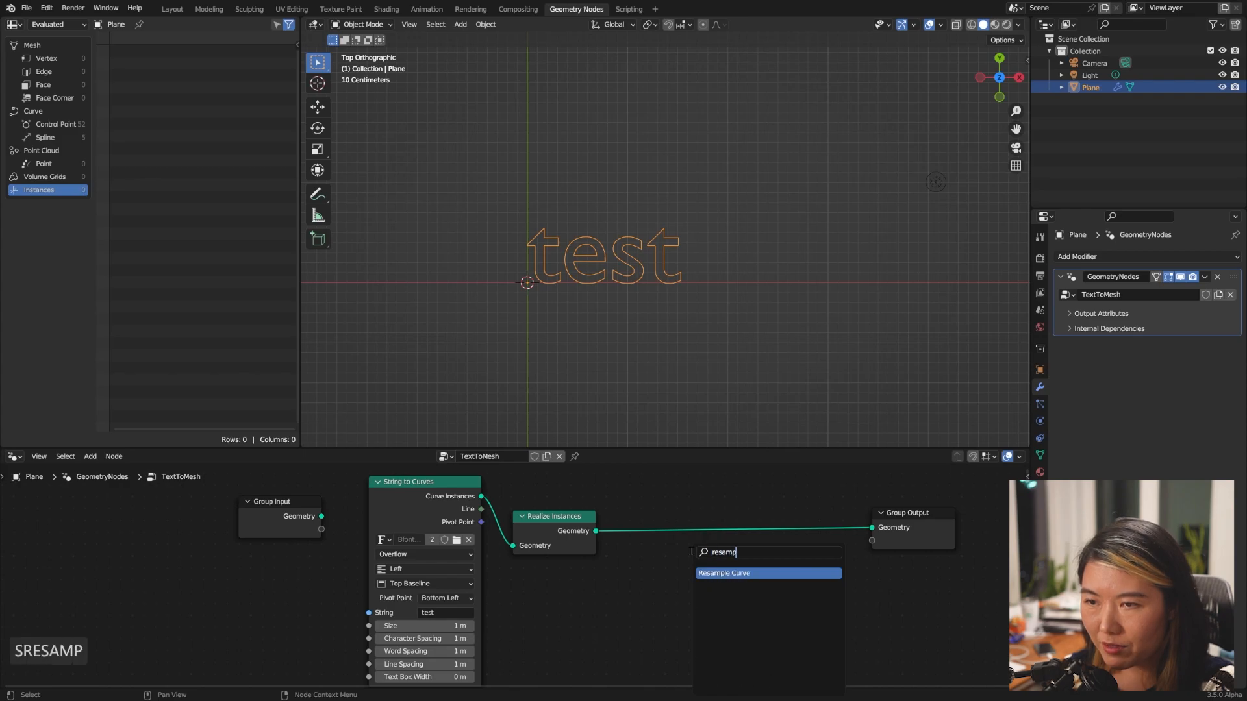
key(Return)
click(614, 521)
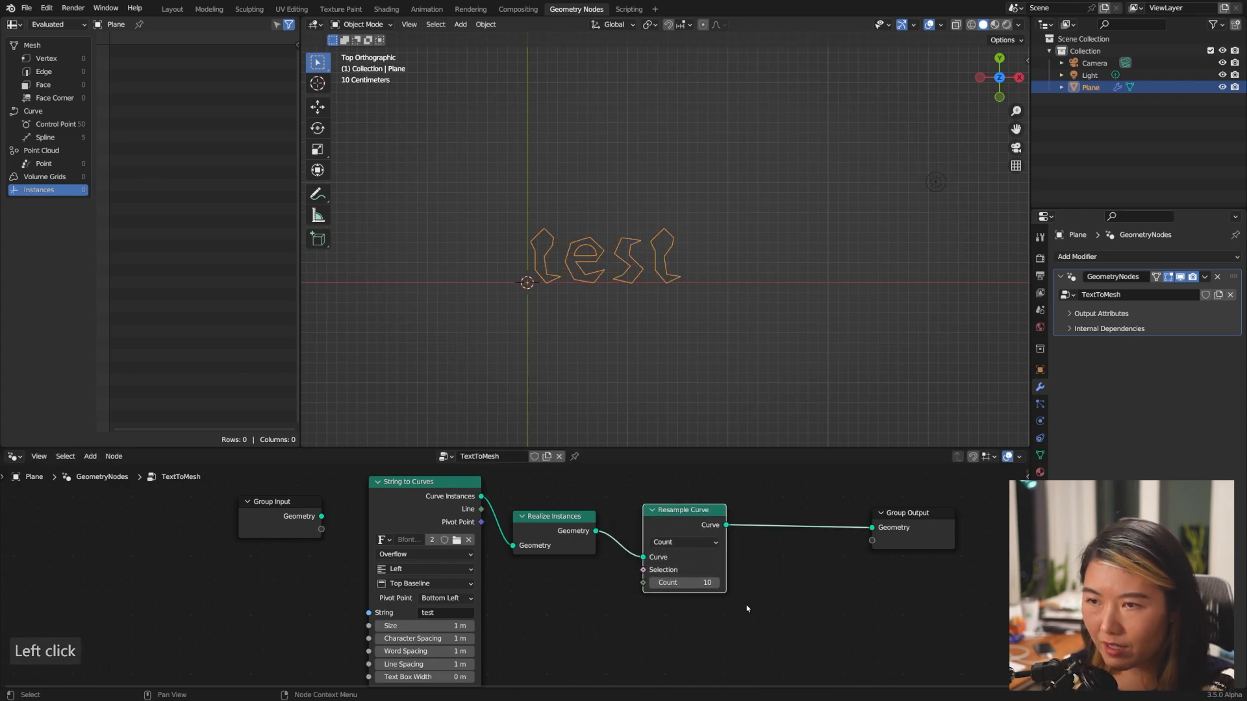
- Set Resample Curve to Length mode with a length of 0.05 m and list the curve control points in the spreadsheet
click(694, 545)
click(669, 582)
double_click(686, 581)
text(0.05)
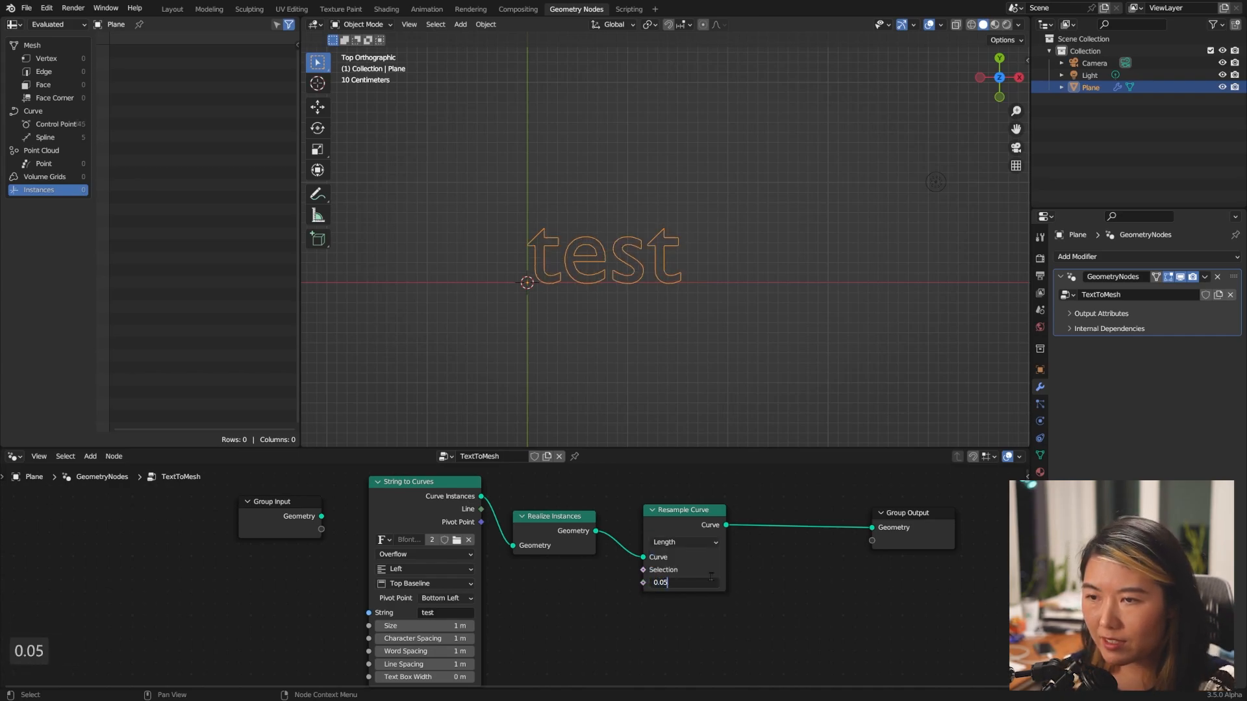
key(Return)
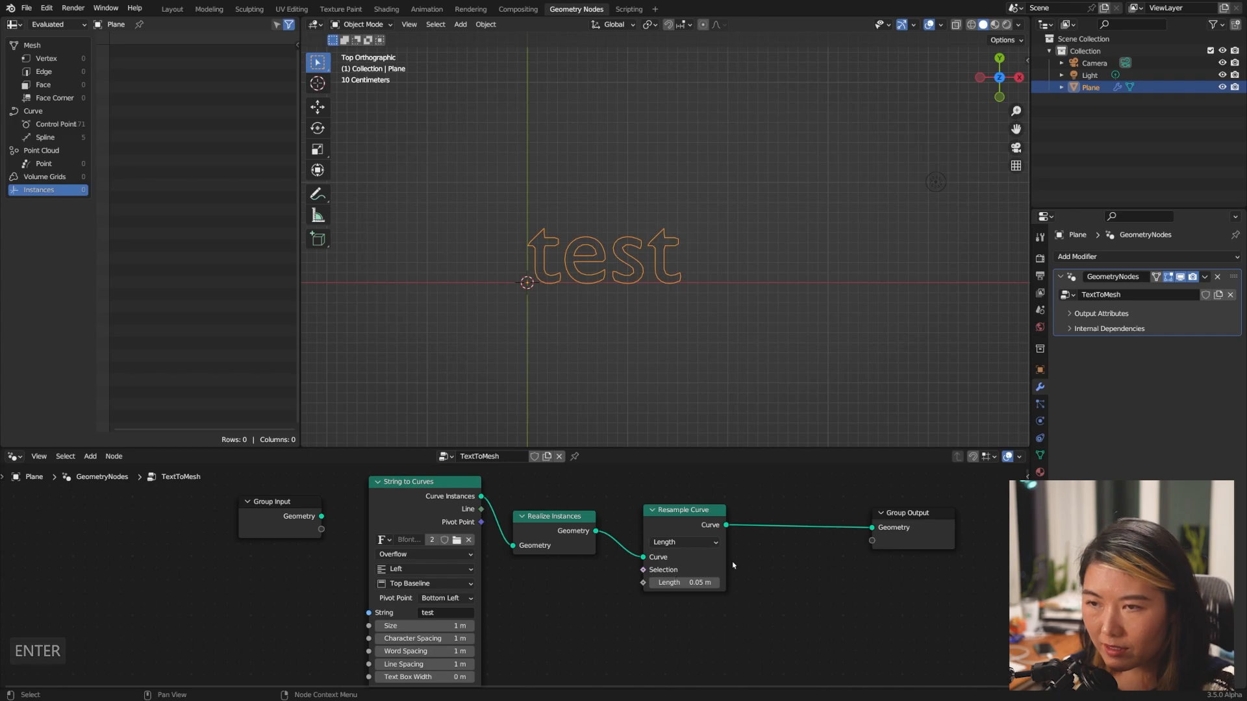
drag(686, 513, 664, 512)
click(48, 124)
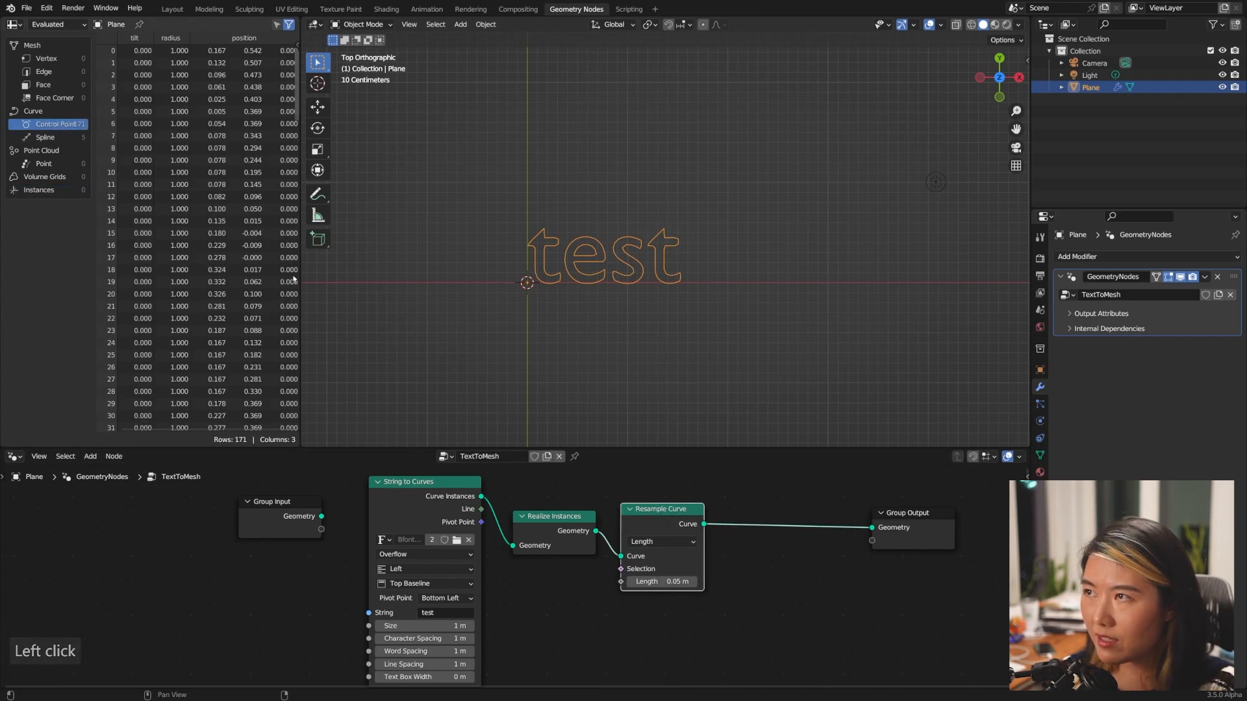
- Insert a Fill Curve node between Resample Curve and the Group Output
click(810, 554)
key(shift+a)
key(s)
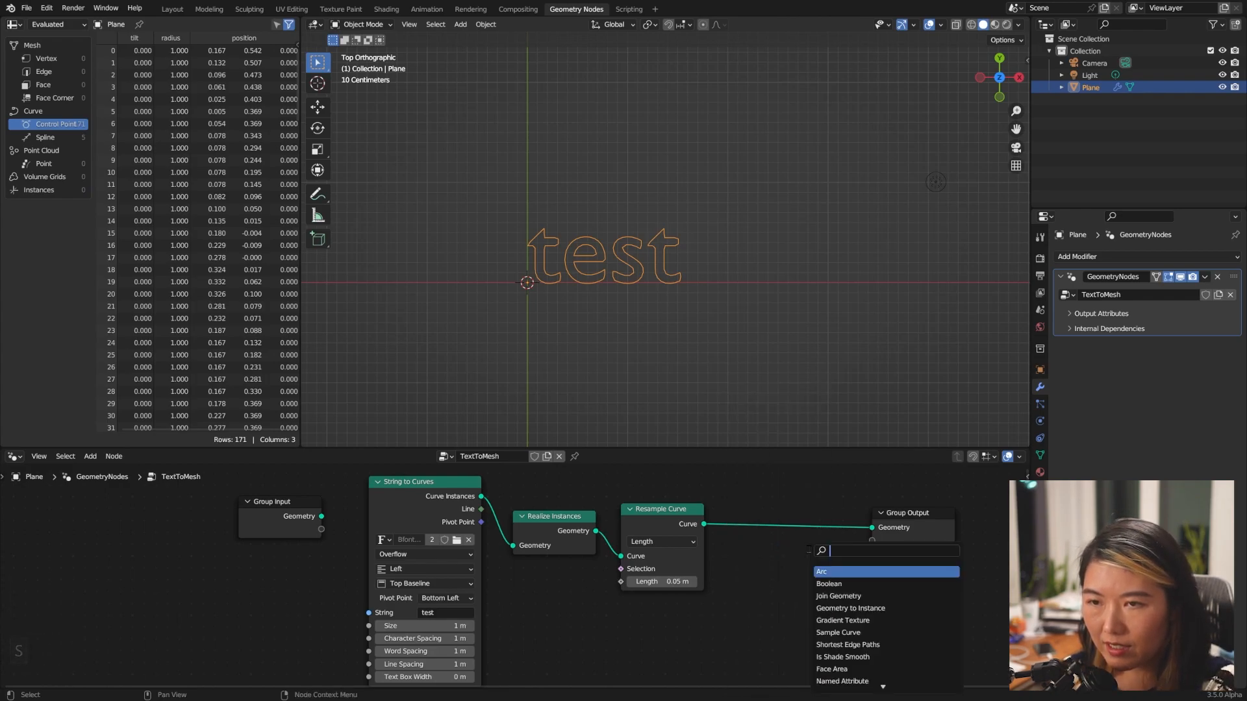
text(fill cu)
key(Return)
click(805, 546)
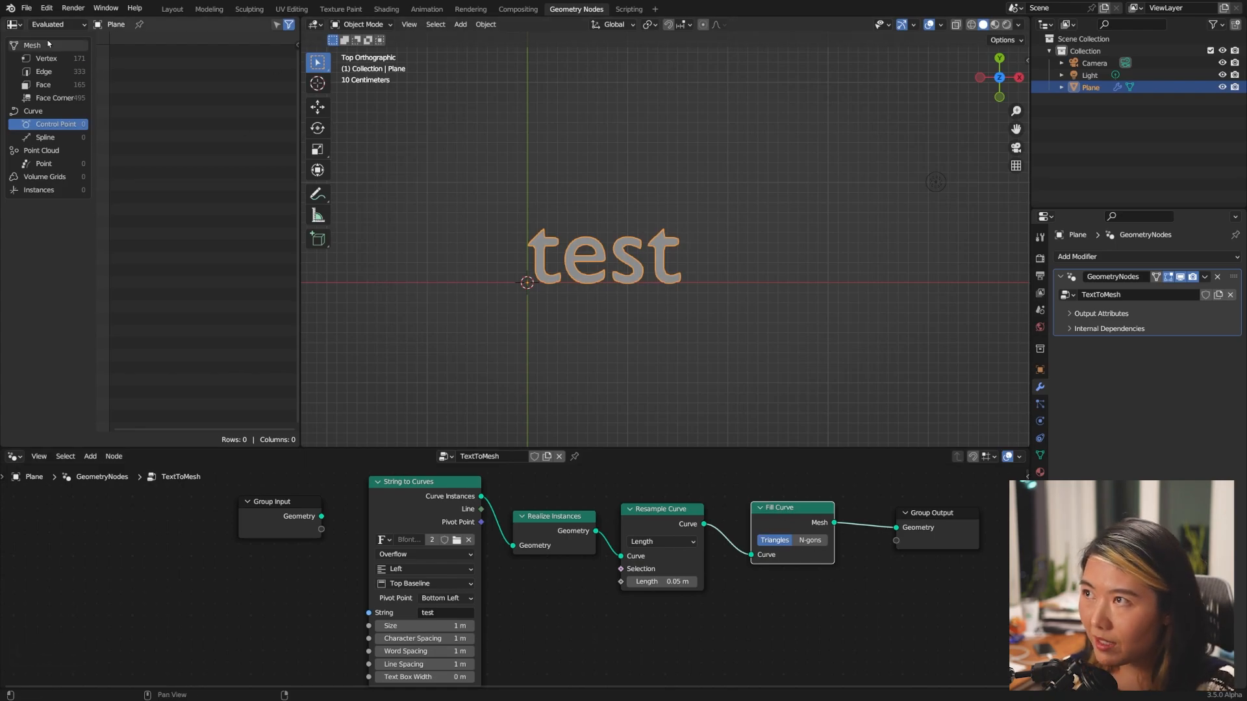
- List the mesh faces in the spreadsheet and move the Group Output node farther from Fill Curve
click(44, 71)
click(59, 83)
middle_drag(649, 624, 438, 633)
drag(727, 523, 923, 523)
click(687, 571)
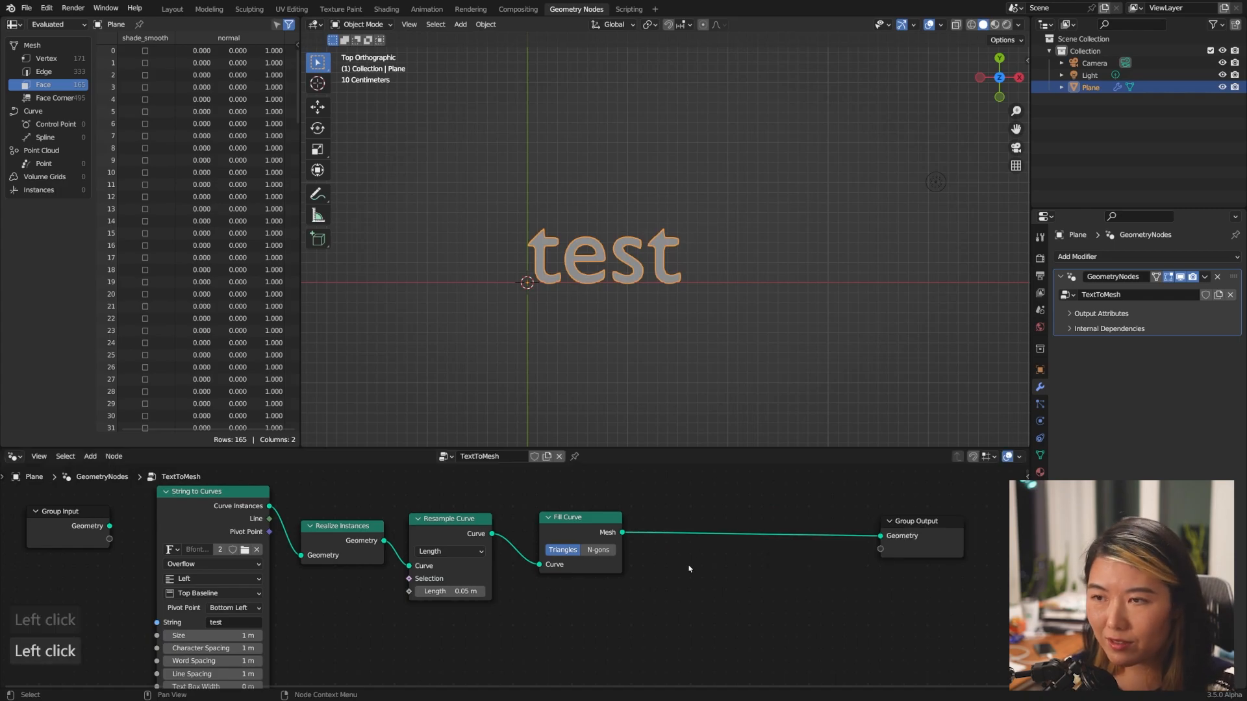
scroll(549, 268, up, 2)
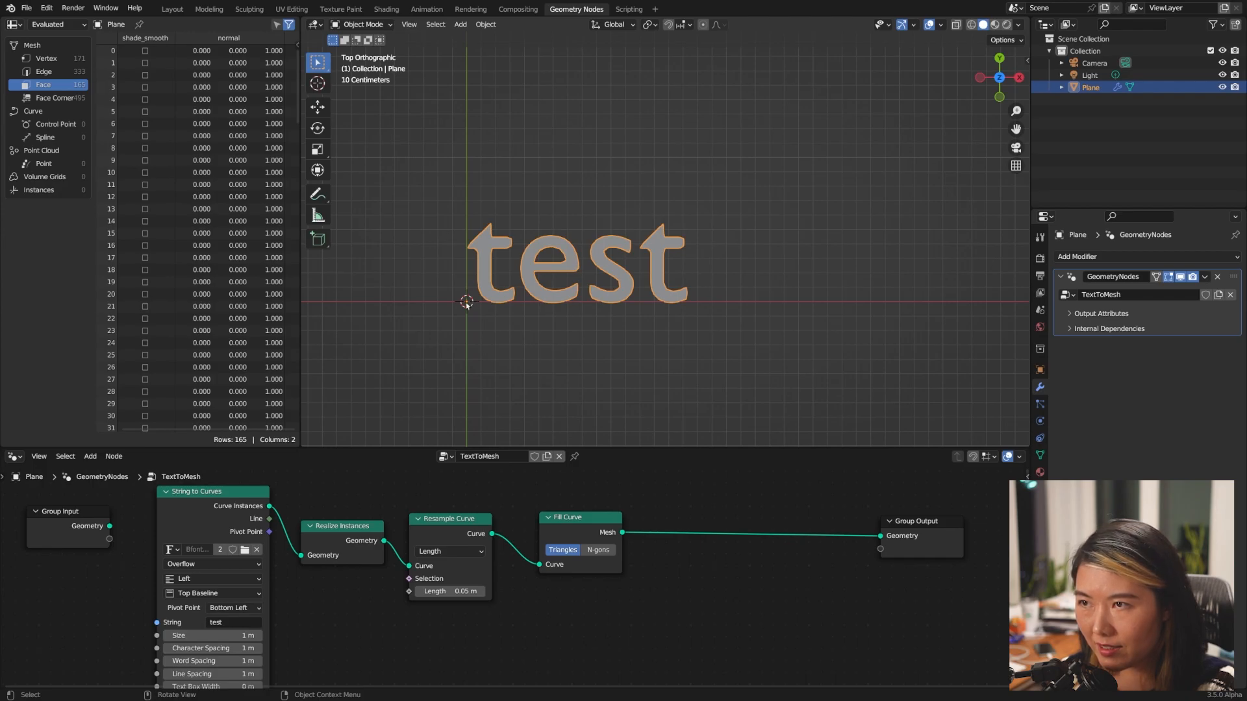
- Add a Bounding Box node fed by the Fill Curve mesh
middle_drag(605, 499, 539, 502)
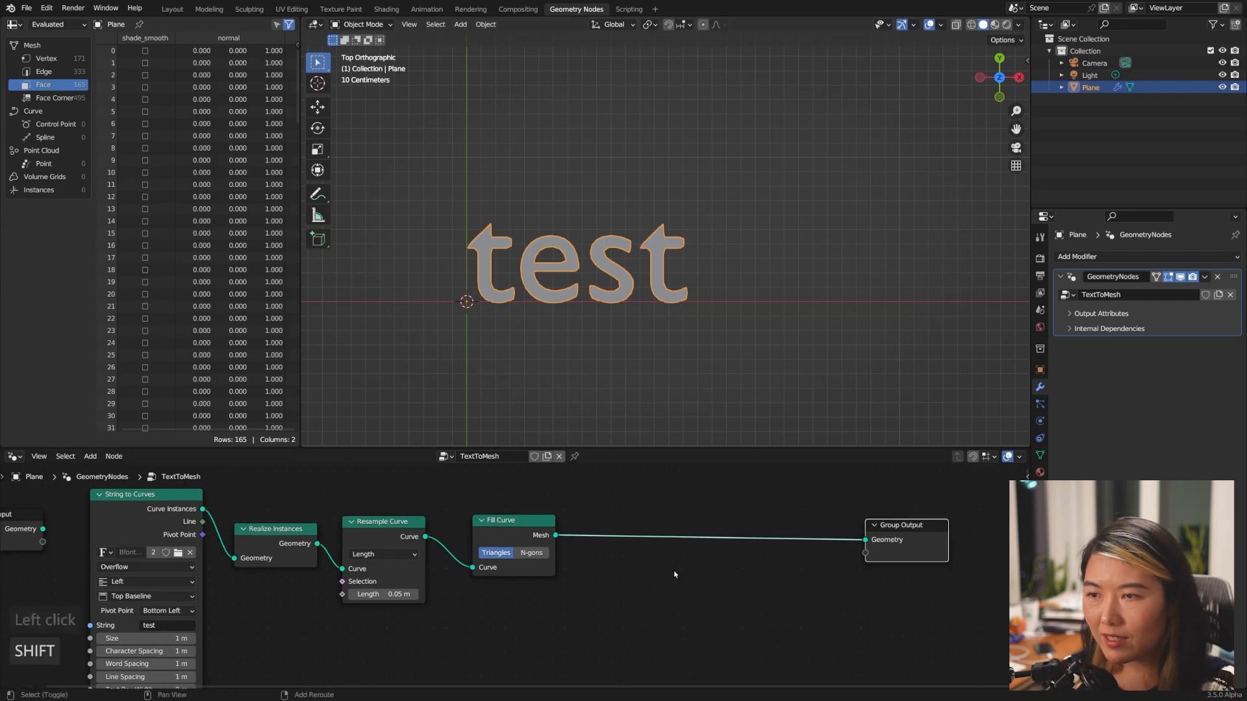
key(shift+a)
text(boundin)
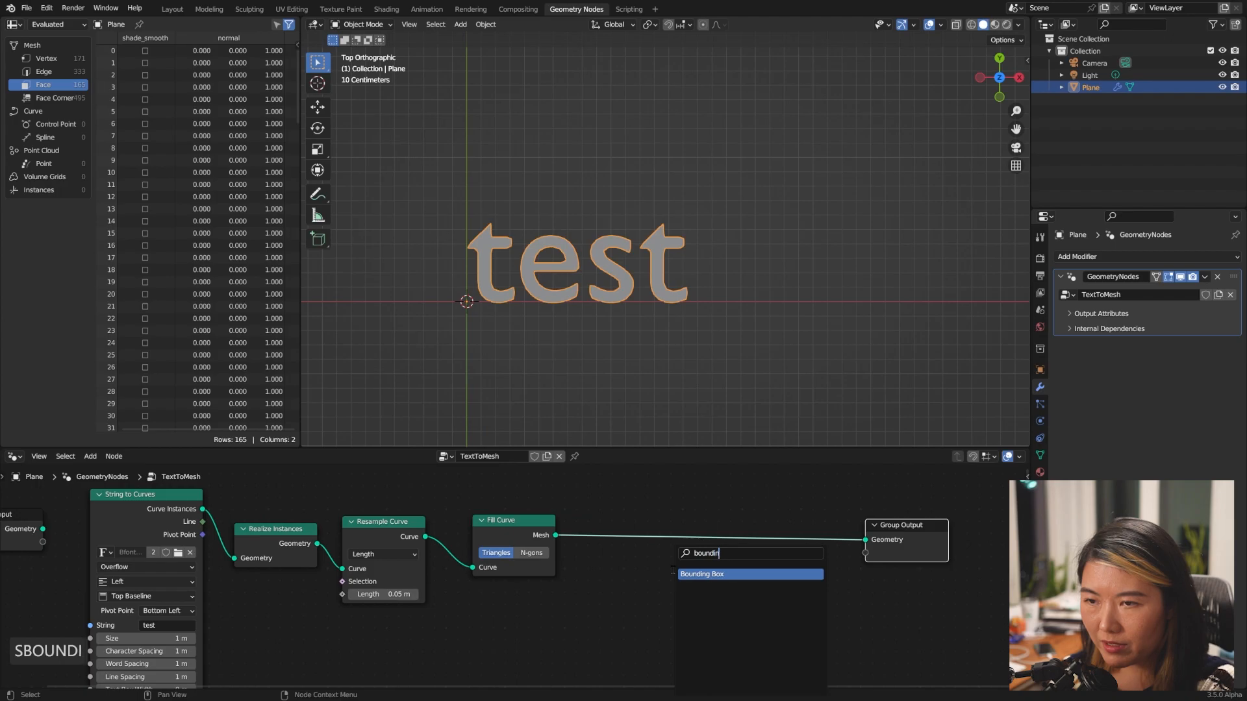
key(Return)
click(756, 408)
- Add a Vector Math Add node beside Bounding Box and connect the Min and Max outputs to its two vectors
key(shift+a)
text(ve)
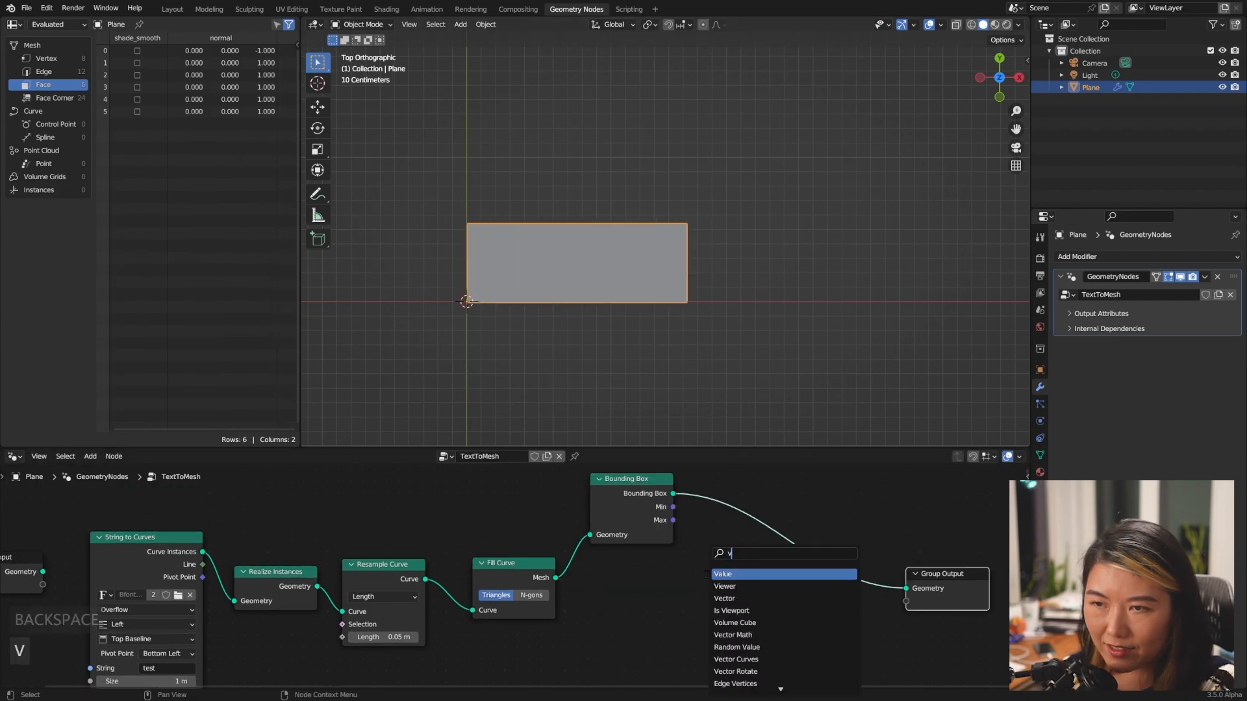
key(Down)
key(Return)
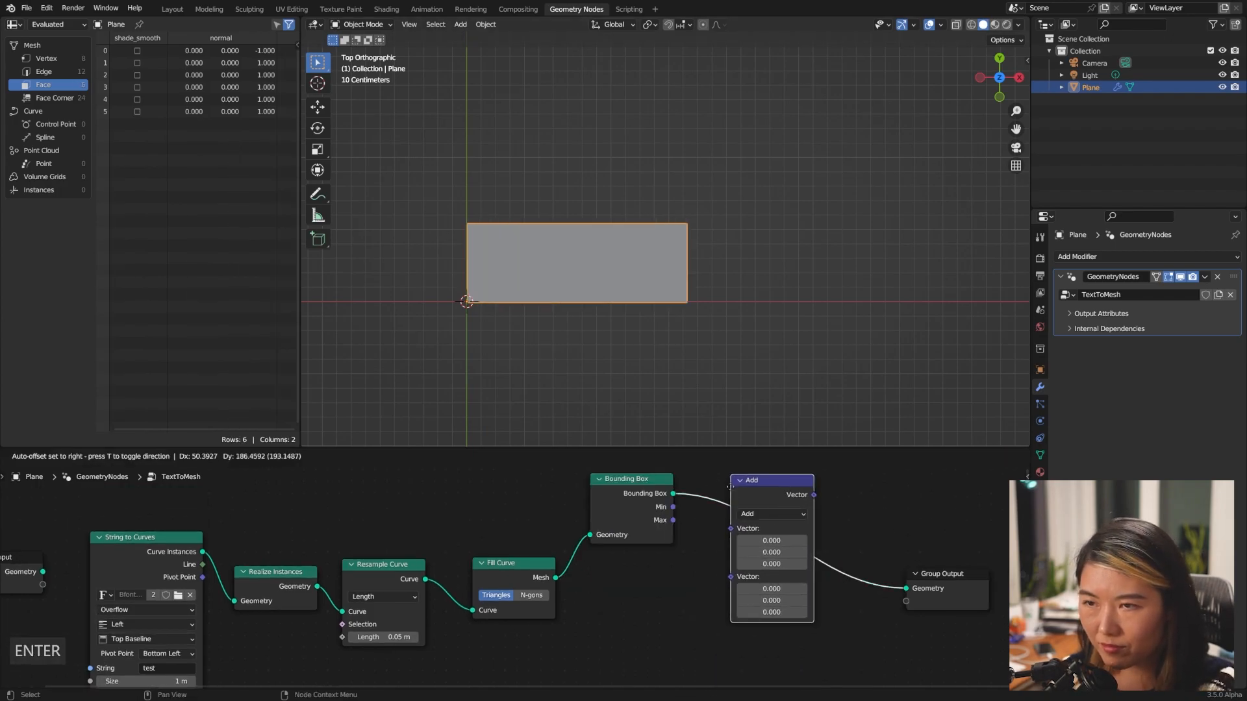
click(753, 487)
middle_drag(902, 515, 863, 556)
drag(691, 528, 674, 494)
drag(630, 547, 661, 549)
drag(692, 489, 678, 508)
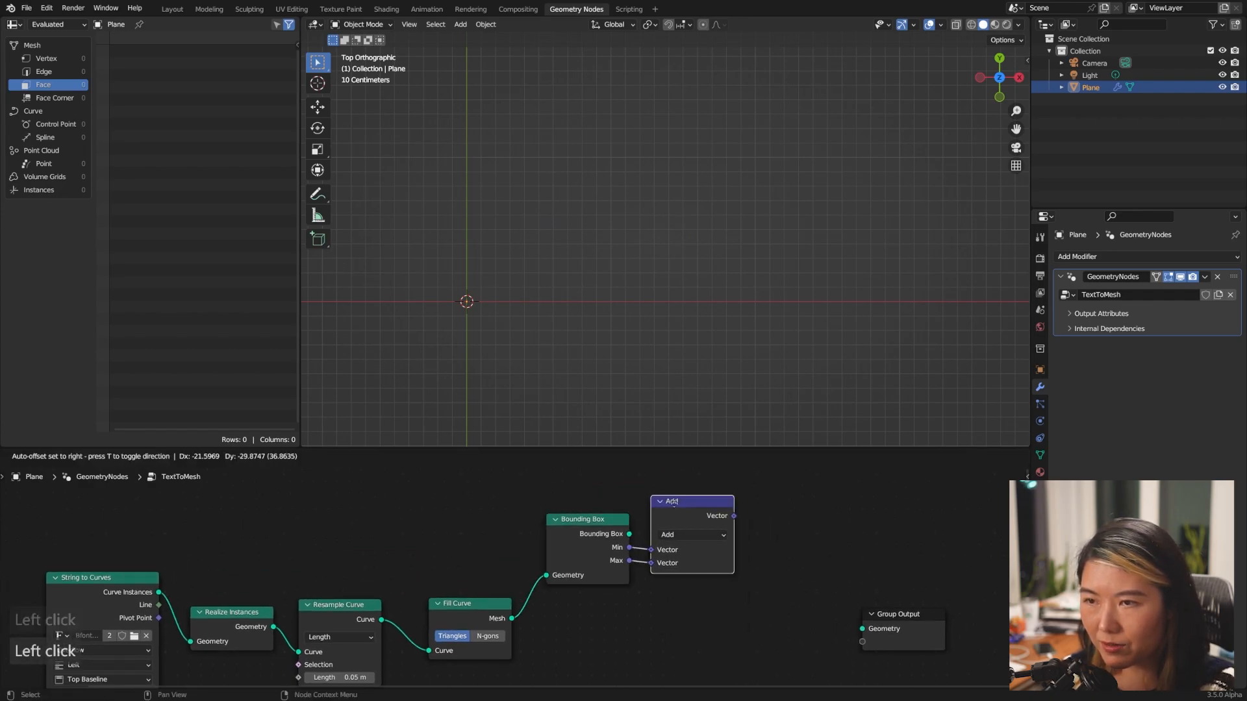
- Duplicate the Add node, switch the copy to Multiply by 0.5 on all three axes, and feed it the Add result
key(shift+a)
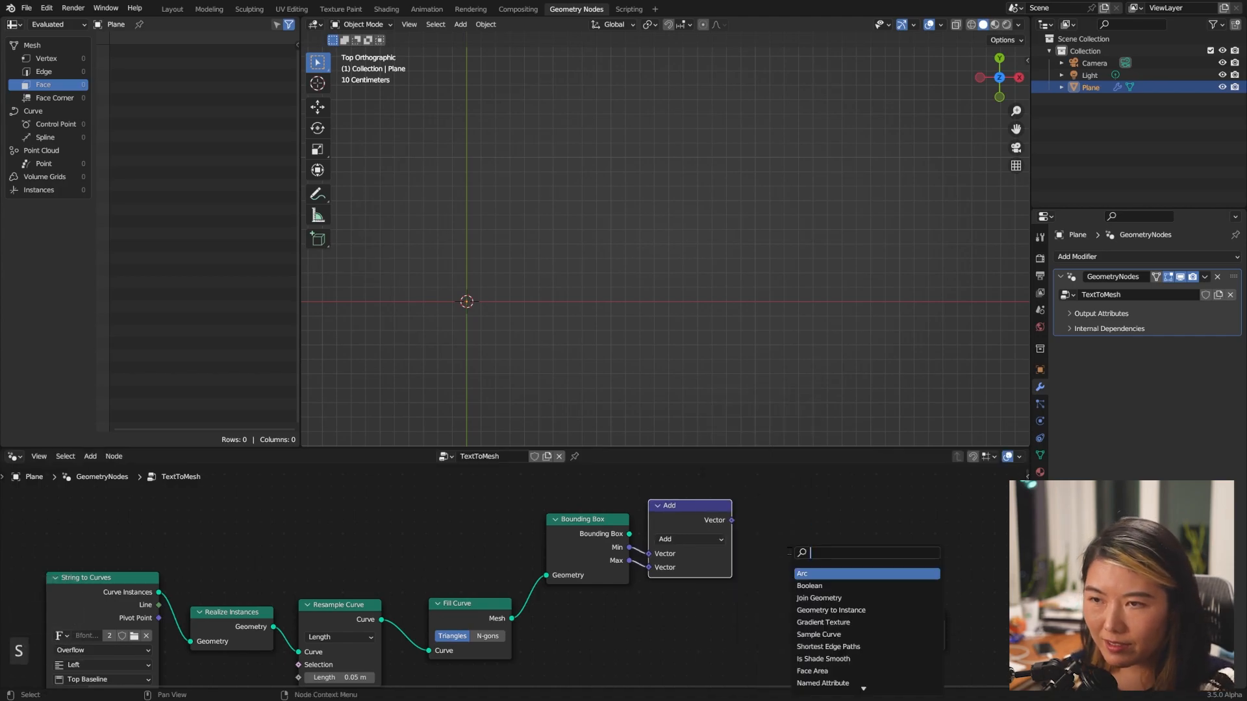
key(Escape)
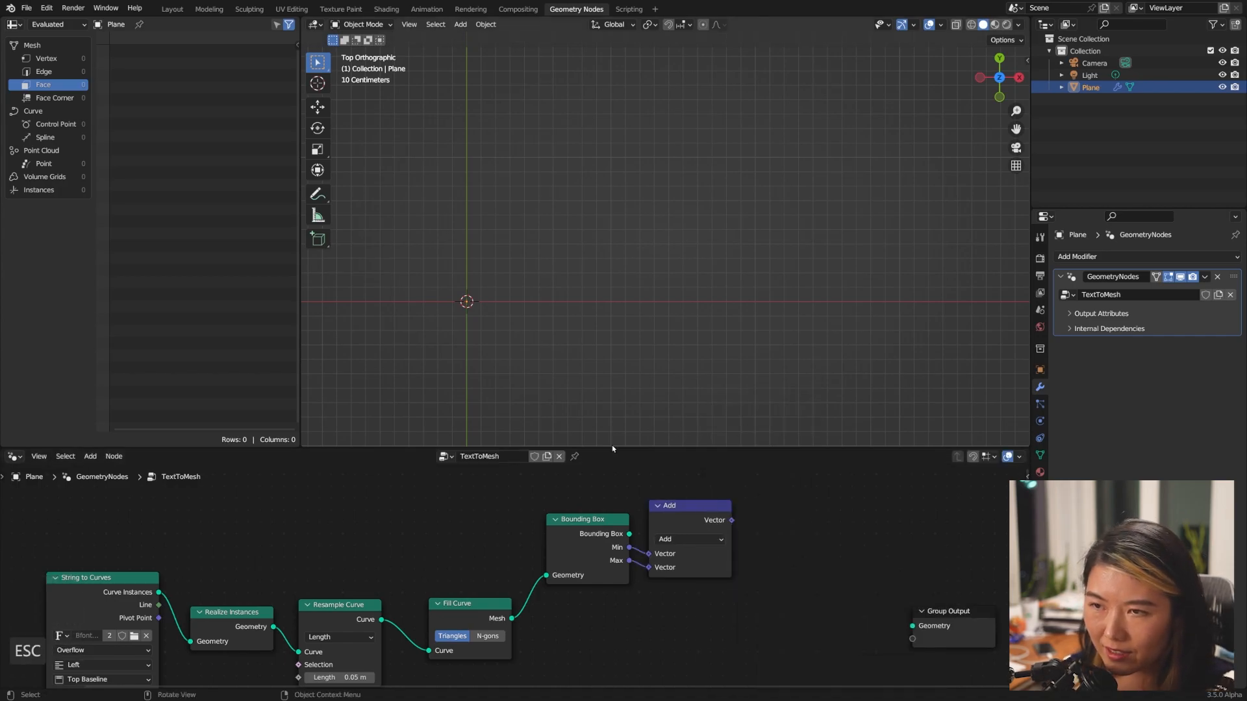
click(682, 505)
key(shift+d)
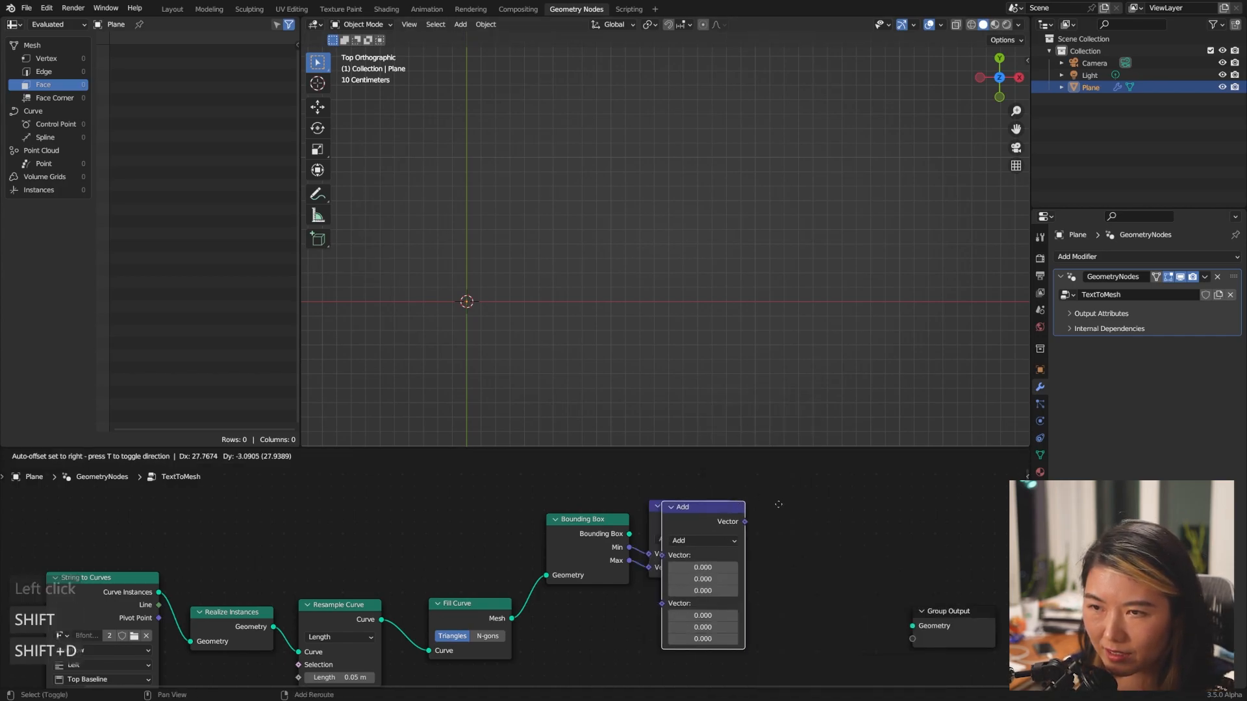
click(788, 530)
click(789, 540)
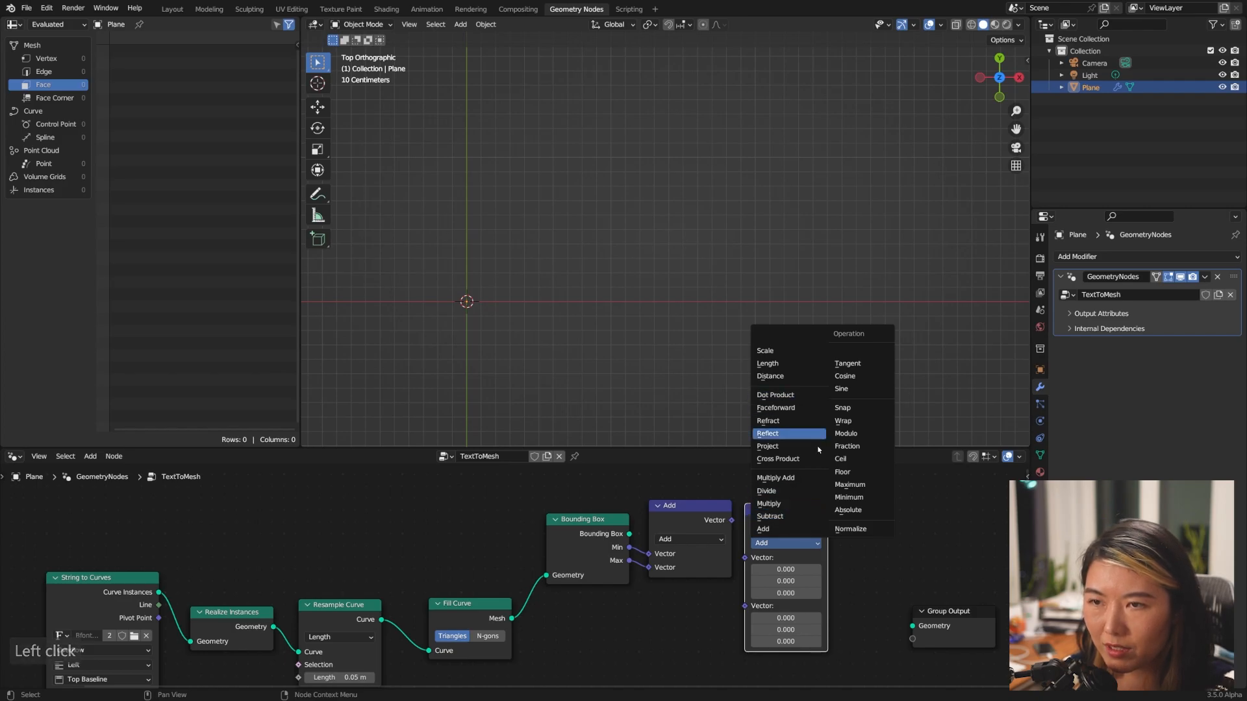
click(769, 504)
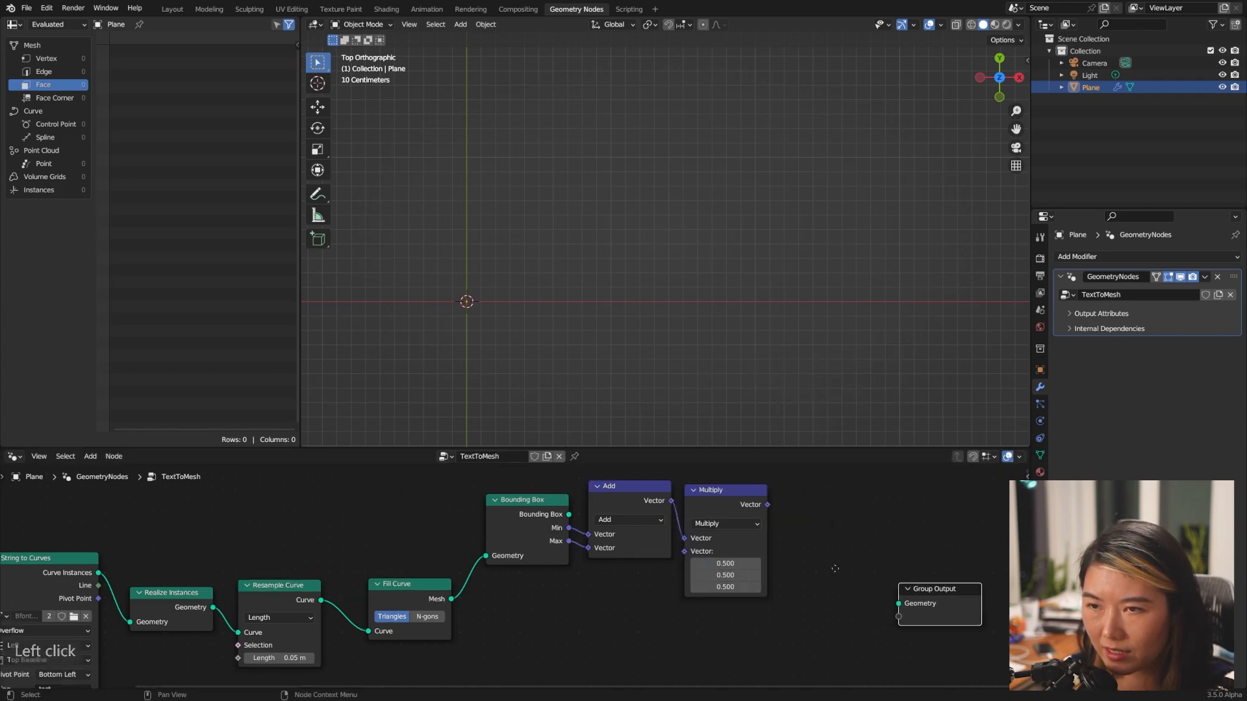
middle_drag(835, 569, 754, 565)
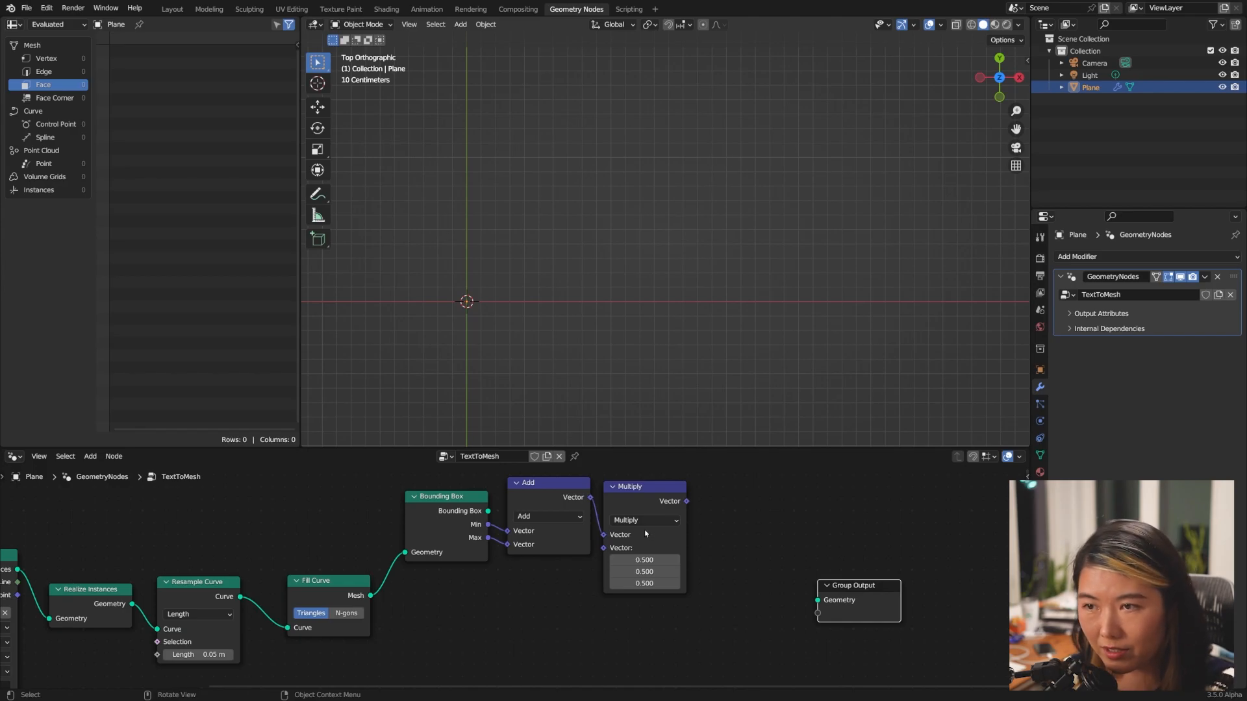
- Set the second vector of the Multiply node to -0.5 on all three axes
click(660, 560)
key(Left)
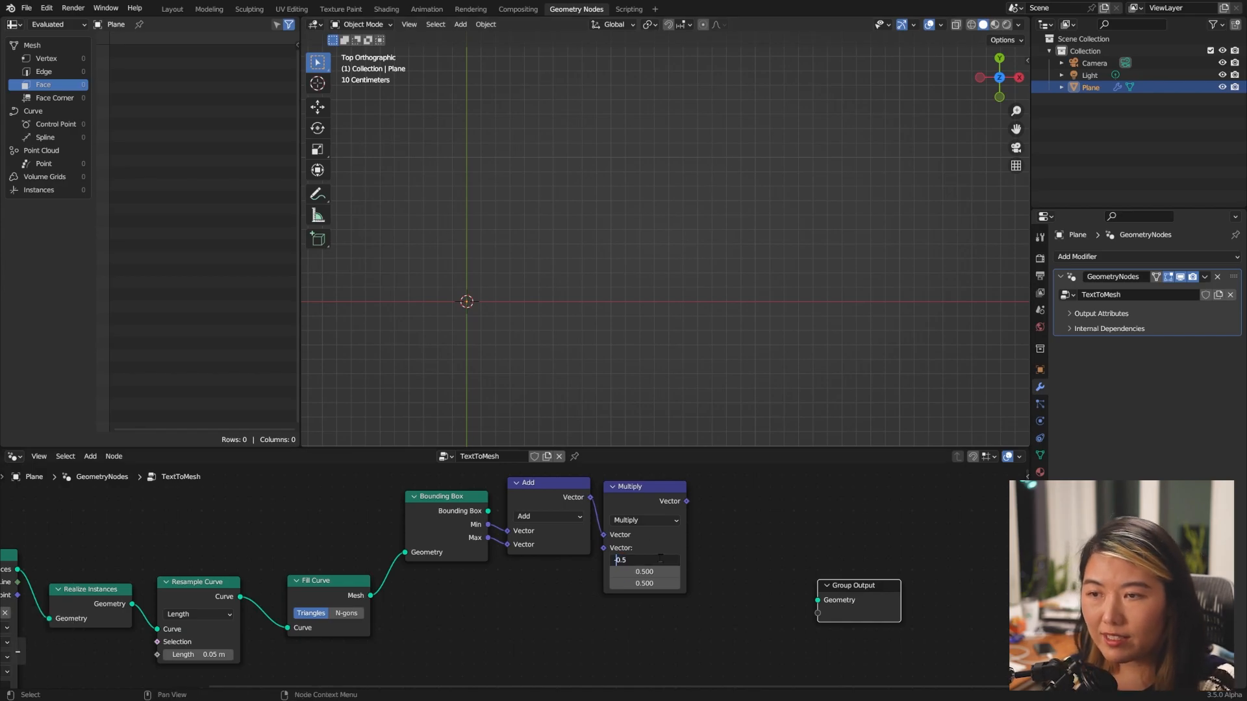
text(-)
key(Tab)
text(-)
key(Tab)
key(Left)
text(-)
key(Return)
- Add a Set Position node between the Multiply node and the Group Output
key(shift+a)
key(s)
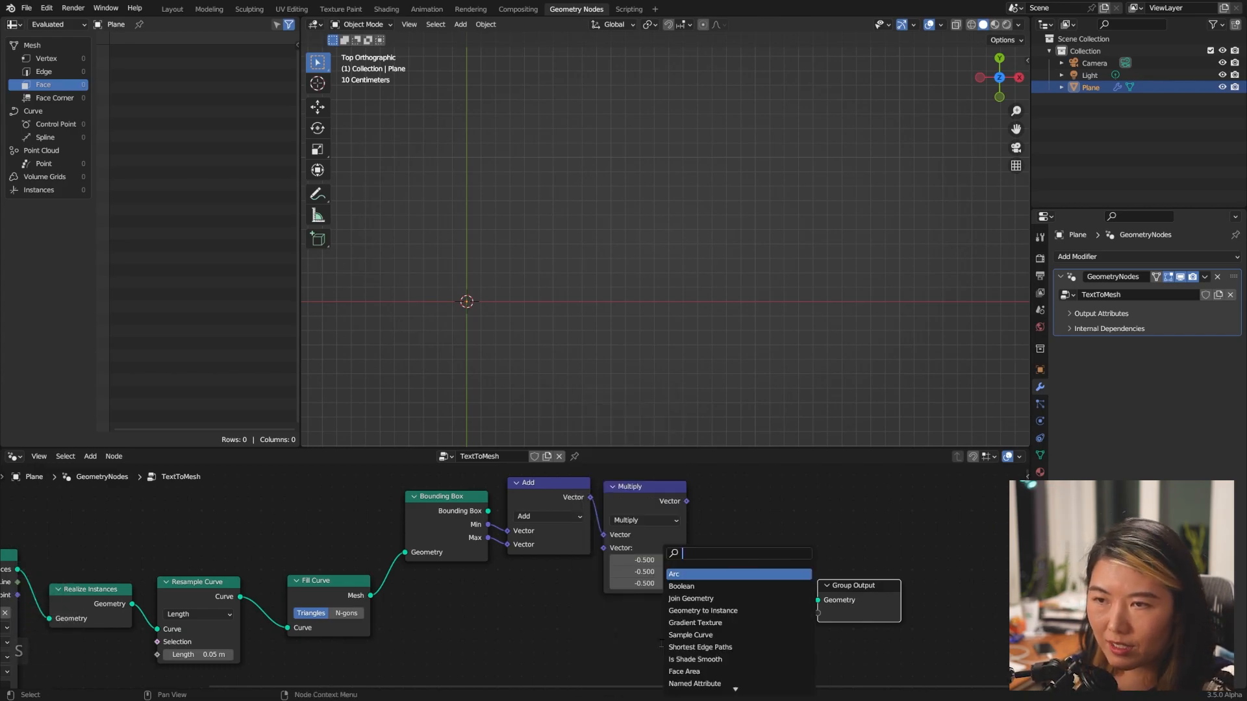
text(set po)
key(Return)
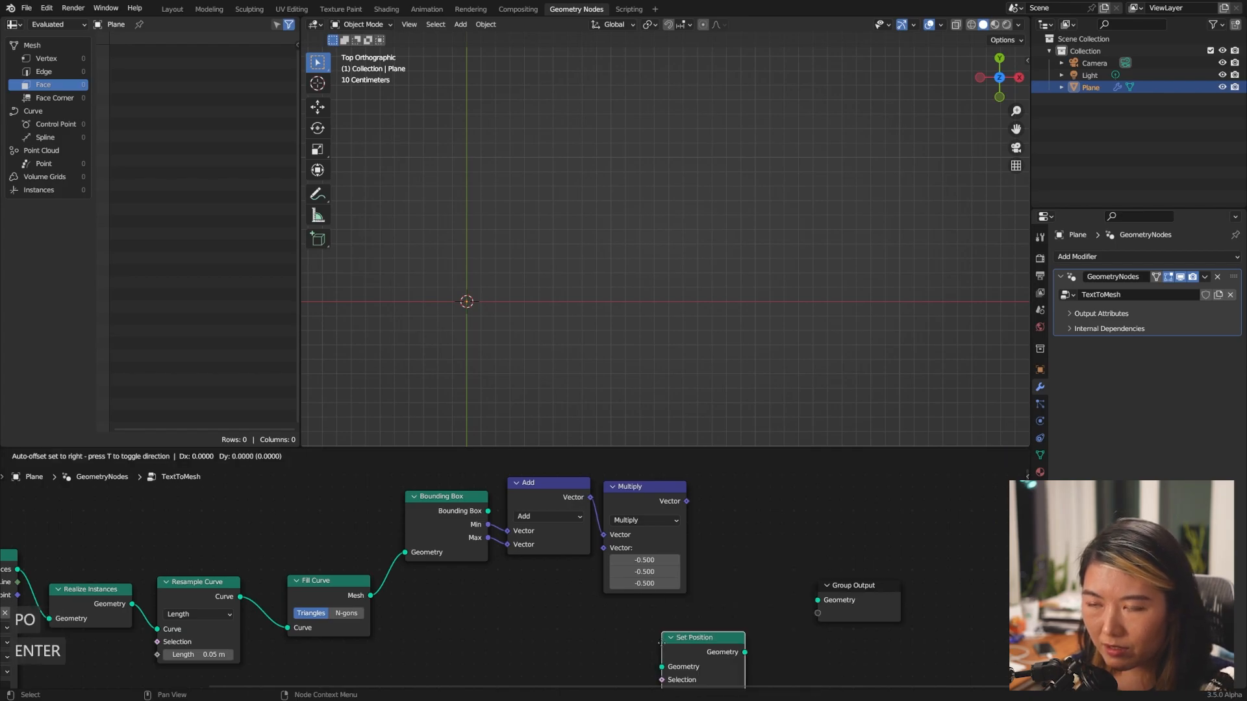
click(717, 545)
- Connect the Fill Curve mesh and the Multiply vector to Set Position's Geometry and Offset, and link its geometry to the Group Output
drag(371, 596, 756, 563)
drag(846, 598, 872, 594)
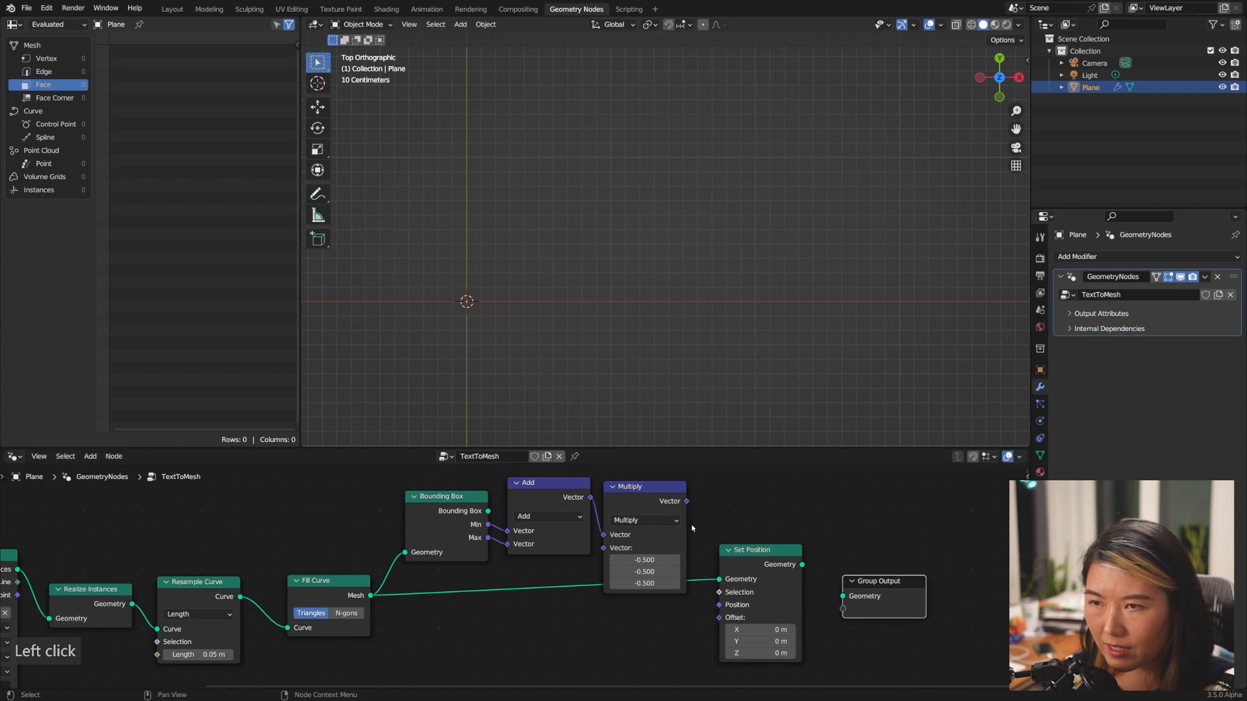
drag(686, 501, 718, 618)
drag(803, 564, 841, 597)
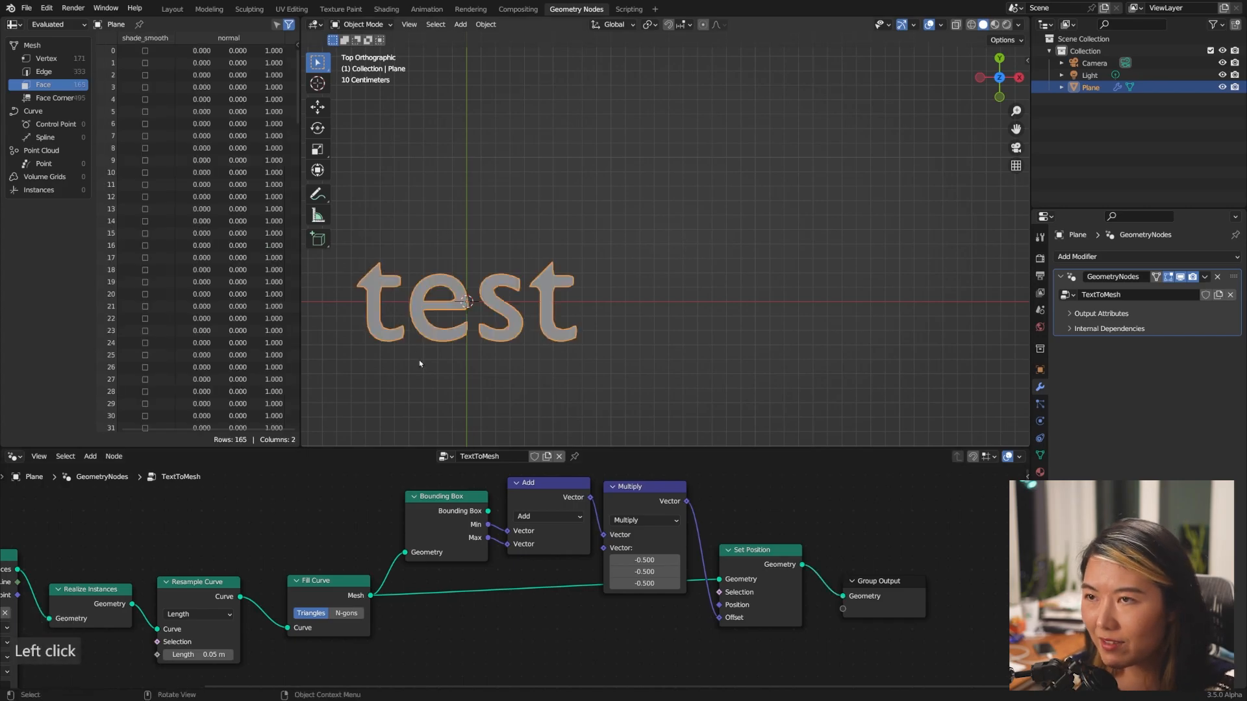
scroll(494, 342, down, 2)
shift+middle_drag(558, 286, 641, 307)
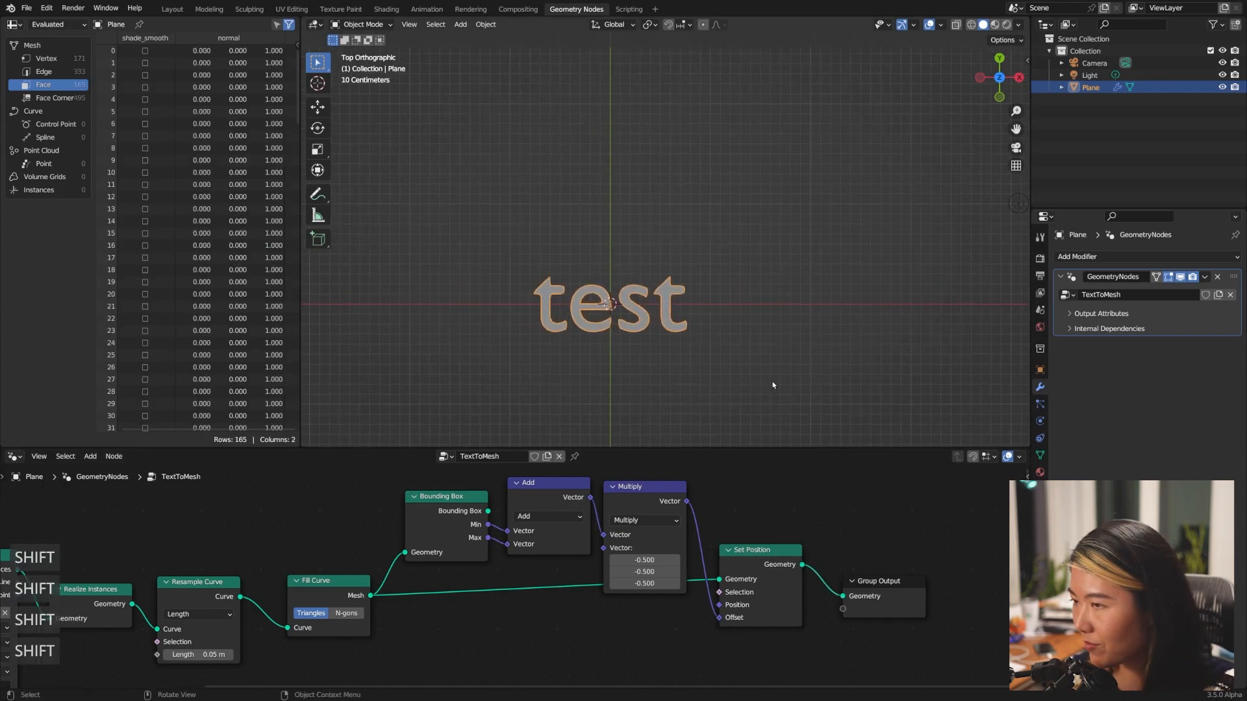
- Rename the text mesh object from Plane to SimTarget
double_click(1095, 87)
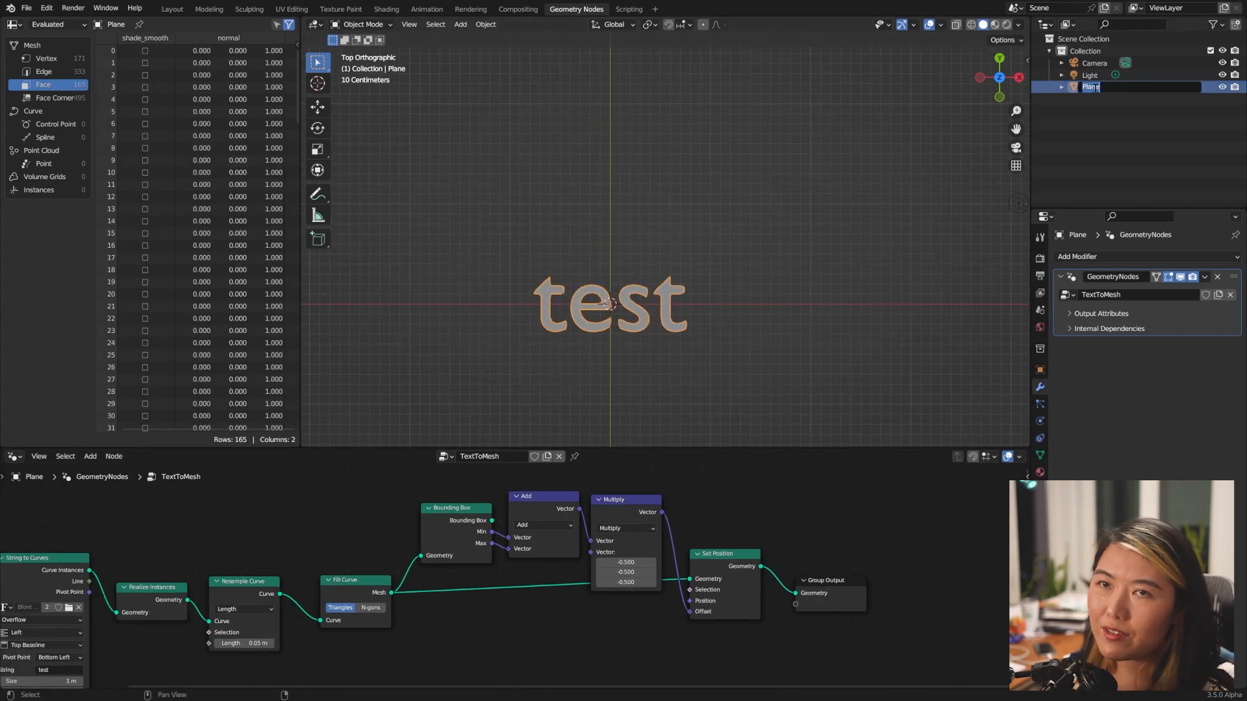
text(SimTarget)
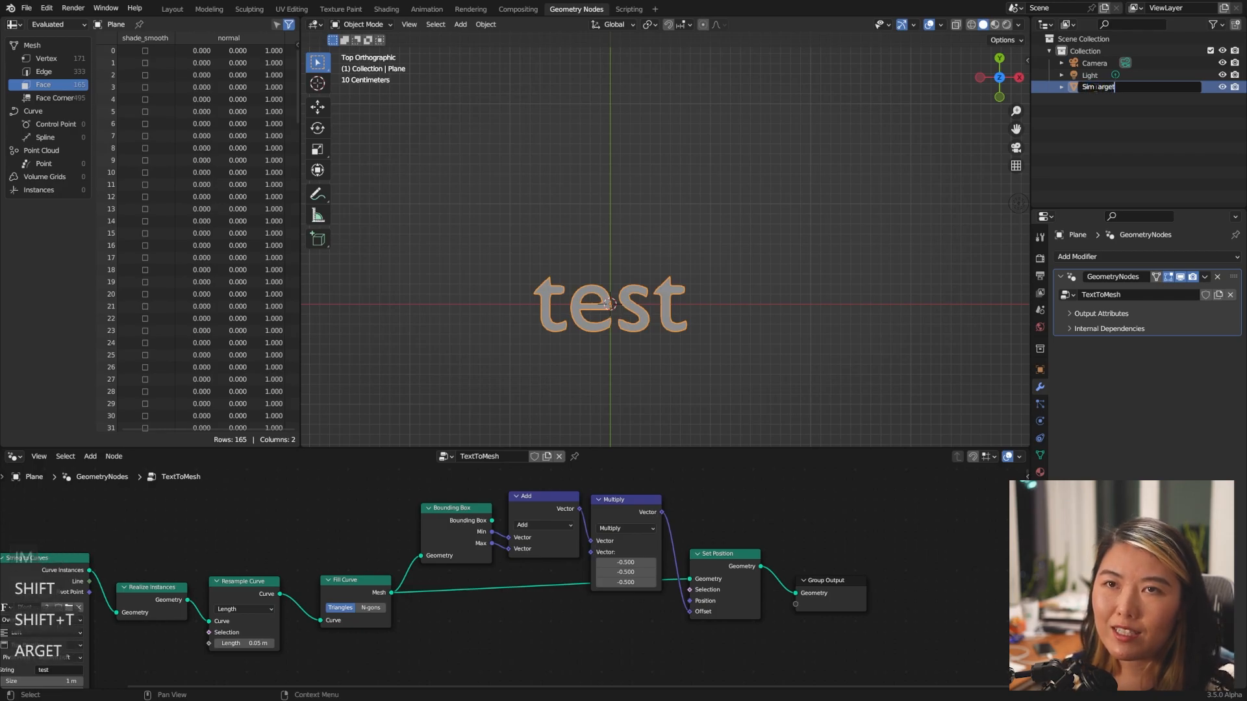
key(Return)
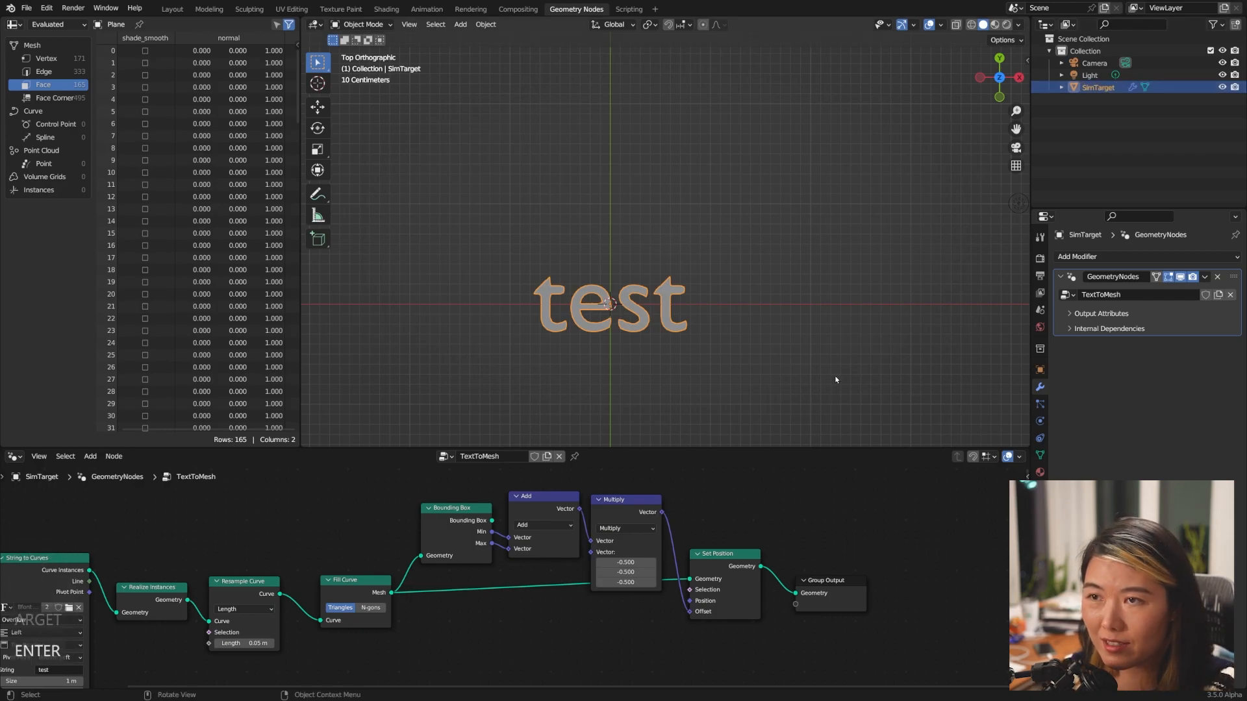
- Add a new plane mesh to the scene and rename it Sim
click(702, 254)
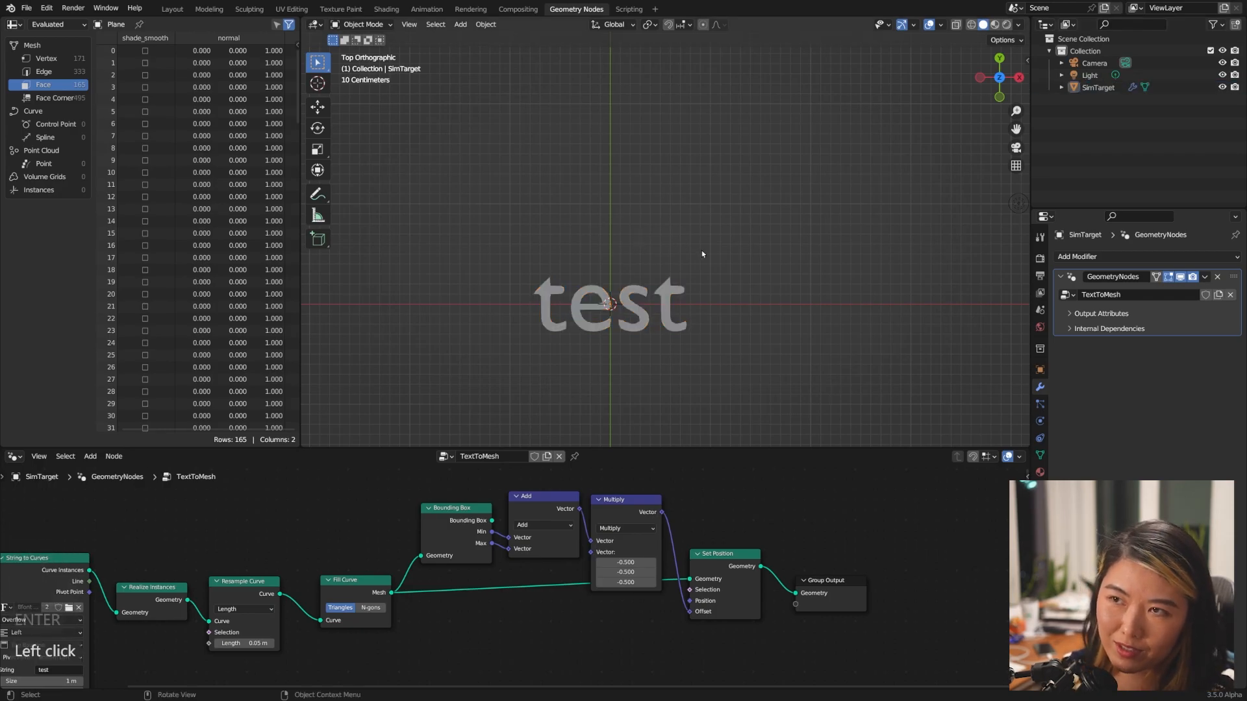
key(shift+a)
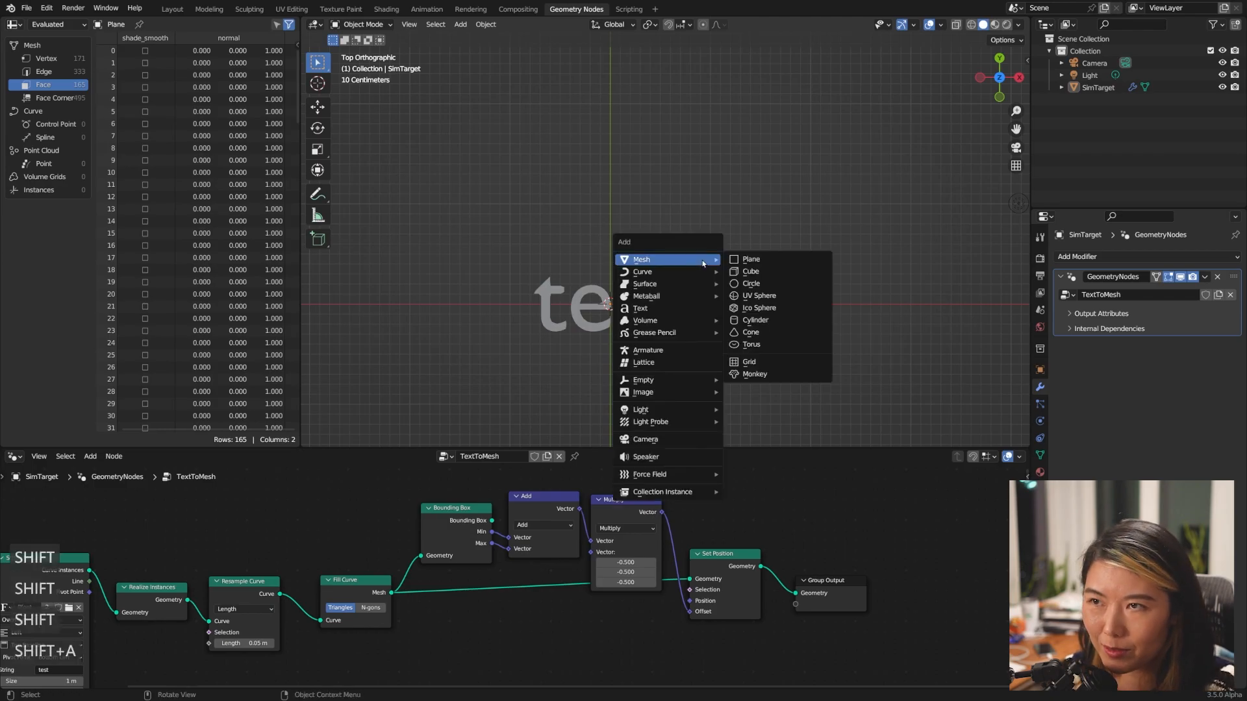
click(740, 266)
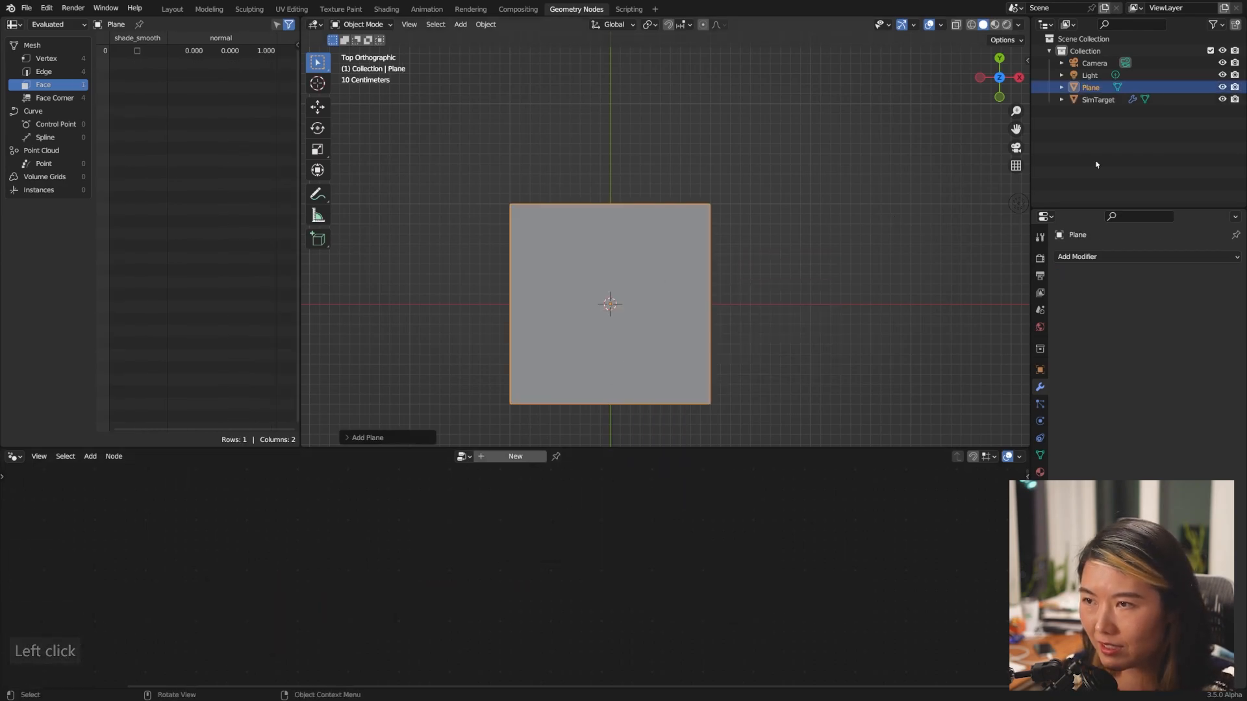
double_click(1091, 87)
text(Sim)
key(Return)
- Create a new geometry node tree named ParticleSimulation on Sim and spread its Group Input and Group Output nodes apart
click(489, 458)
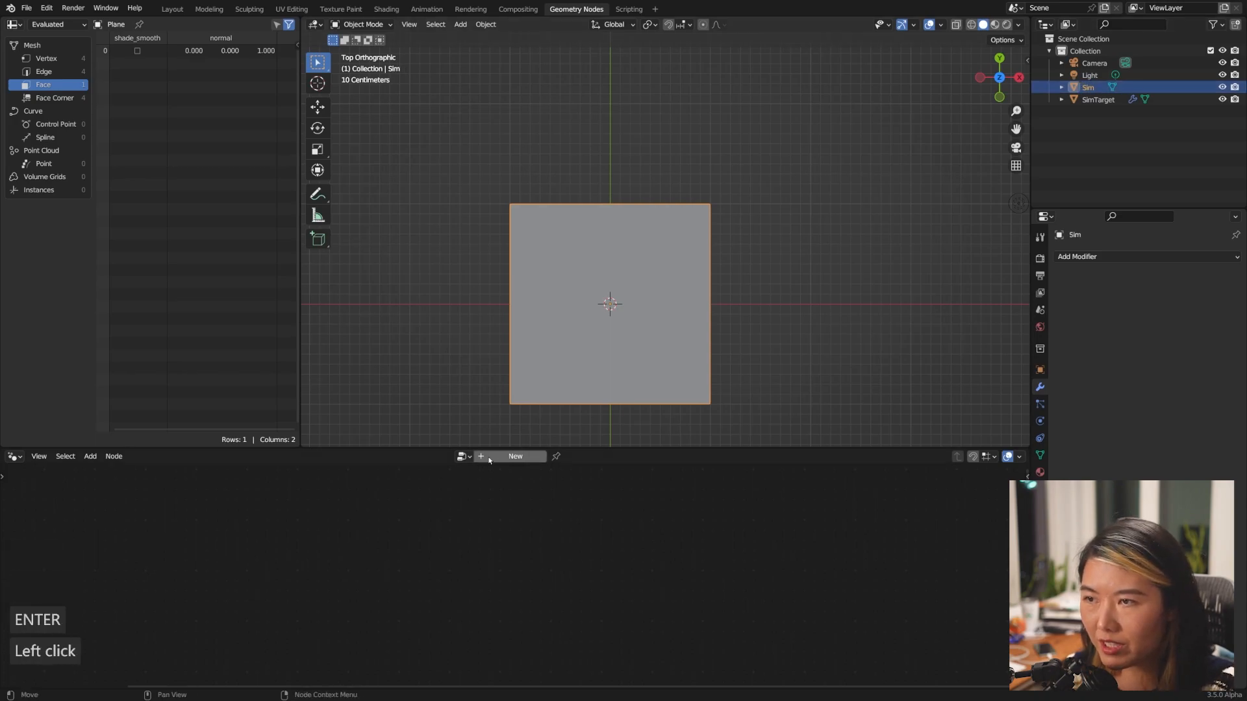
double_click(500, 456)
text(ParticleSimulation)
click(402, 584)
drag(369, 555, 270, 567)
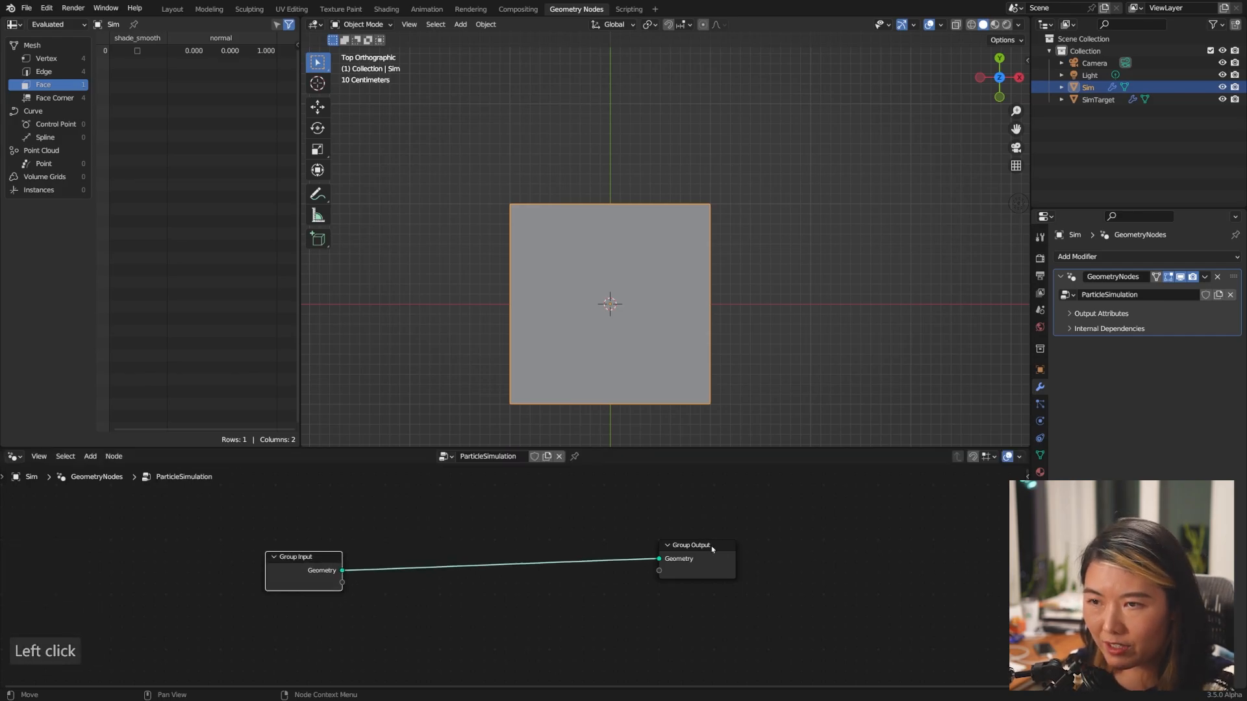
drag(713, 550, 788, 561)
- Add an Object Info node above the link between the Group Input and Group Output
click(446, 543)
key(shift+a)
text(s)
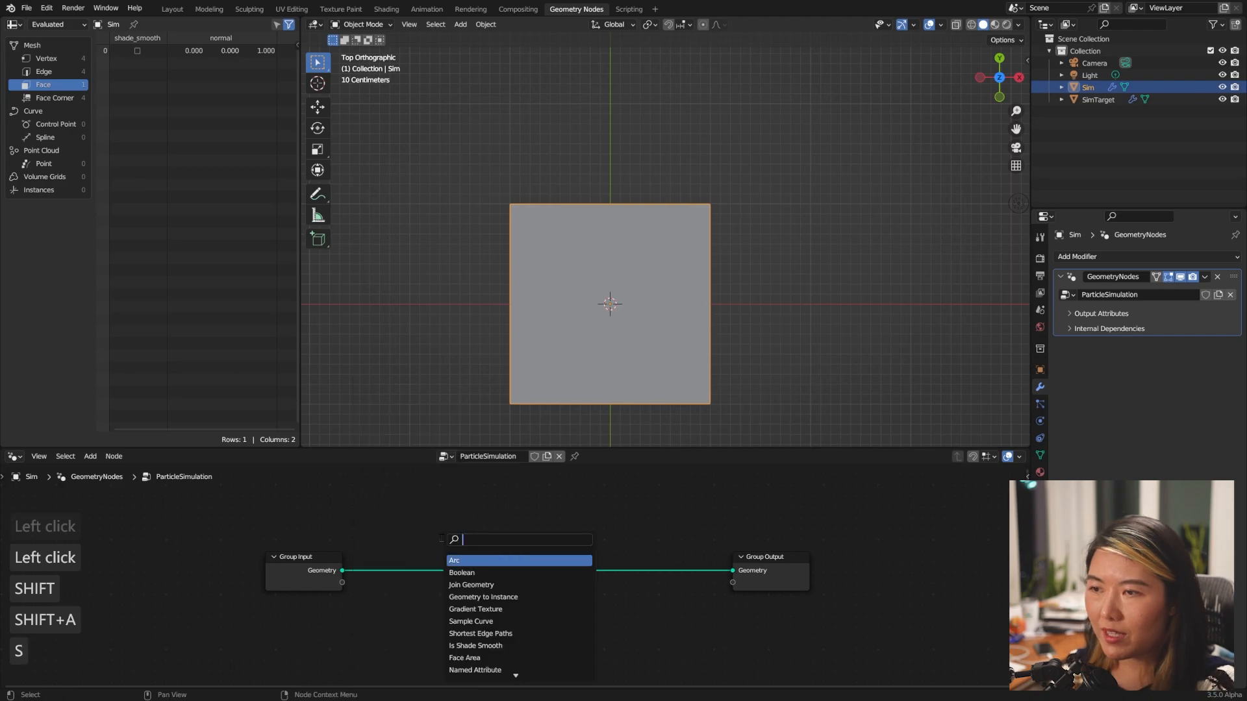
text(objec)
key(Down)
key(Return)
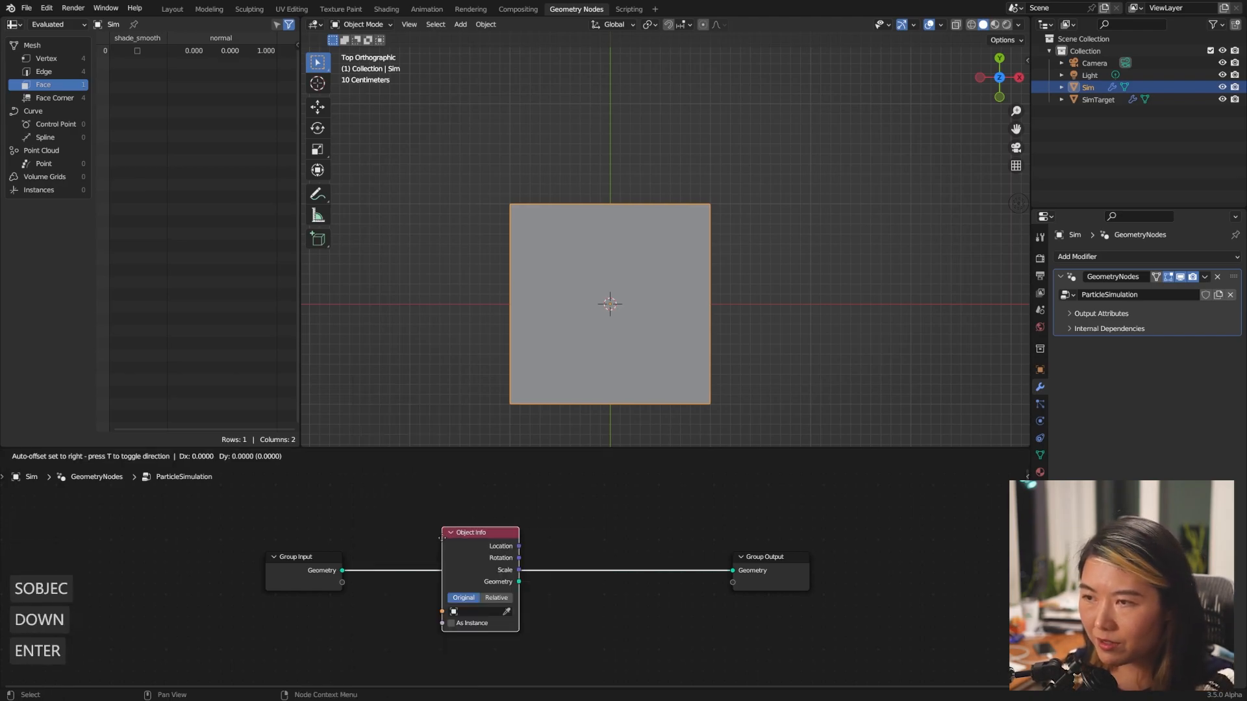
click(380, 498)
- Set the Object Info node's object to SimTarget and connect its Geometry to the Group Output
click(421, 574)
click(426, 624)
drag(420, 515, 794, 562)
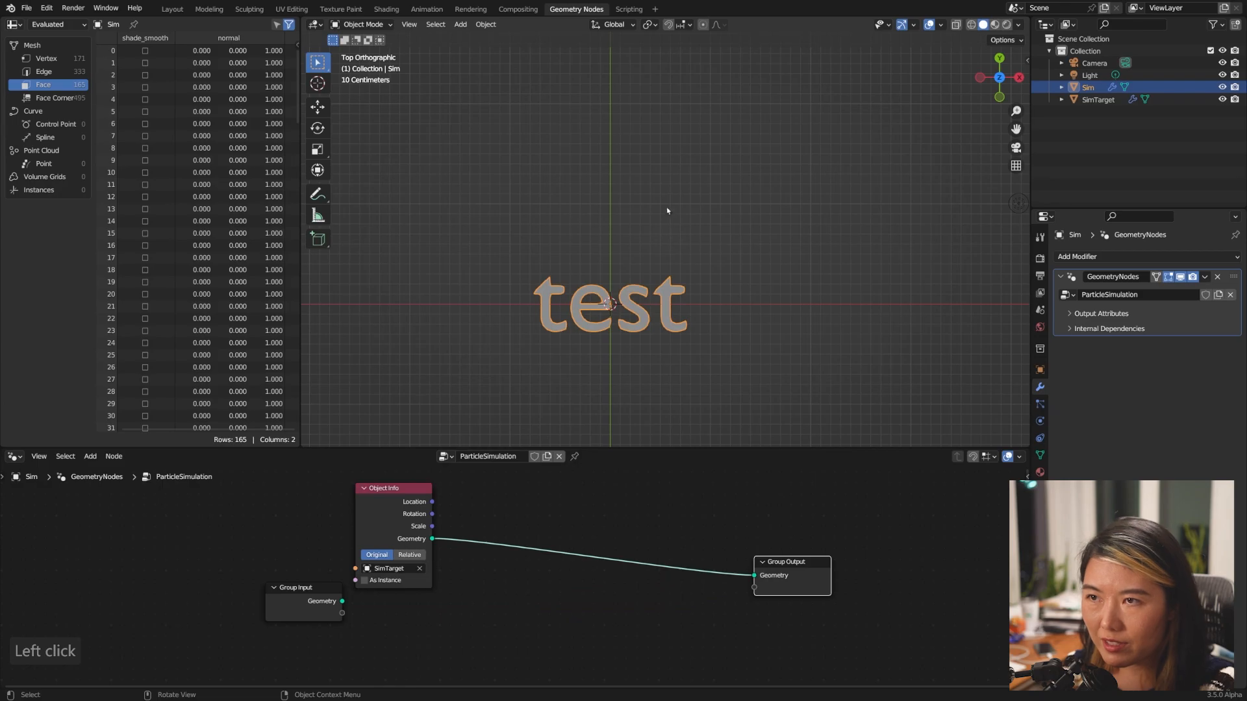
middle_drag(530, 630, 517, 605)
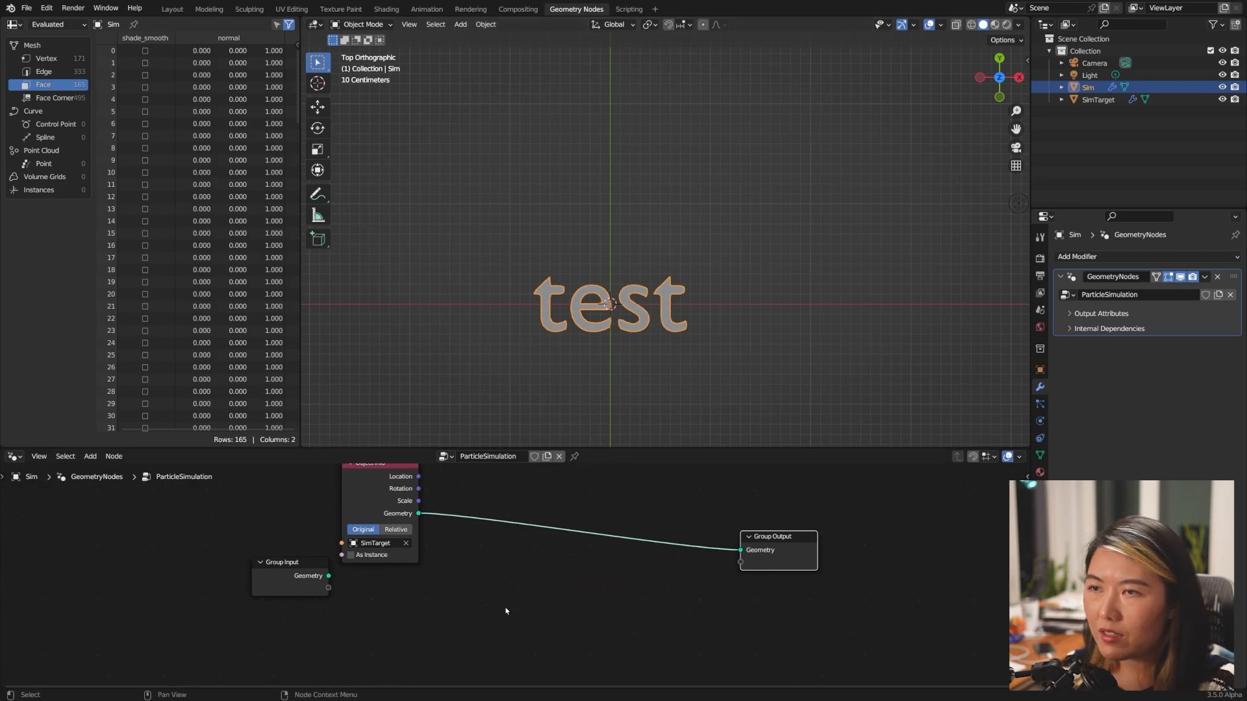
- Set the SimTarget object's viewport display type to Wire
click(1098, 100)
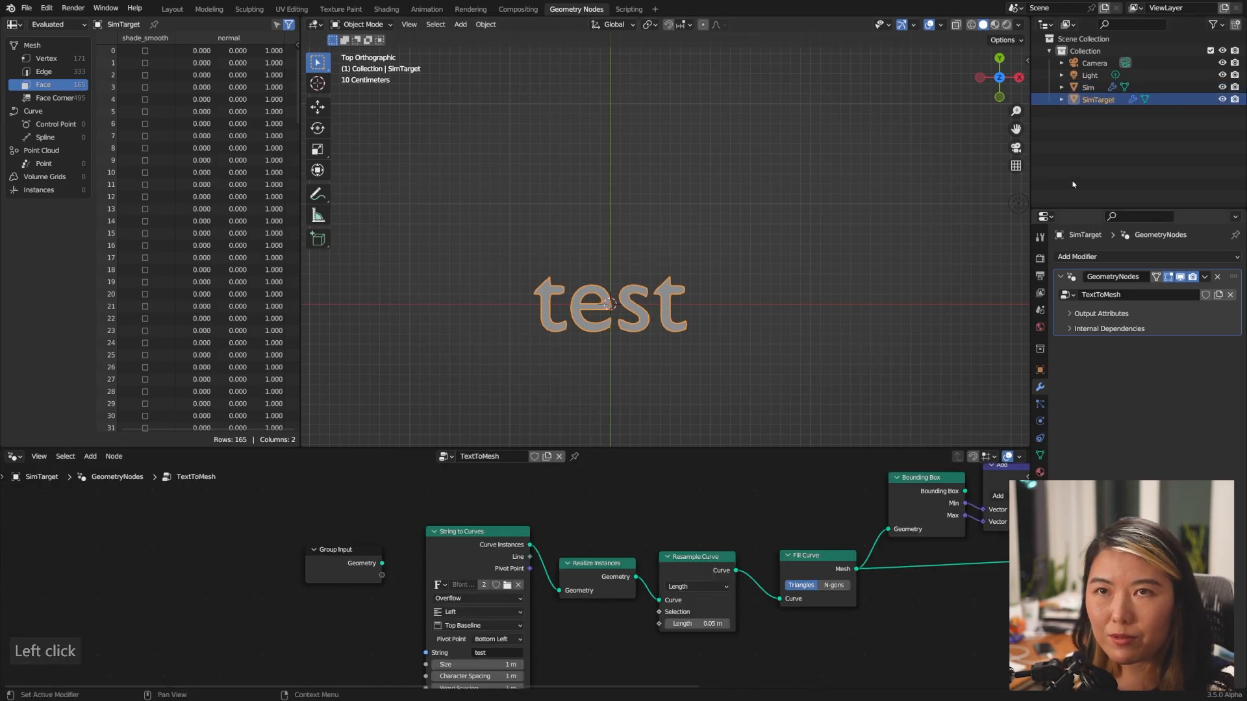
click(1040, 370)
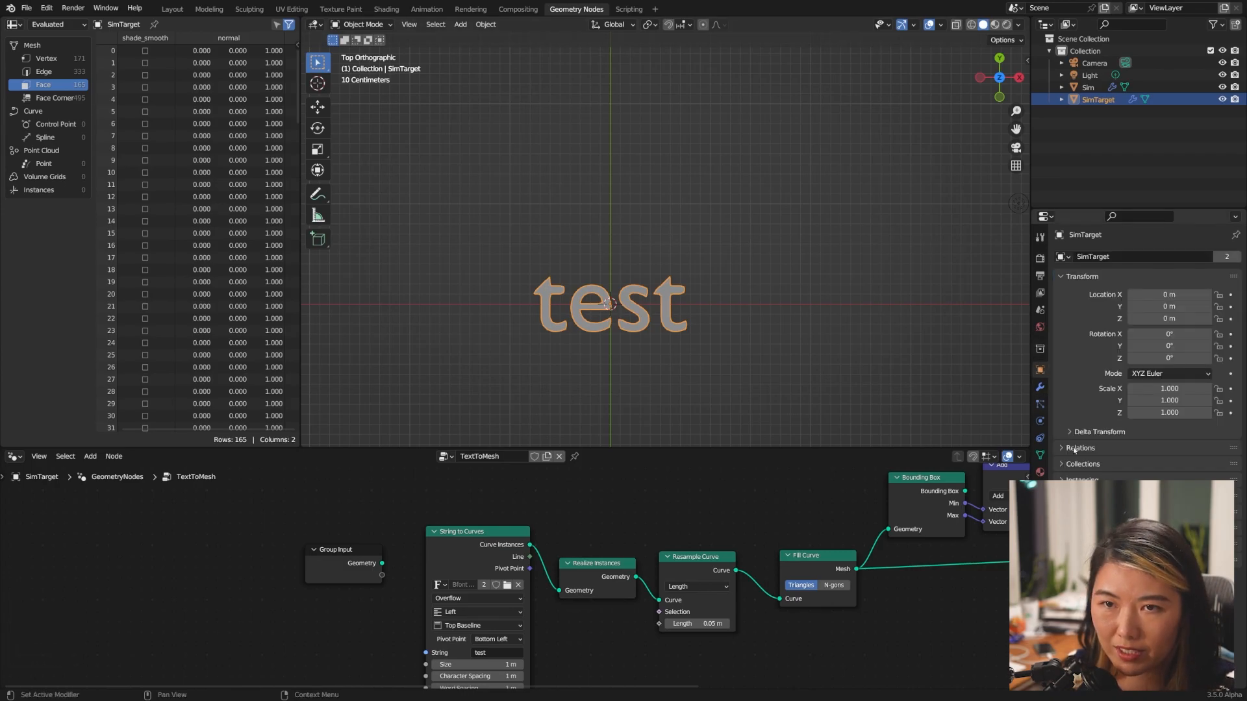
click(1077, 513)
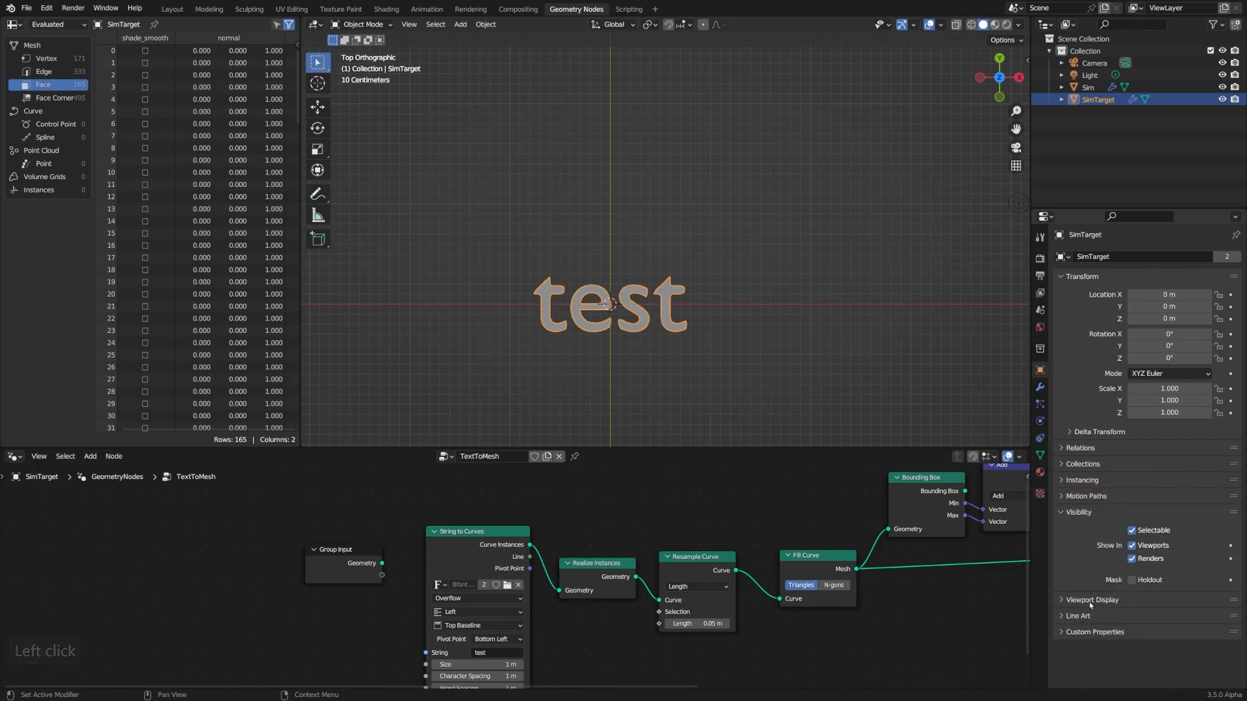
click(1062, 601)
scroll(1149, 551, down, 4)
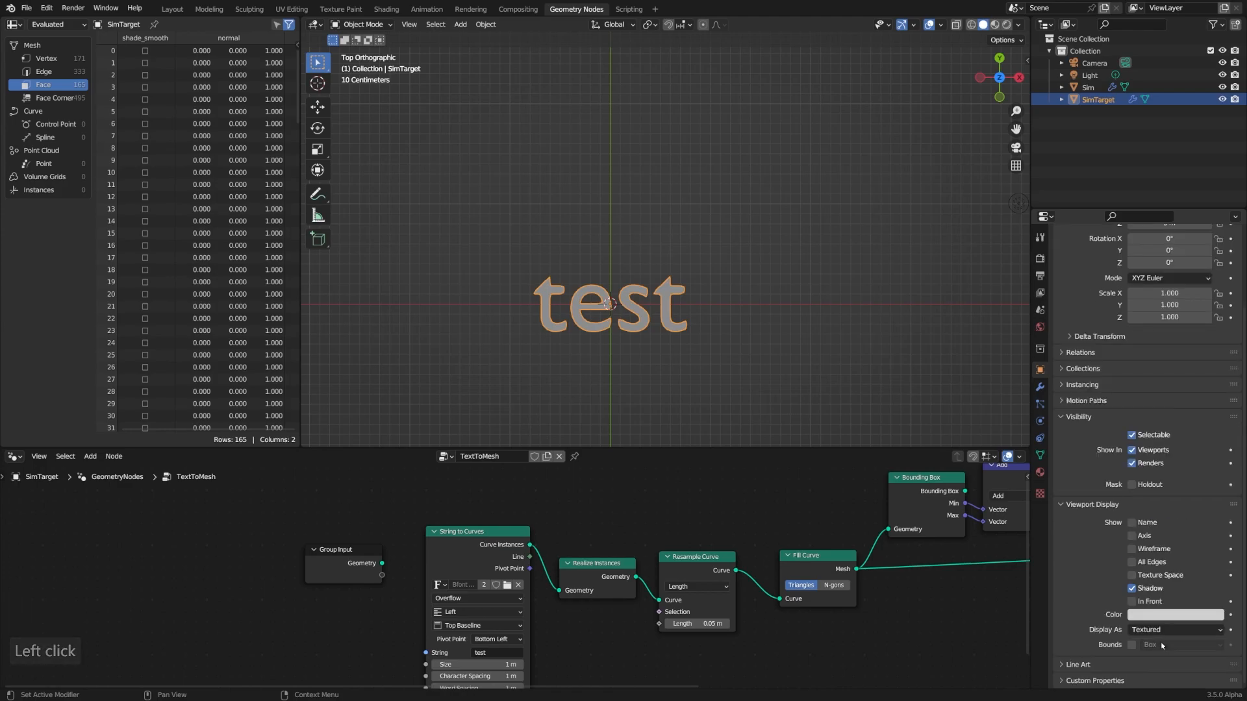
click(1166, 633)
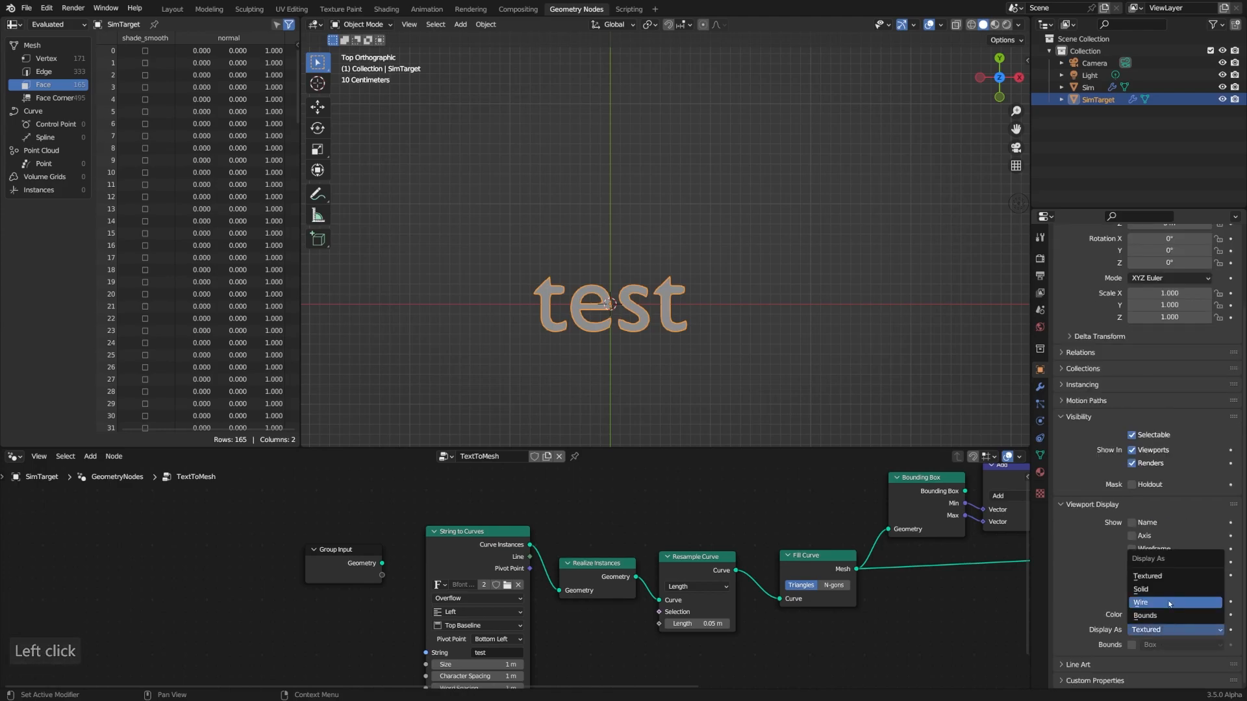
click(1170, 603)
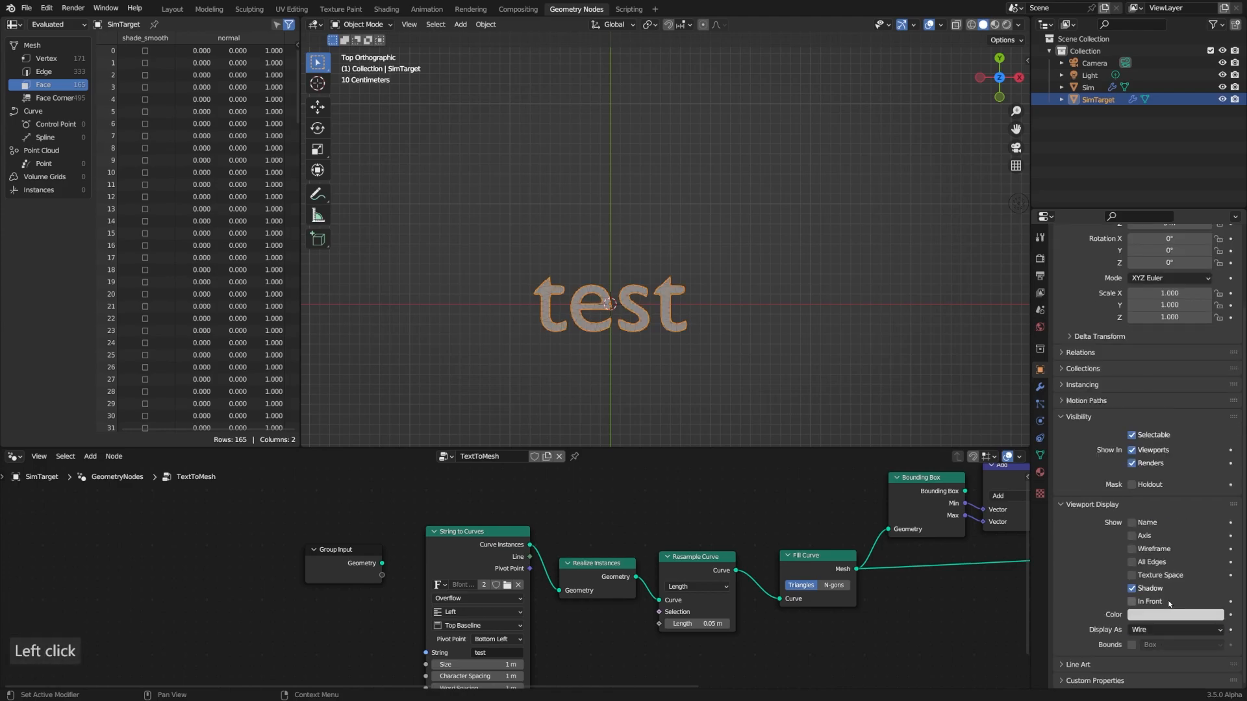
- Temporarily hide the Sim object to view SimTarget's wireframe on its own
click(1222, 87)
scroll(664, 322, up, 4)
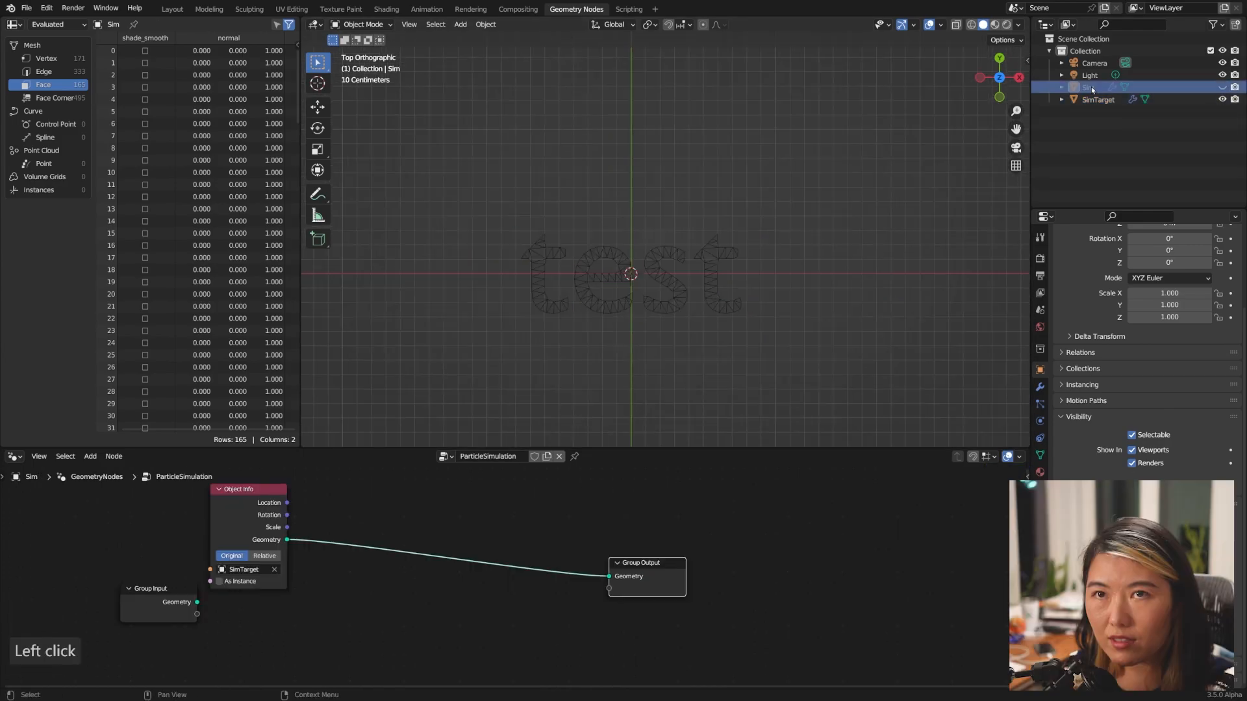
click(1222, 87)
- Disconnect the Object Info geometry from the Group Output and reposition the Group Input and Group Output nodes
middle_drag(155, 590, 214, 580)
drag(213, 581, 201, 583)
mouse_move(711, 553)
mouse_down()
mouse_move(788, 562)
mouse_move(708, 556)
mouse_up()
- Mark a few triangle faces of the first letter t with small annotation dots
scroll(448, 377, up, 3)
click(317, 194)
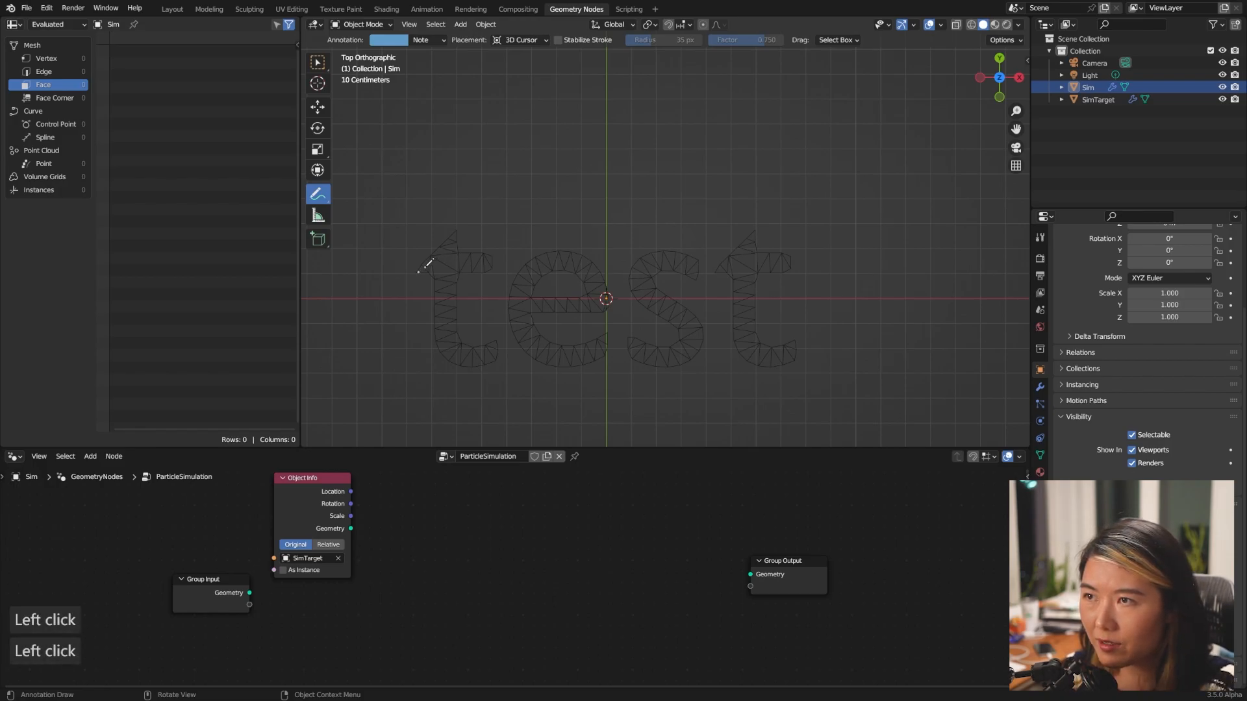
click(447, 264)
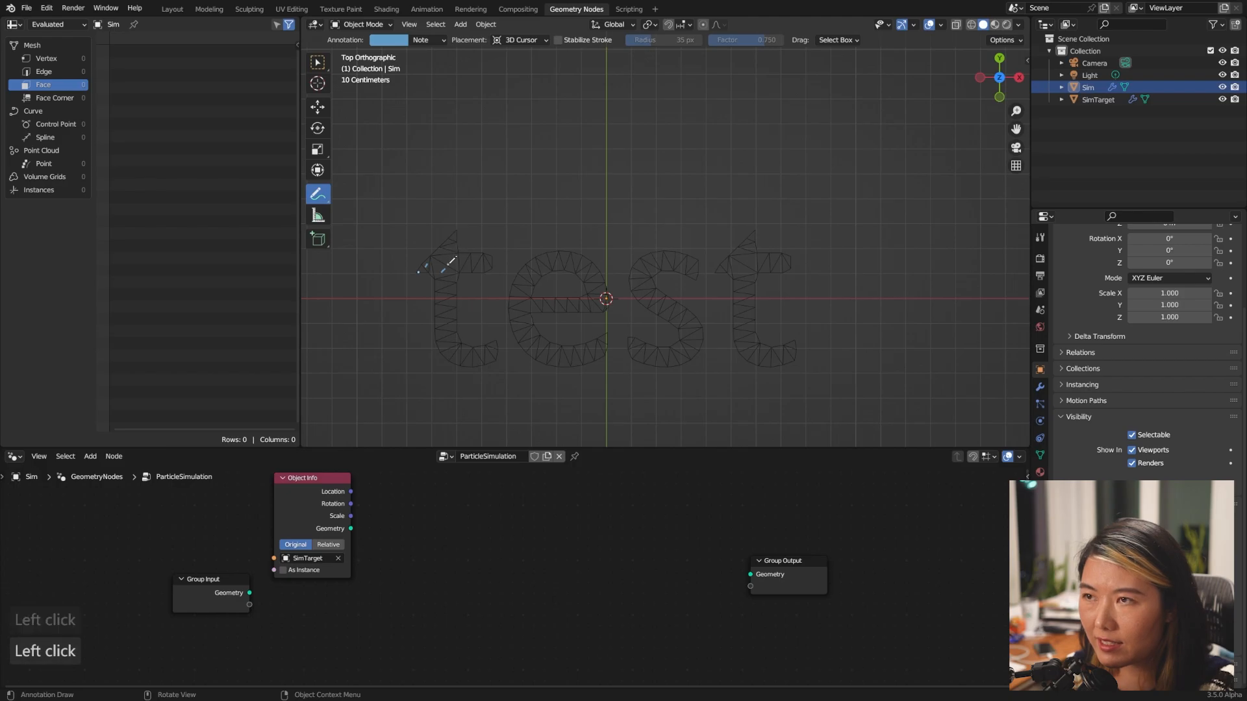
click(441, 253)
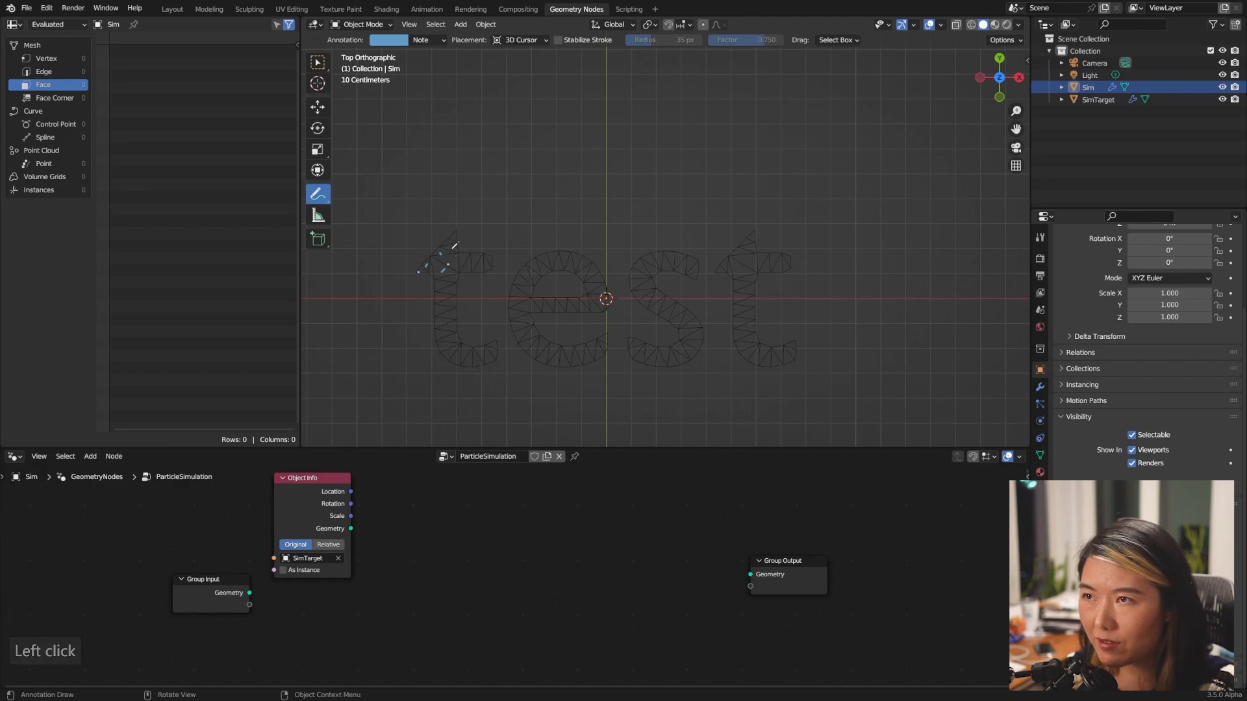
click(451, 250)
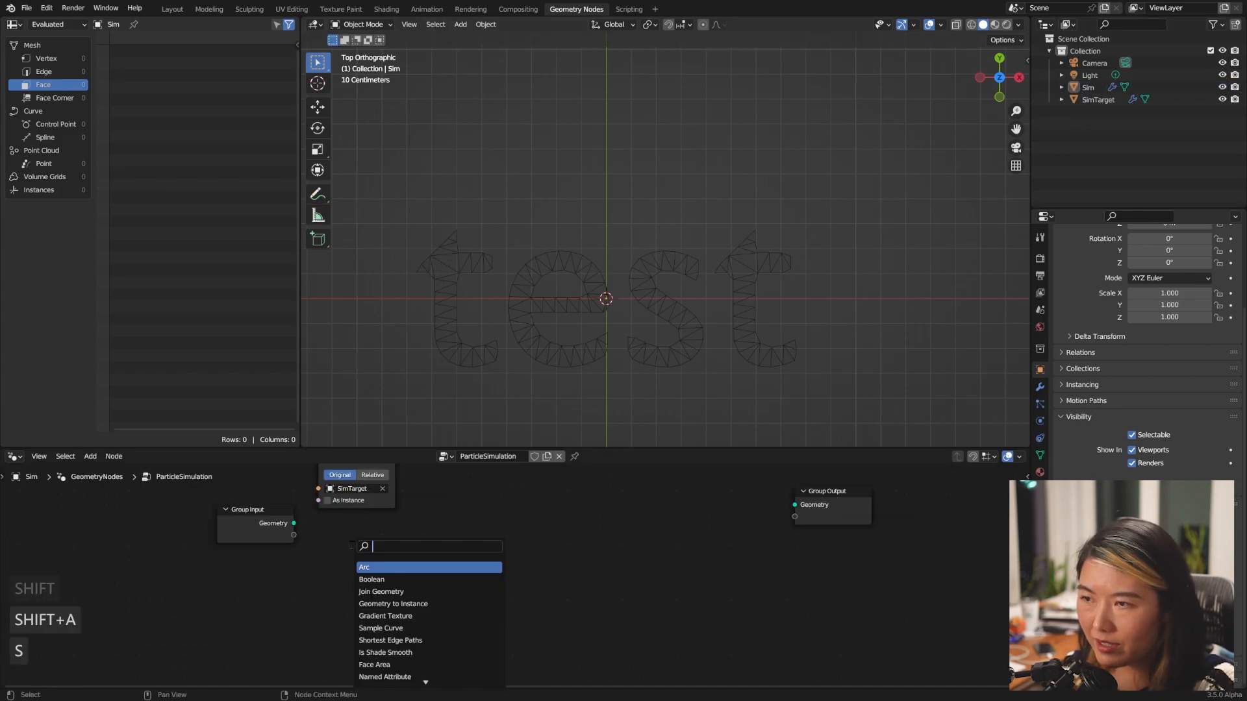
- Add a Mesh Line node below Object Info with a count of 1000 and a Z offset of 0 m
text(mesh)
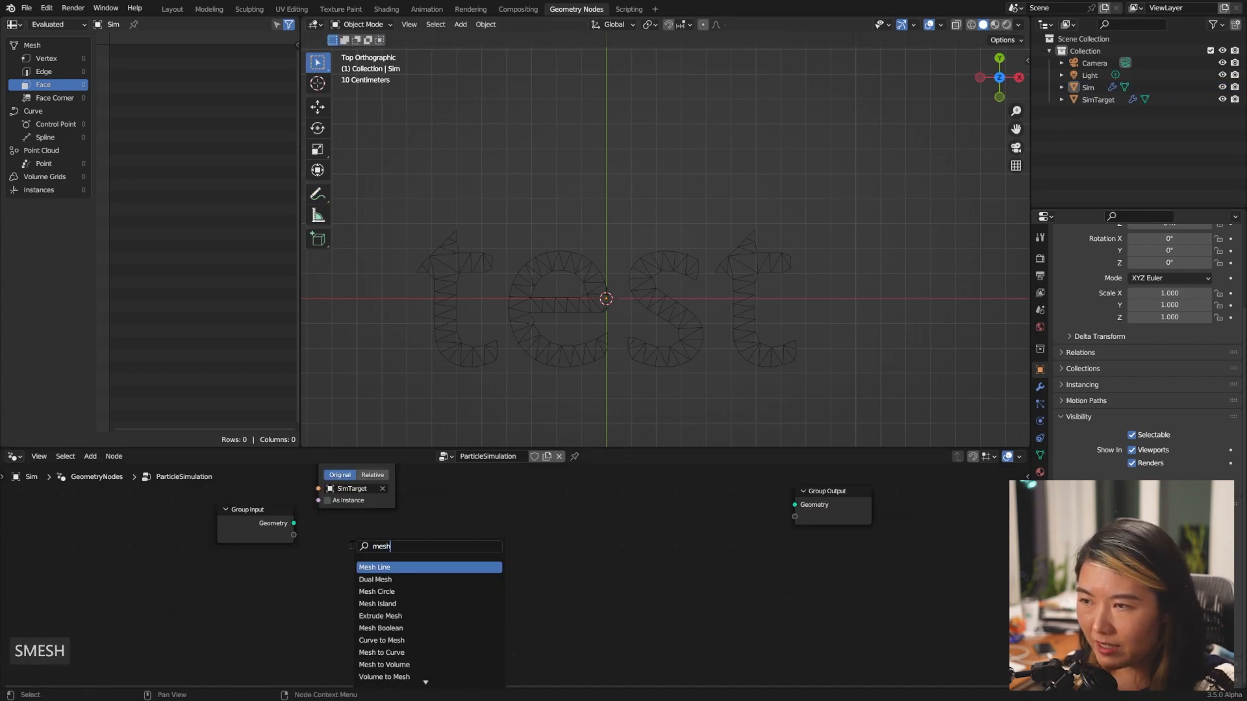
key(Return)
click(337, 539)
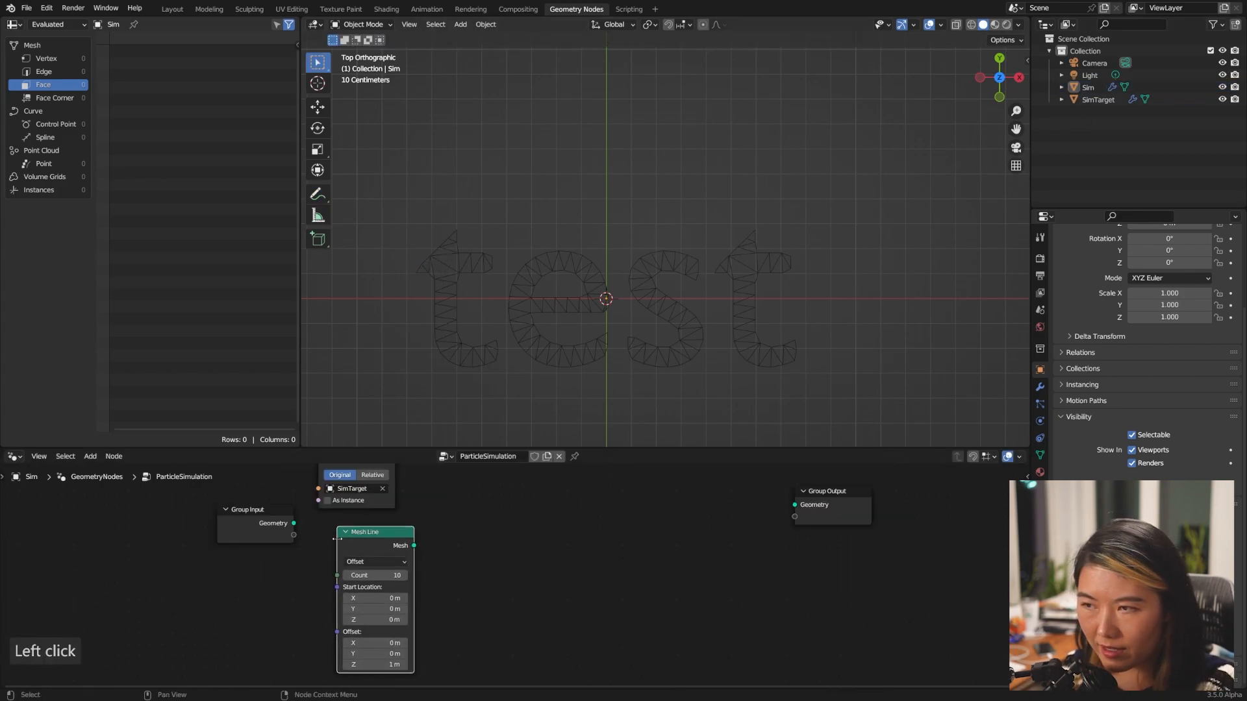
click(391, 576)
text(10000)
key(BackSpace)
key(Return)
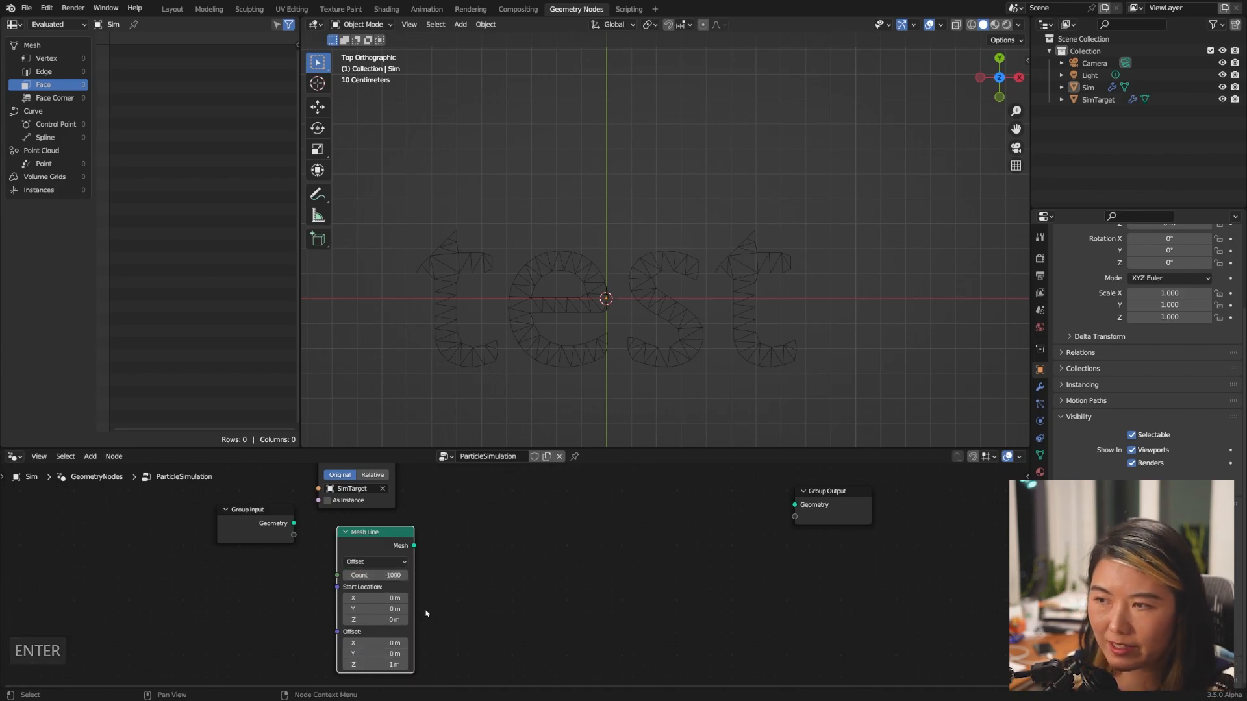
click(386, 657)
text(0)
key(Return)
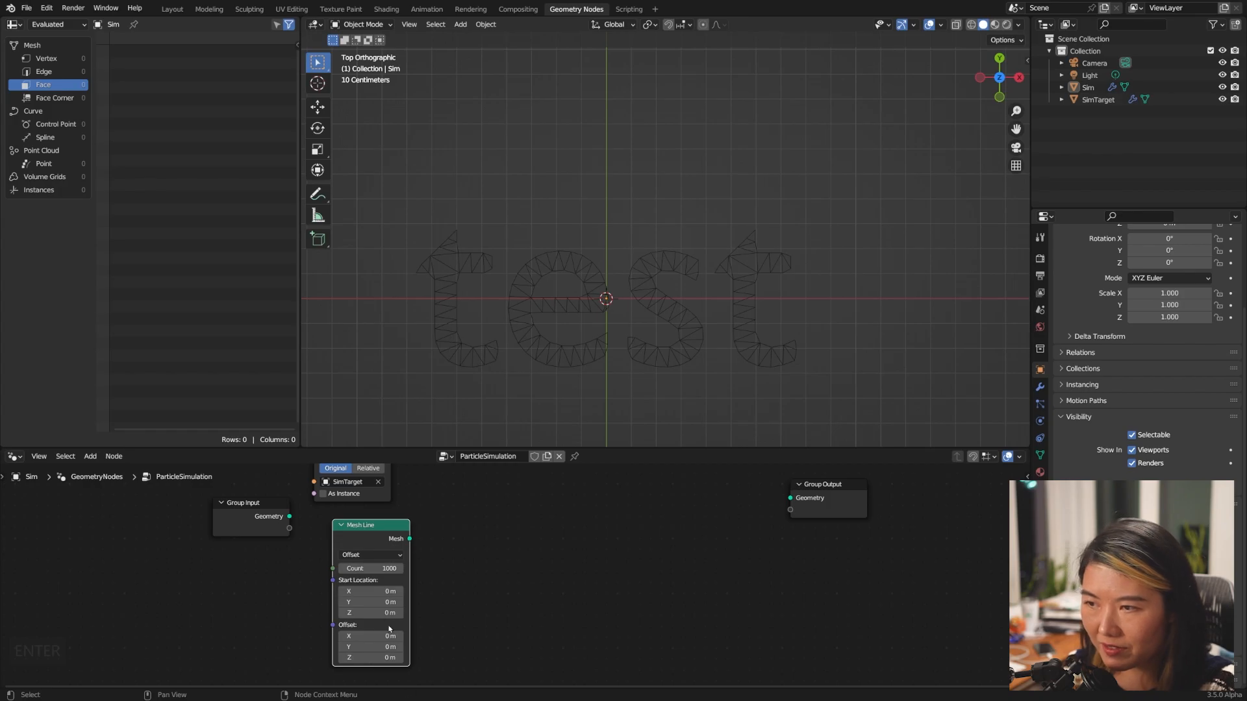
- Connect the Mesh Line to the Group Output and list its vertex data in the spreadsheet
drag(409, 538, 790, 498)
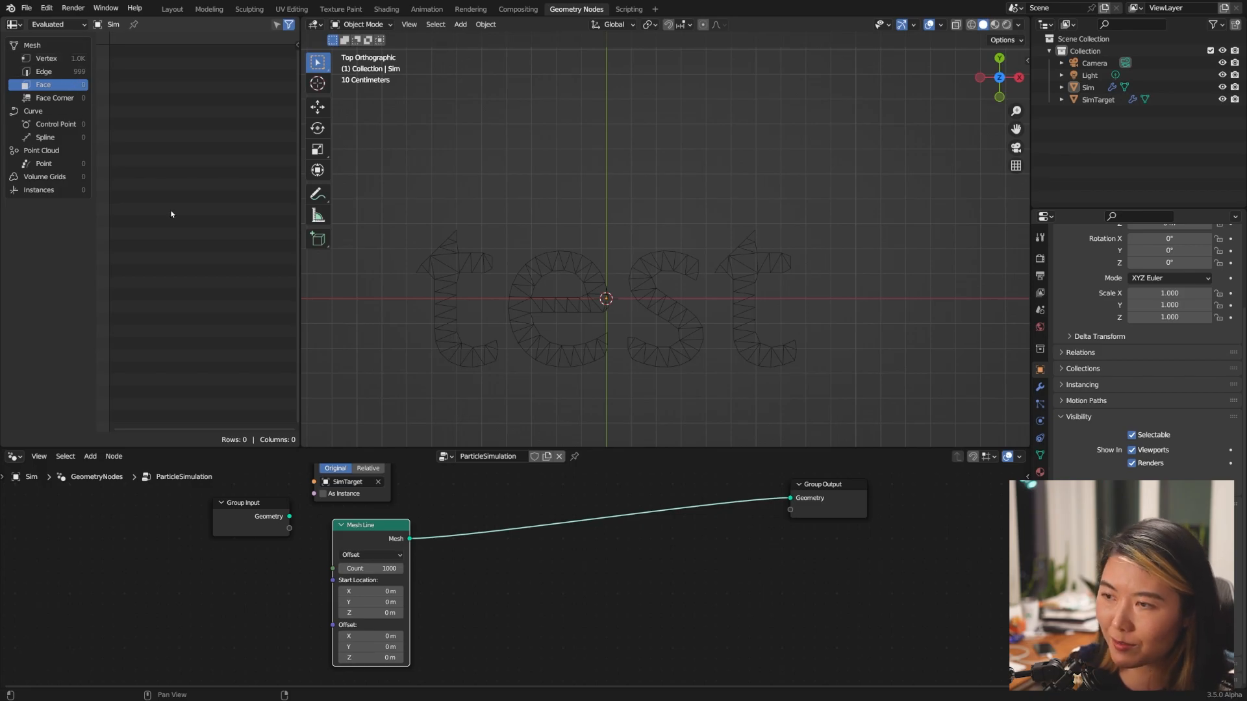
click(47, 58)
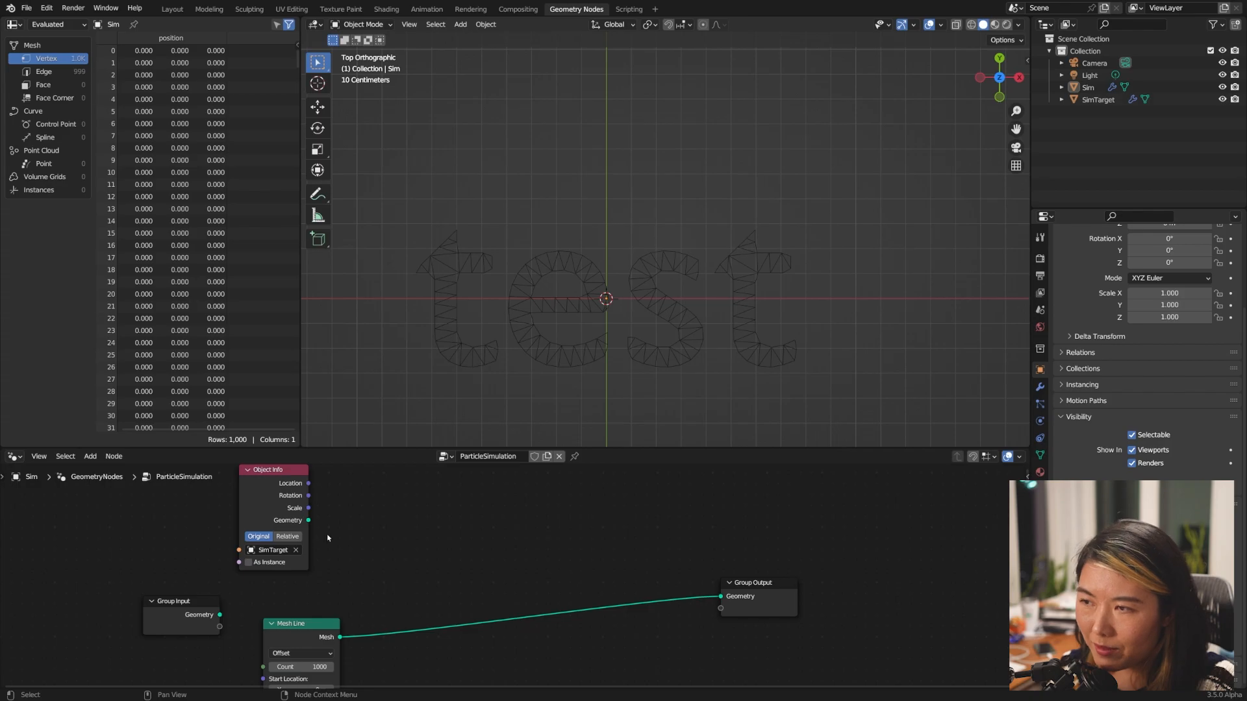
- Add a Sample Index node beside Object Info and feed it the SimTarget geometry
key(shift+a)
text(ssamp)
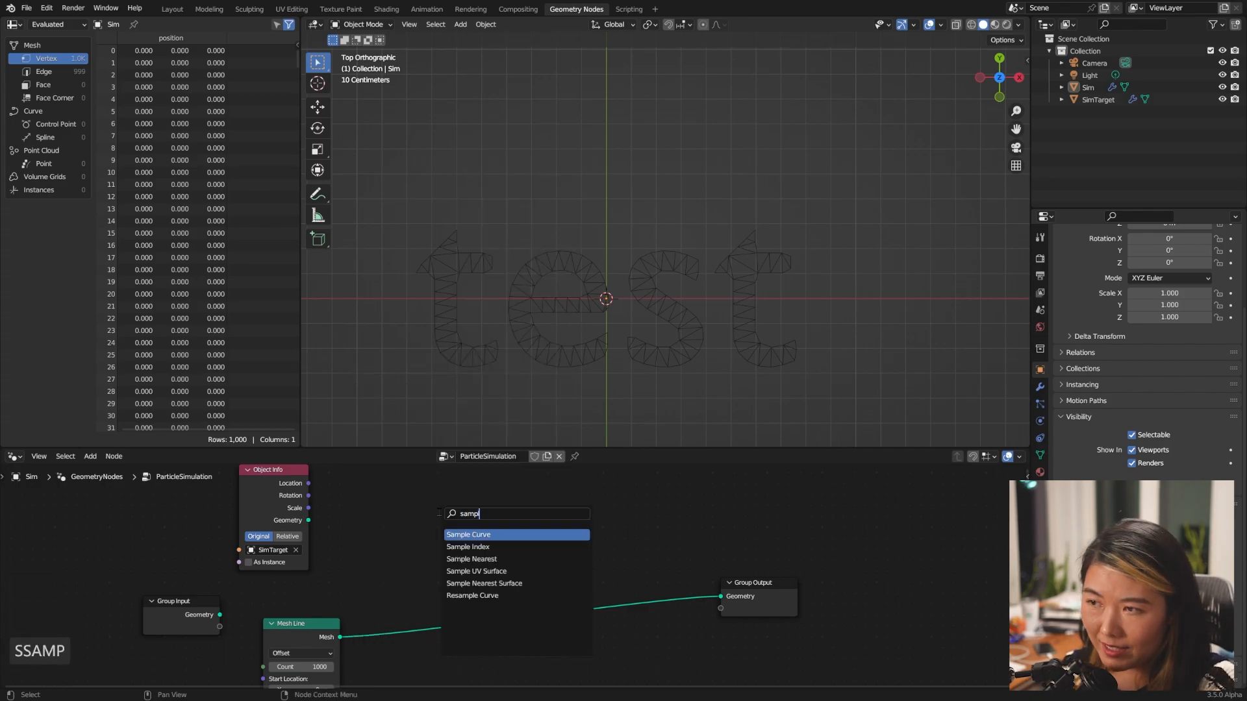
key(Down)
key(Return)
click(366, 527)
drag(286, 529, 298, 525)
drag(321, 573, 366, 589)
- Set the Sample Index node's domain to Face and its data type to Vector
click(404, 562)
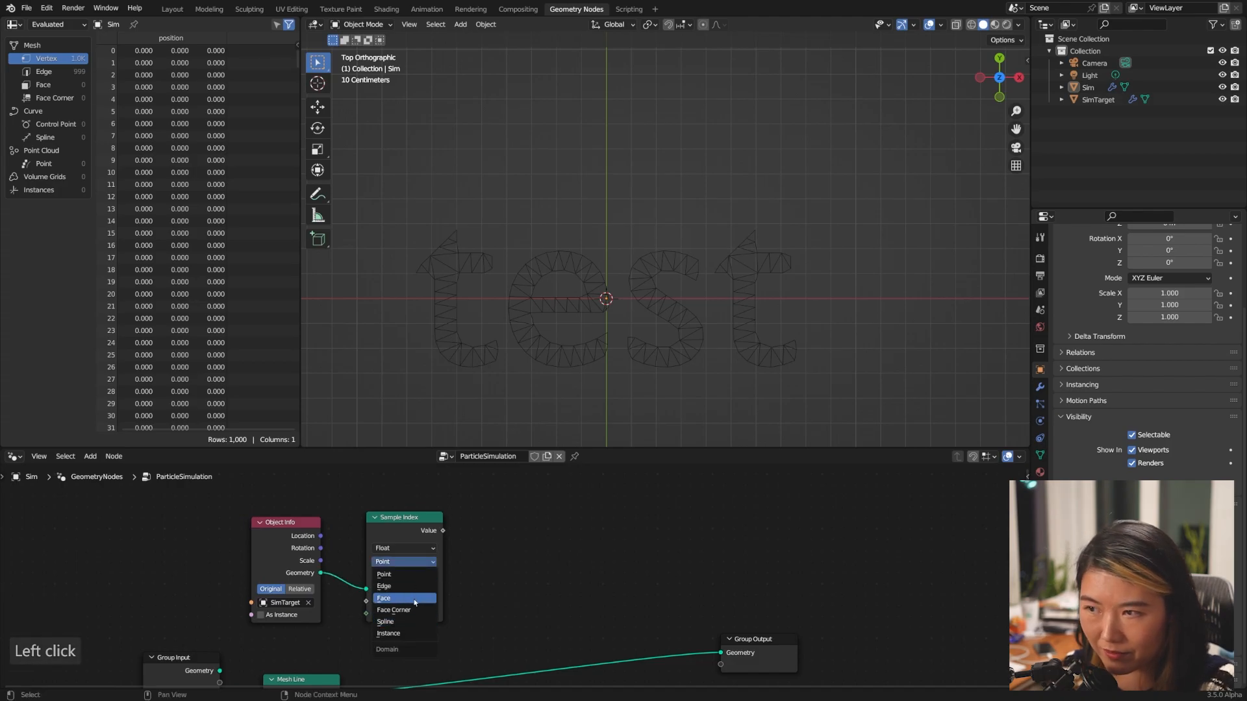
click(404, 600)
click(404, 547)
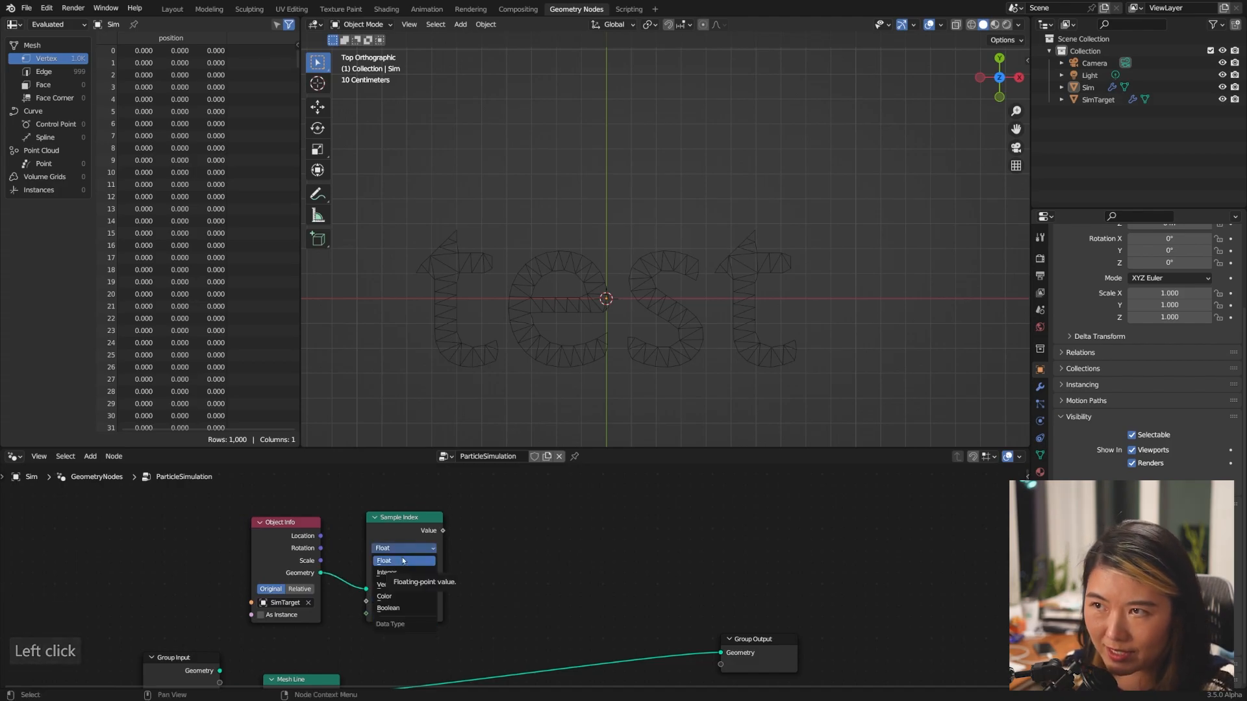
click(382, 585)
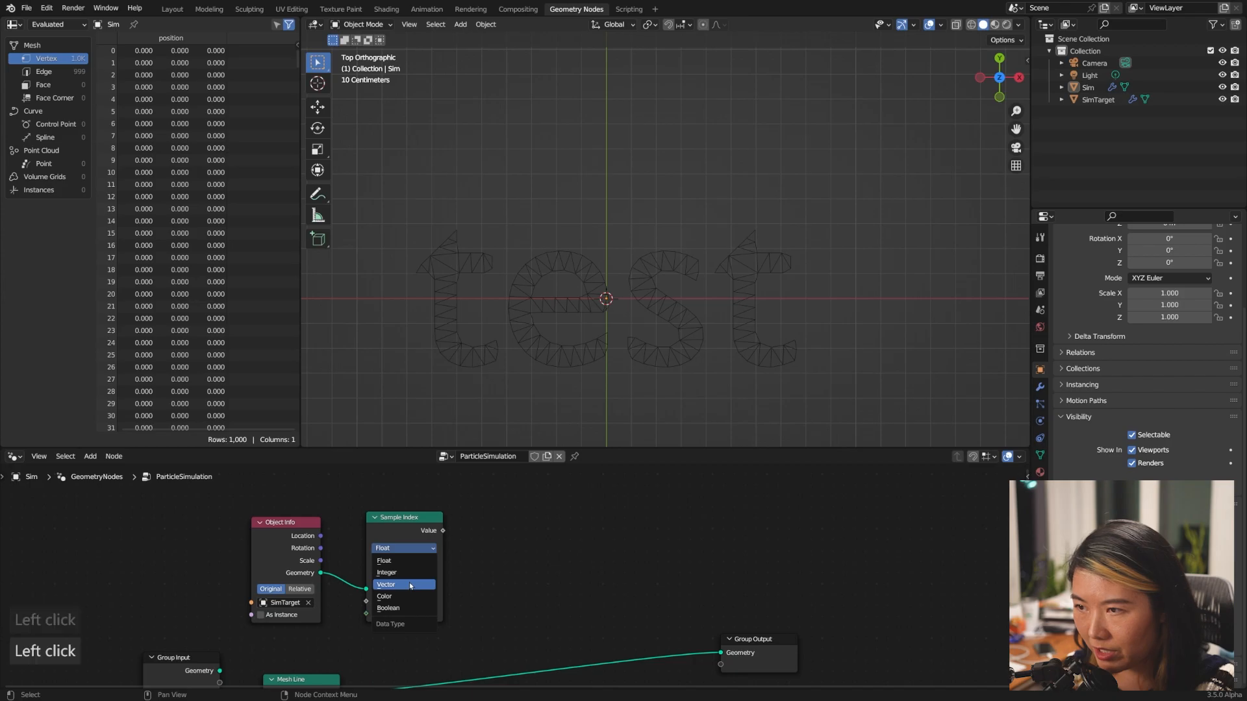
drag(411, 517, 434, 515)
- Add a Position node below Object Info and connect it to Sample Index's Value input
key(shift+a)
text(pos)
key(Return)
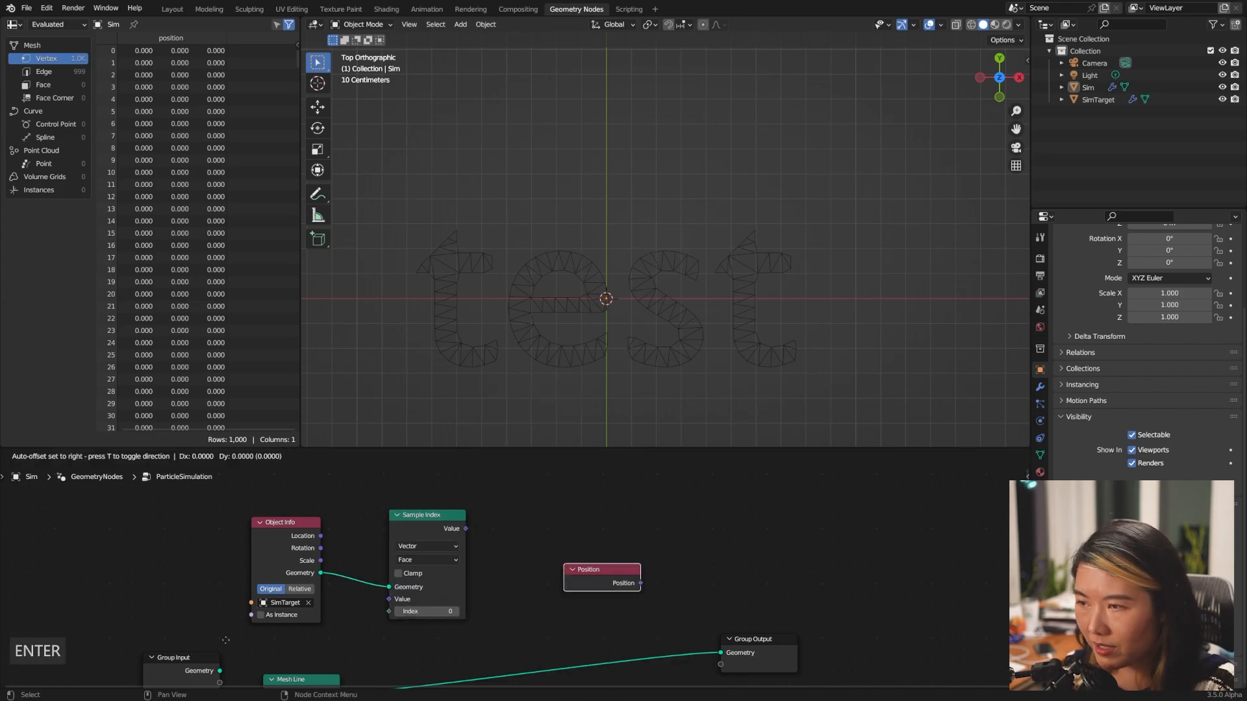
click(270, 640)
drag(324, 646, 389, 599)
- Add an ID node below the Position node and connect it to Sample Index's Index input
scroll(494, 578, down, 1)
key(shift+a)
text(id)
key(Return)
click(276, 611)
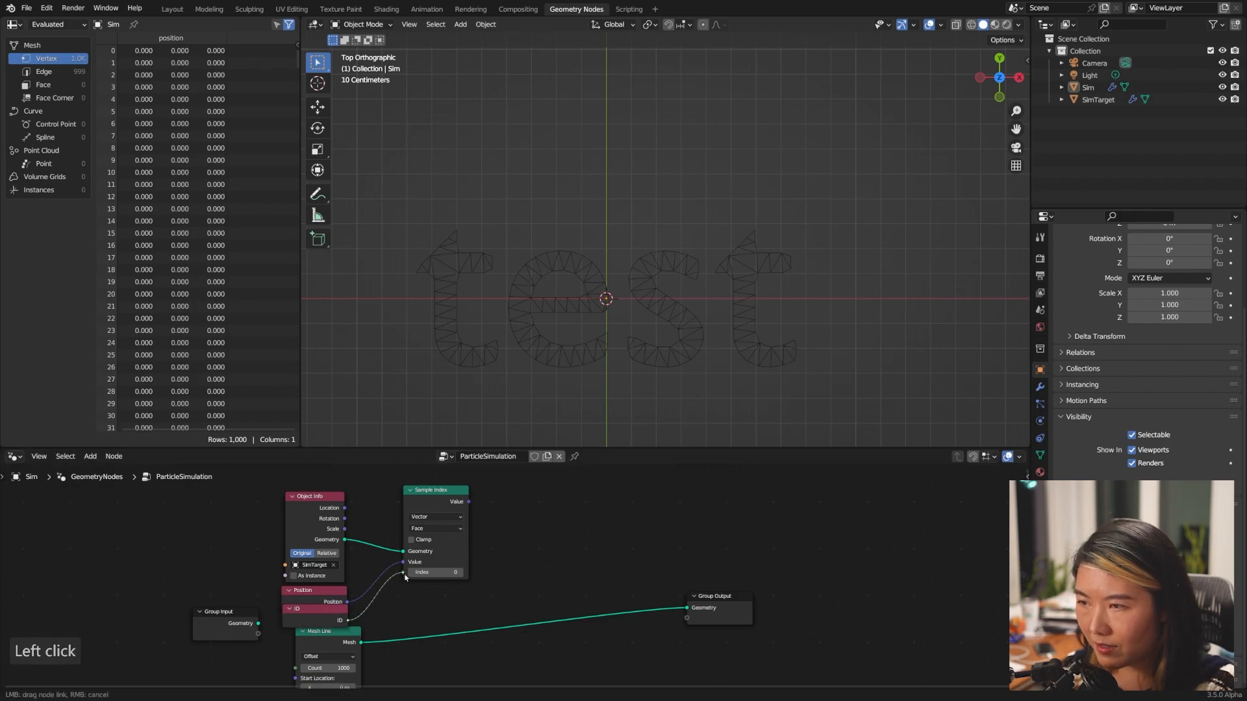
- Insert a Set Position node between Mesh Line and Group Output, and feed its Position from Sample Index's Value
middle_drag(442, 608, 426, 585)
key(shift+a)
text(sset pos)
click(487, 578)
drag(487, 590, 514, 591)
middle_drag(471, 519, 467, 526)
drag(447, 484, 472, 636)
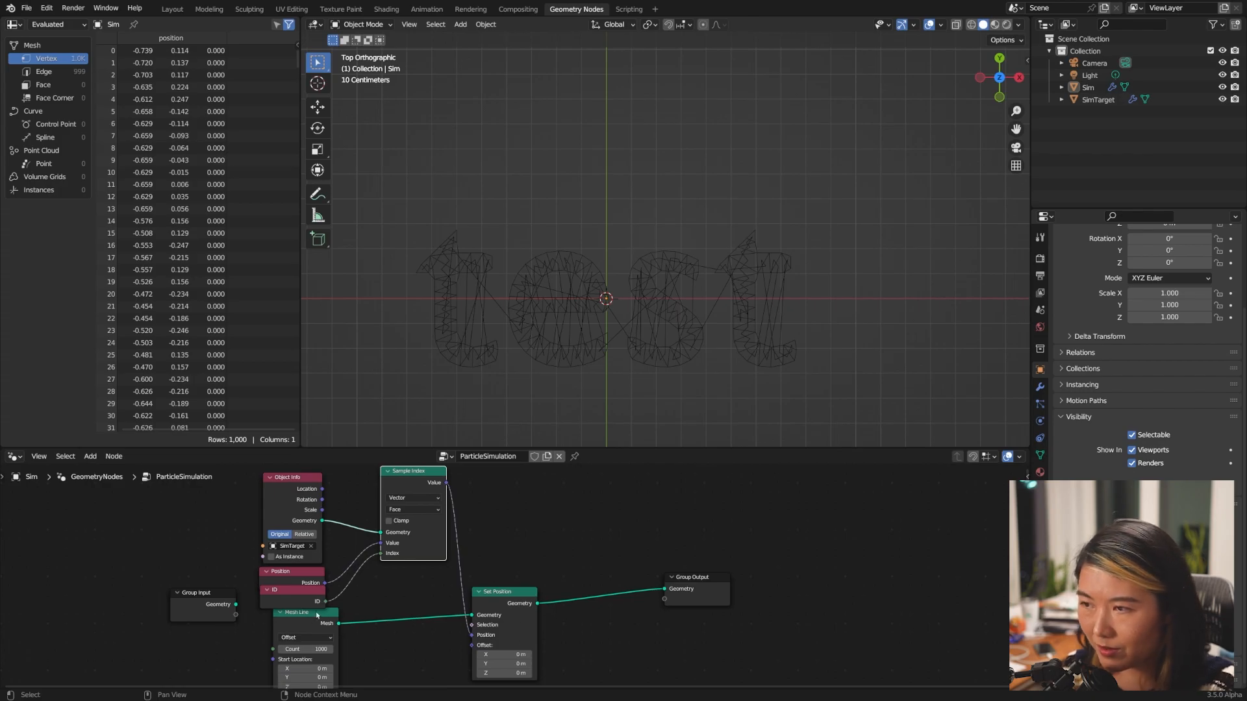
drag(307, 617, 328, 614)
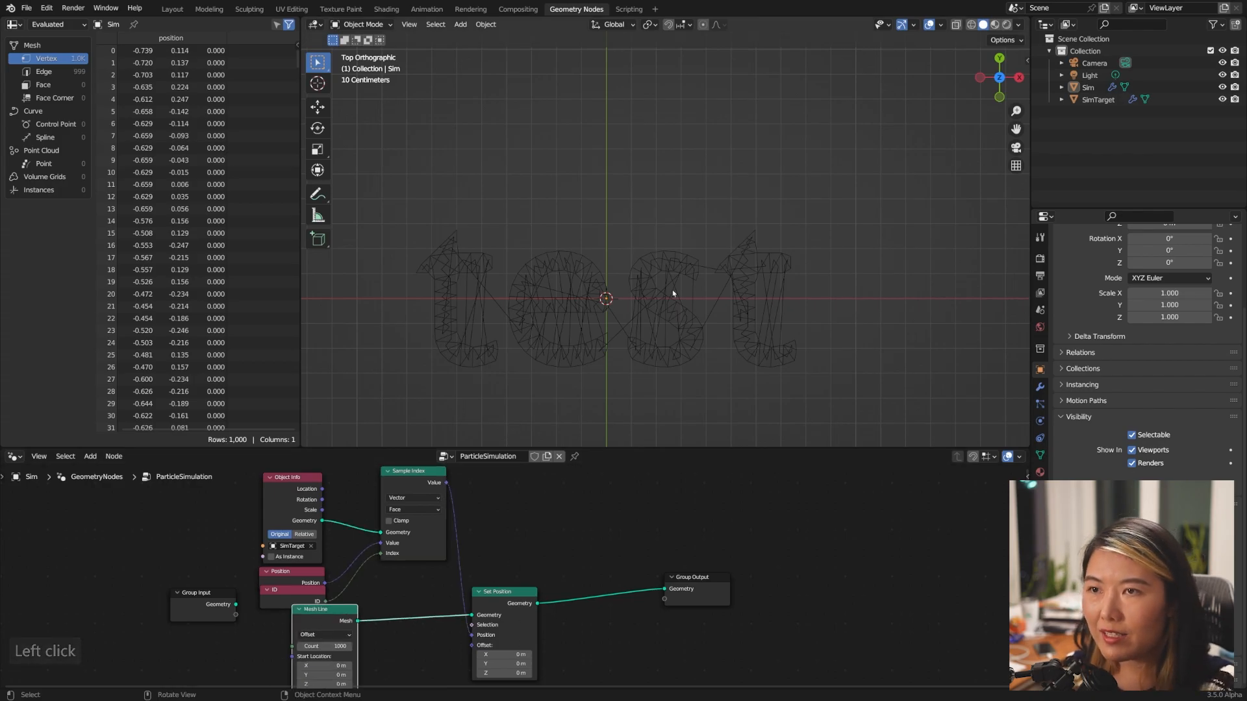
- Insert an Instance on Points node between Set Position and Group Output
click(724, 296)
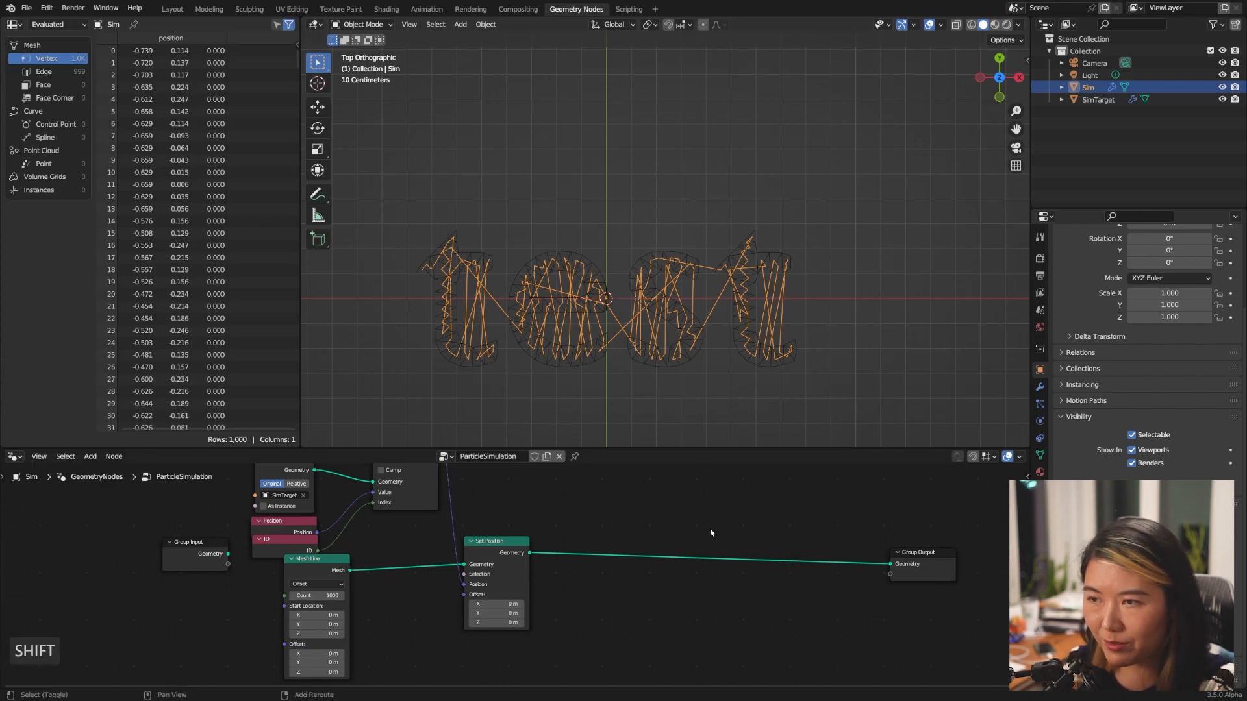
key(shift+a)
text(ins)
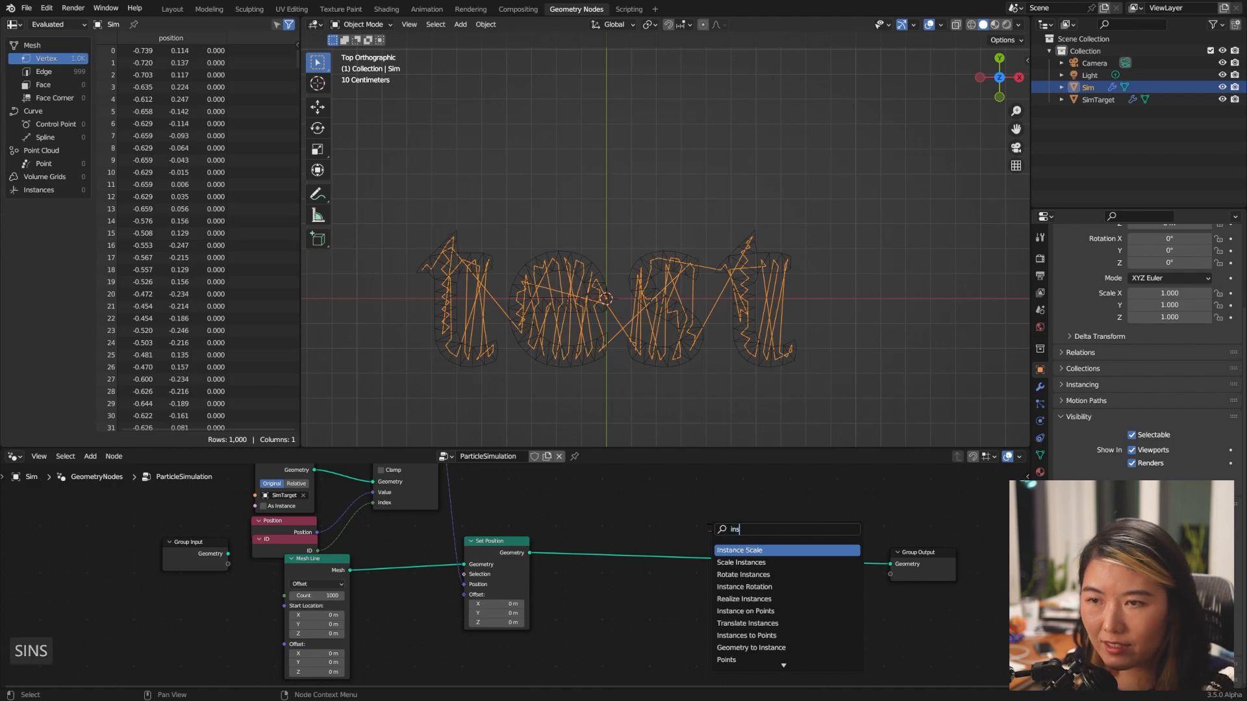
text(tance on)
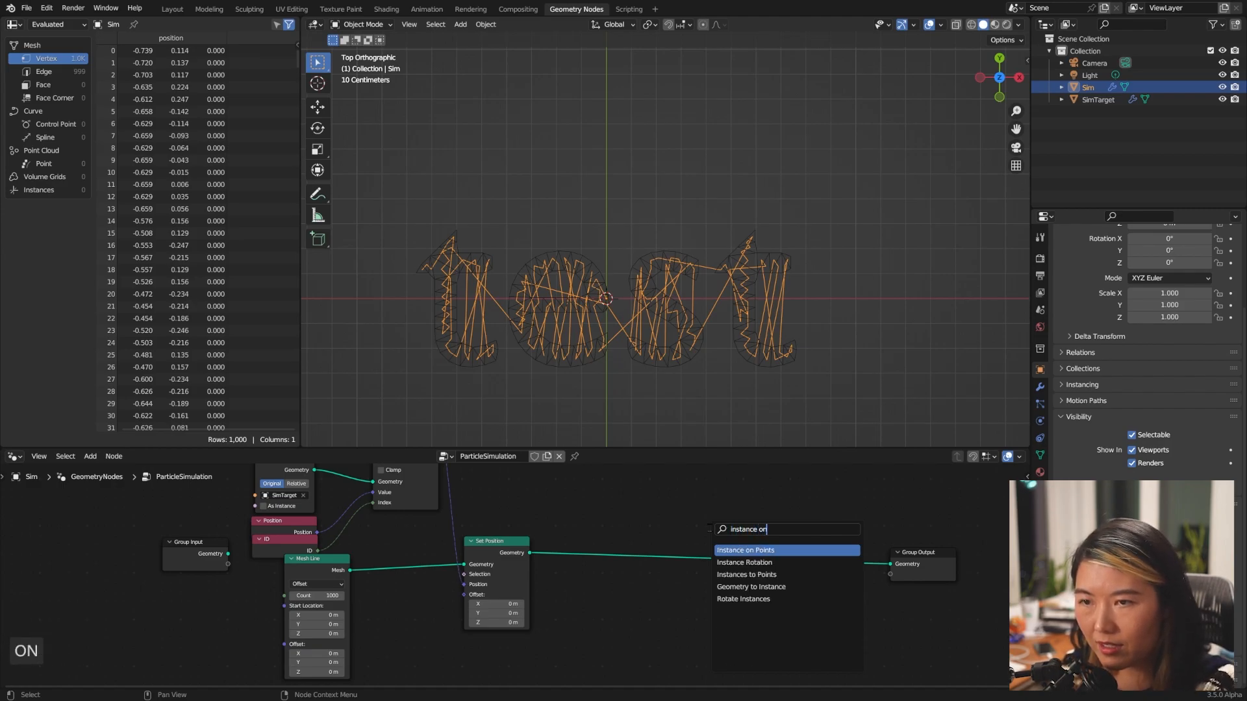
key(Return)
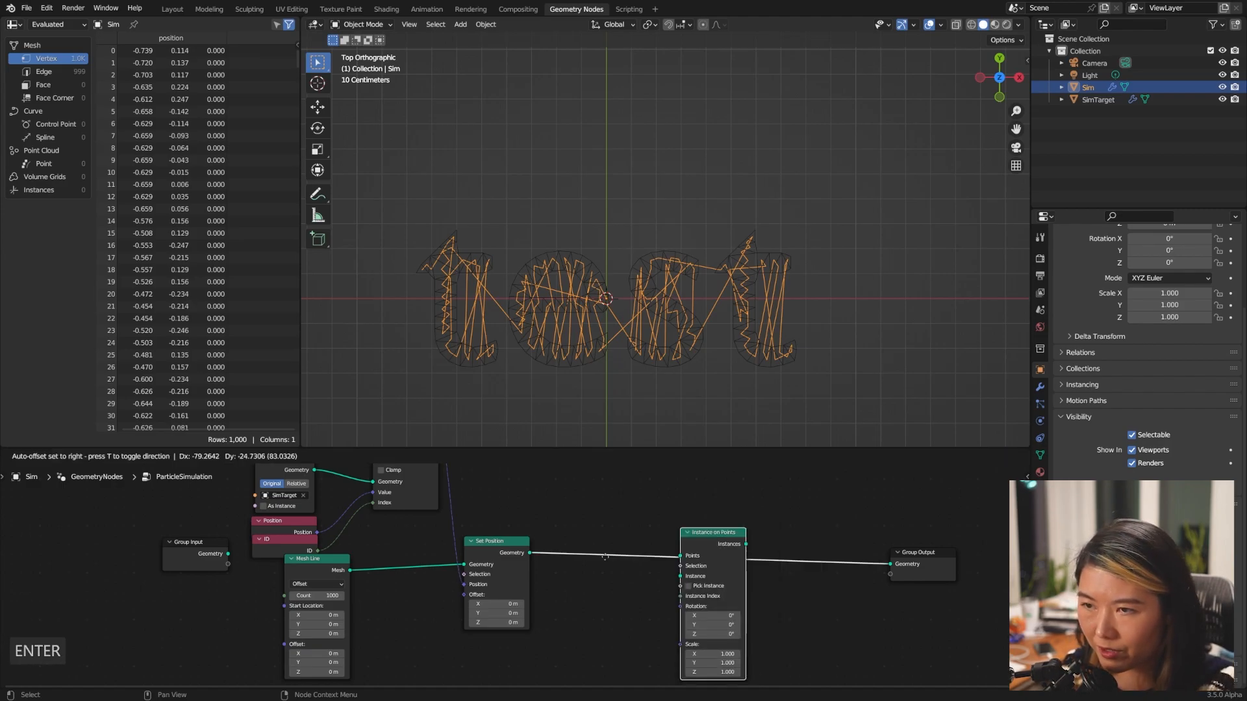
click(623, 544)
middle_drag(723, 609, 719, 559)
- Add a Mesh Circle node below the Set Position node
key(shift+a)
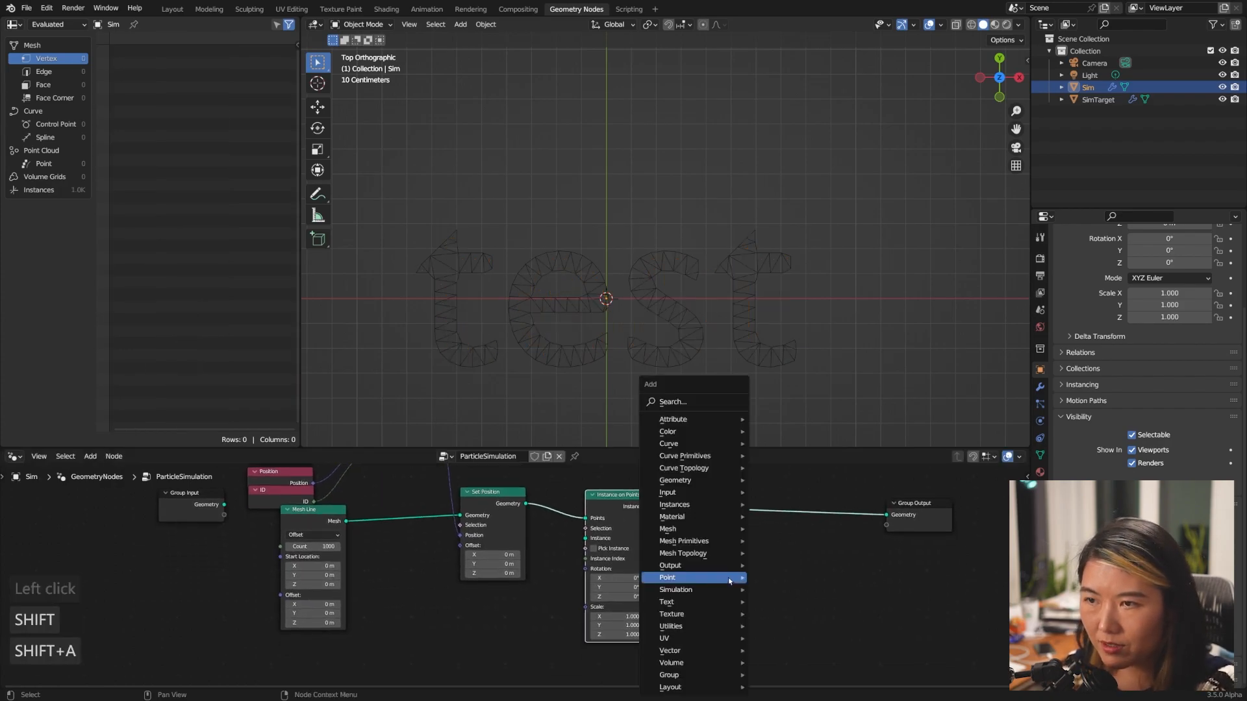
text(s)
text(me)
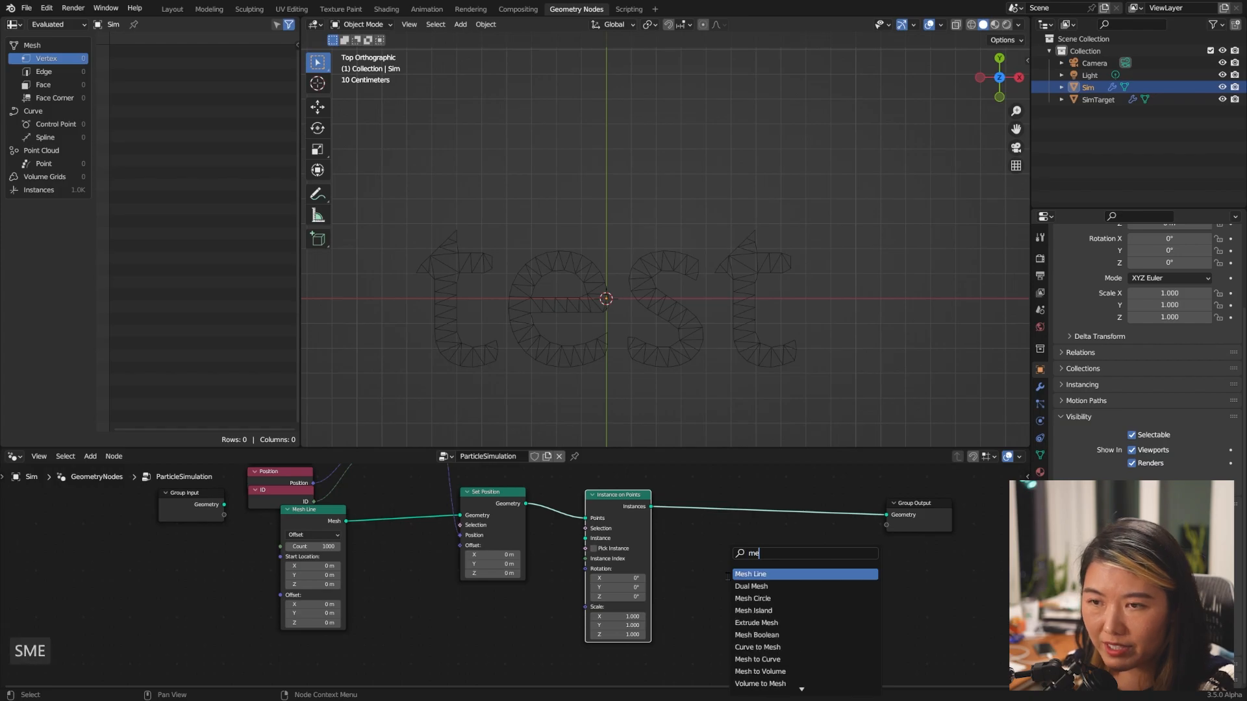
text(sh cir)
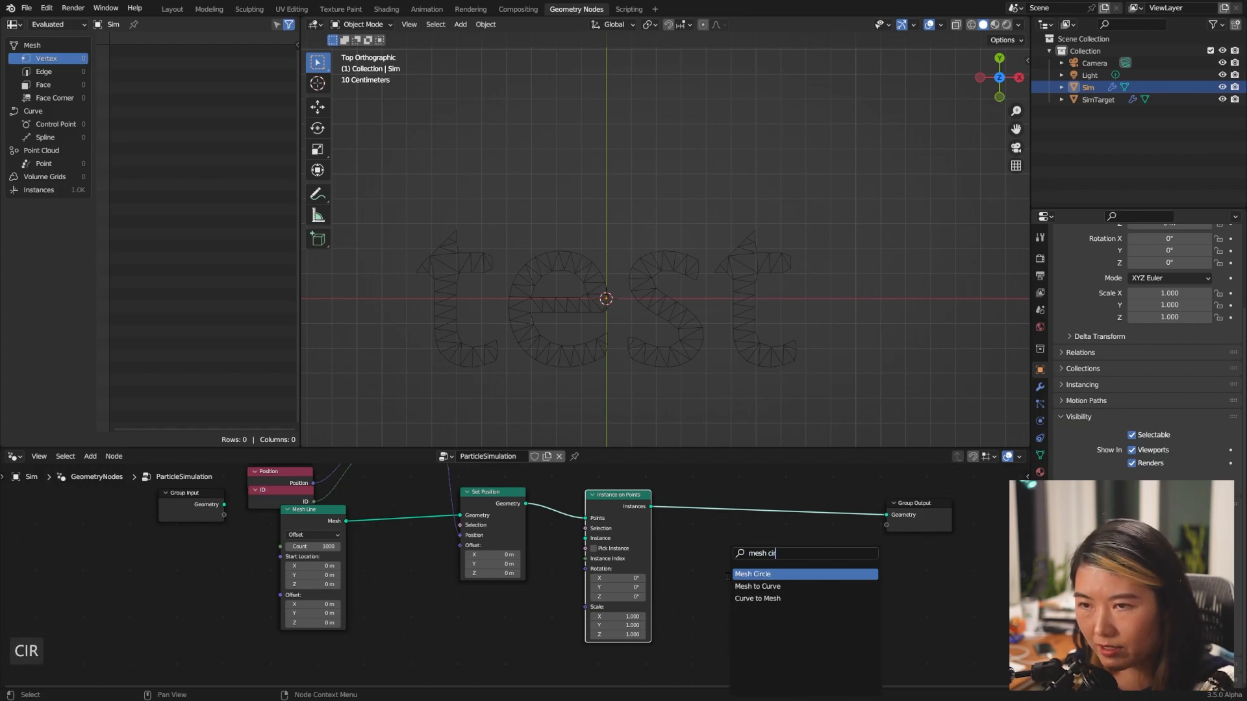
key(Return)
click(463, 603)
- Set the Mesh Circle to 3 vertices with the N-Gon fill type
click(500, 636)
text(32)
key(Tab)
key(Escape)
click(521, 625)
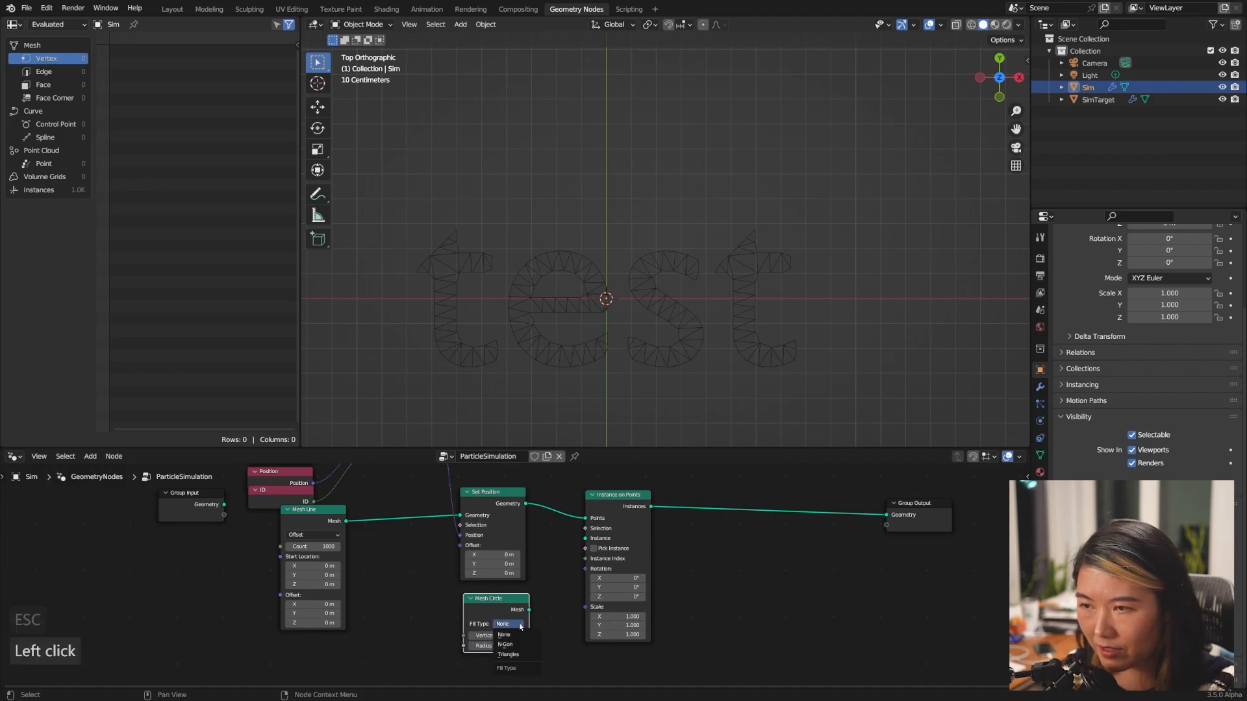
click(524, 645)
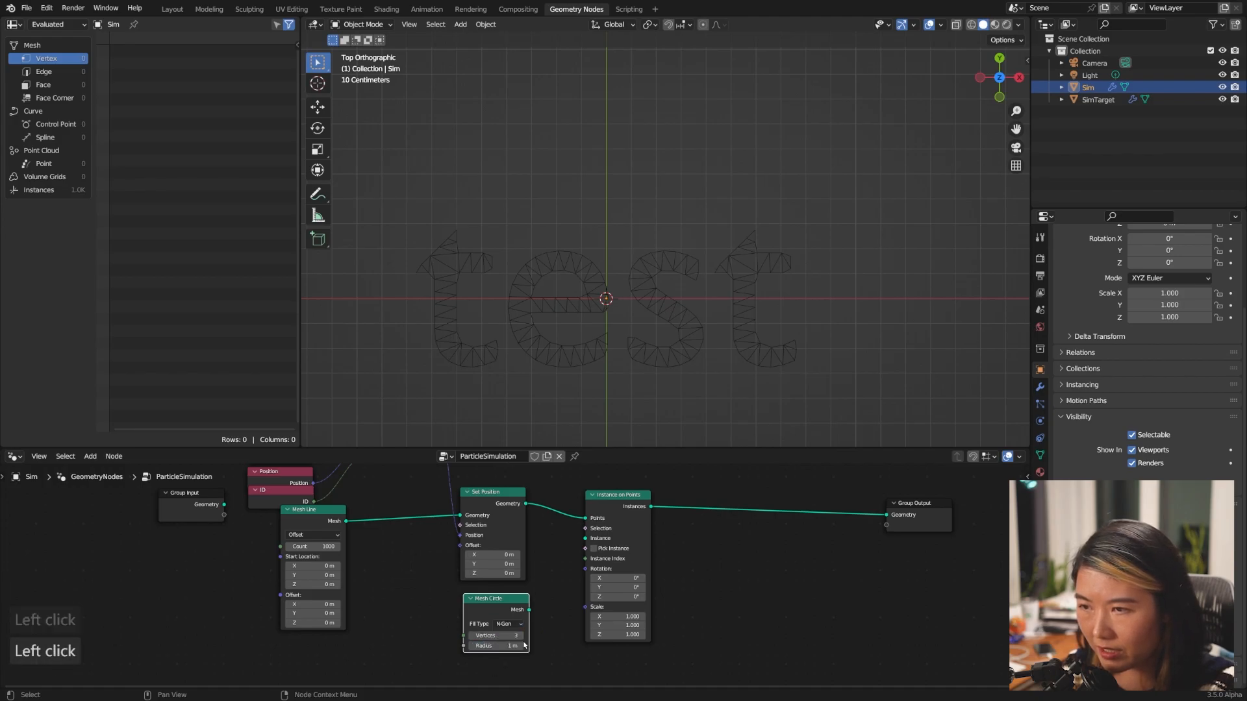
- Connect the Mesh Circle to Instance on Points' Instance input and set its radius to 0.1 m
click(529, 607)
drag(530, 610, 585, 539)
scroll(709, 335, down, 3)
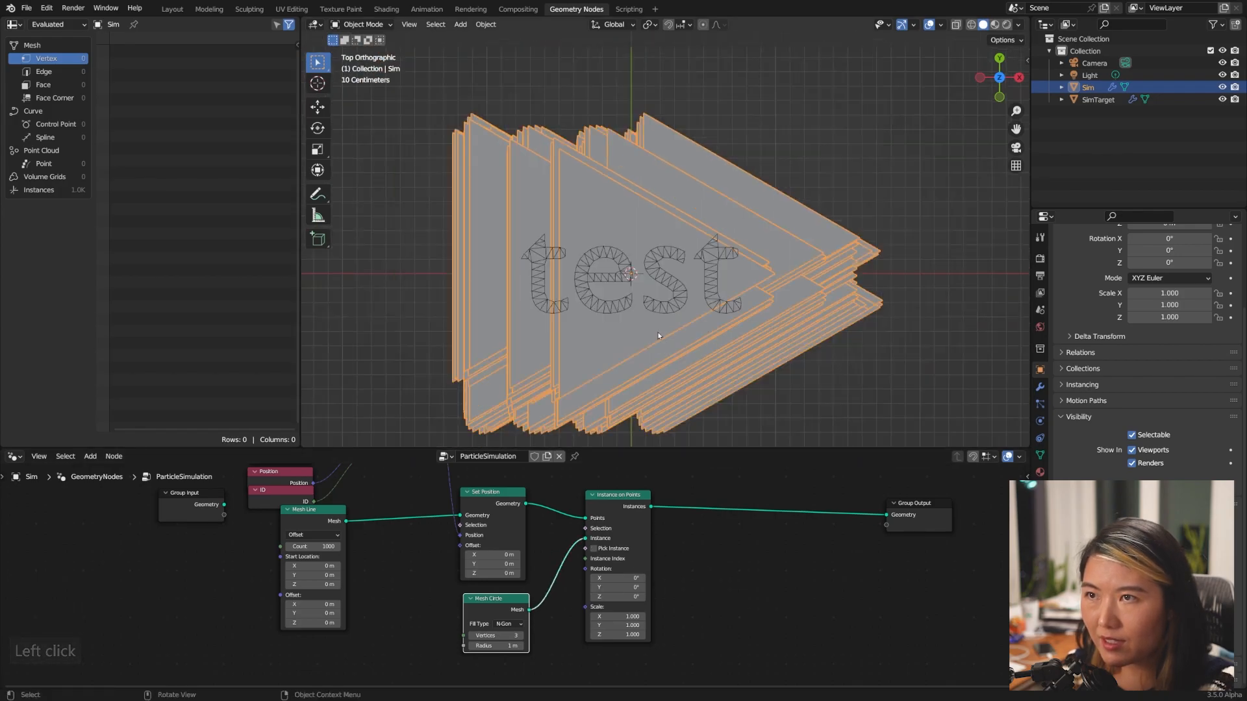
click(497, 645)
text(0.)
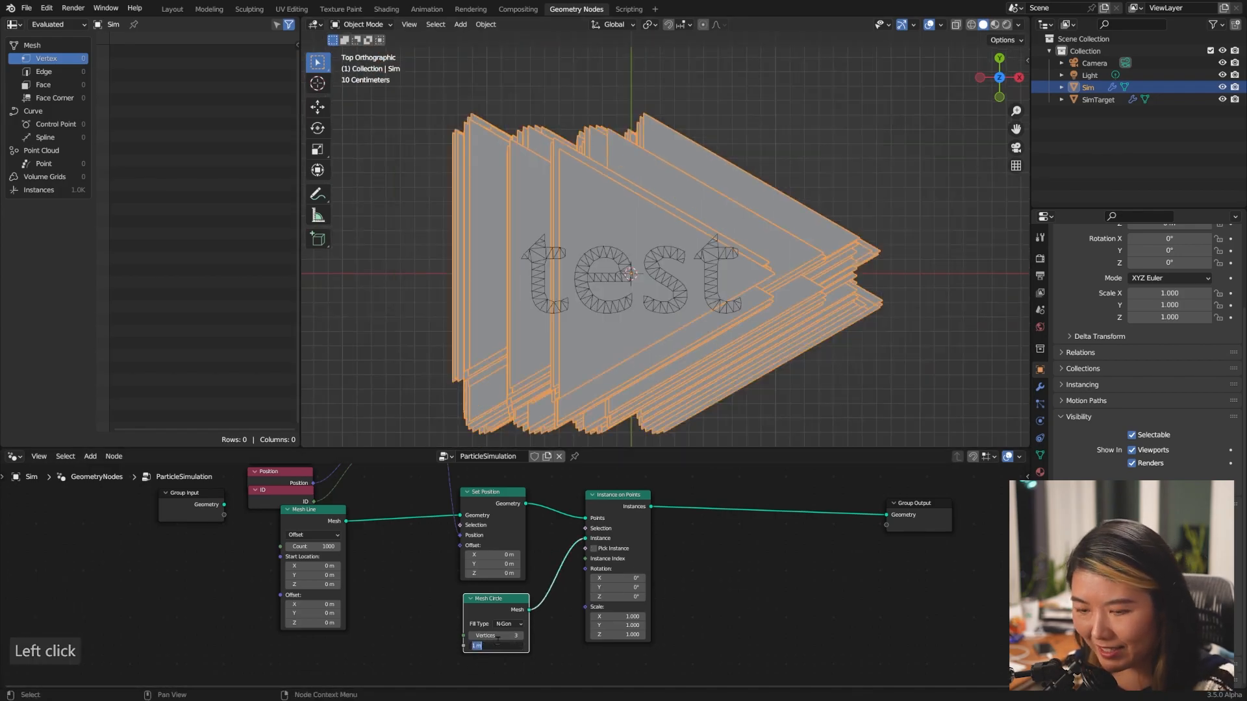
text(1)
key(Return)
click(623, 370)
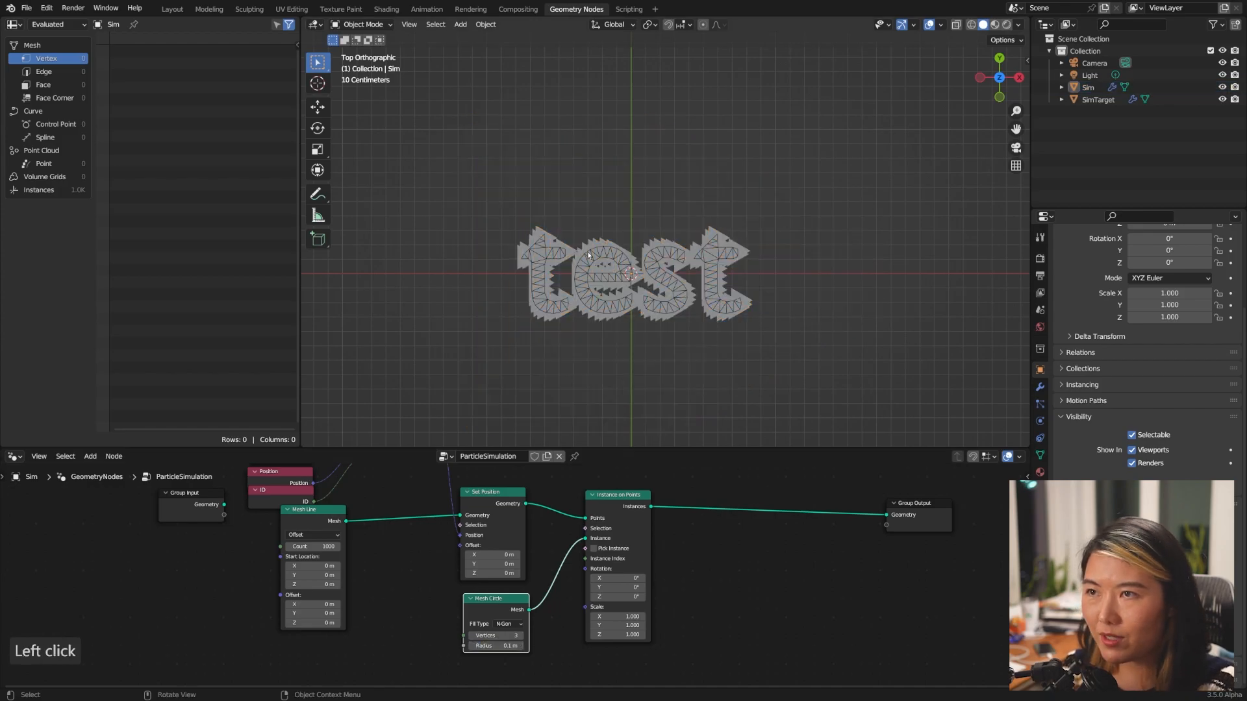
- Outline a triangular face at the crossbar of the first letter t with annotation strokes
scroll(587, 251, up, 2)
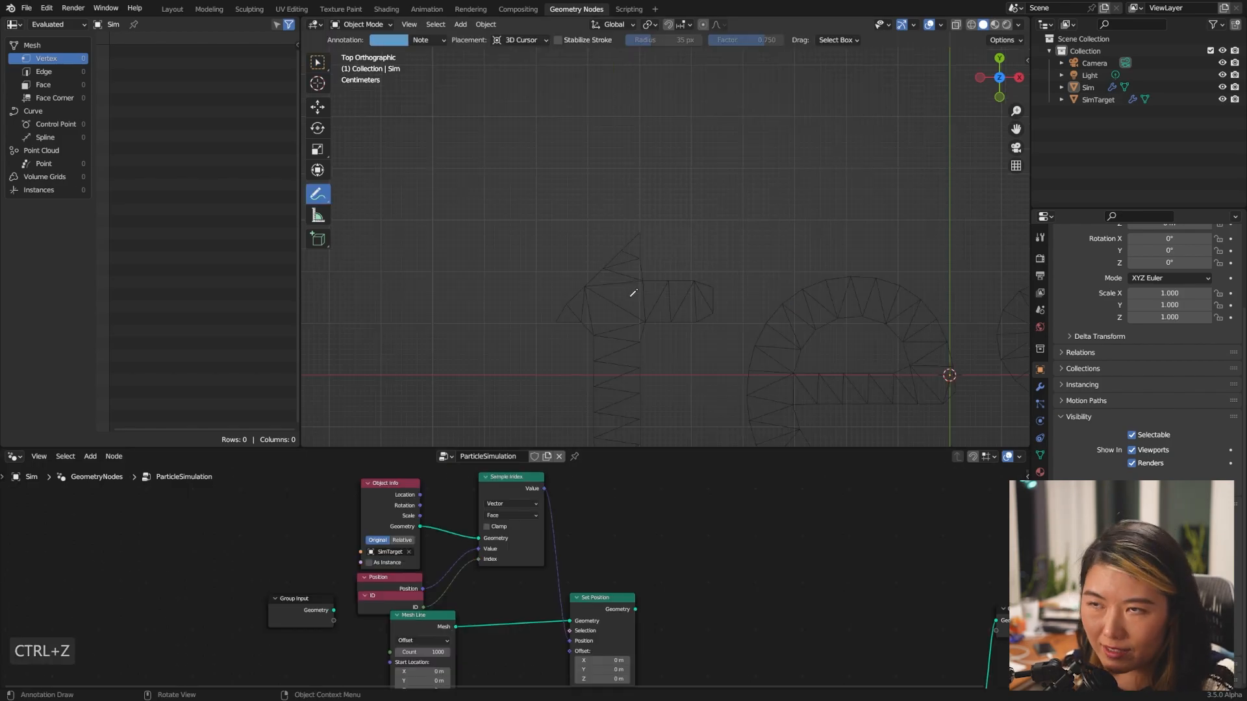
click(630, 297)
click(640, 284)
mouse_move(635, 294)
mouse_down()
mouse_move(586, 285)
mouse_move(646, 320)
mouse_up()
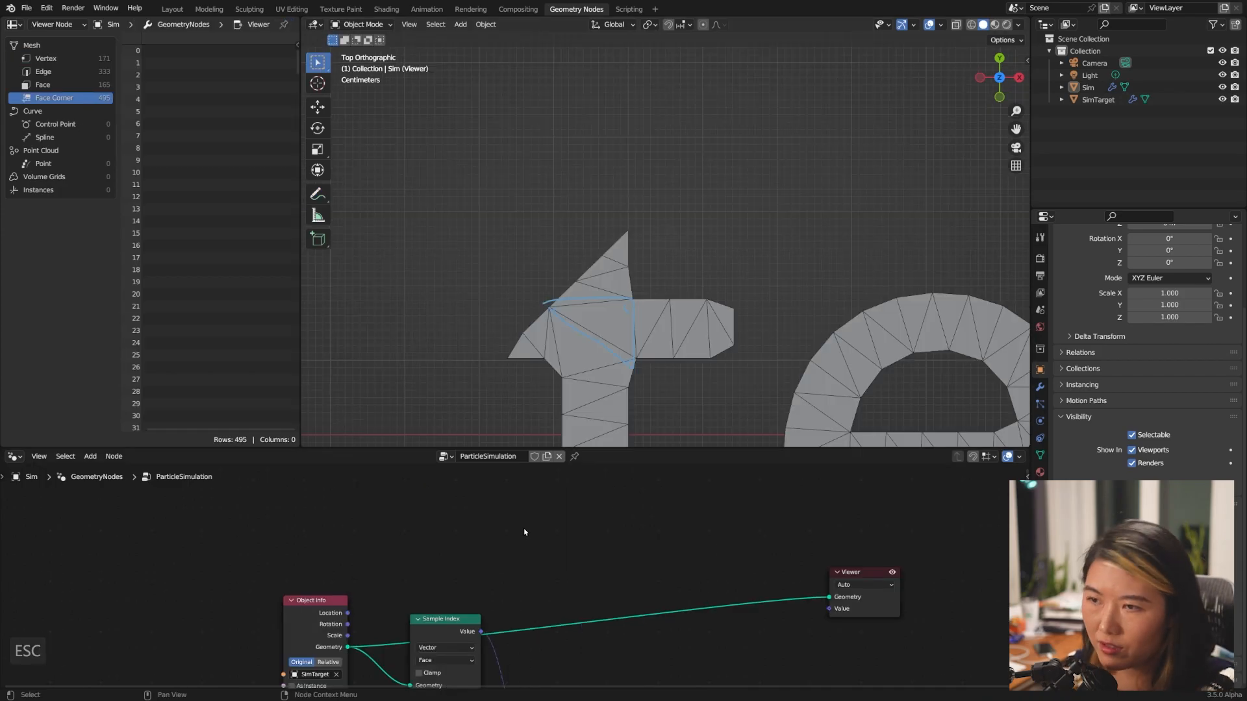
- Add a Corners of Face node above the Sample Index node
key(shift+a)
text(scores)
key(BackSpace)
key(BackSpace)
text(ners of)
key(Return)
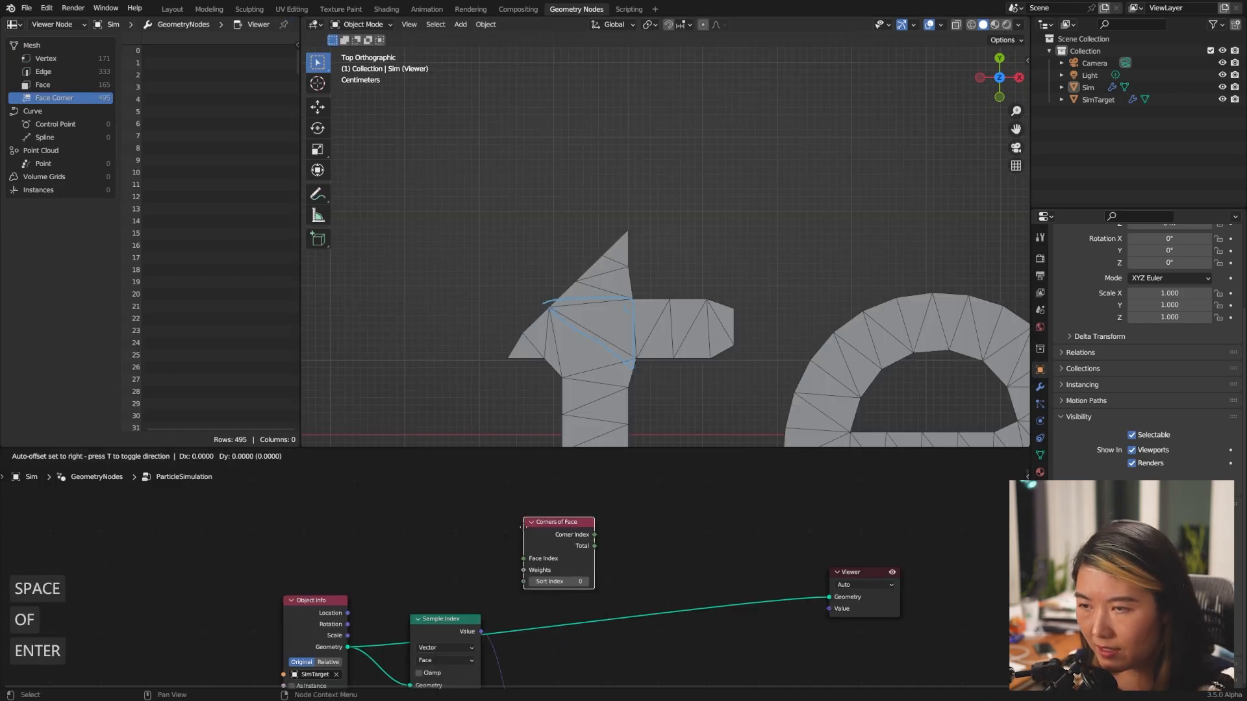
click(507, 527)
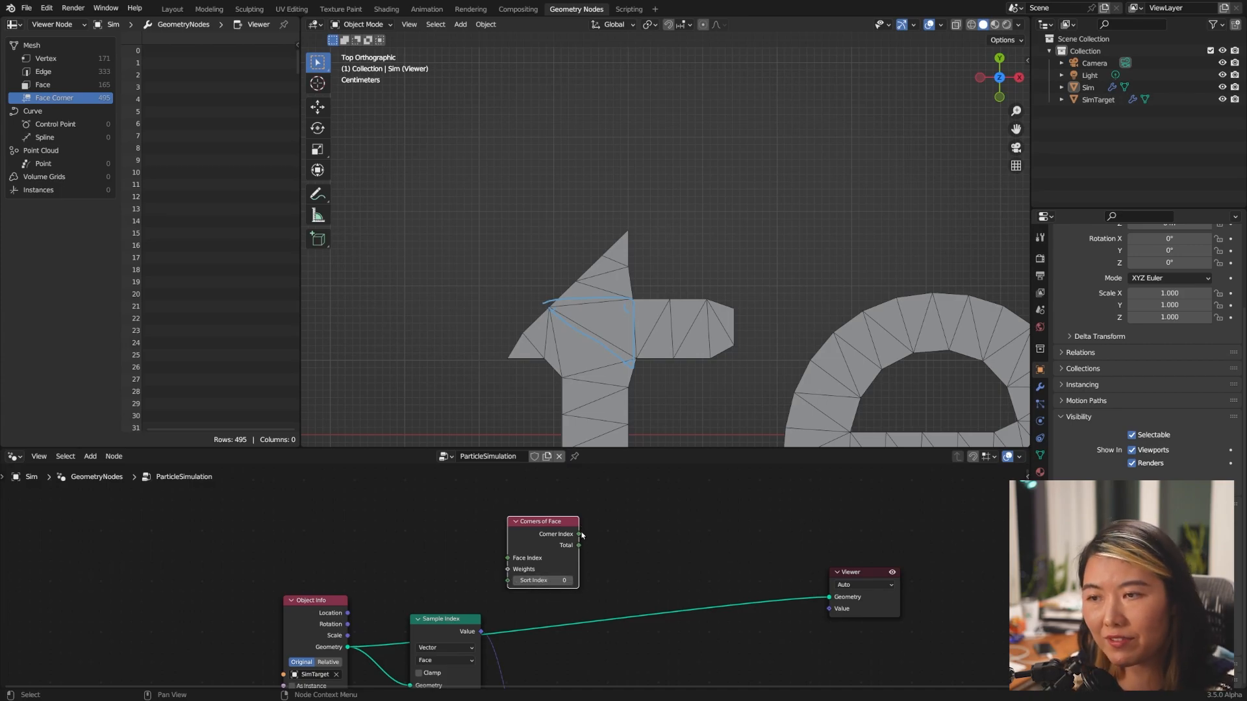
- Add a Vertex of Corner node beside Corners of Face and feed it the Corner Index output
key(shift+a)
text(s)
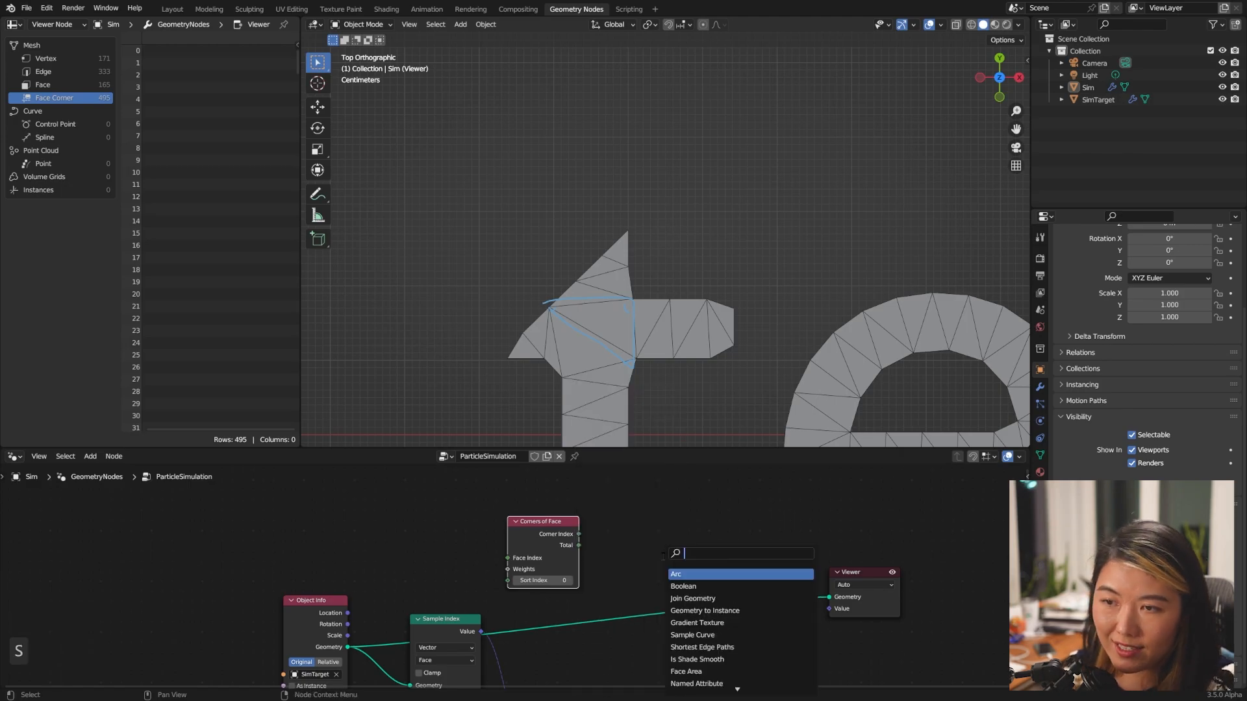
text(vert)
key(BackSpace)
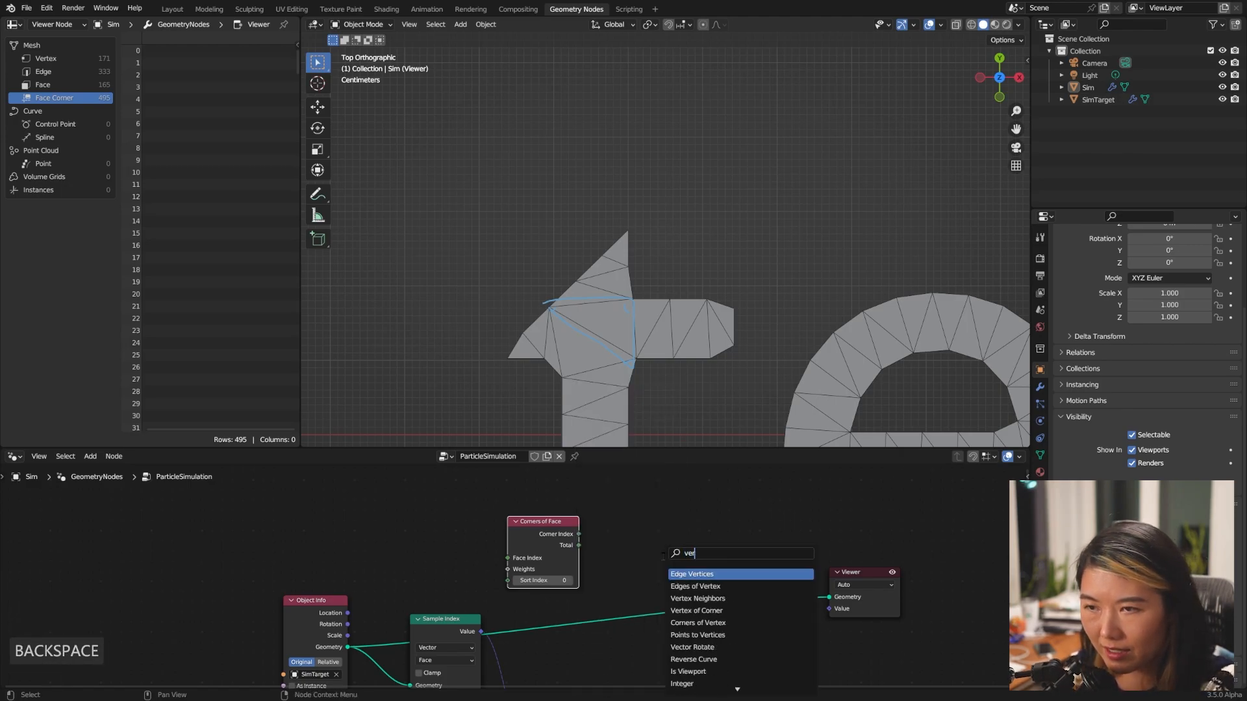
text(tex o)
key(Return)
click(599, 525)
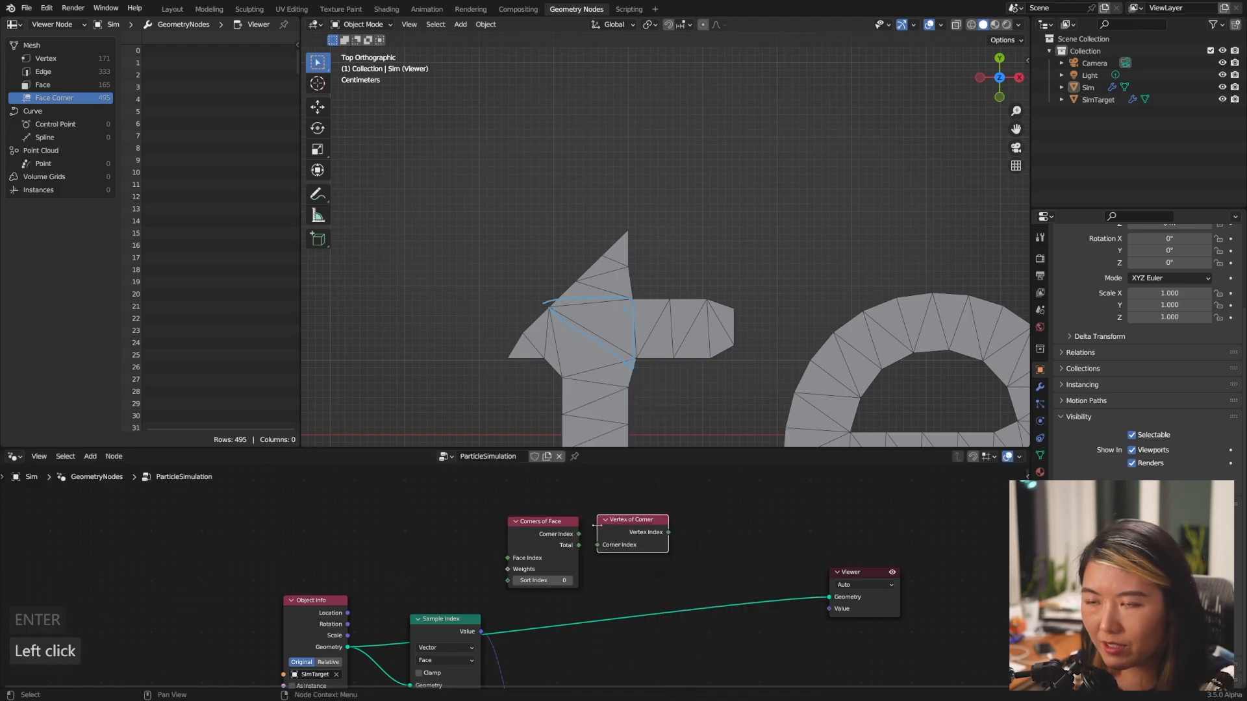
drag(579, 534, 597, 545)
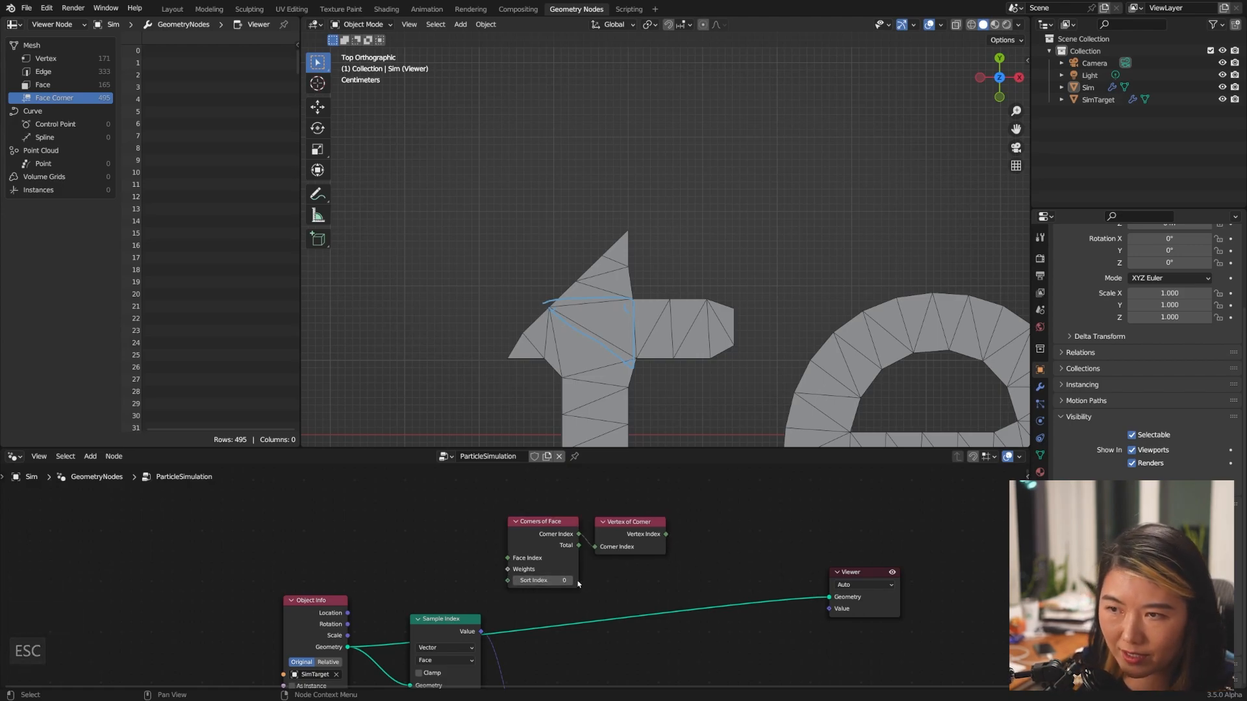
- Annotate the outlined triangle's corners with the numbers 0, 1 and 2, then return to the selection tool
click(317, 194)
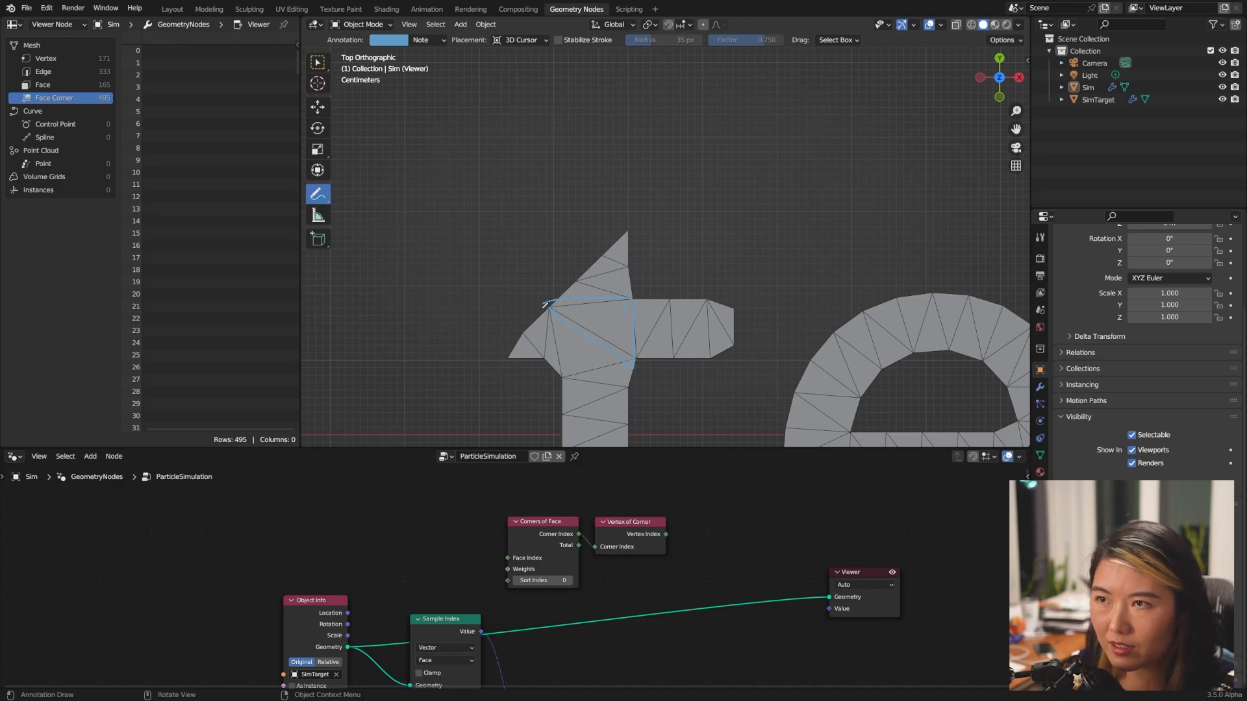
key(ctrl+z)
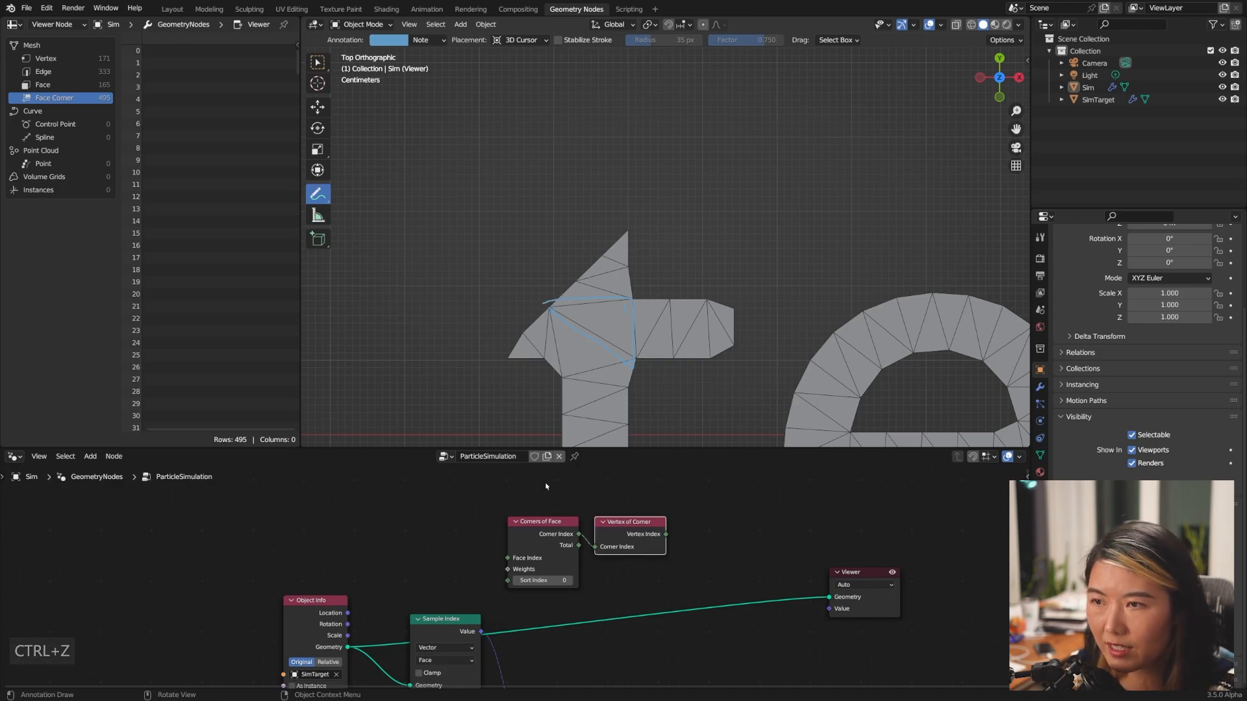
click(549, 302)
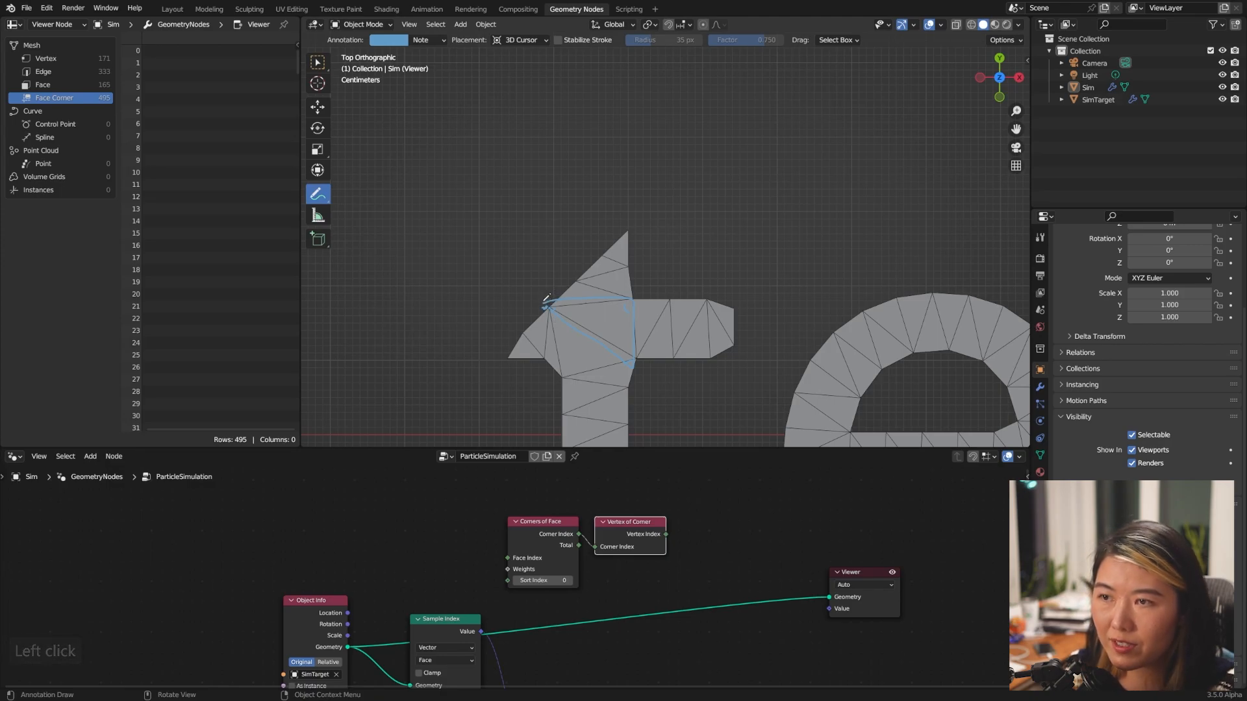
click(530, 286)
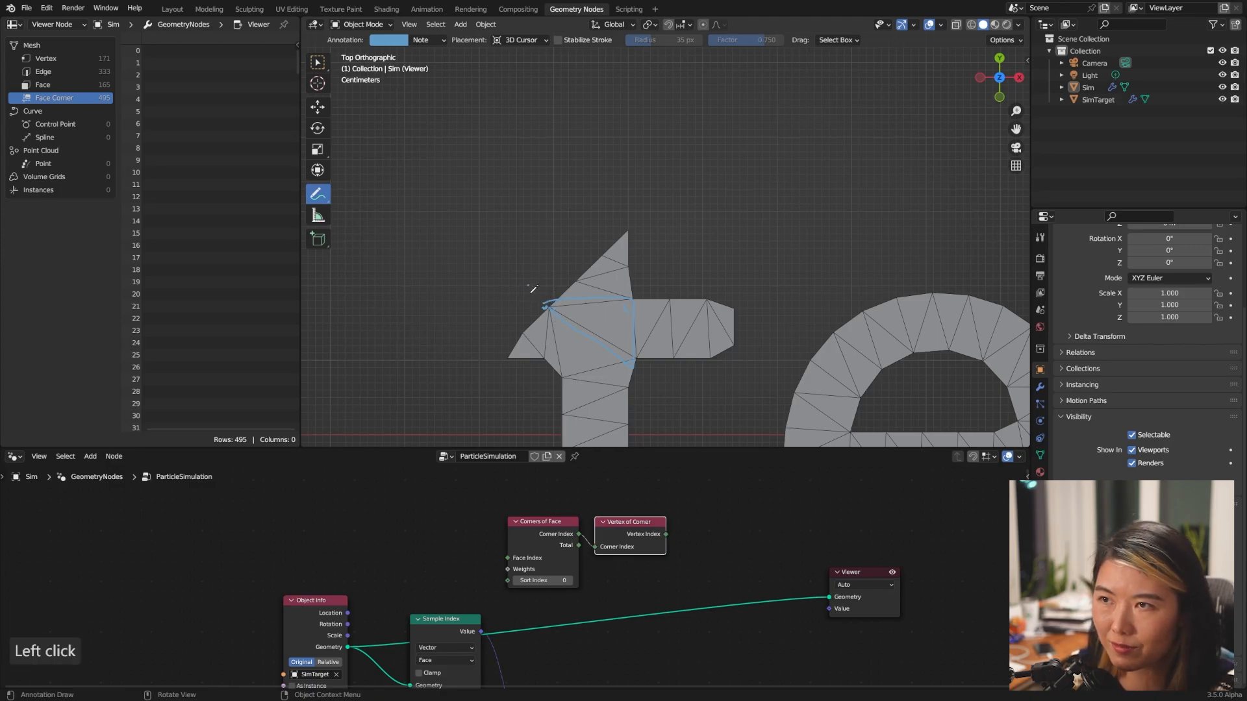
drag(533, 289, 529, 292)
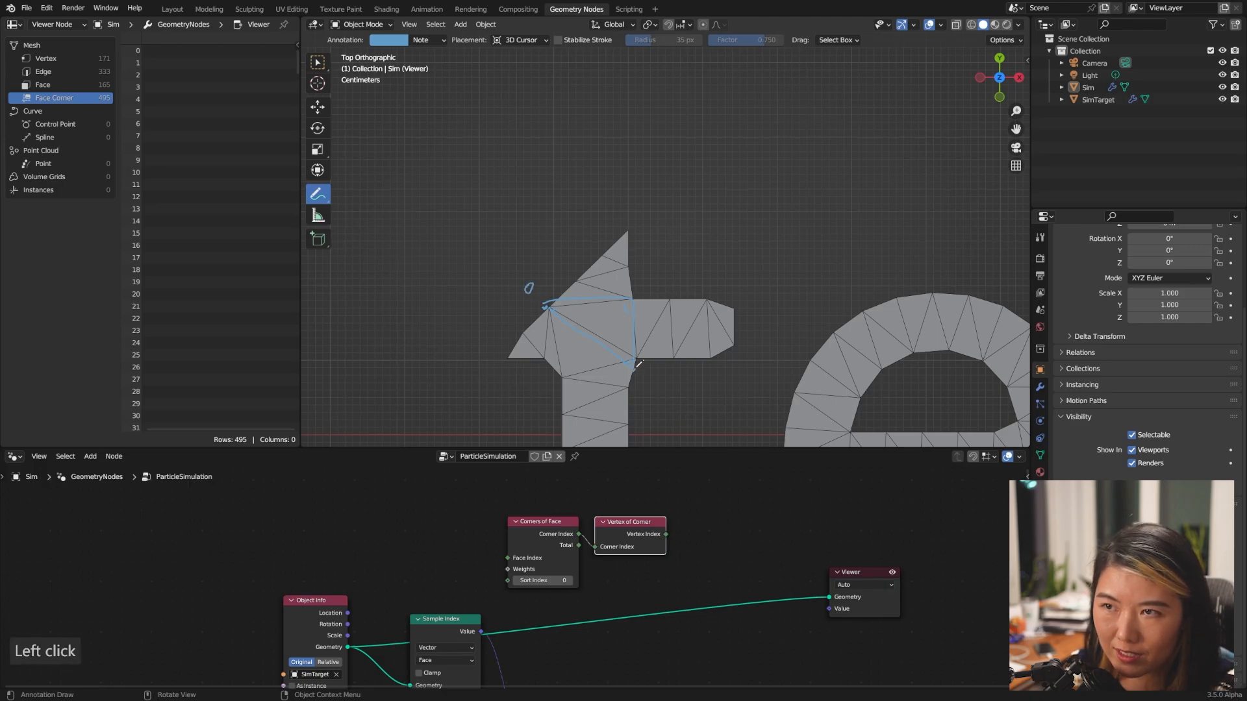
drag(643, 374, 662, 392)
drag(642, 281, 653, 295)
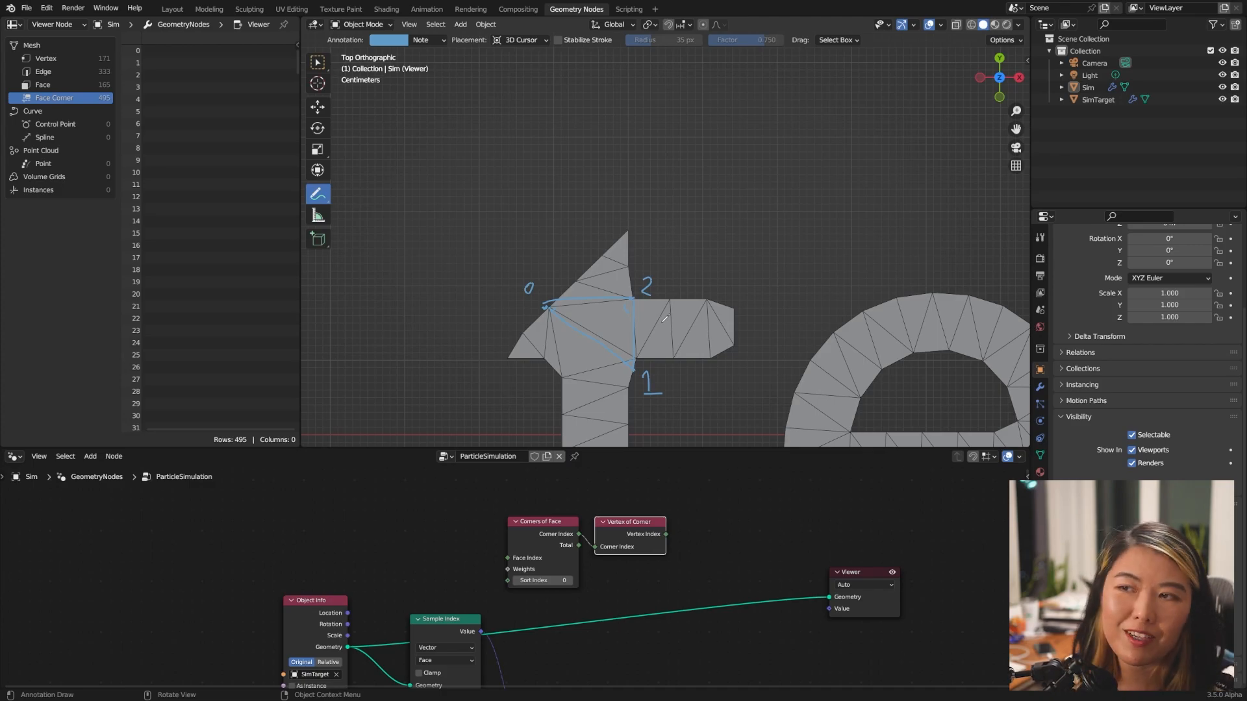
click(318, 62)
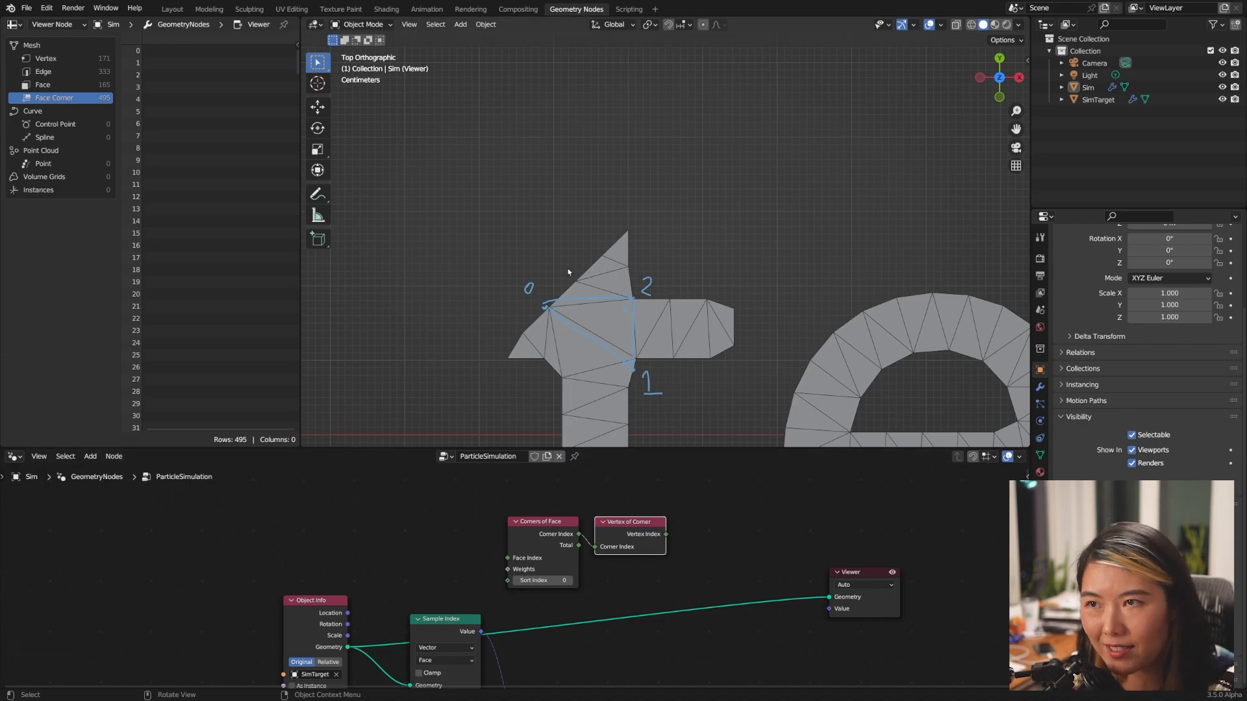
- Duplicate the Sample Index node beside Vertex of Corner, feeding its Index from Vertex Index and its Geometry from the SimTarget Object Info
scroll(657, 585, down, 1)
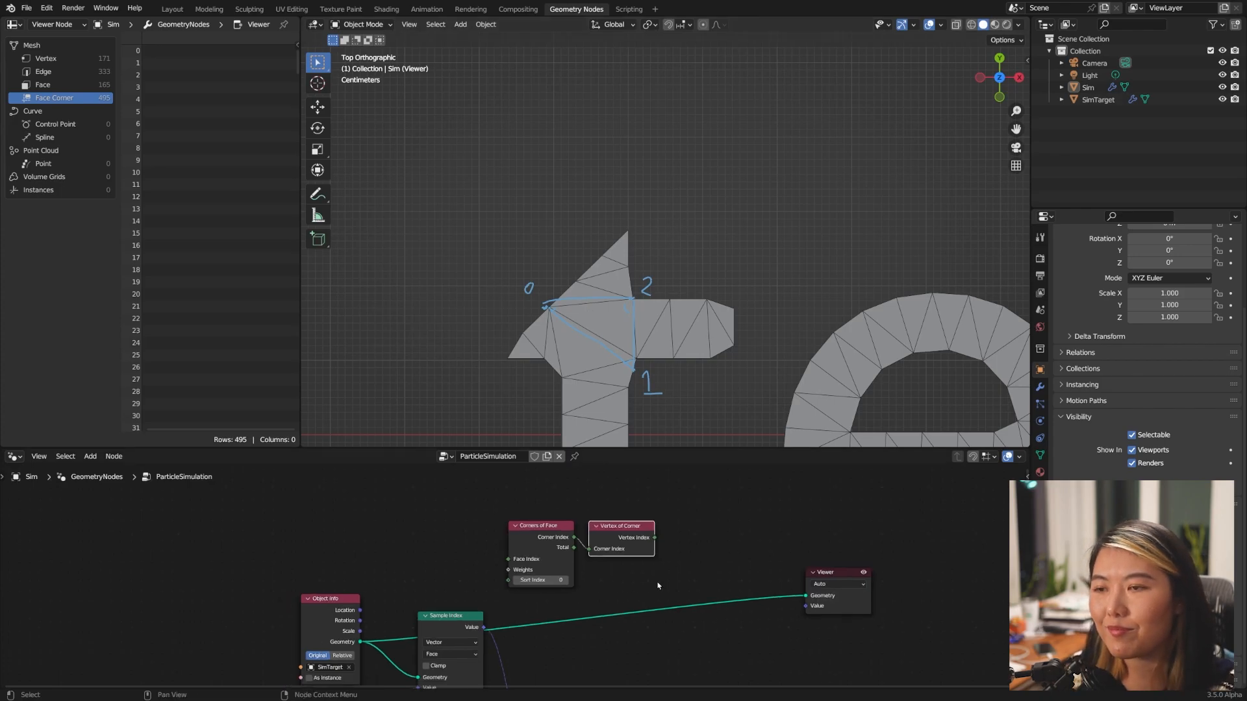
click(384, 602)
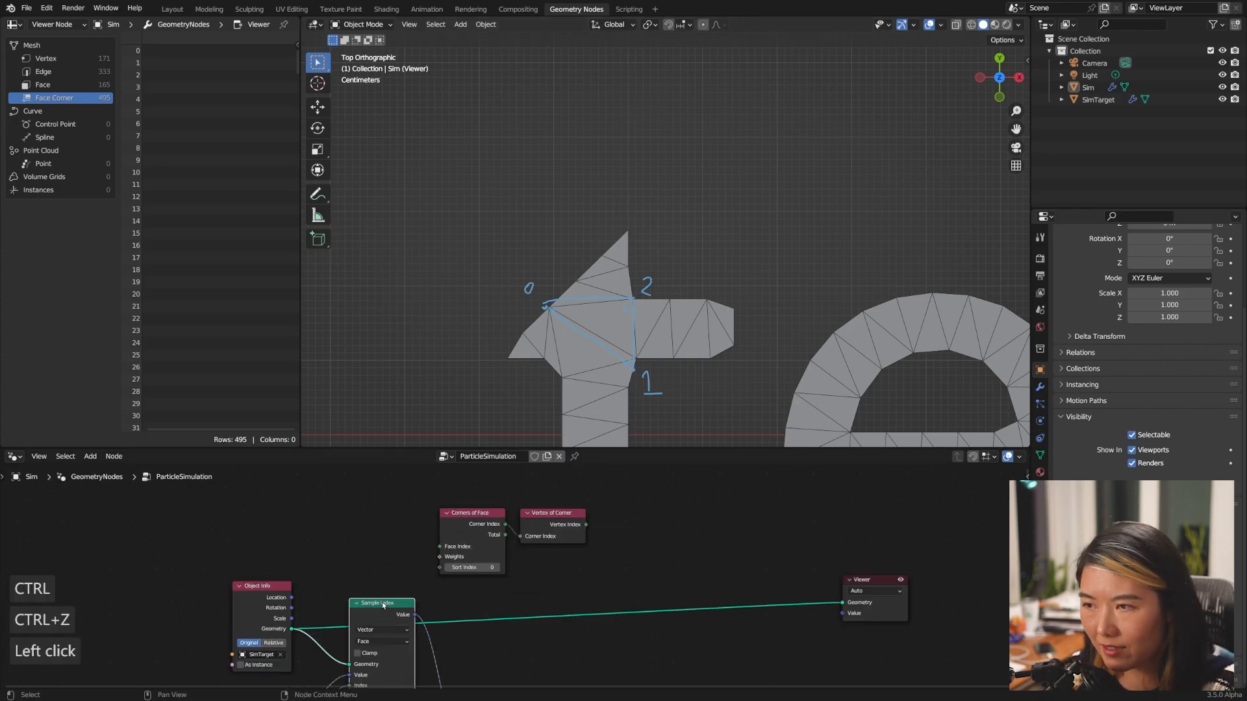
key(shift+d)
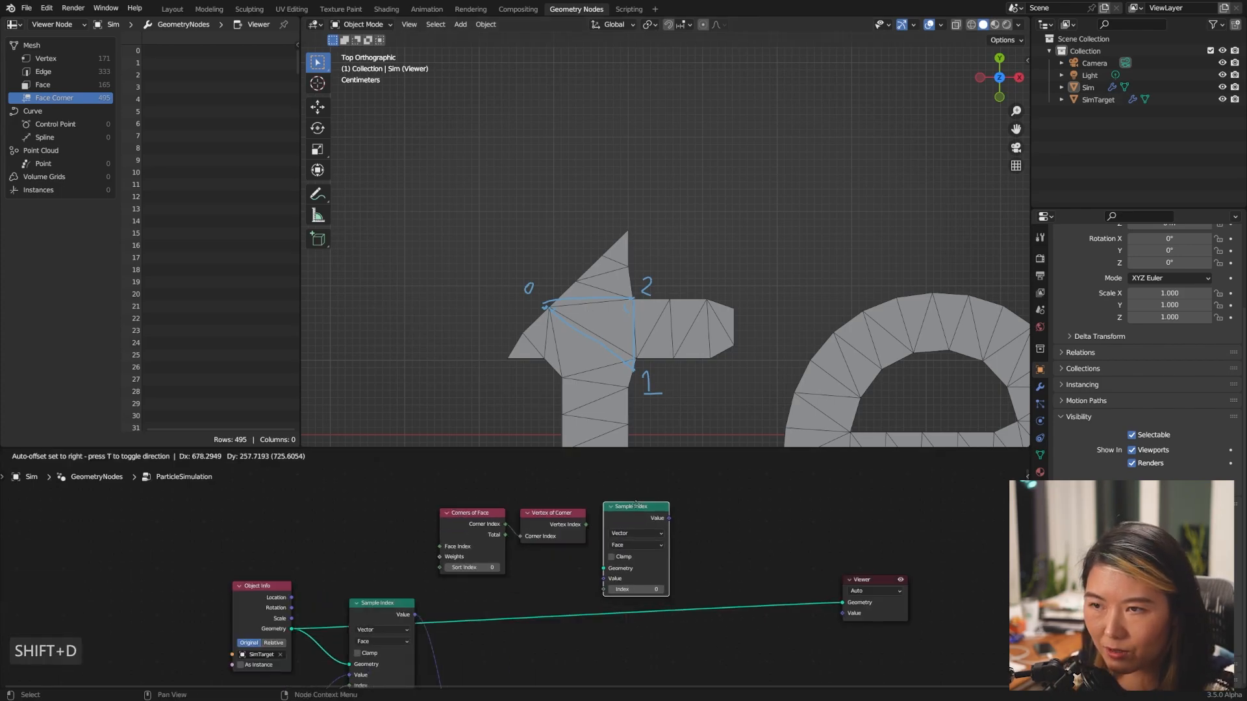
click(702, 476)
drag(586, 524, 600, 590)
drag(626, 521, 632, 520)
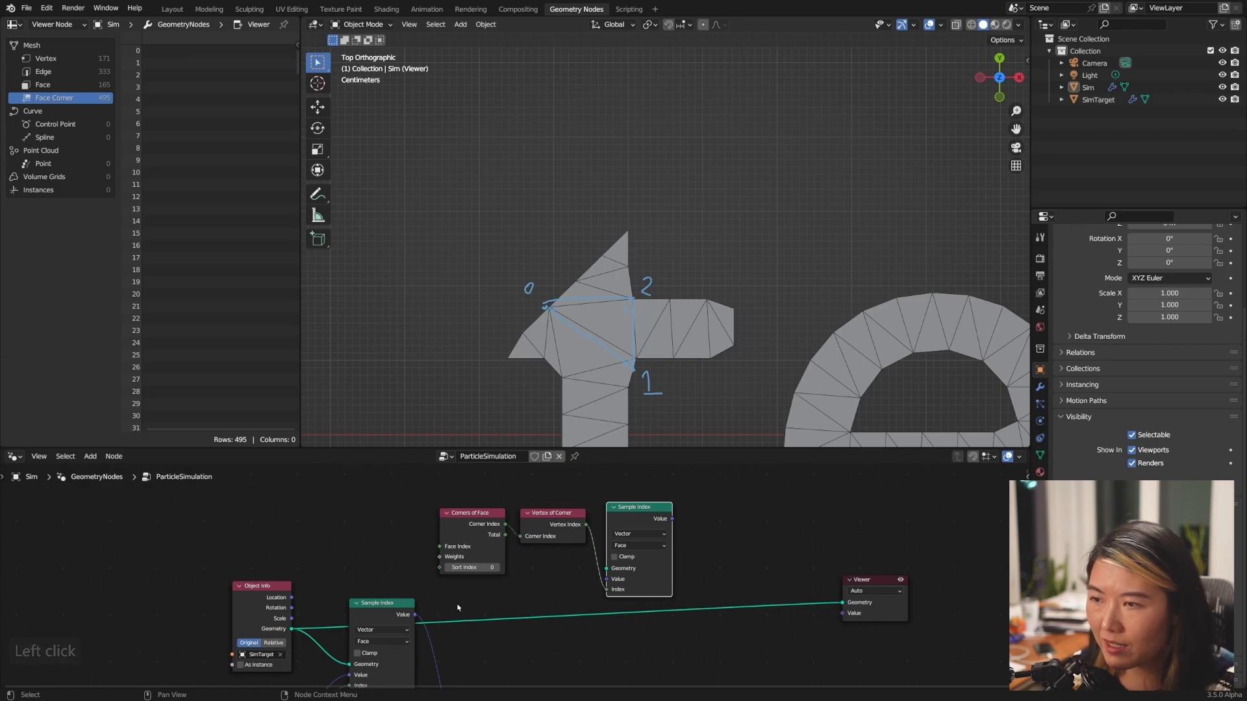
drag(300, 628, 607, 569)
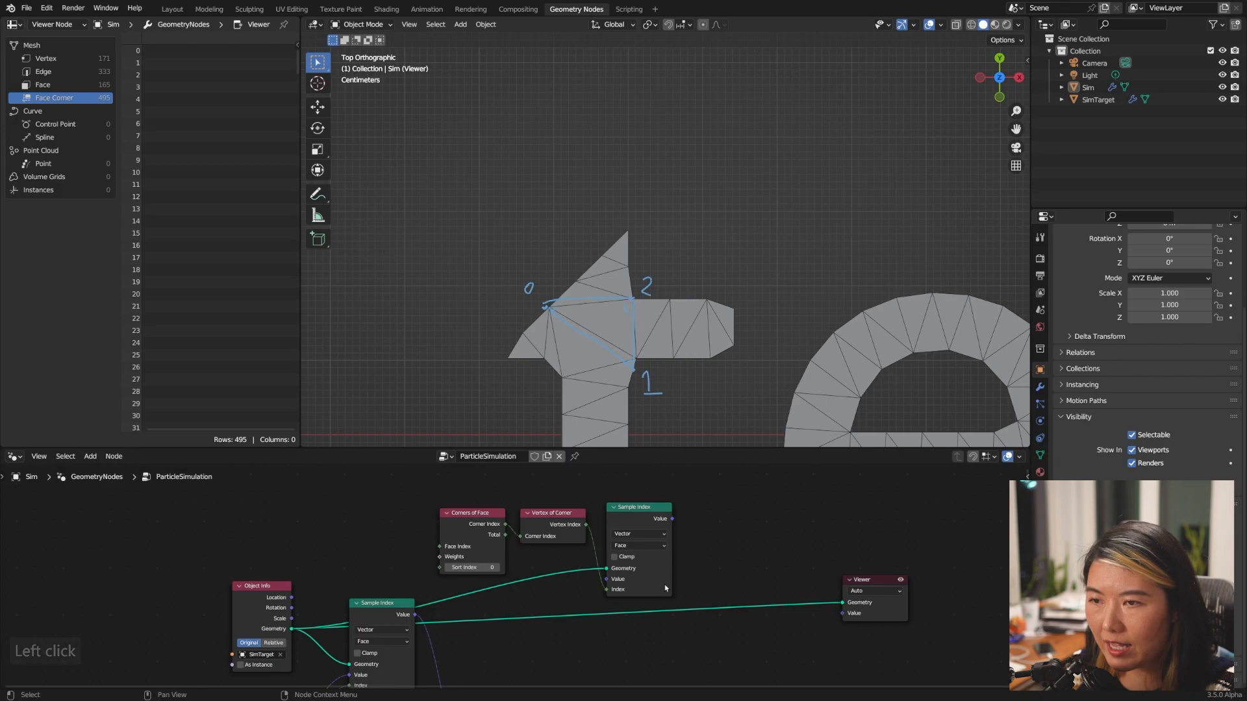
- Add a Position node feeding the Value of the Sample Index beside Vertex of Corner, and set that Sample Index's domain to Point
key(shift+a)
text(spos)
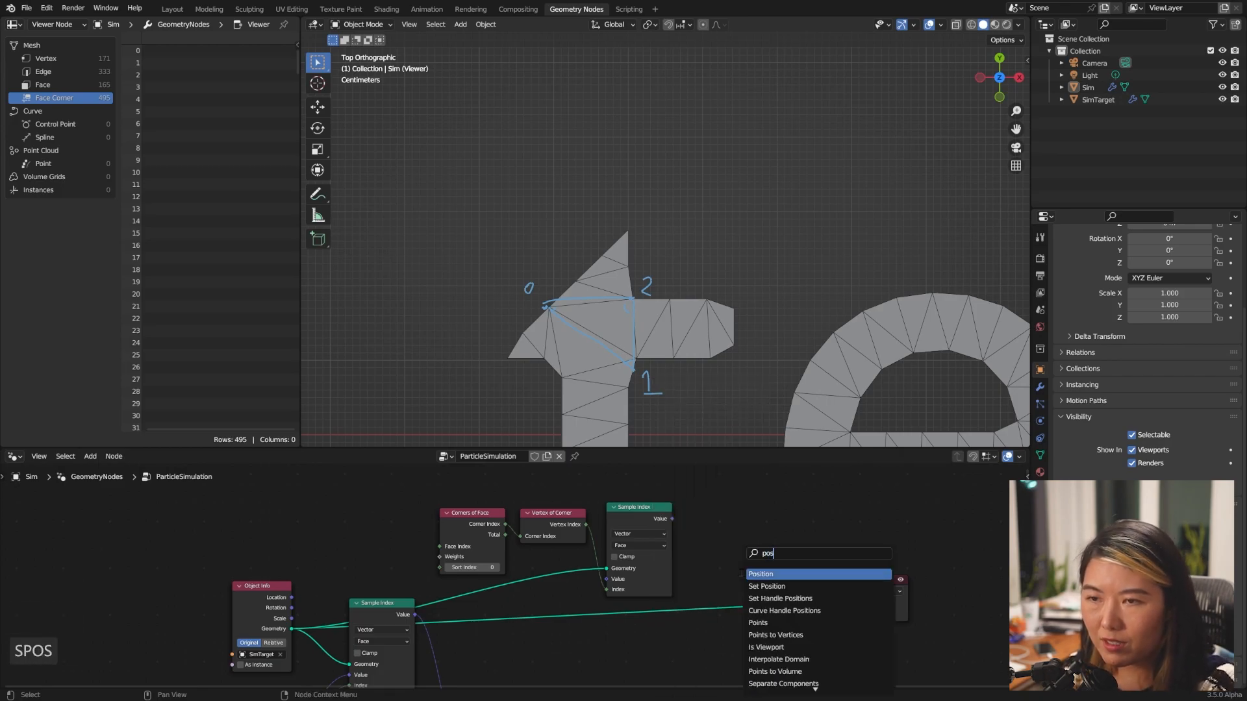
key(Return)
click(572, 588)
drag(575, 594, 607, 579)
click(640, 546)
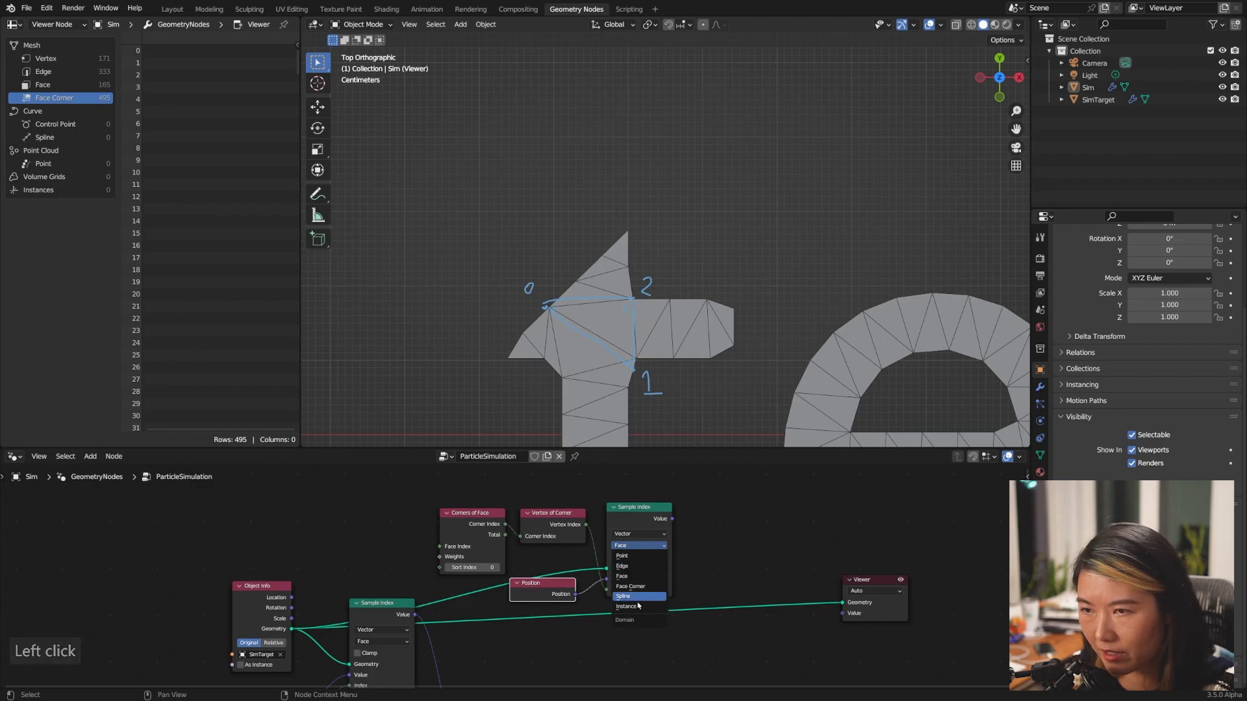
click(638, 556)
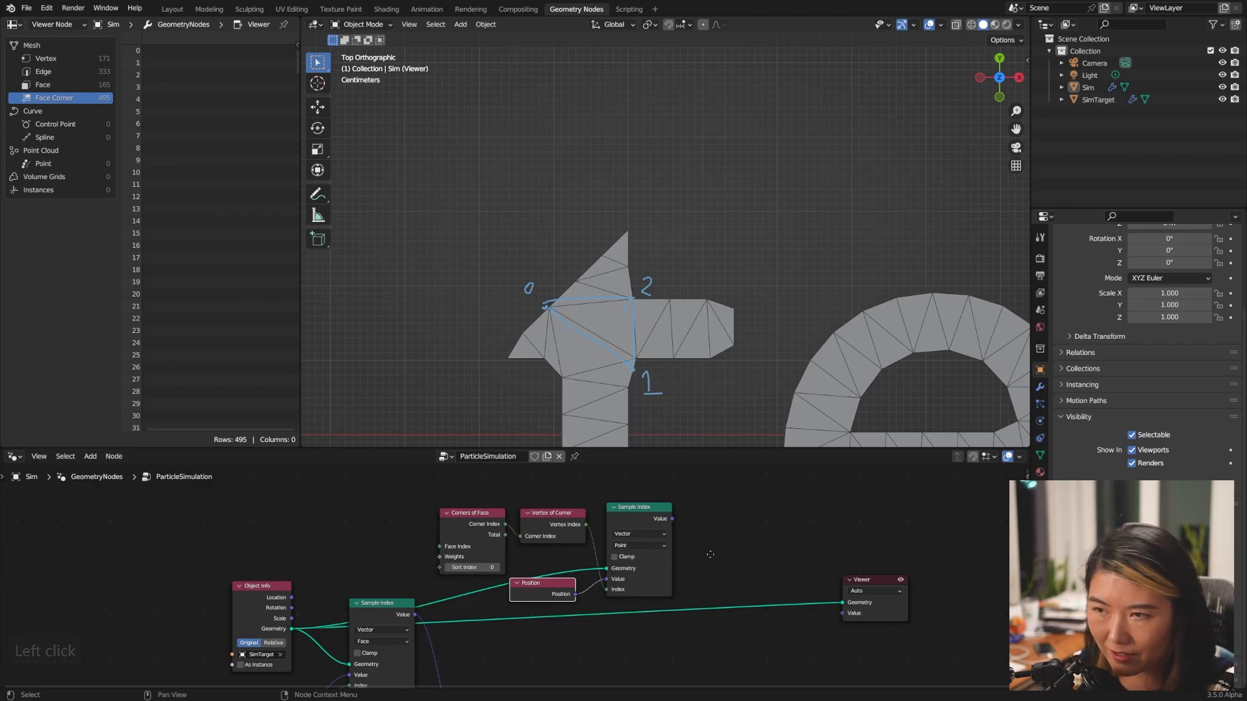
key(ctrl+z)
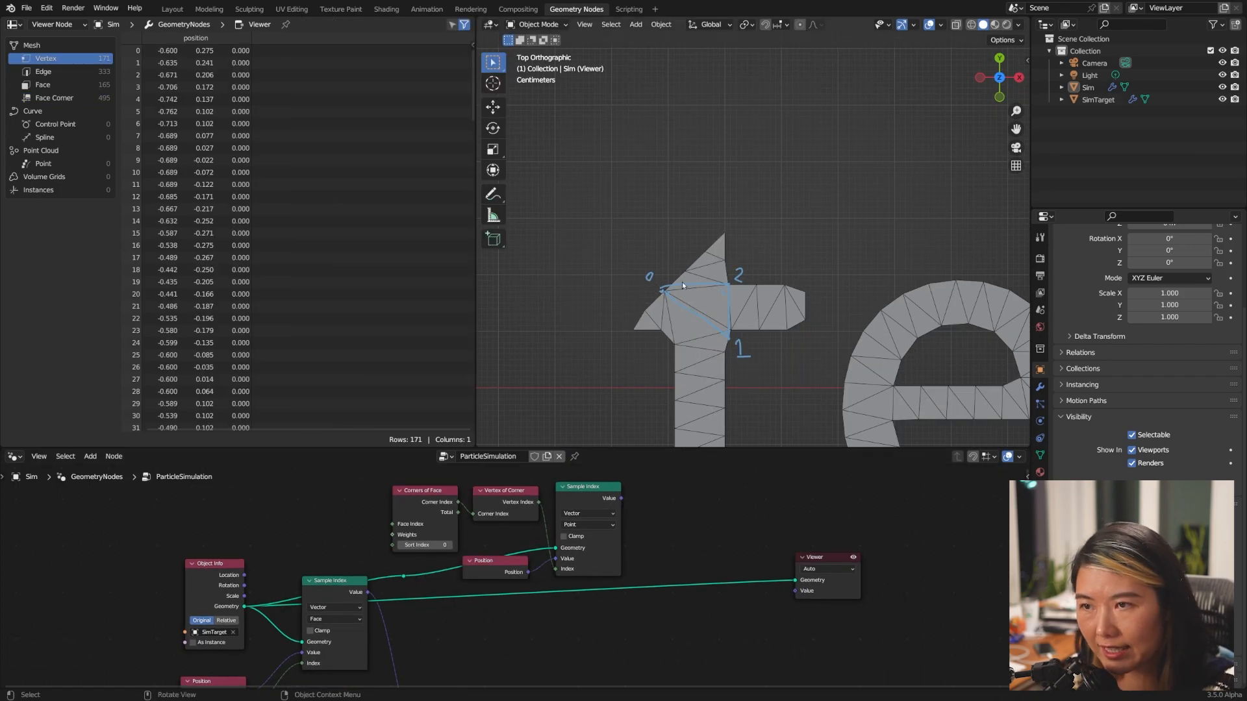
- Add a second Position node just below the Sample Index that samples the corner positions
key(shift+a)
text(spos)
key(Return)
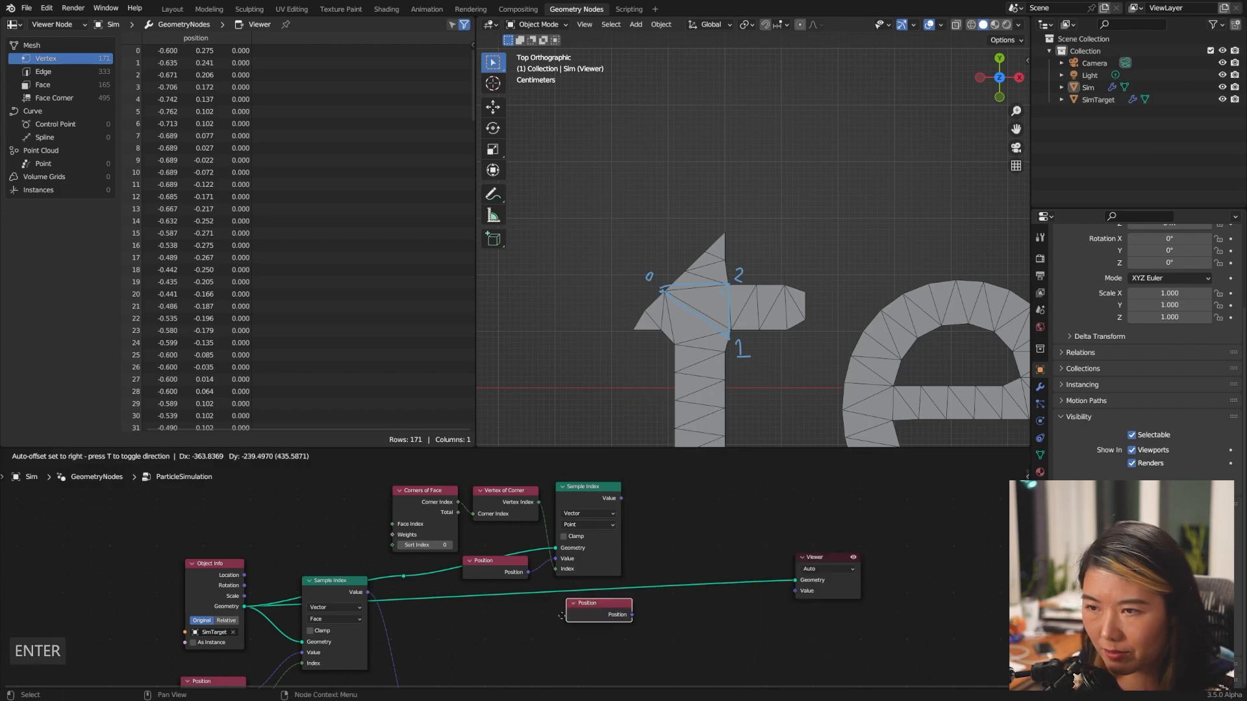
click(575, 601)
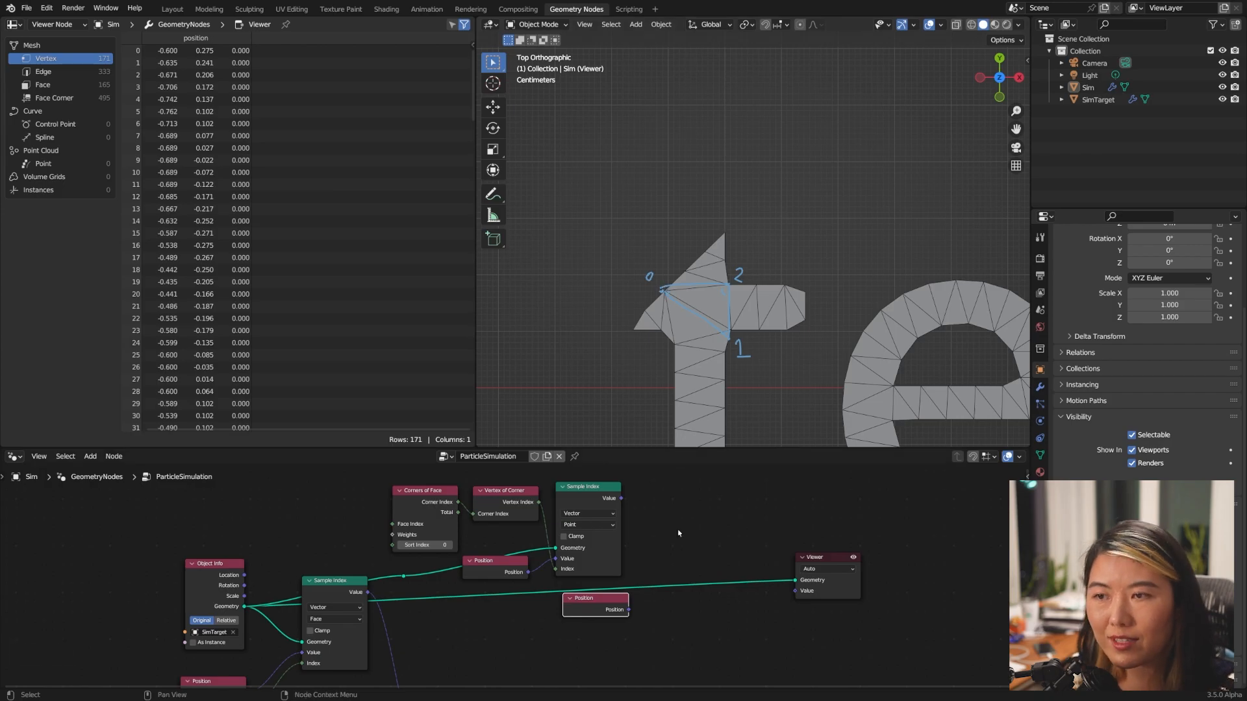
- Add a Vector Math node after the corner-position Sample Index and set its operation to Subtract
key(shift+a)
text(vec)
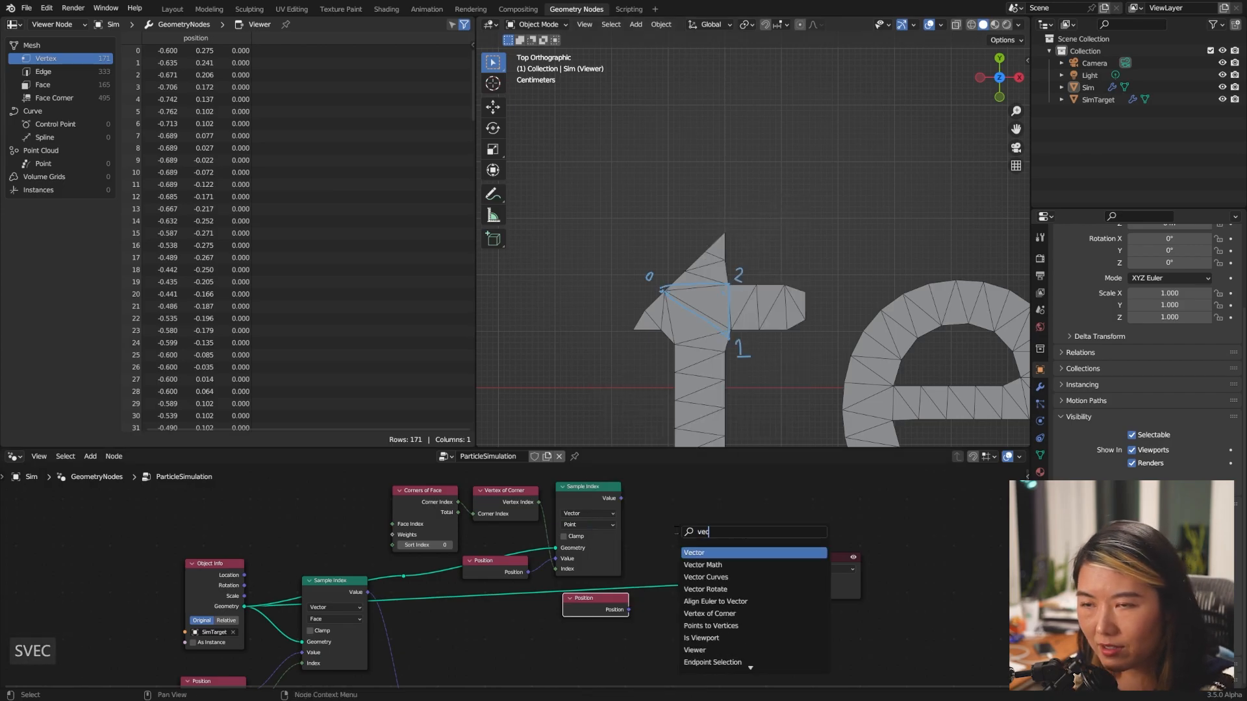
key(Down)
key(Return)
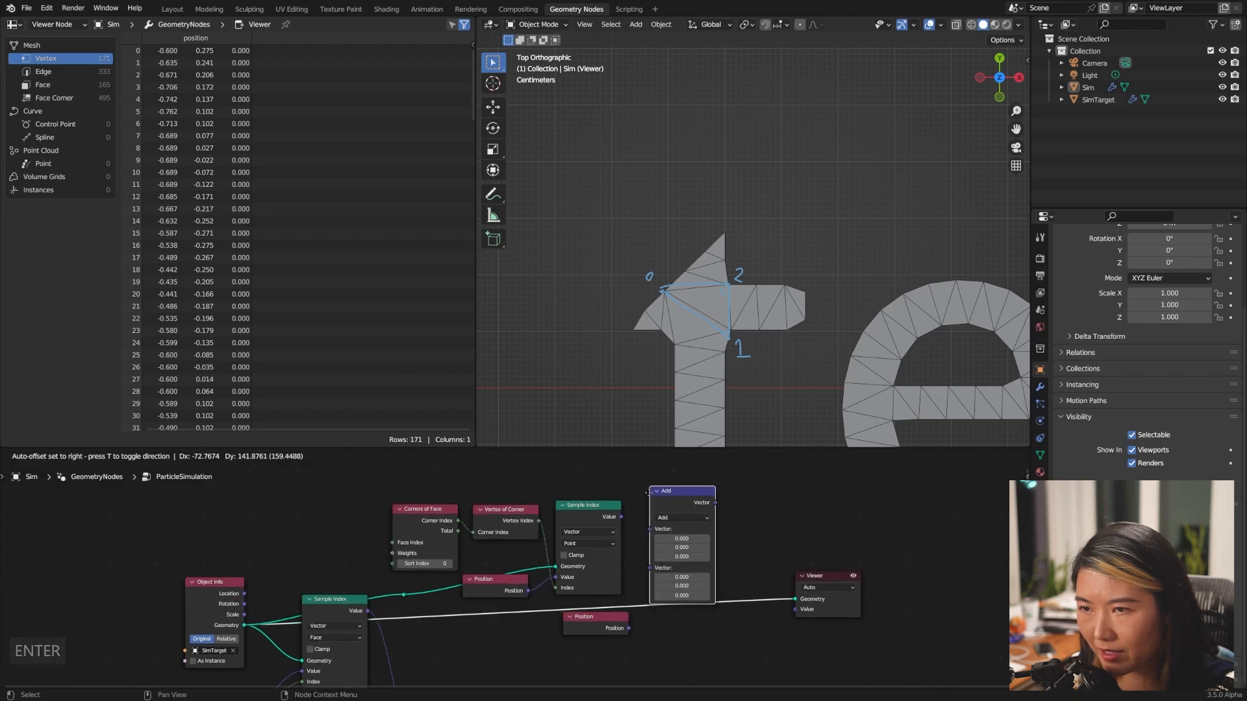
click(677, 513)
click(676, 512)
click(678, 525)
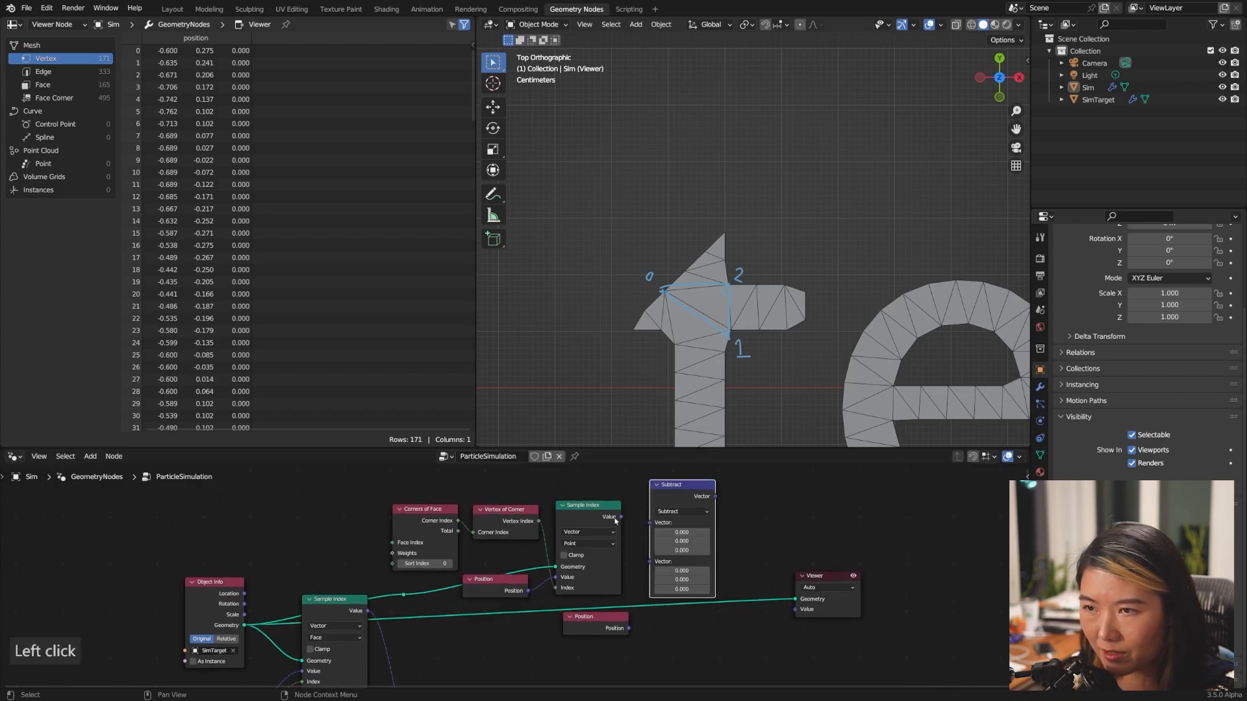
- Subtract the second Position from the sampled corner position by wiring both into the Subtract node, and tidy the two nodes' placement
drag(622, 517, 649, 523)
drag(630, 629, 649, 533)
drag(596, 619, 592, 608)
drag(669, 486, 662, 508)
- Add a Store Named Attribute node after Subtract, making room at the Viewer, and feed it the SimTarget geometry
key(shift+a)
key(s)
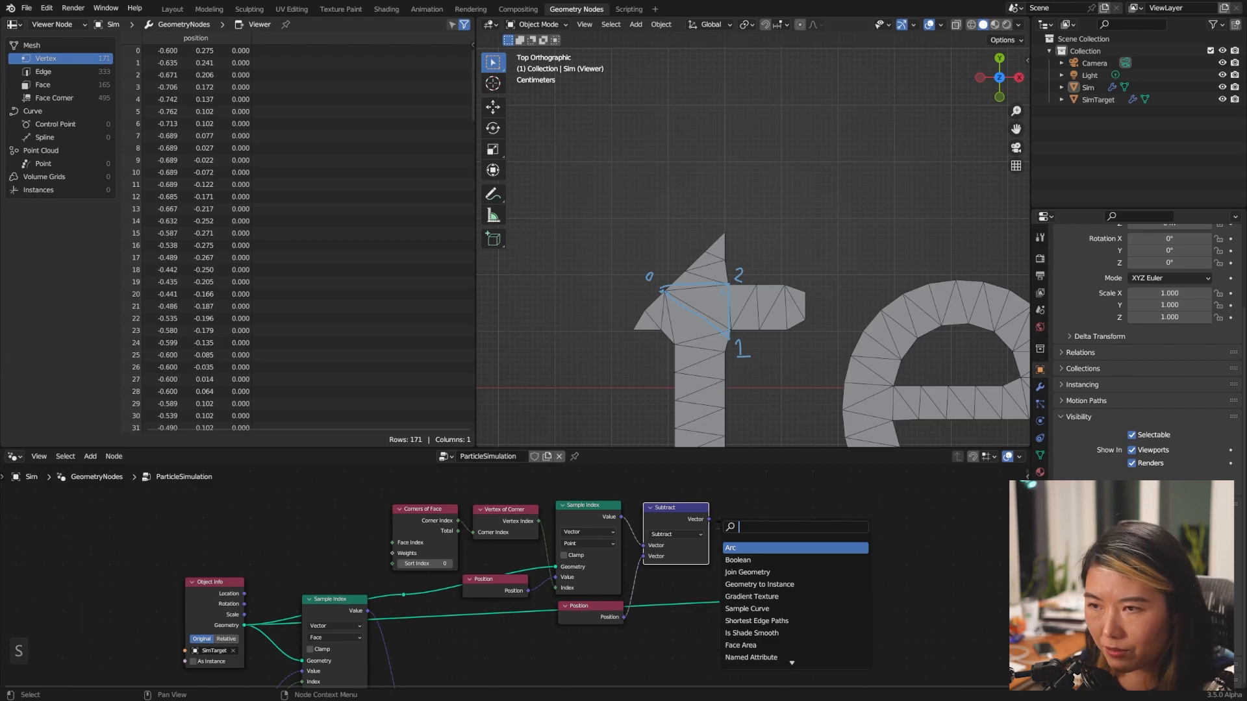
text(tore)
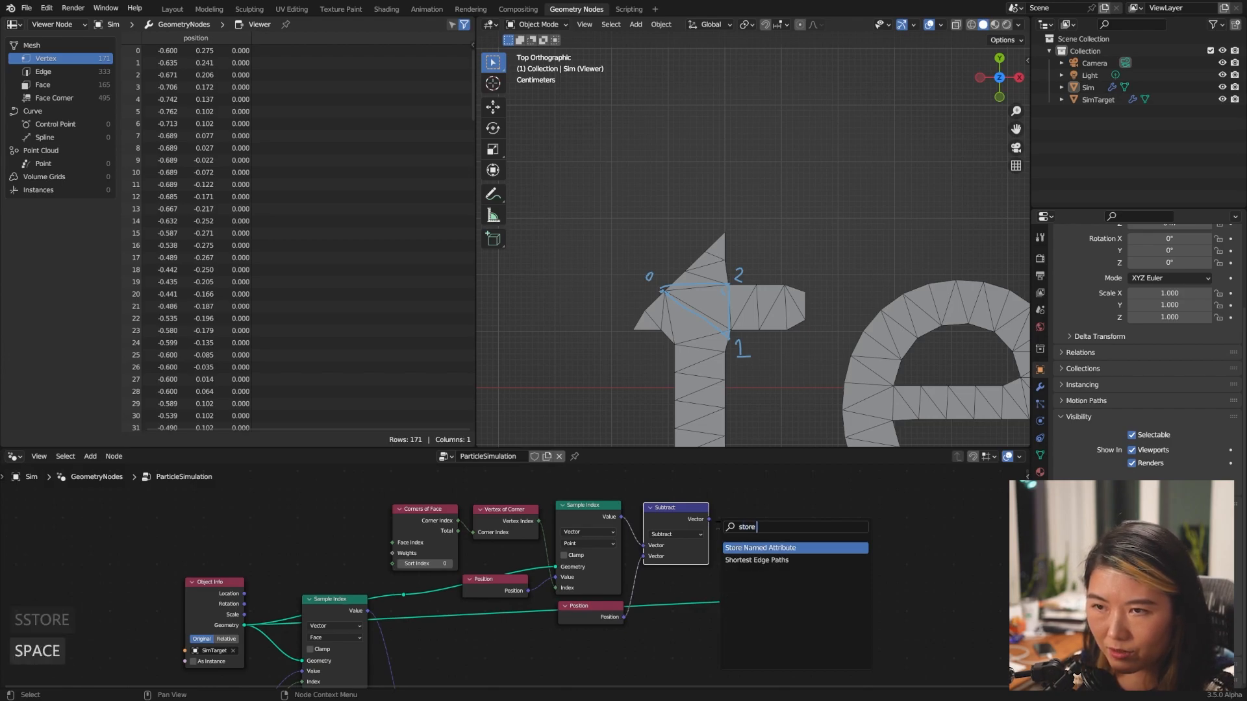
key(Return)
click(737, 524)
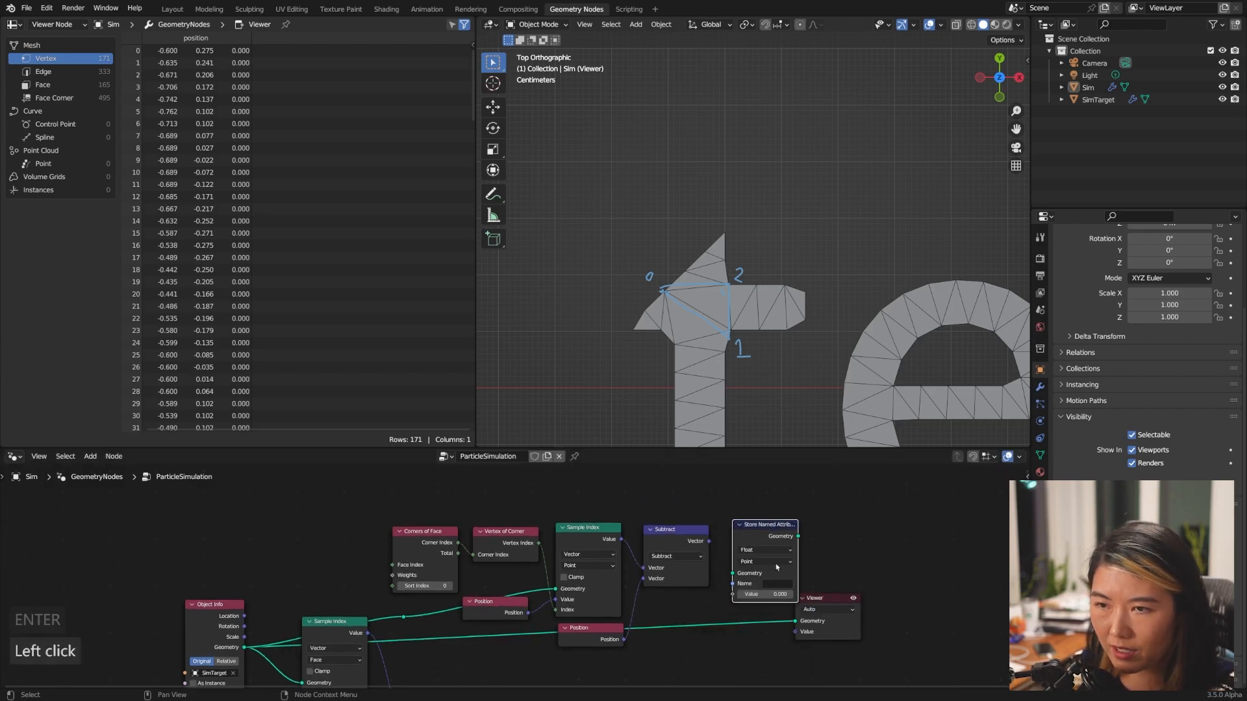
drag(816, 598, 884, 609)
drag(403, 618, 732, 573)
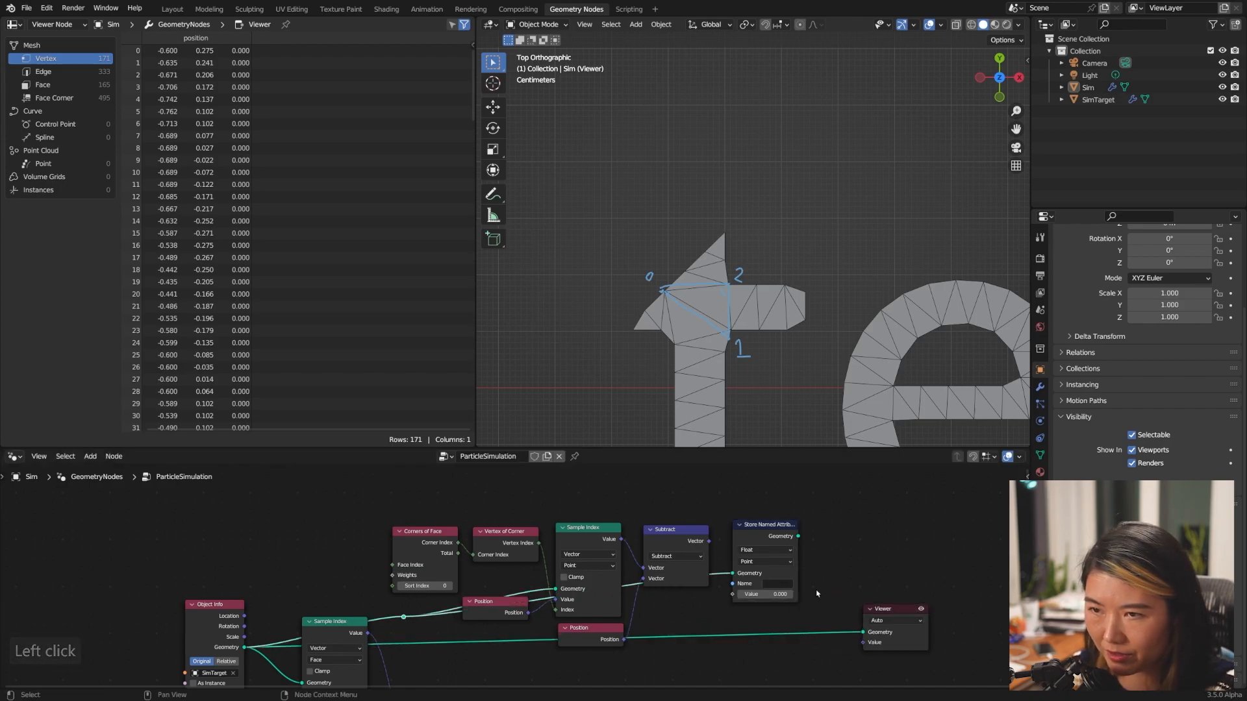
- Store the Subtract vector on the Face domain under the attribute name offset0
click(766, 561)
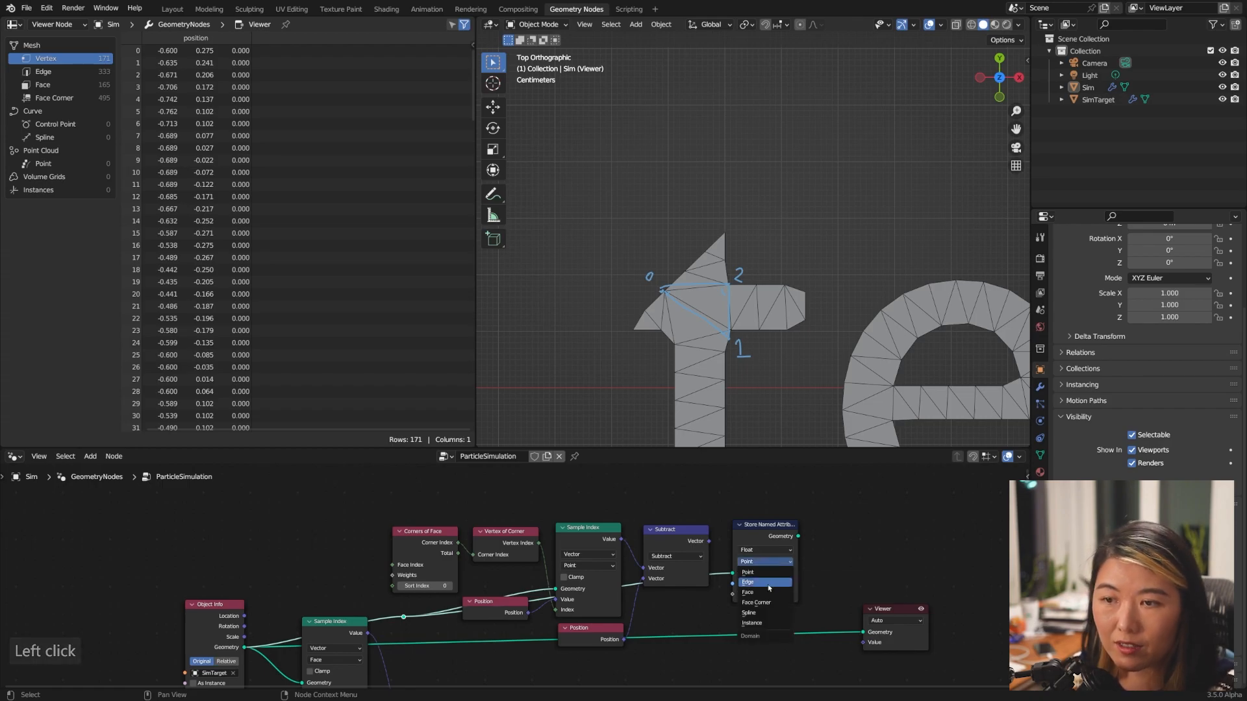
click(767, 592)
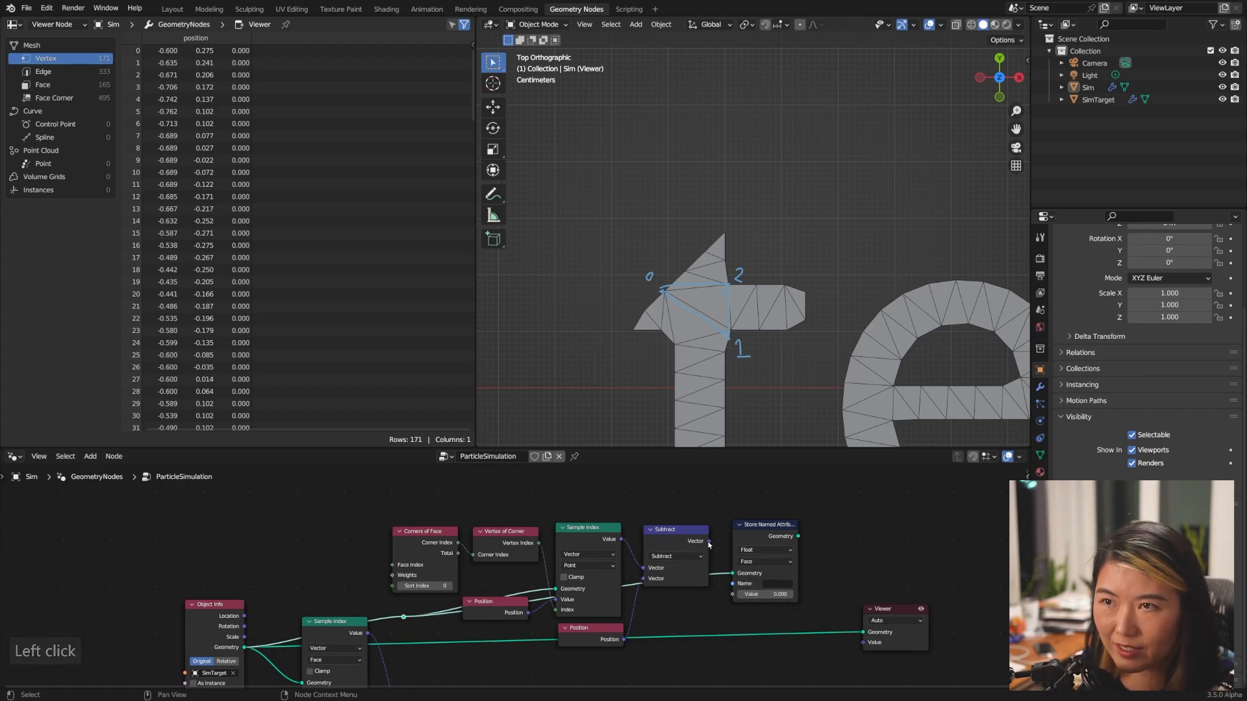
drag(709, 541, 733, 594)
click(773, 583)
text(offset0)
key(Return)
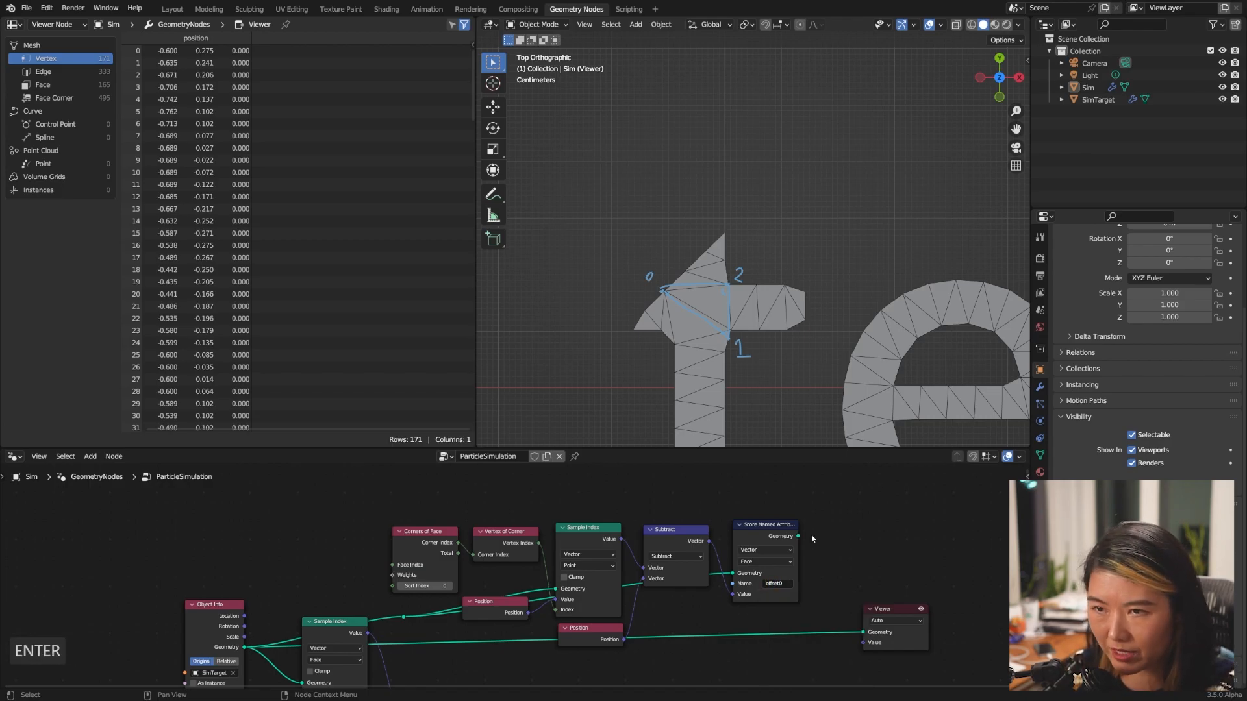
- Send the Store Named Attribute geometry to the Viewer and show the Face domain data in the spreadsheet
drag(798, 536, 842, 580)
drag(798, 536, 862, 632)
click(69, 71)
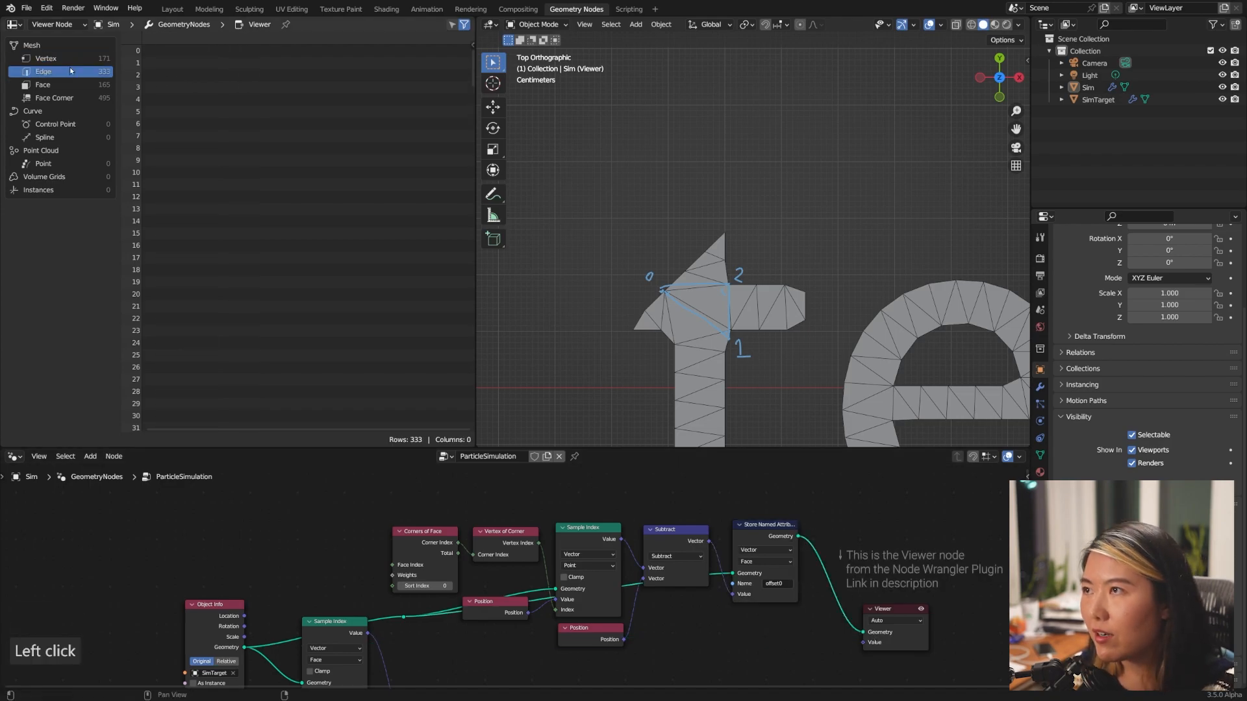
click(58, 85)
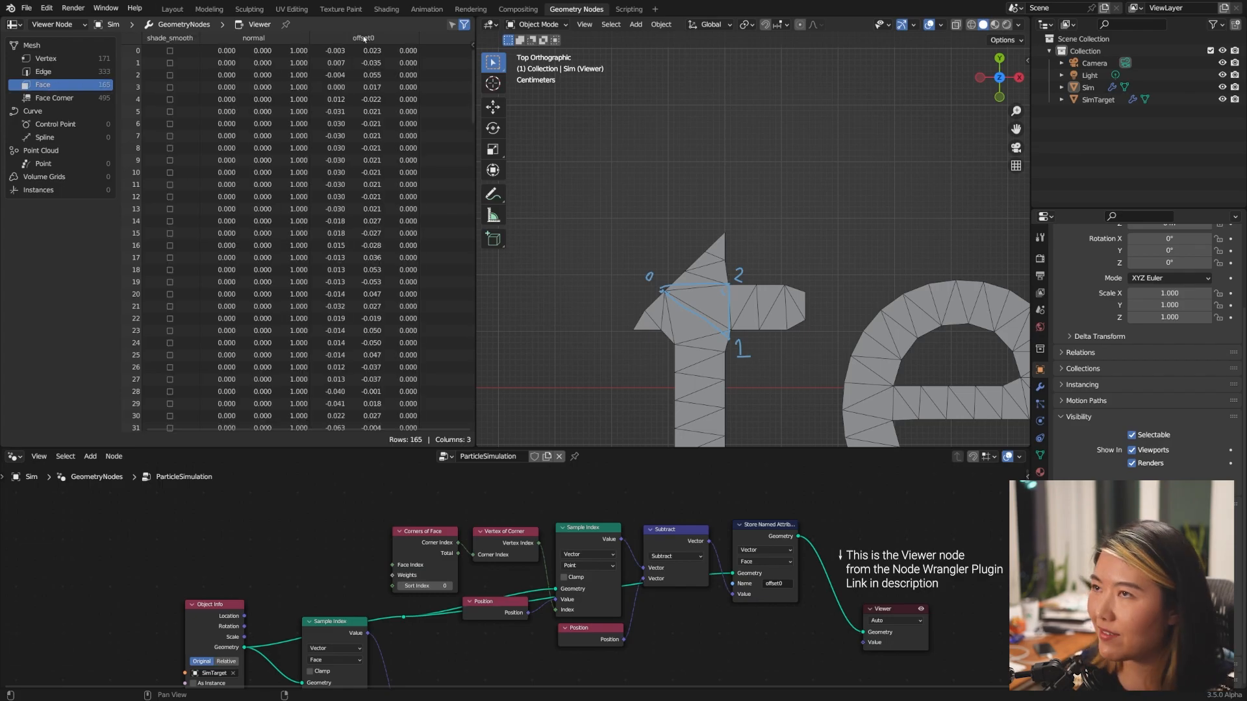
- Combine the nodes from Corners of Face through Store Named Attribute into a node group and place it near the face-position Sample Index
click(750, 656)
middle_drag(734, 645, 716, 610)
scroll(685, 614, down, 2)
mouse_move(638, 621)
middle_down()
mouse_move(637, 603)
mouse_move(631, 628)
middle_up()
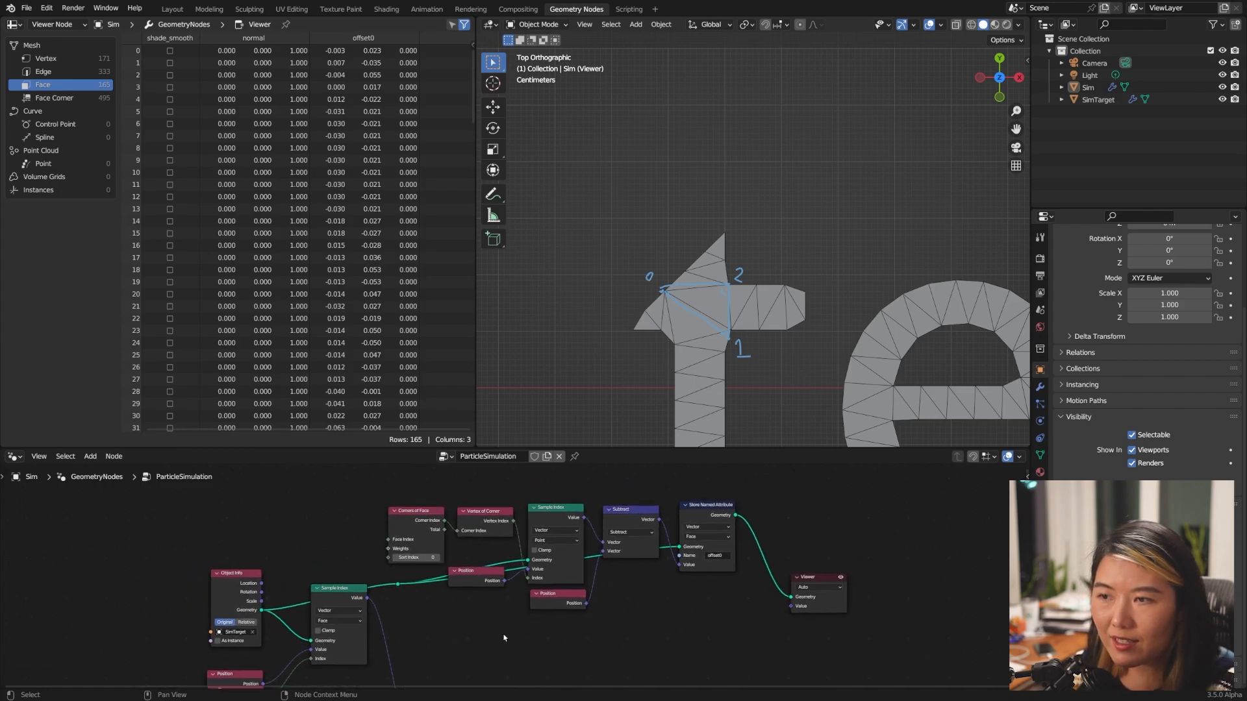
drag(404, 628, 731, 465)
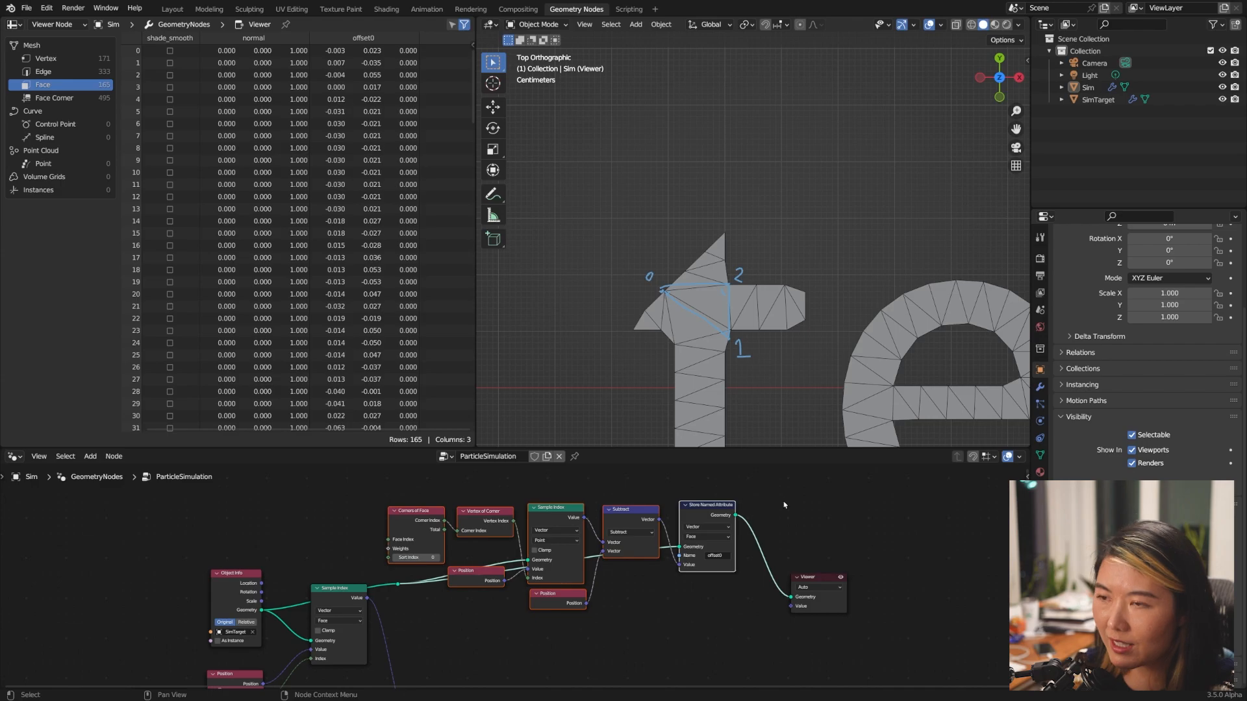
key(ctrl+g)
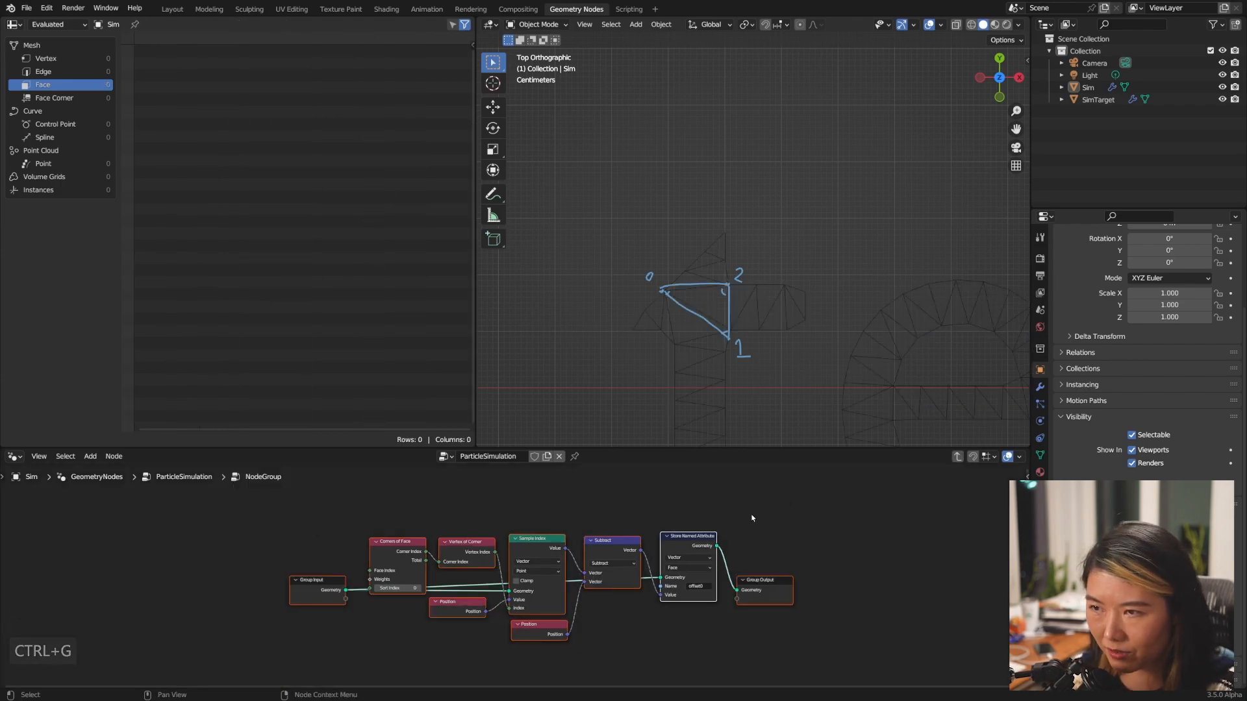
drag(367, 500, 713, 672)
click(765, 646)
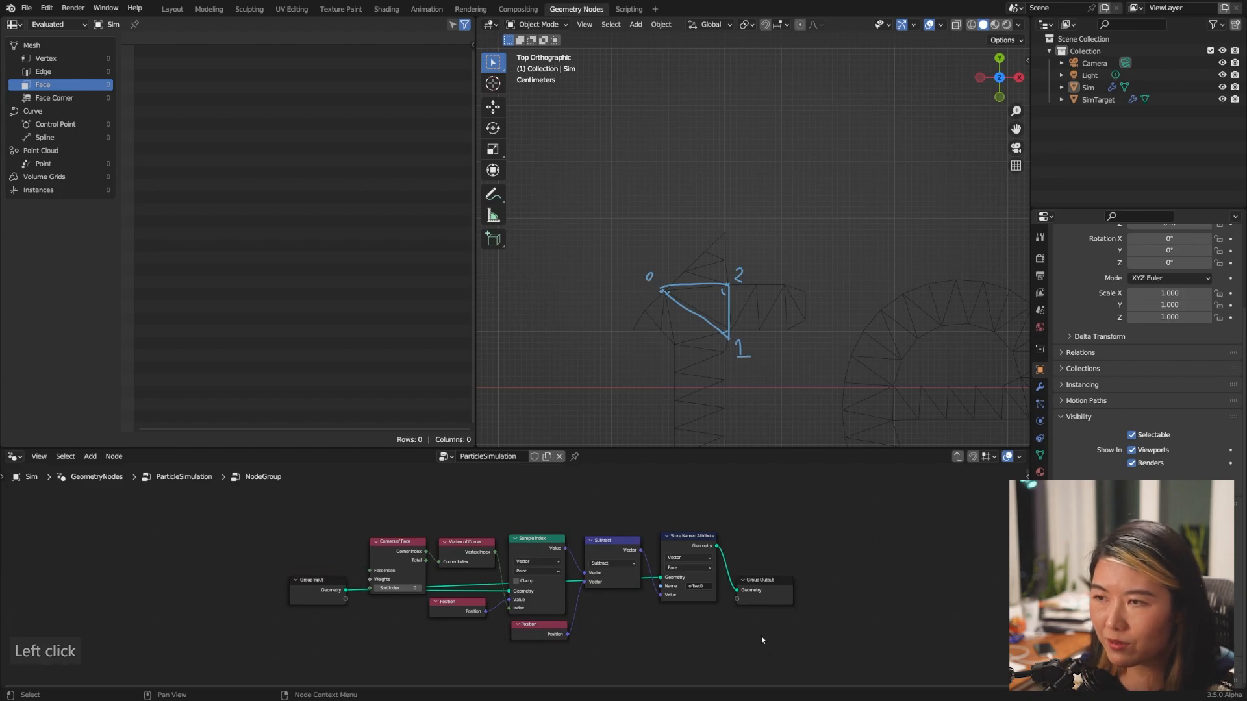
key(Tab)
drag(563, 548, 439, 545)
- Rename the new node group to ComputeOffset
click(1027, 476)
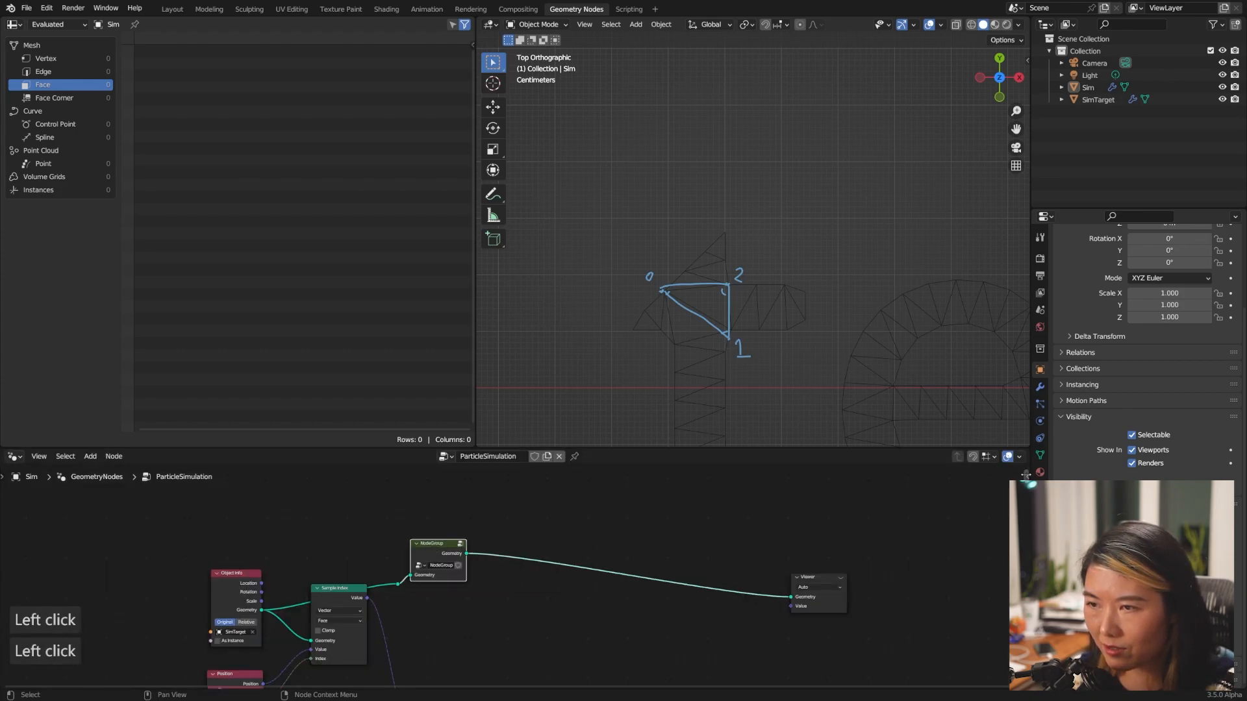
click(1024, 477)
click(960, 559)
text(Comput)
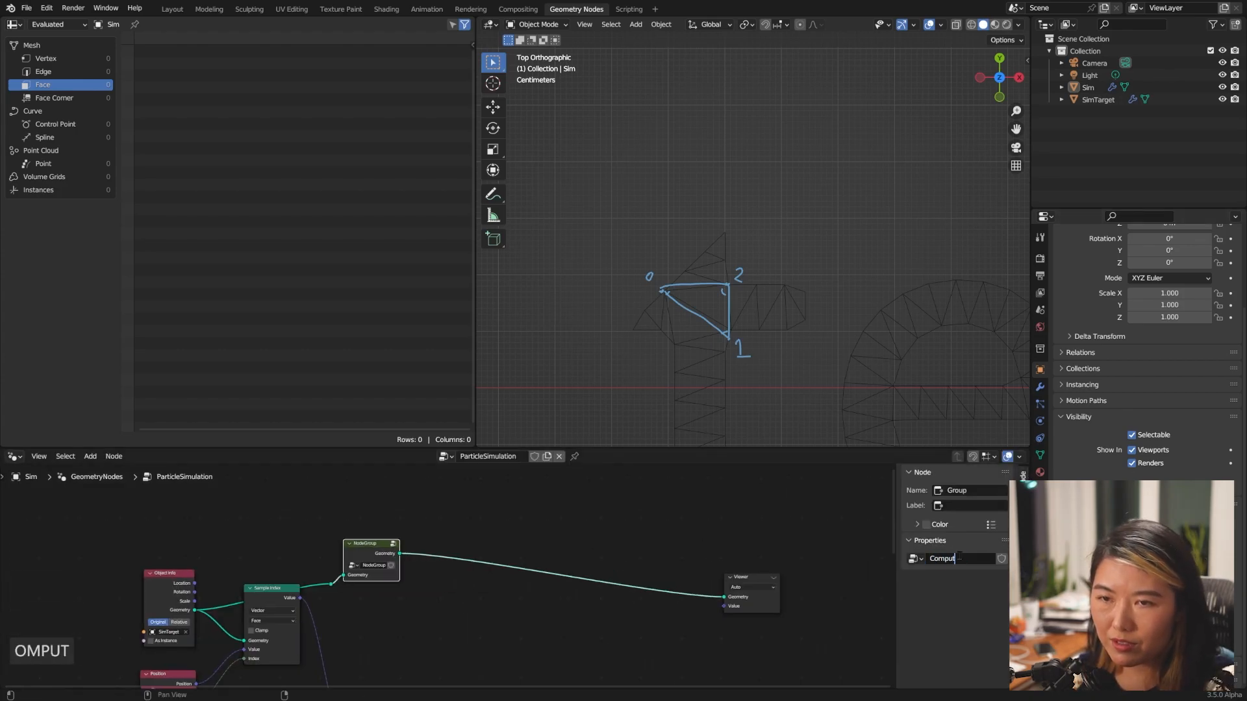
text(eOffset)
key(Return)
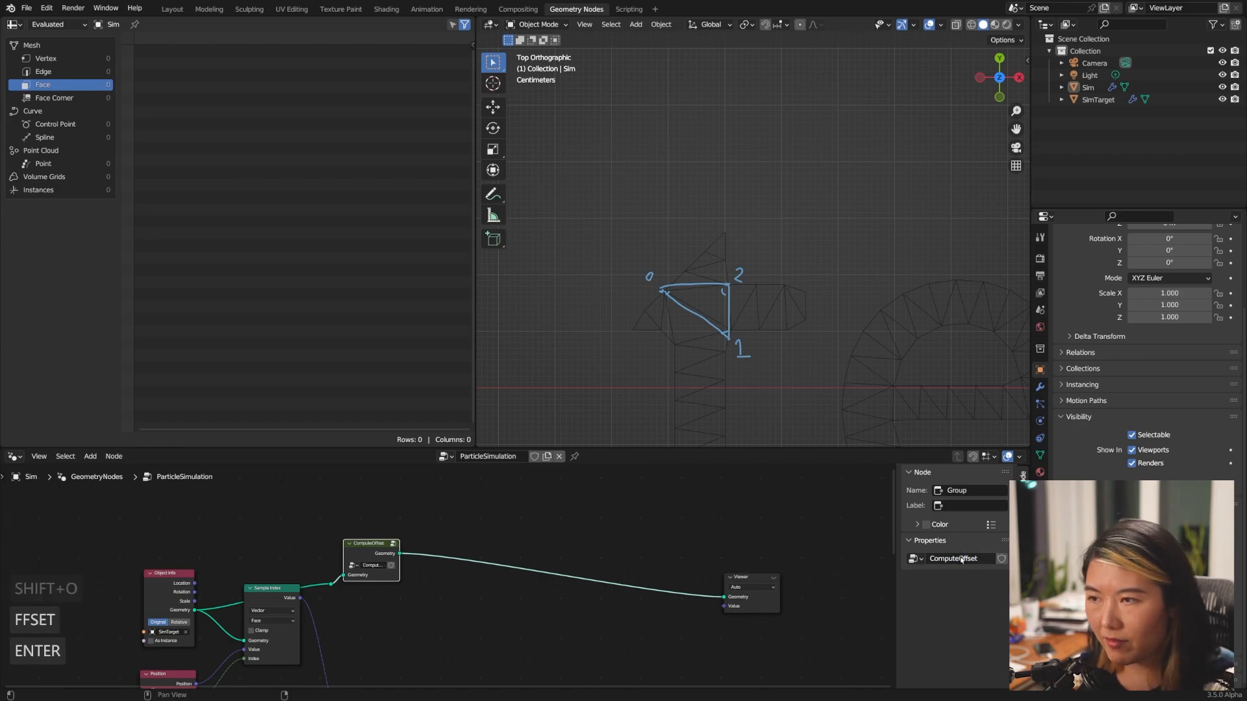
- Expose Sort Index and the stored attribute's Name as inputs of the ComputeOffset group, then return to the parent tree
click(445, 543)
key(Tab)
drag(303, 588, 272, 583)
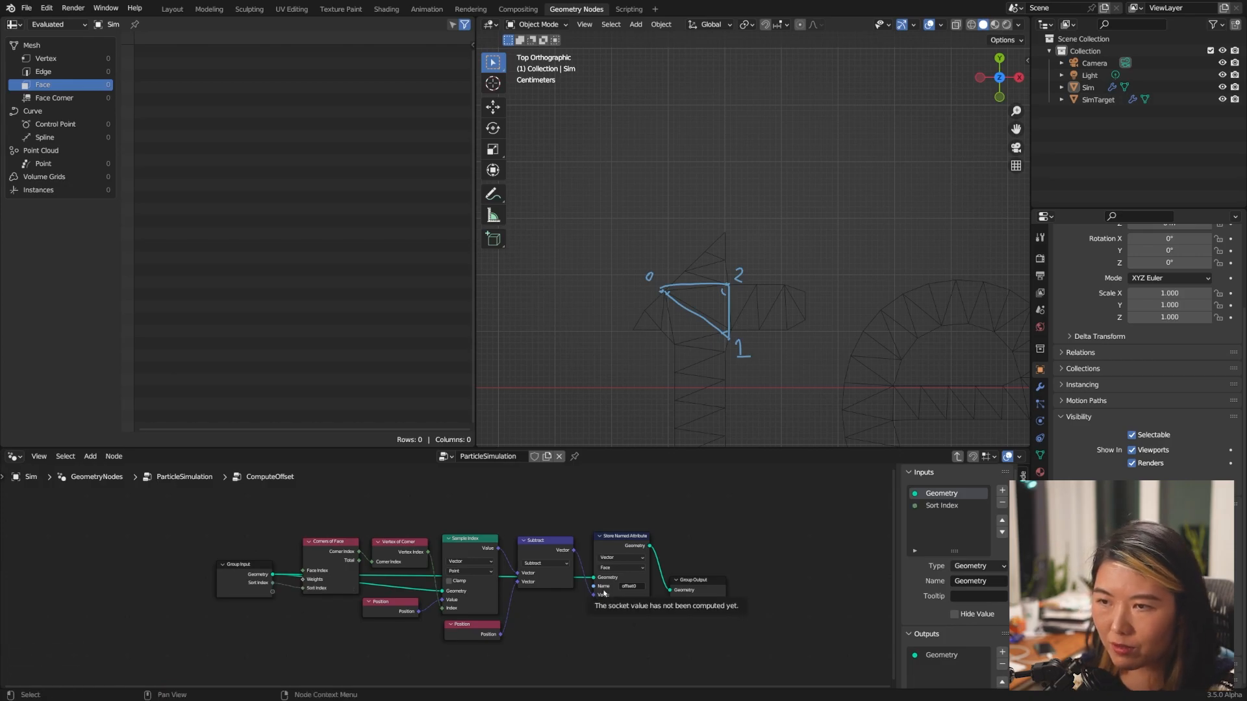
drag(595, 588, 278, 592)
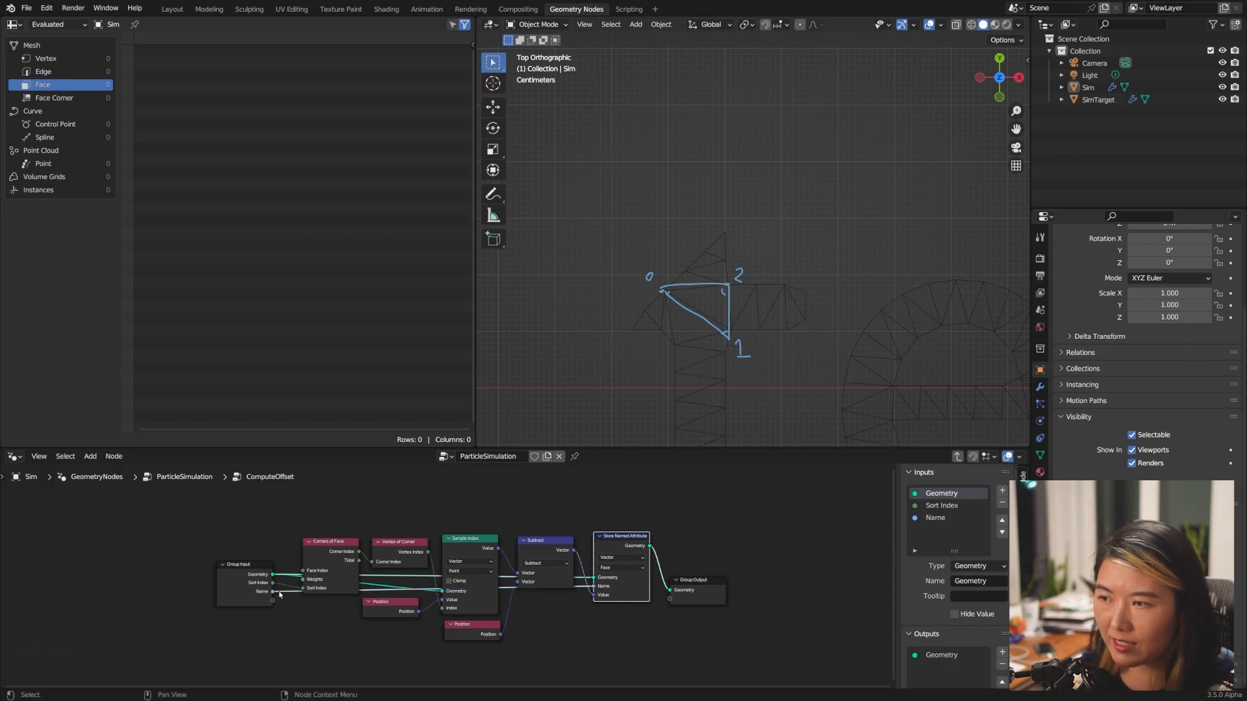
key(Tab)
- Duplicate the ComputeOffset node twice and chain the three copies in series before the Viewer
click(369, 550)
key(shift+d)
click(444, 546)
click(457, 546)
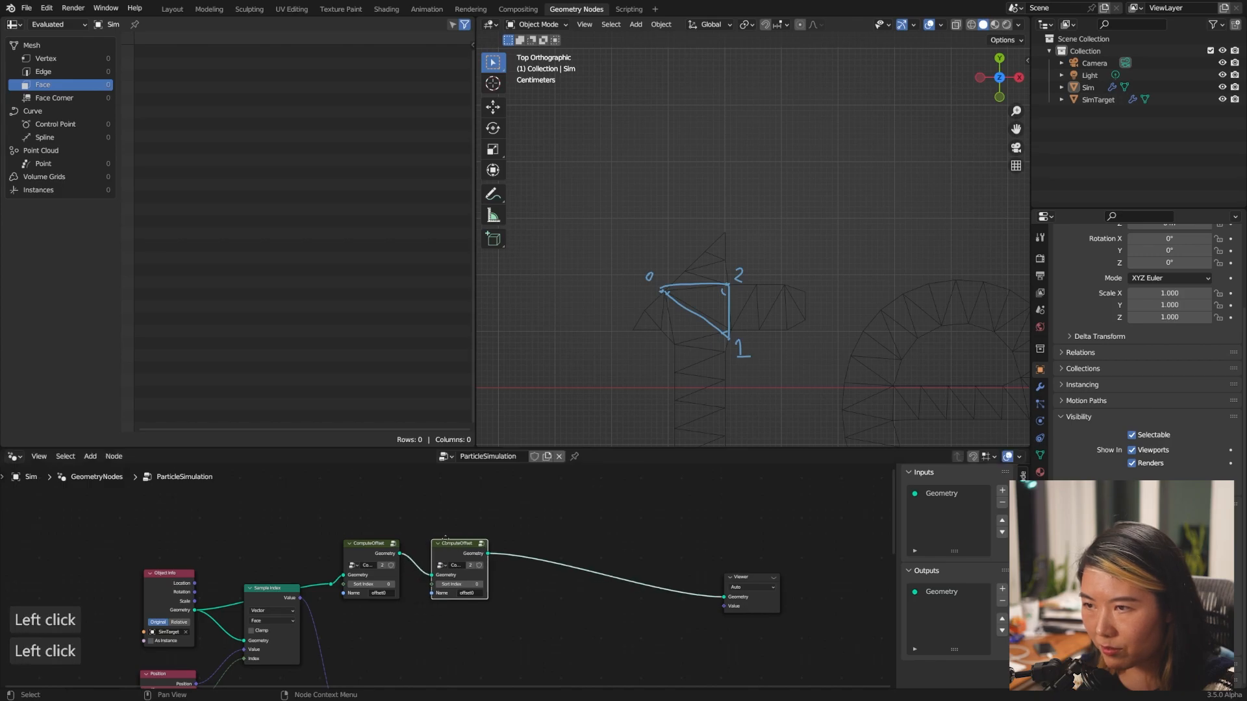
key(shift+d)
click(558, 554)
drag(545, 552, 534, 554)
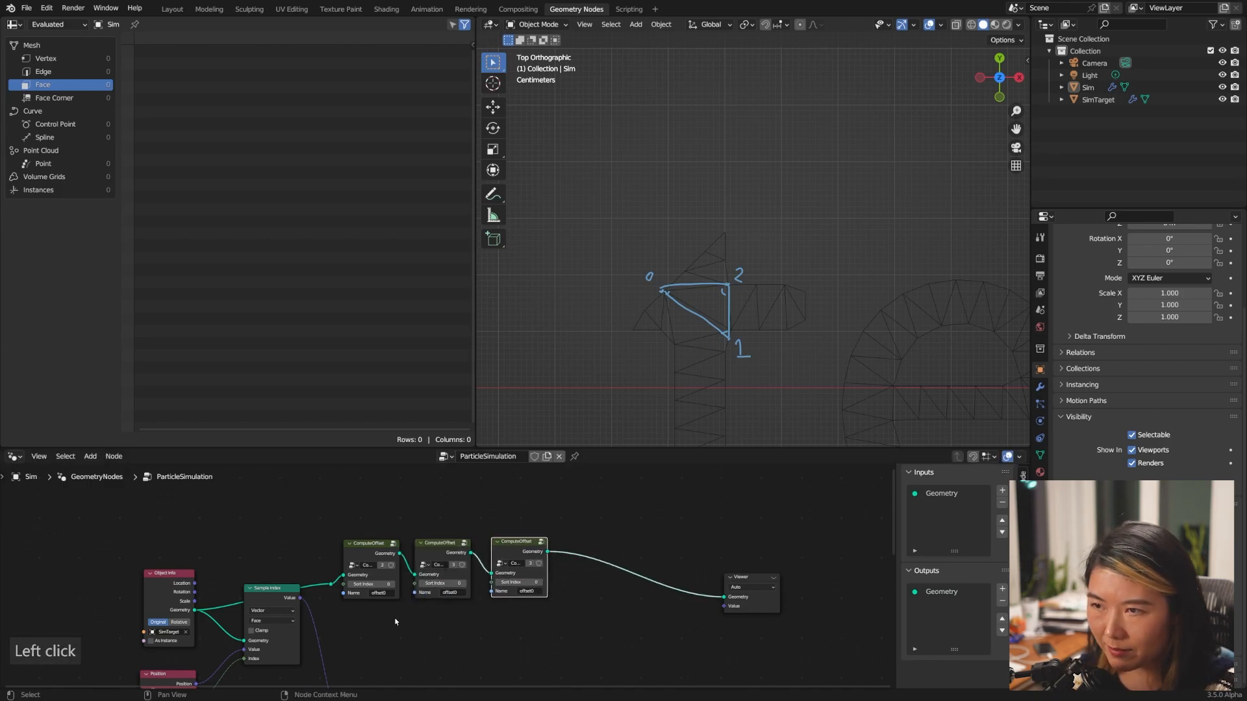
- Set the second ComputeOffset node's Sort Index to 1 and its Name to offset1
click(465, 585)
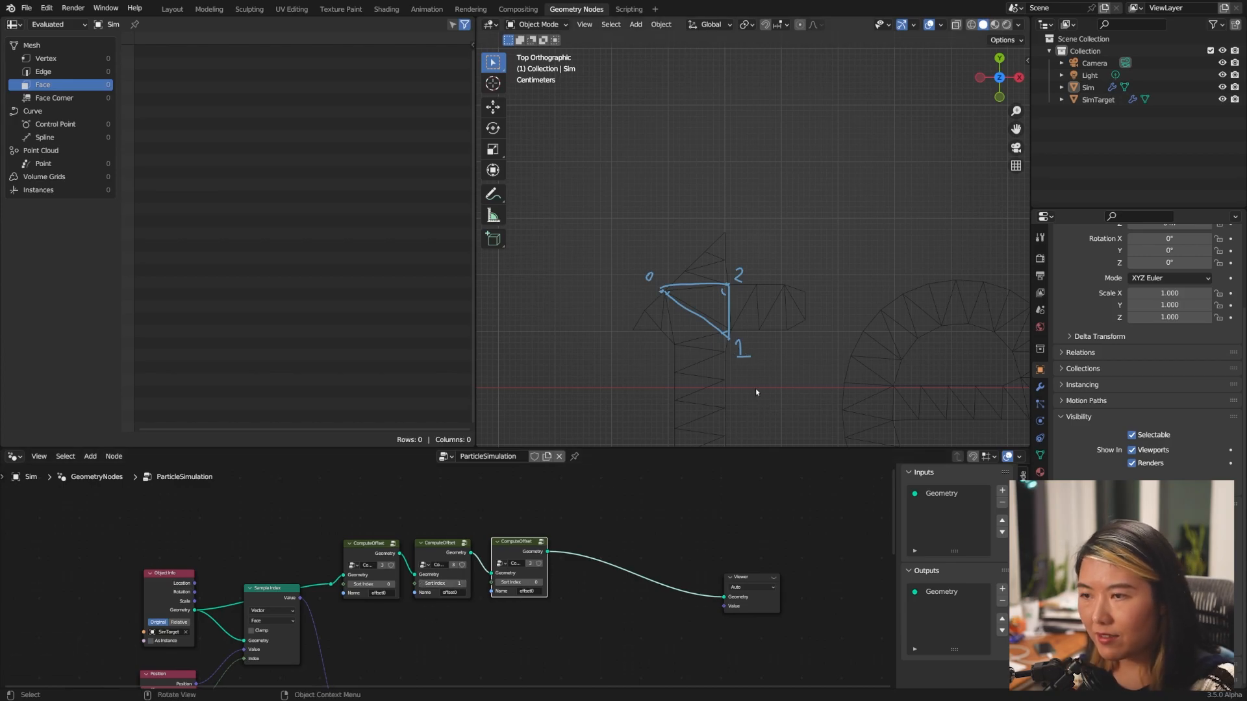
click(464, 593)
key(Right)
key(BackSpace)
text(1)
key(Return)
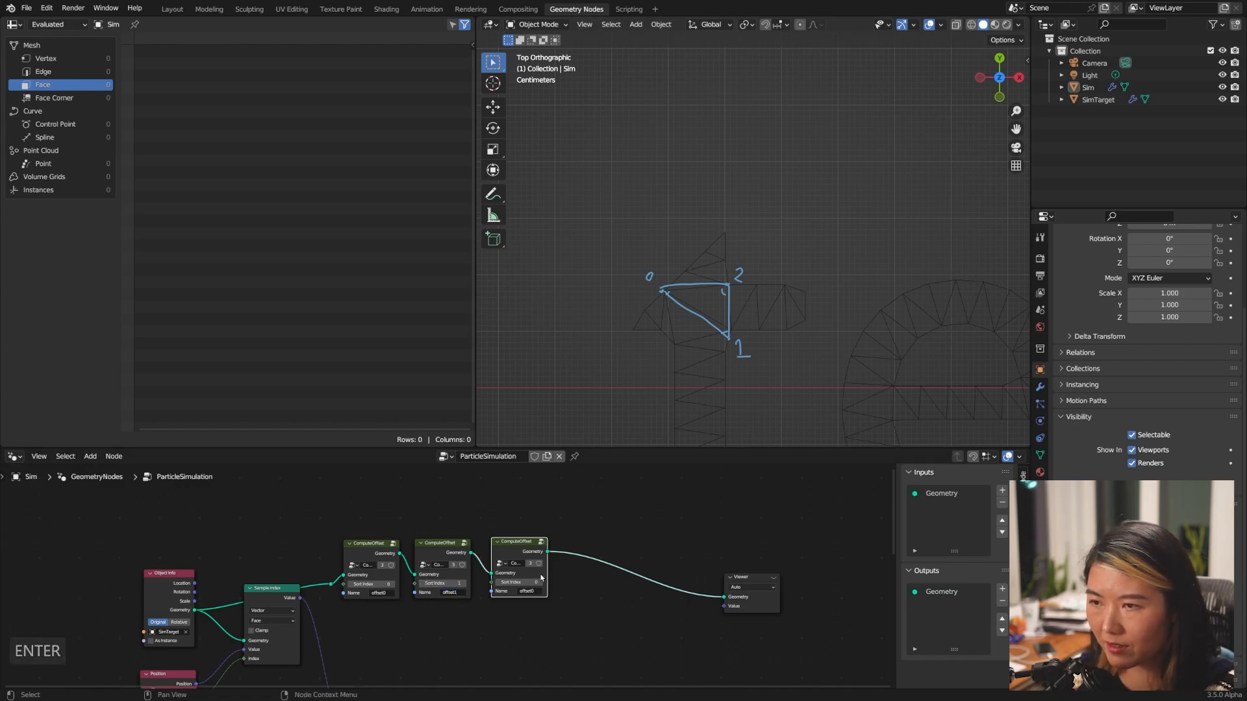
- Set the third ComputeOffset node's Name to offset2 and its Sort Index to 2
click(537, 591)
key(Right)
key(BackSpace)
text(2)
key(Return)
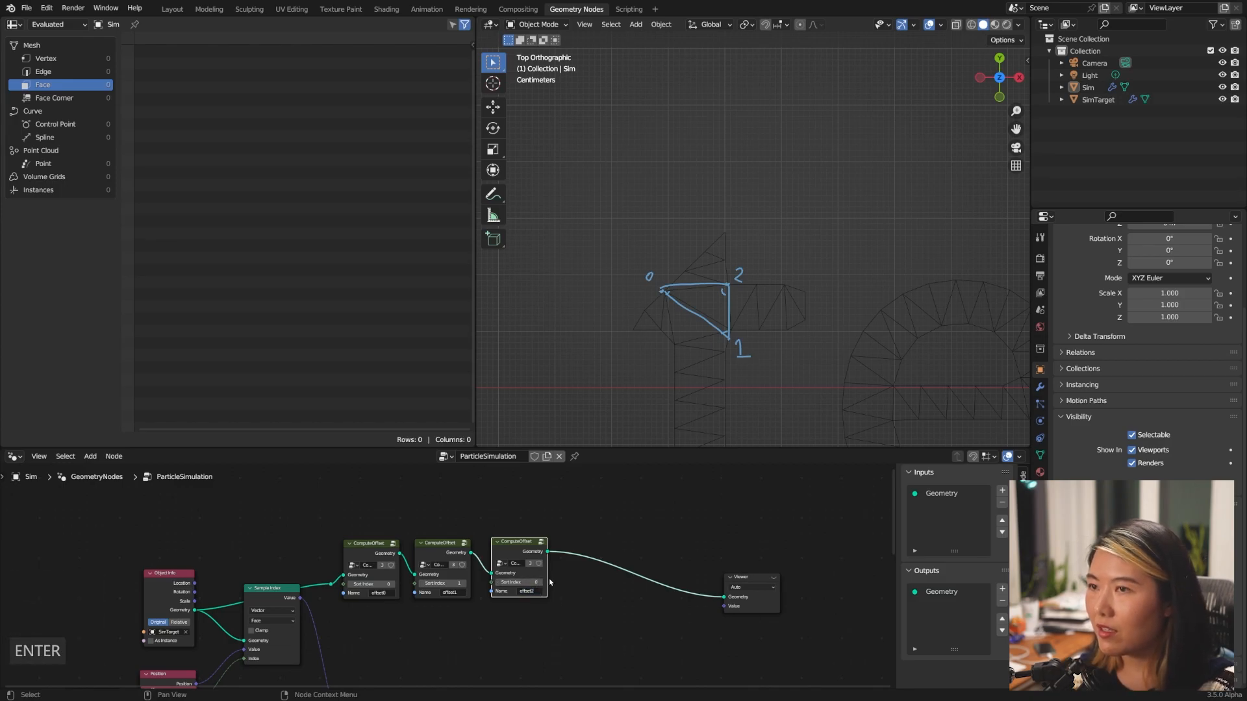
click(541, 582)
click(541, 582)
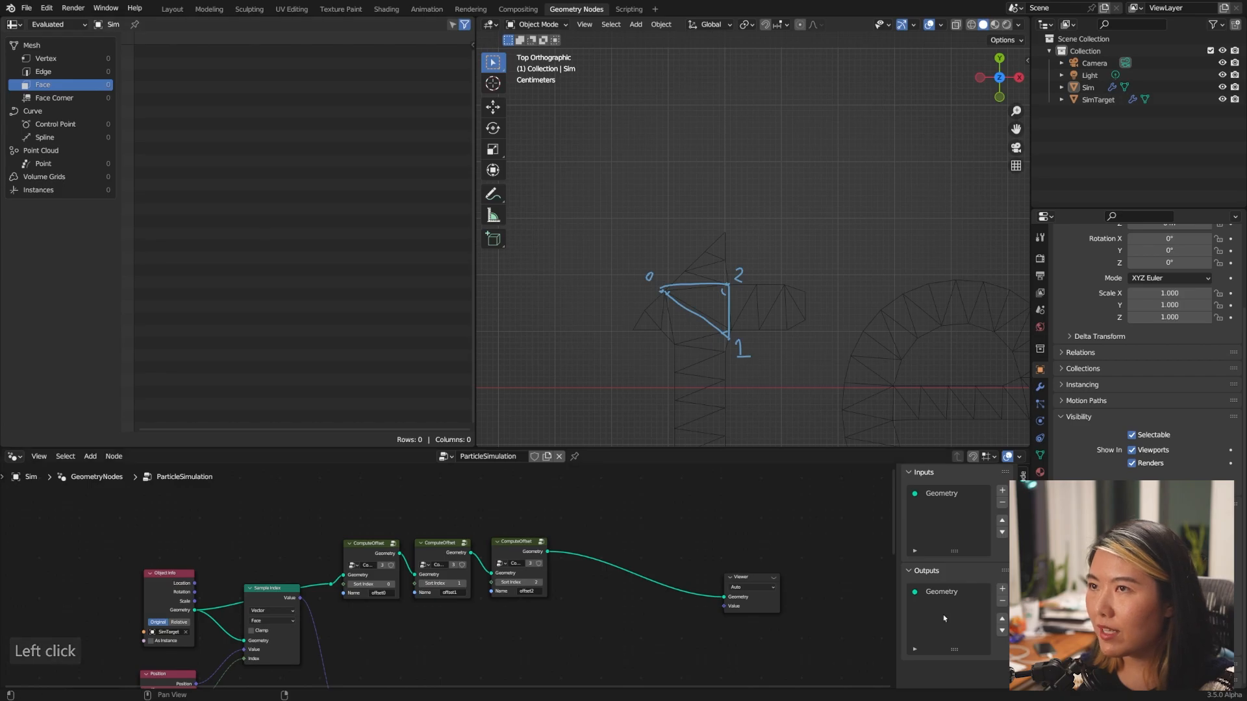
- Reactivate the Viewer node and widen the spreadsheet to examine the stored offset attributes per face
click(752, 596)
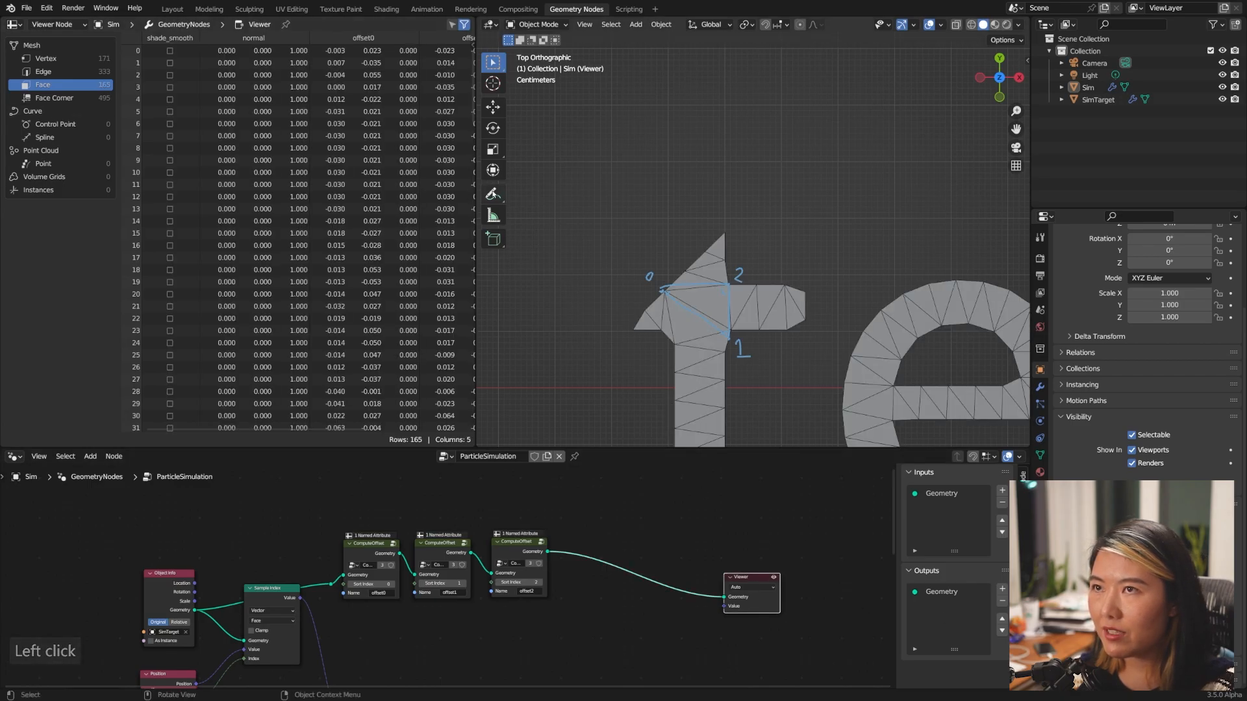
drag(478, 215, 733, 226)
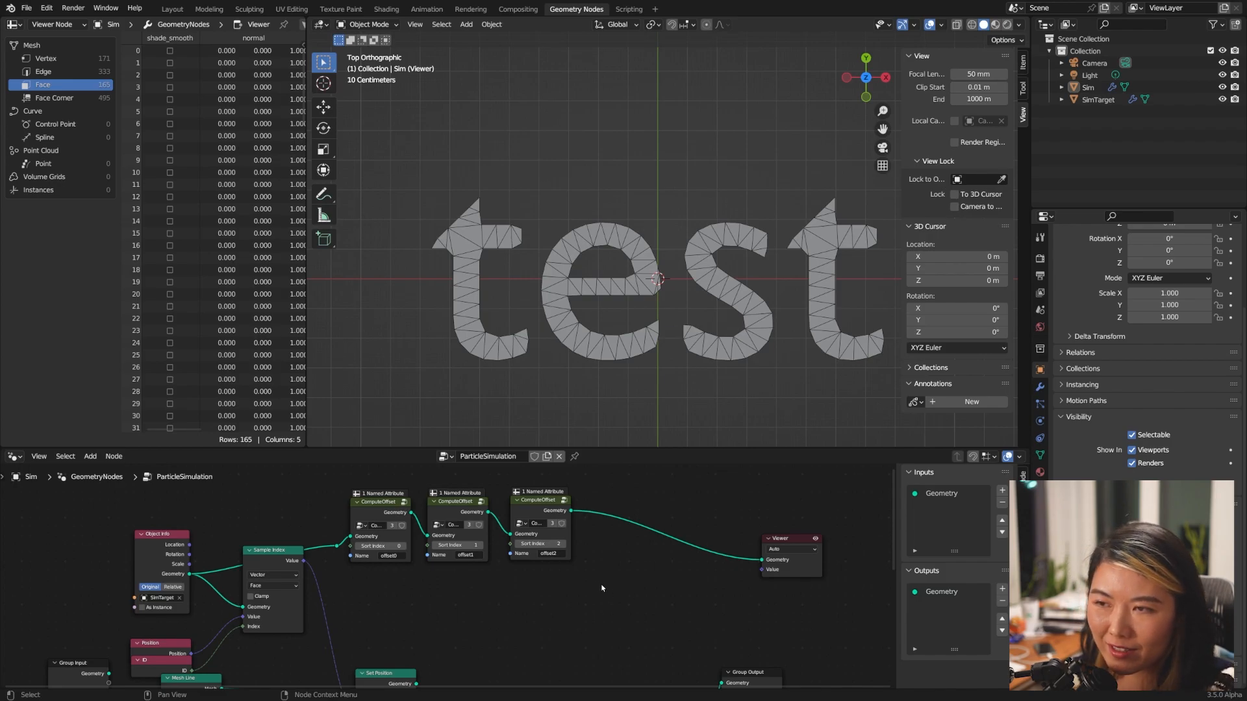
- Preview the Set Position node's output in the Viewer
click(782, 537)
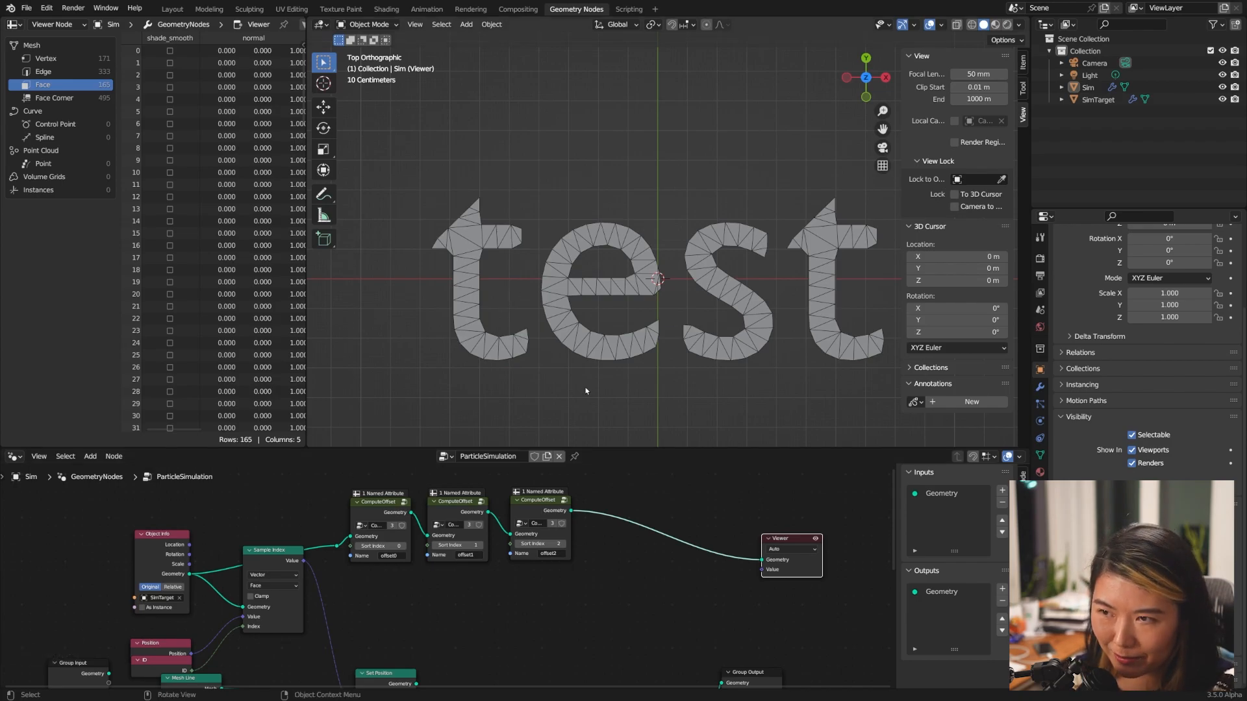
click(542, 630)
shift+middle_drag(542, 630, 543, 563)
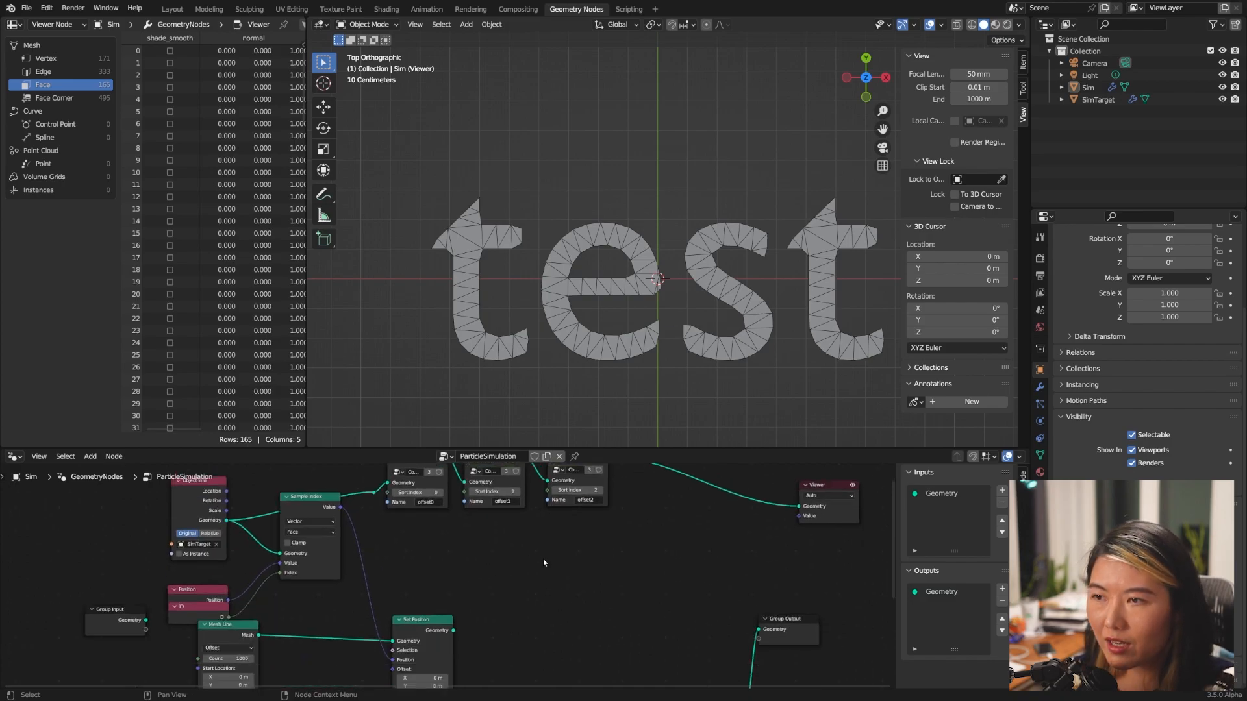
click(435, 622)
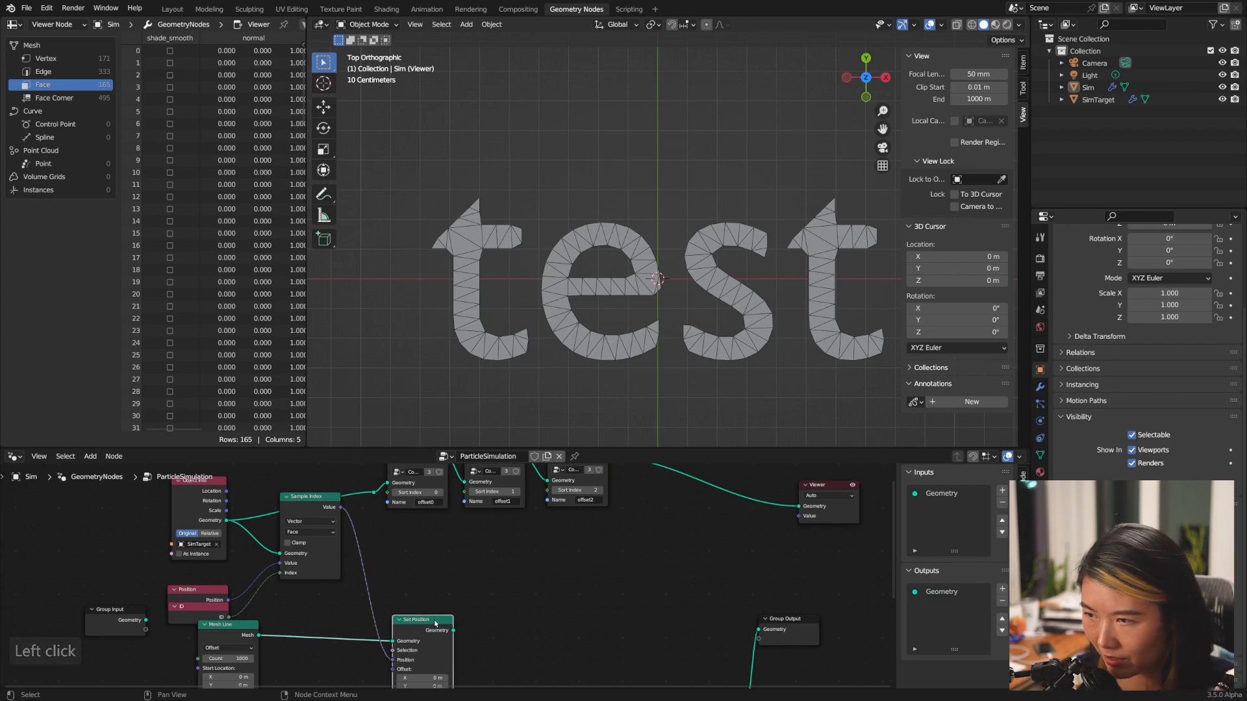
ctrl+shift+click(435, 622)
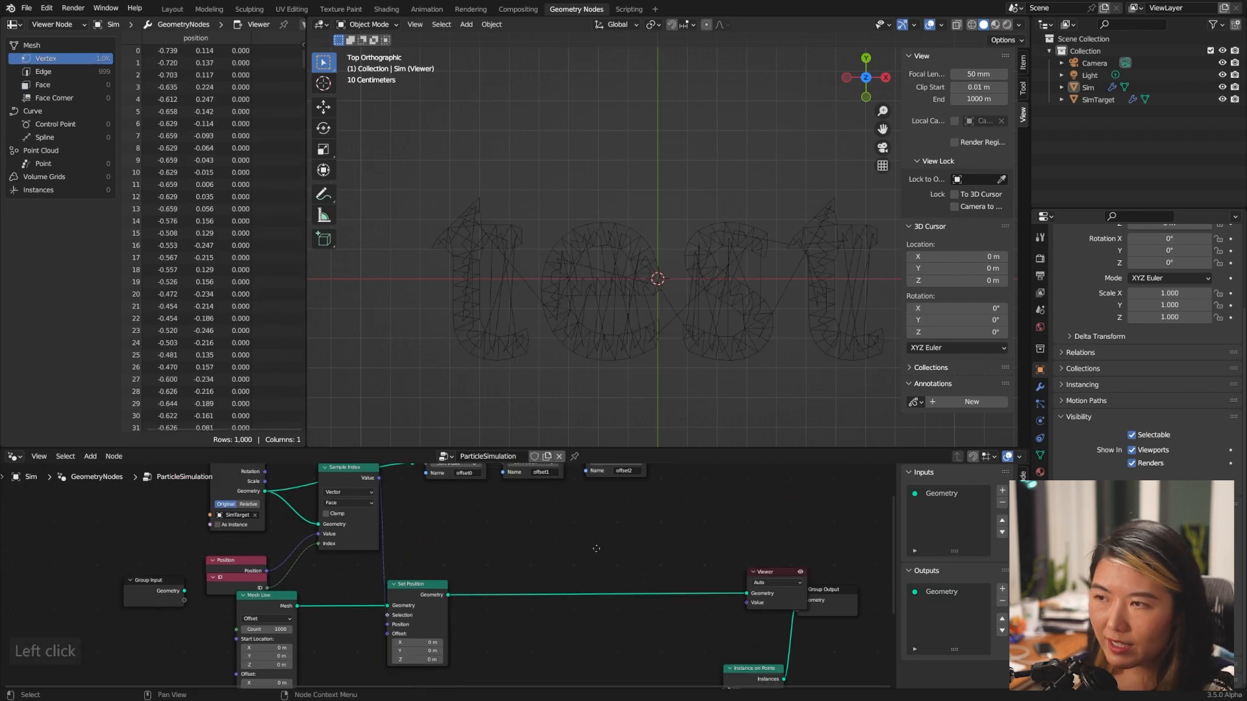
- Add a Sample Index node after the Set Position node
middle_drag(595, 550, 593, 589)
scroll(591, 591, down, 1)
key(shift+a)
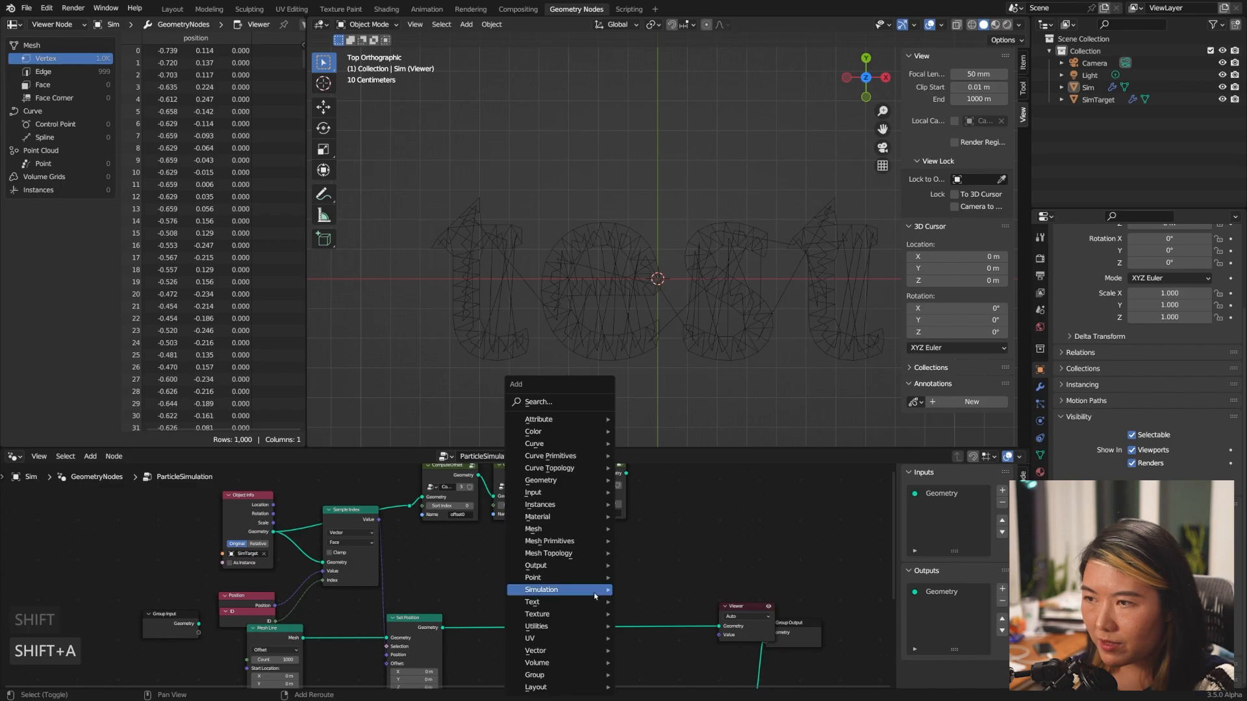
text(samp)
key(Down)
key(Return)
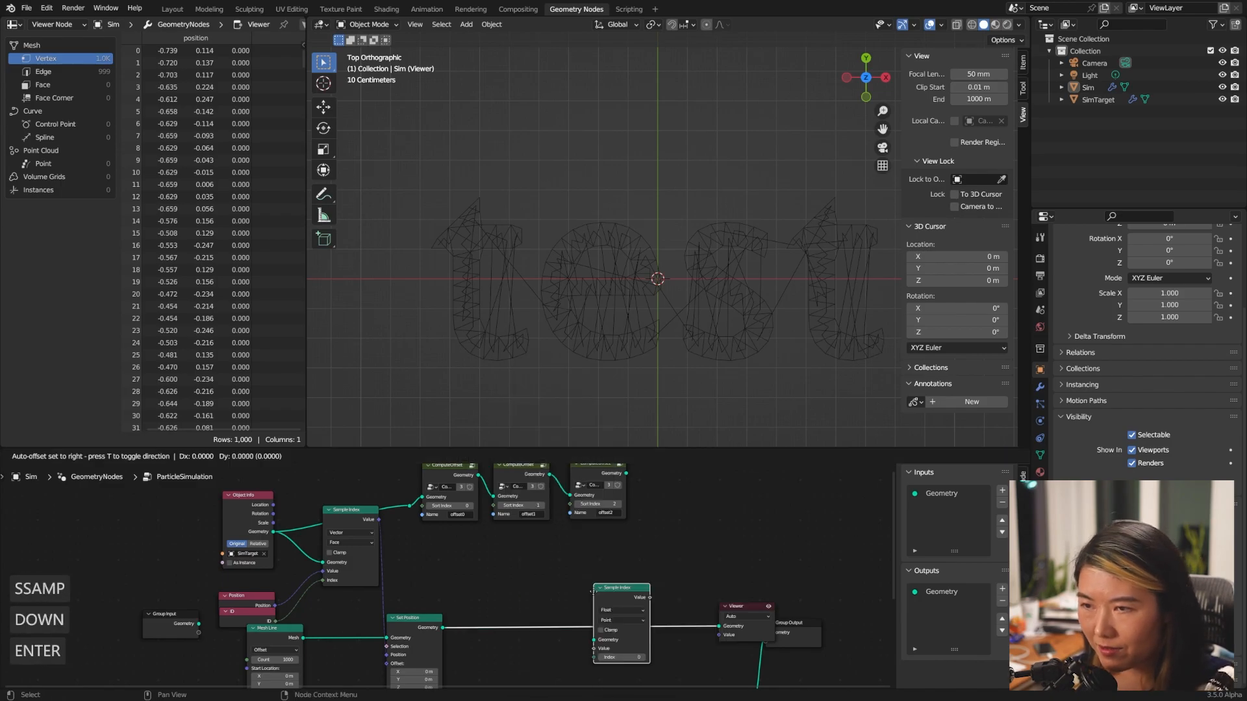
click(416, 522)
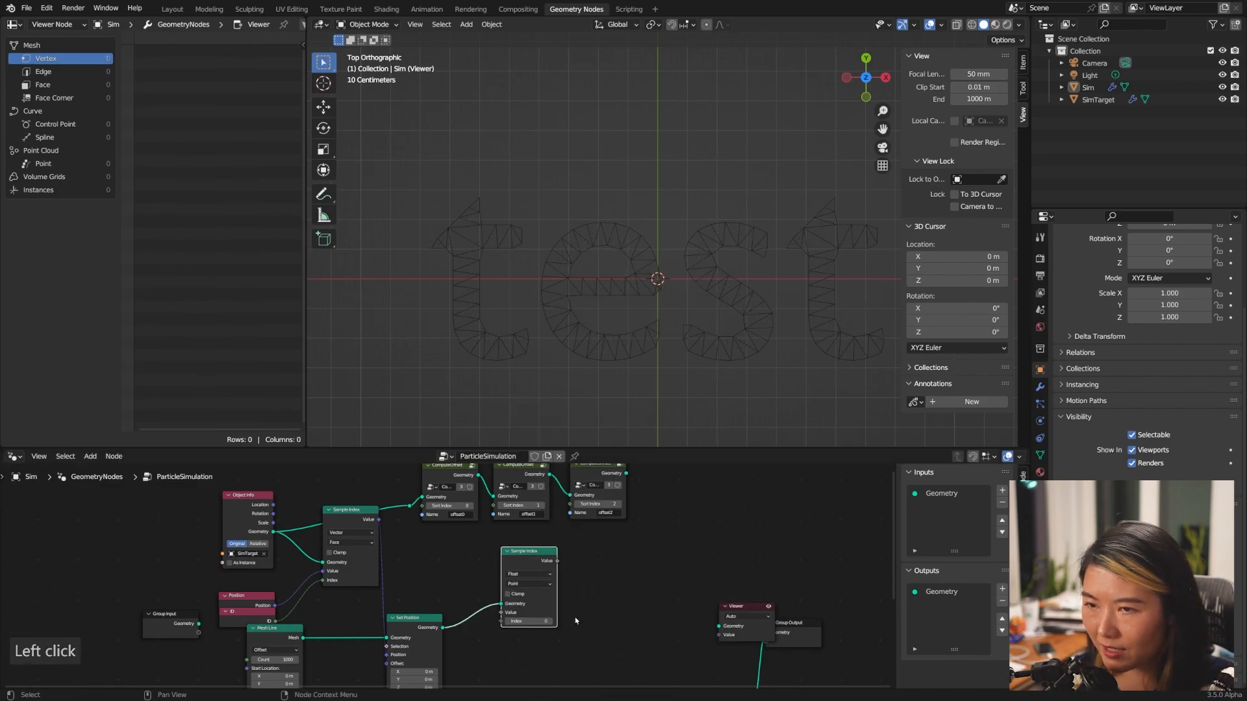
- Connect the last ComputeOffset node's geometry to the new Sample Index node's Geometry input
middle_drag(365, 579, 399, 534)
middle_drag(483, 538, 474, 593)
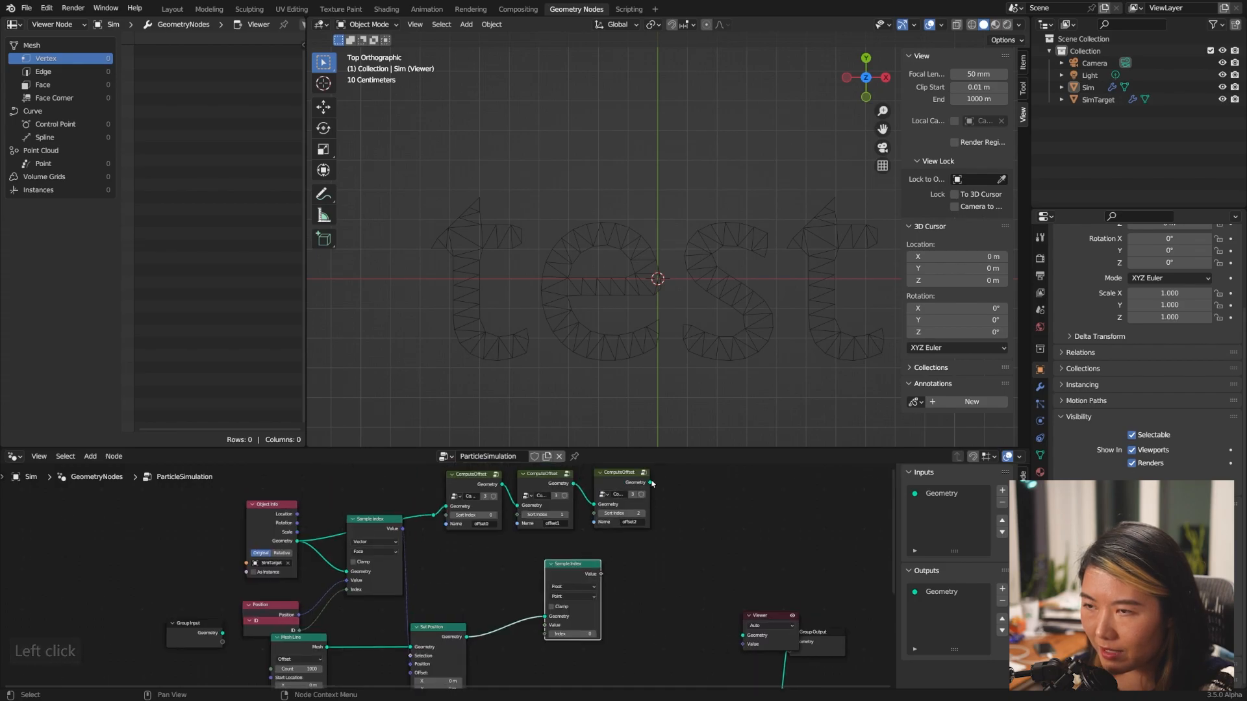
drag(650, 483, 544, 616)
drag(573, 565, 539, 589)
- Add an ID node and connect it to the new Sample Index node's Index input
middle_drag(627, 605, 629, 589)
key(shift+a)
text(id)
key(Return)
click(453, 582)
drag(546, 559, 566, 549)
drag(497, 591, 540, 616)
- Add a Vector Named Attribute node named offset0 and feed its attribute into the new Sample Index node's Value input
key(shift+a)
text(snam)
key(Return)
click(443, 533)
click(483, 570)
key(Escape)
click(480, 560)
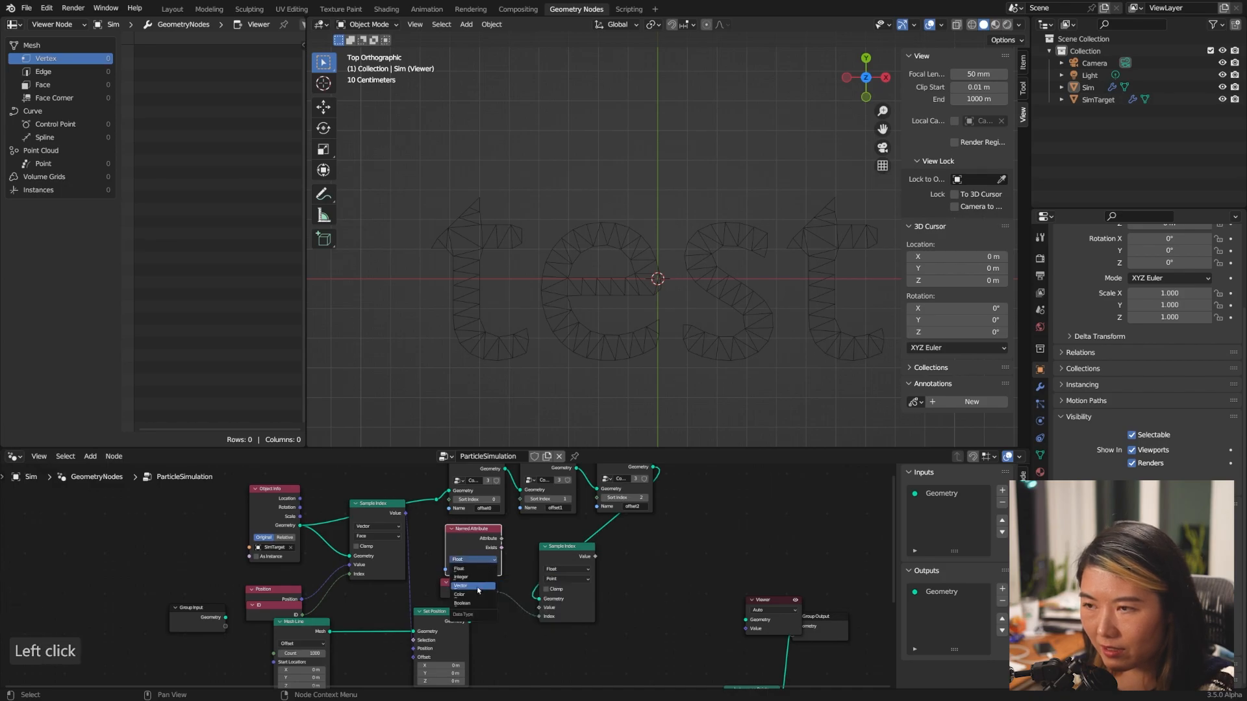
click(475, 589)
click(482, 570)
text(offset0)
key(Return)
key(Delete)
- Add a Store Named Attribute node fed by Set Position's geometry and the new Sample Index node's value
key(shift+a)
text(sstore)
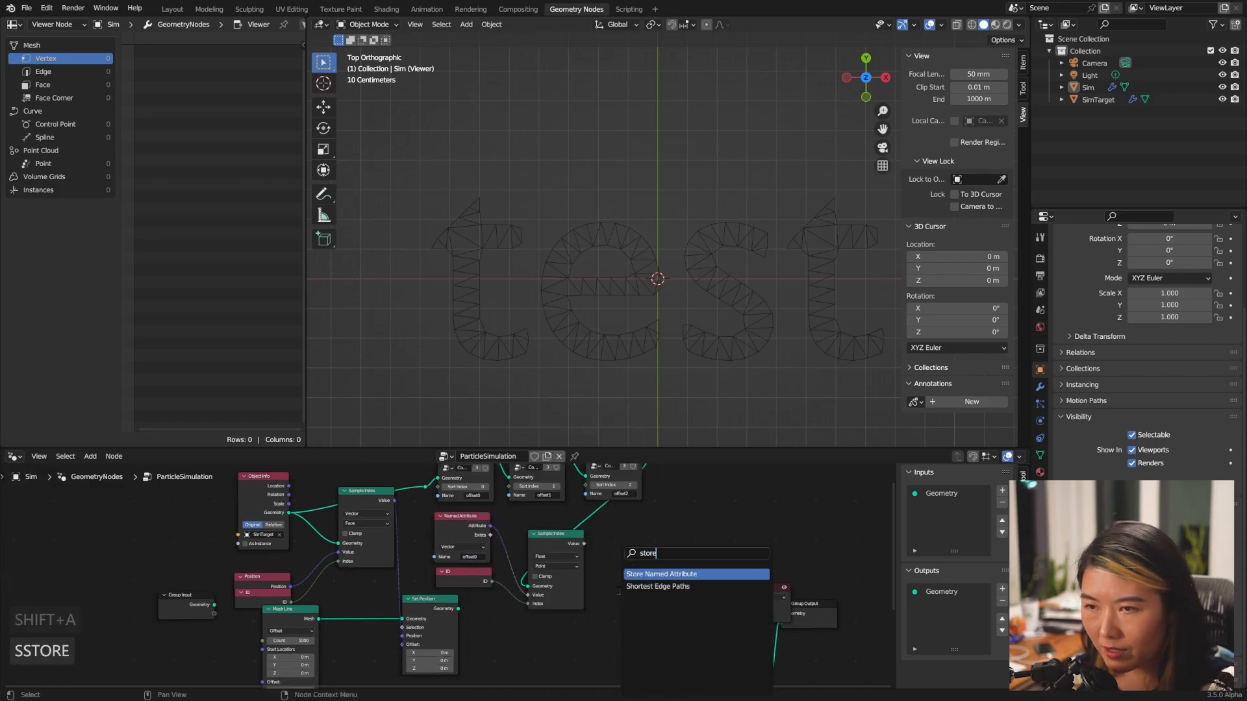
key(Return)
click(602, 586)
drag(458, 609, 602, 624)
drag(584, 546, 602, 641)
drag(558, 537, 544, 532)
- Set the Store Named Attribute node's data type to Vector and reconnect the Sample Index value to it
scroll(584, 619, up, 2)
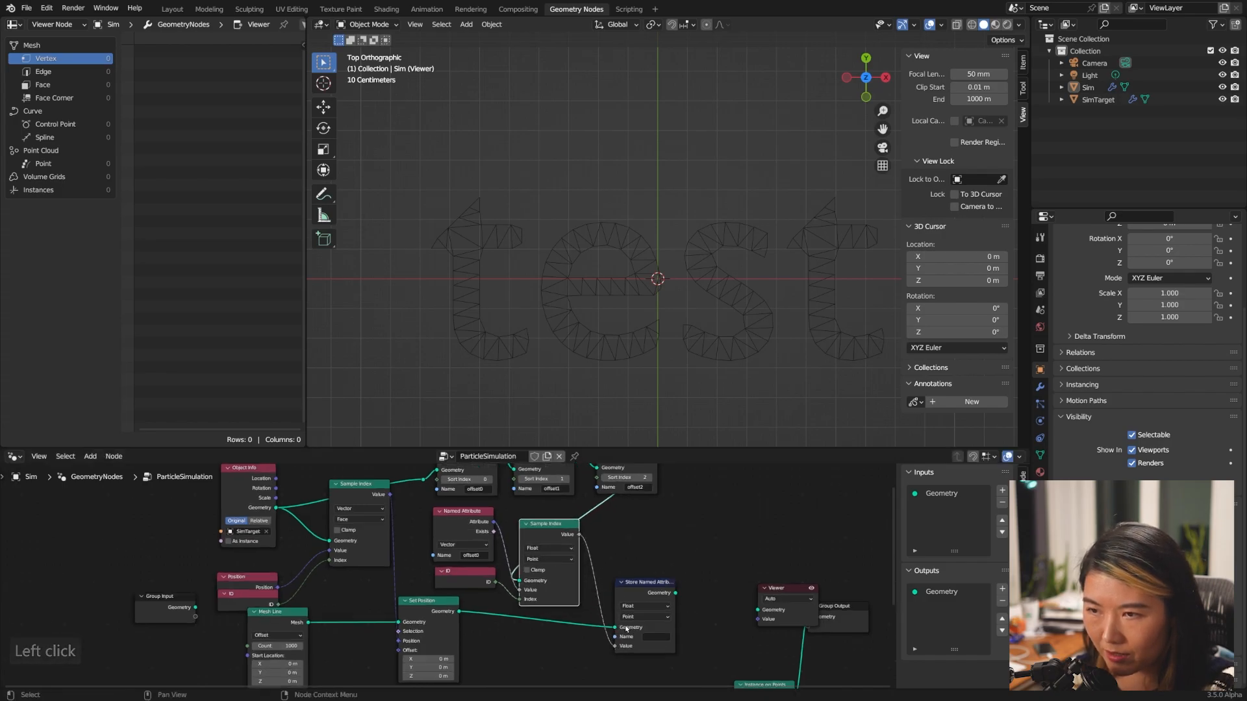
middle_drag(686, 660, 640, 628)
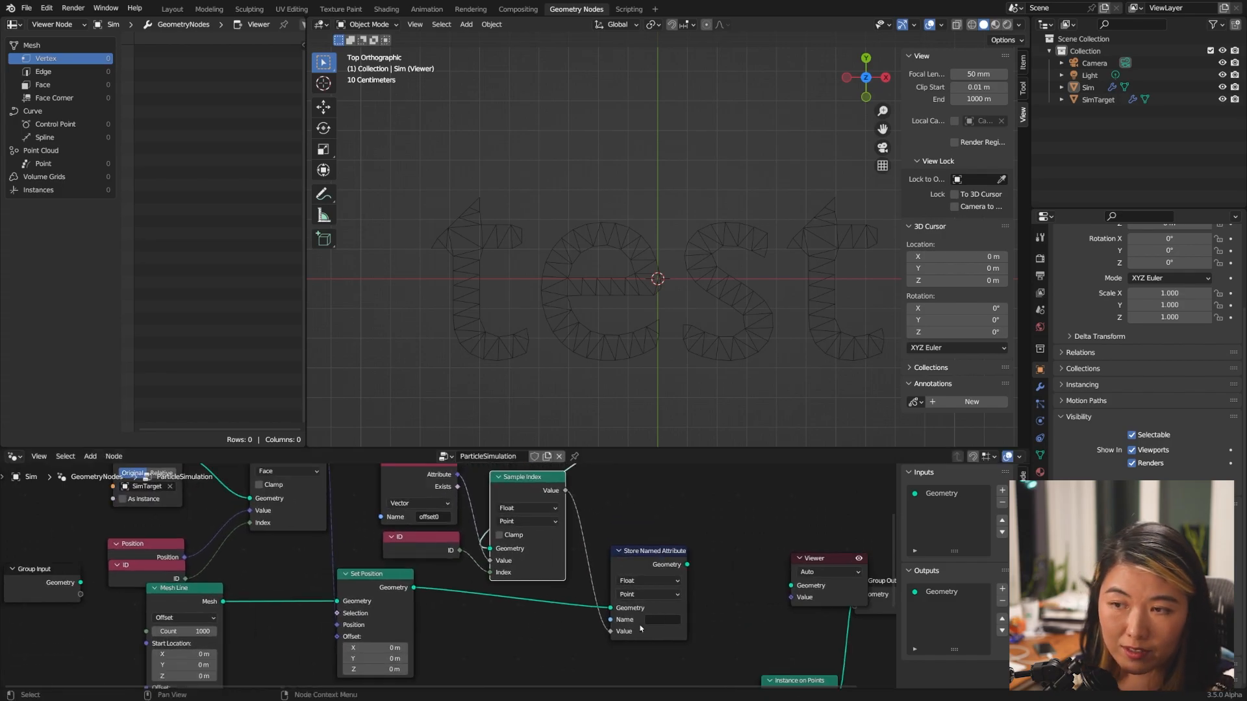
click(637, 582)
click(636, 604)
drag(565, 491, 611, 633)
drag(624, 616, 609, 624)
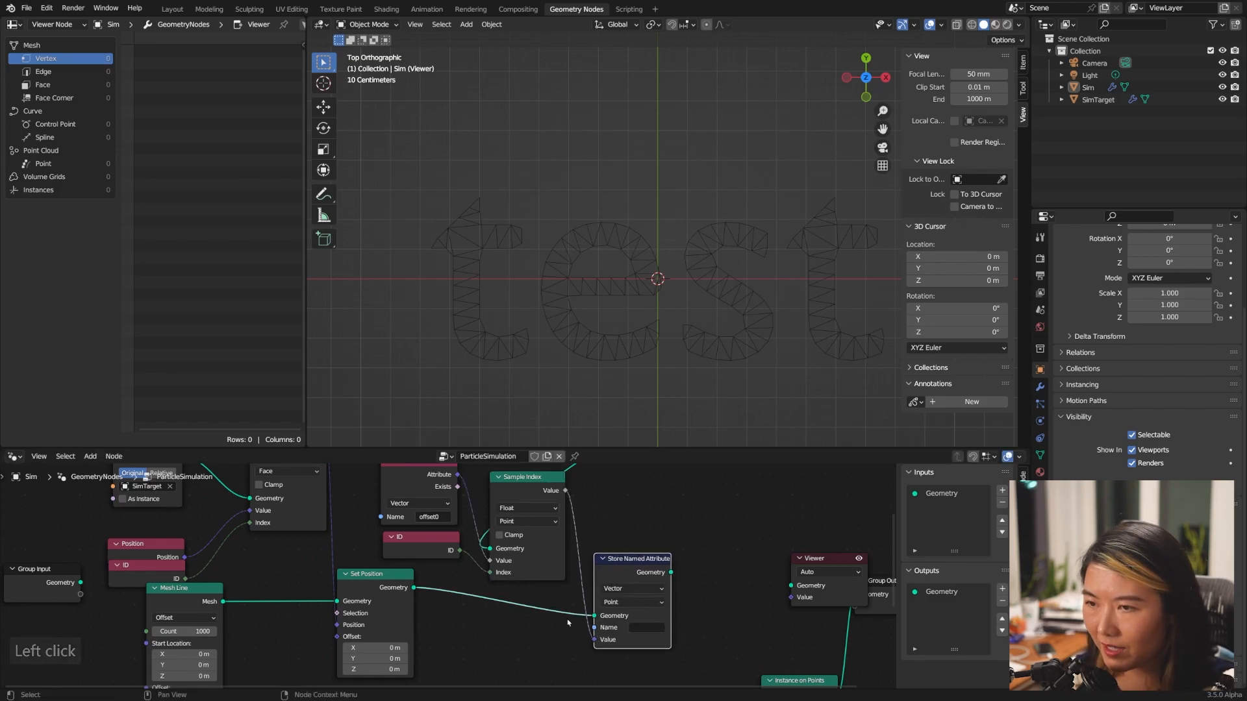
- Set the Store Named Attribute node's Name to offset0
click(640, 635)
text(offset)
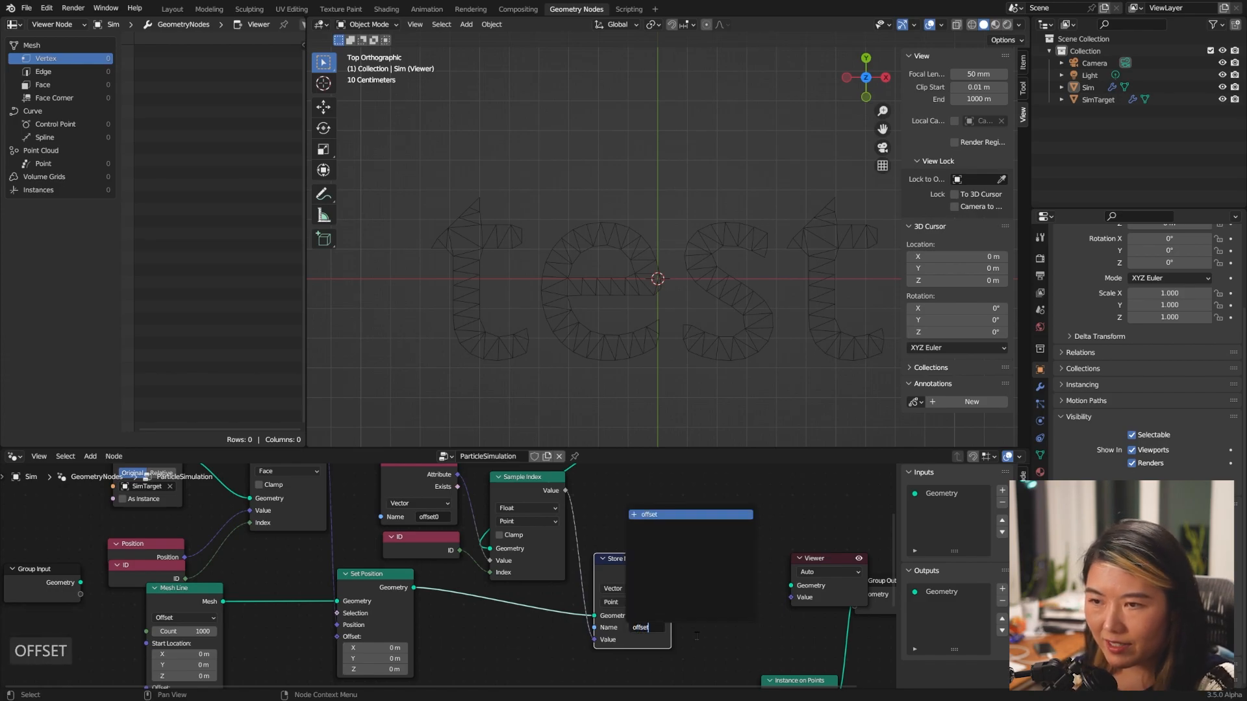
text(0)
key(Return)
scroll(649, 559, down, 2)
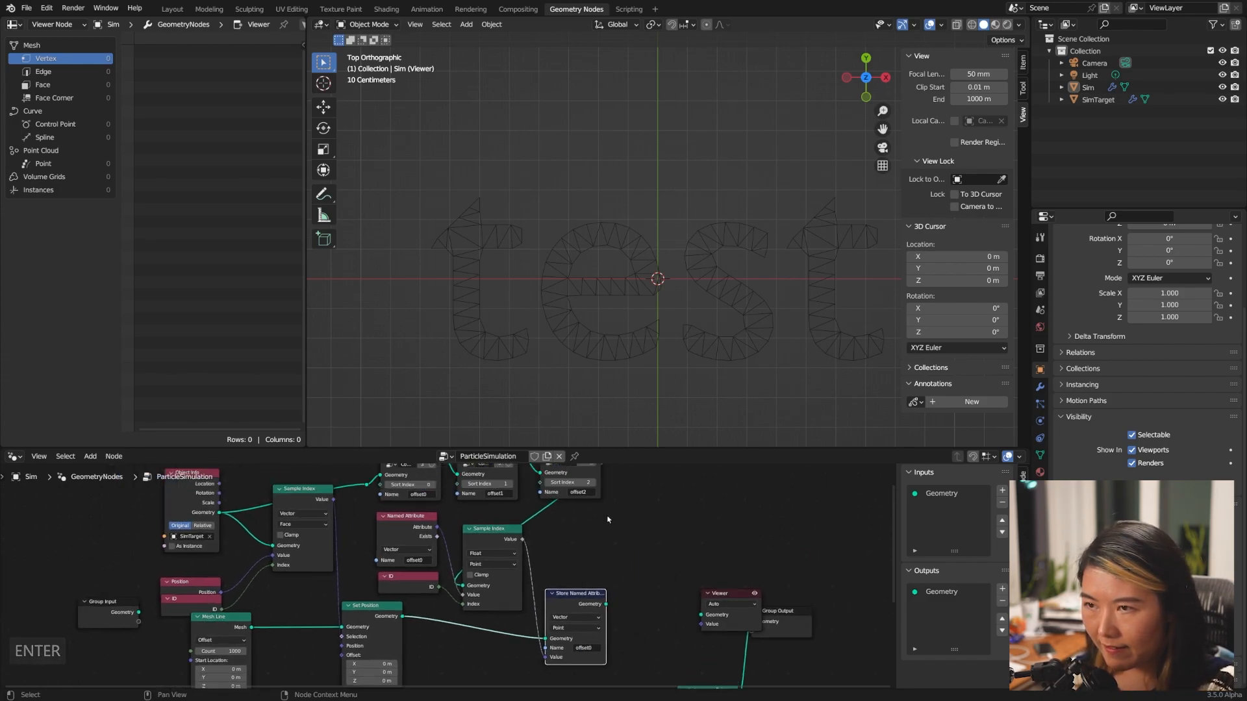
scroll(584, 583, down, 1)
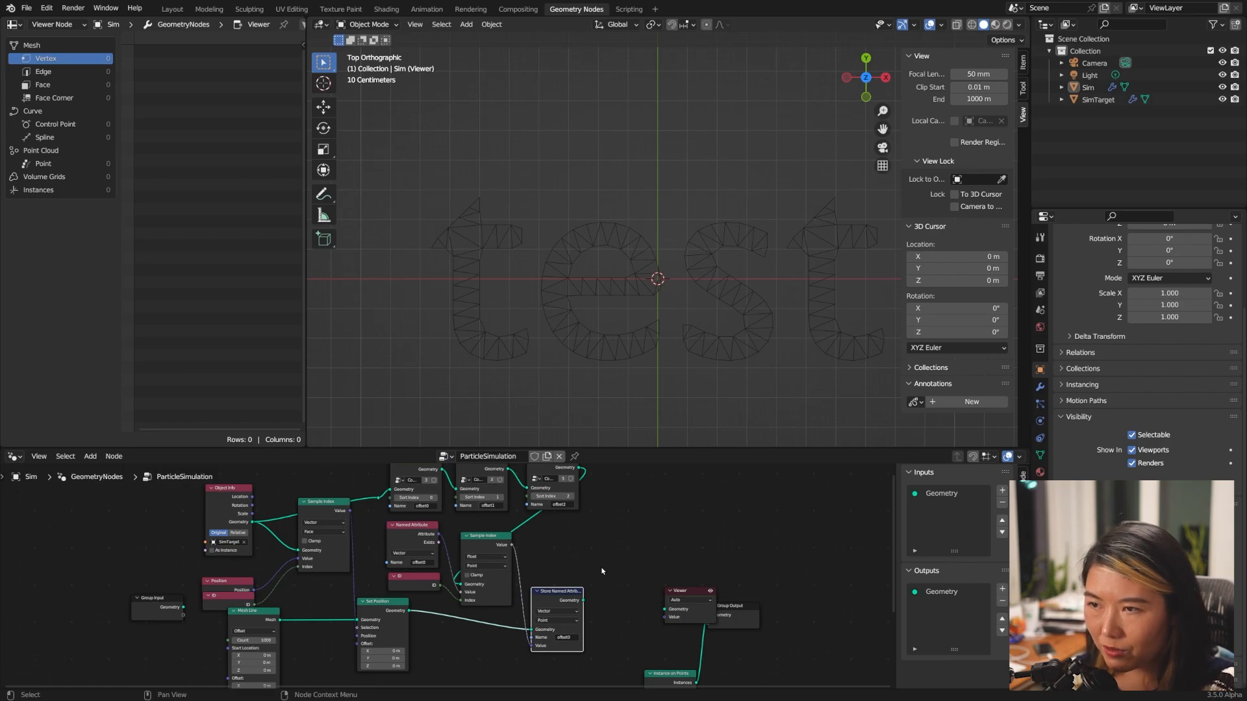
- Group the Named Attribute, ID, Sample Index and Store Named Attribute nodes, then return to the parent tree
drag(384, 520, 588, 656)
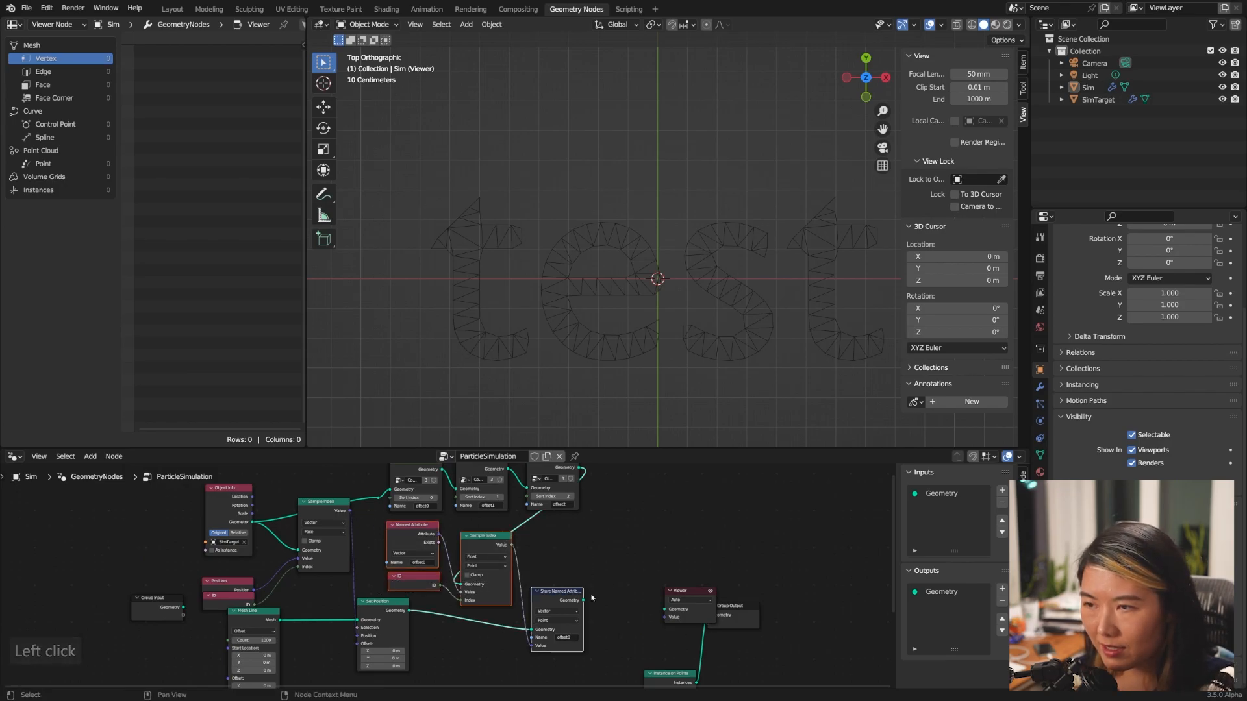
key(ctrl+g)
key(Tab)
click(465, 609)
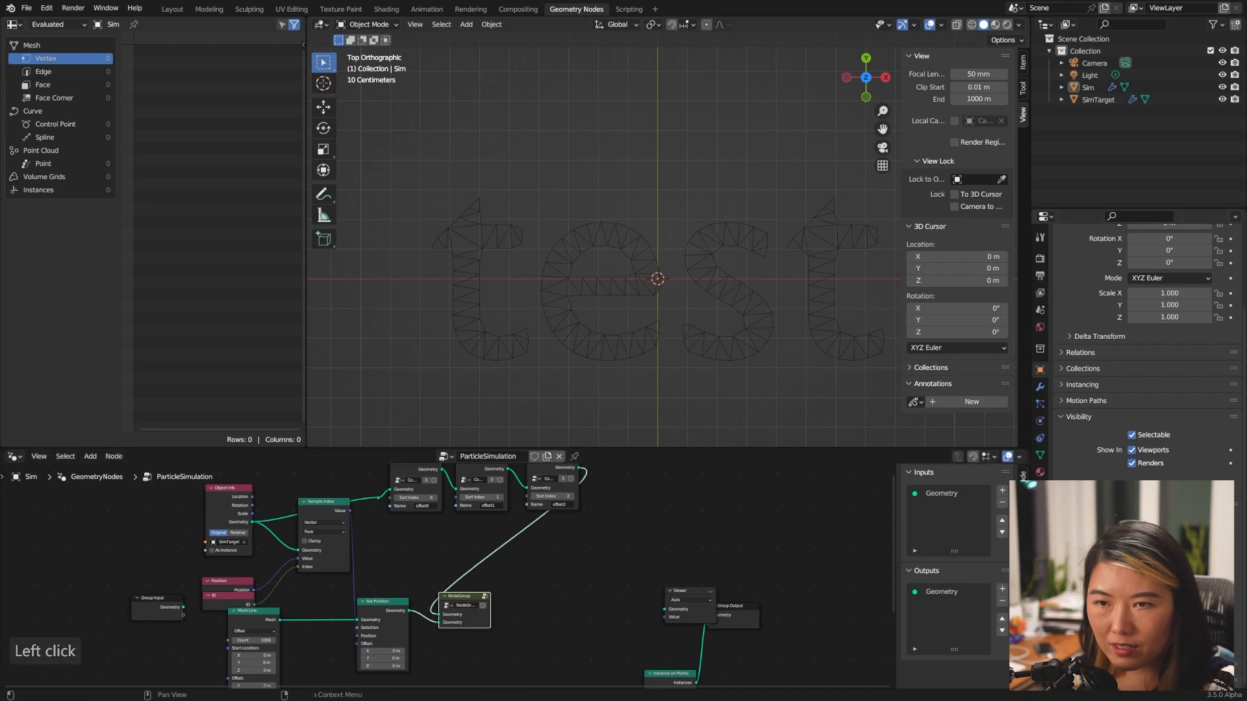
- Rename the new node group to SampleOffset
click(1023, 477)
double_click(955, 559)
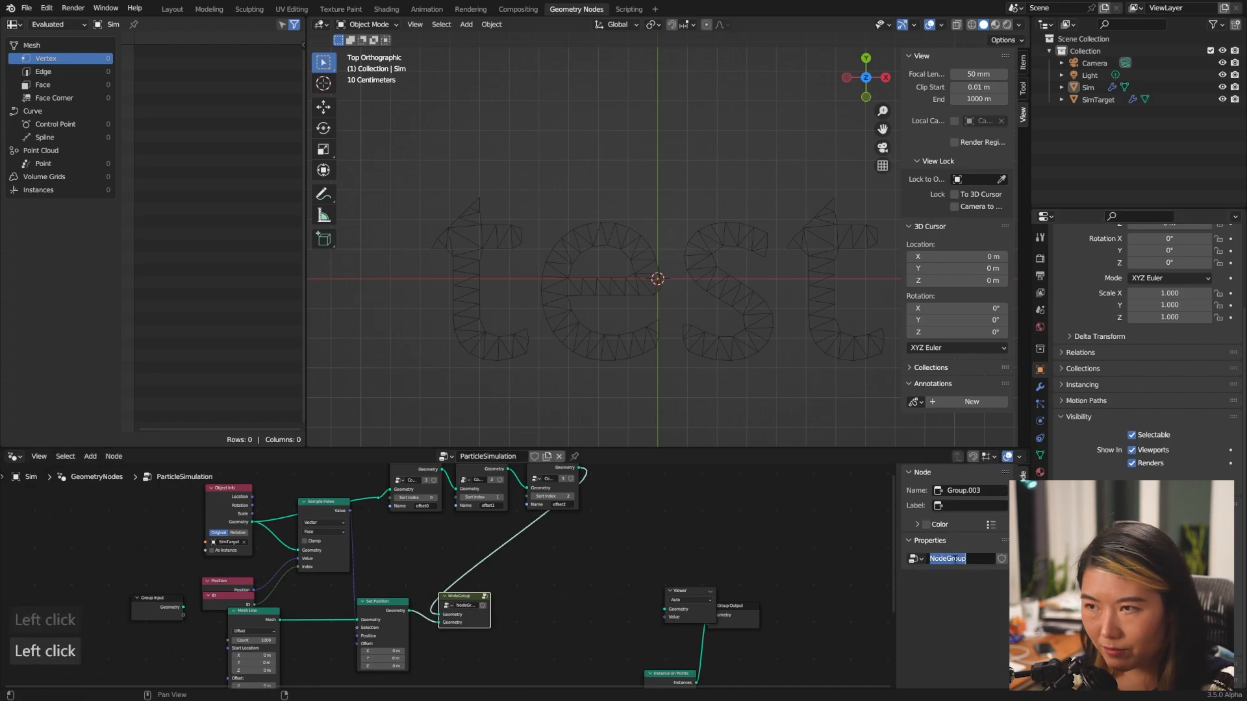
text(SampleOffset)
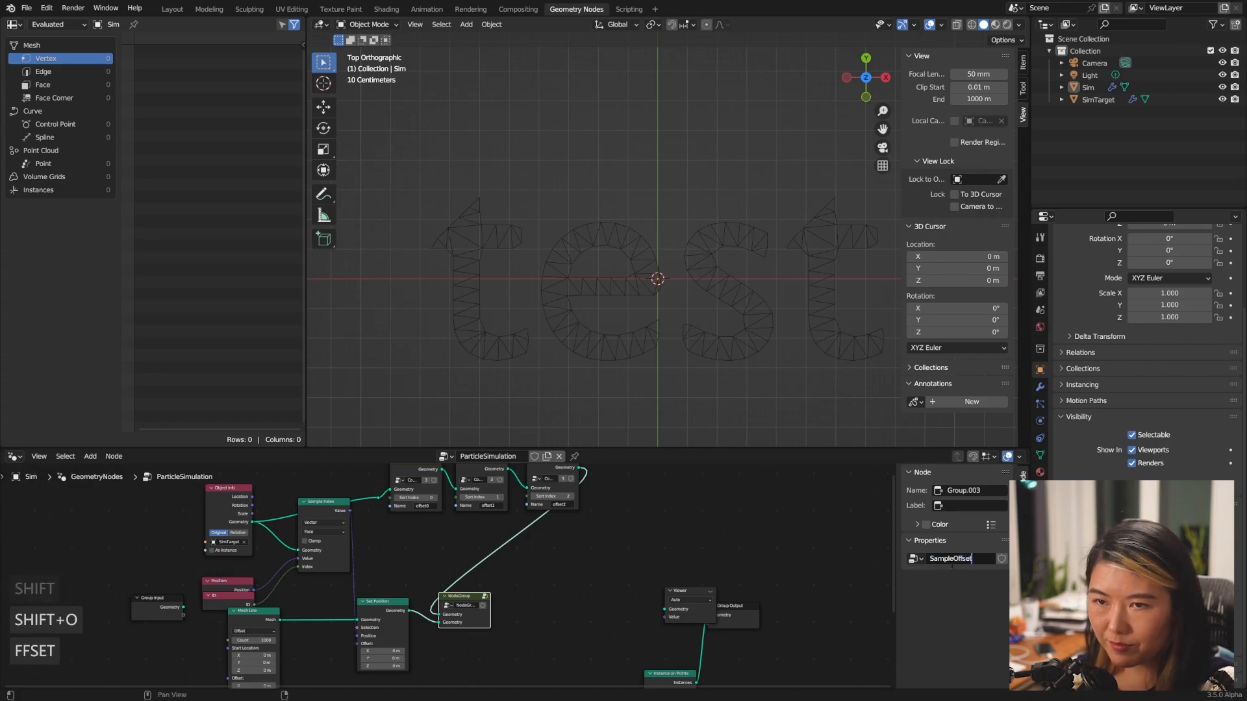
key(Return)
click(564, 567)
- Open the SampleOffset group and rename its first geometry input to From
click(459, 596)
key(Tab)
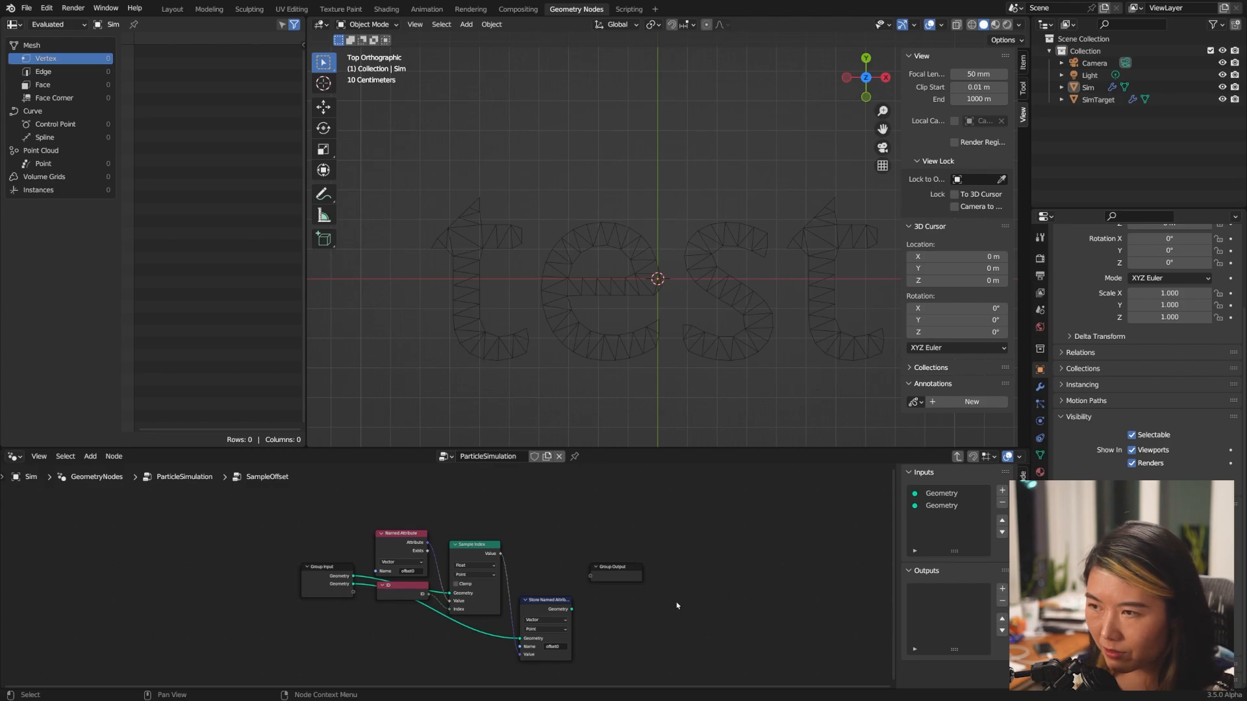
click(941, 493)
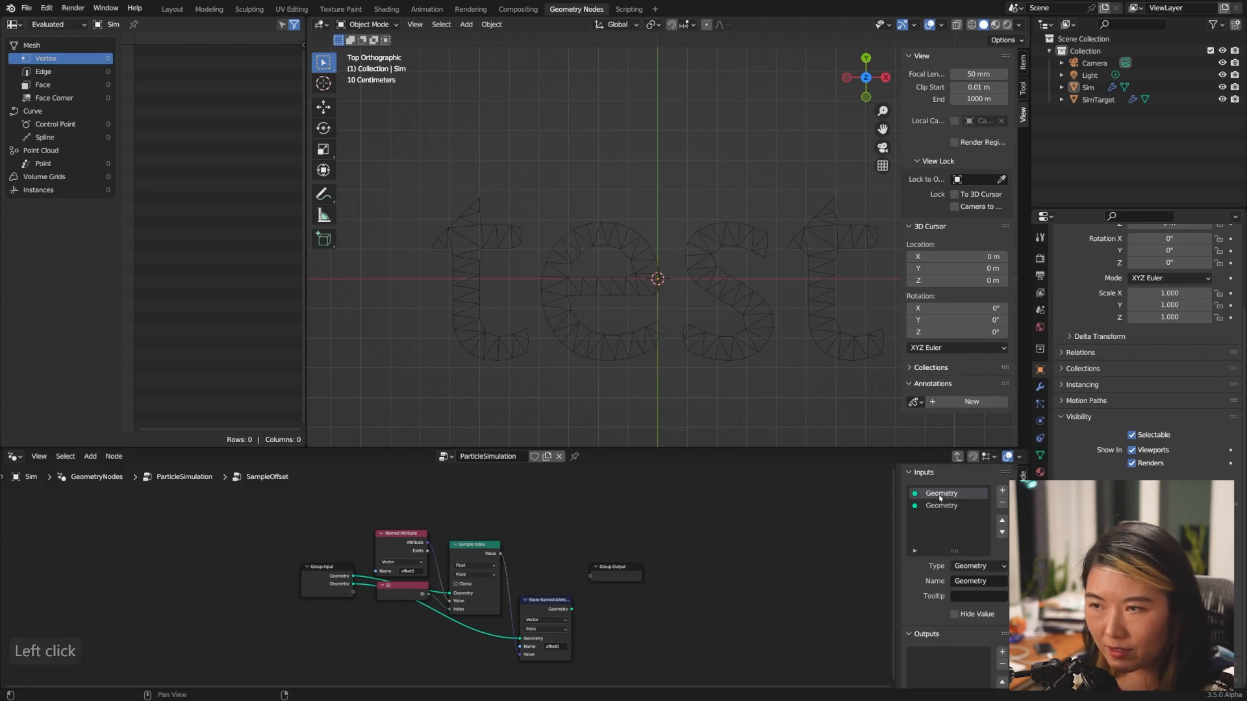
click(968, 580)
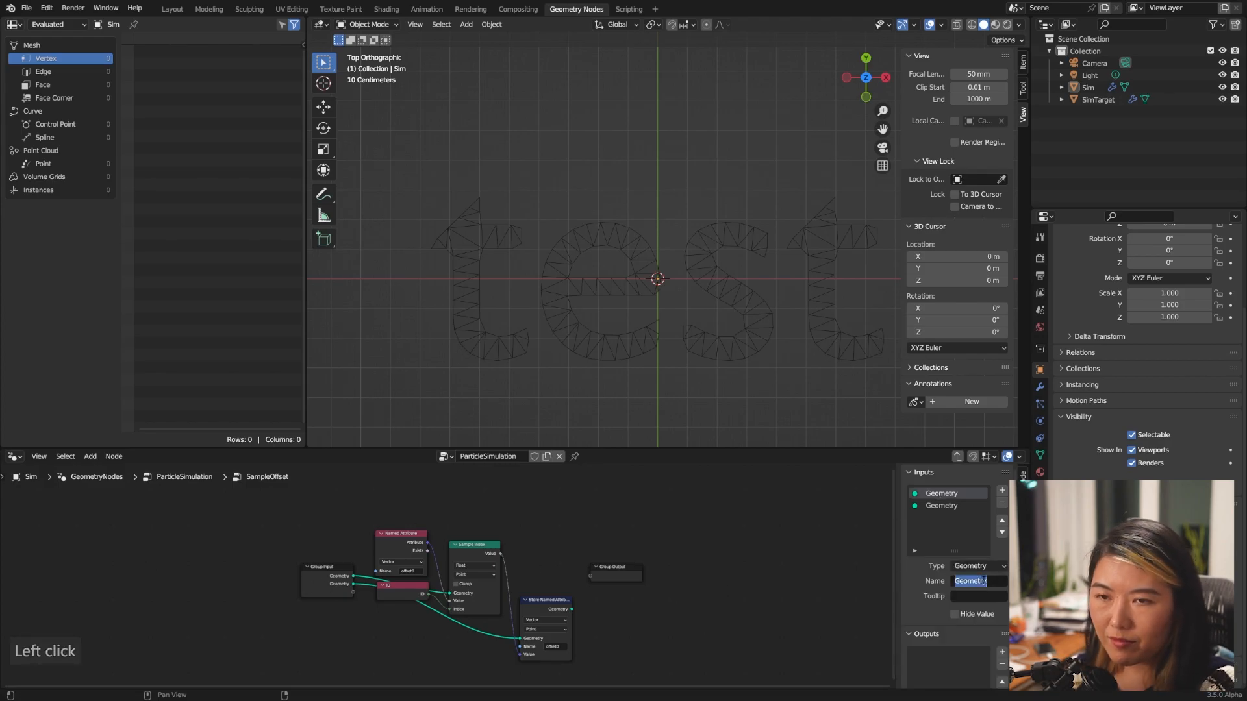
text(From)
key(Return)
click(328, 571)
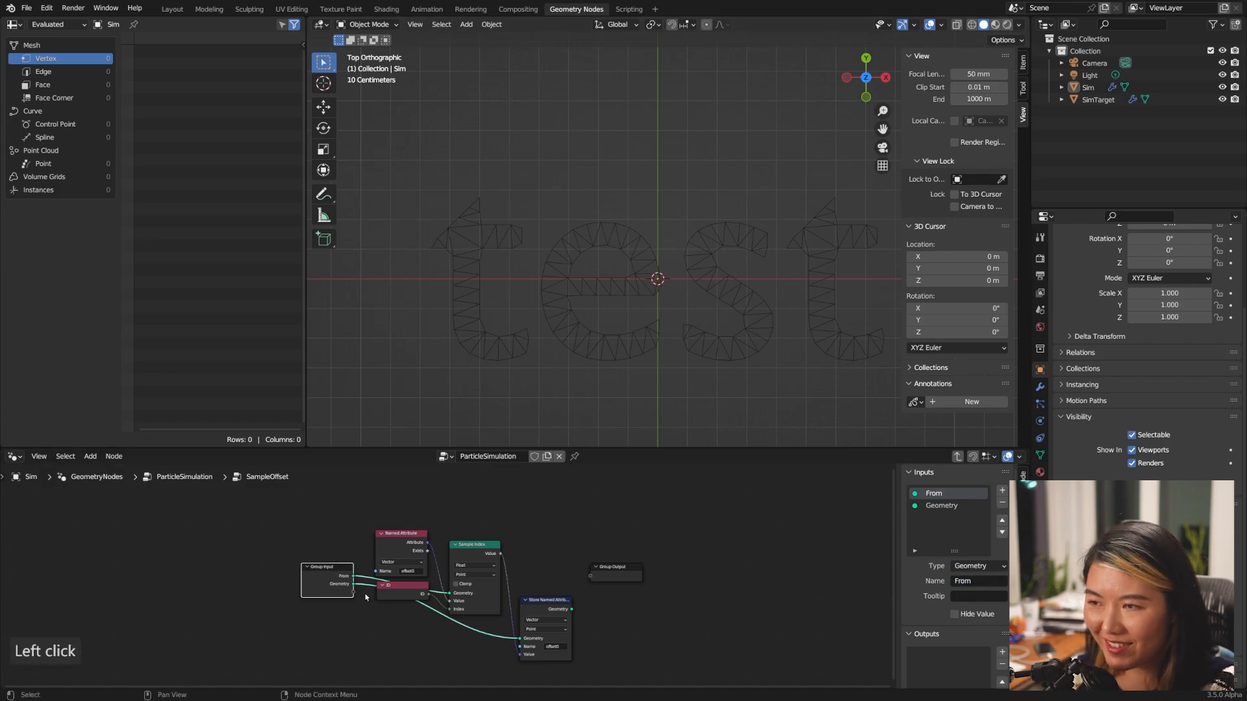
- Connect Store Named Attribute's geometry to the Group Output and rename the second geometry input to To
drag(570, 609, 591, 576)
click(943, 505)
click(992, 582)
text(To)
key(Return)
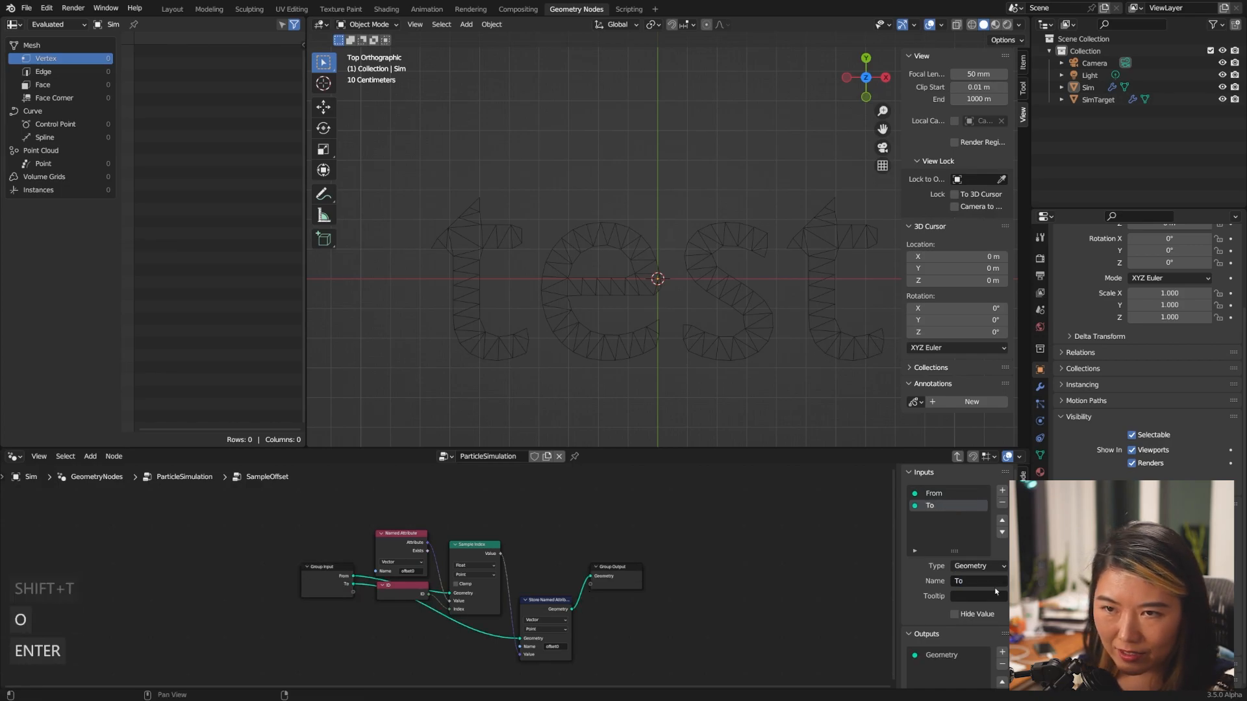
- Expose one Name group input driving both the Named Attribute and Store Named Attribute nodes, and exit the group
click(360, 629)
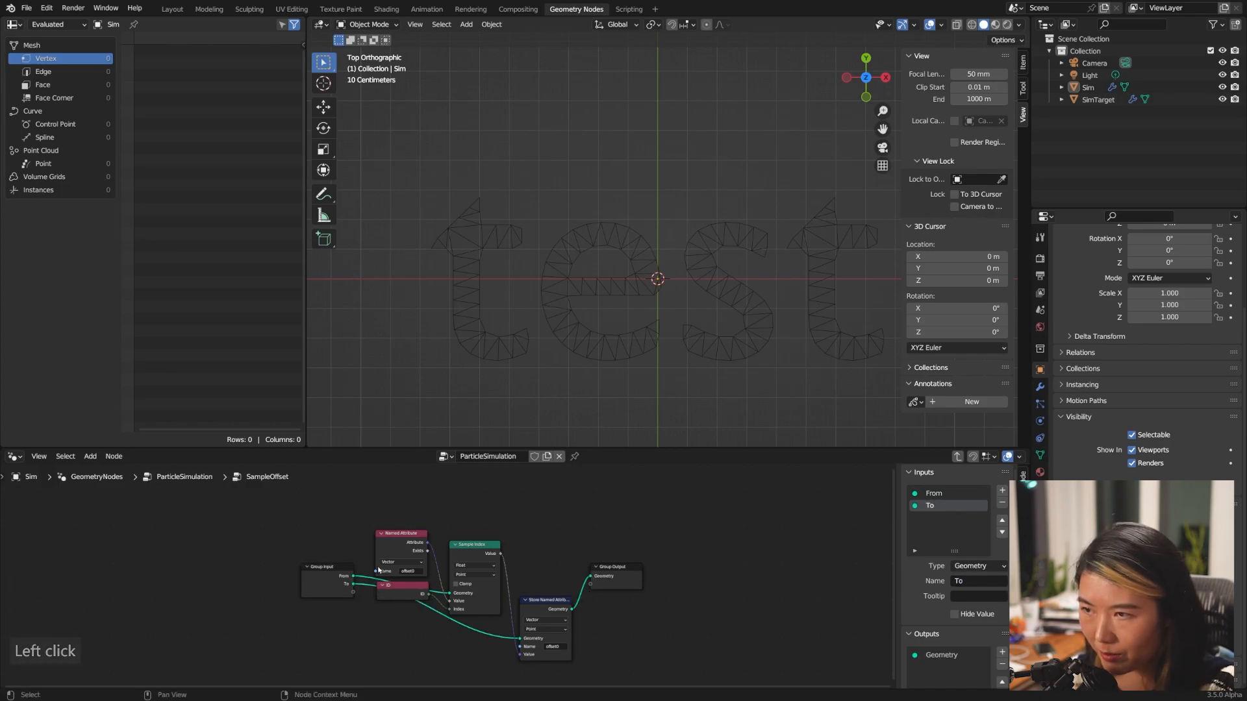
drag(377, 571, 521, 647)
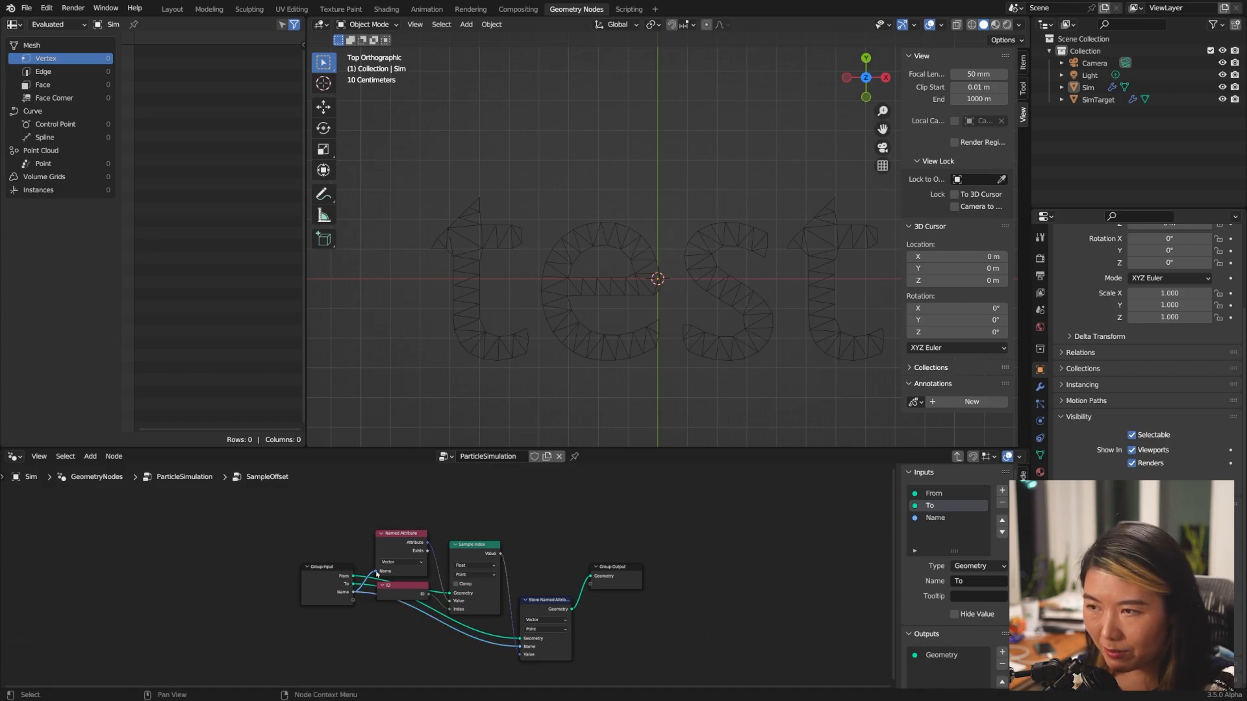
click(650, 639)
key(Tab)
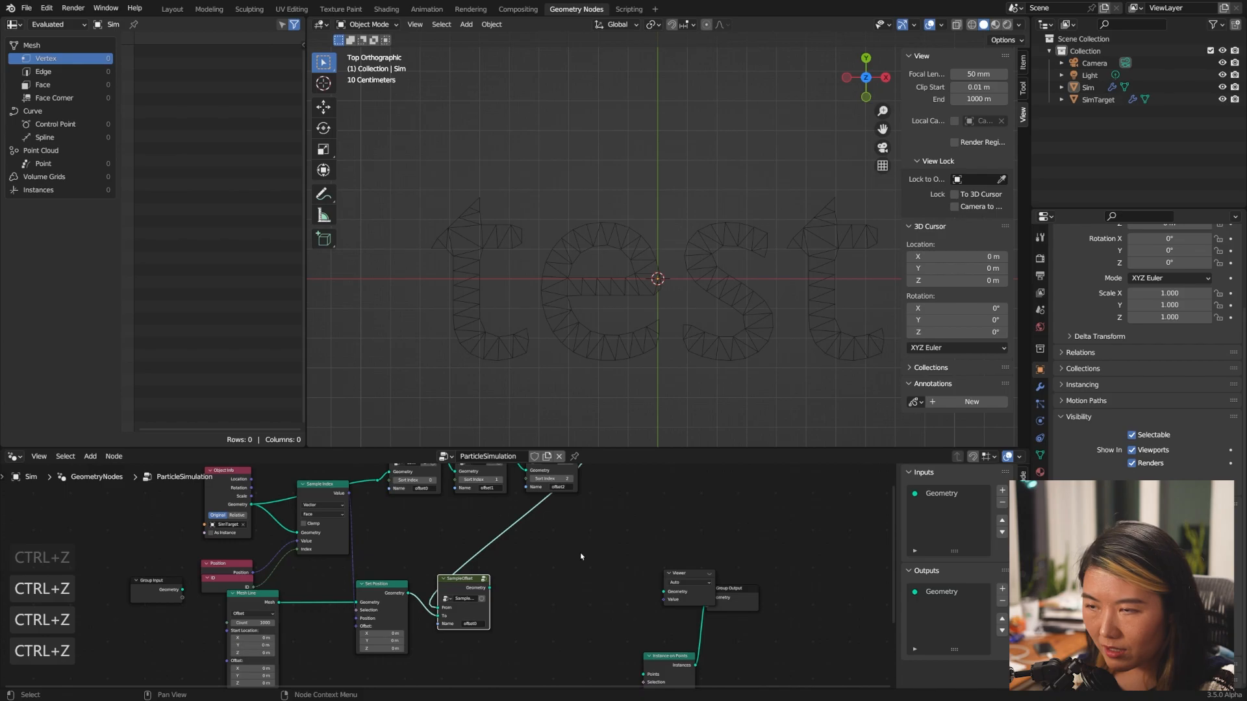
- Duplicate the SampleOffset node and feed its From input through a reroute on the ComputeOffset geometry link
click(580, 563)
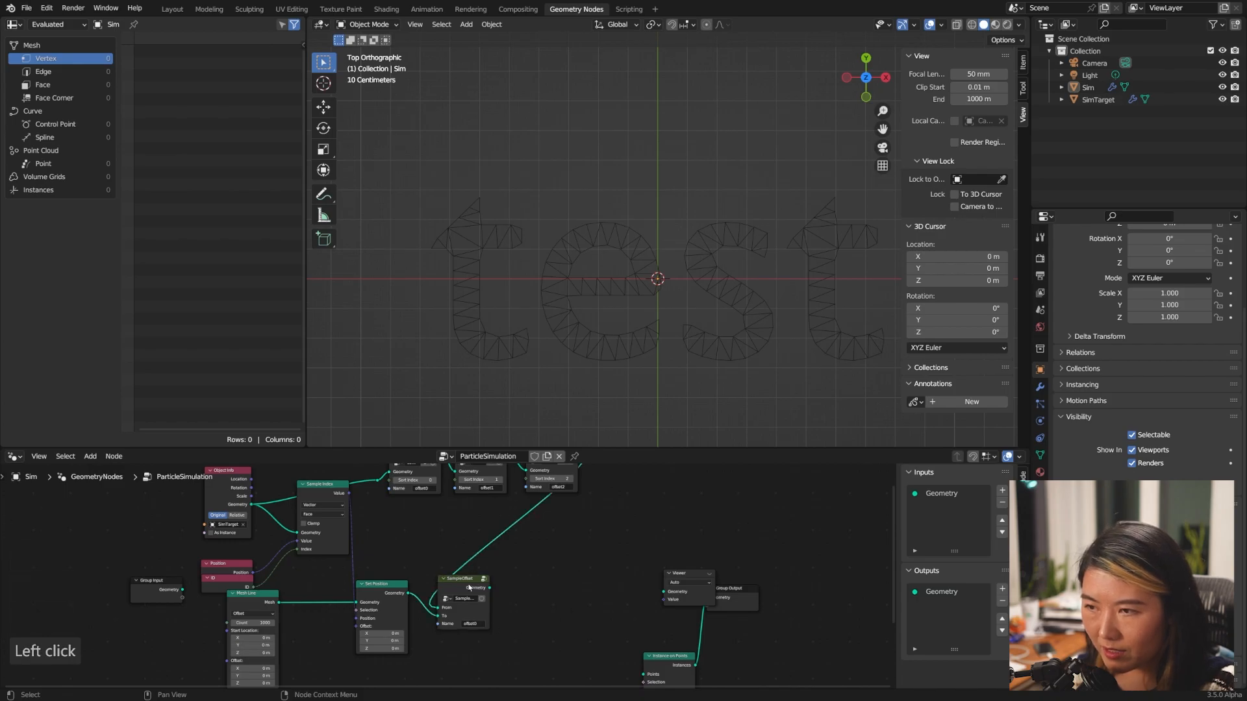
click(469, 587)
key(shift+d)
click(540, 585)
shift+right_drag(486, 520, 516, 566)
drag(501, 535, 507, 610)
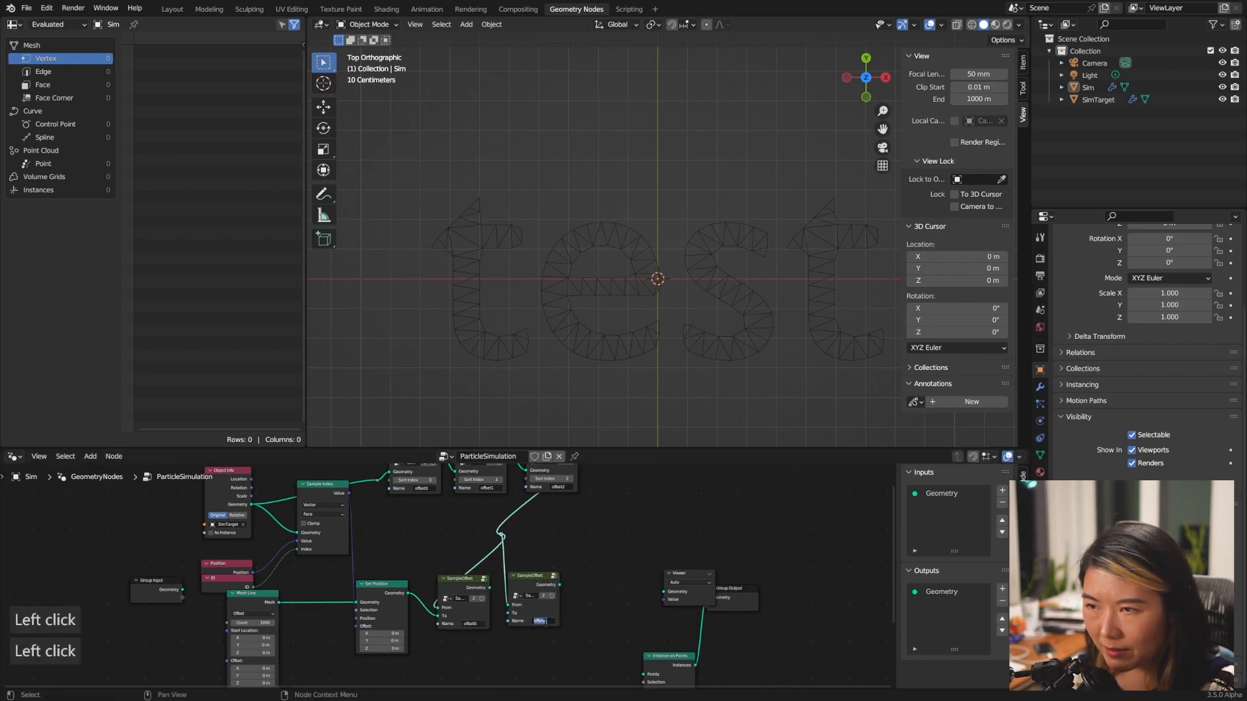
- Set the second SampleOffset node's Name to offset1
key(BackSpace)
text(1)
key(Return)
- Add a third SampleOffset copy to the chain, with From fed by the reroute and its Name set to offset2
click(480, 582)
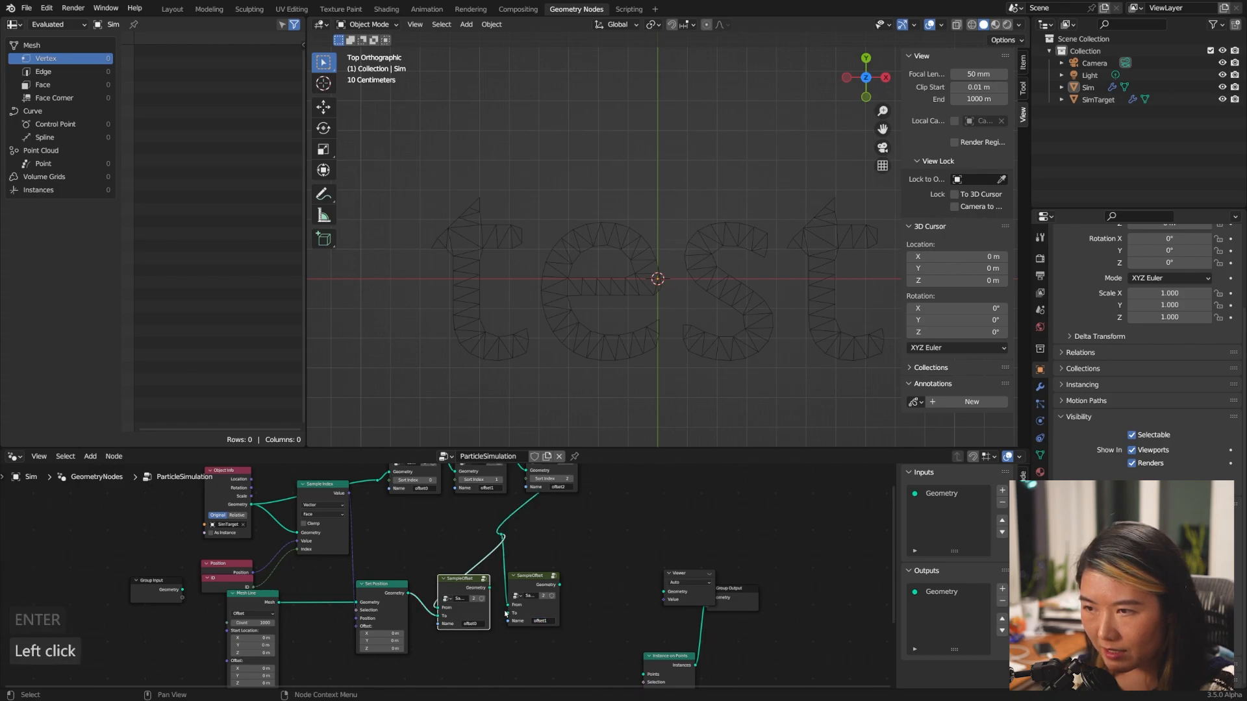
key(shift+d)
click(602, 584)
click(617, 619)
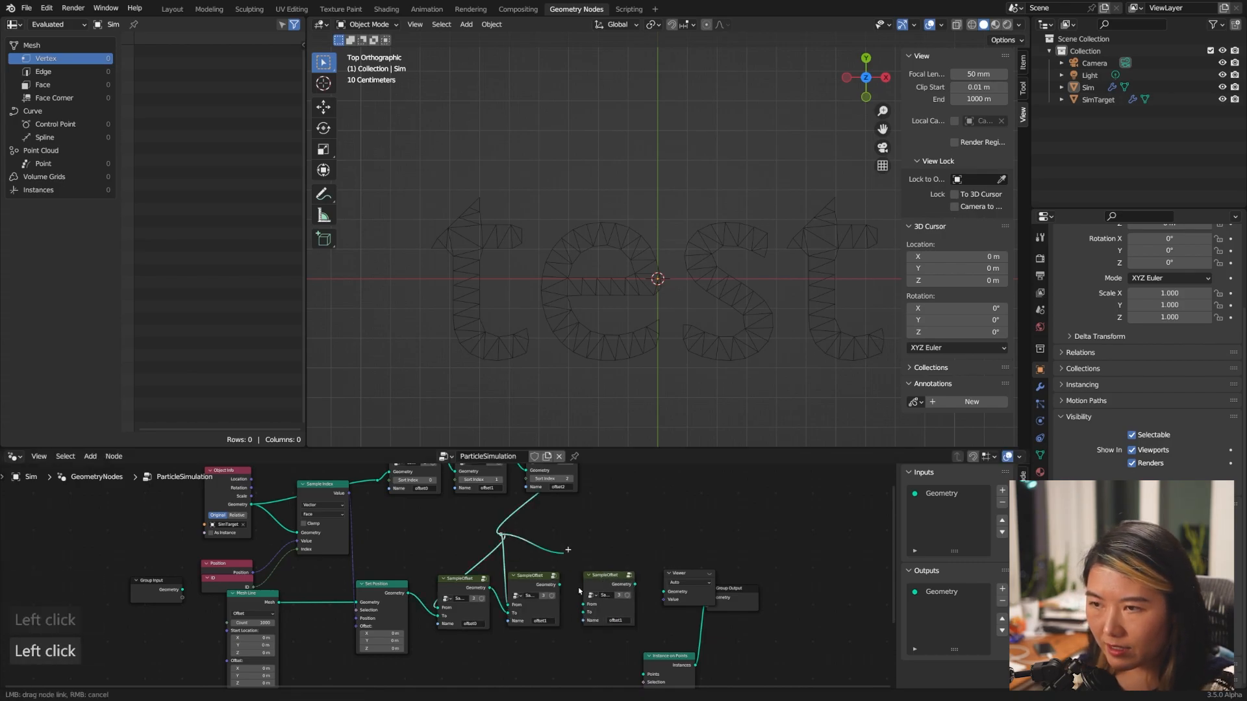
key(Right)
key(BackSpace)
text(2)
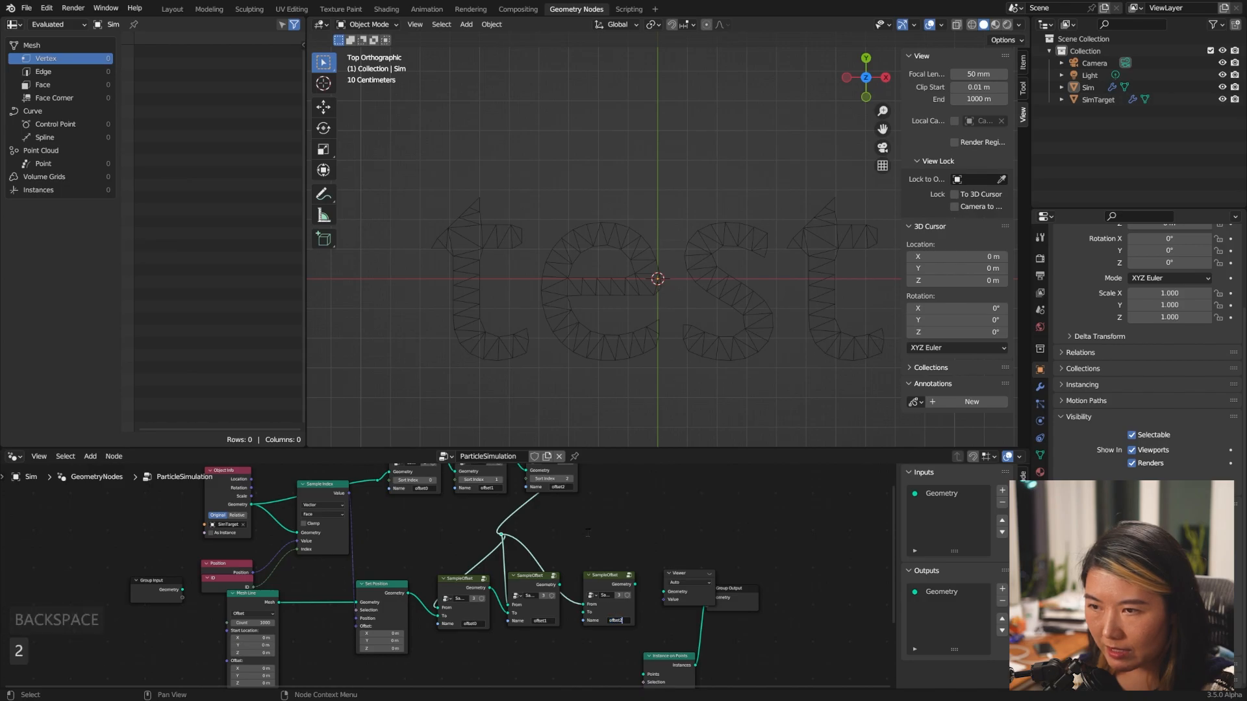
- Preview the third SampleOffset node in the Viewer and widen the spreadsheet to examine the sampled offset attributes per point
ctrl+shift+click(634, 586)
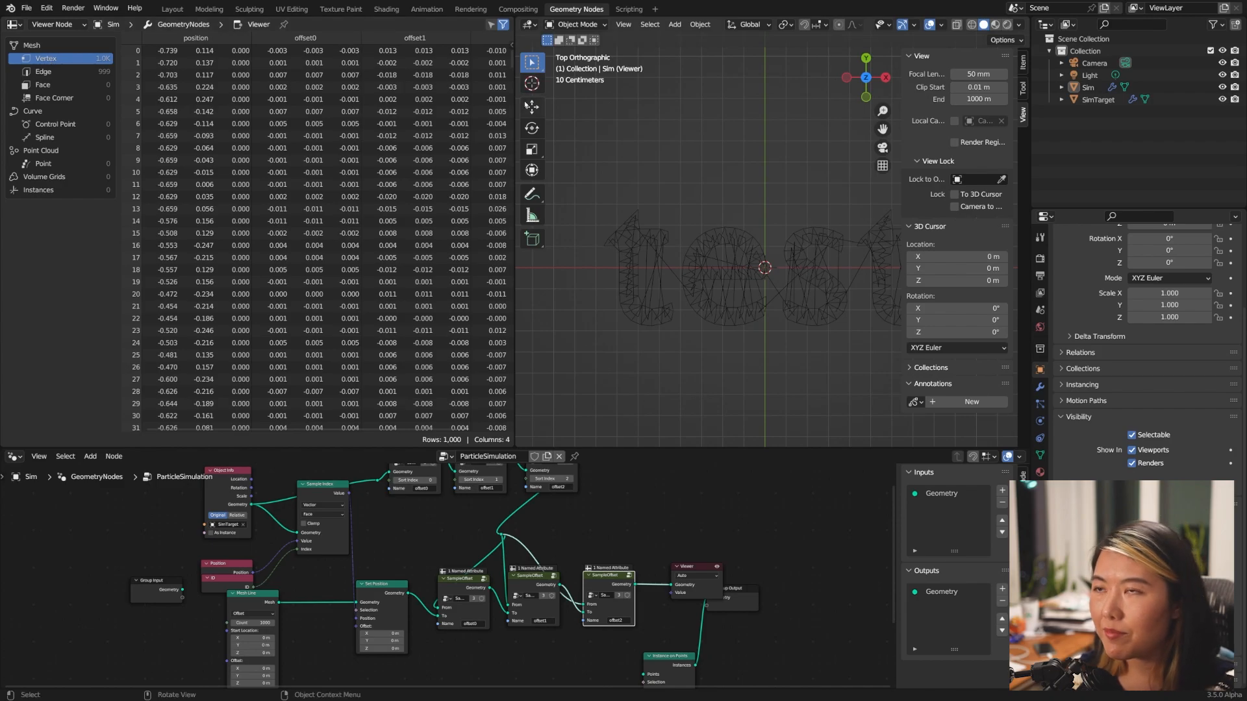
drag(513, 105, 645, 105)
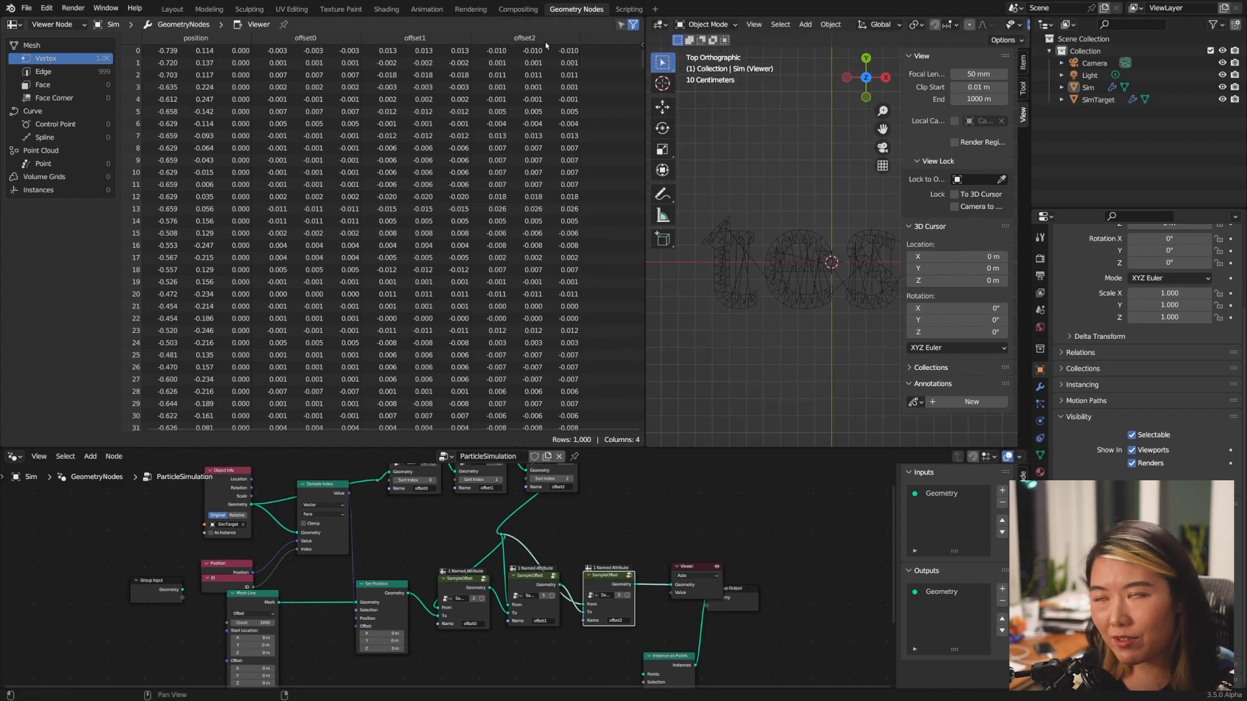
- Narrow the spreadsheet to enlarge the viewport, and reposition the Group Output and Mesh Circle nodes around Instance on Points
drag(645, 189, 524, 189)
drag(525, 189, 363, 189)
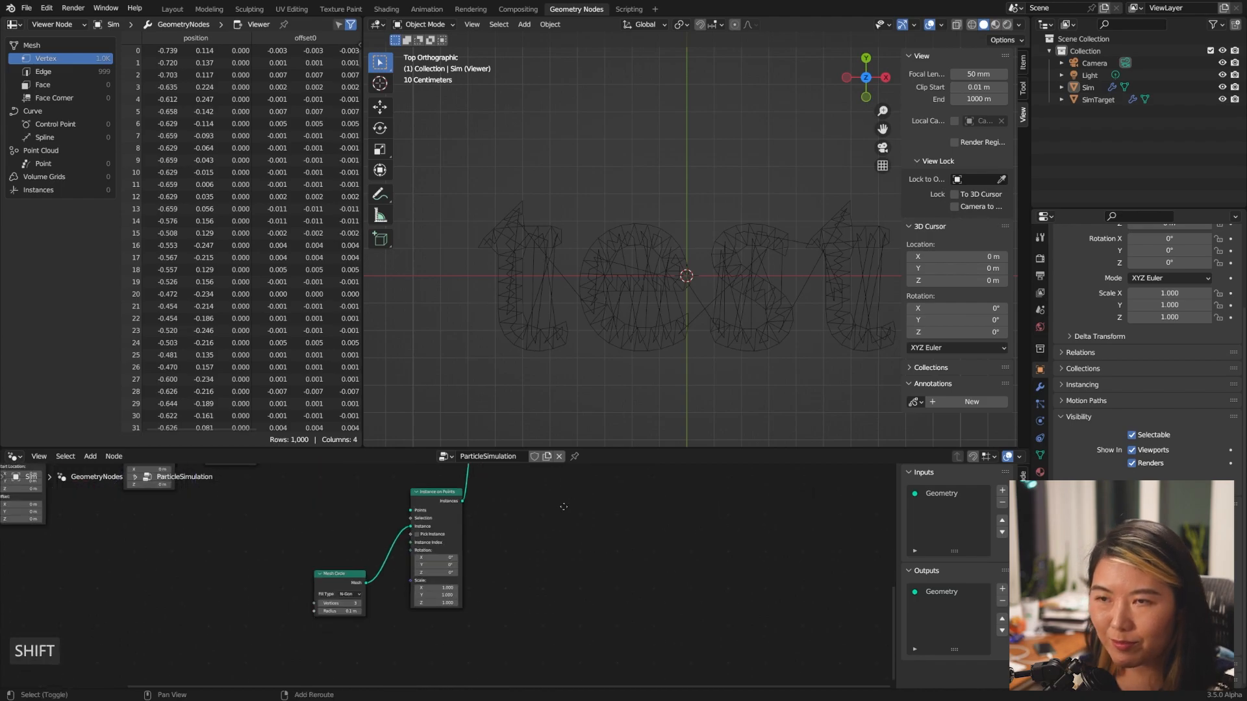
drag(597, 517, 681, 582)
scroll(429, 630, down, 2)
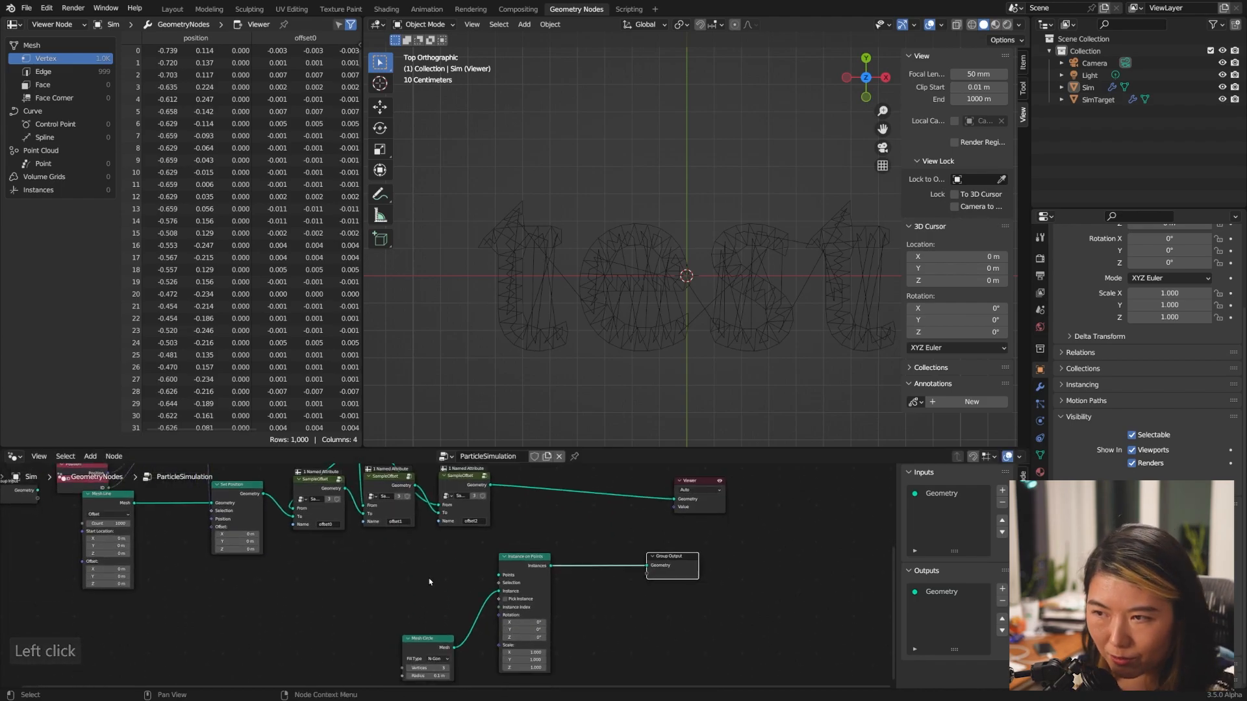
drag(418, 649, 365, 616)
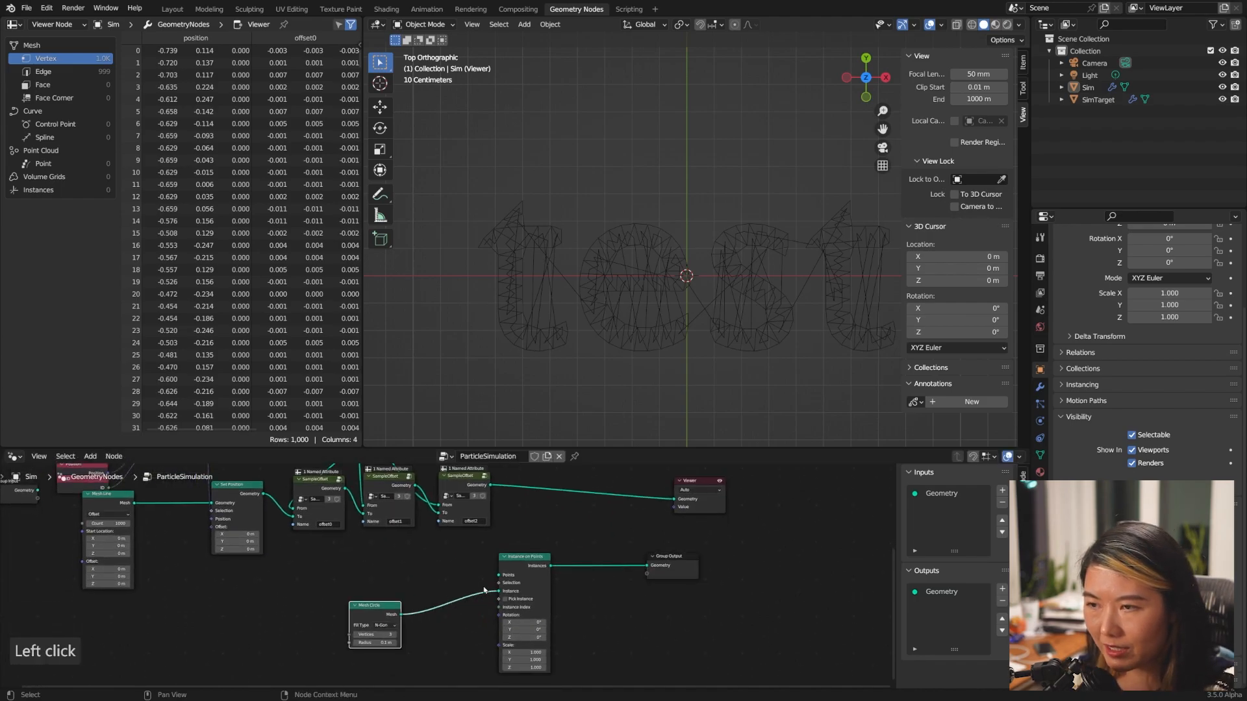
- Connect the third SampleOffset node's geometry to the Points input of Instance on Points and preview the instances in the Viewer
drag(534, 557, 551, 527)
click(487, 483)
drag(489, 484, 517, 548)
ctrl+shift+click(572, 539)
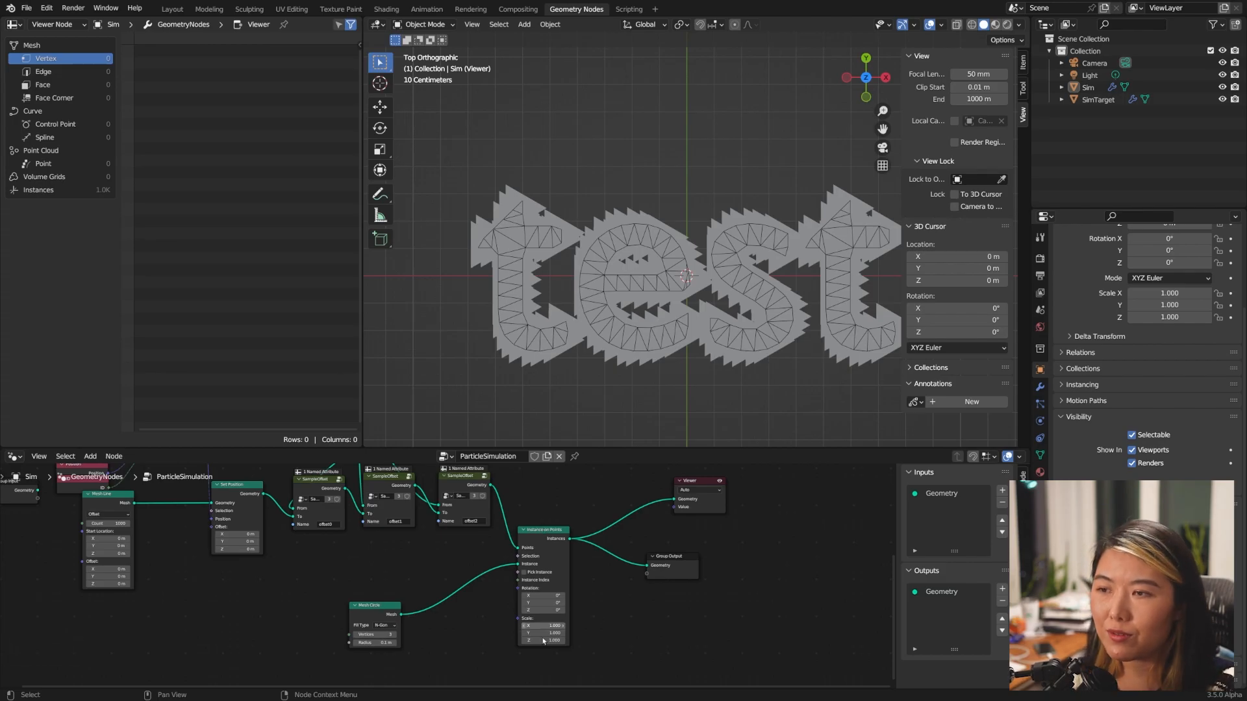
- Insert a Store Named Attribute node between Mesh Circle and Instance on Points
drag(438, 627, 400, 604)
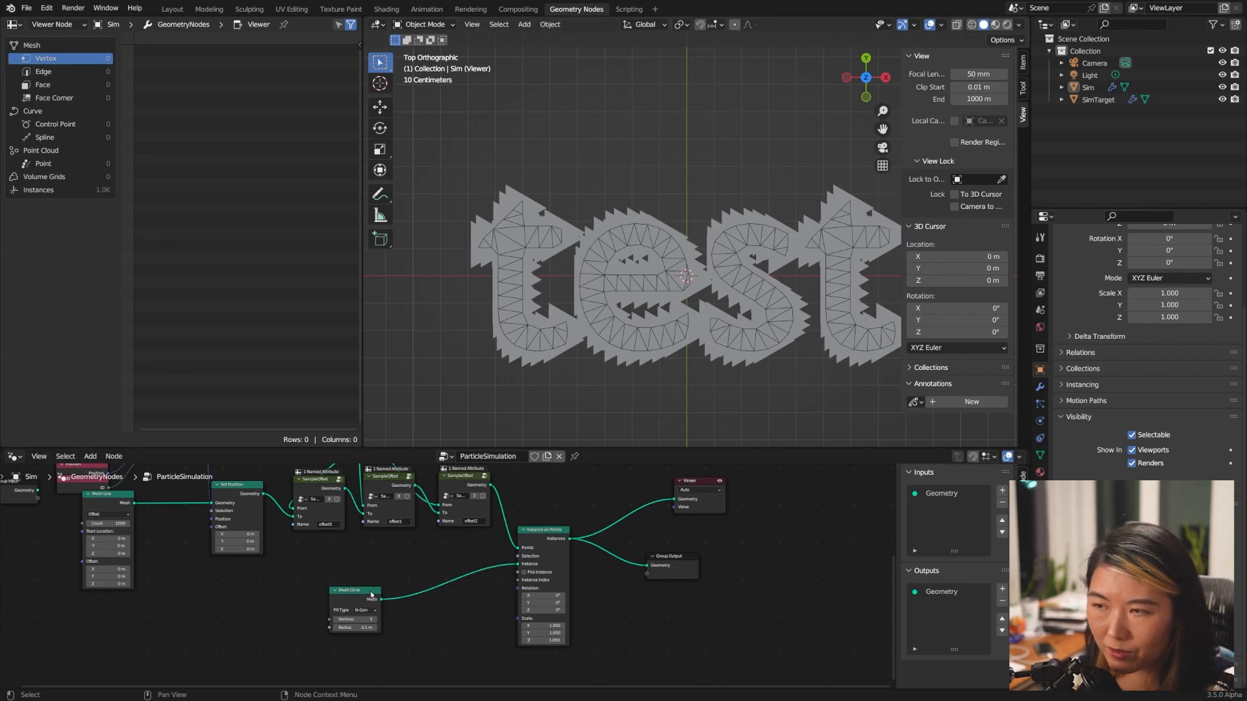
key(shift+a)
text(store)
key(Return)
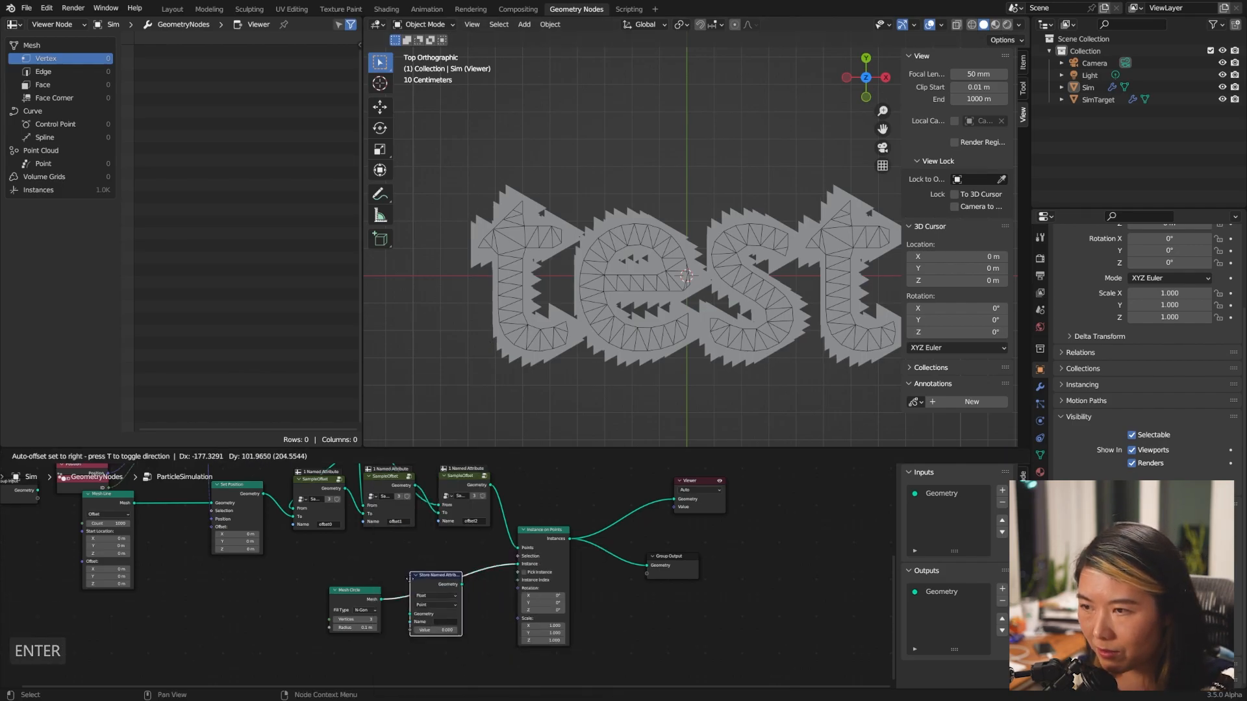
click(411, 575)
- Add an ID node below Mesh Circle and connect it to the Store Named Attribute's Value
key(shift+a)
text(id)
key(Return)
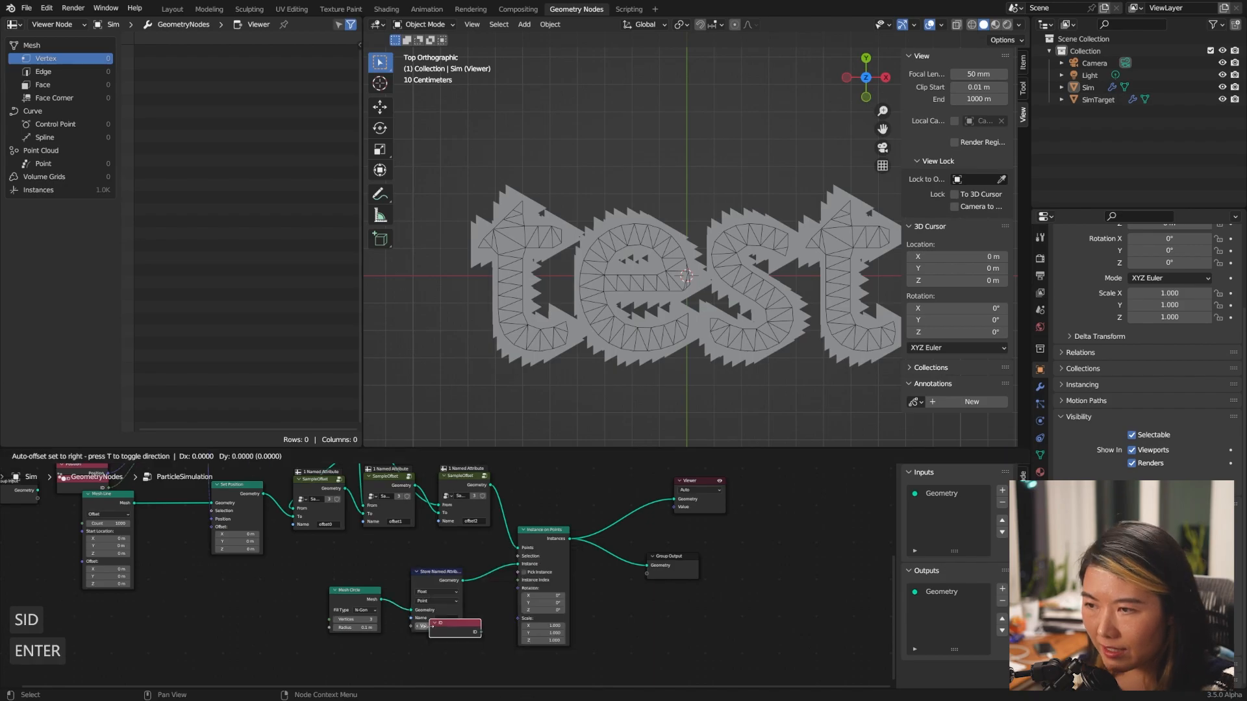
click(333, 651)
drag(381, 658, 411, 627)
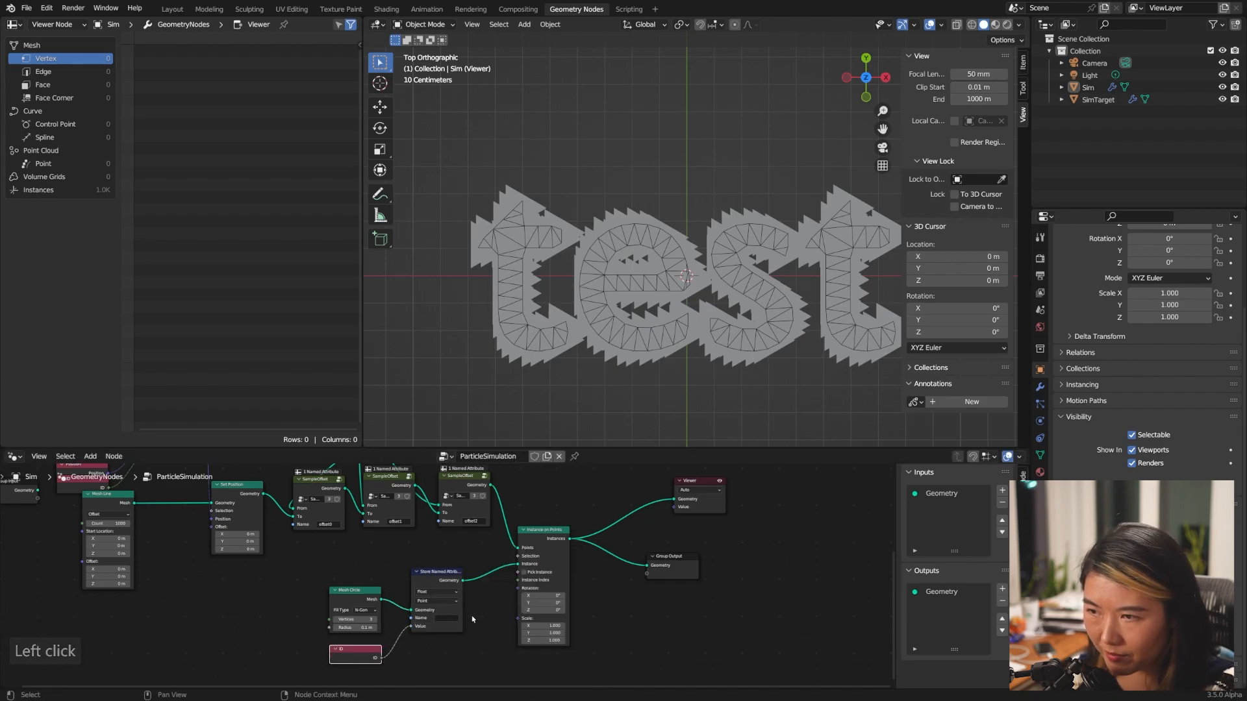
- Name the stored attribute vid, preview it in the Viewer, and set its data type to Integer
click(447, 618)
text(id)
key(Return)
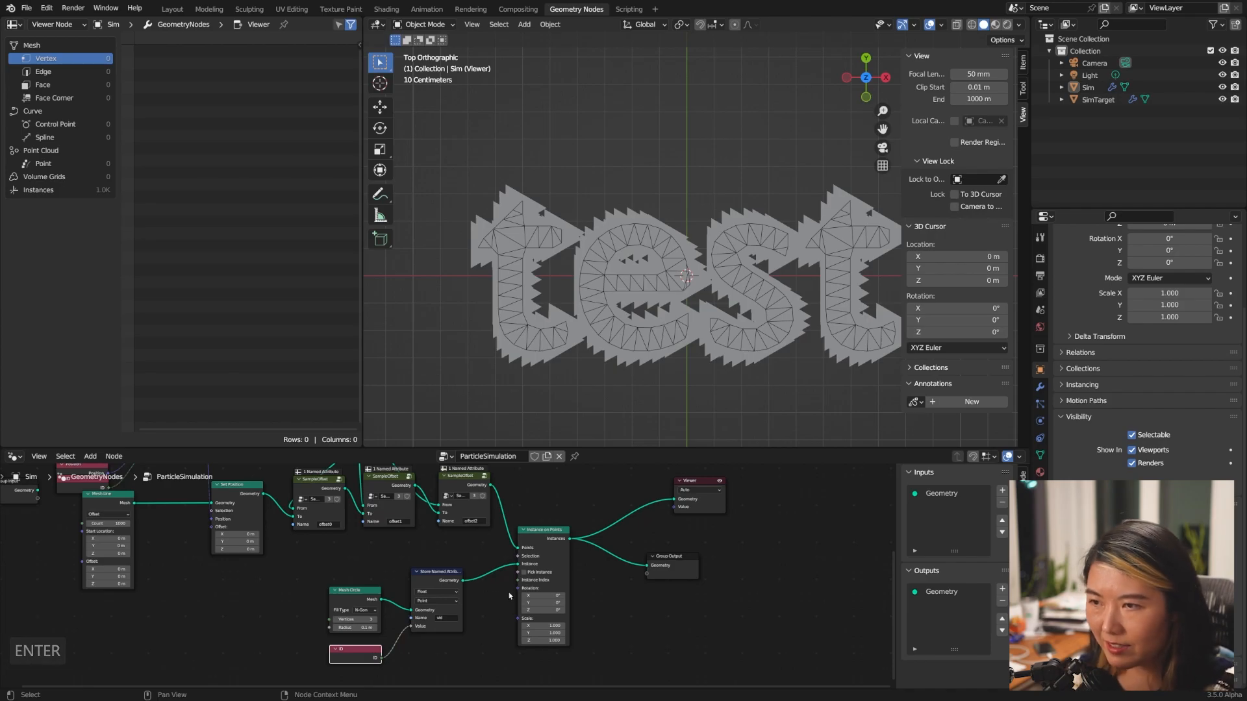
ctrl+shift+click(438, 584)
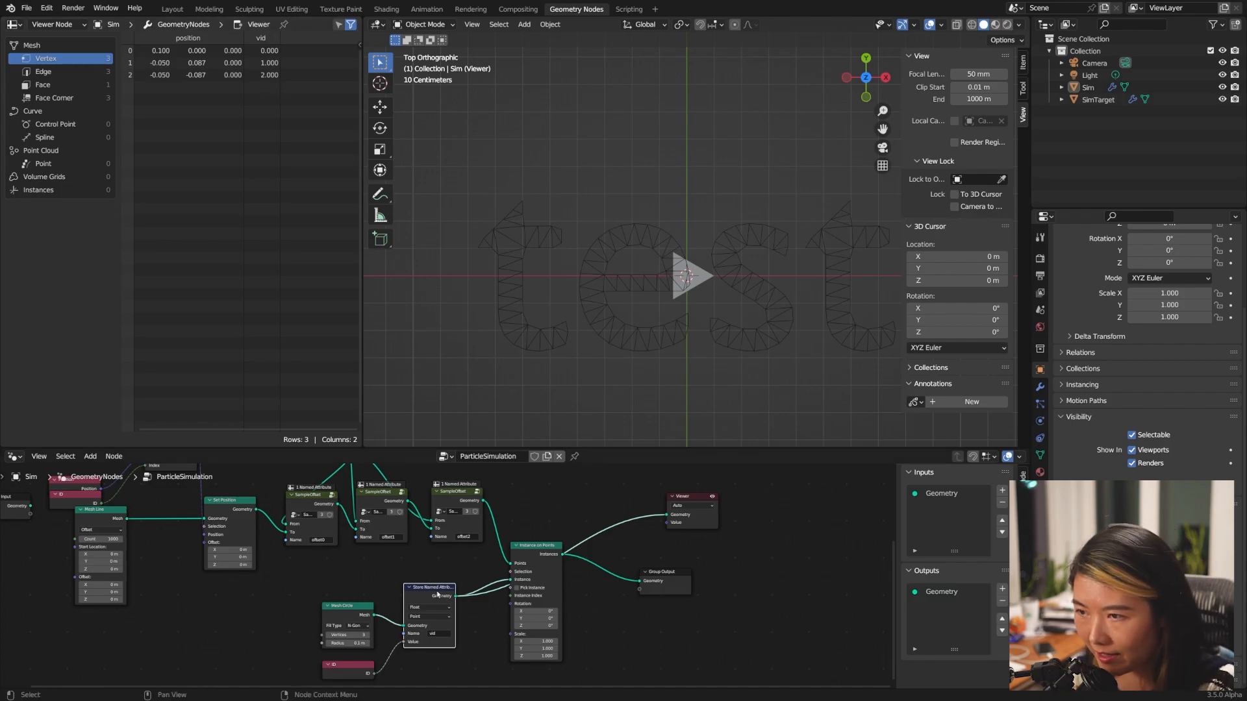
click(424, 608)
click(425, 615)
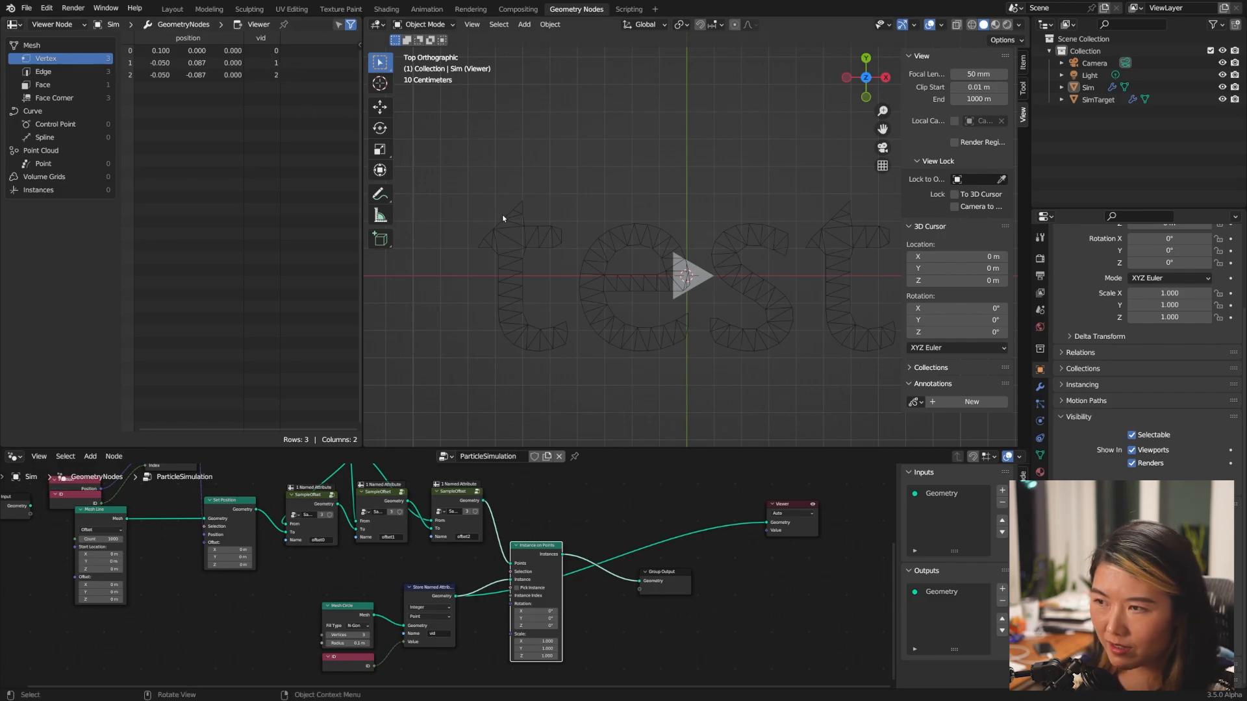
- Move the Group Output node below the Viewer and connect the Instance on Points output to the Viewer
click(800, 566)
drag(664, 572, 795, 570)
click(559, 556)
click(563, 556)
drag(564, 557, 768, 523)
key(shift+a)
key(ctrl+z)
key(ctrl+z)
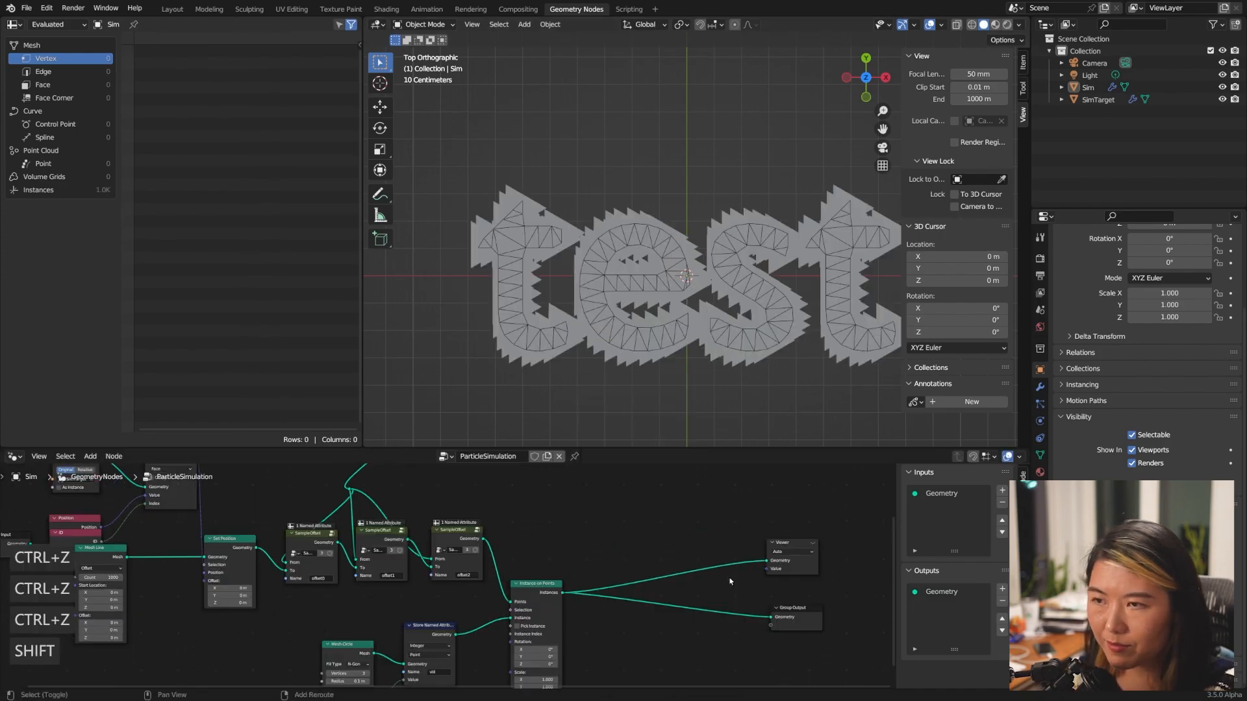
- Insert a Realize Instances node between Instance on Points and Group Output
key(shift+a)
text(sreal)
key(Return)
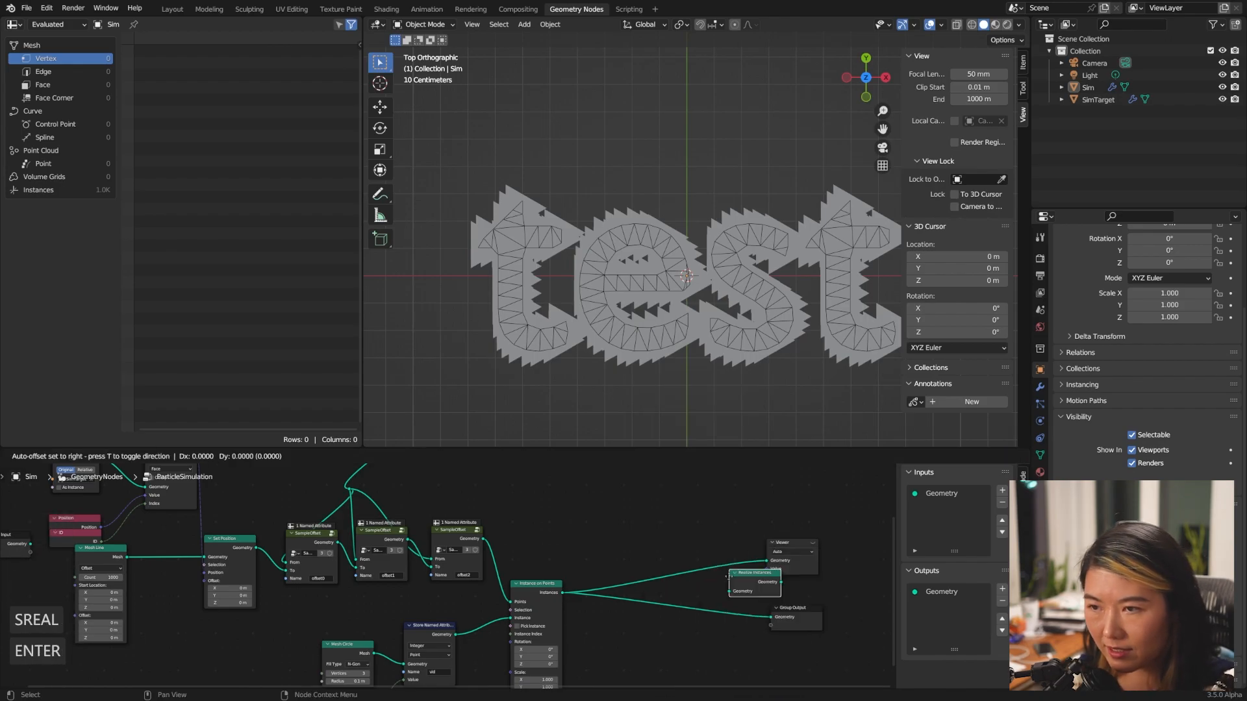
click(615, 628)
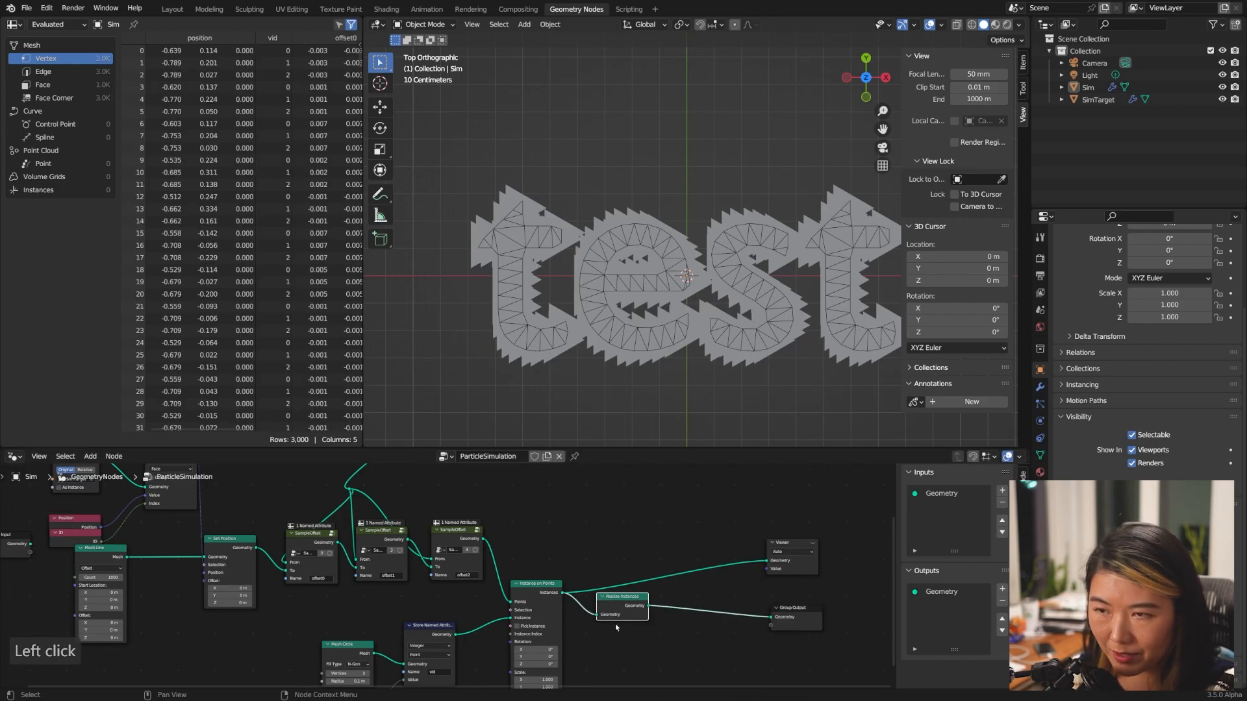
- Delete the Viewer node and move Group Output farther away to make room for more nodes
click(782, 548)
click(782, 547)
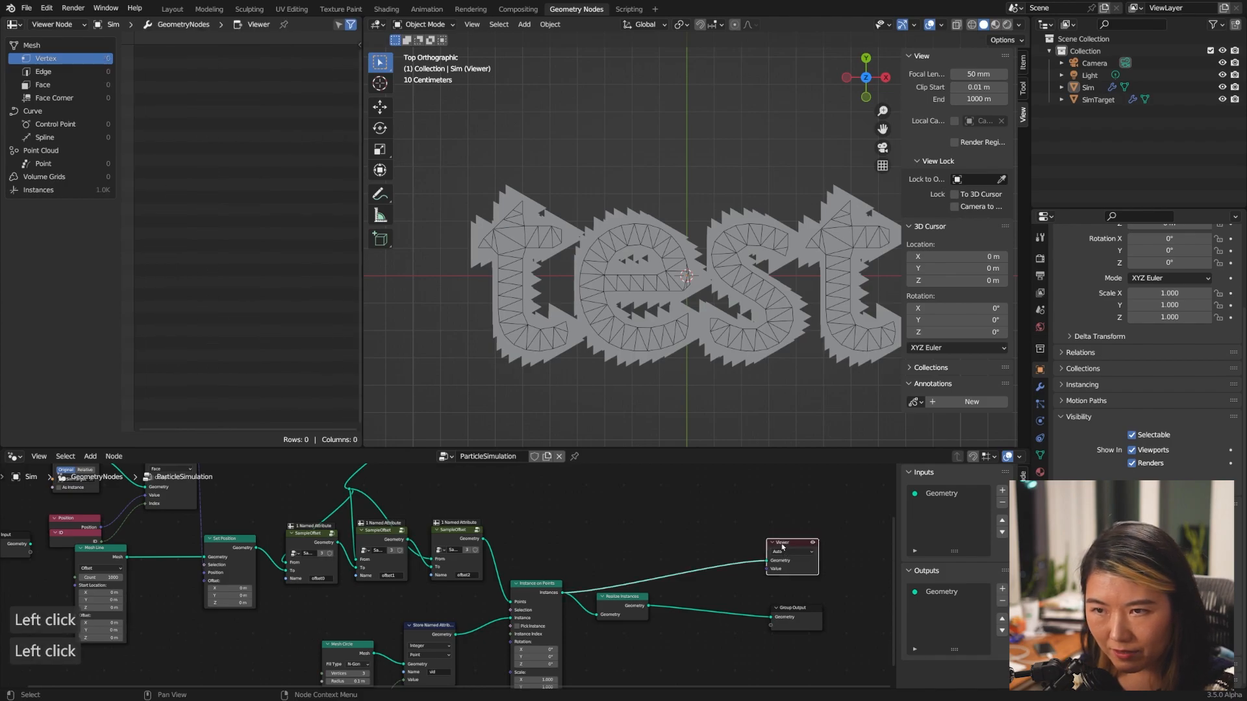
key(Delete)
middle_drag(687, 566, 671, 521)
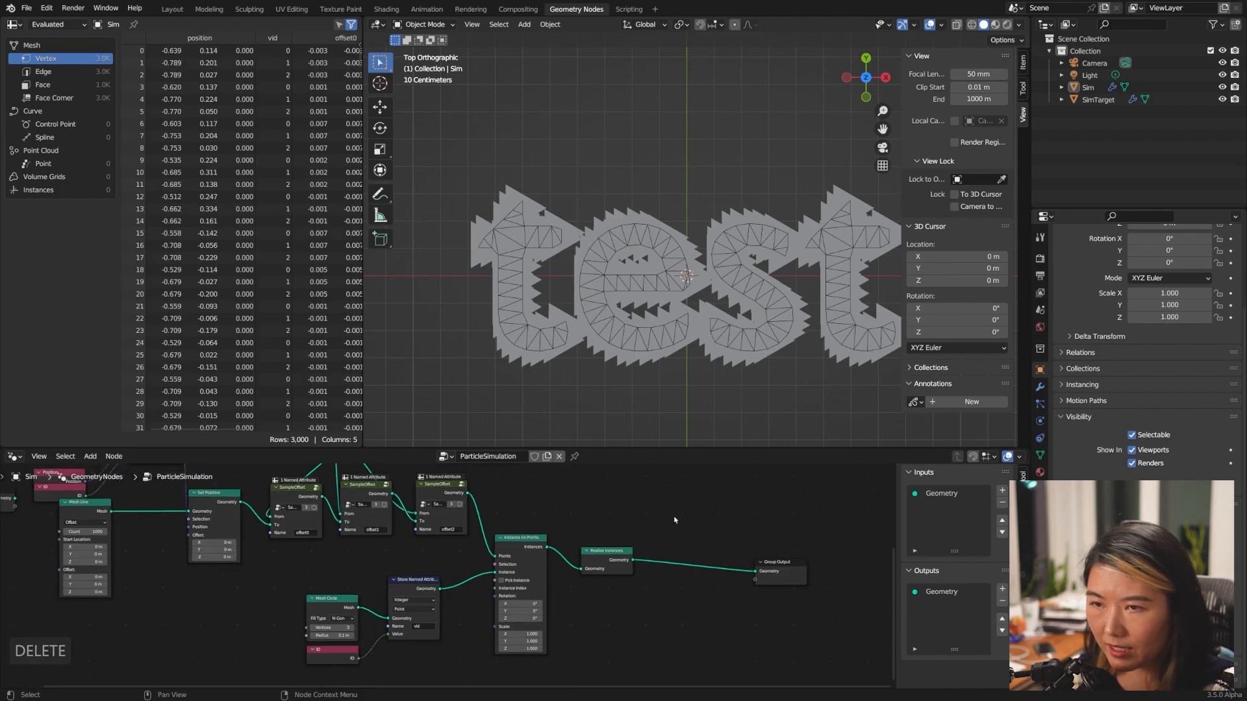
drag(782, 567, 853, 558)
middle_drag(712, 597, 689, 581)
click(688, 583)
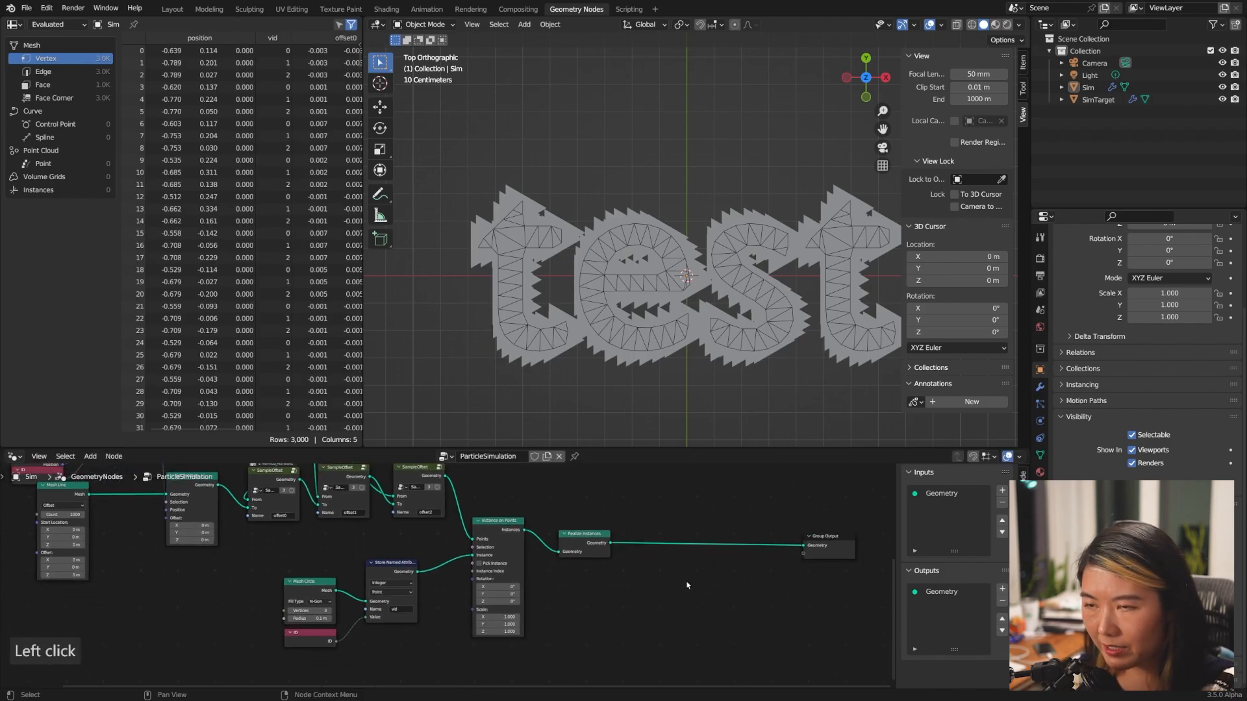
- Insert a Set Position node between Realize Instances and Group Output
key(shift+a)
text(set pos)
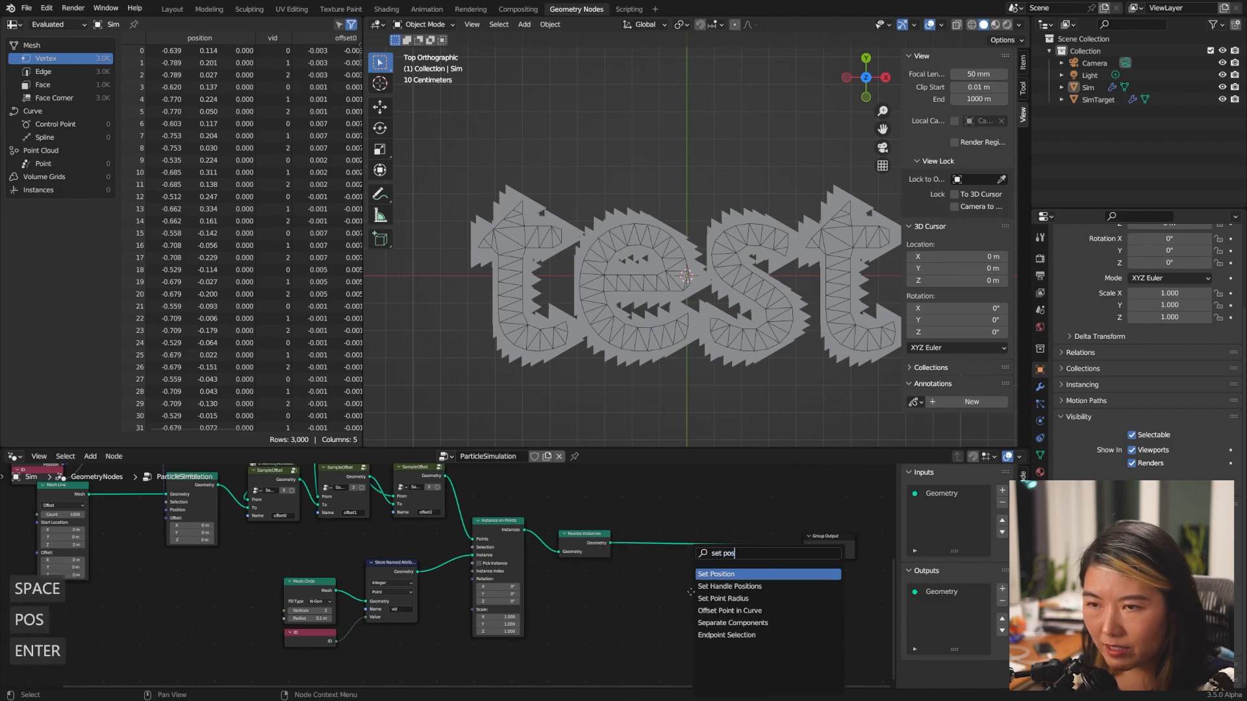
key(Return)
click(643, 565)
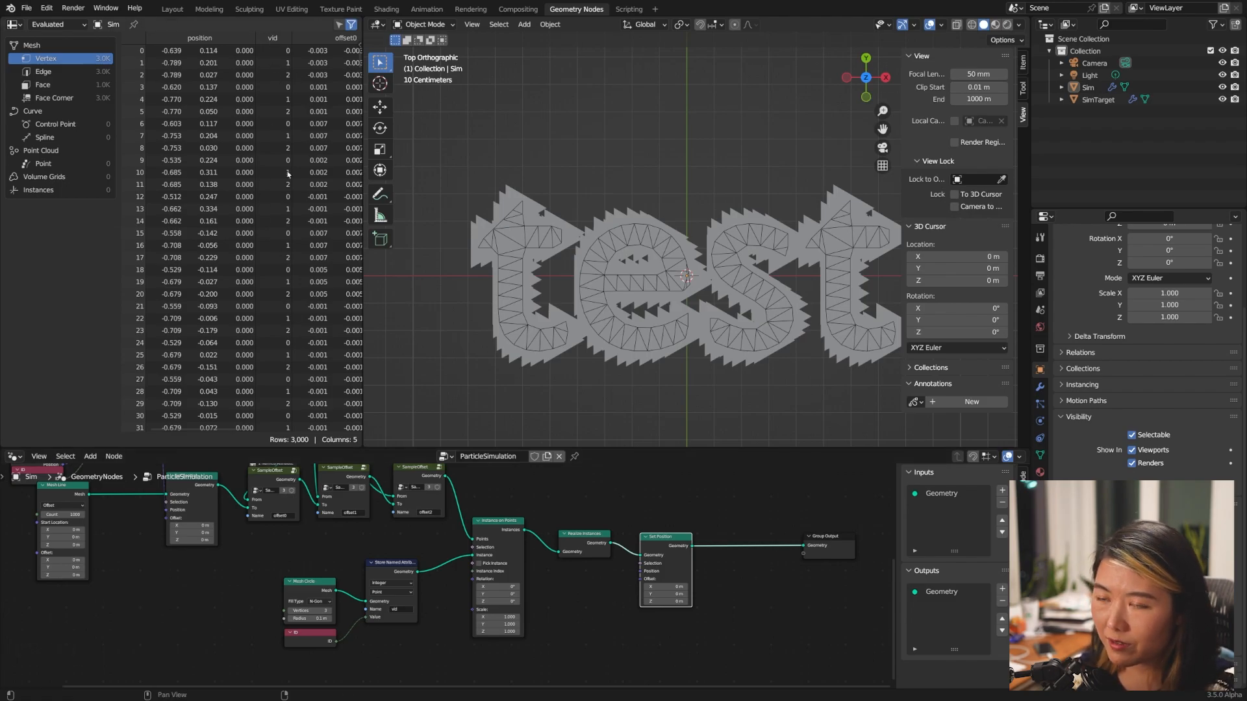
- Add a Compare node below Realize Instances, beside the new Set Position node
click(541, 612)
key(shift+a)
text(score)
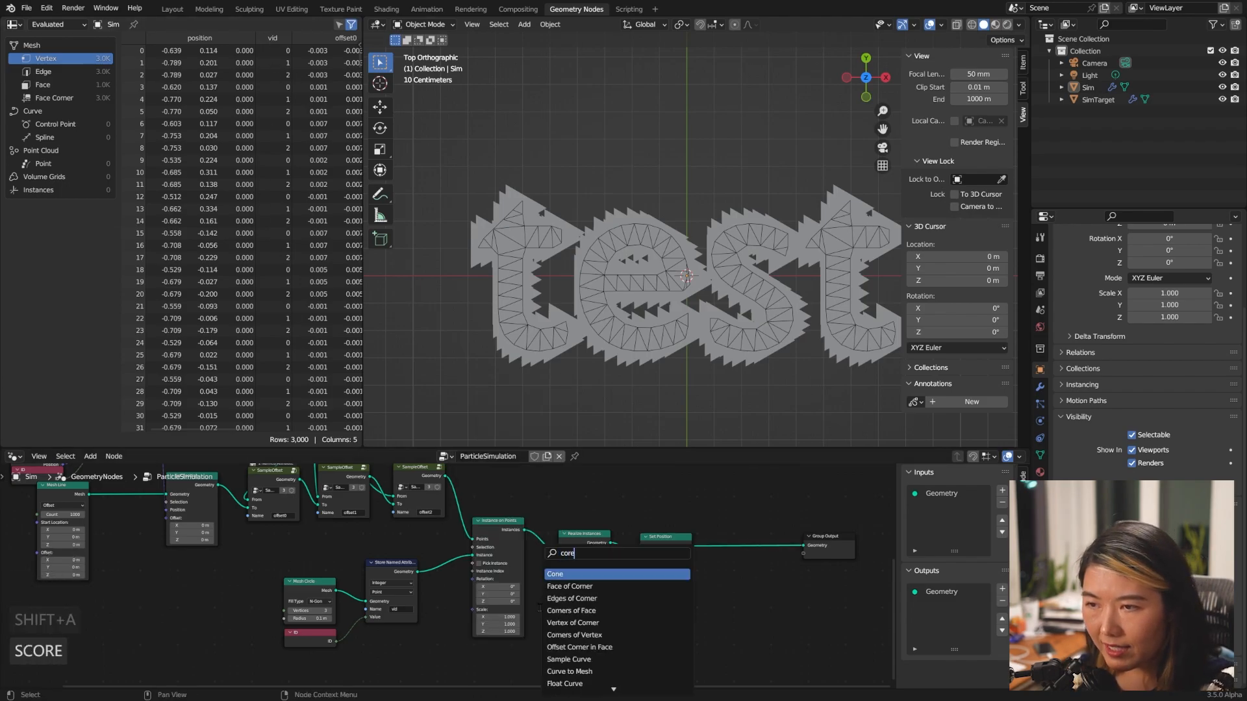
key(BackSpace)
key(BackSpace)
text(mp)
key(Return)
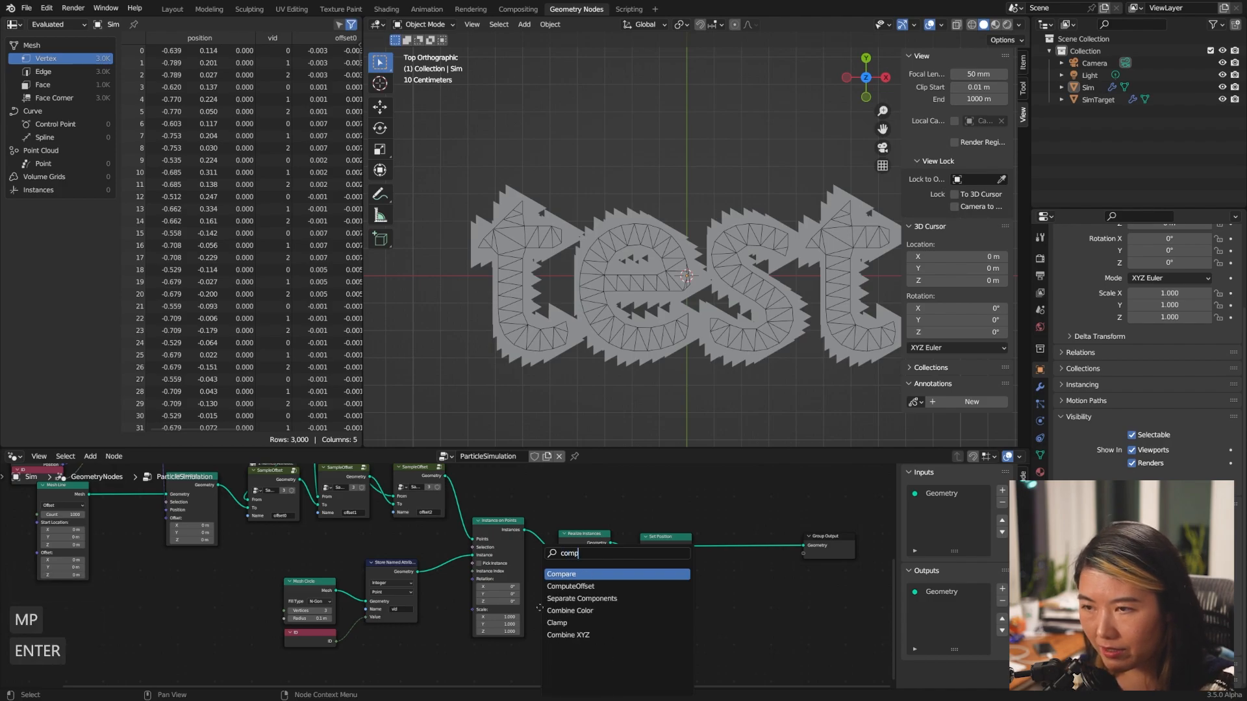
click(581, 580)
- Add an Integer Named Attribute node reading vid and connect its Attribute output to the Compare node
key(shift+a)
text(snam)
key(Return)
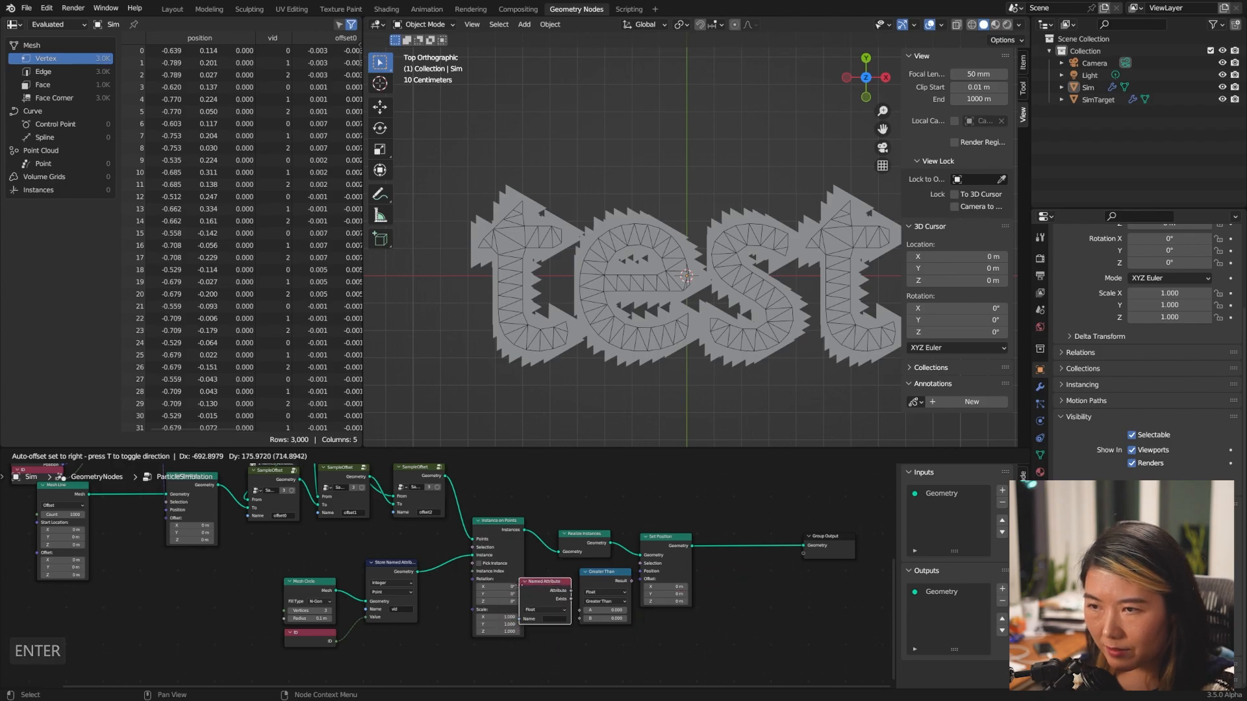
click(518, 586)
click(556, 620)
text(vid)
key(Return)
drag(571, 591, 580, 611)
- Set the Compare node's operation to Equal and its data type to Integer
click(622, 604)
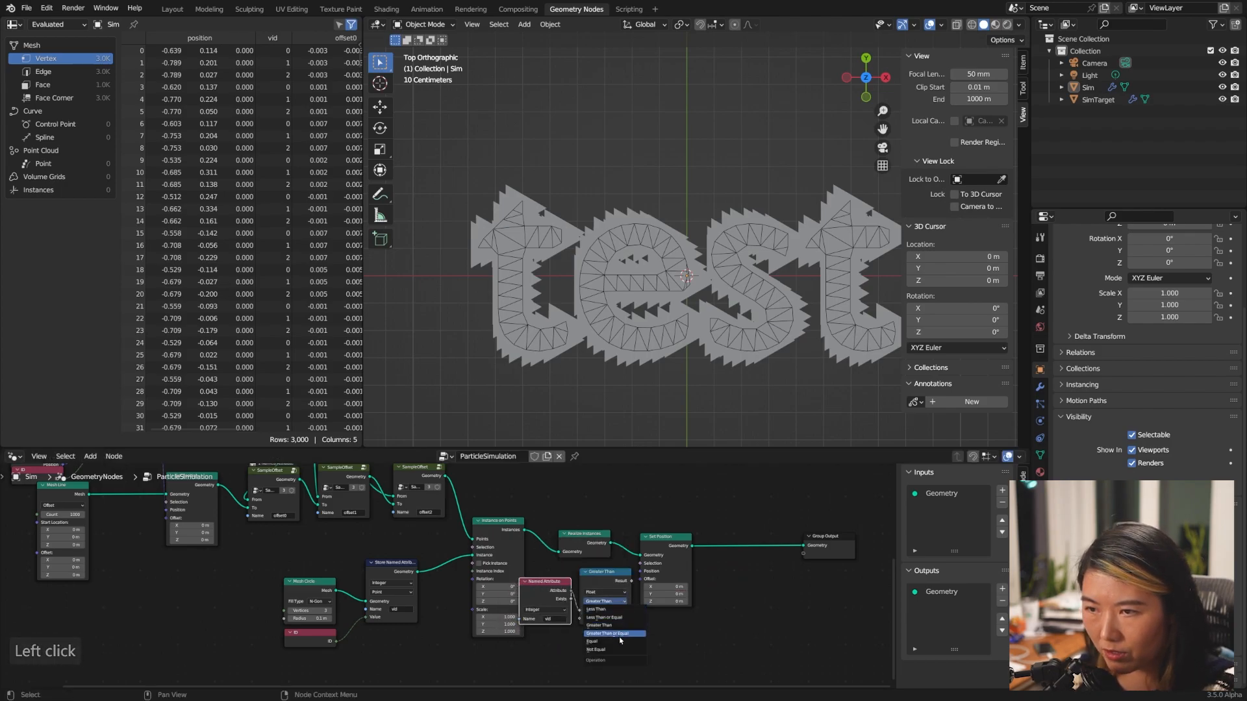
key(Escape)
scroll(654, 644, up, 3)
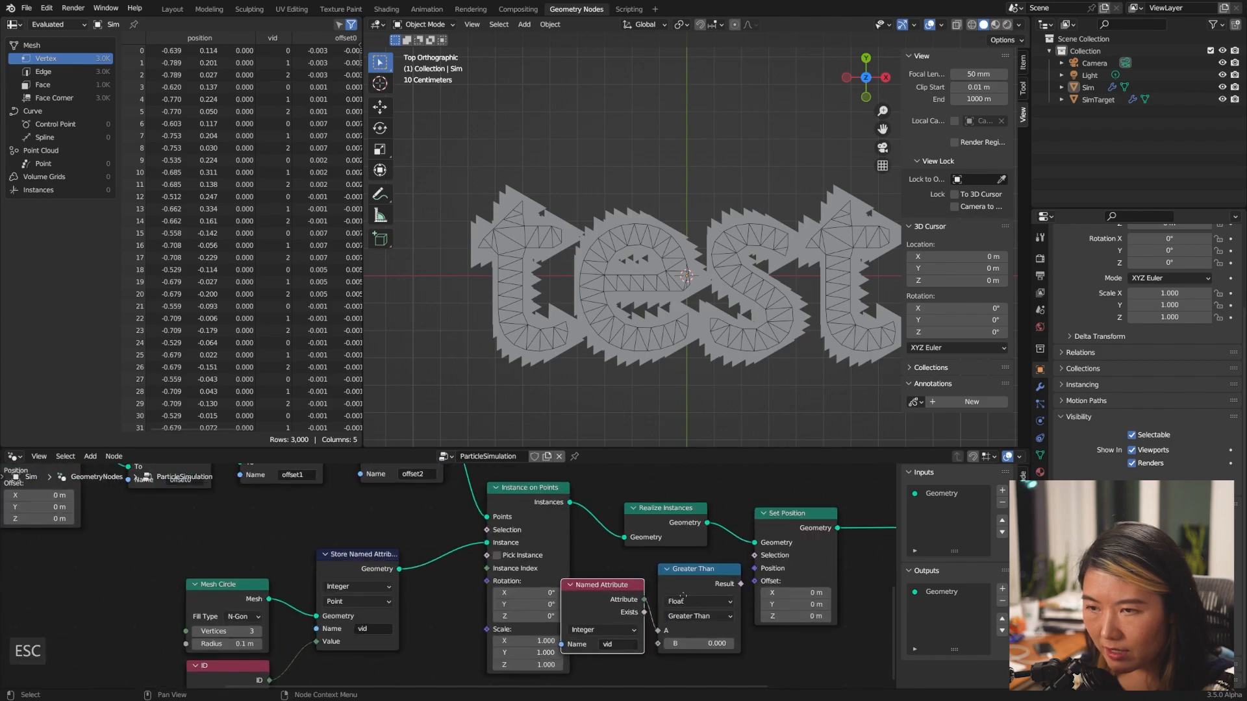
click(649, 592)
click(614, 635)
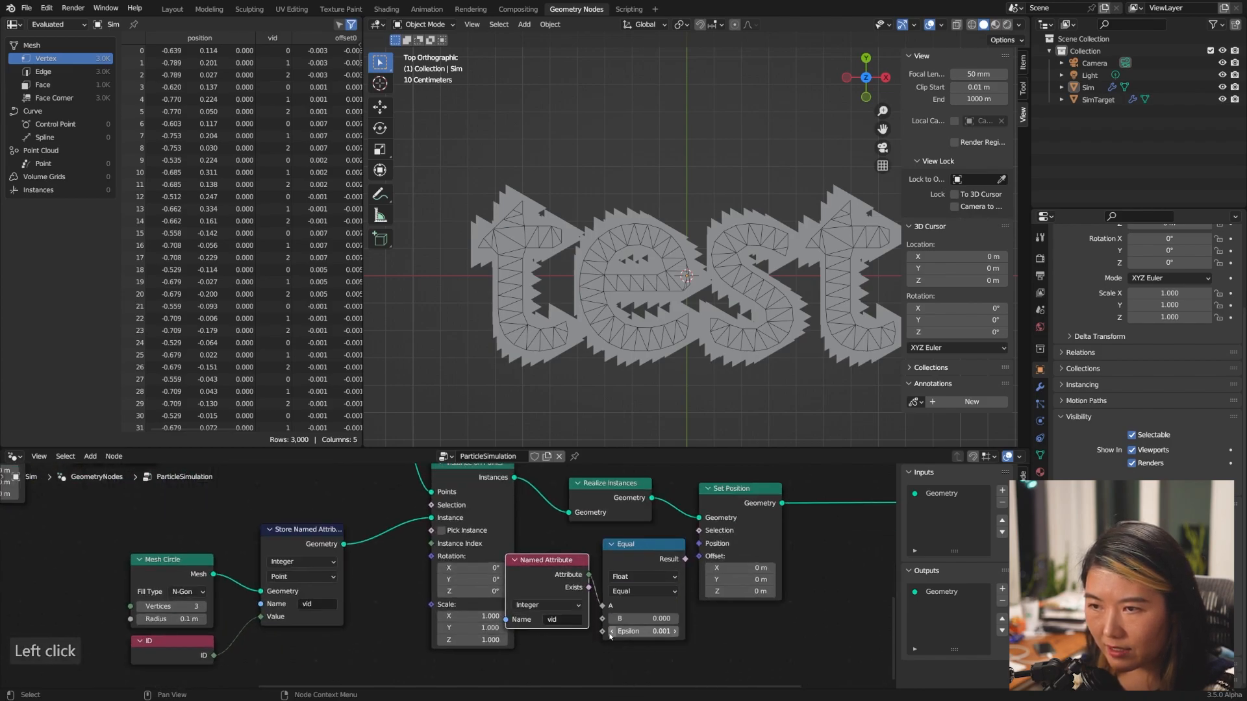
click(643, 576)
click(640, 590)
- Connect the vid attribute to the Equal node's A input and its Result to Set Position's Selection
drag(590, 580, 607, 605)
drag(685, 558, 699, 531)
drag(759, 492, 780, 492)
middle_drag(780, 500, 634, 520)
scroll(635, 598, down, 3)
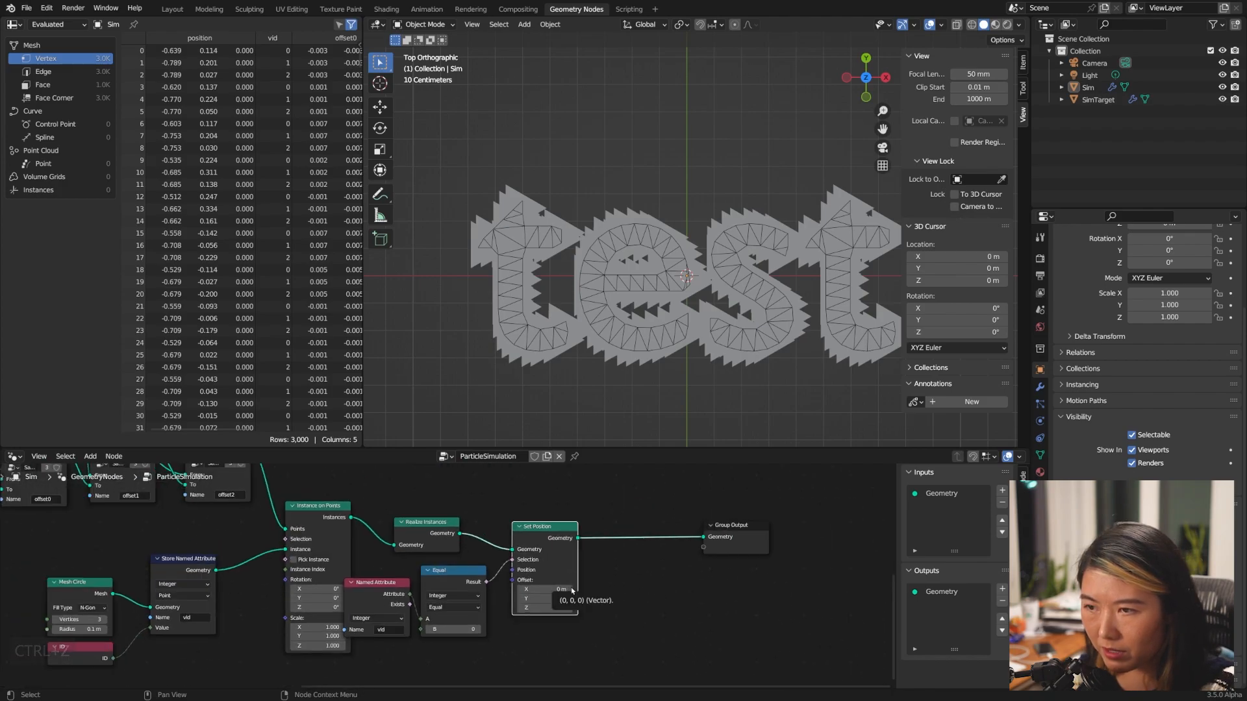
- Test the vertex selection with a Set Position X offset of 0.1 m, then revert the offset
drag(571, 590, 613, 590)
click(520, 593)
click(520, 592)
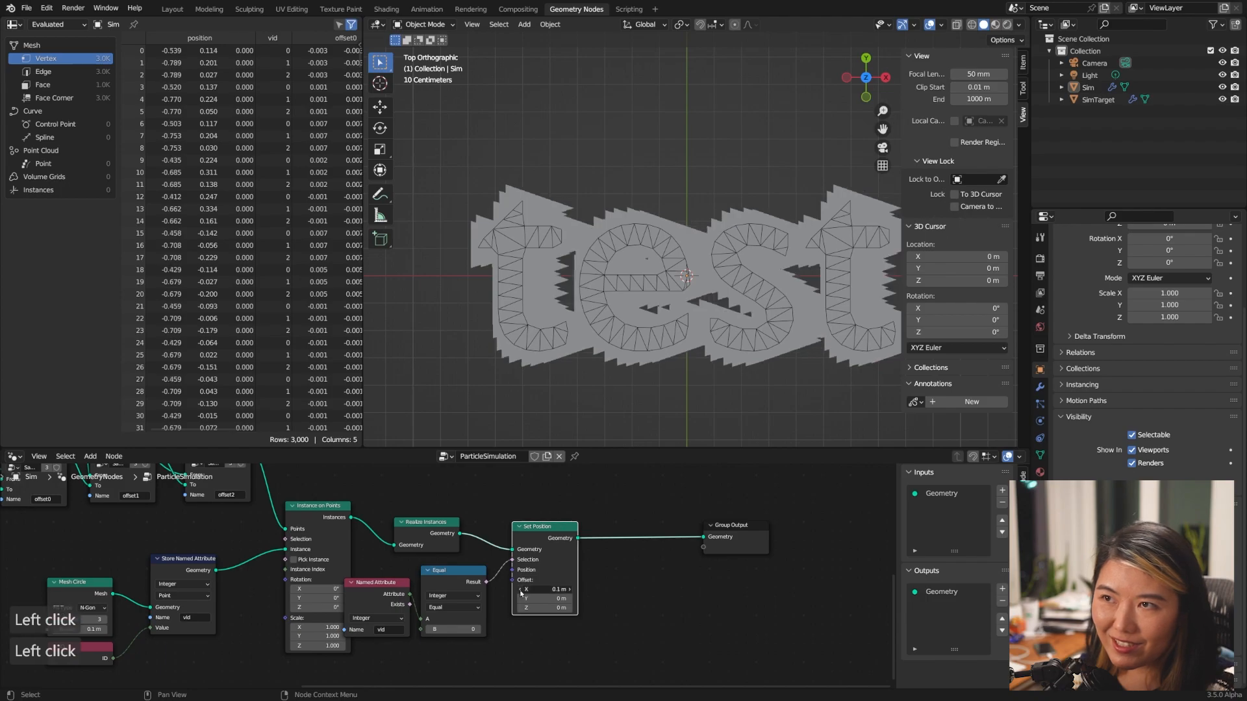
click(520, 592)
click(520, 592)
click(570, 589)
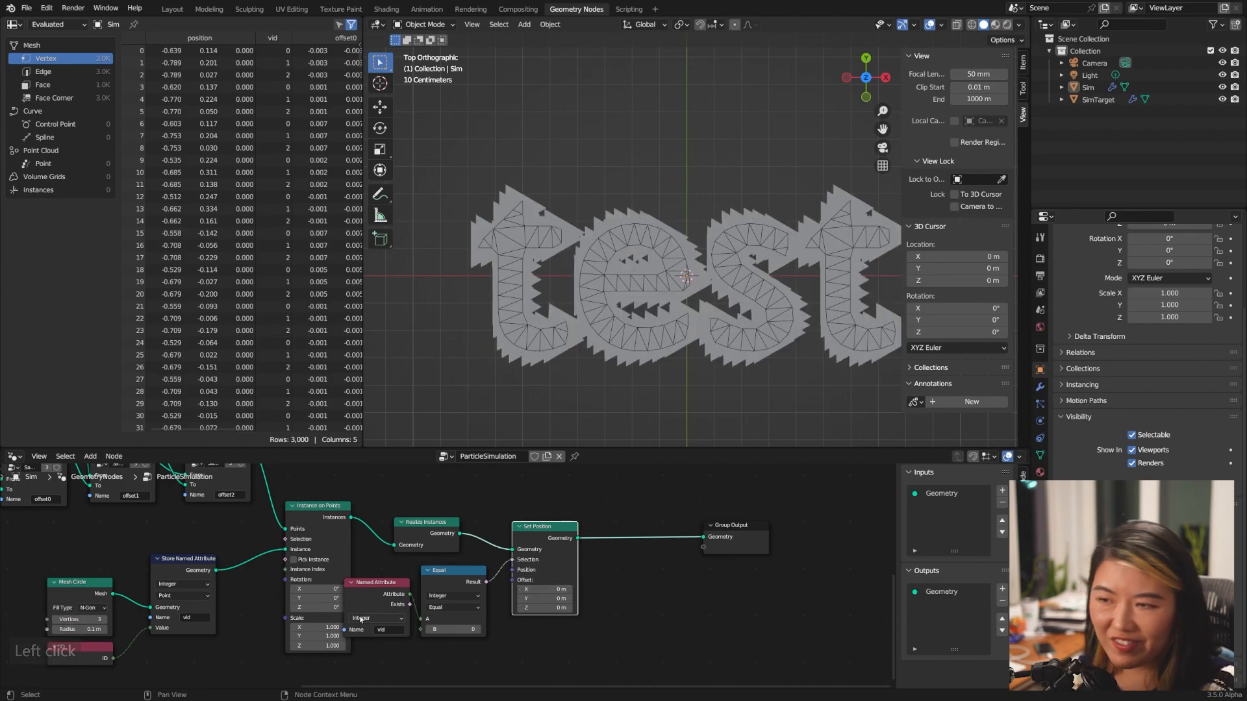
key(ctrl+z)
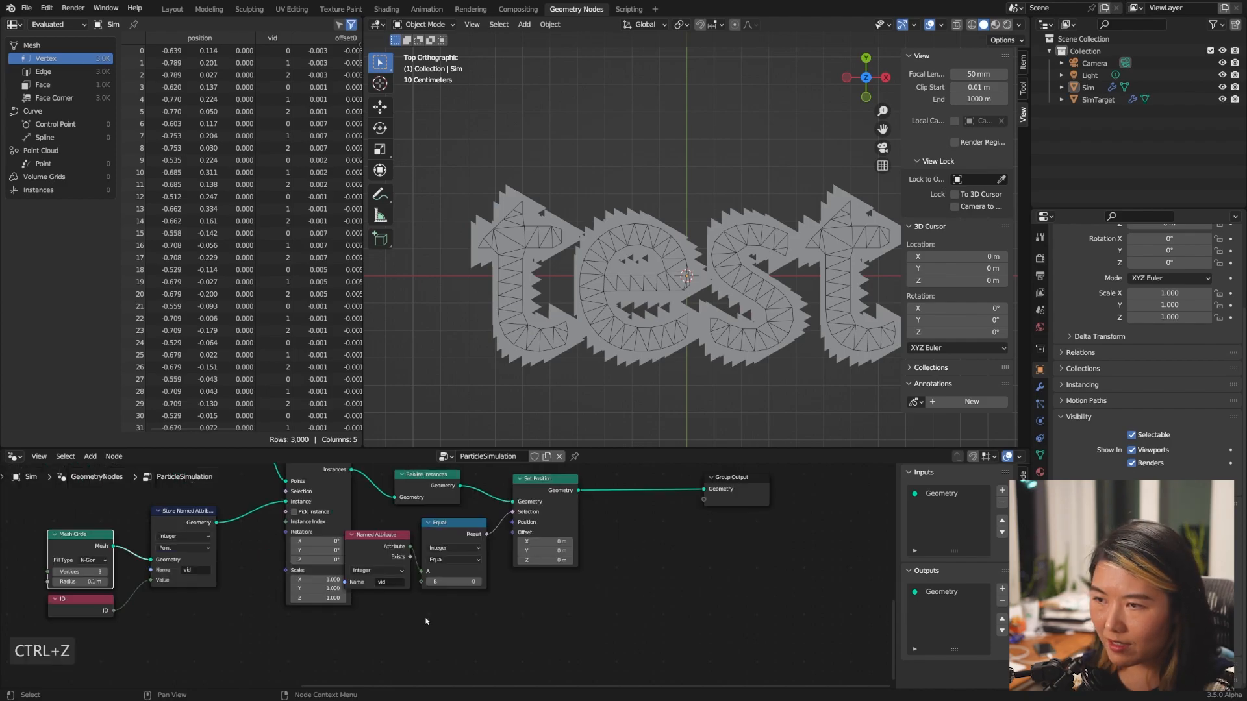
- Set the Mesh Circle's Radius to 0 m
click(78, 581)
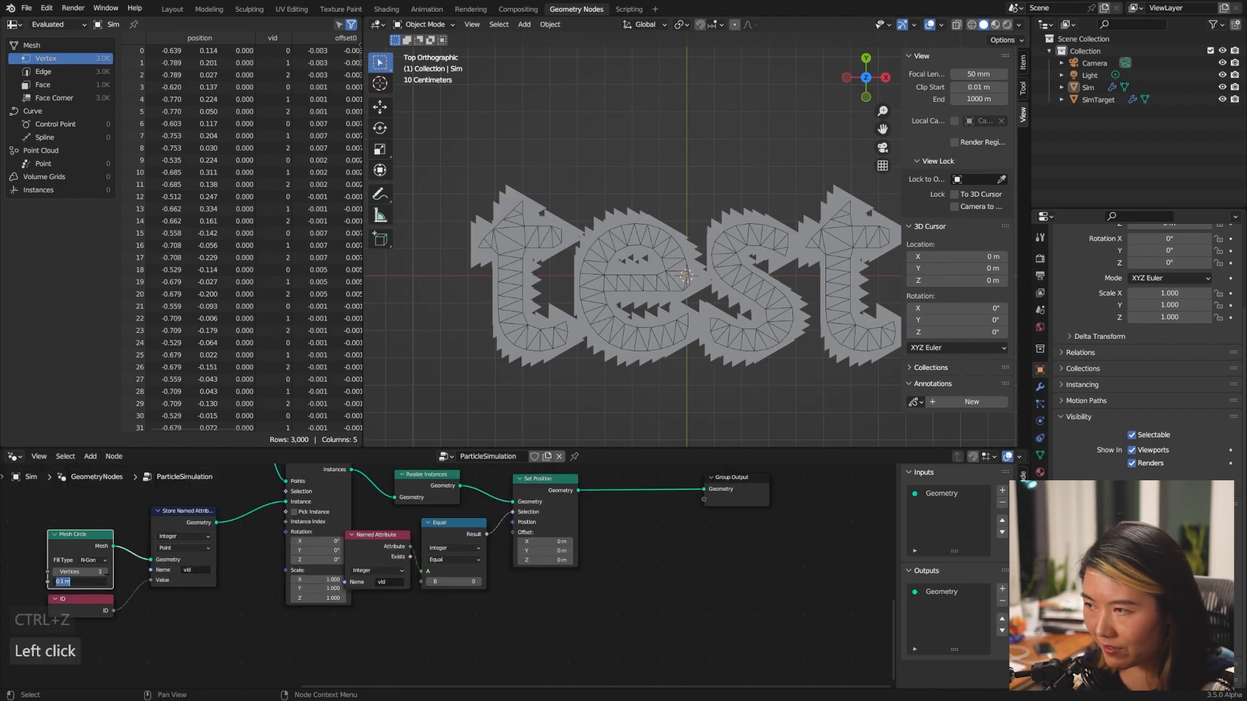
text(0)
key(Return)
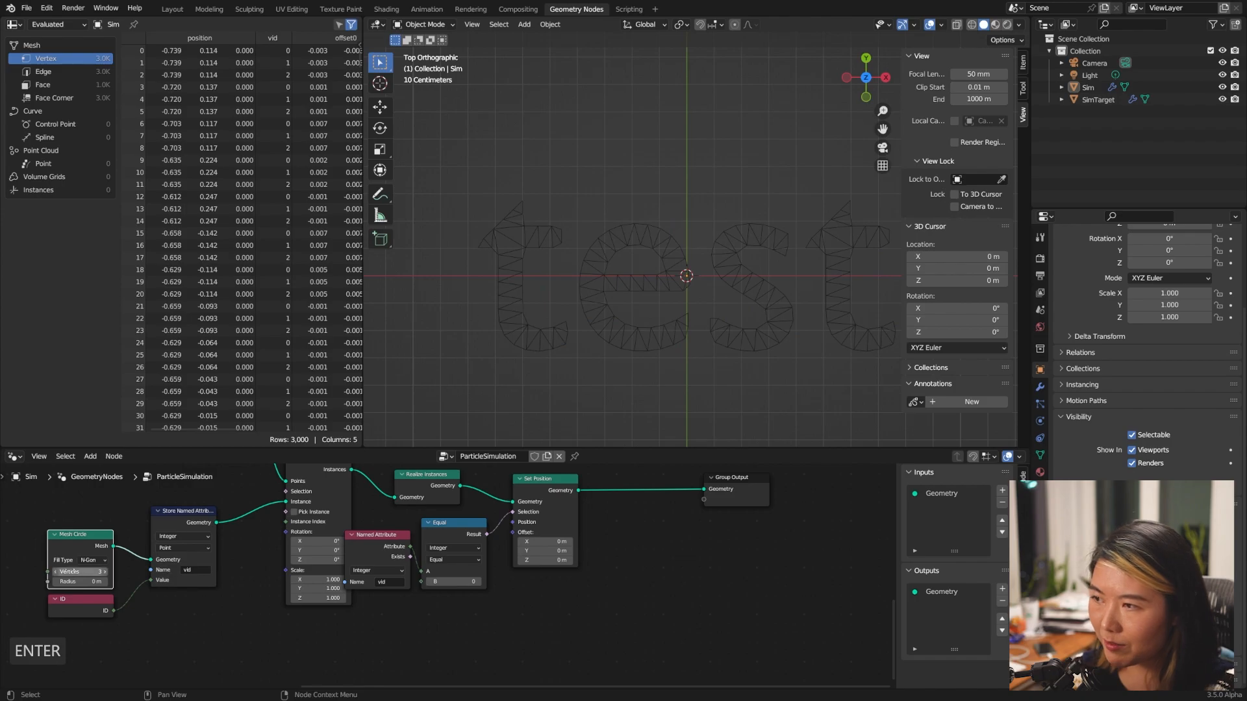
click(523, 591)
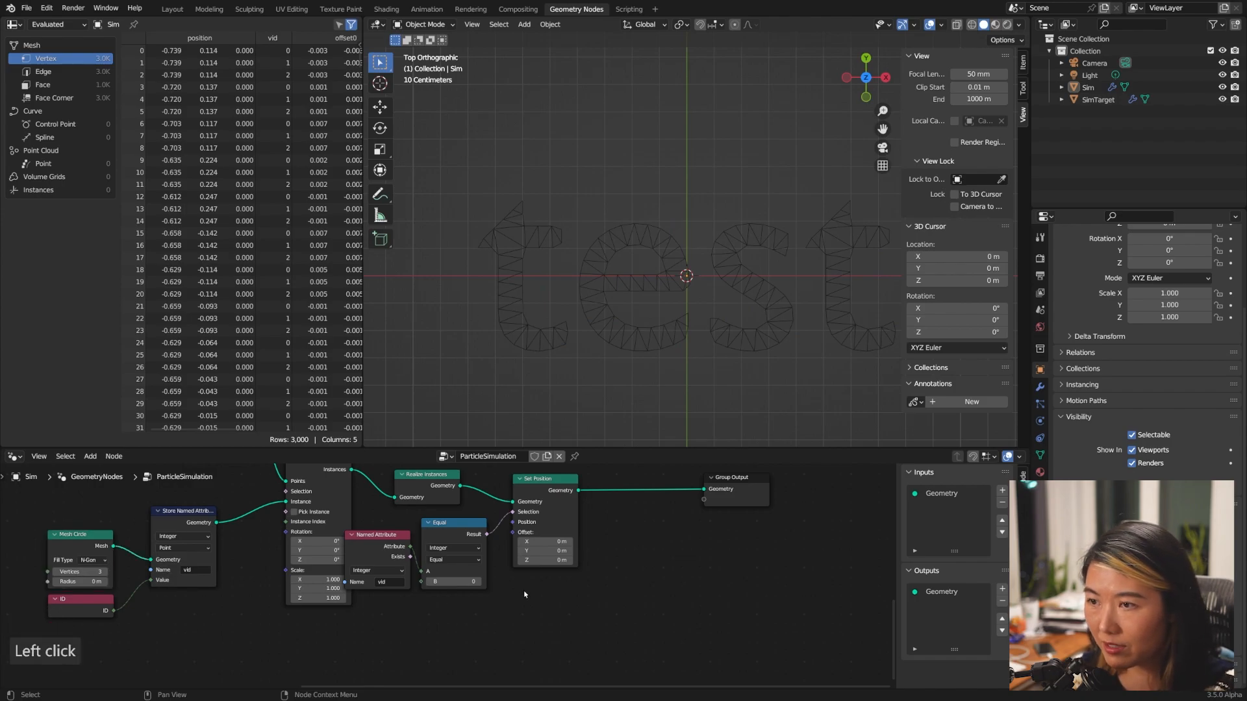
- Add a second Named Attribute node below the vid one and set its data type to Vector
middle_drag(621, 513, 609, 556)
key(shift+a)
text(sname)
key(Return)
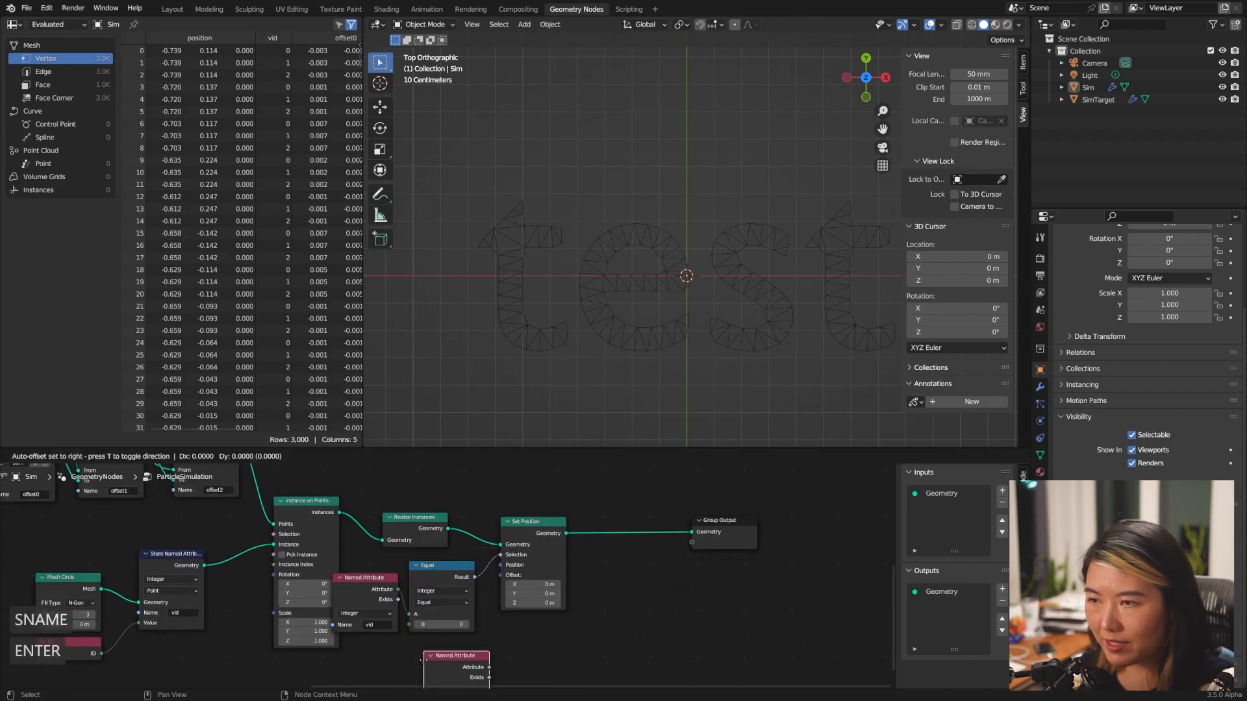
click(390, 657)
middle_drag(548, 657, 540, 584)
click(387, 617)
click(377, 651)
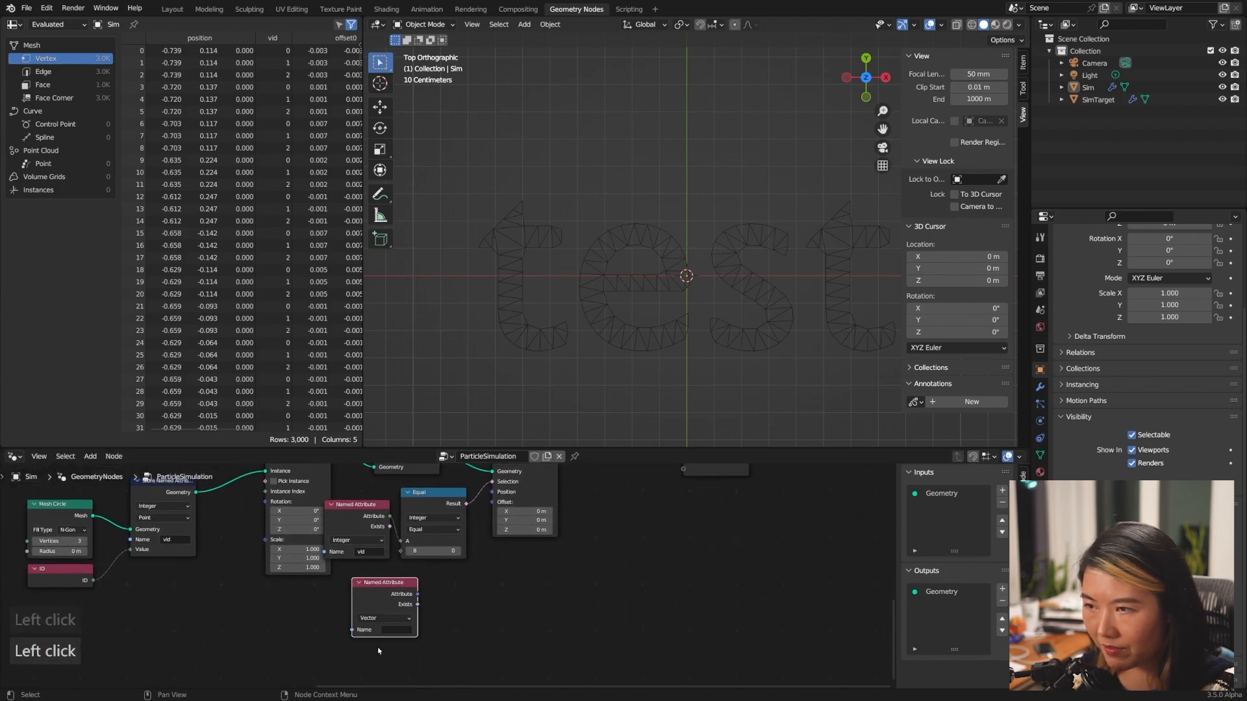
- Set the Vector Named Attribute's Name to offset0 and connect it to Set Position's Offset
click(398, 629)
text(off)
key(Down)
key(Return)
key(ctrl+z)
drag(429, 592, 503, 502)
- Group the Set Position, Equal and both Named Attribute nodes into one node group and return to the parent tree
middle_drag(547, 551, 502, 574)
click(526, 570)
drag(556, 653, 341, 537)
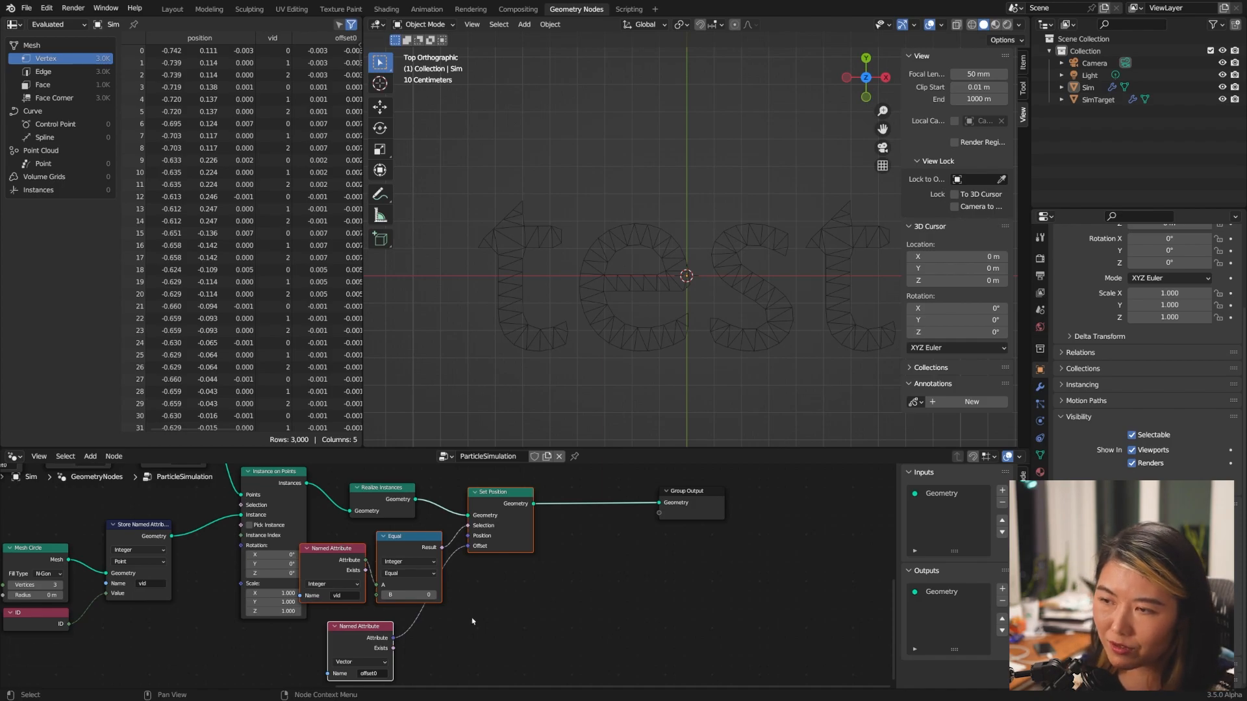
key(ctrl+g)
click(455, 578)
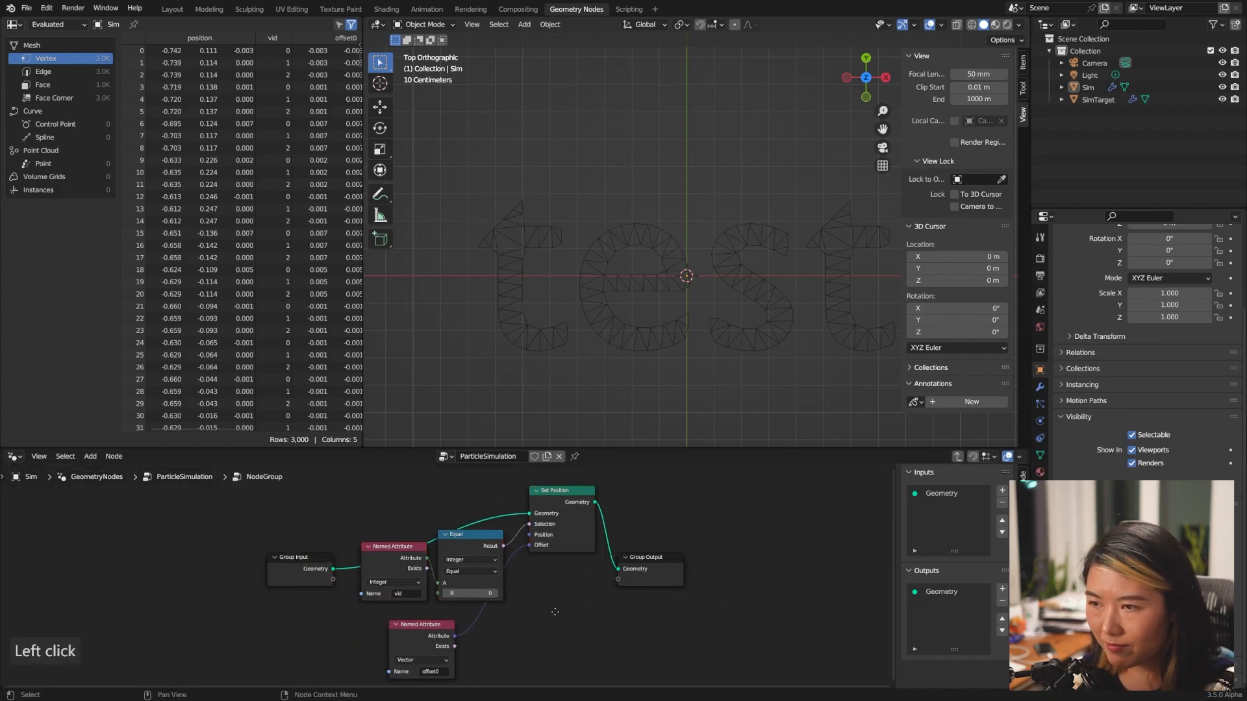
key(Tab)
- Place the new group node right after Realize Instances and name the group SetOffset
drag(423, 559, 469, 496)
click(1024, 478)
click(971, 558)
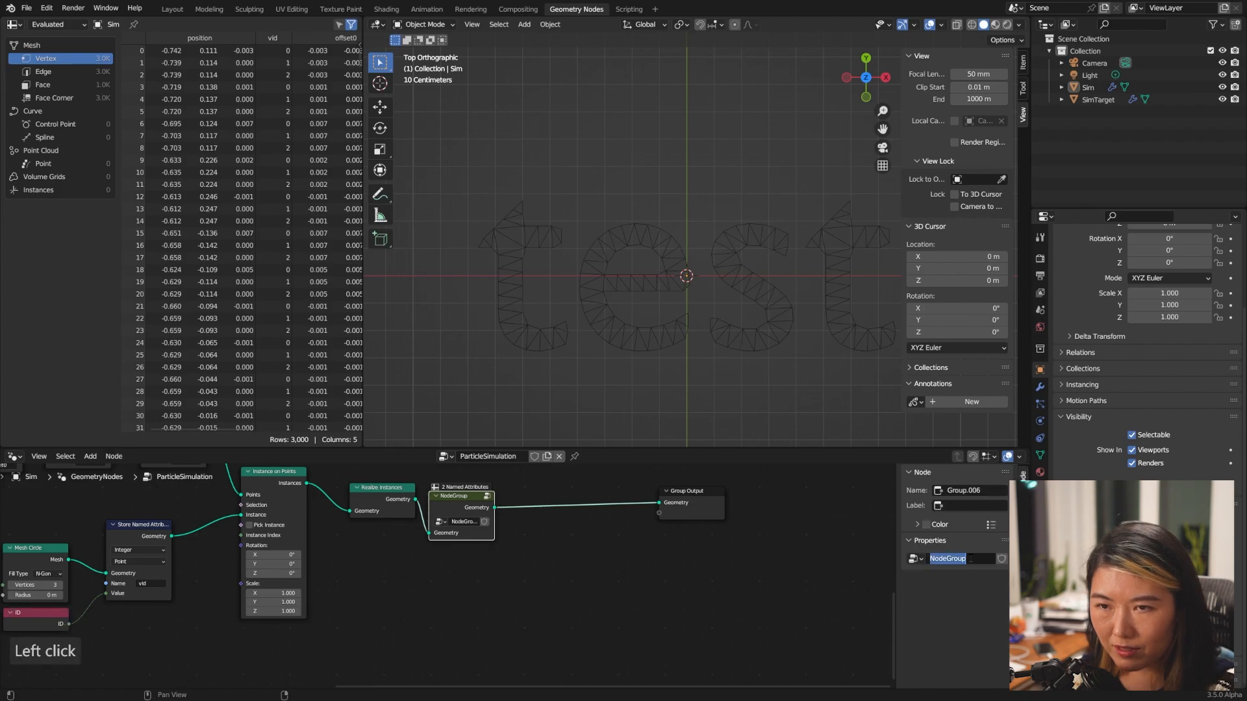
text(SetOffset)
key(Return)
- Inside SetOffset, expose the Equal node's B value as an integer group input named Vid
click(458, 513)
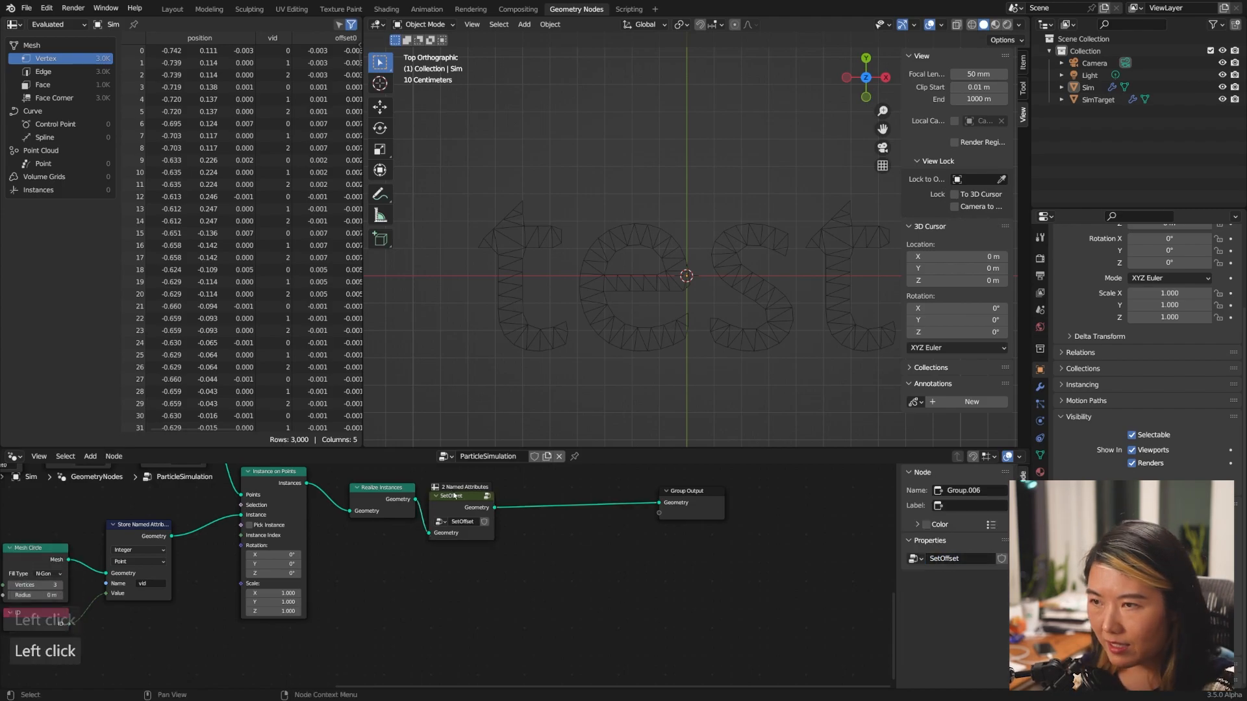
key(Tab)
drag(435, 589, 332, 575)
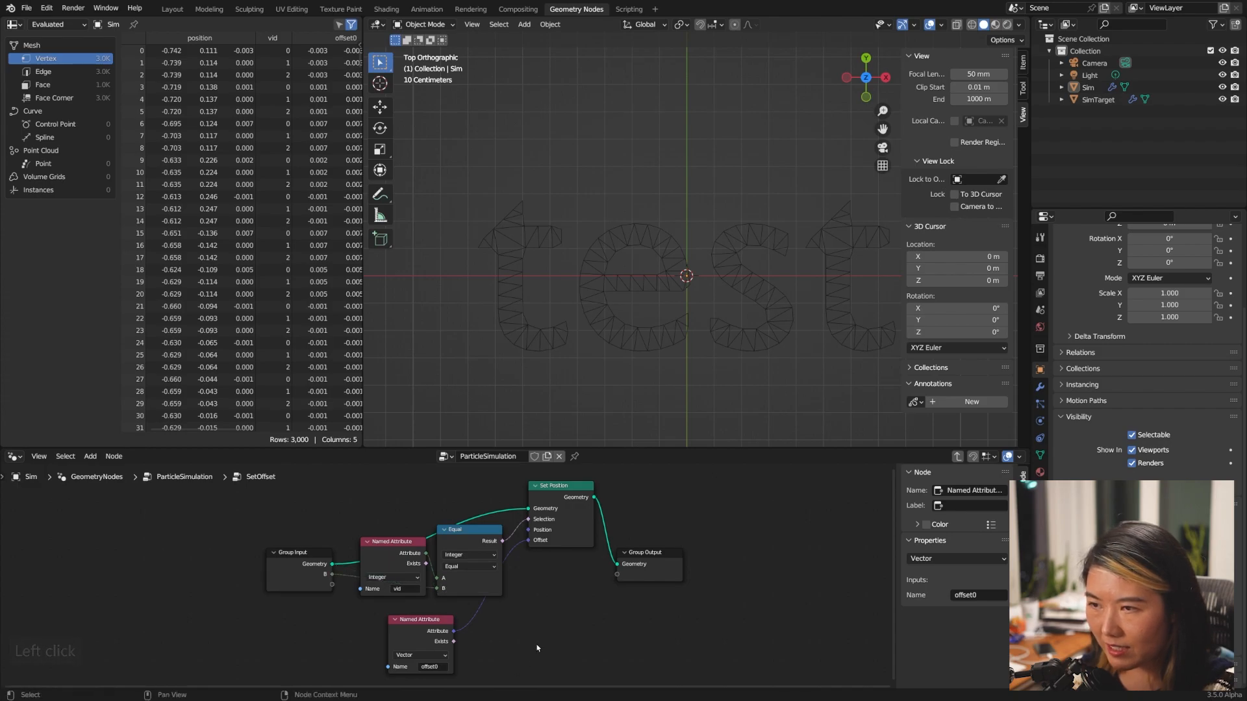
click(1023, 561)
click(965, 506)
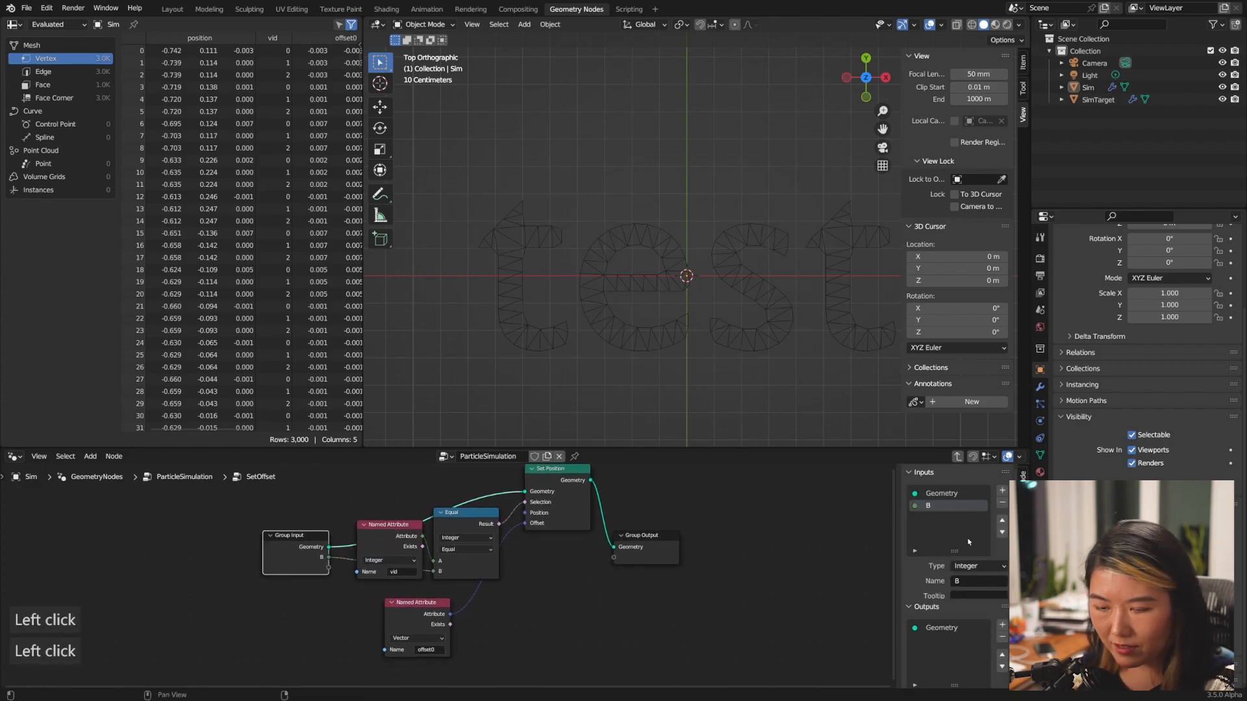
click(979, 567)
key(Escape)
click(975, 579)
text(Vid)
key(Return)
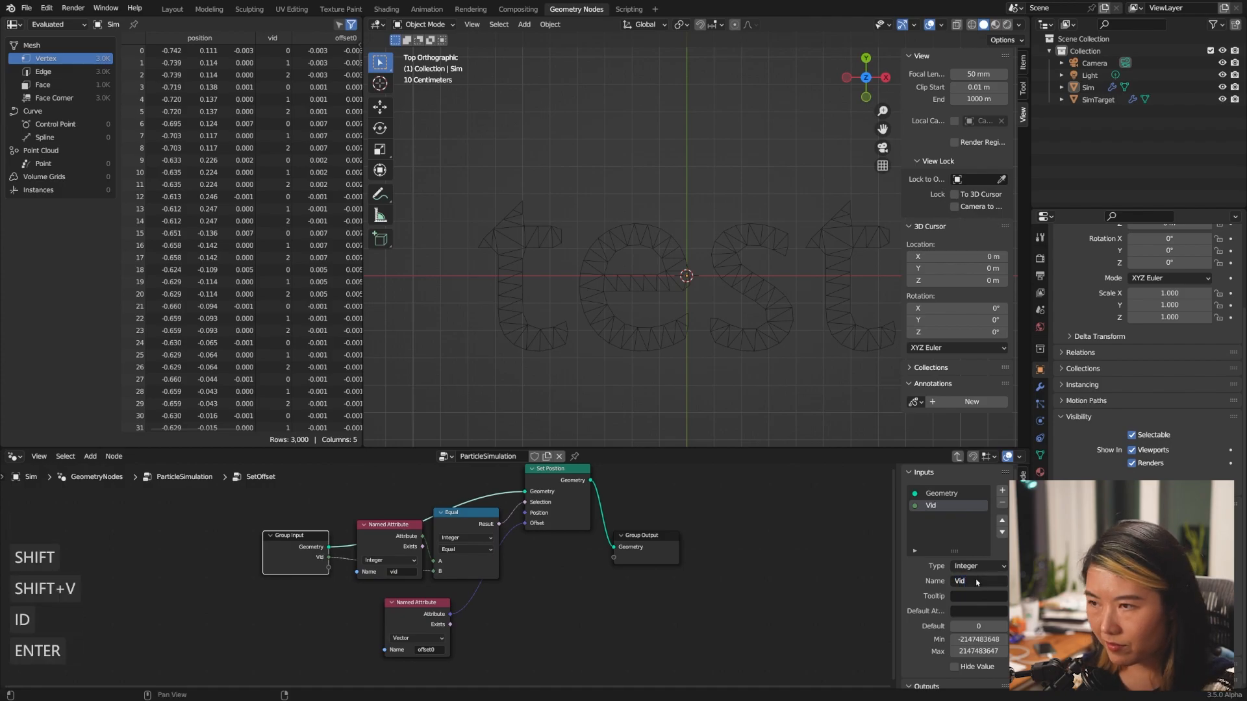
- Expose the Vector Named Attribute's Name as a SetOffset group input and return to the ParticleSimulation tree
drag(385, 650, 328, 568)
click(513, 644)
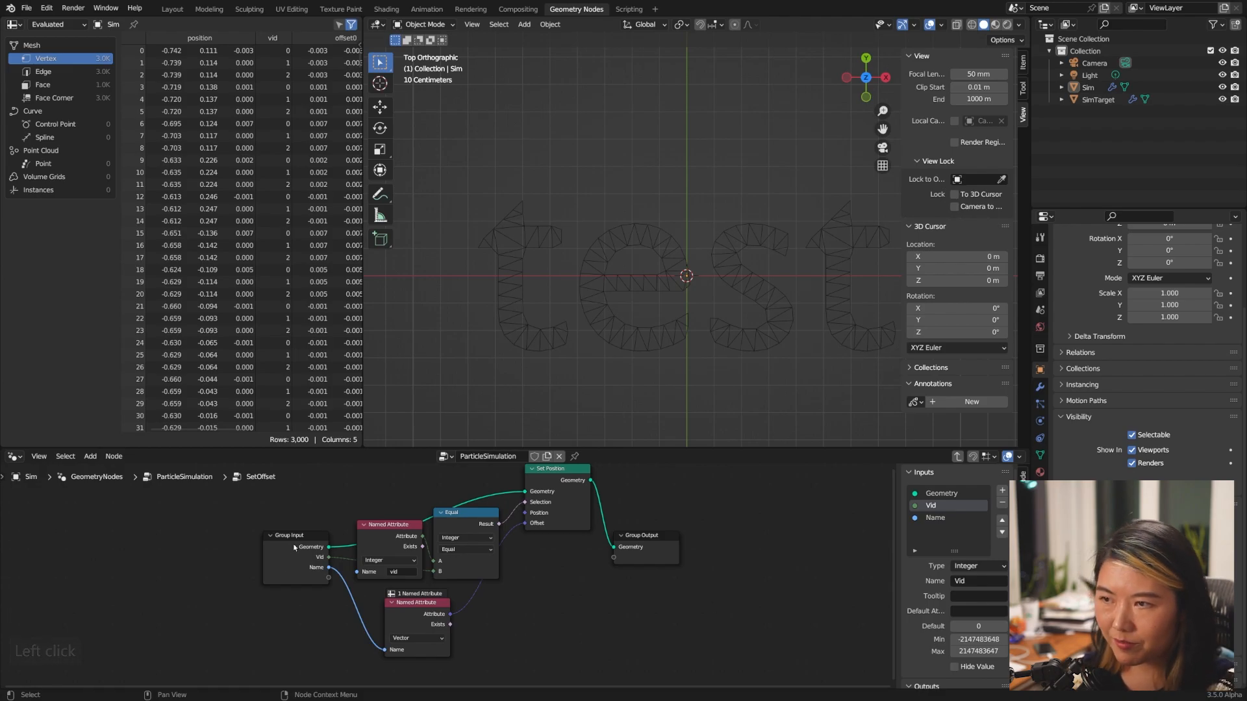
key(Tab)
- Duplicate the SetOffset node twice, placing the copies in a row before Group Output
click(419, 517)
key(shift+d)
click(496, 518)
key(shift+d)
click(585, 516)
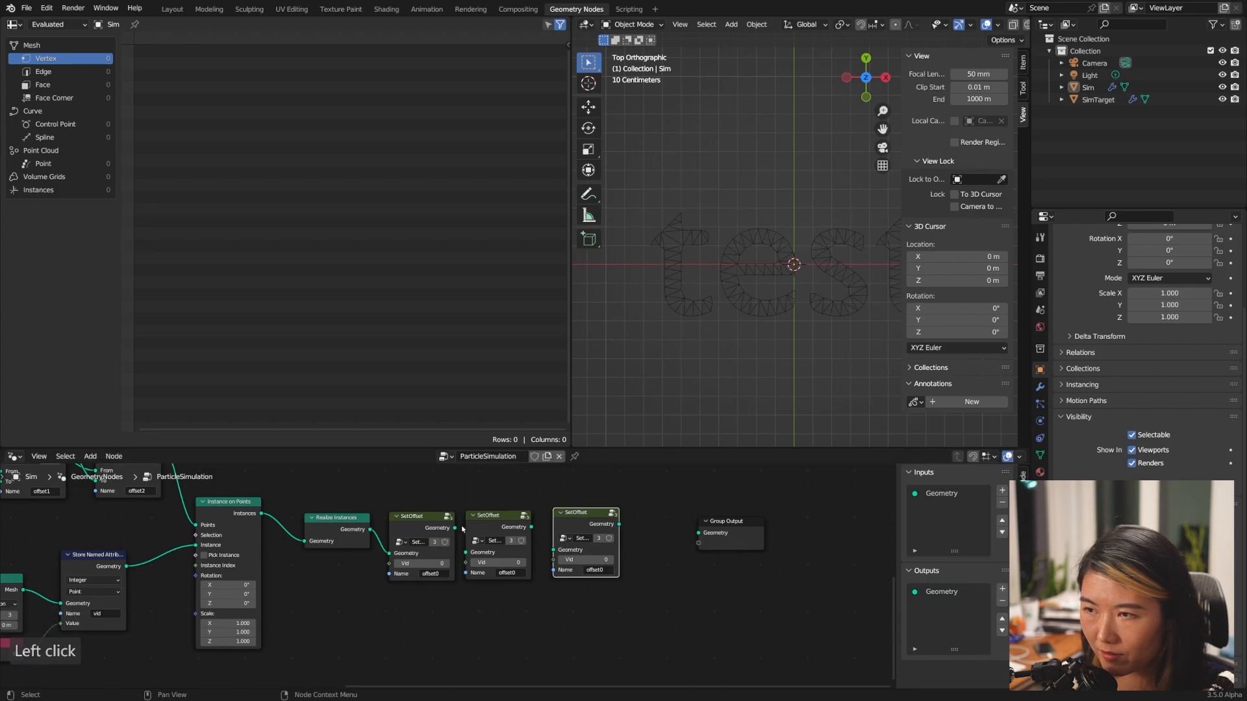
- Set the second SetOffset node's Vid to 1 and its Name to offset1
click(523, 562)
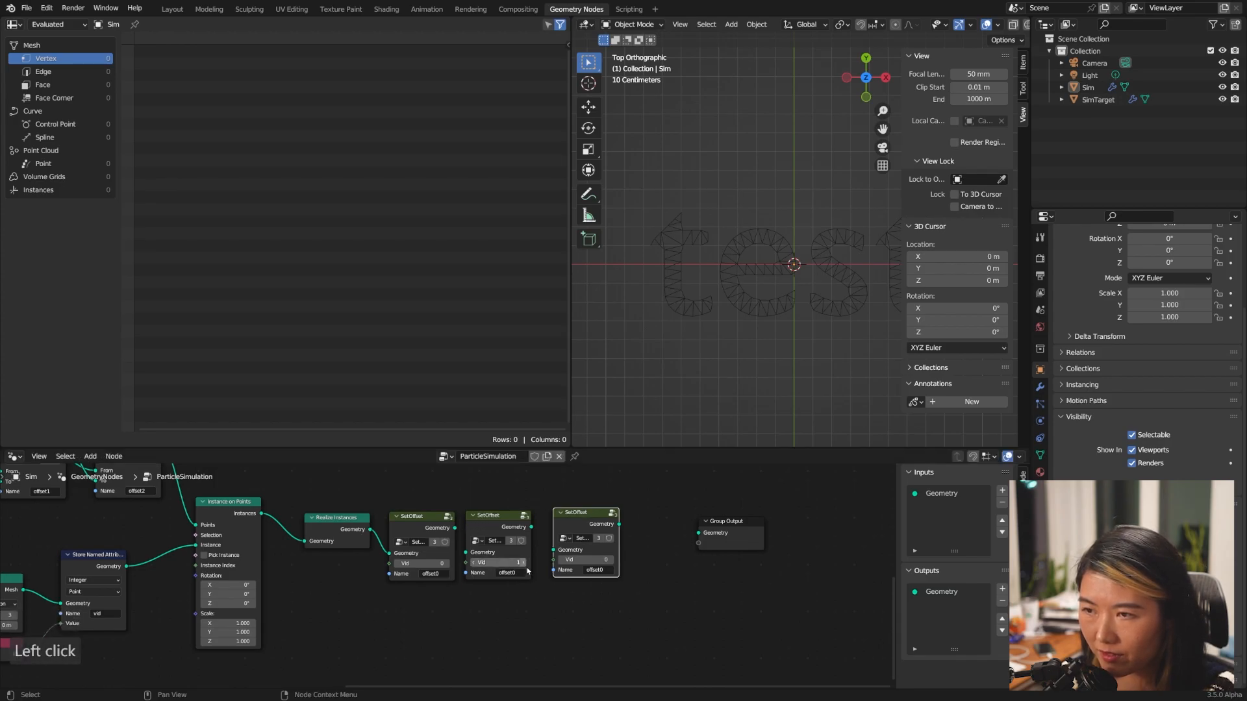
click(517, 573)
key(Right)
key(BackSpace)
text(1)
key(Return)
- Set the third SetOffset node's Vid to 2 and its Name to offset2
click(602, 558)
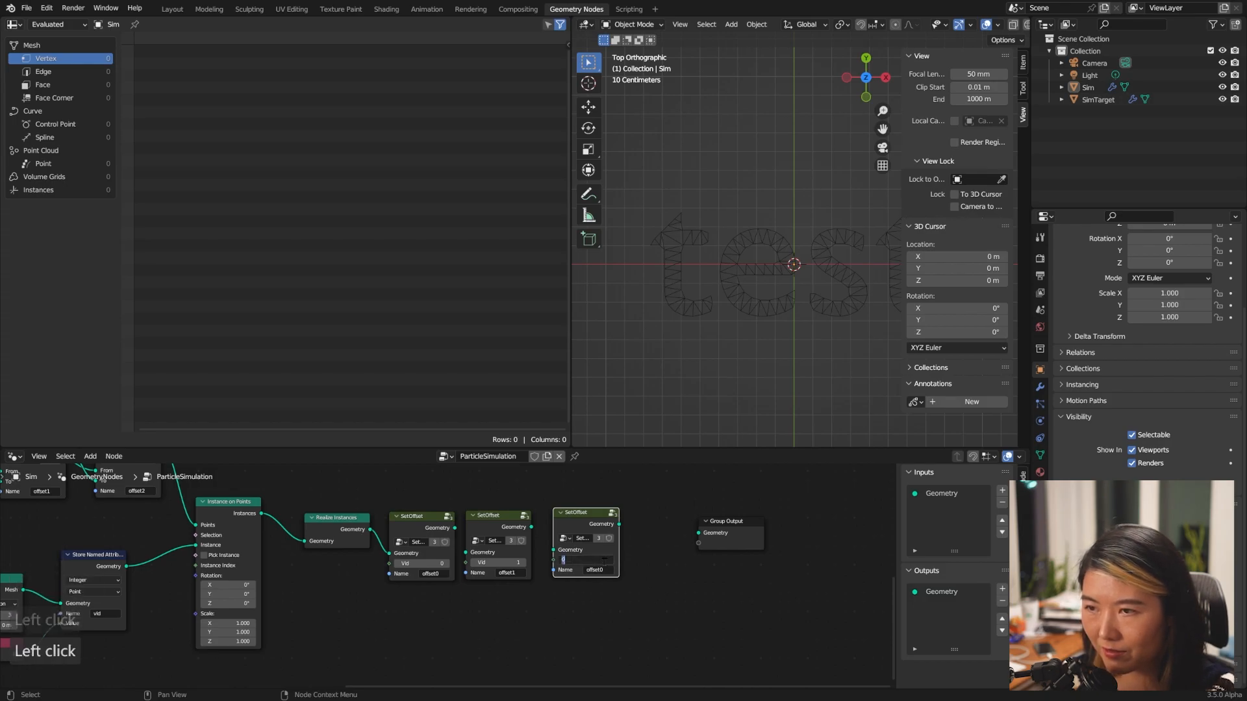
text(2)
key(Tab)
key(Right)
key(BackSpace)
text(2)
key(Return)
- Chain the three SetOffset nodes through their Geometry sockets and connect the last one to Group Output
drag(454, 528, 466, 552)
drag(533, 527, 554, 550)
drag(619, 524, 699, 533)
shift+middle_drag(791, 298, 700, 346)
shift+middle_drag(657, 388, 769, 367)
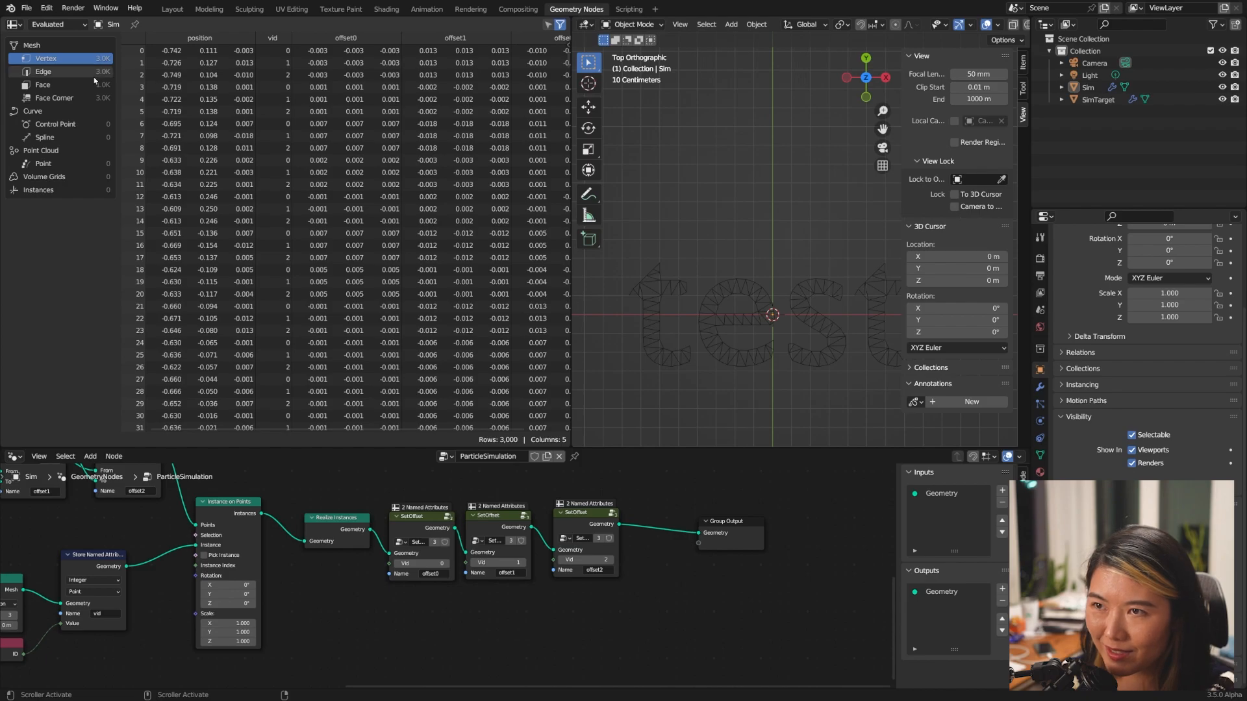
- Compare the offset attributes of the final vertices with the face offsets output by the last ComputeOffset node
middle_drag(425, 604, 575, 630)
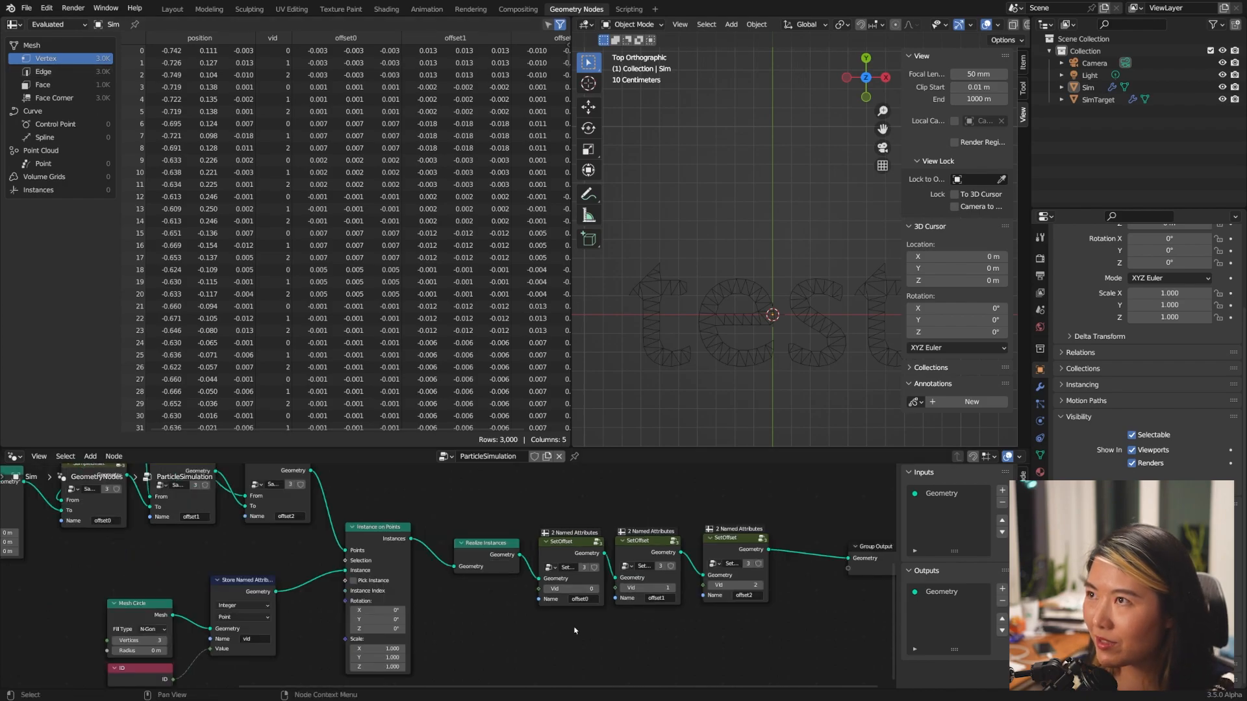
middle_drag(738, 602, 707, 611)
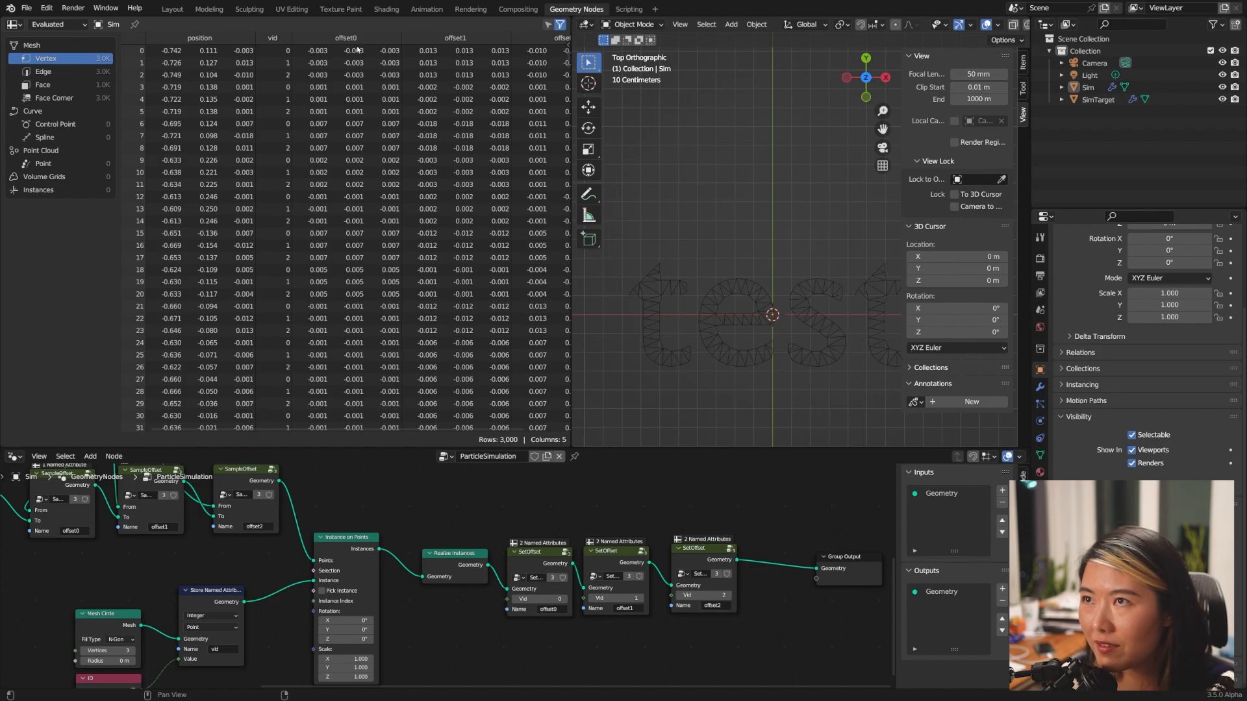
ctrl+scroll(274, 51, right, 2)
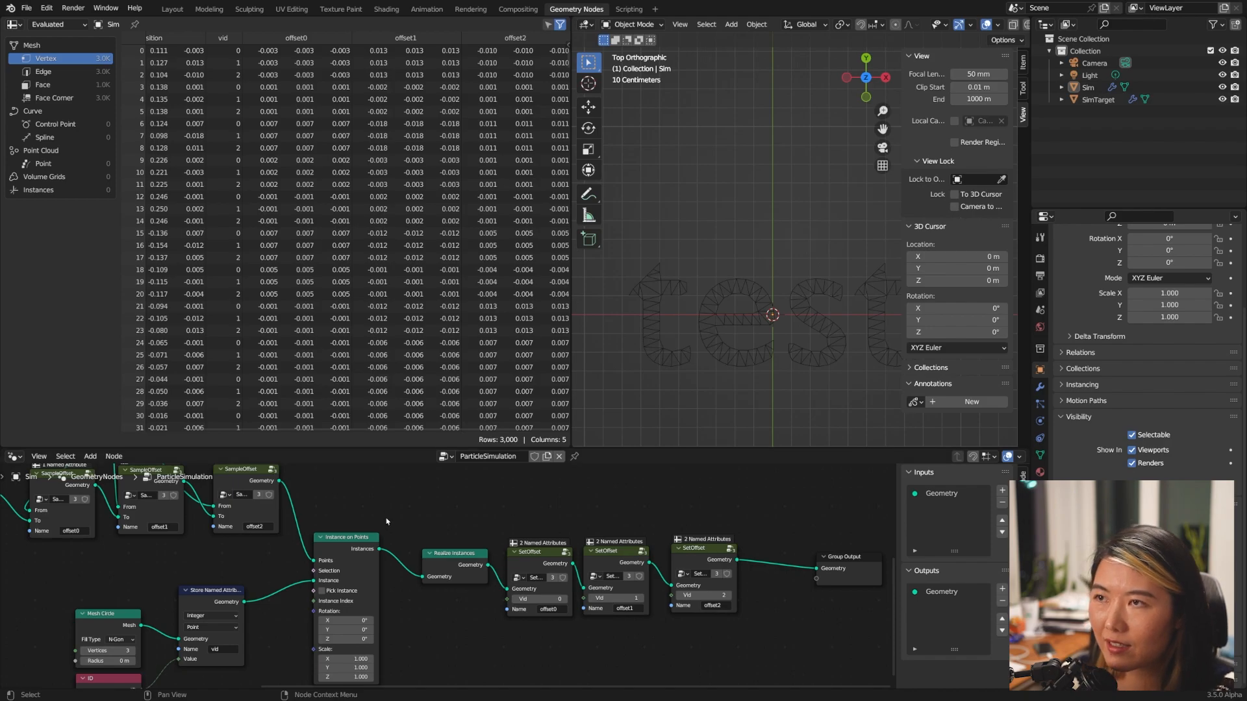
middle_drag(471, 520, 608, 604)
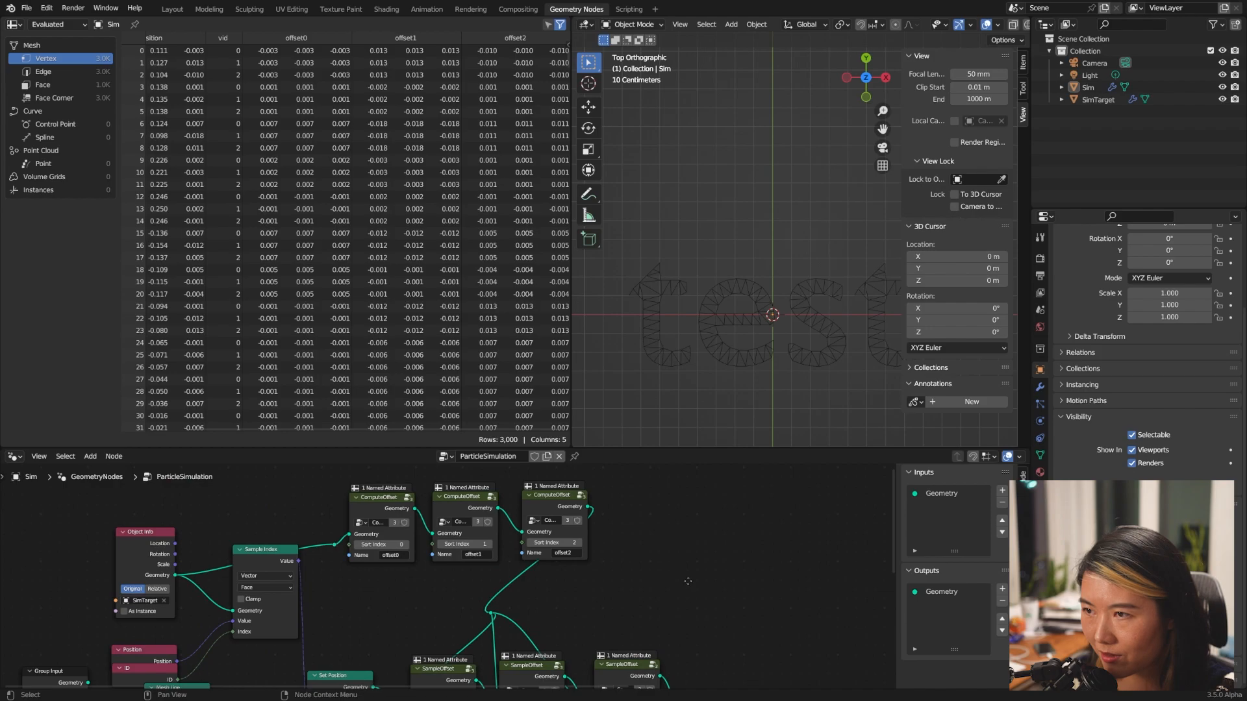
ctrl+shift+click(555, 513)
click(43, 85)
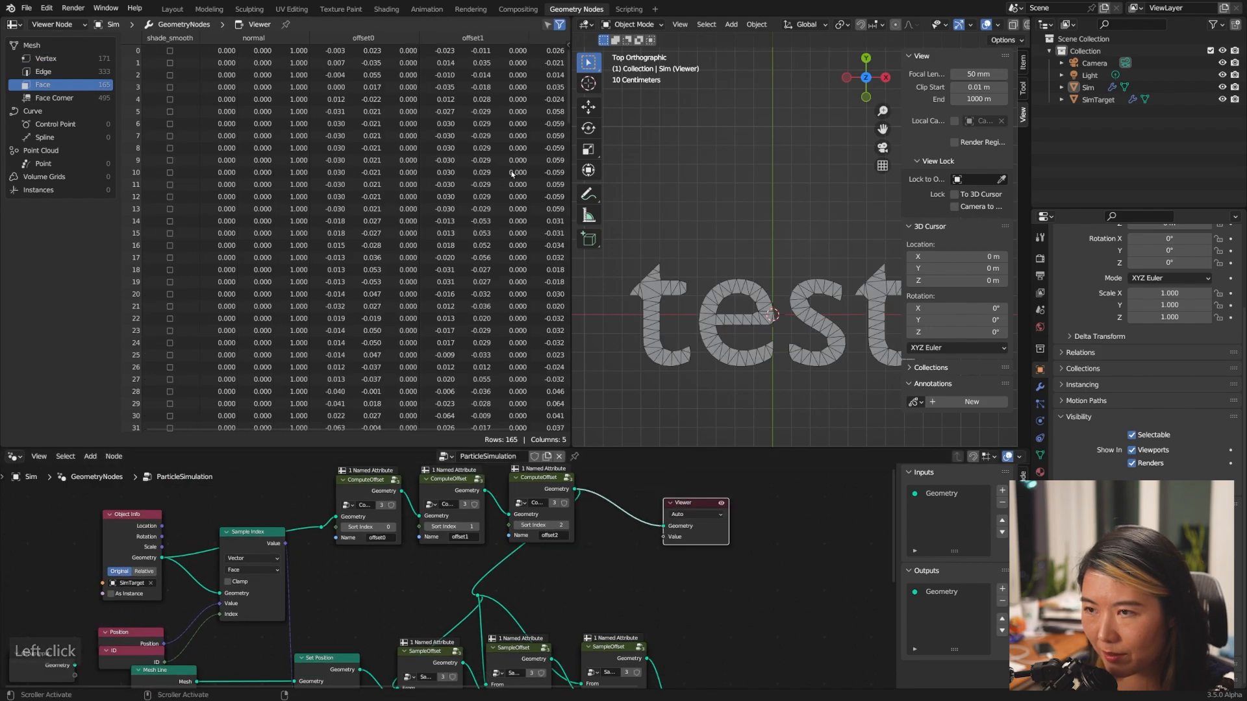
drag(260, 431, 328, 431)
- Inside the SampleOffset group, set the Sample Index node's data type to Vector
middle_drag(421, 670, 388, 557)
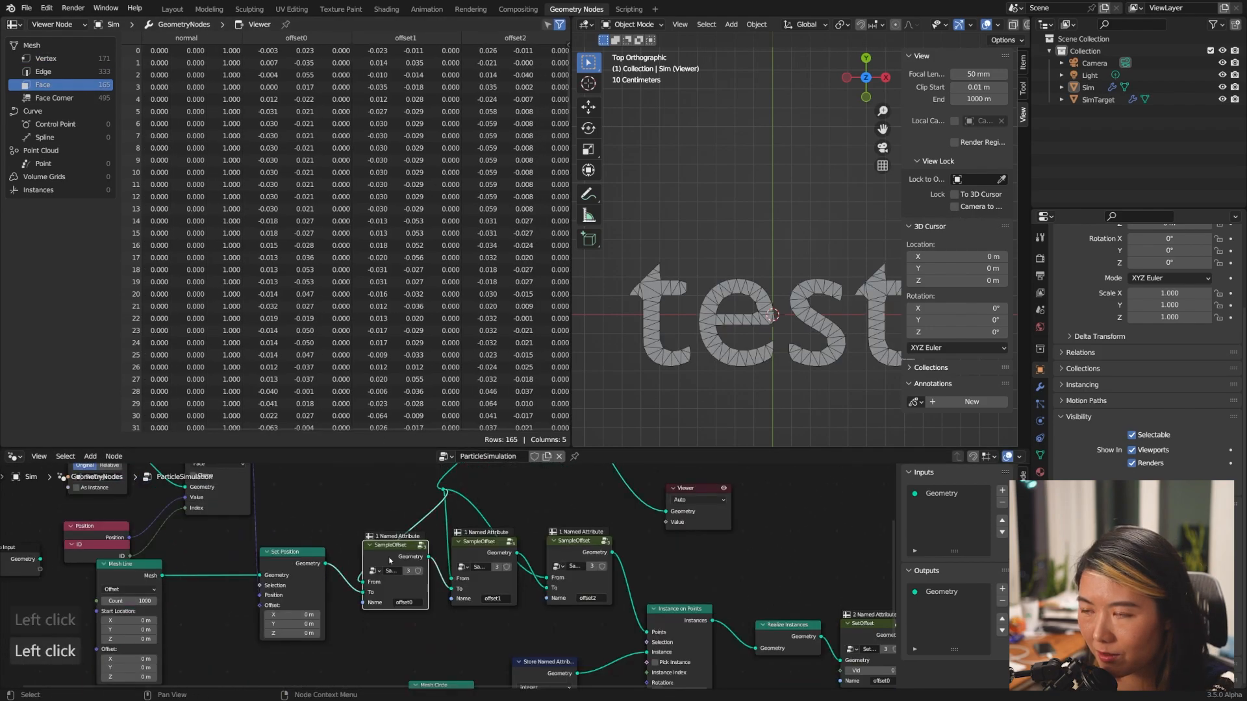
key(Tab)
middle_drag(500, 595, 495, 565)
click(492, 535)
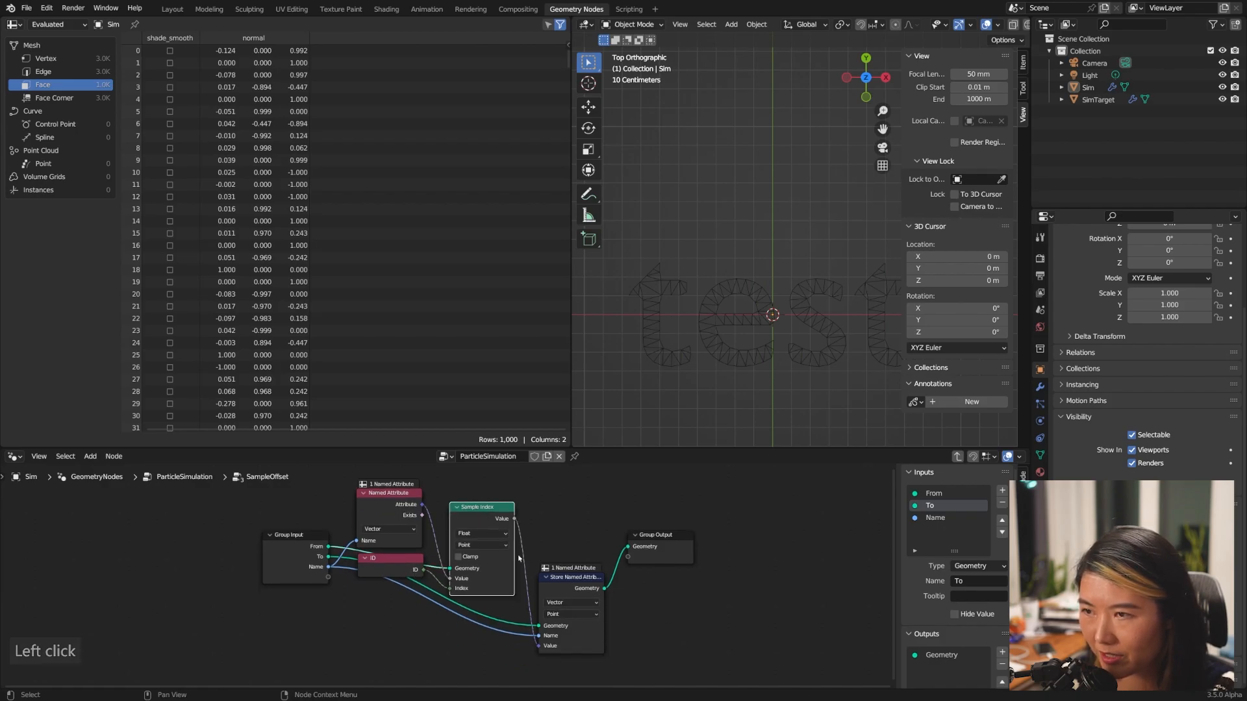
scroll(523, 560, up, 1)
drag(482, 497, 482, 484)
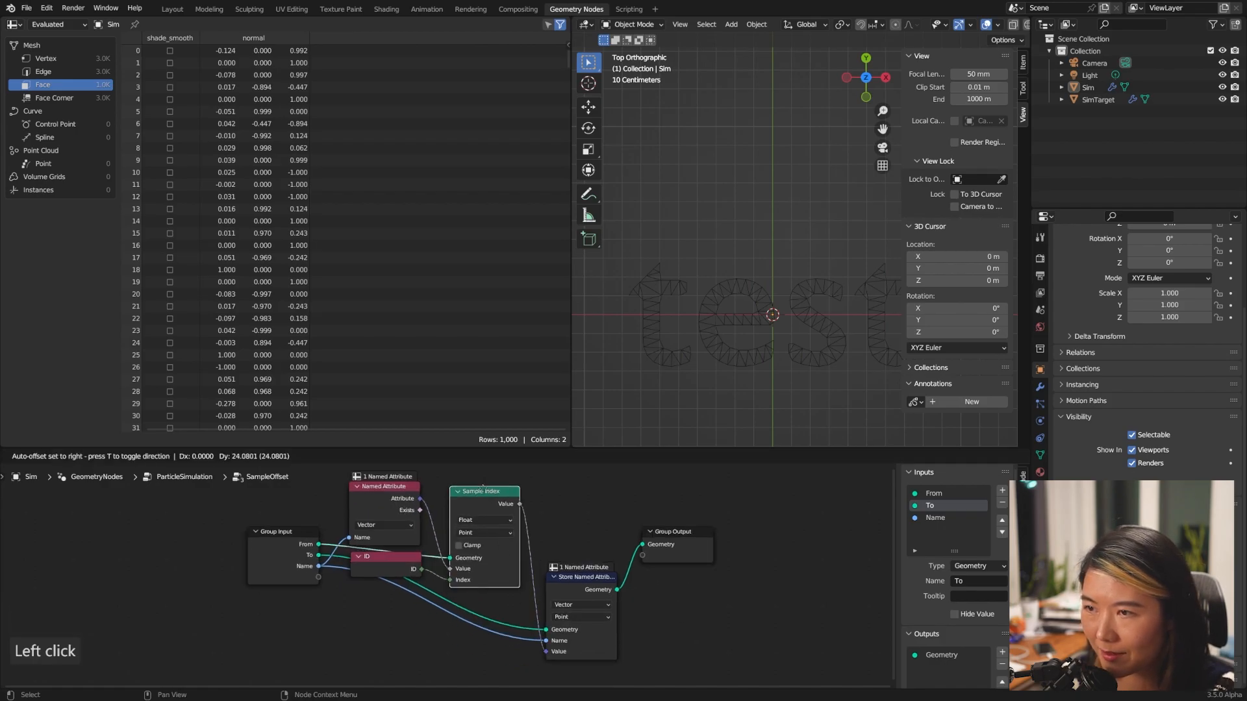
click(485, 520)
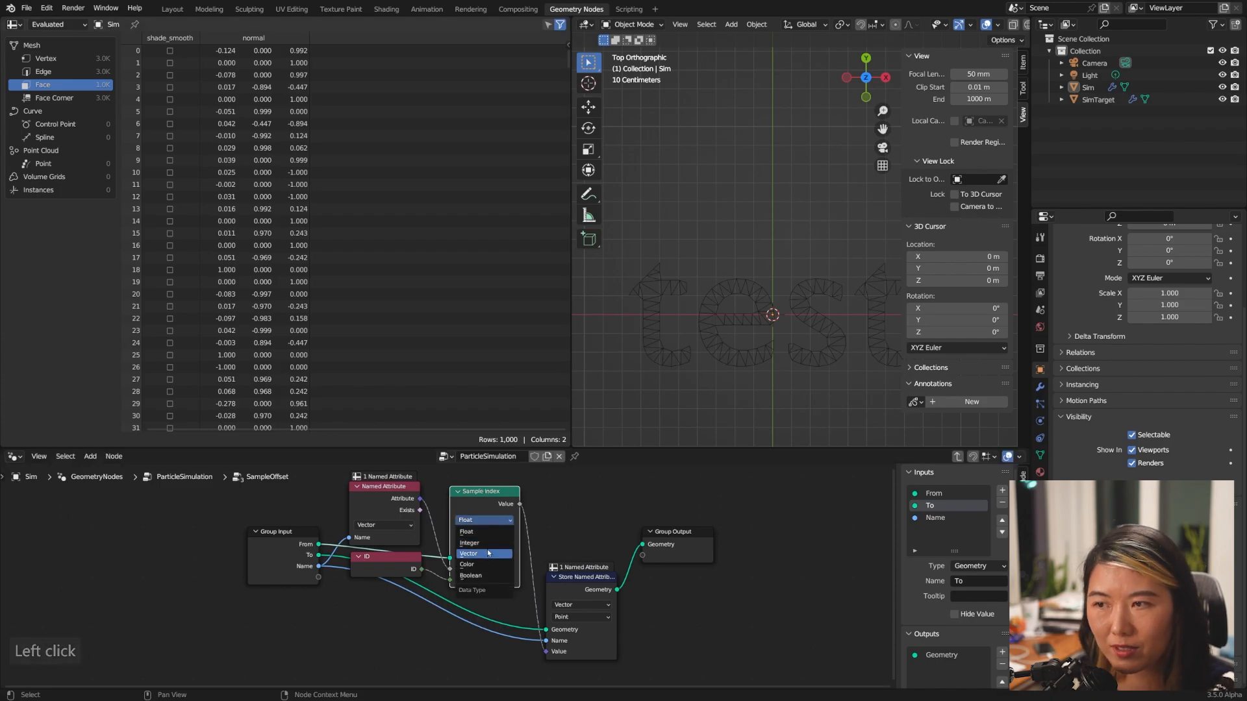
click(488, 554)
- Reconnect Named Attribute to Sample Index's Value and Sample Index to Store Named Attribute's Value, then return to the parent tree
drag(520, 504, 546, 651)
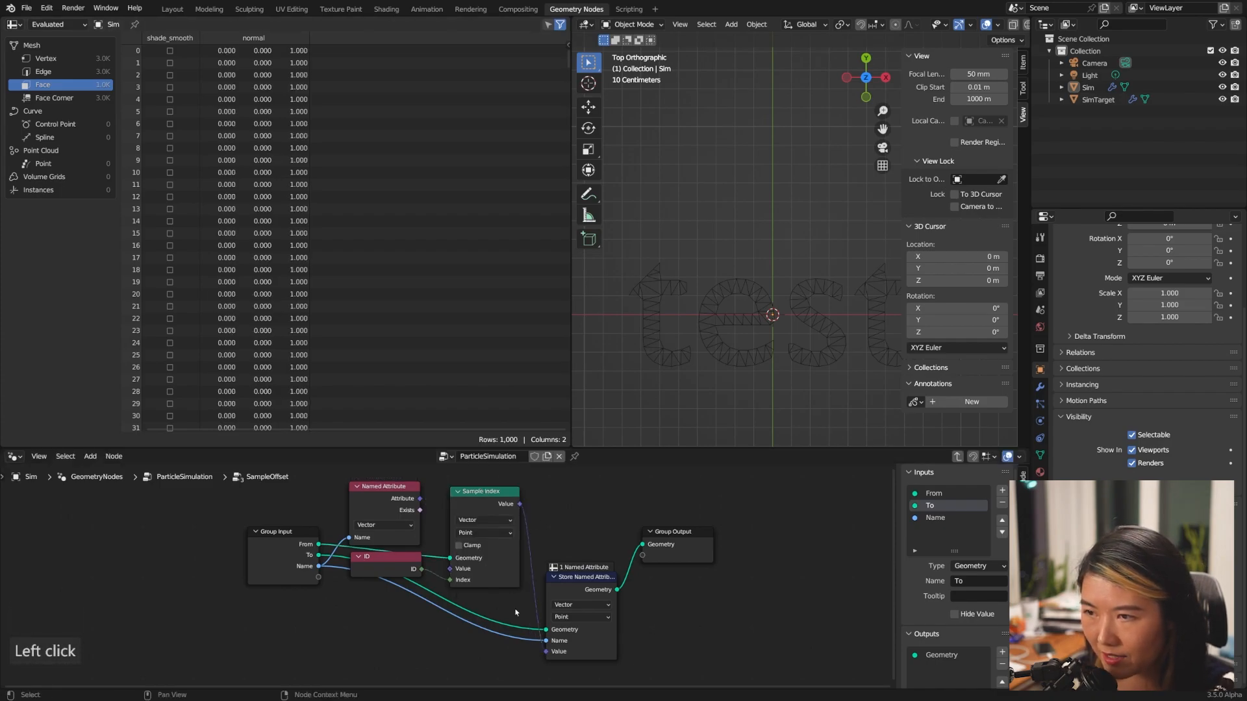
drag(420, 500, 450, 569)
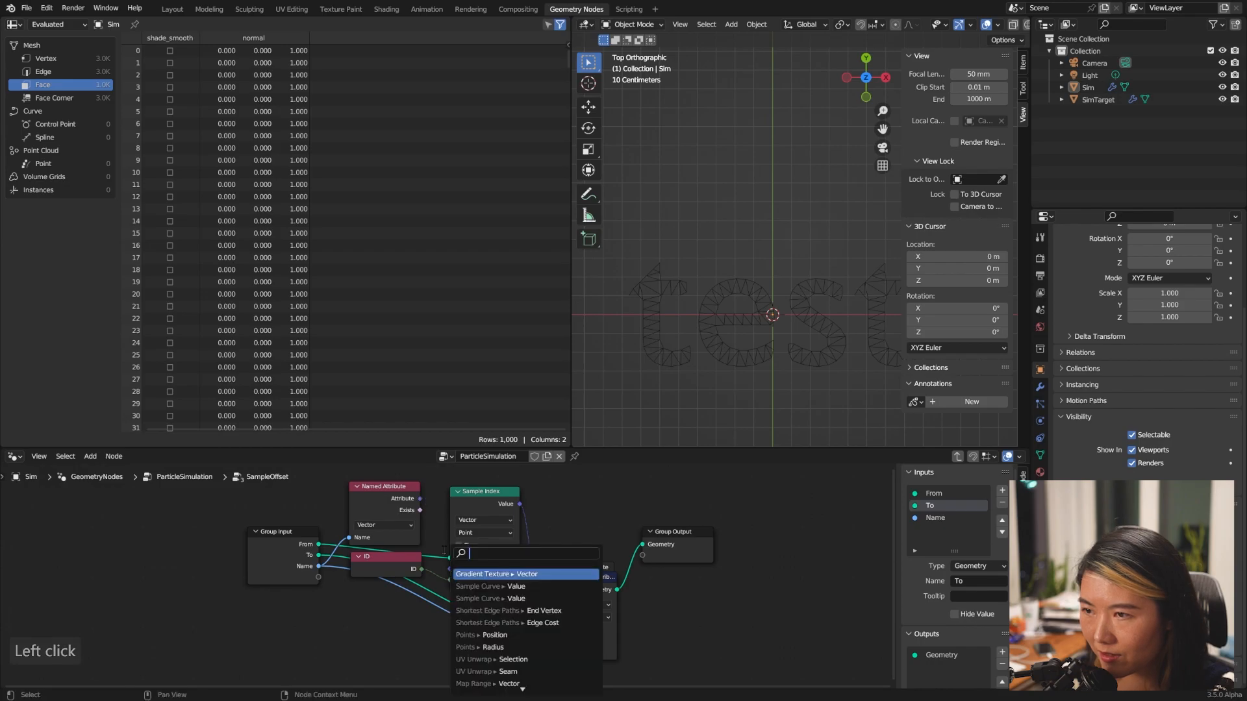
click(448, 610)
key(Tab)
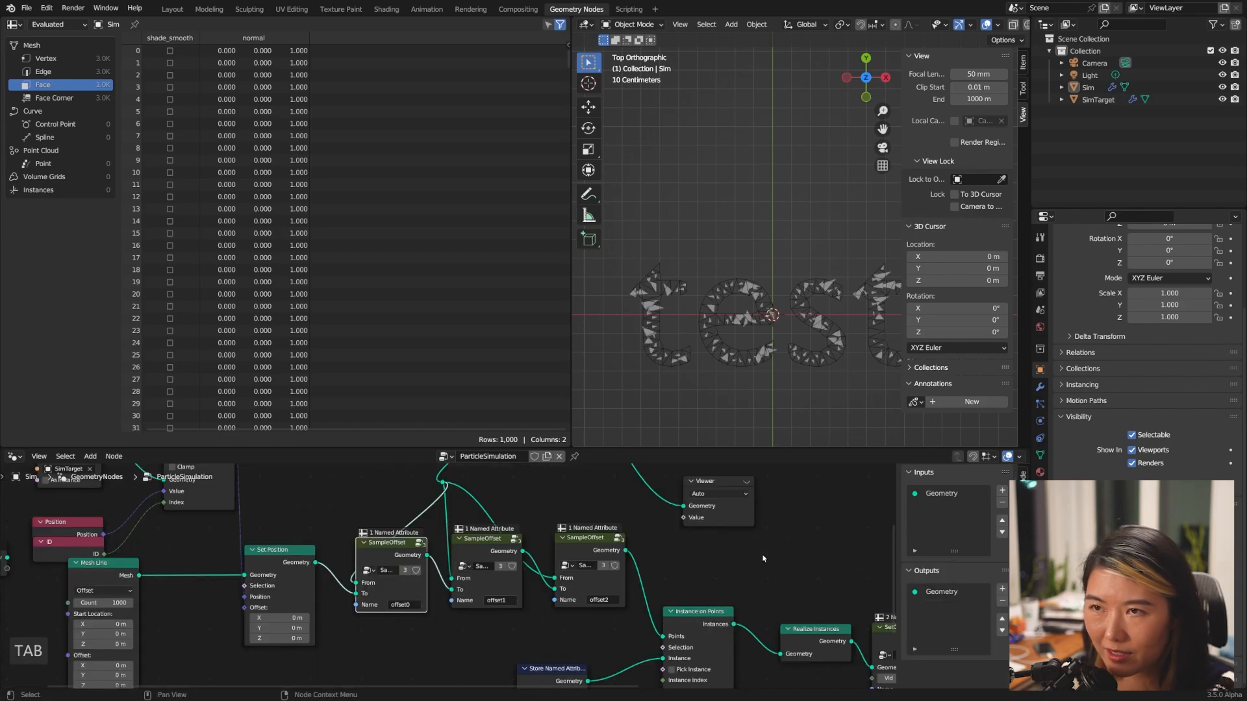
- Preview the last SetOffset node's output and examine the triangle shapes against the text faces
middle_drag(719, 540, 720, 546)
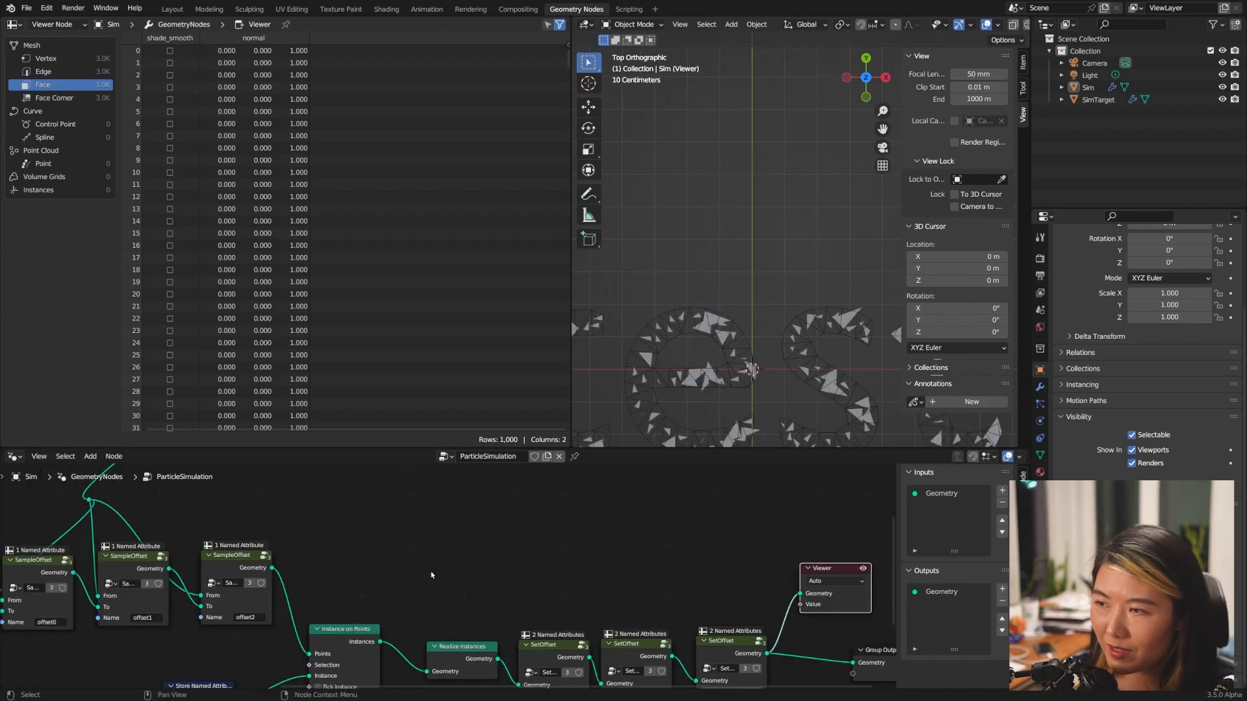
middle_drag(483, 581, 831, 673)
middle_drag(635, 549, 669, 615)
middle_drag(491, 644, 593, 618)
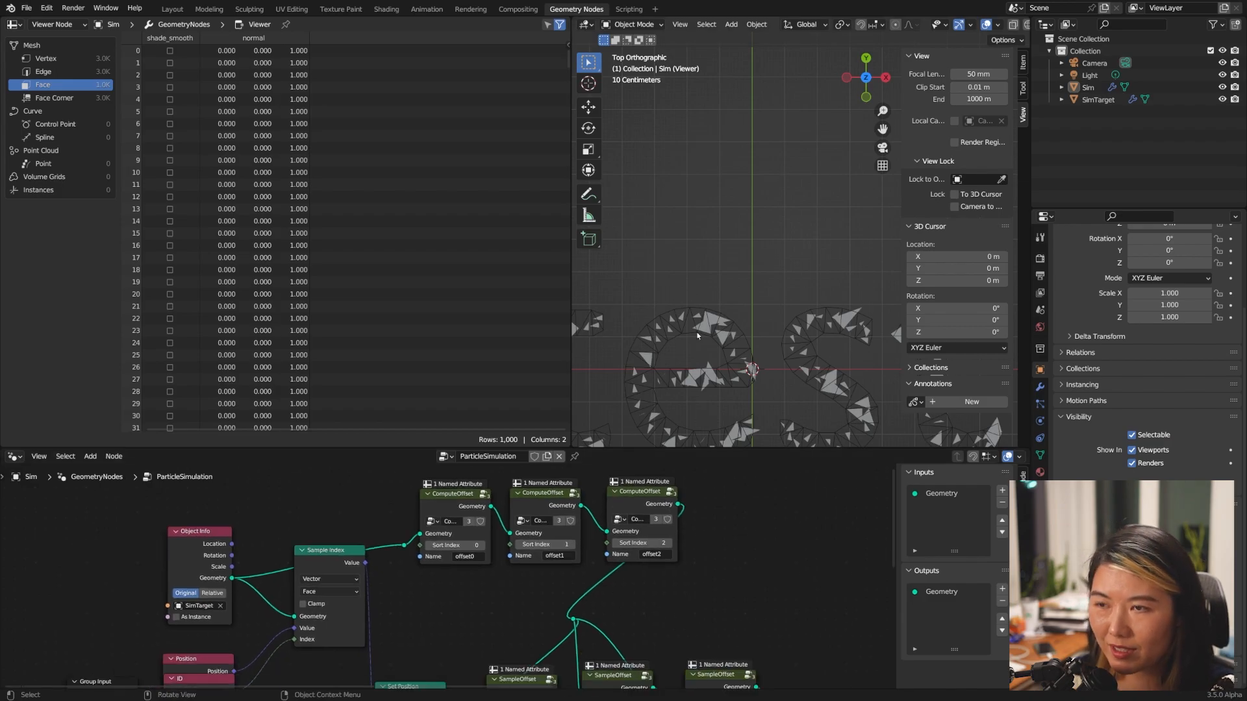
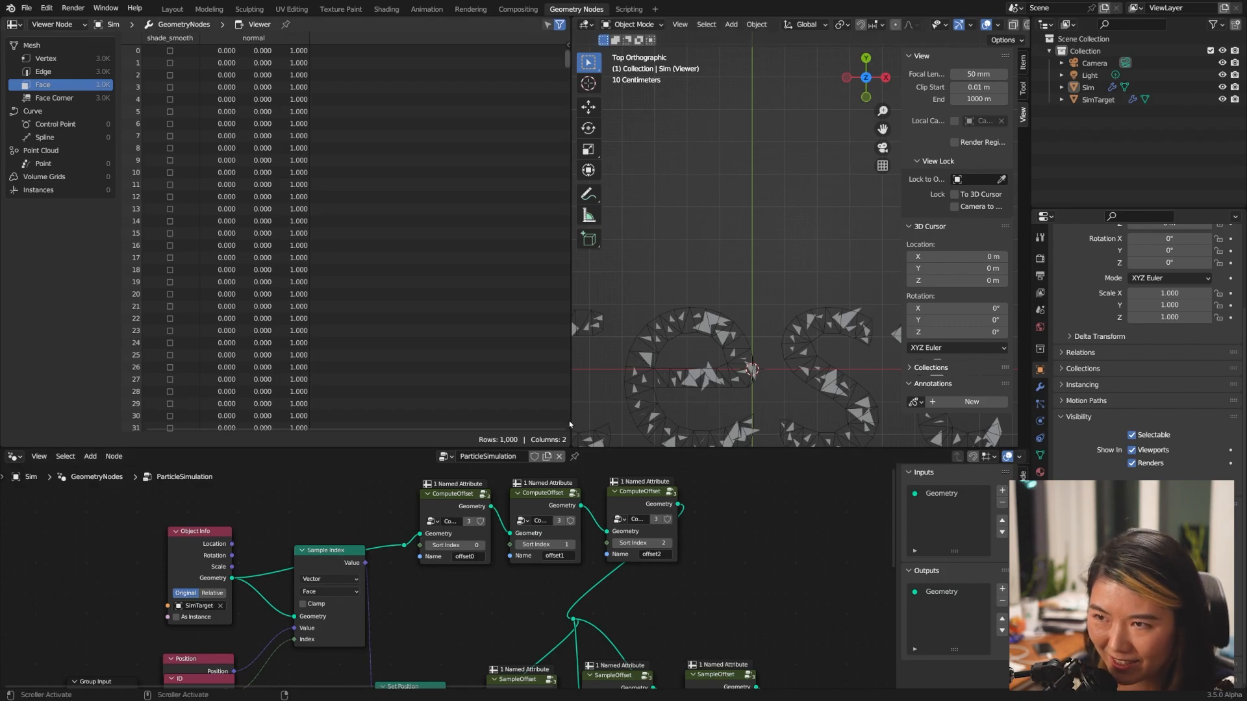
- Examine the ComputeOffset and SampleOffset chains and how their geometry connects up to Instance on Points
middle_drag(765, 643, 739, 519)
click(739, 519)
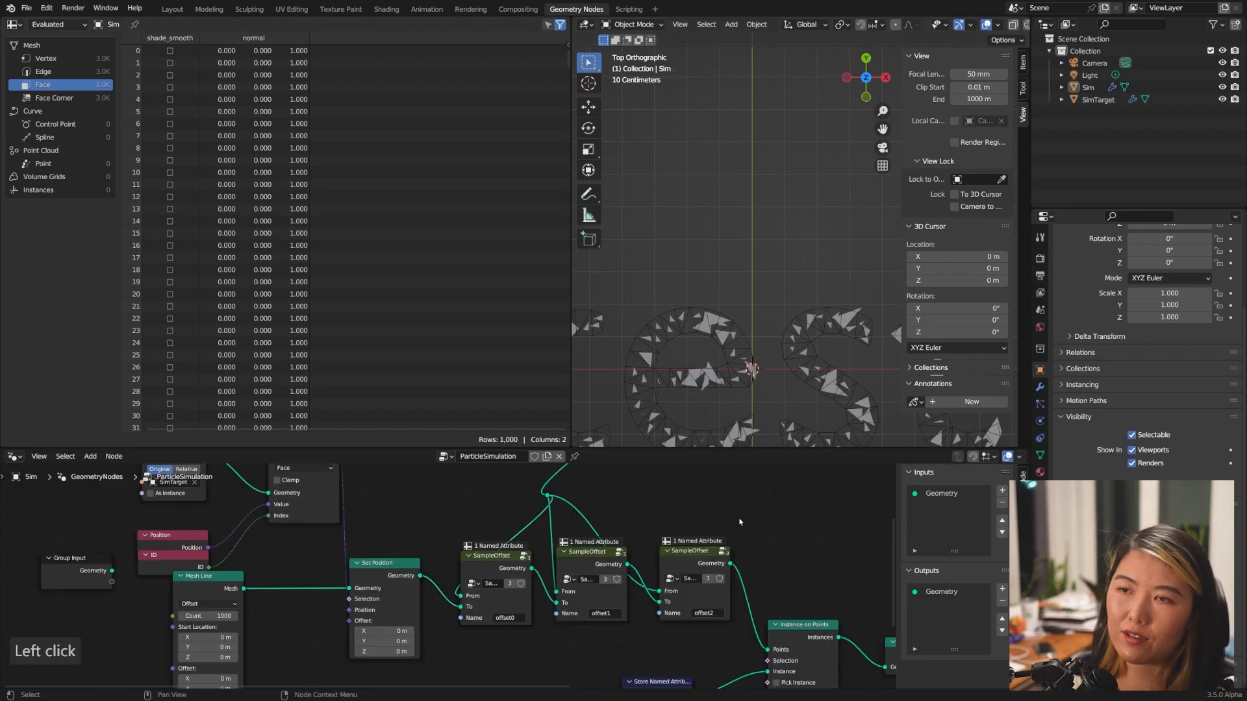
click(498, 556)
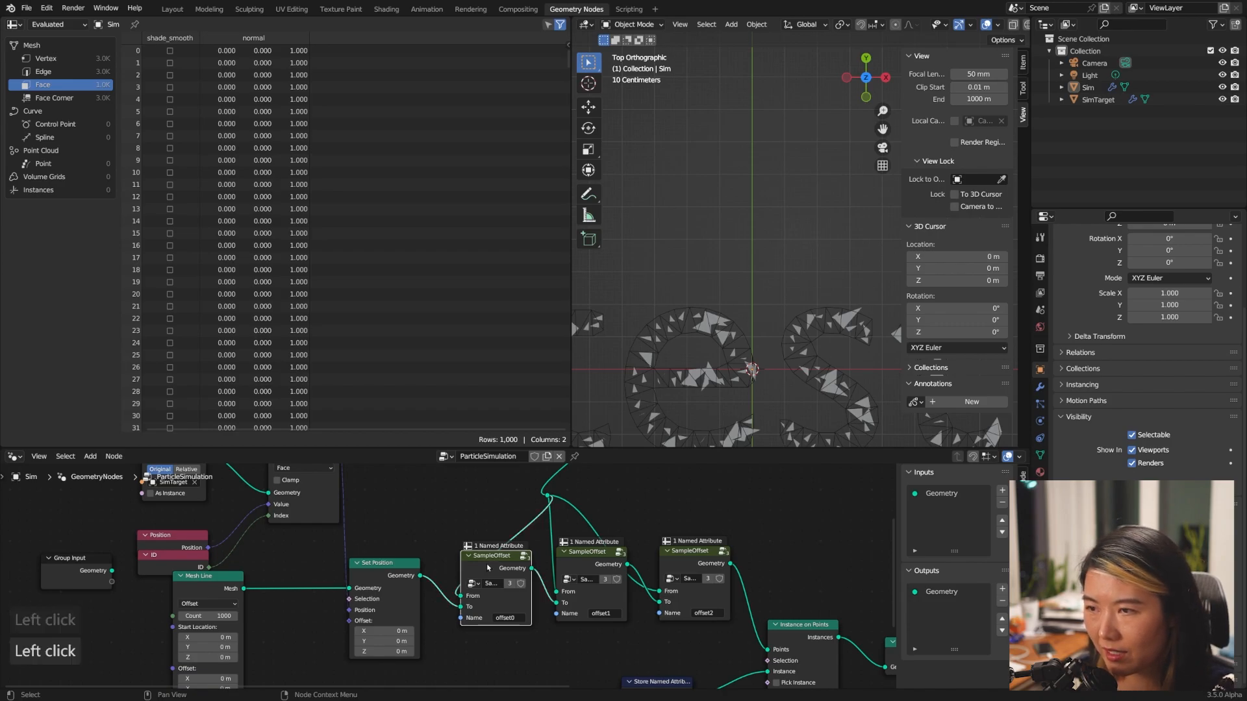
scroll(672, 556, down, 1)
middle_drag(656, 513, 685, 545)
scroll(672, 557, down, 8)
scroll(544, 552, up, 8)
middle_drag(508, 509, 494, 579)
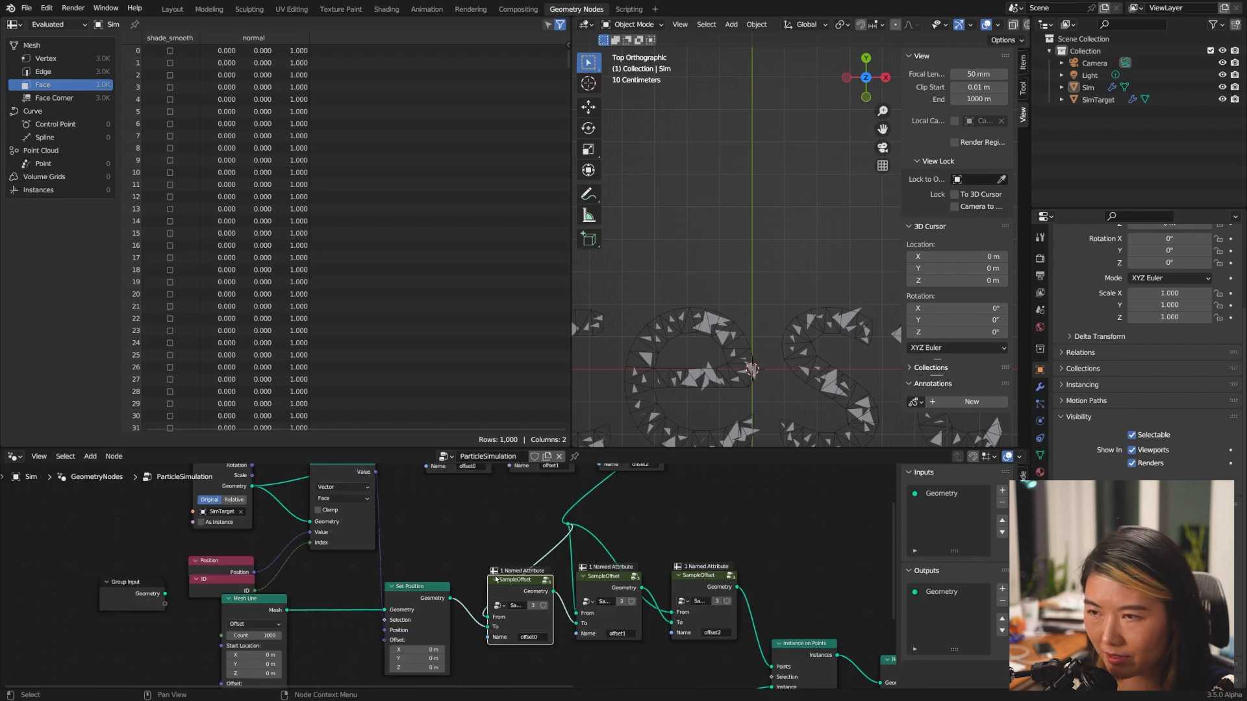
click(511, 580)
key(Tab)
key(Tab)
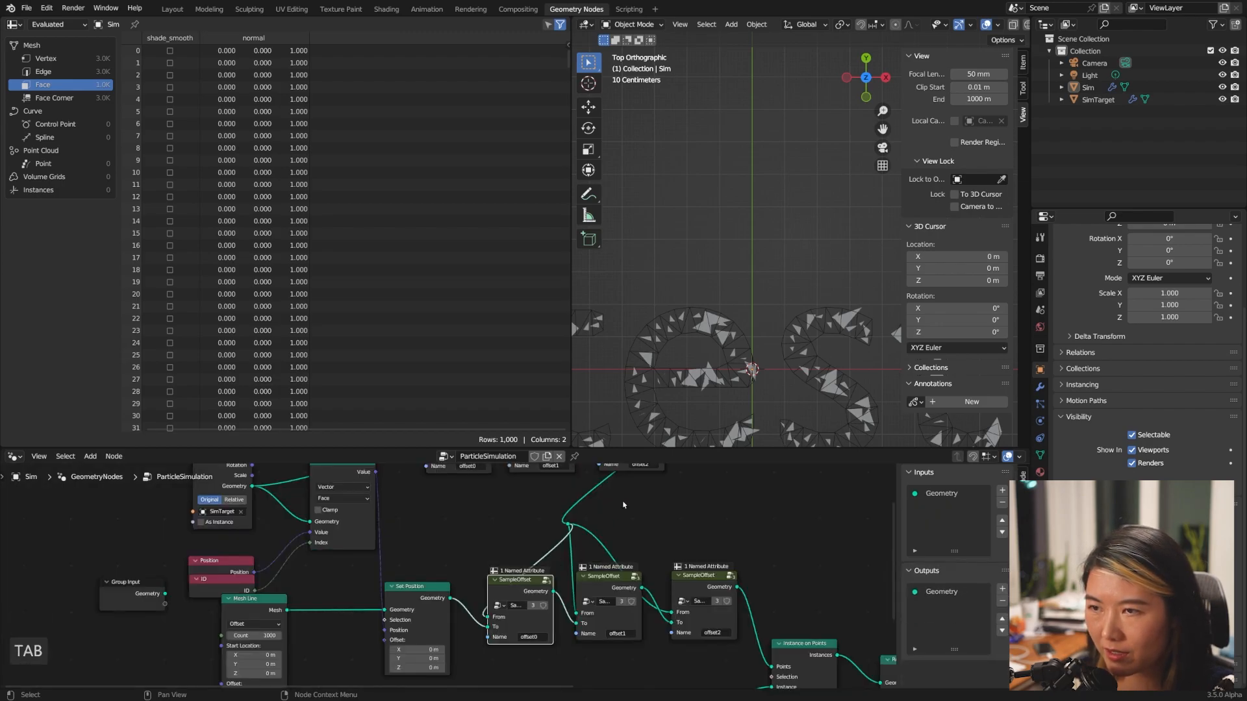
middle_drag(625, 505, 642, 588)
scroll(468, 539, down, 1)
middle_drag(422, 526, 421, 499)
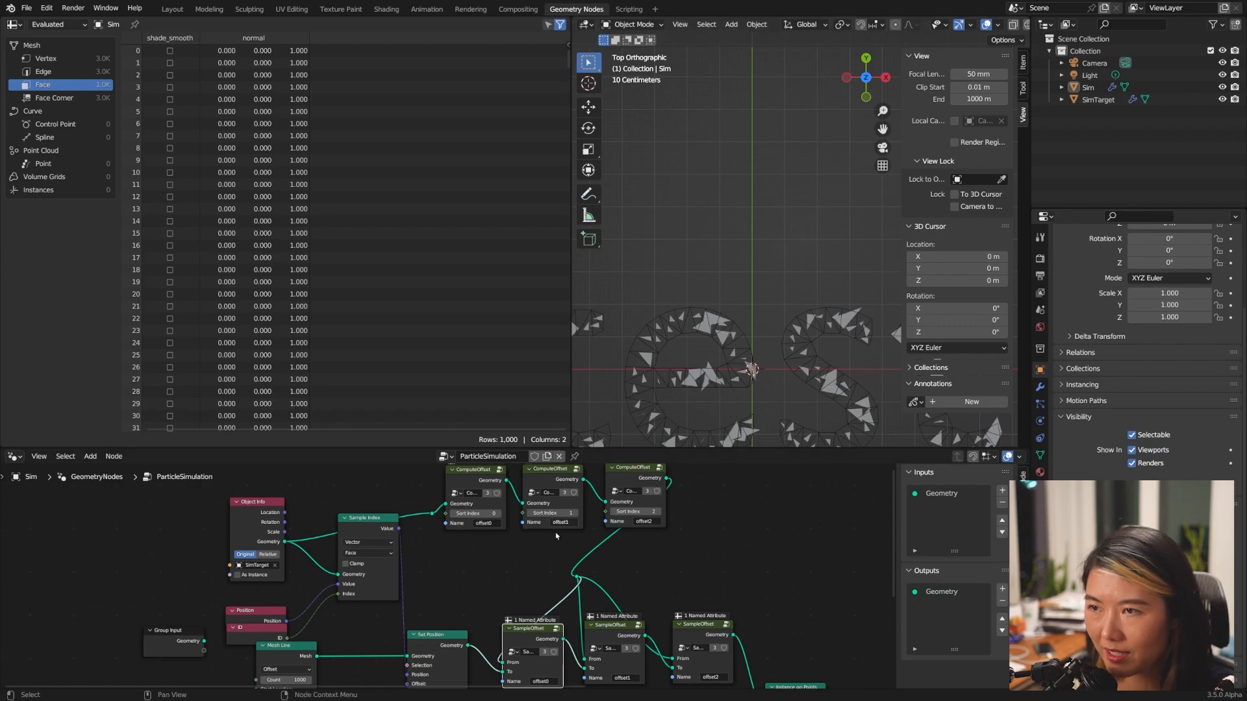
middle_drag(509, 586, 511, 565)
middle_drag(482, 618, 481, 576)
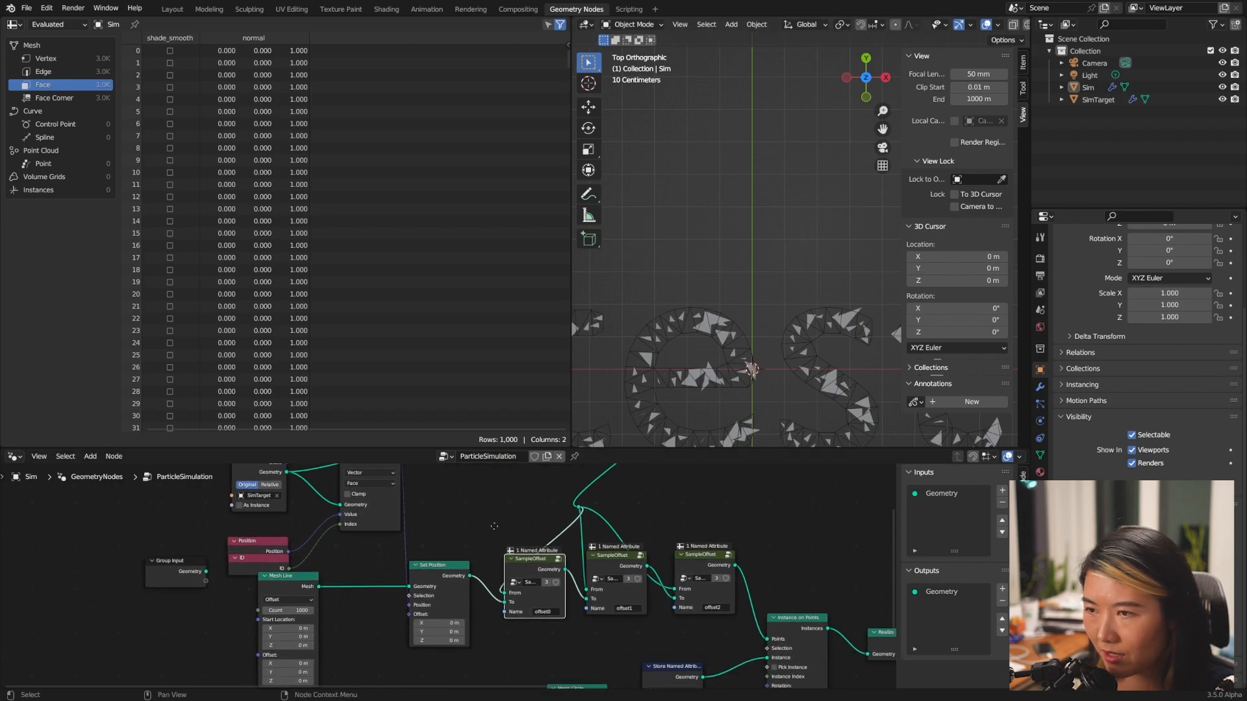
- Inside the SampleOffset group, set the Sample Index node's domain to Face, then return to the parent tree
click(540, 566)
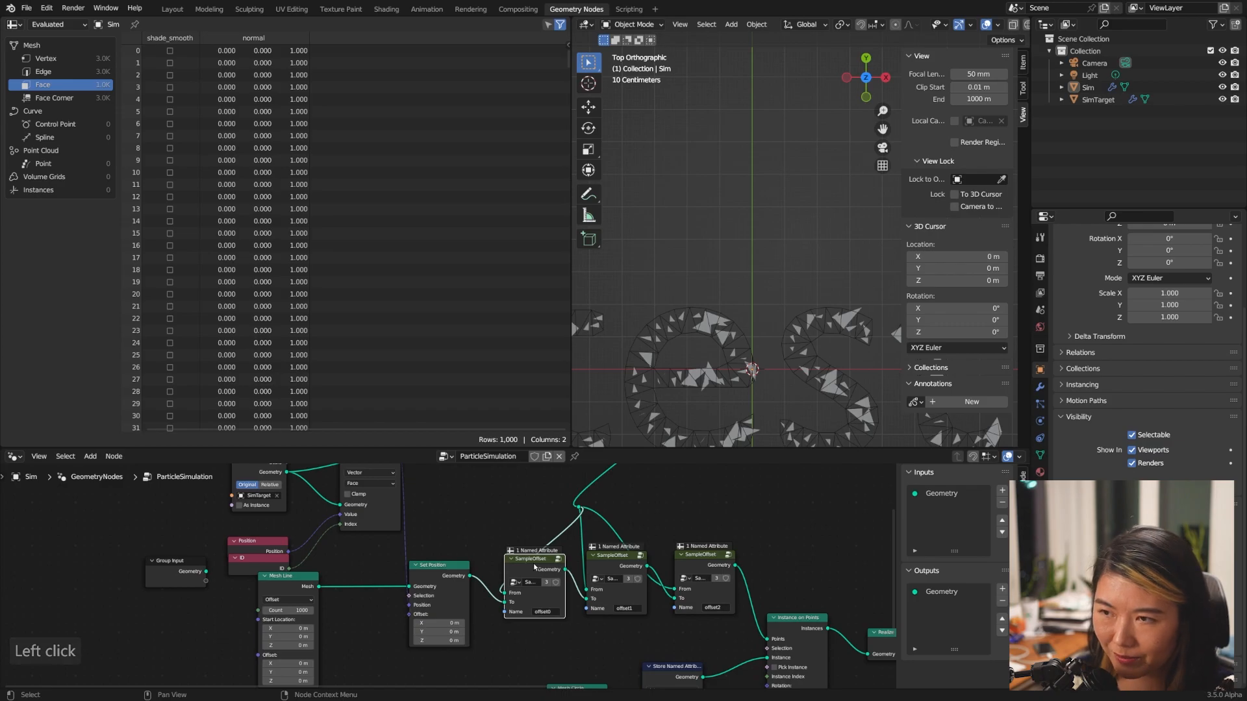
key(Tab)
scroll(655, 559, up, 4)
middle_drag(655, 557, 638, 530)
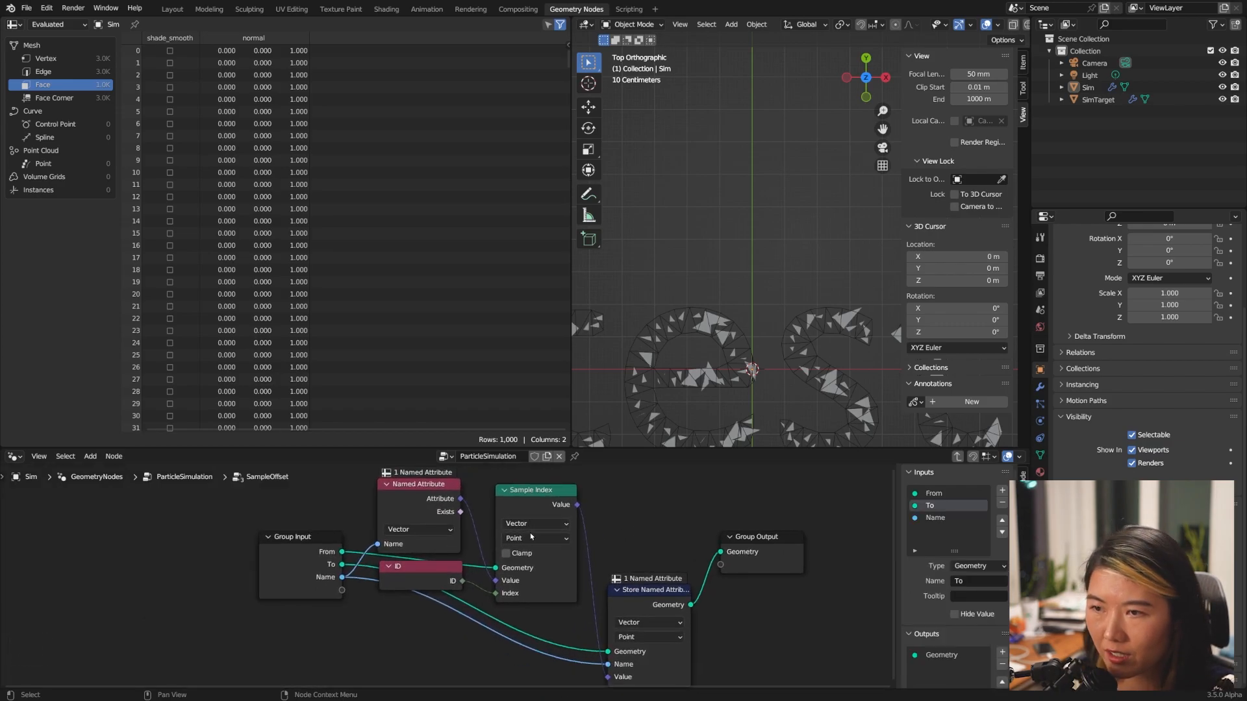
click(530, 539)
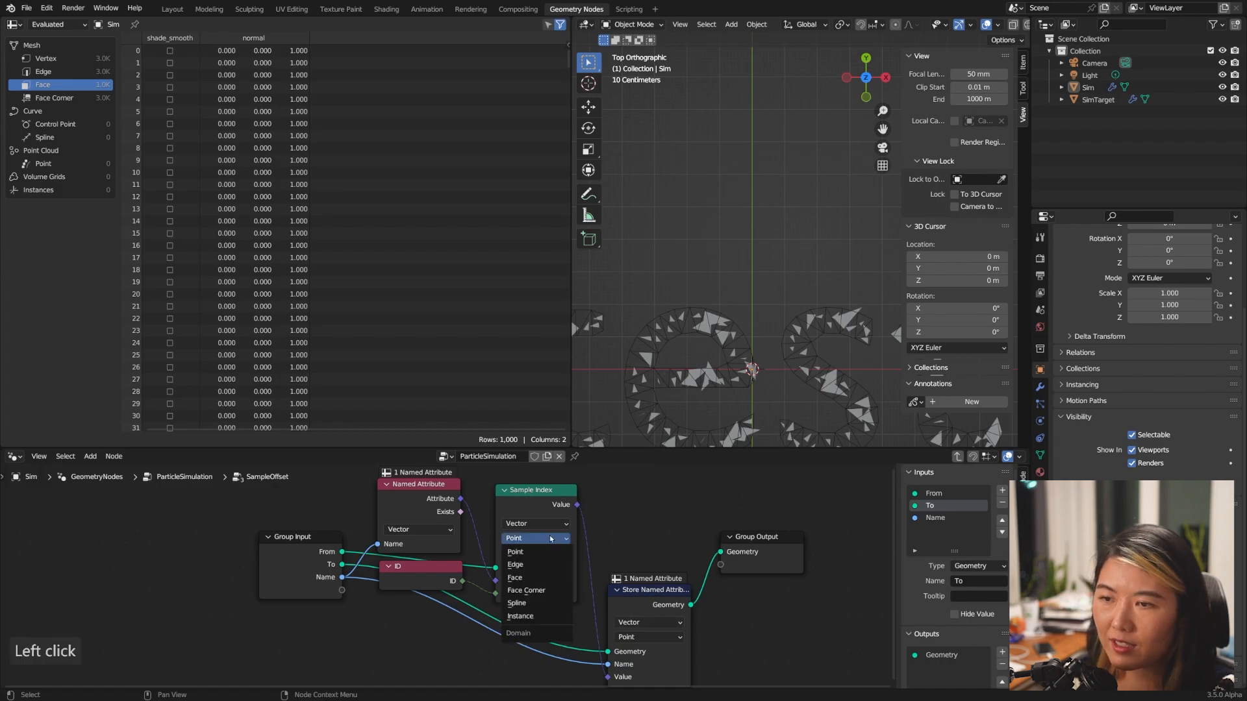
click(540, 578)
scroll(520, 584, down, 1)
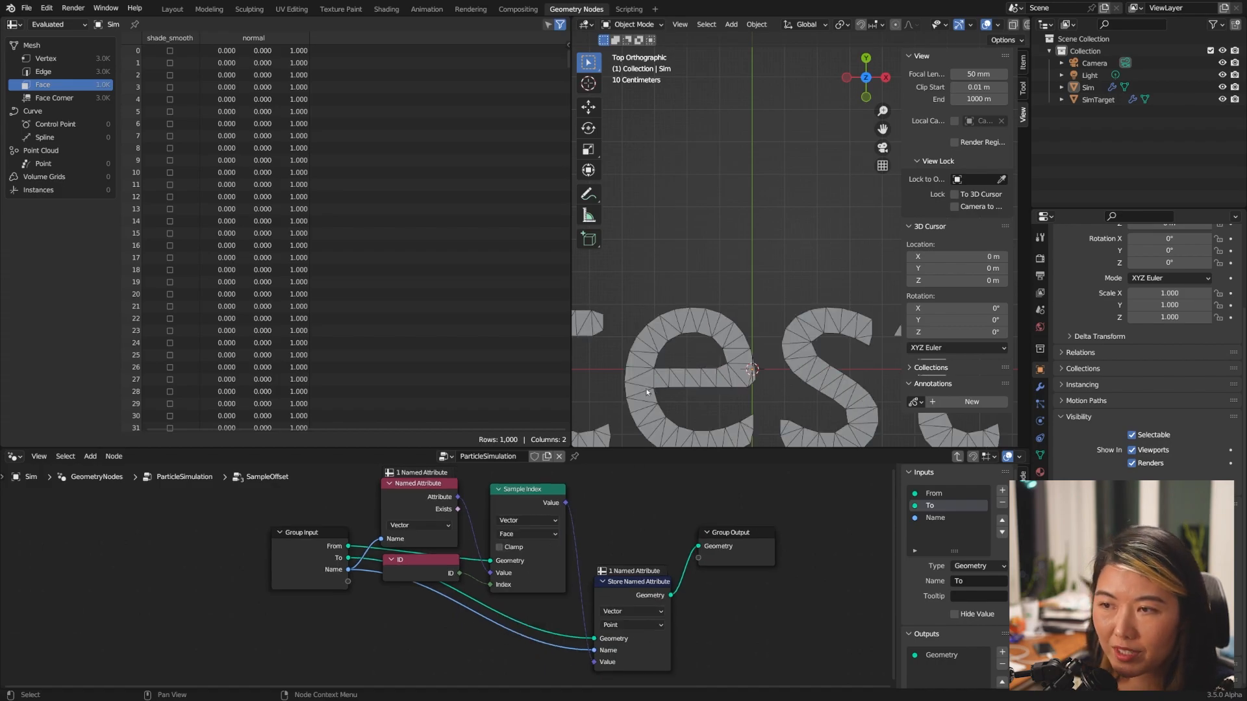
scroll(798, 355, down, 3)
key(Tab)
key(Escape)
key(Tab)
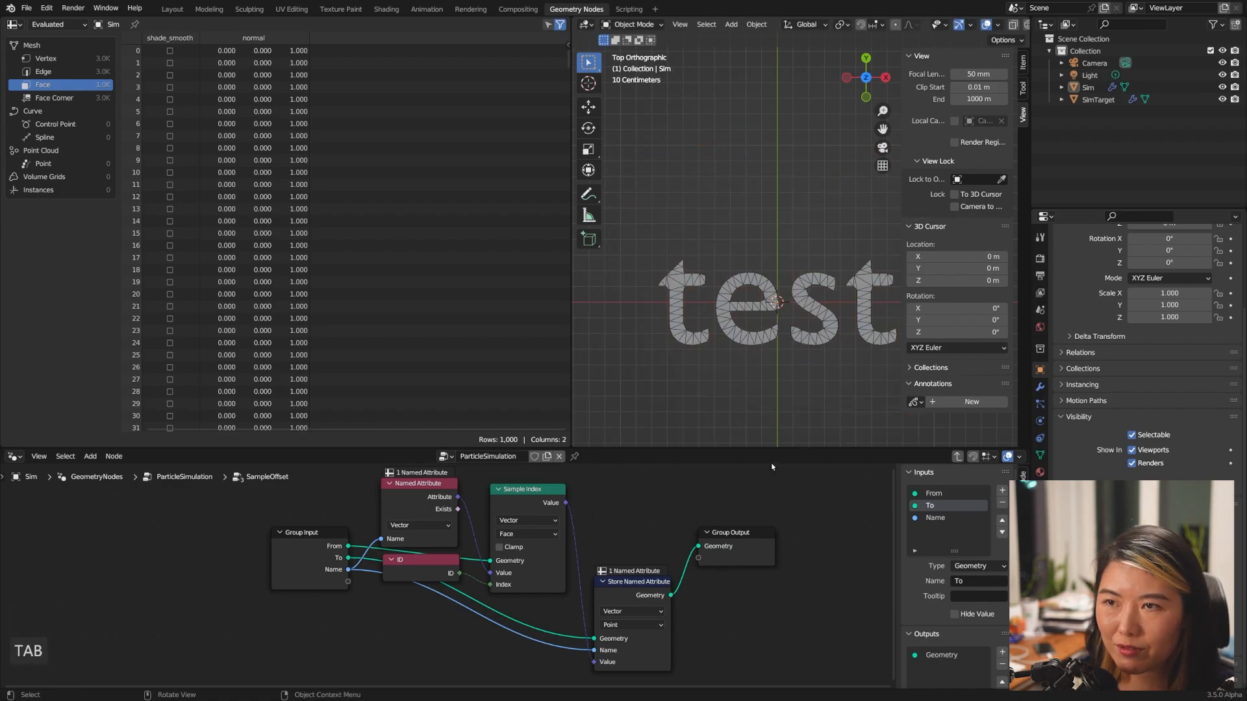
click(649, 524)
key(Tab)
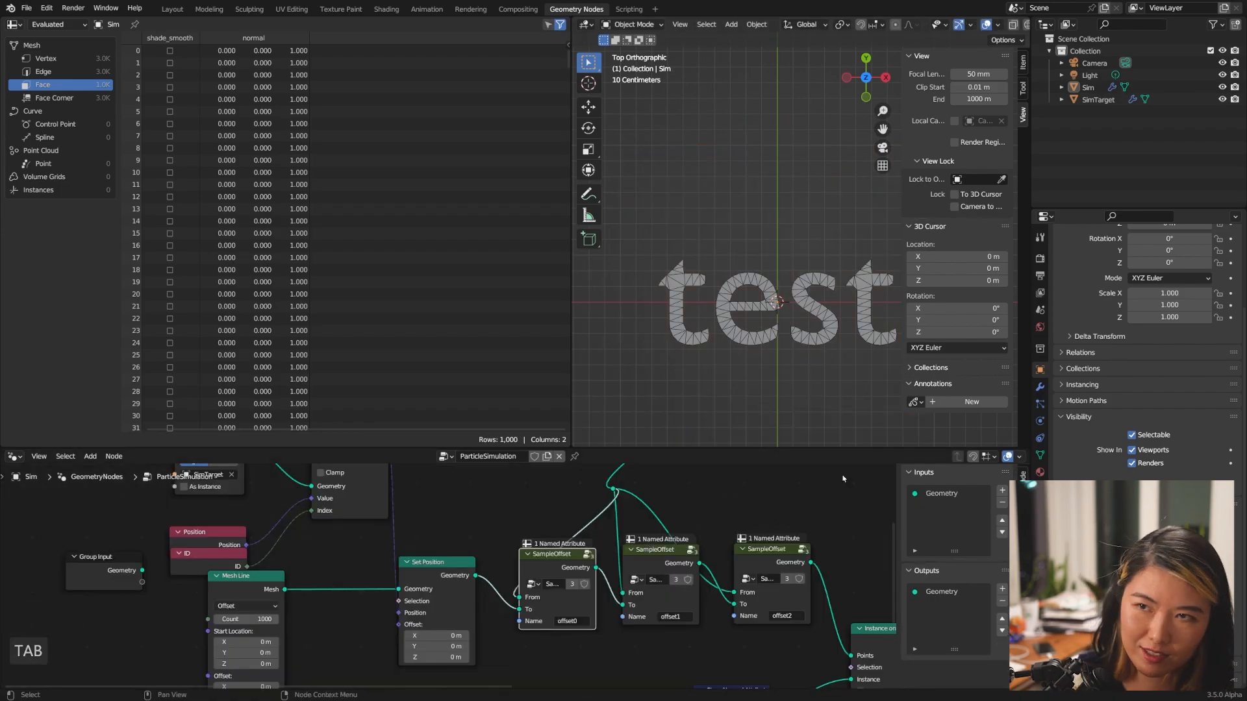
- Add a Simulation Input node and place it to the right of the three SampleOffset nodes
middle_drag(831, 511, 702, 465)
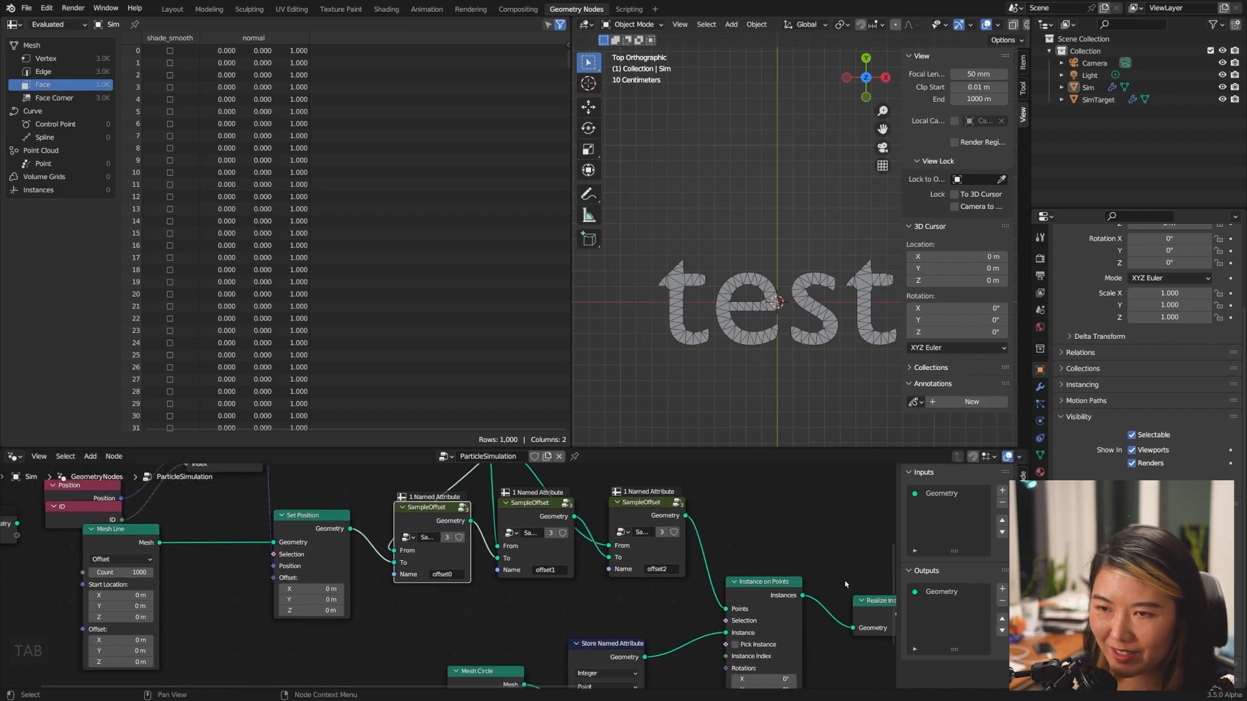
middle_drag(829, 580, 658, 567)
scroll(734, 643, down, 2)
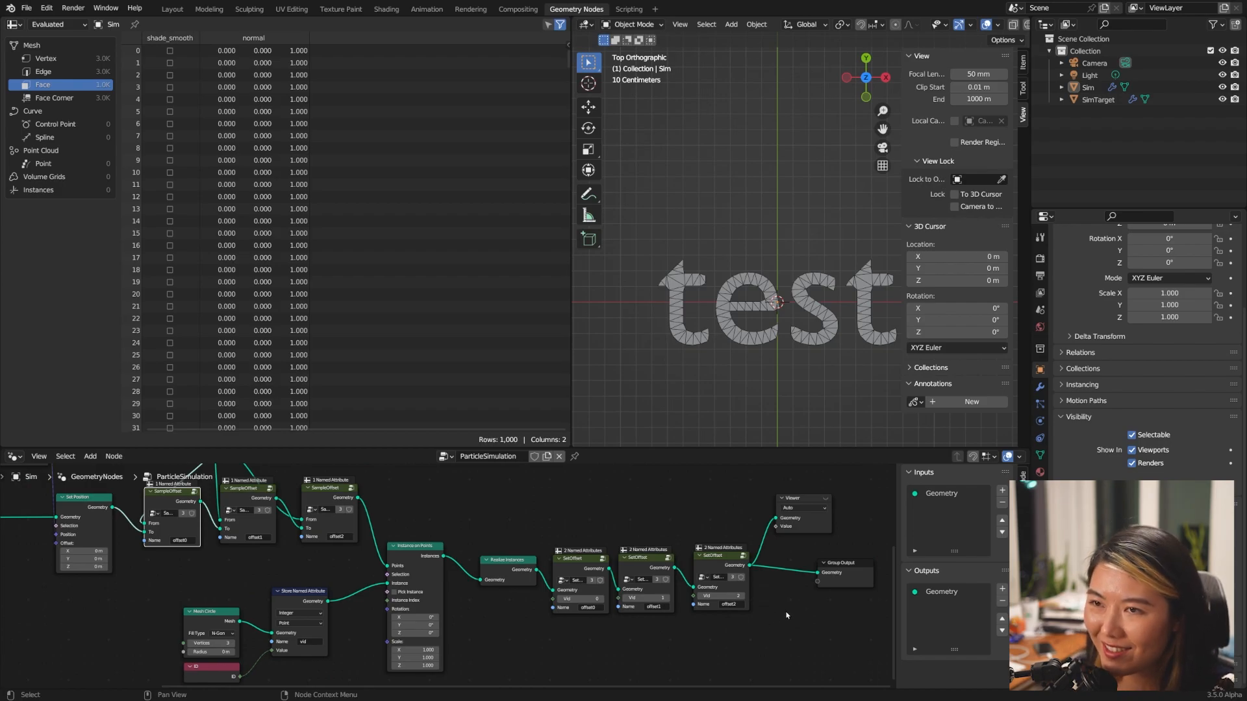
scroll(766, 613, right, 1)
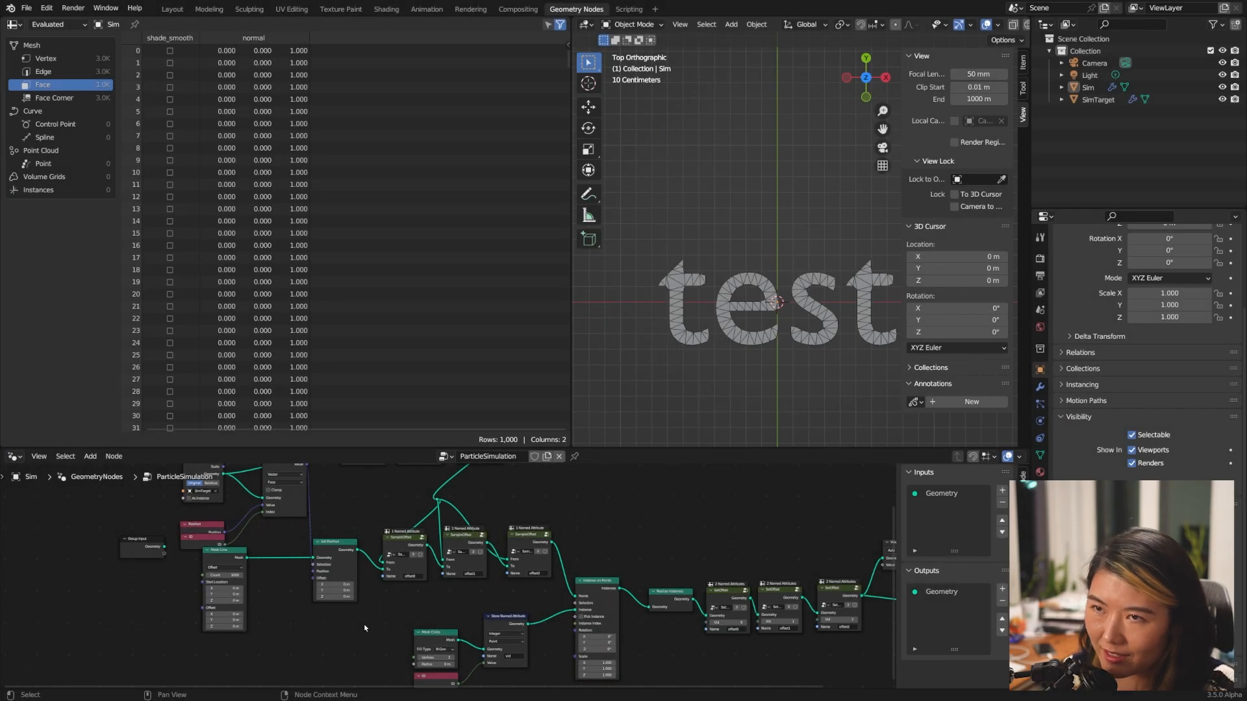
scroll(392, 642, up, 3)
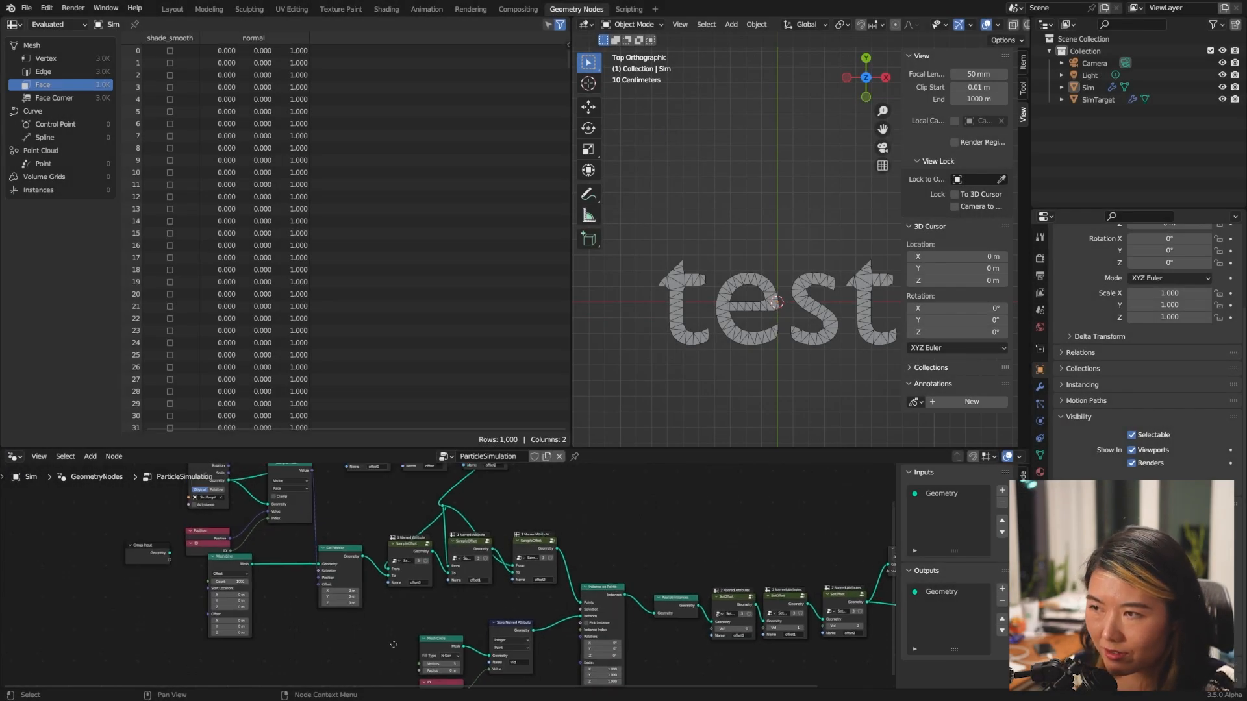
scroll(392, 646, down, 3)
key(shift+a)
text(ssim)
key(Return)
click(388, 626)
scroll(364, 643, up, 3)
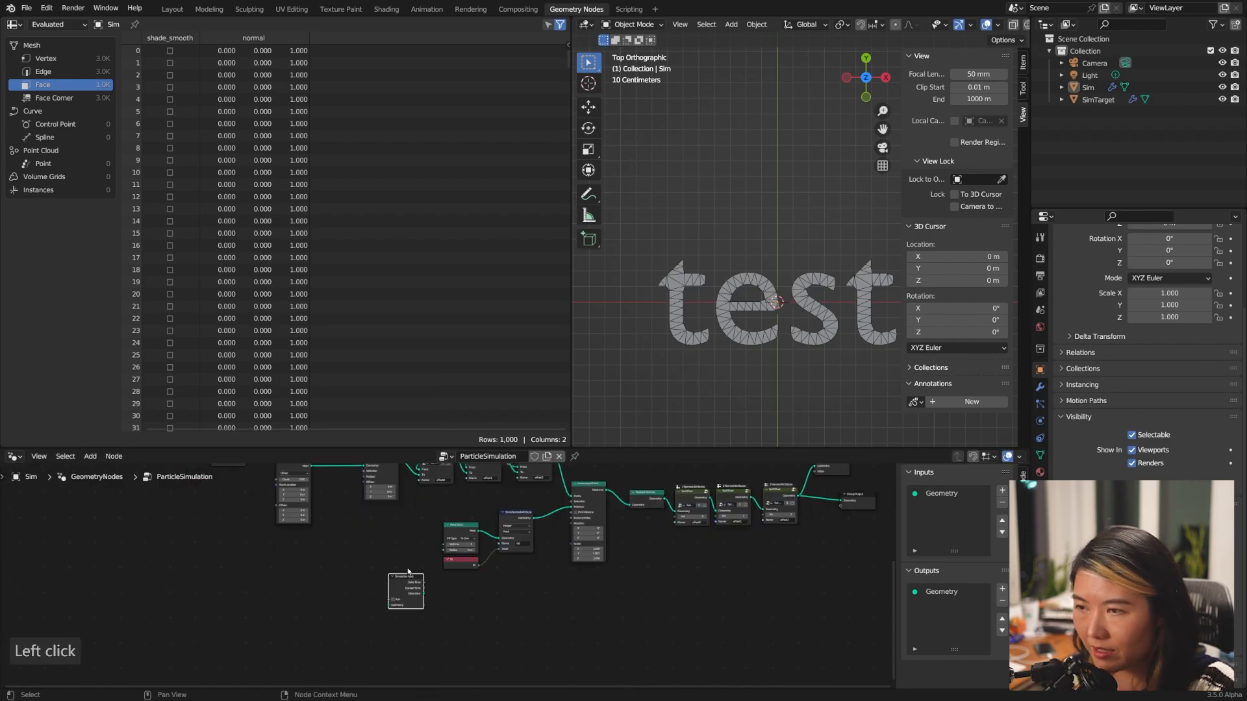
drag(354, 655, 635, 585)
scroll(635, 585, up, 4)
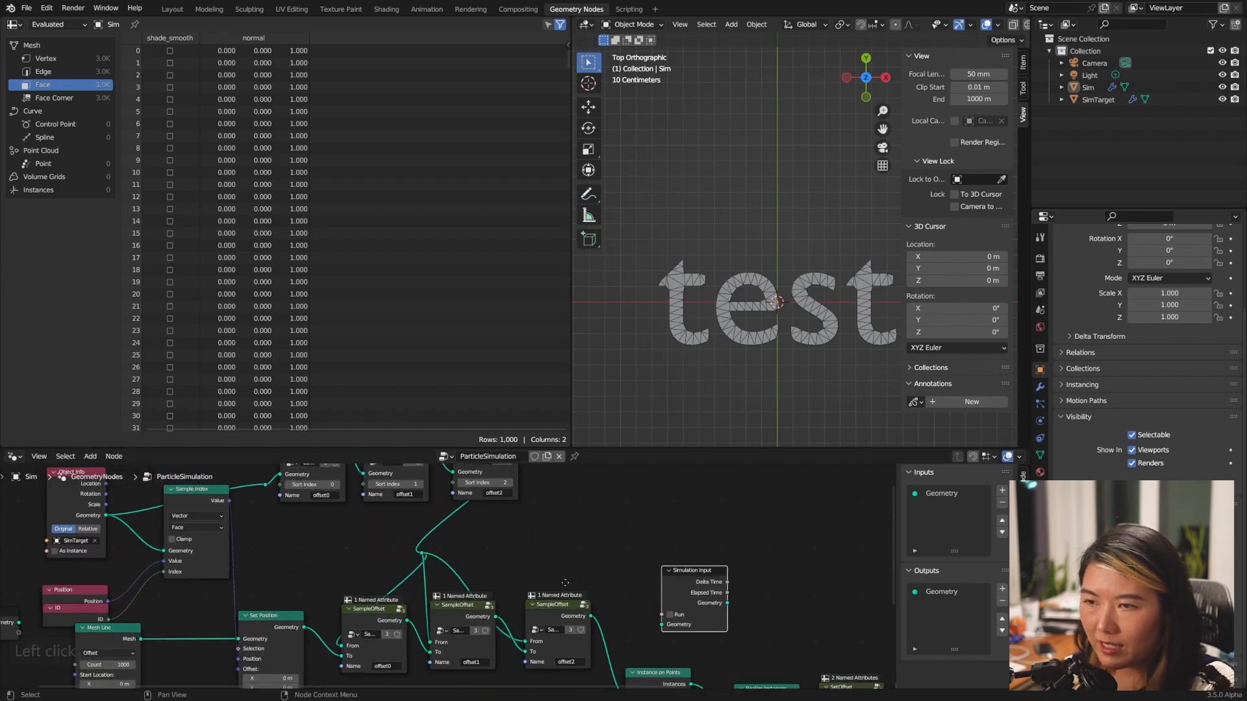
- Add a Simulation Output node to the right of Simulation Input
middle_drag(823, 589, 599, 576)
key(shift+a)
text(ssim)
key(Down)
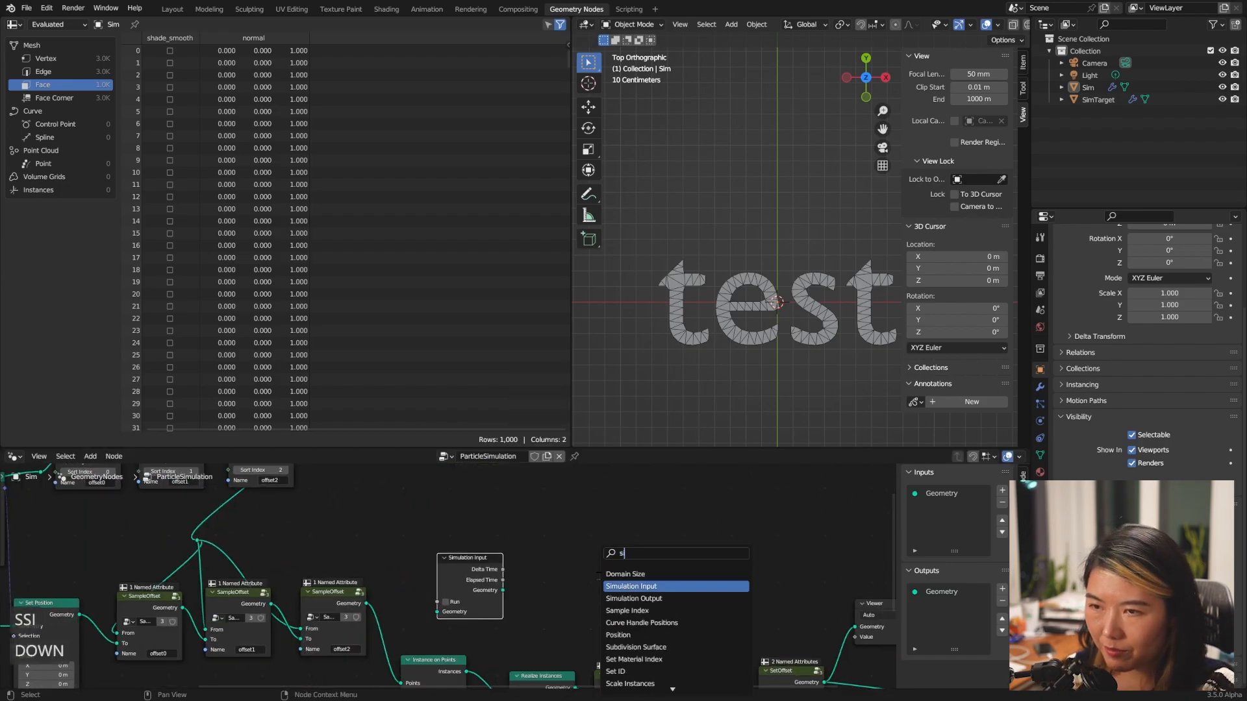
key(Down)
key(Return)
click(730, 539)
middle_drag(730, 539, 620, 506)
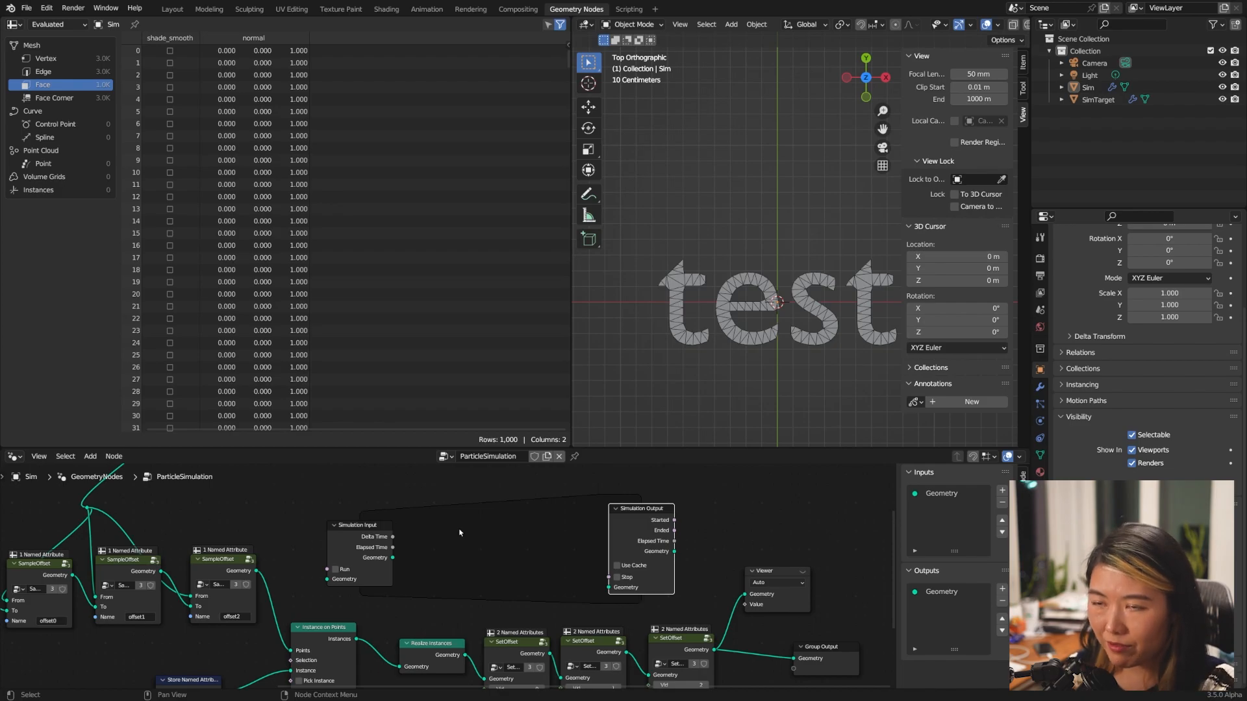
- Move the instancing and SetOffset nodes clear below the simulation nodes and delete the Viewer node
scroll(276, 522, down, 1)
middle_drag(276, 522, 408, 541)
middle_drag(435, 609, 385, 518)
scroll(384, 517, down, 3)
drag(154, 647, 657, 560)
scroll(715, 565, up, 1)
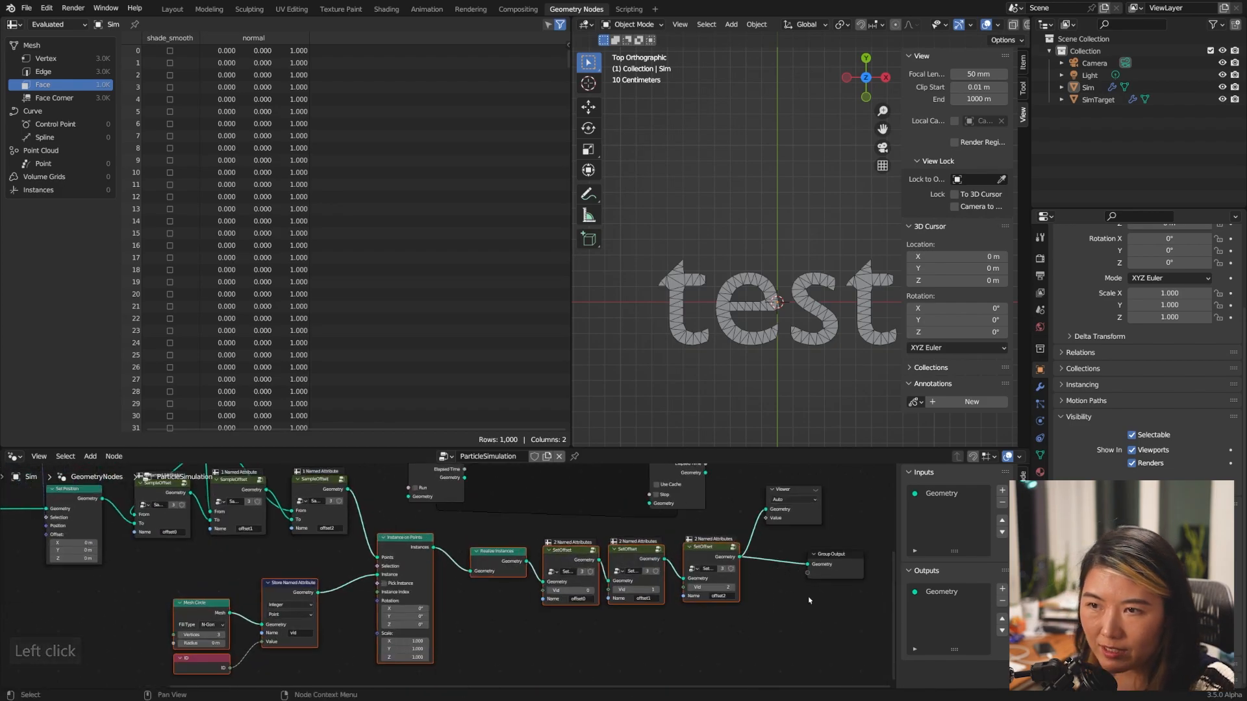
middle_drag(819, 507, 809, 580)
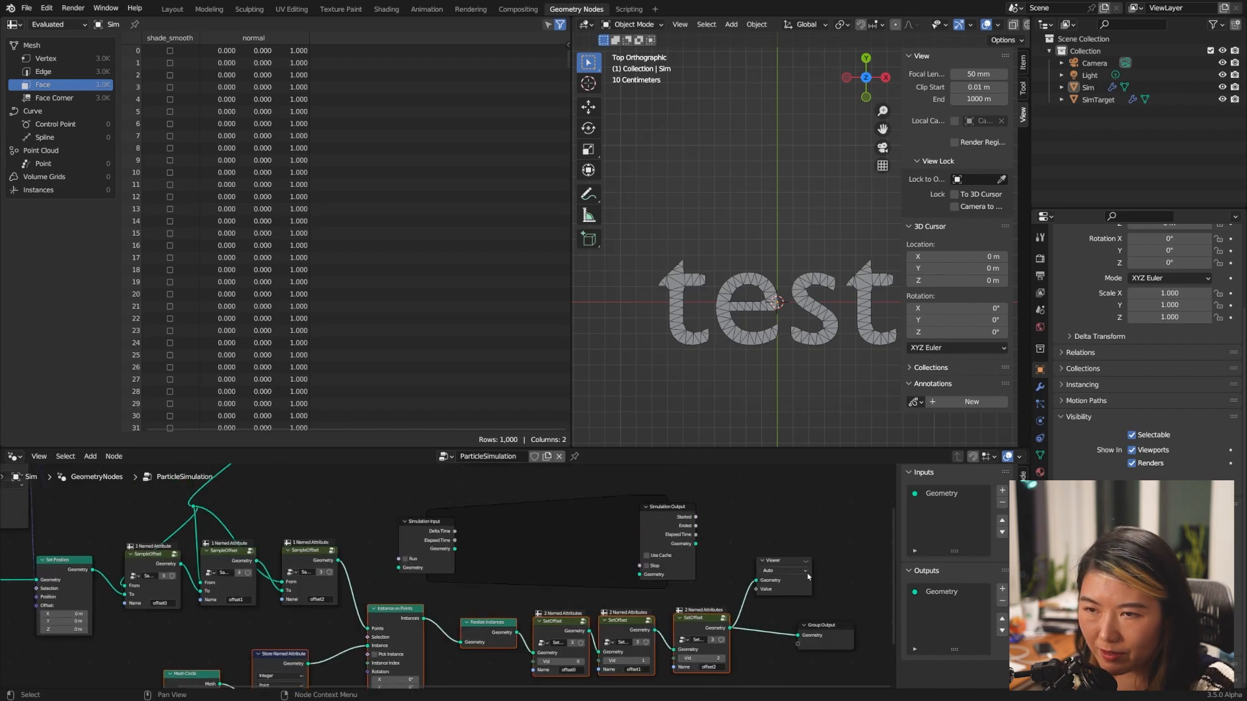
click(798, 566)
key(Delete)
- Place Group Output beside Simulation Output and route the last SampleOffset's geometry through Simulation Input and Simulation Output into it
drag(822, 625, 834, 523)
drag(695, 543, 809, 533)
scroll(441, 545, up, 1)
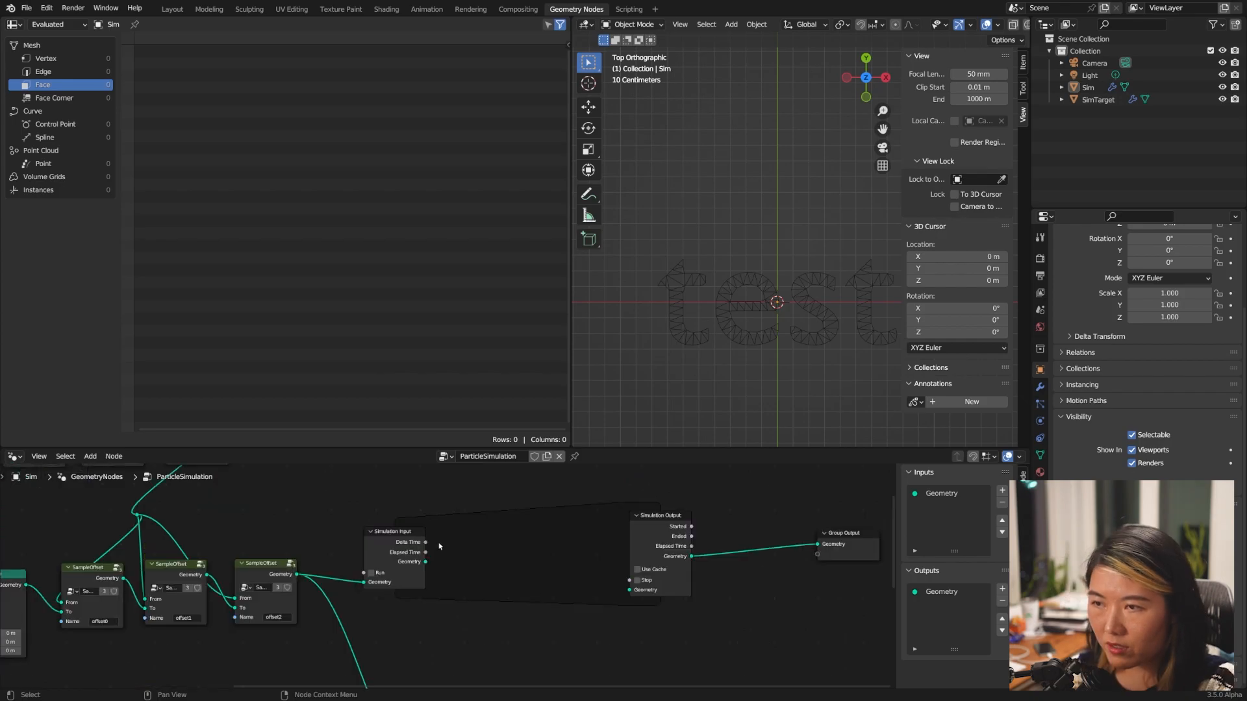
drag(426, 564, 632, 591)
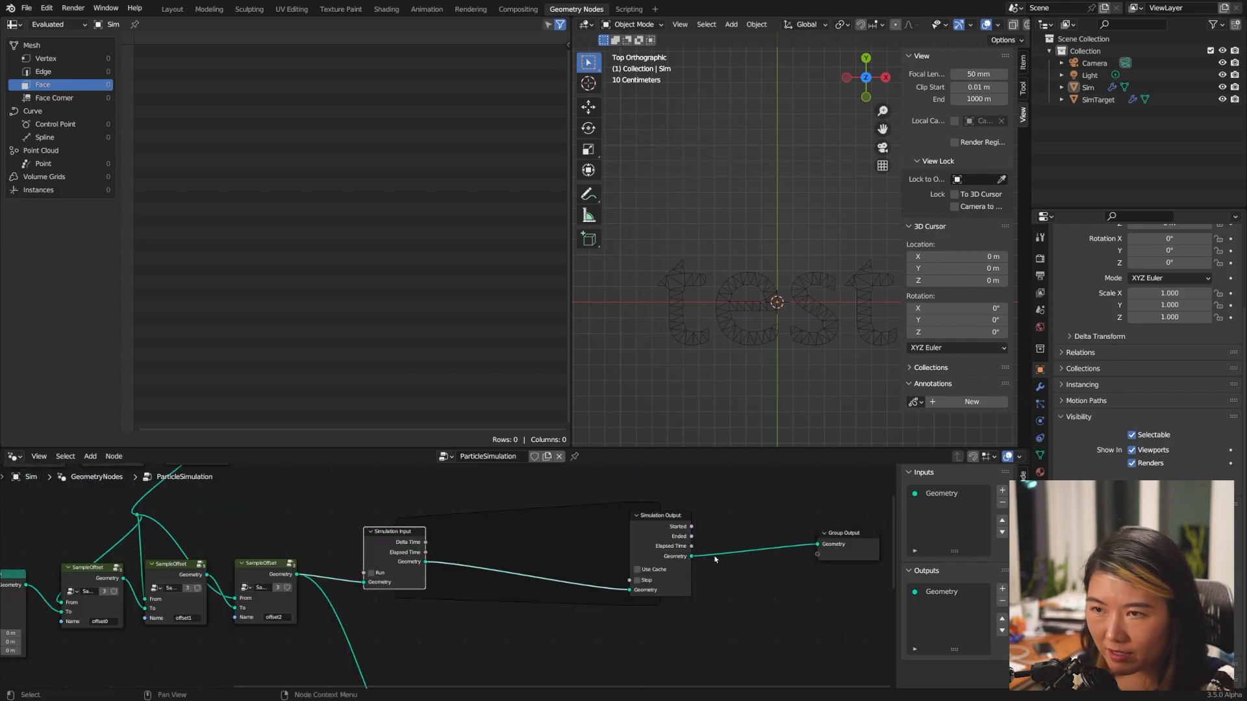
key(ctrl+z)
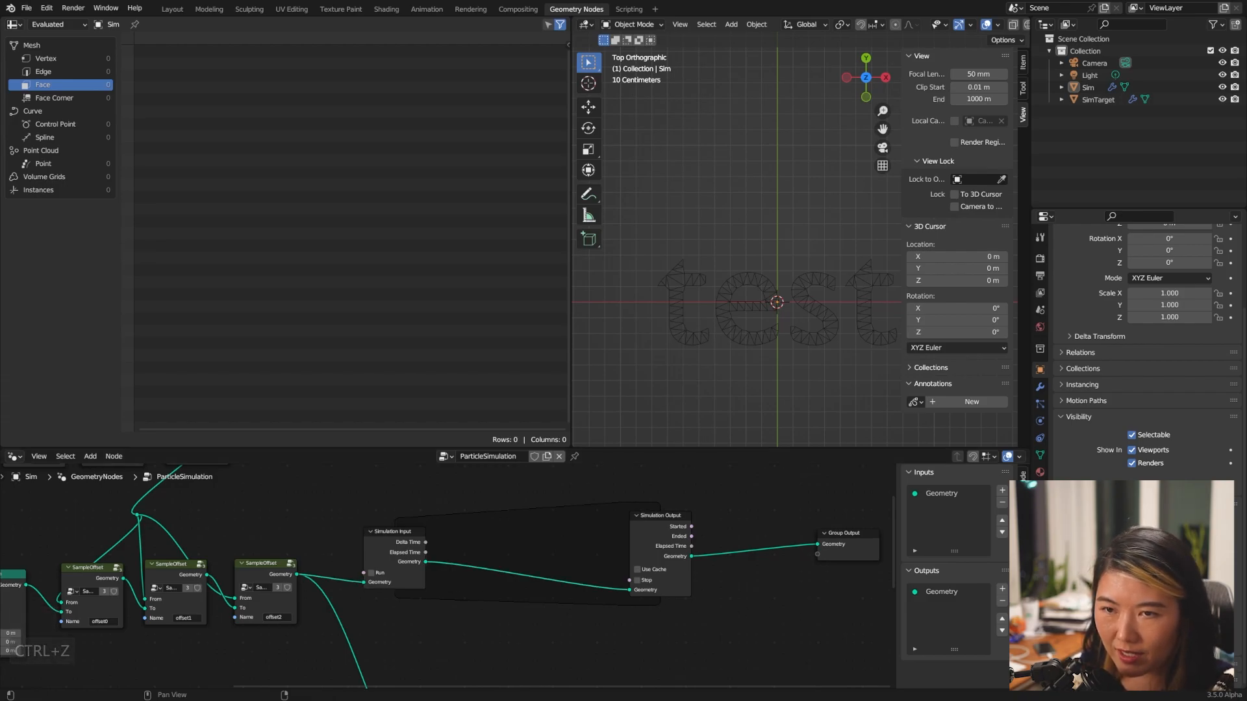
- Split off an area below the node editor and turn it into a Timeline
drag(2, 686, 2, 583)
click(14, 591)
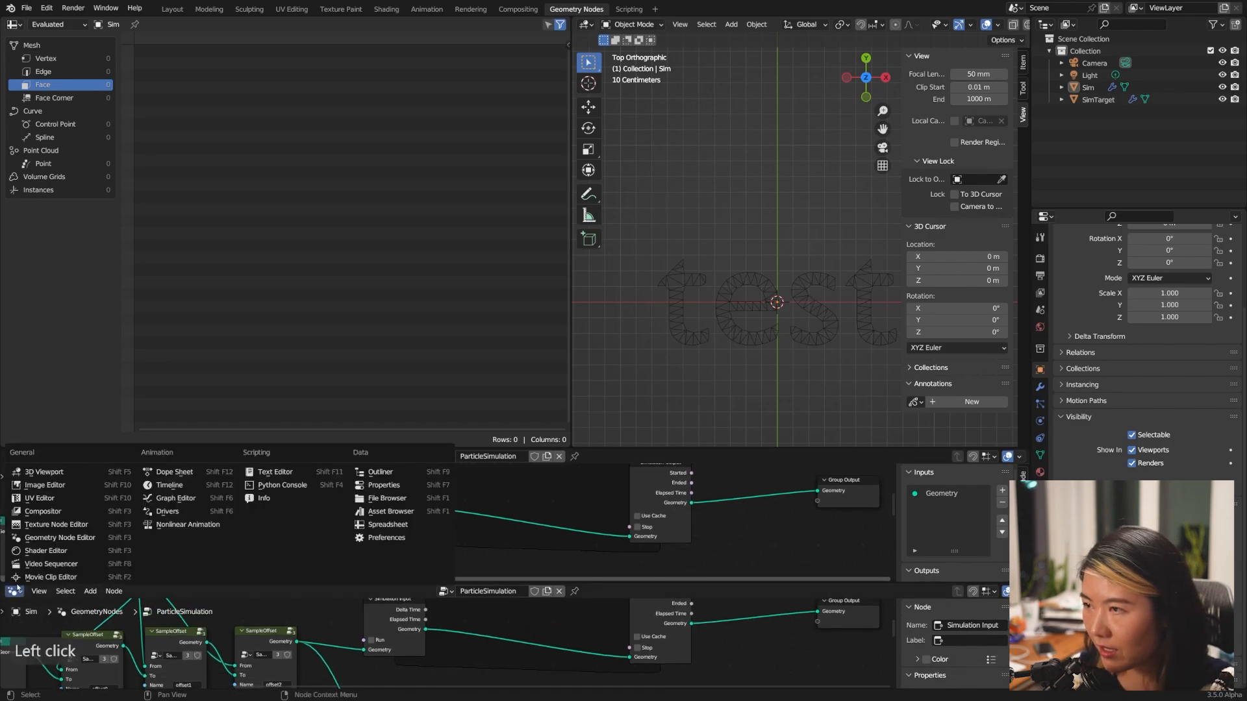
click(170, 486)
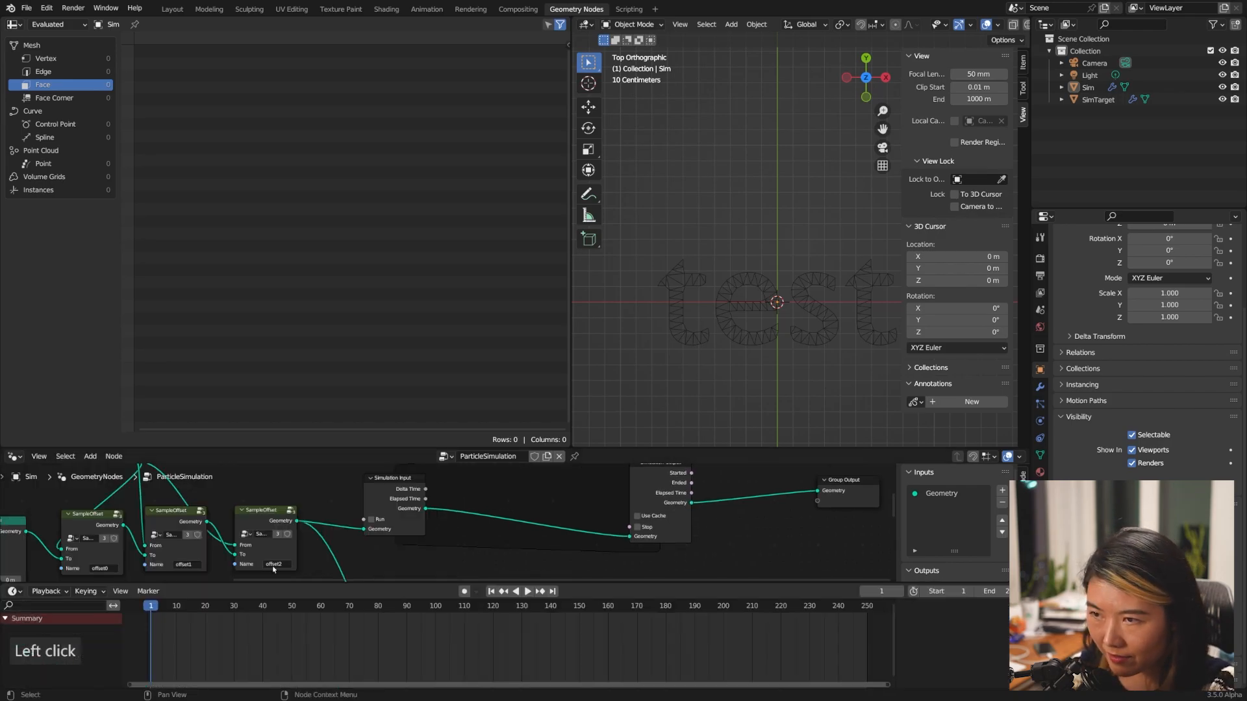
- Play the animation and rewind it to frame 1, then shrink the Timeline area to enlarge the node editor
click(527, 593)
key(space)
click(492, 592)
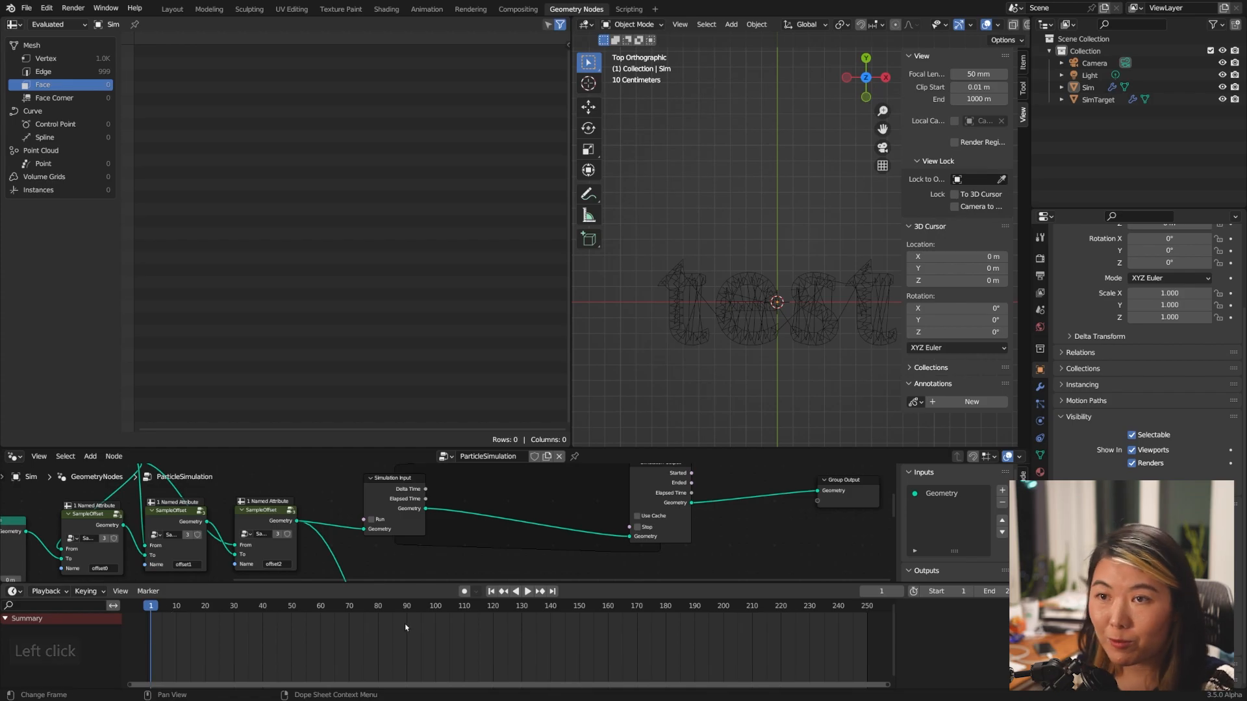
drag(699, 584, 699, 635)
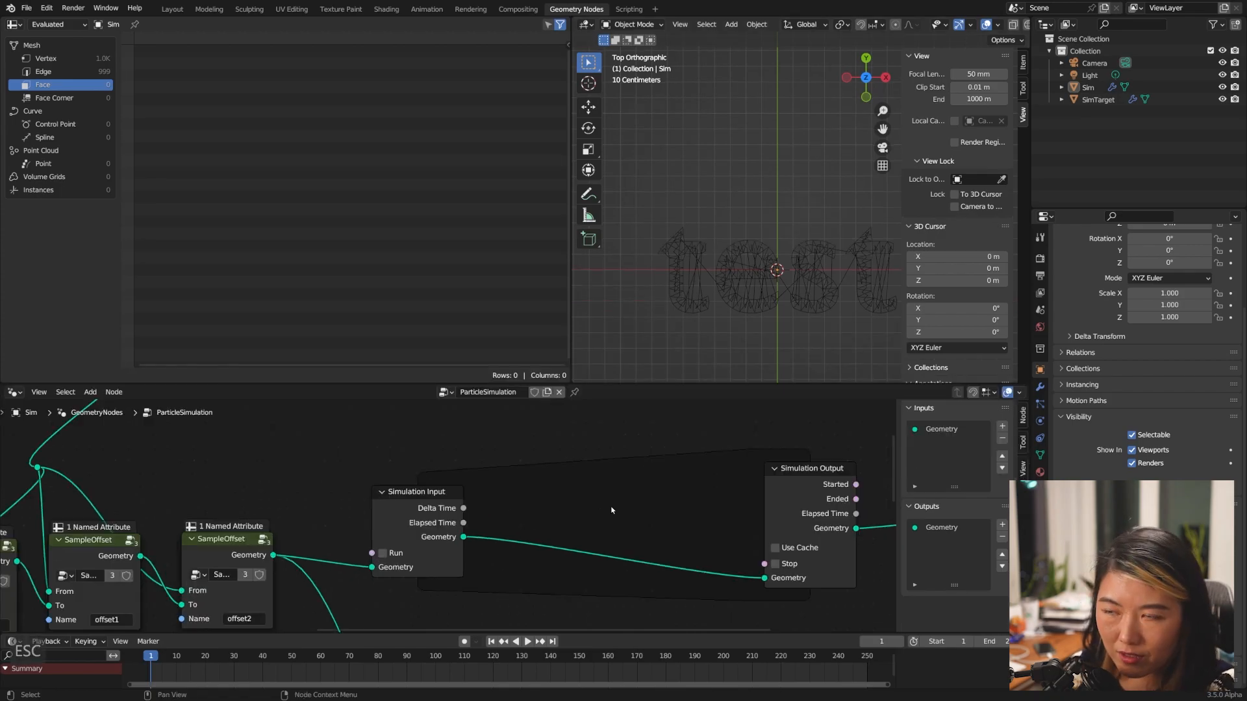
- Insert a Set Position node between Simulation Input and Simulation Output with an X offset of 0.1 m
key(shift+a)
text(set)
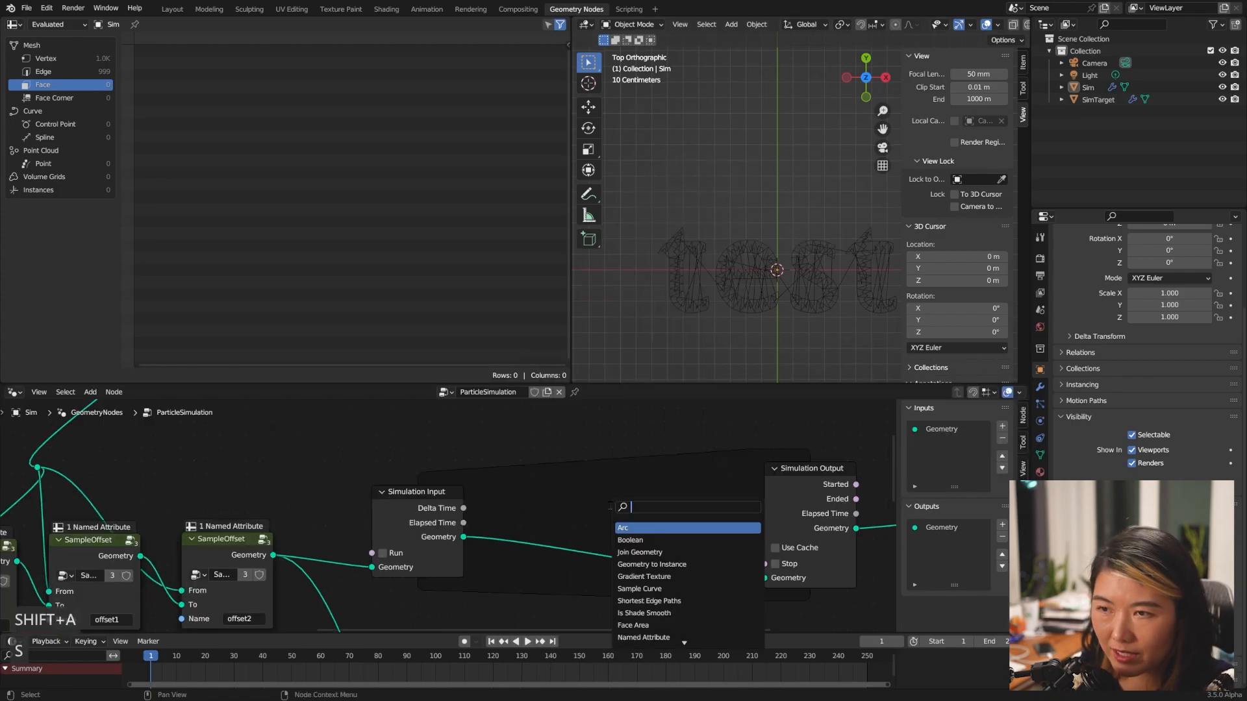
text( pos)
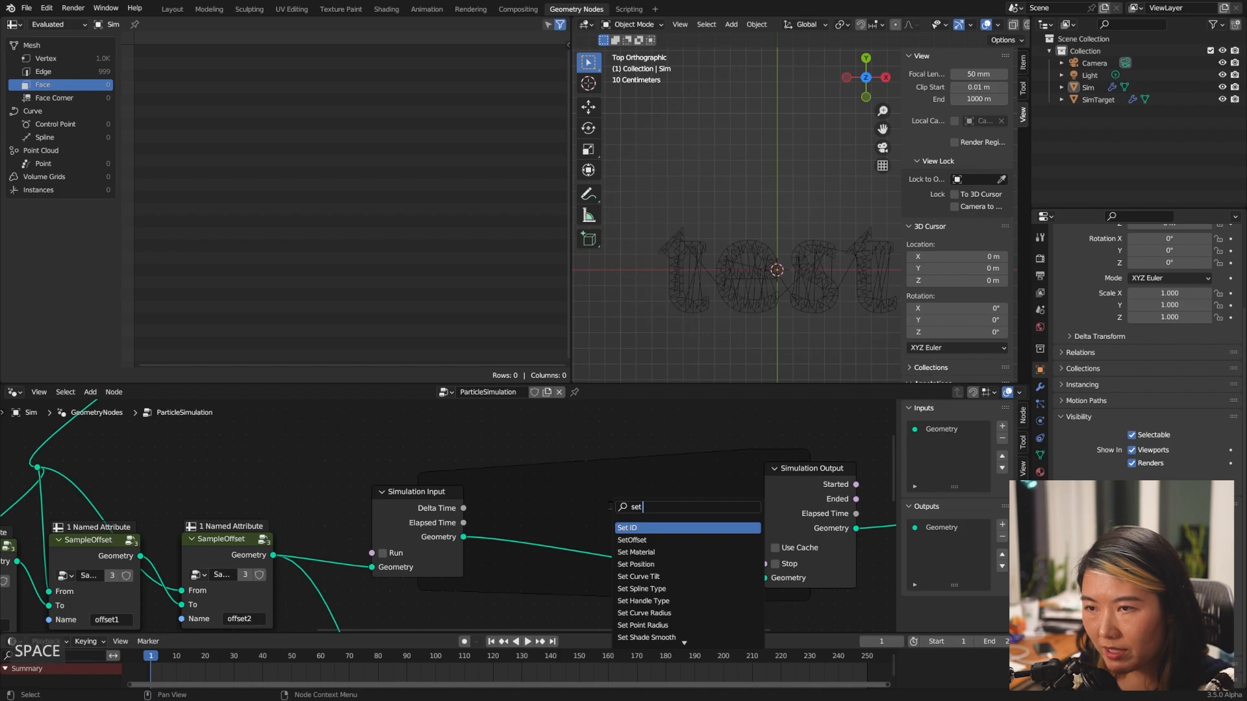
key(Return)
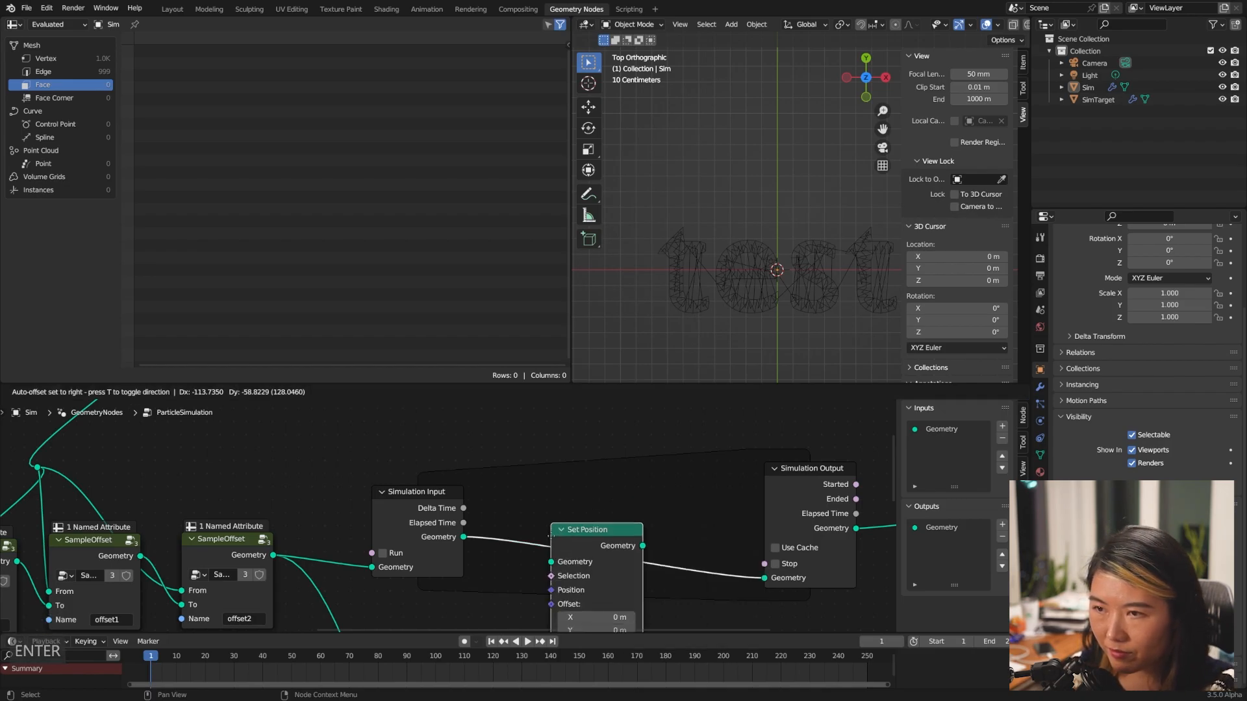
key(Escape)
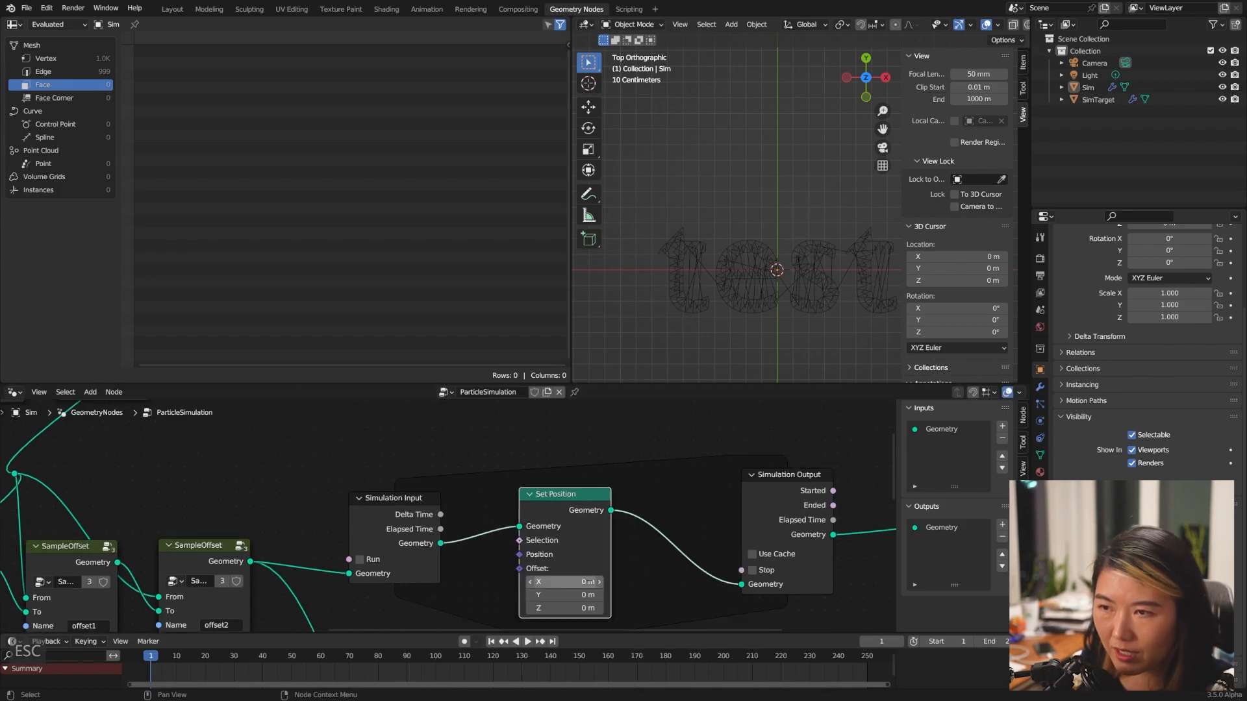
click(589, 582)
text(0.1)
key(Return)
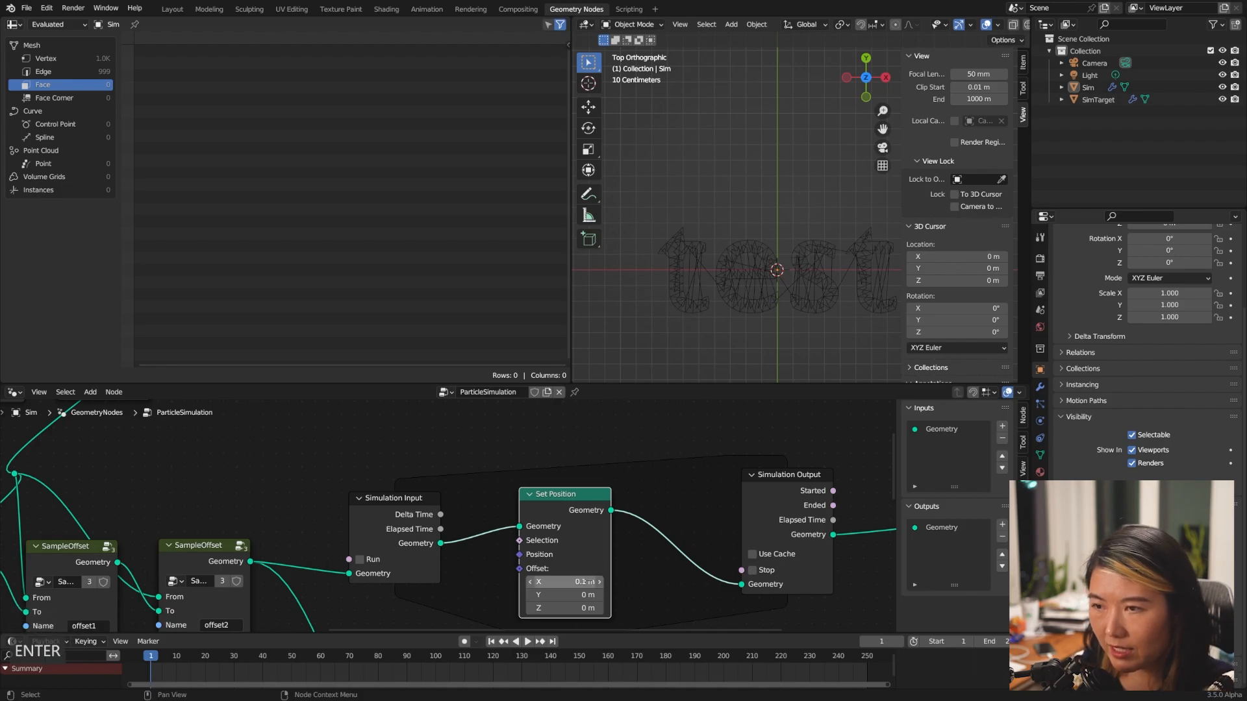
- Test-play the simulation in a widened 3D viewport, then undo the insertion of the Set Position node
key(space)
key(space)
click(491, 642)
key(space)
key(space)
drag(570, 233, 219, 232)
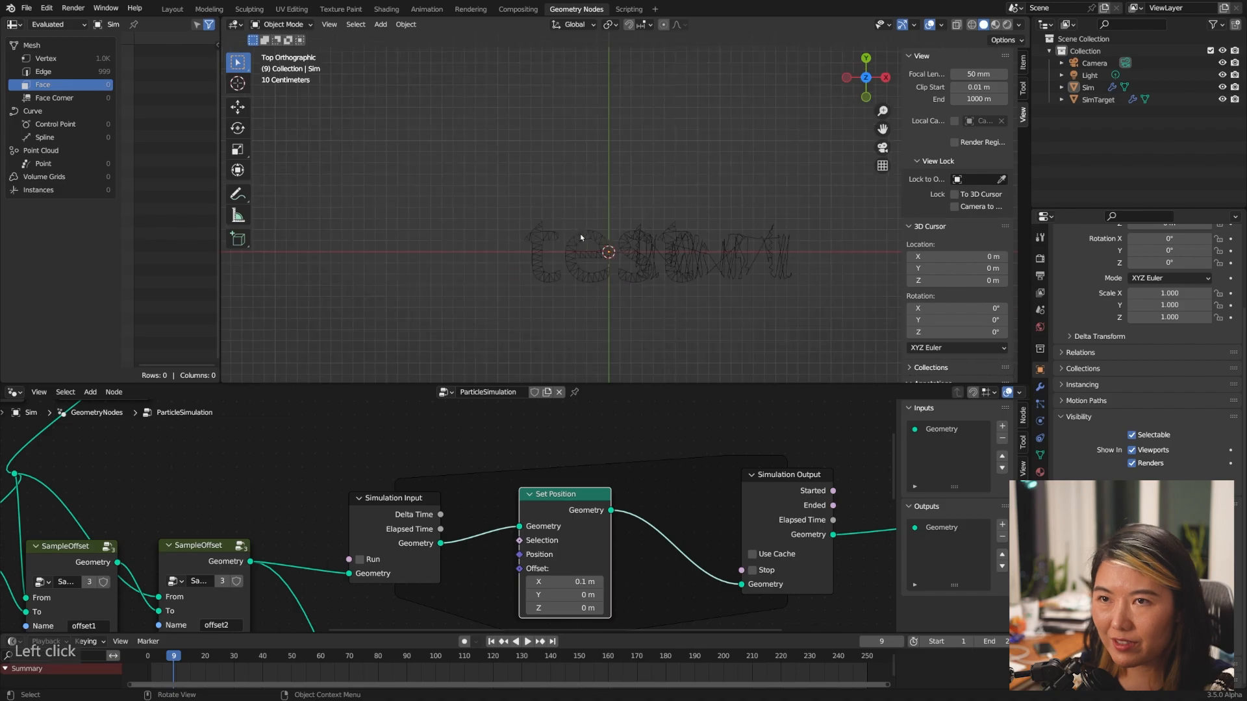
key(space)
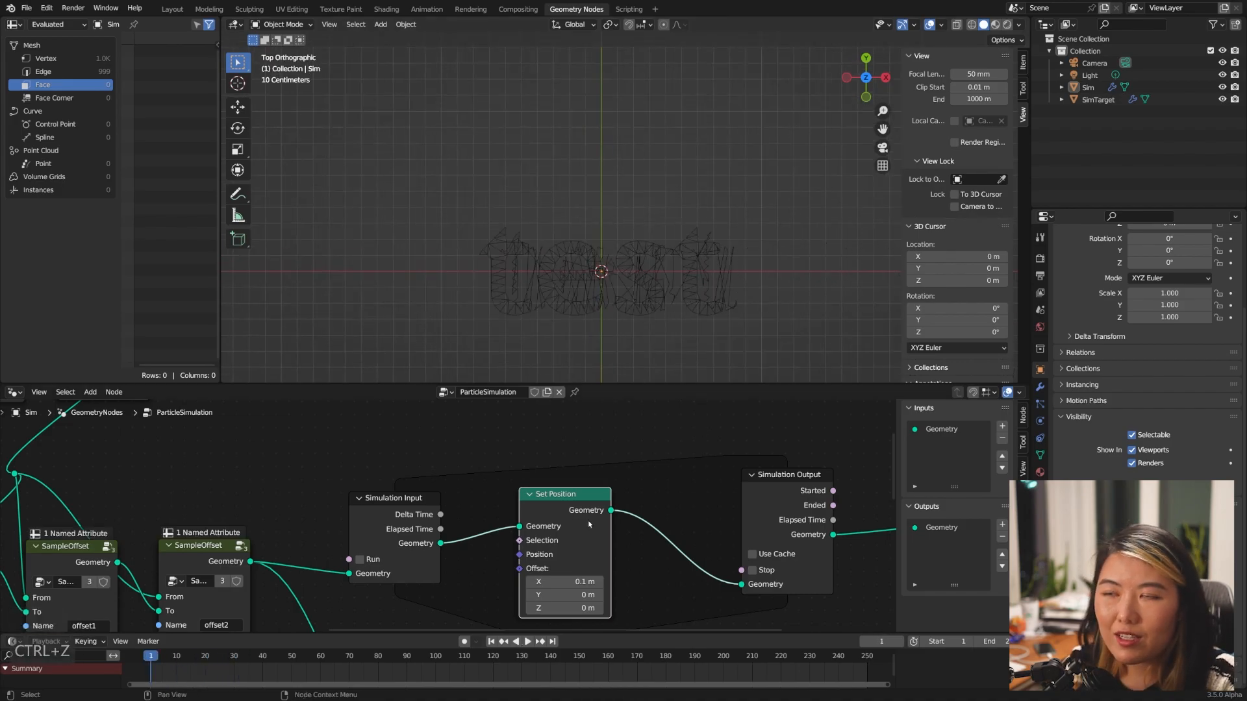
key(ctrl+z)
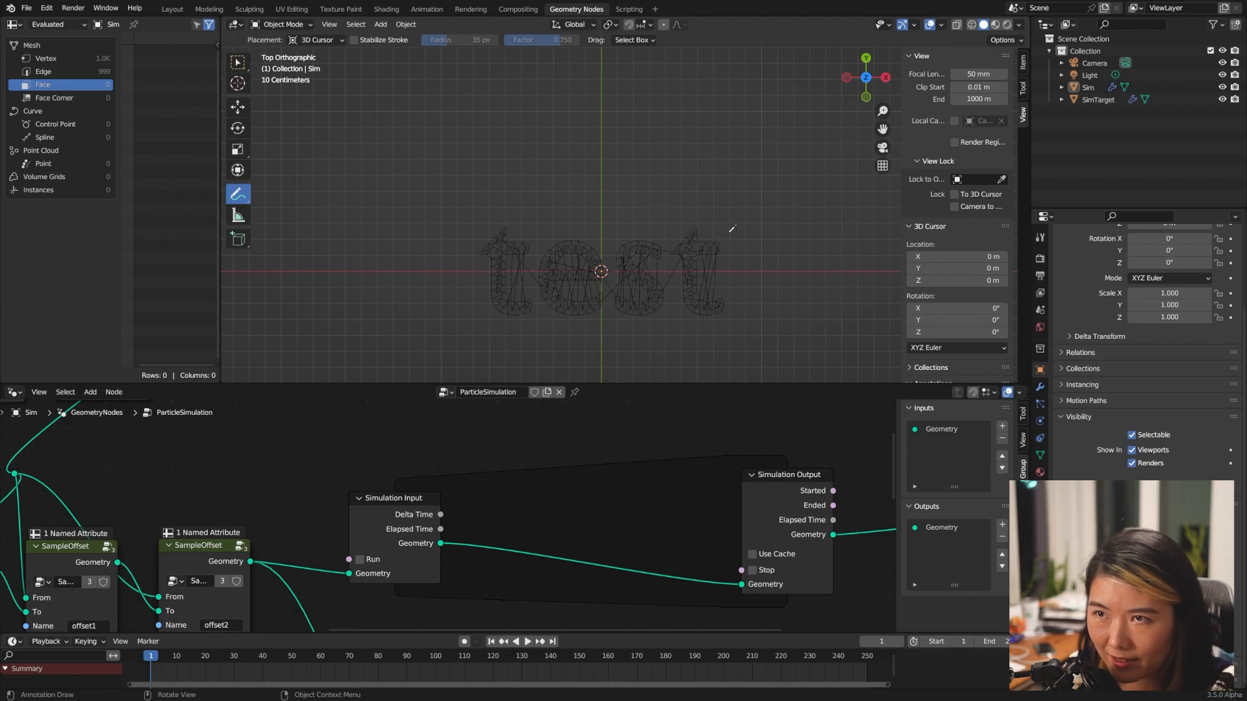
- Draw annotation scribbles on both sides of the text and an arrow from the left scribble towards it
mouse_move(787, 208)
mouse_down()
mouse_move(804, 193)
mouse_move(789, 200)
mouse_move(796, 223)
mouse_up()
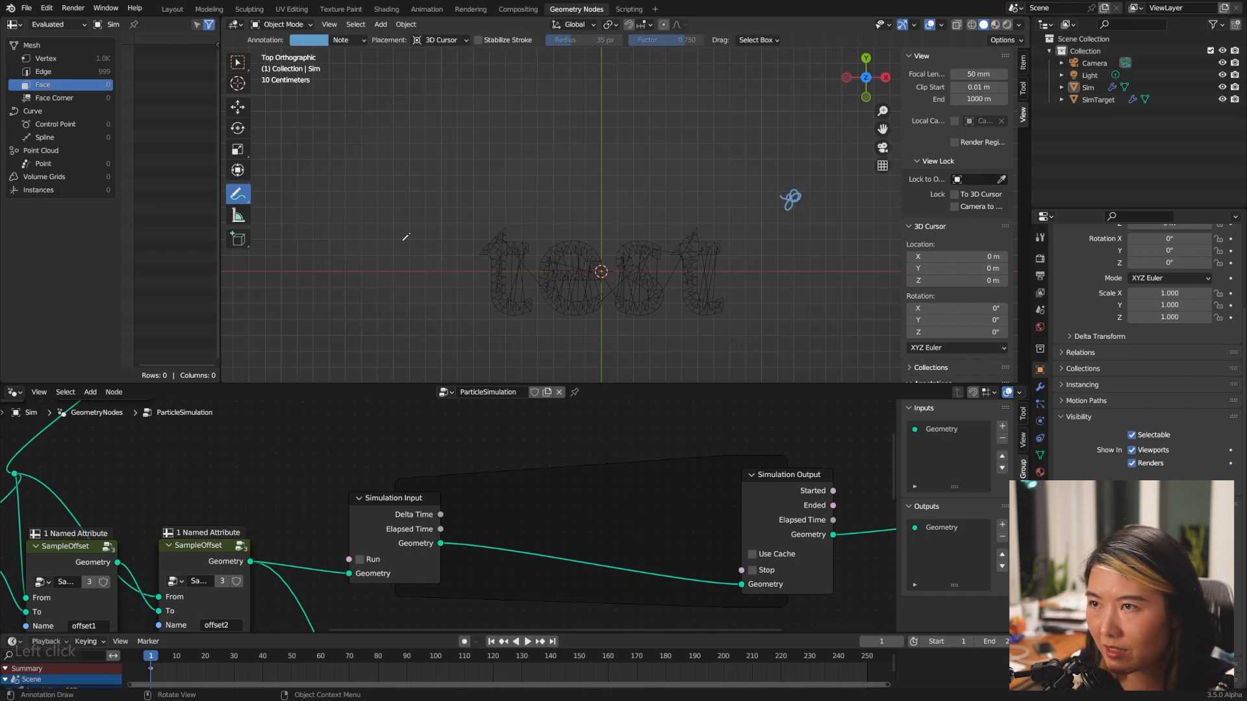
mouse_move(356, 201)
mouse_down()
mouse_move(348, 211)
mouse_move(359, 208)
mouse_up()
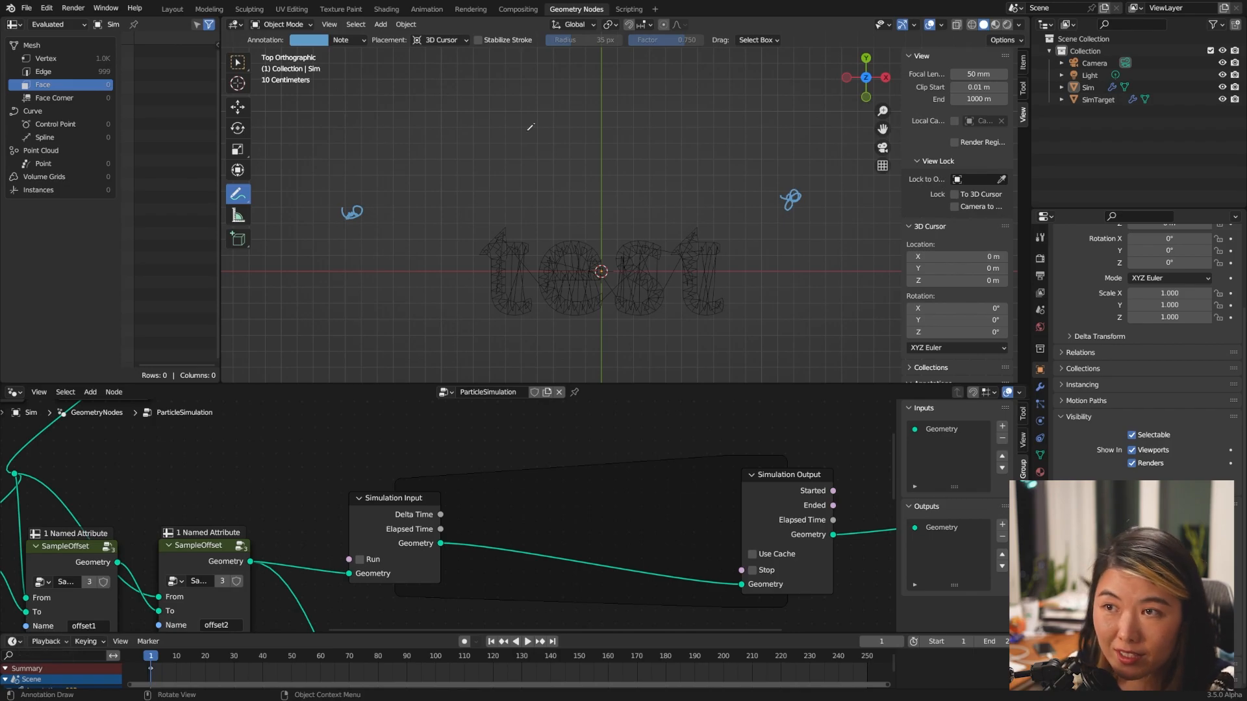
key(ctrl+z)
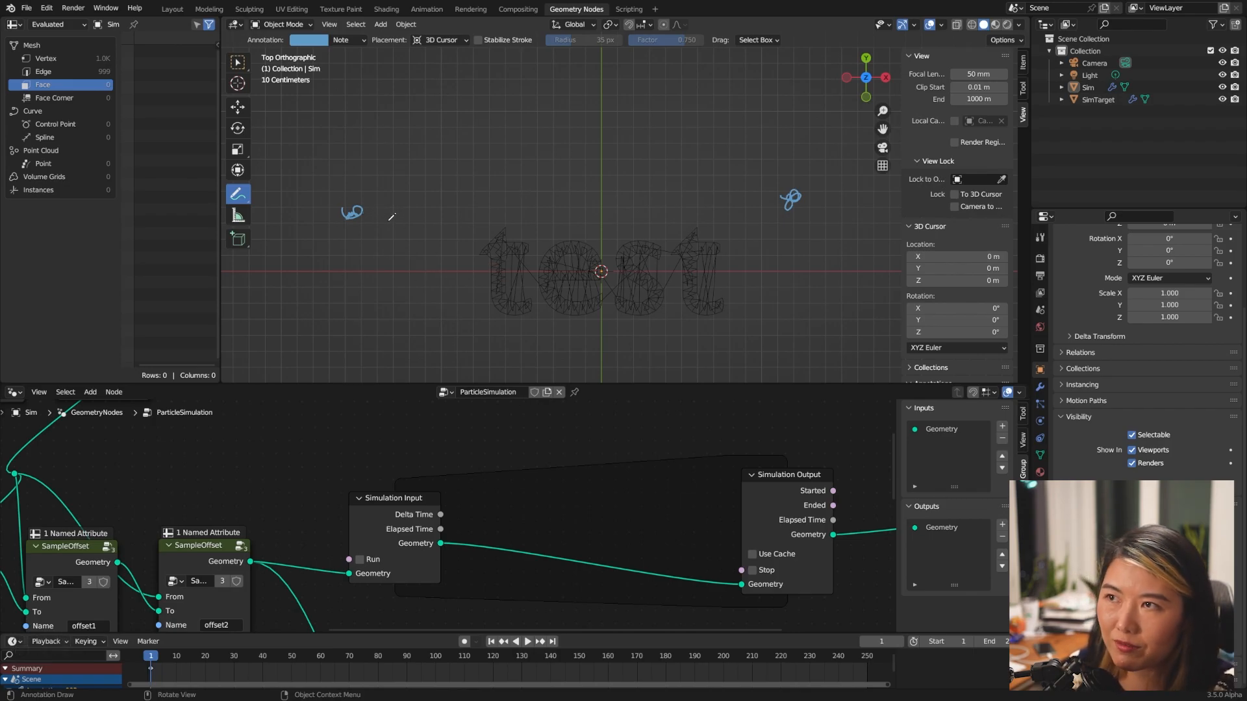
mouse_move(351, 211)
mouse_down()
mouse_move(520, 202)
mouse_move(511, 215)
mouse_up()
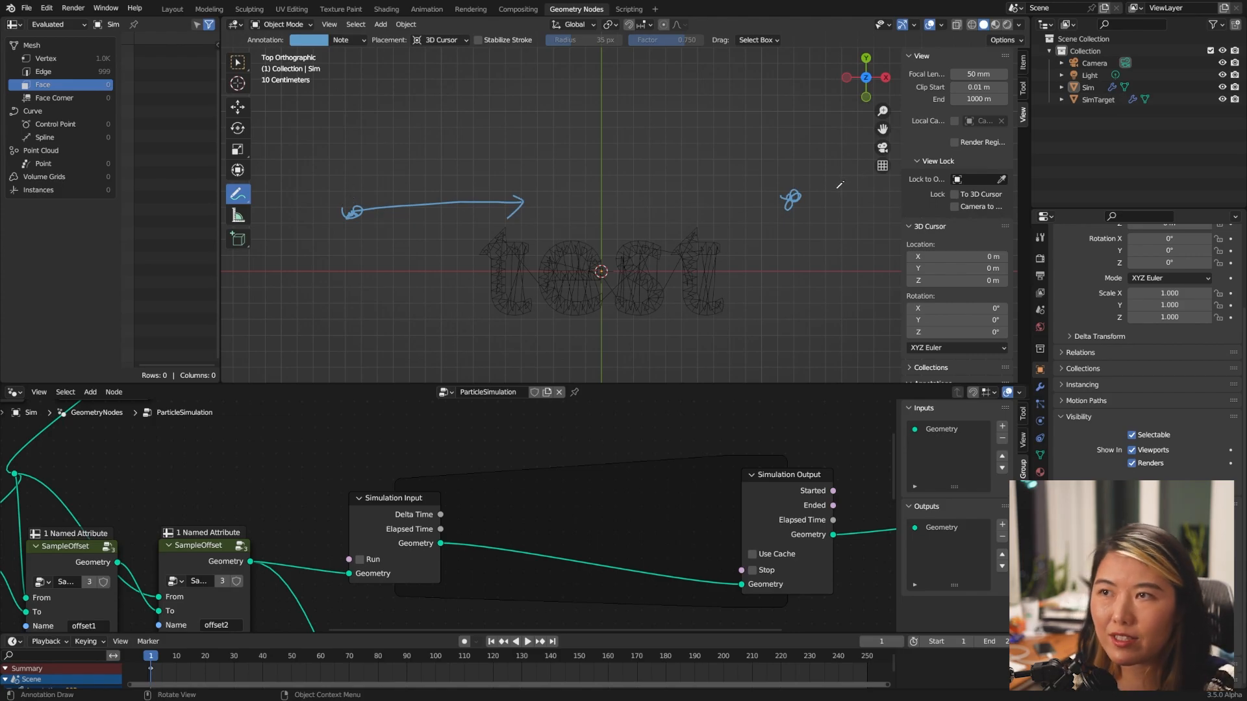
- Switch back to the Select Box tool and remove the annotation drawing from the scene
click(241, 68)
scroll(958, 304, down, 5)
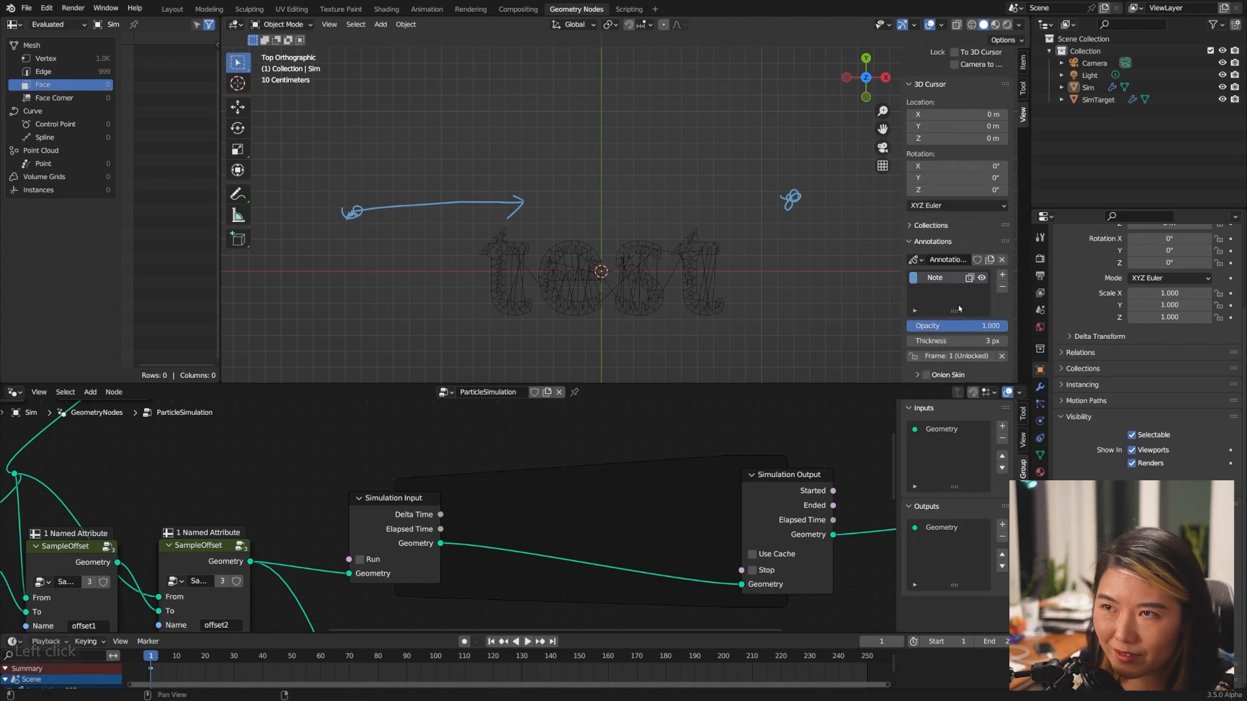
click(1002, 265)
- Move the three SampleOffset nodes rightward so they sit above the Simulation Input node
scroll(609, 482, down, 5)
drag(269, 589, 424, 500)
drag(408, 514, 642, 435)
scroll(444, 525, up, 2)
drag(174, 524, 370, 486)
middle_drag(370, 487, 519, 509)
drag(520, 509, 353, 550)
middle_drag(353, 550, 391, 567)
- Try moving the three ComputeOffset nodes further right, then undo the move
drag(356, 493, 539, 423)
drag(533, 417, 633, 419)
click(696, 425)
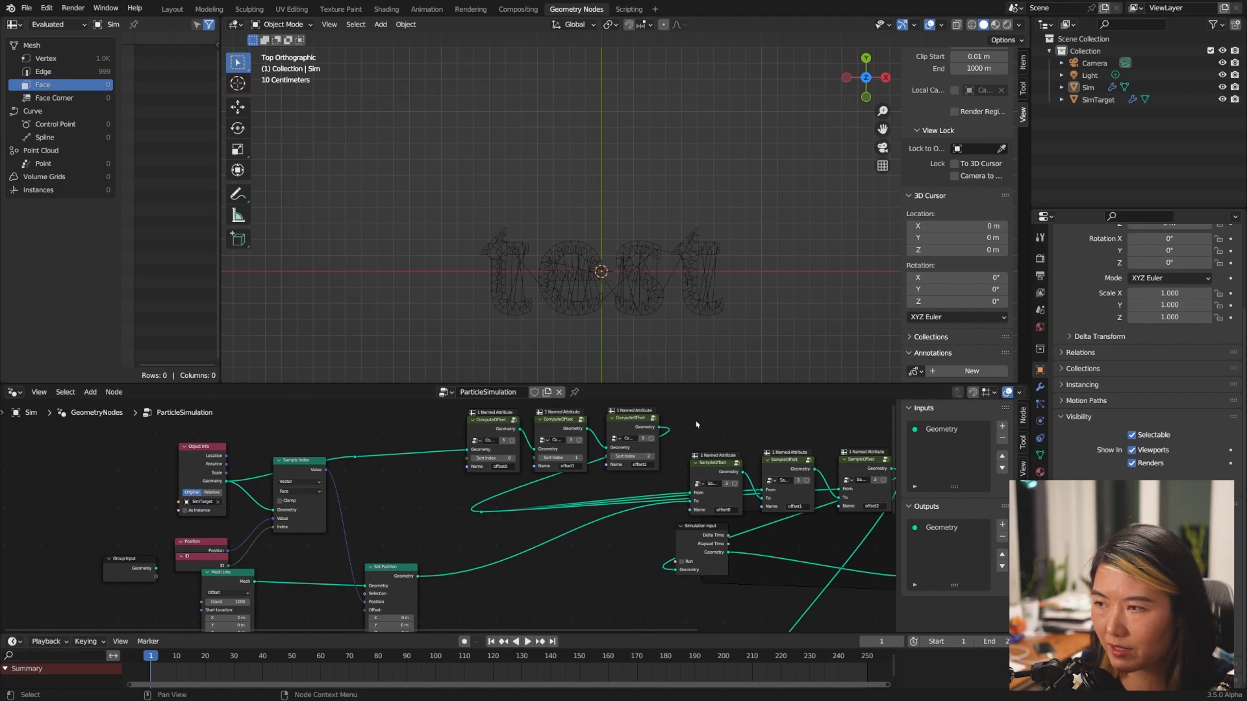
key(ctrl+z)
key(ctrl+z)
key(ctrl+z)
- Select the Set Position node fed by Mesh Line and shift it slightly, with the whole text framed in the viewport
middle_drag(588, 559, 683, 559)
scroll(682, 558, up, 1)
middle_drag(502, 526, 478, 494)
click(478, 494)
scroll(493, 324, up, 3)
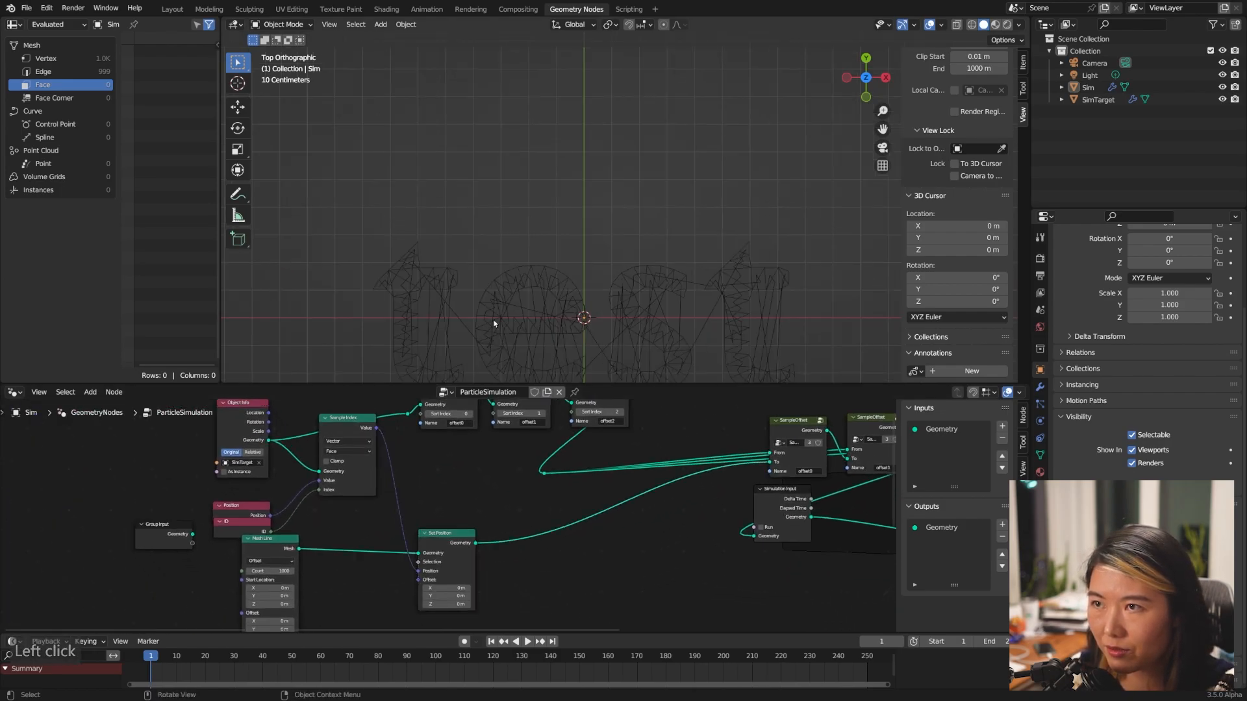
shift+middle_drag(493, 325, 503, 231)
drag(450, 534, 457, 538)
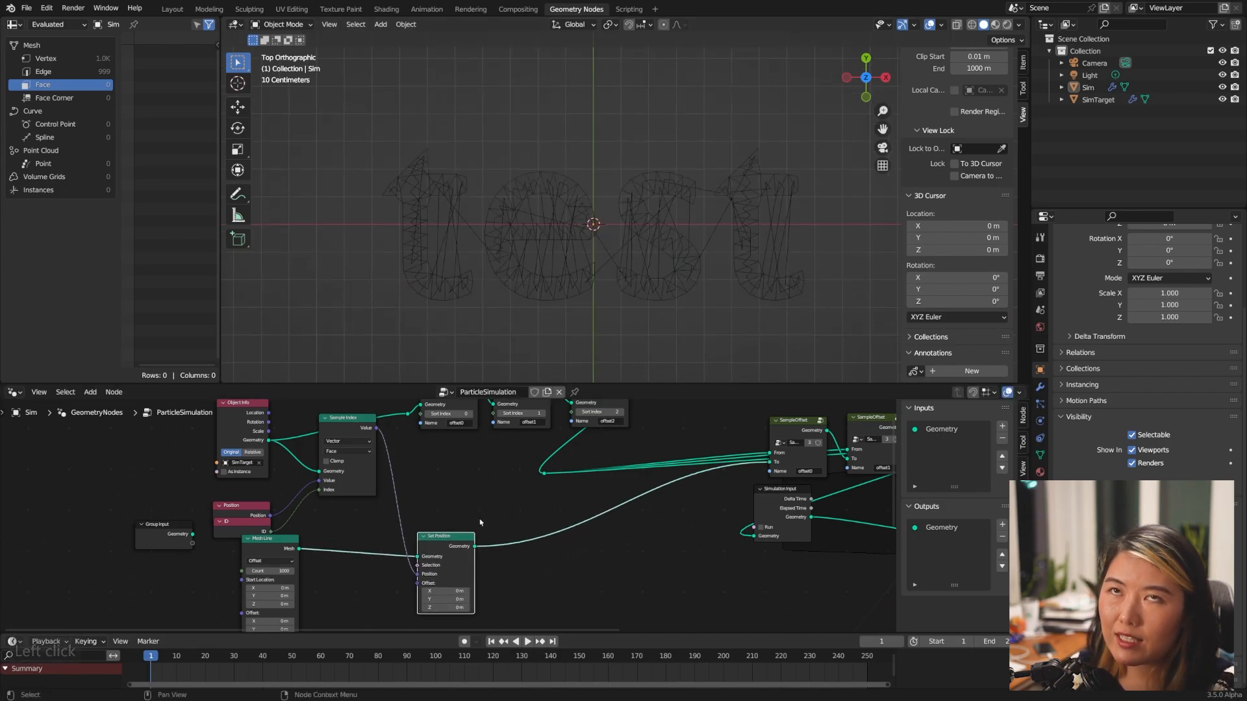
- Insert a Store Named Attribute node after Set Position and reroute the sampled position into its Value input
key(shift+a)
text(store)
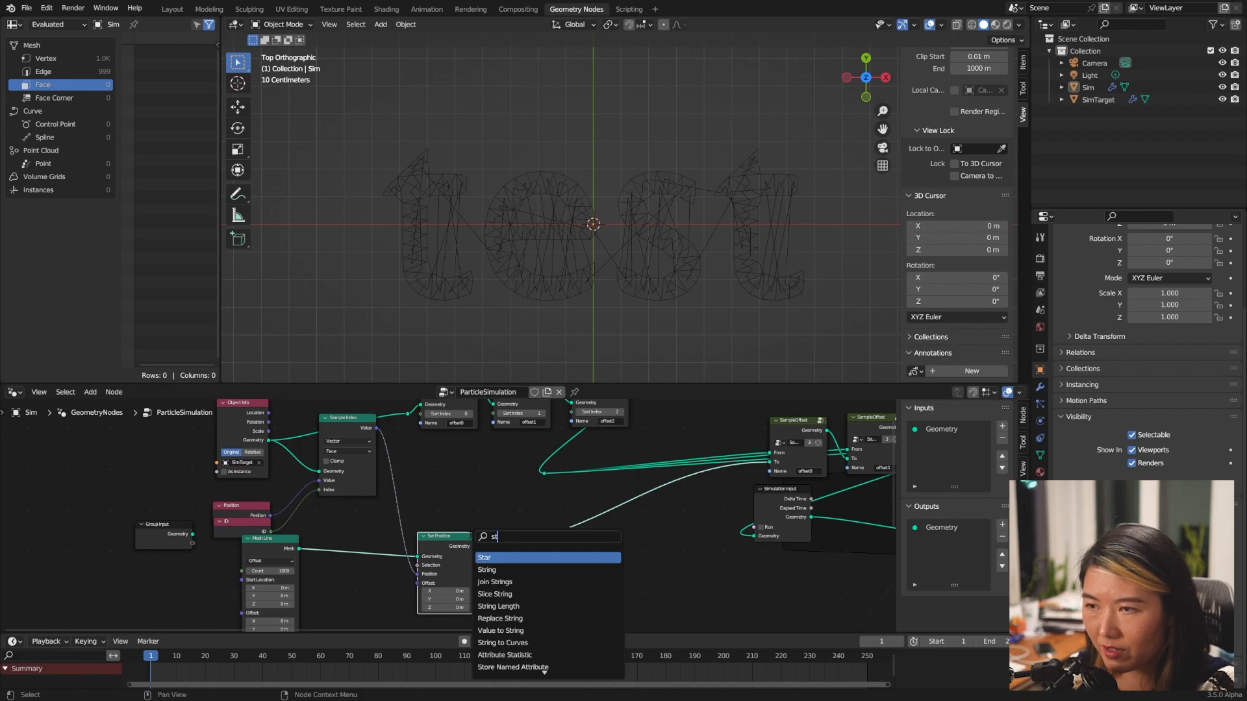
key(Return)
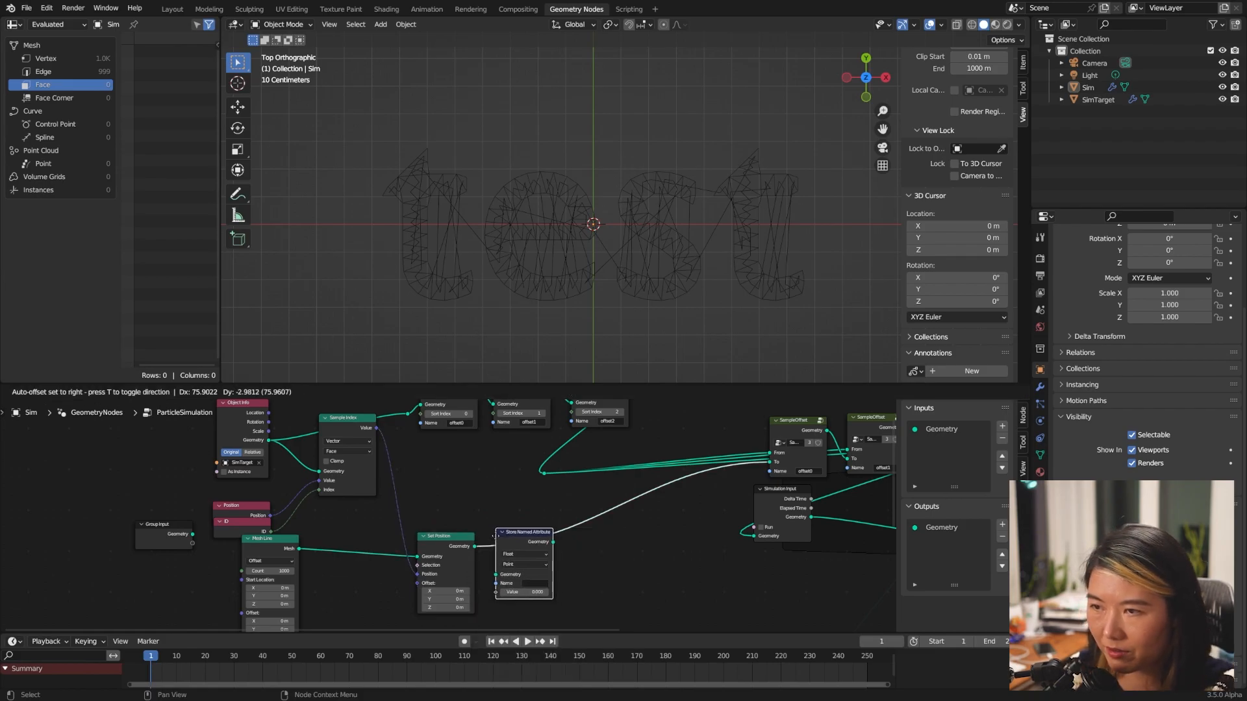
click(548, 530)
drag(418, 574, 508, 586)
- Name the stored attribute targetP in the Store Named Attribute node
click(558, 578)
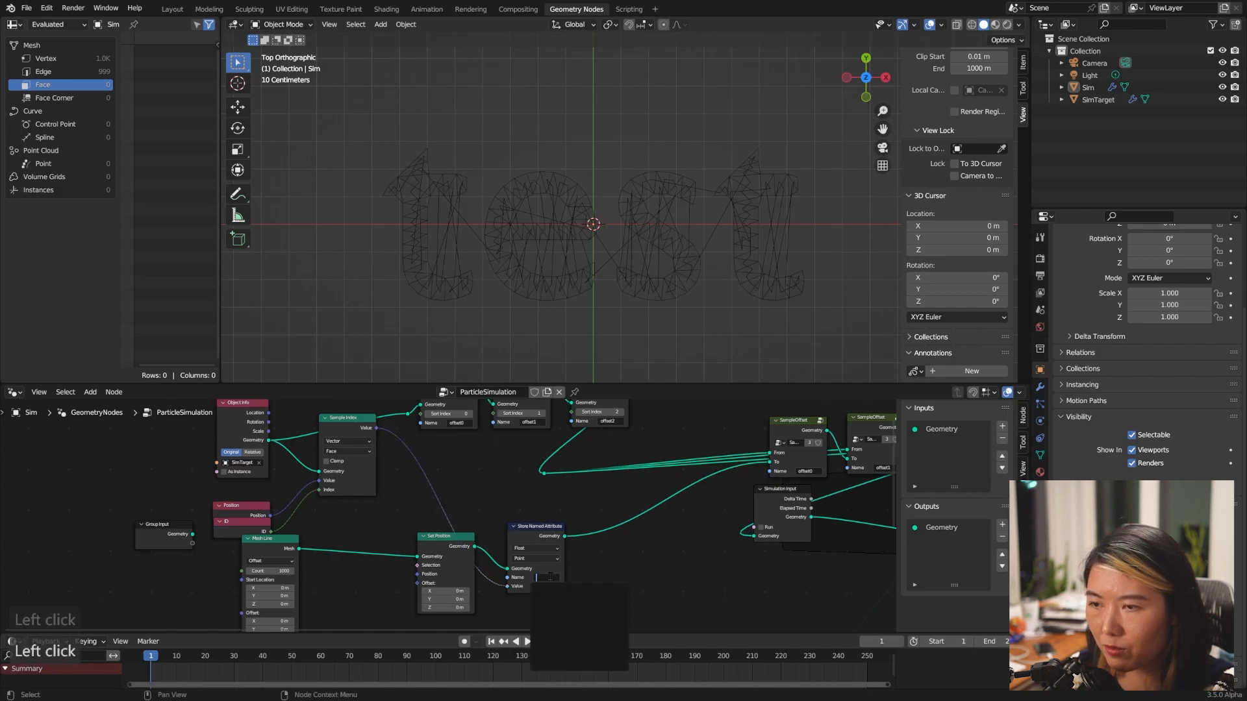
click(559, 580)
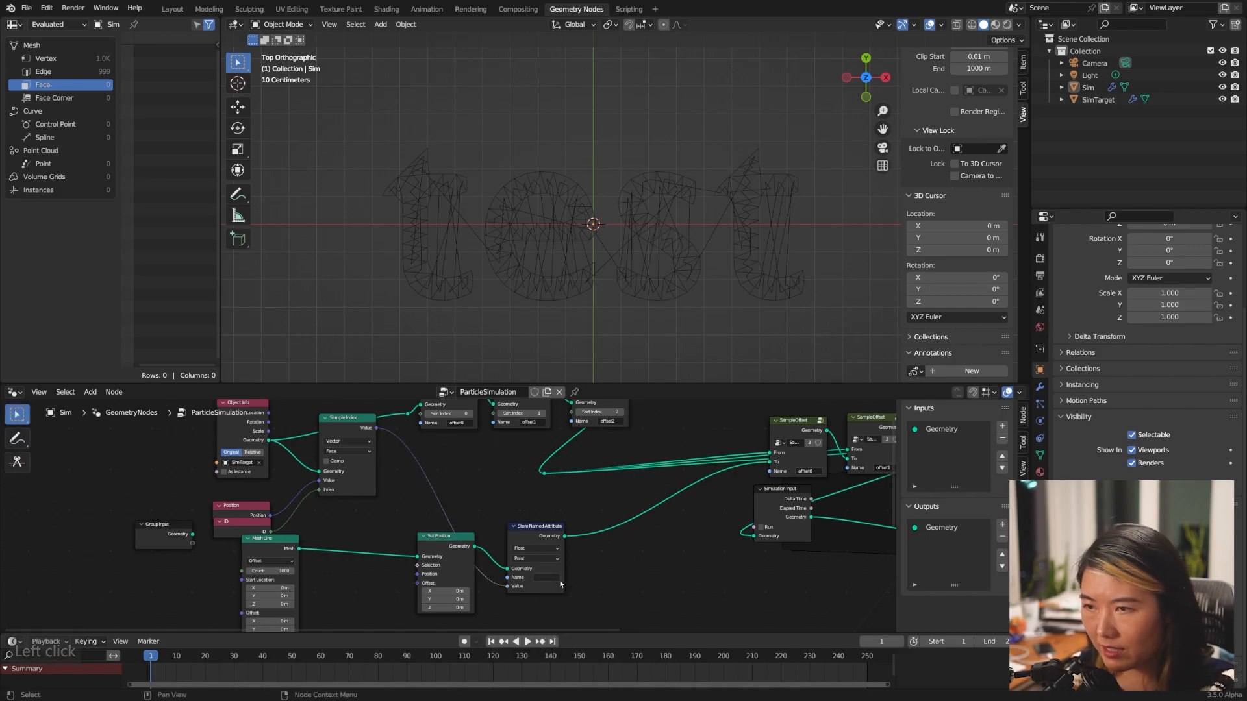
click(551, 578)
text(targetP)
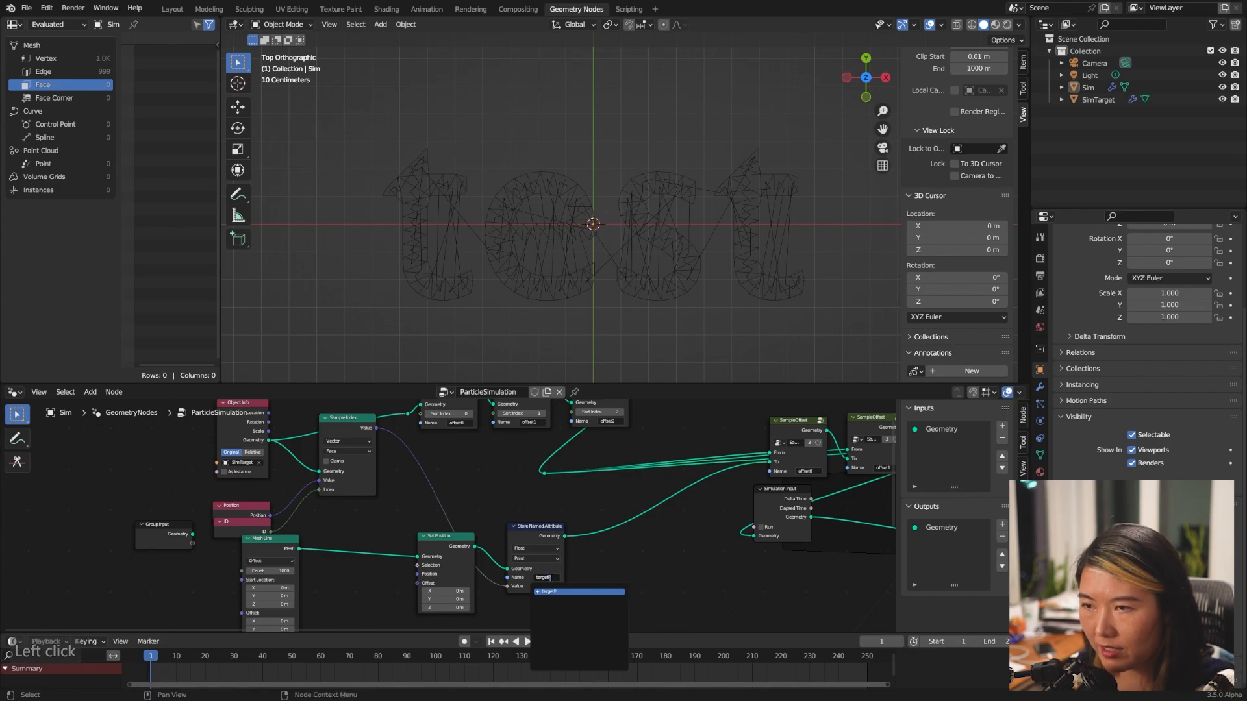
key(Return)
- Set the stored attribute to a Vector on the Point domain and connect Sample Index's Value output to its Value input
click(536, 559)
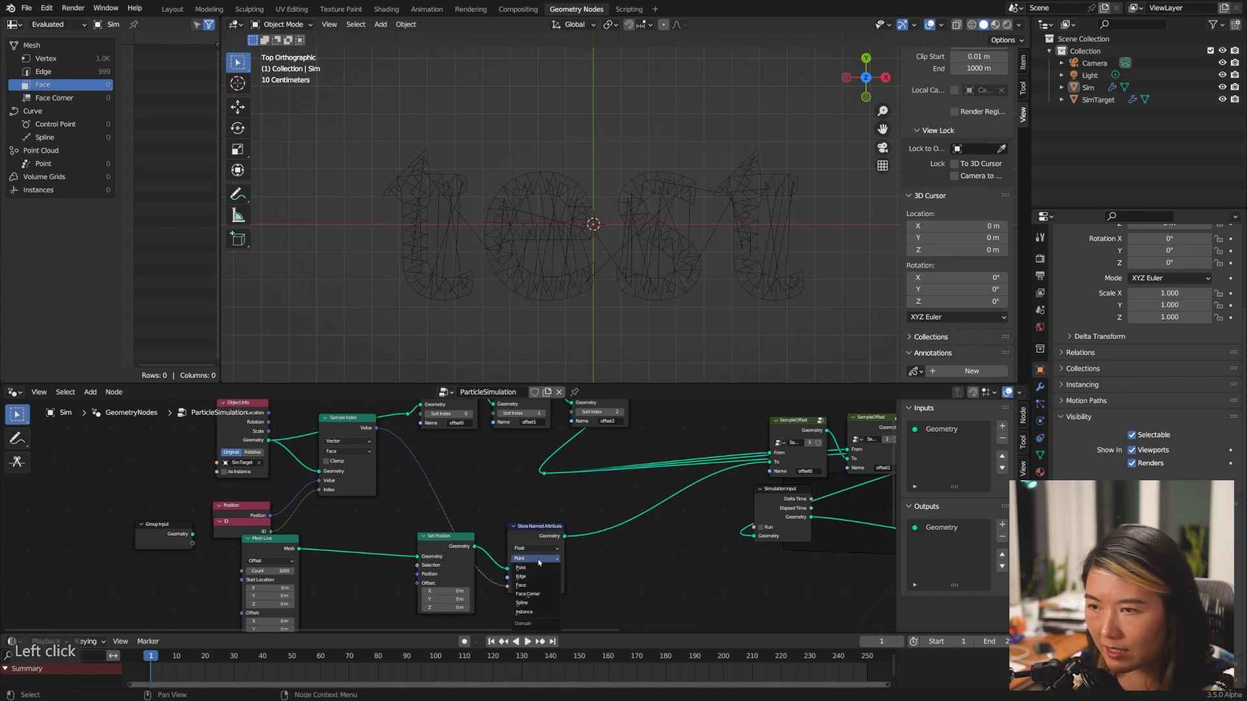
click(536, 567)
click(536, 549)
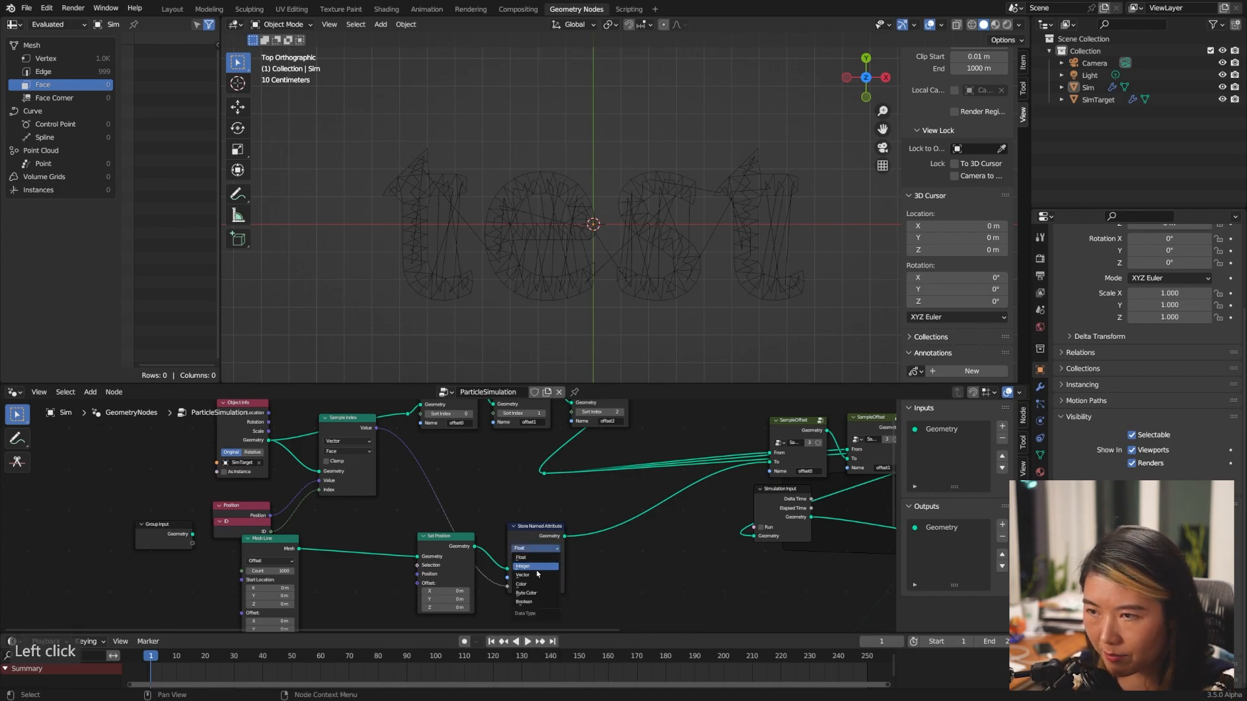
click(536, 576)
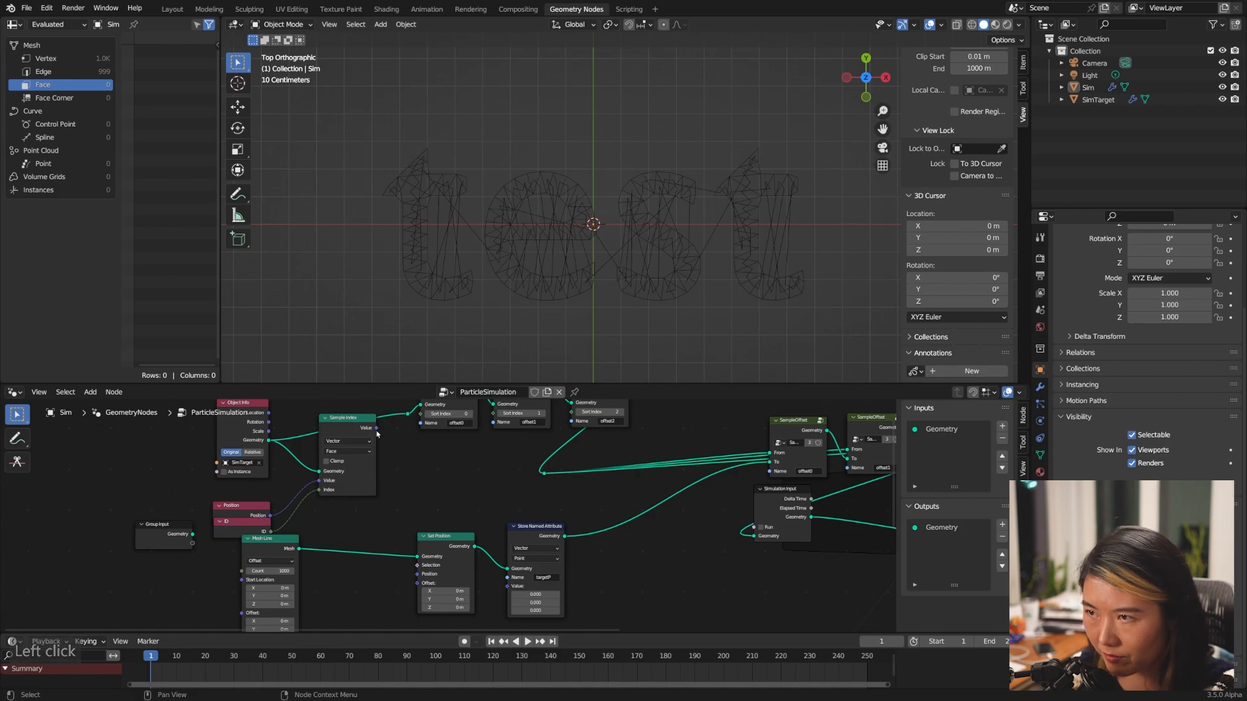
drag(377, 429, 488, 576)
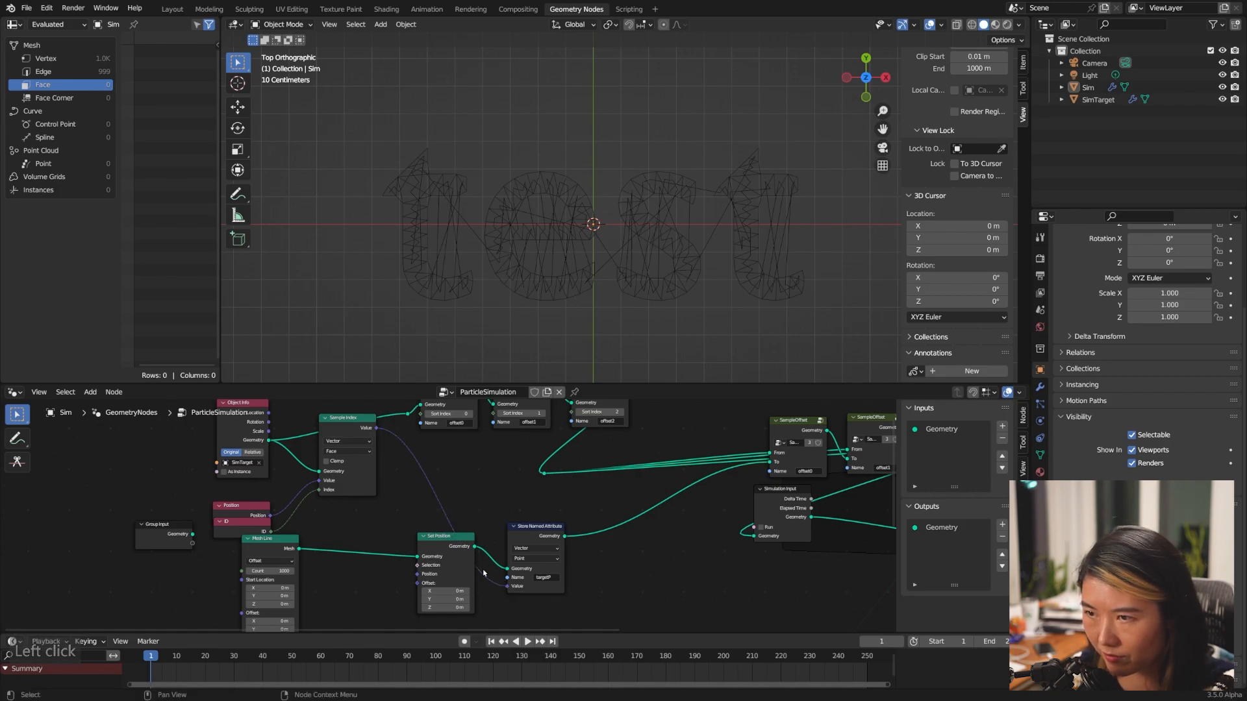
- Remove the Set Position node while keeping Mesh Line connected to Store Named Attribute
middle_drag(435, 536, 420, 540)
click(421, 571)
key(ctrl+x)
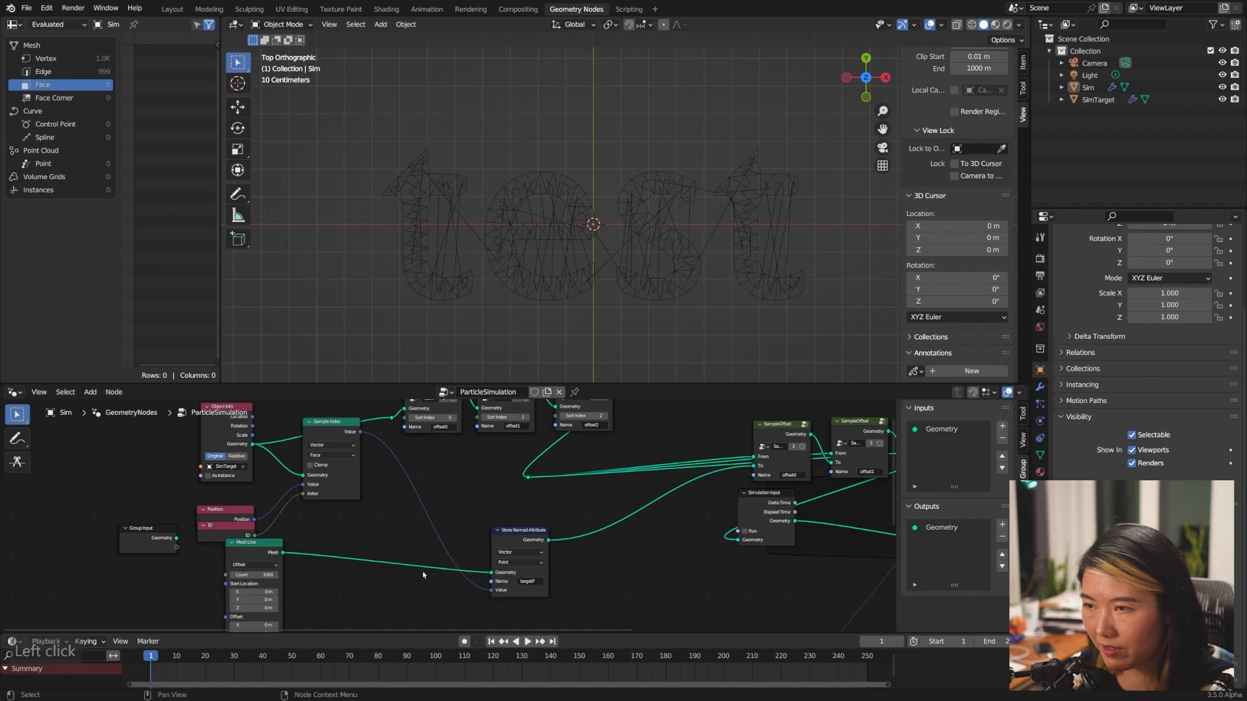
- Connect Mesh Line's Mesh output to the Geometry input of the Simulation Input node
middle_drag(663, 490, 500, 493)
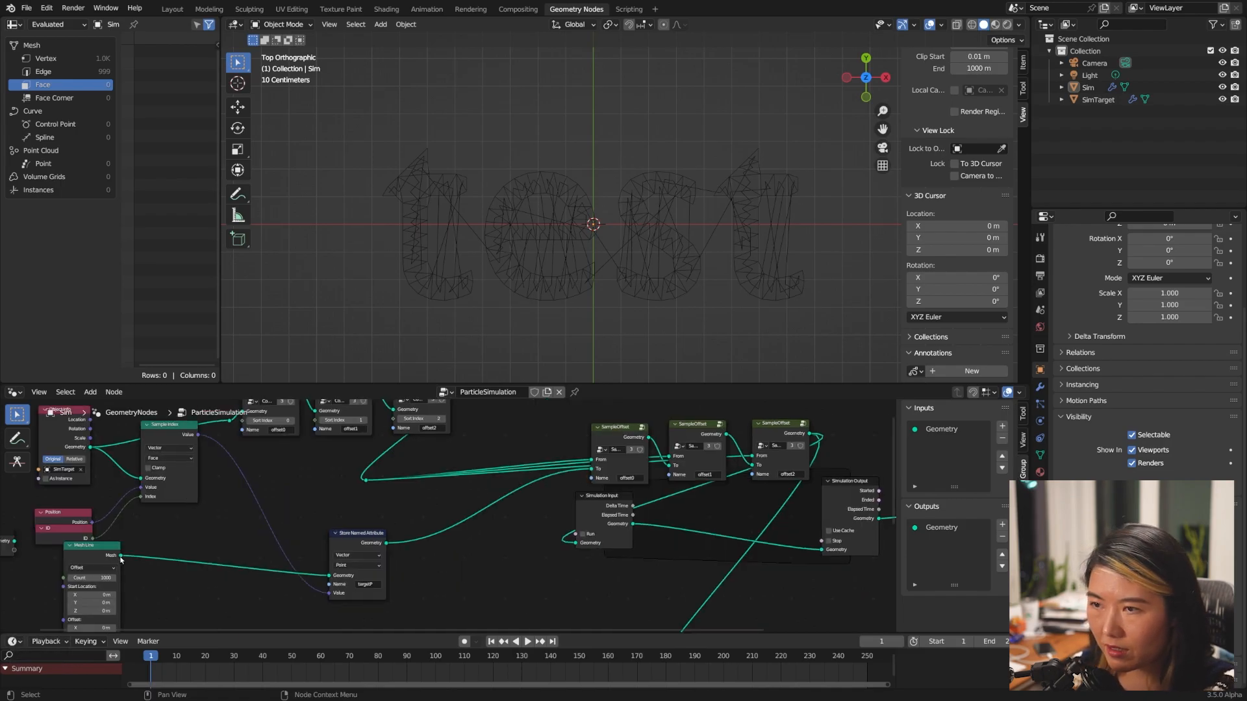
drag(117, 556, 573, 544)
middle_drag(528, 569, 404, 613)
scroll(404, 613, down, 2)
- Move Store Named Attribute up toward the SampleOffset nodes and place Simulation Input beside Mesh Line
drag(263, 535, 437, 422)
middle_drag(349, 539, 340, 484)
drag(248, 543, 391, 440)
click(460, 518)
drag(460, 518, 221, 561)
middle_drag(560, 598, 516, 495)
scroll(516, 495, down, 2)
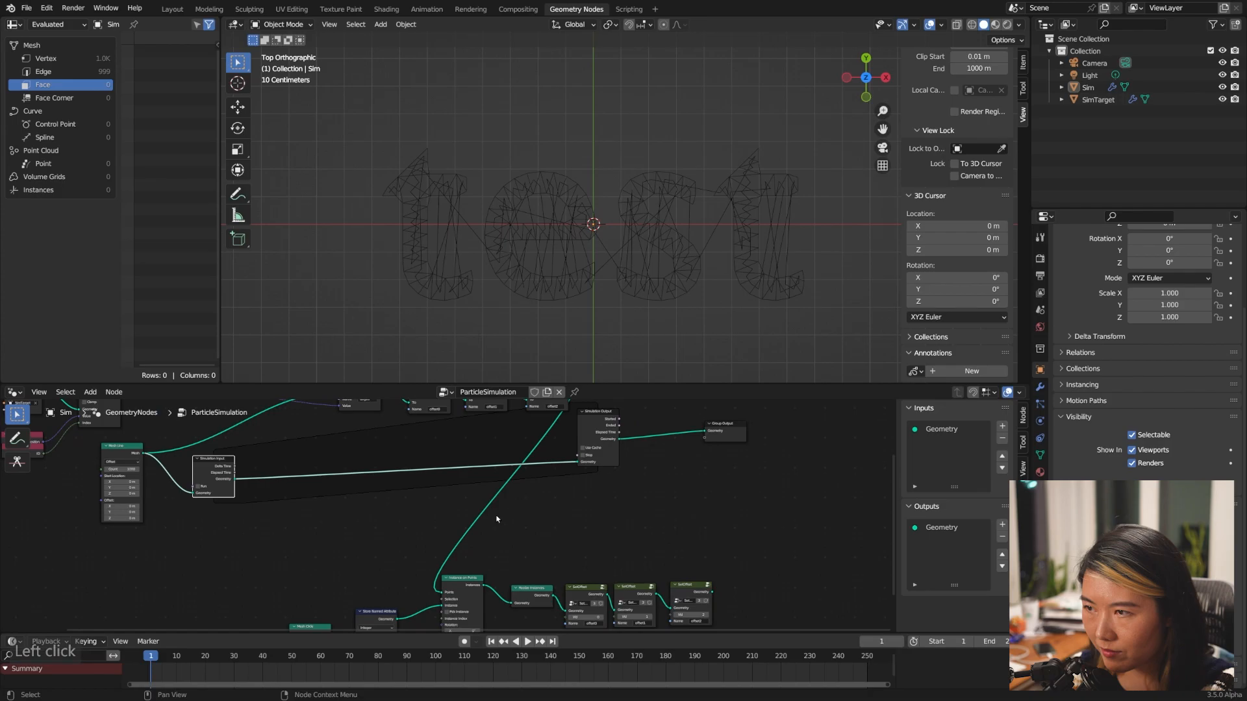
- Disconnect the last SampleOffset node from Instance on Points and move the Simulation Output node to make room in the simulation zone
drag(442, 593, 430, 564)
middle_drag(621, 522, 621, 548)
drag(600, 456, 632, 484)
drag(729, 461, 700, 495)
middle_drag(365, 475, 462, 515)
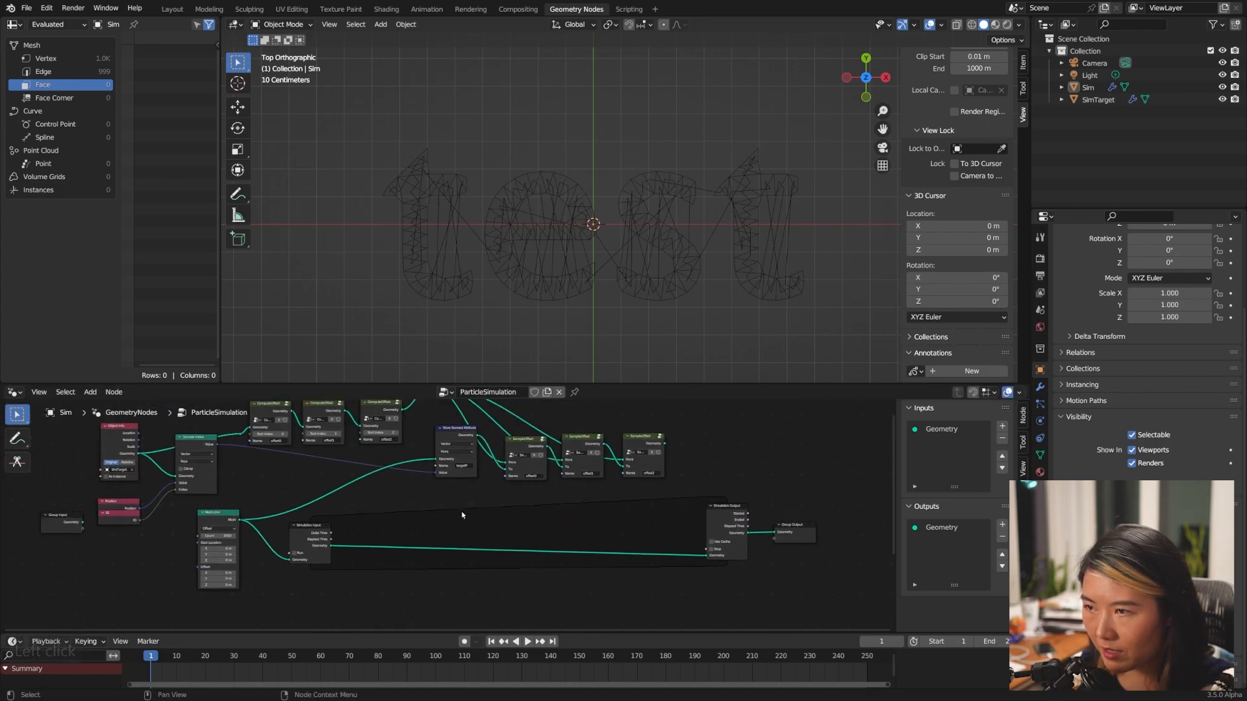
- Place Store Named Attribute inside the simulation zone and feed it the Geometry output of Simulation Input
scroll(257, 571, up, 2)
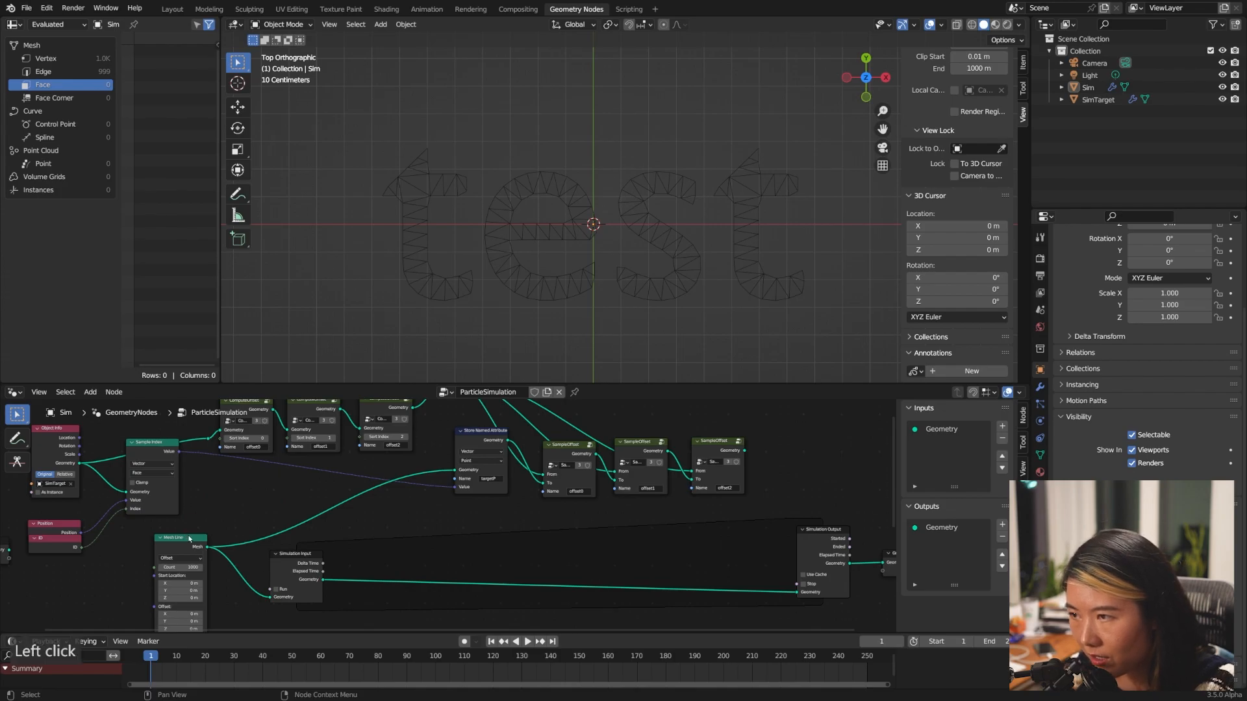
drag(189, 539, 215, 533)
middle_drag(312, 546, 310, 531)
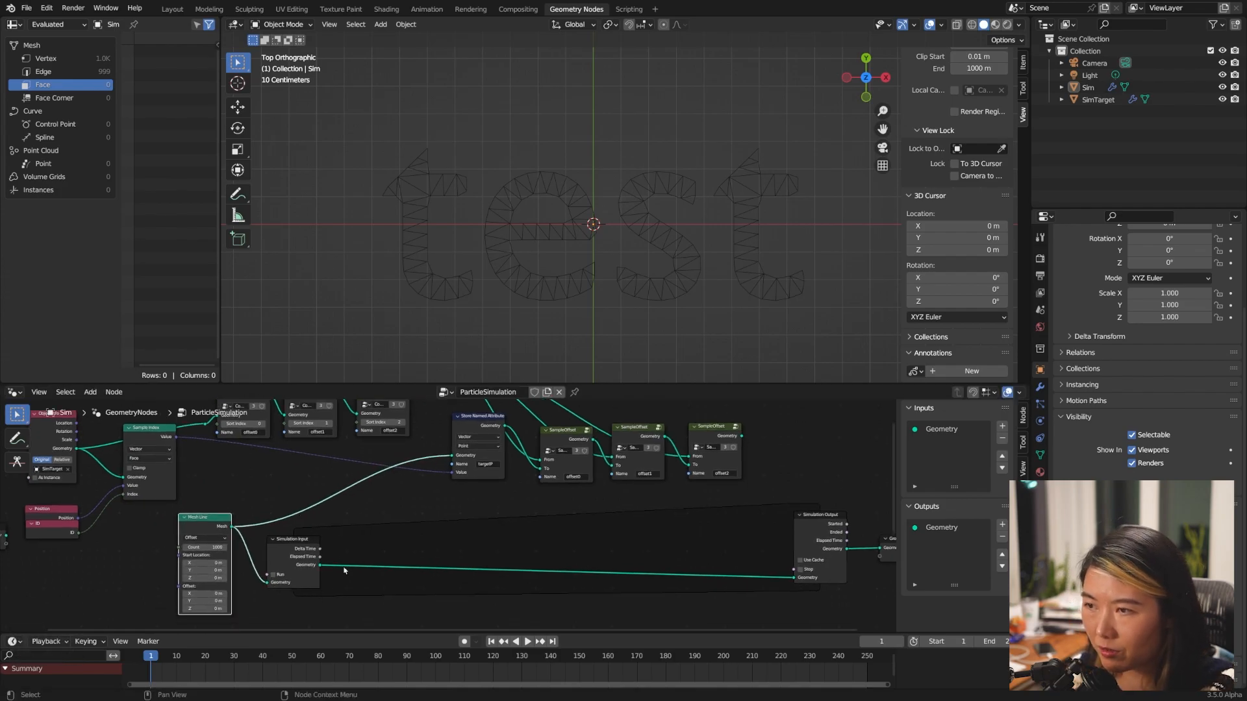
drag(475, 416, 320, 561)
drag(320, 565, 394, 535)
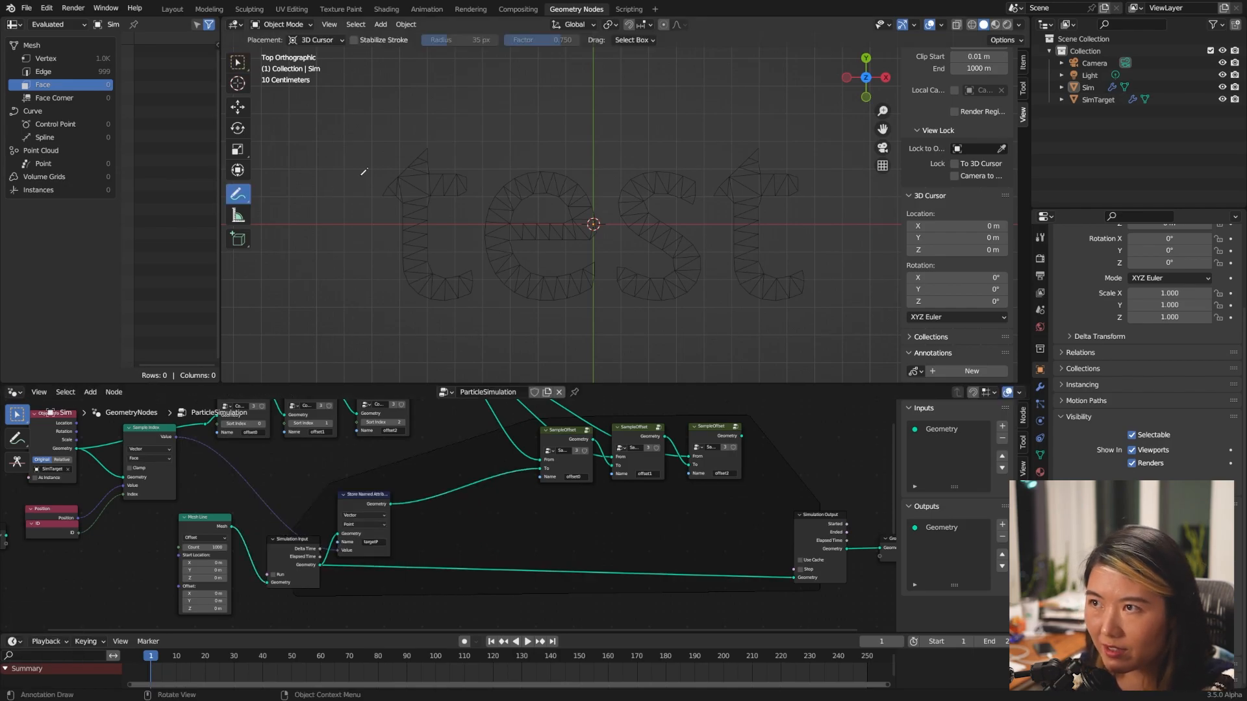
- Annotate the viewport with an arrow pointing at the first letter t, and return to the Select Box tool
click(360, 175)
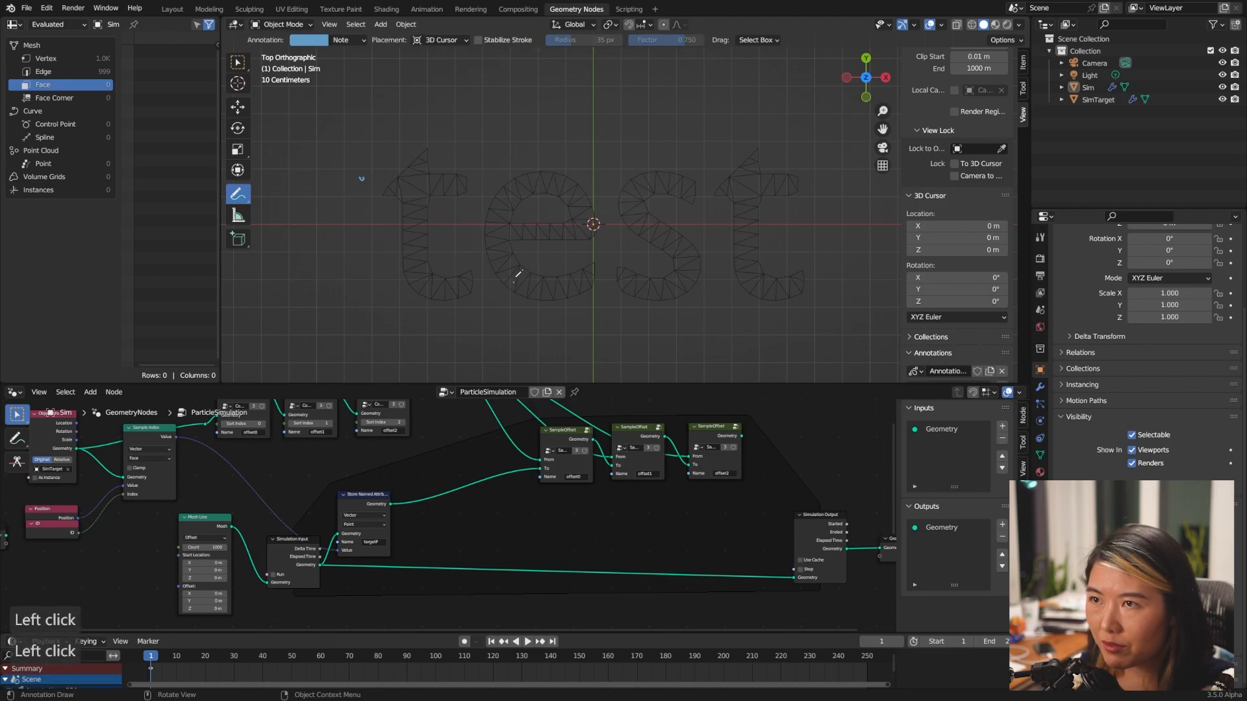
drag(361, 177, 398, 206)
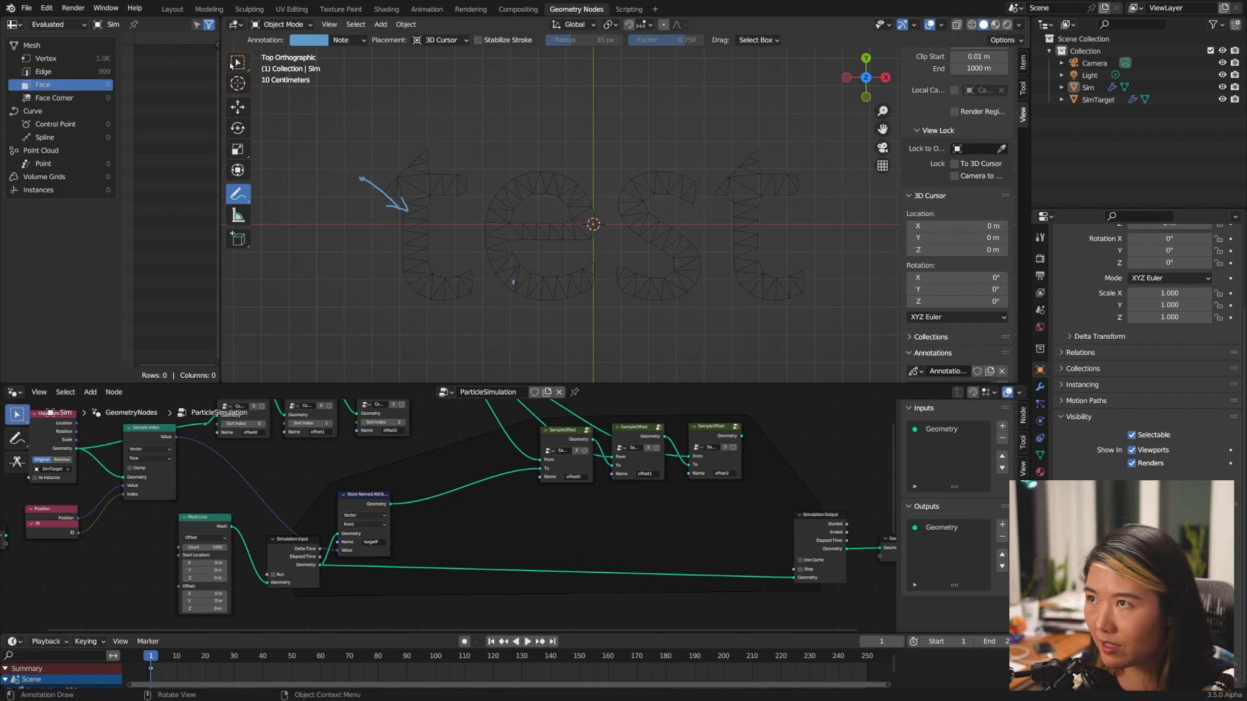
click(236, 63)
- Add a Vector Math node below the simulation link and set its operation to Subtract
key(shift+a)
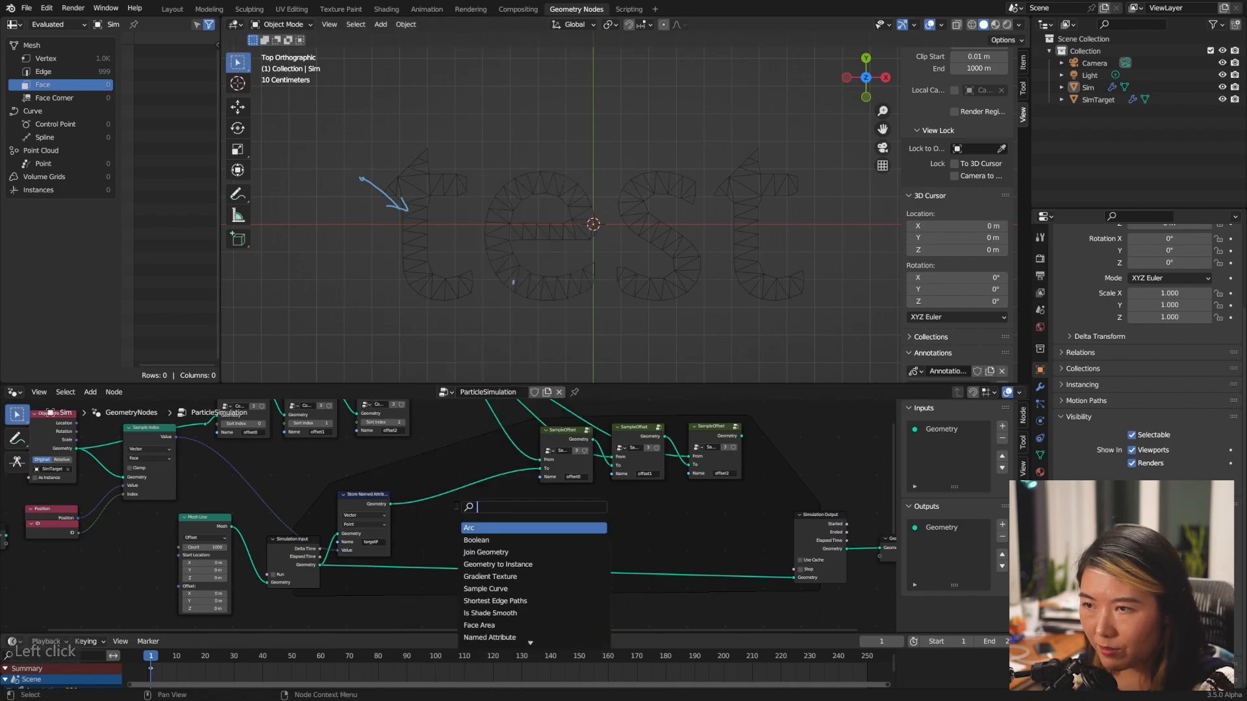
text(vec)
click(477, 540)
click(479, 614)
middle_drag(419, 545, 417, 518)
click(489, 576)
scroll(443, 513, up, 4)
click(490, 597)
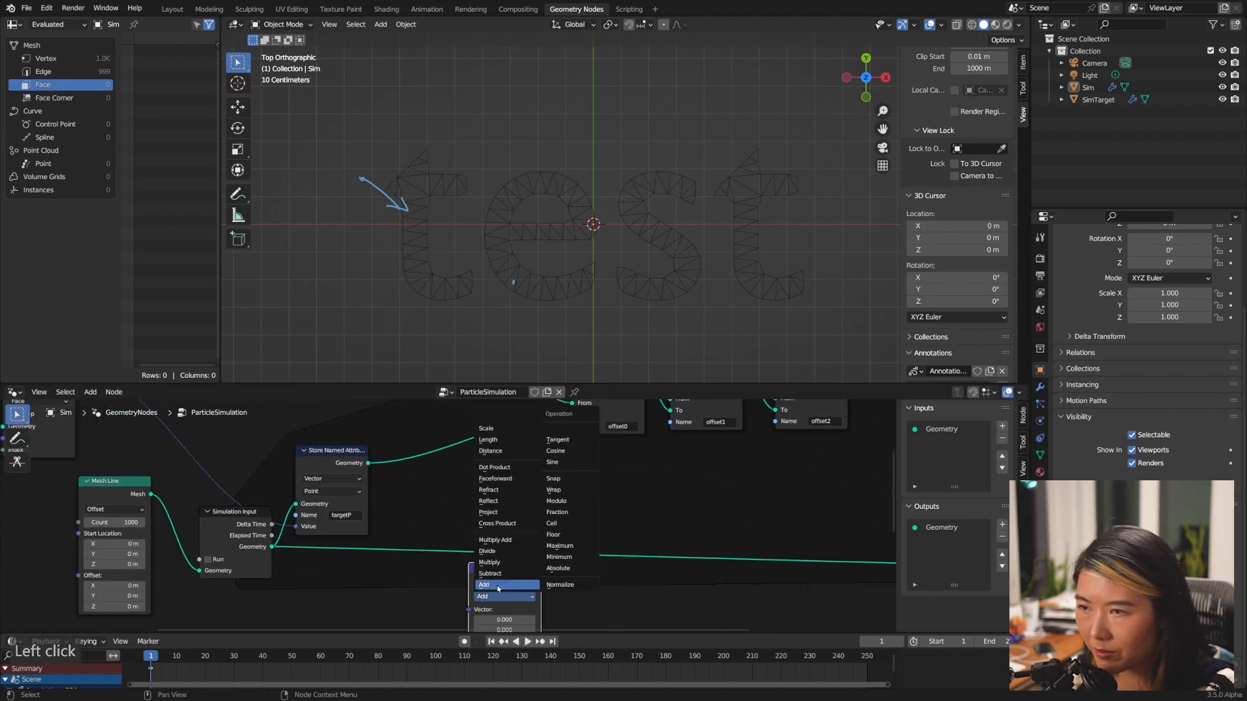
click(492, 574)
- Add a Named Attribute node reading the Vector attribute targetP
middle_drag(437, 492, 422, 439)
key(shift+a)
text(nam)
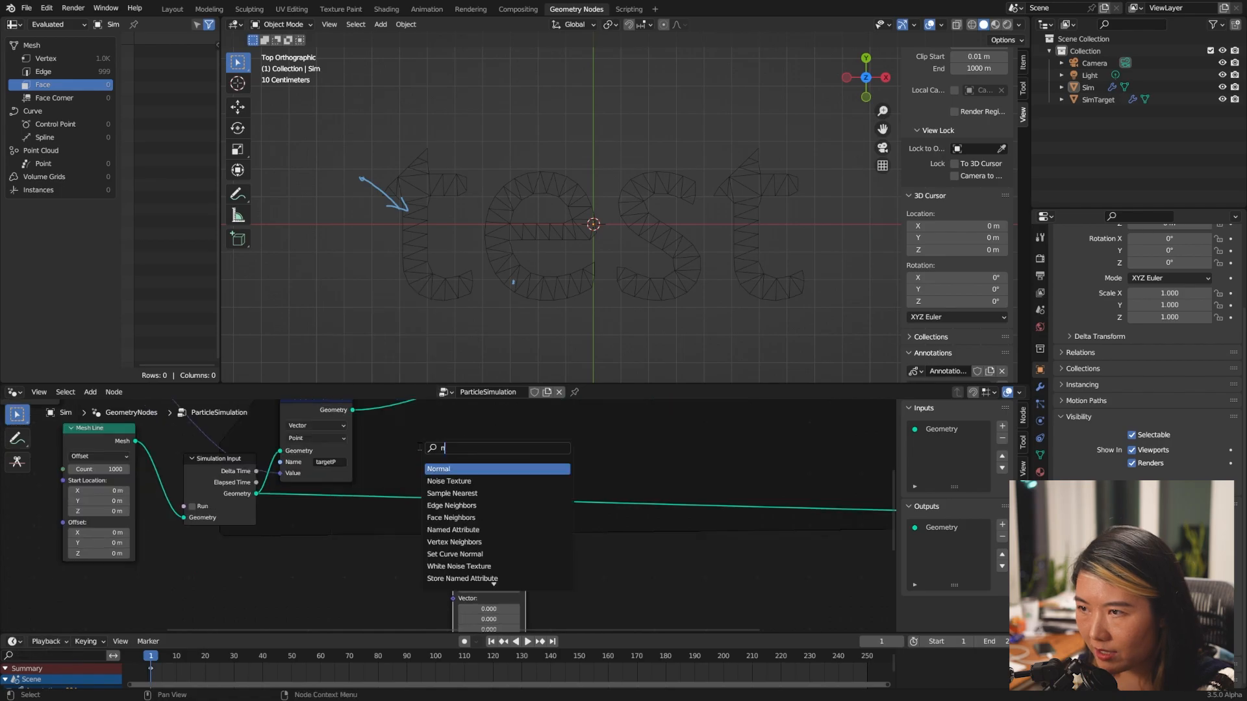
key(Return)
click(311, 516)
click(356, 554)
click(359, 589)
click(361, 566)
key(ctrl+v)
key(Return)
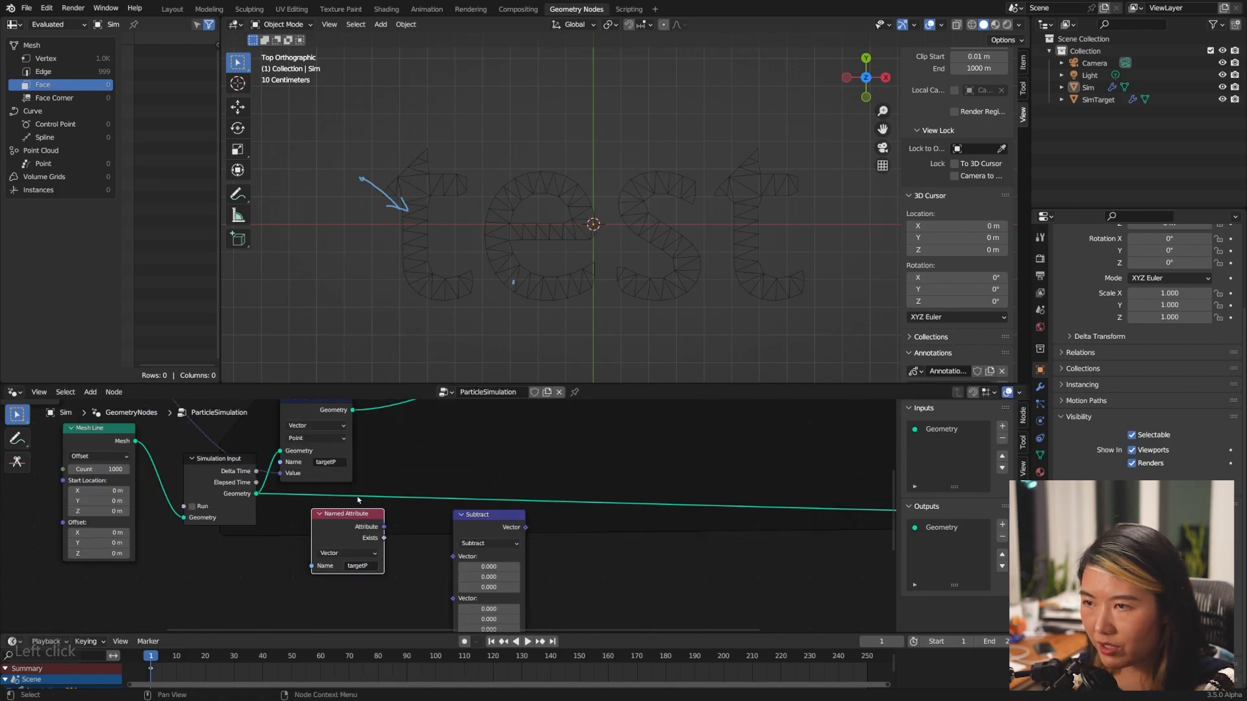
- Connect the targetP Named Attribute output to the first Vector input of Subtract
middle_drag(396, 448, 414, 468)
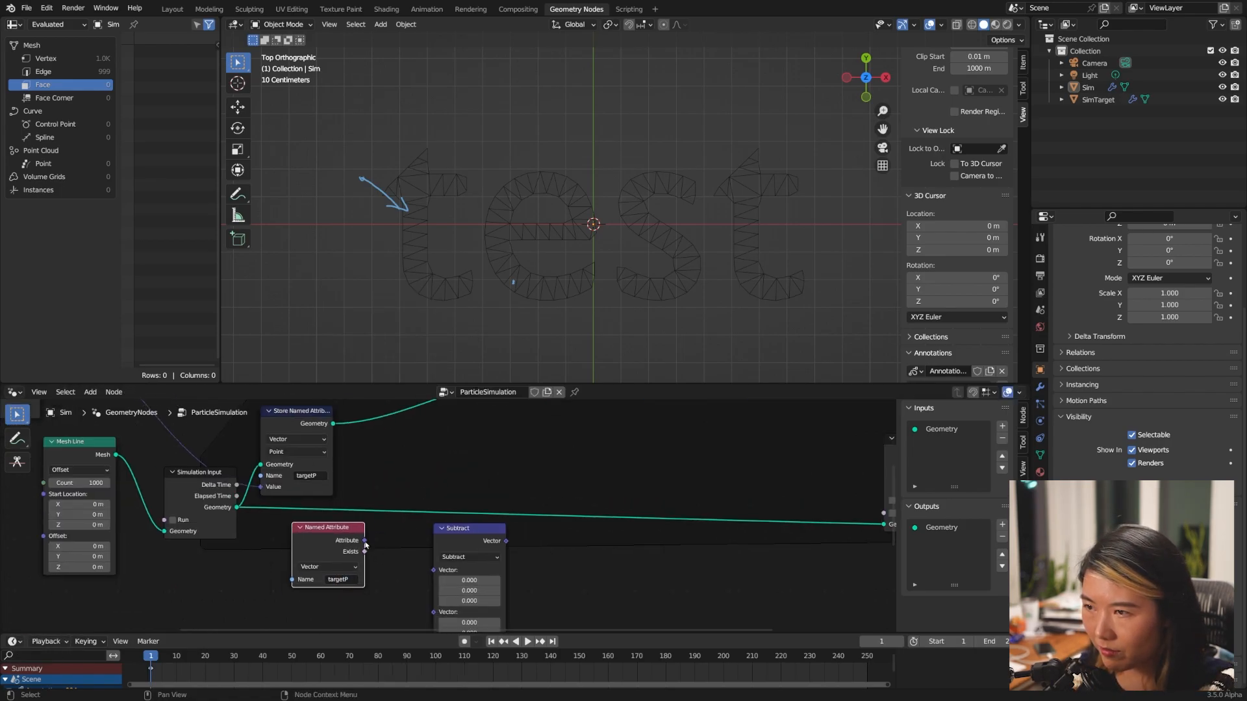
drag(365, 540, 434, 571)
middle_drag(454, 578, 532, 547)
- Add a Position node below the Named Attribute and connect it to the second Vector input of Subtract
key(shift+a)
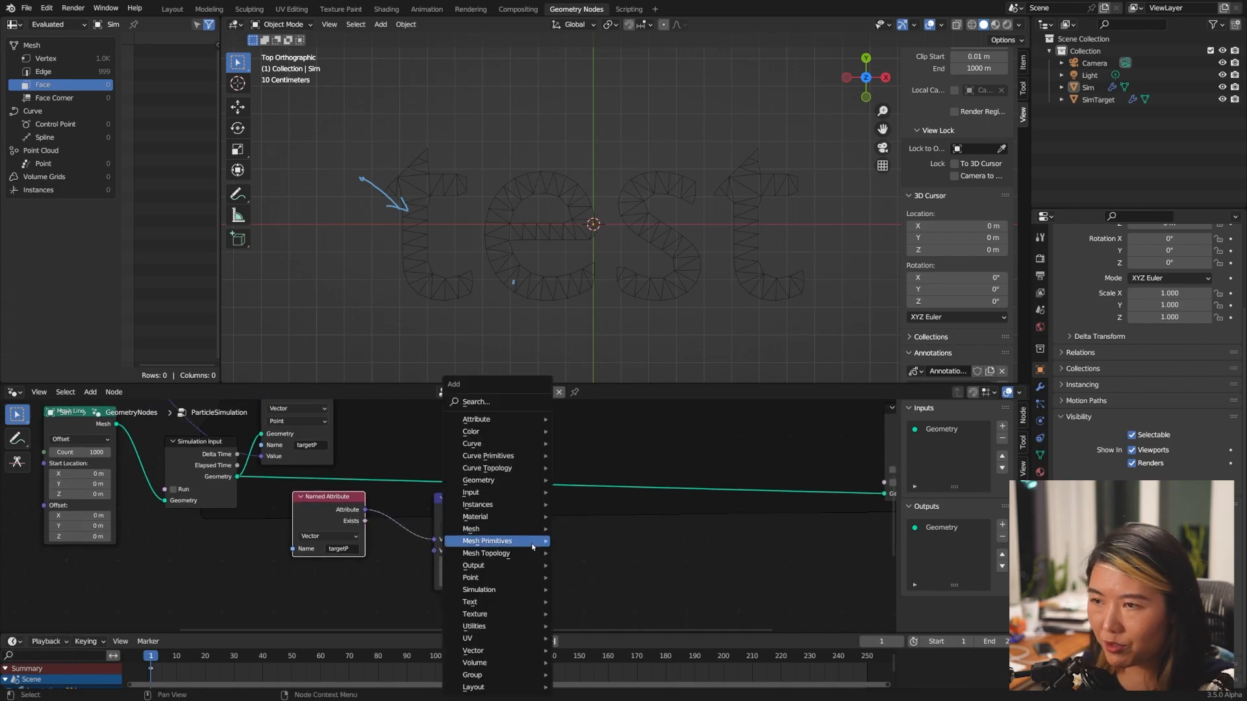
text(pos)
key(Return)
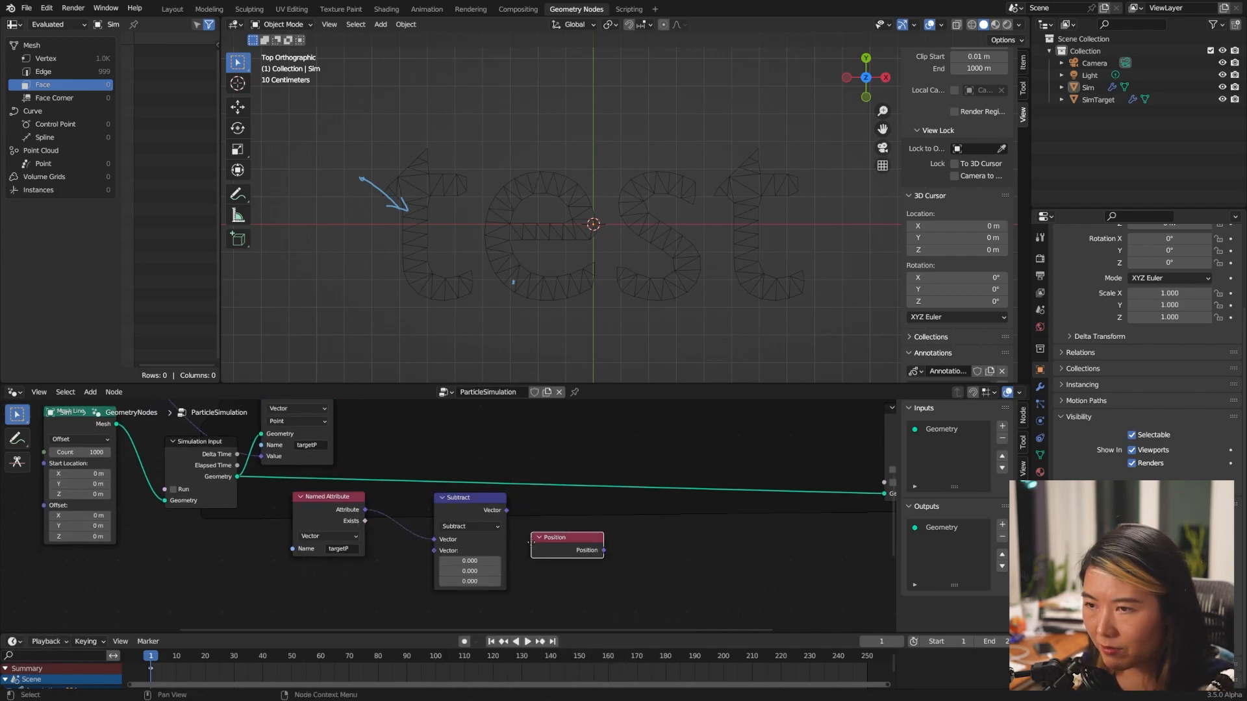
click(372, 590)
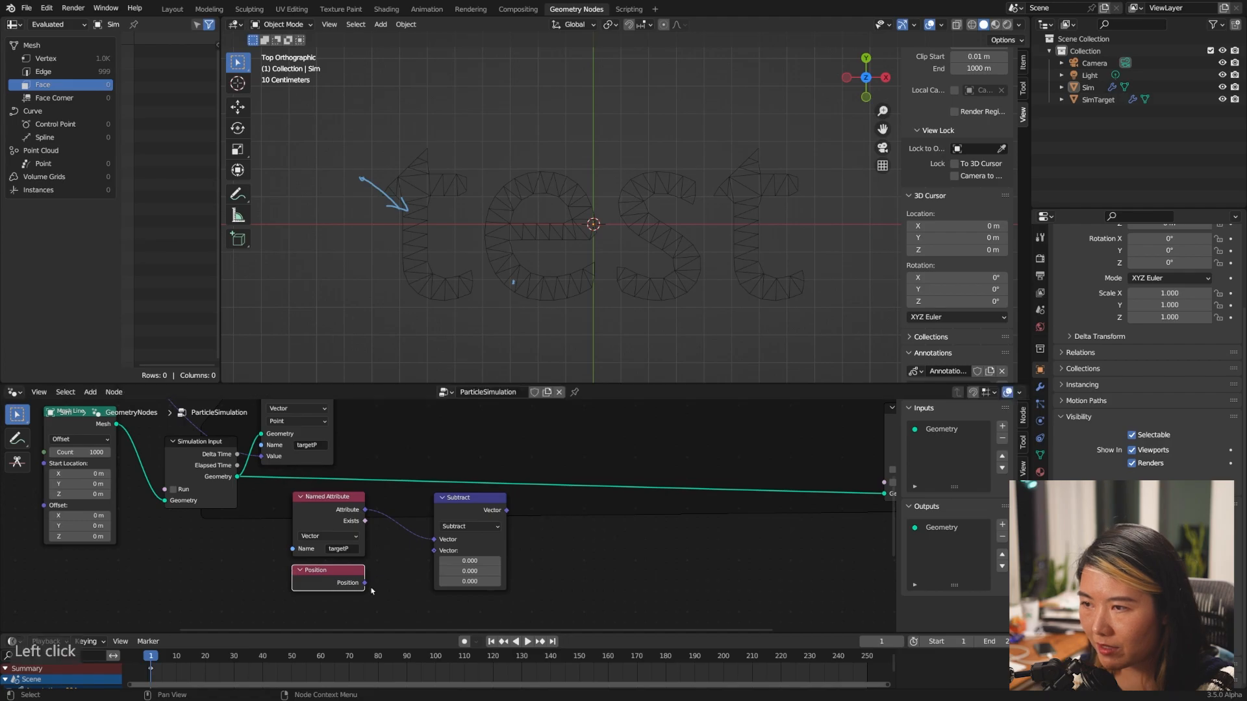
drag(364, 582, 434, 550)
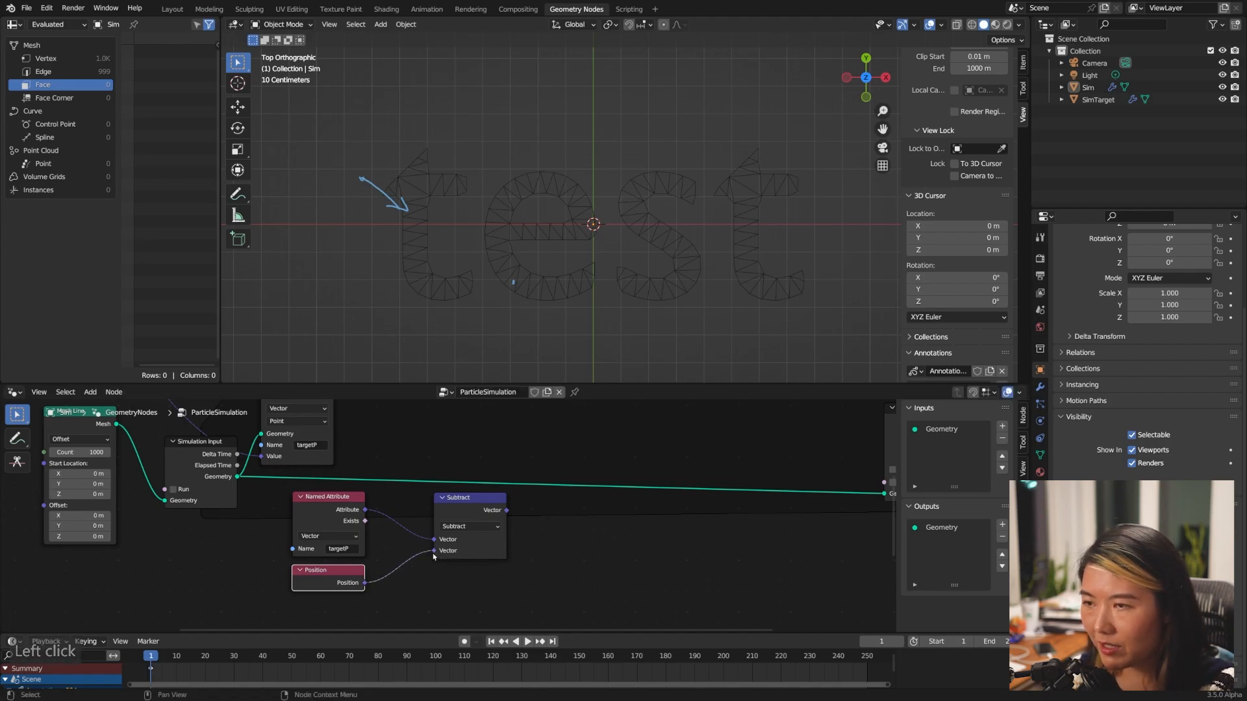
- Duplicate the Subtract node as a Normalize node and feed it the subtraction result
drag(457, 509, 424, 509)
middle_drag(453, 506, 404, 518)
key(shift+d)
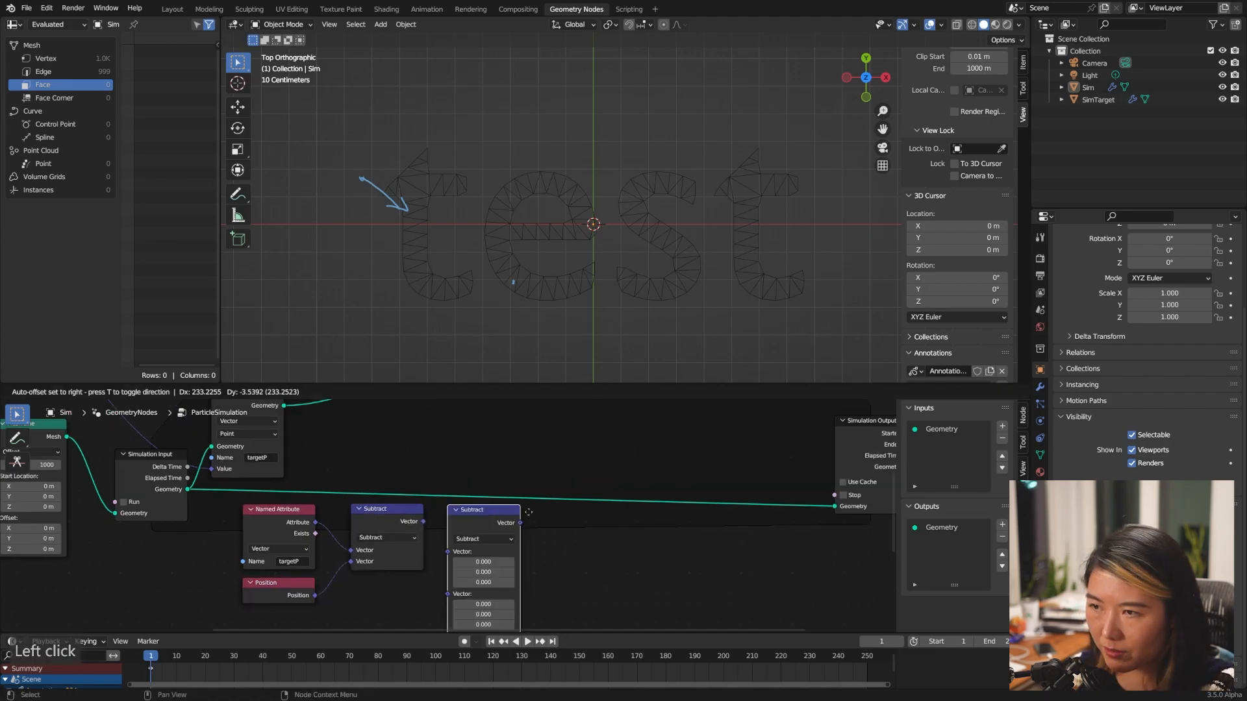
click(518, 539)
click(518, 539)
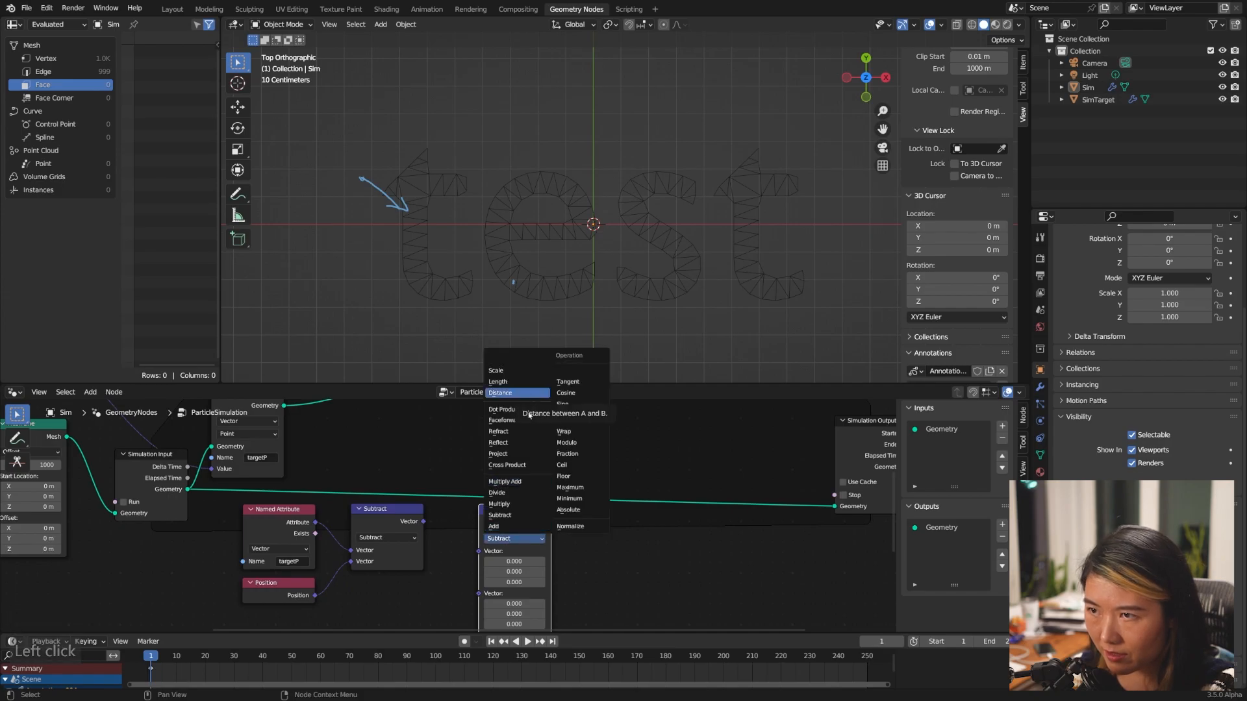
click(570, 526)
drag(423, 519, 479, 551)
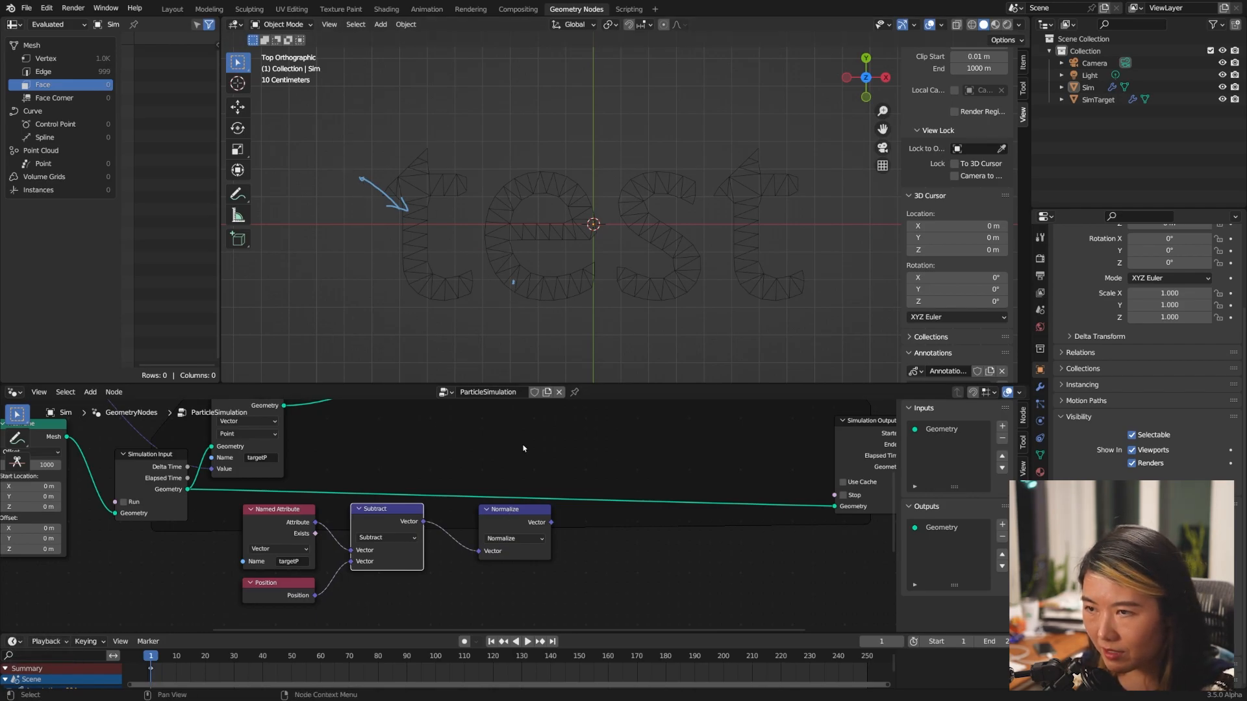
- Duplicate the Normalize node as a Length node below it and connect the Subtract output to its Vector input
middle_drag(524, 448, 525, 435)
middle_drag(566, 549, 568, 540)
click(537, 501)
key(shift+d)
click(507, 594)
middle_drag(479, 604, 481, 578)
click(481, 578)
click(454, 467)
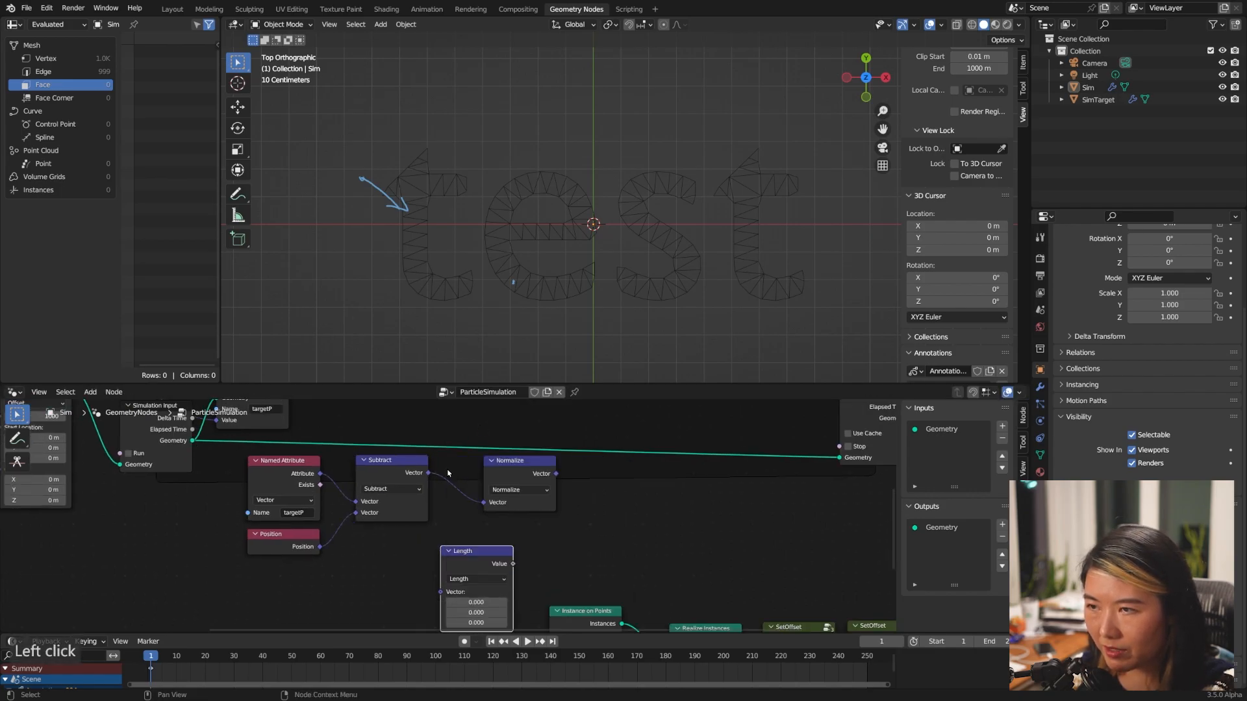
drag(428, 472, 440, 592)
drag(455, 577, 477, 562)
middle_drag(579, 494, 548, 502)
drag(475, 471, 453, 471)
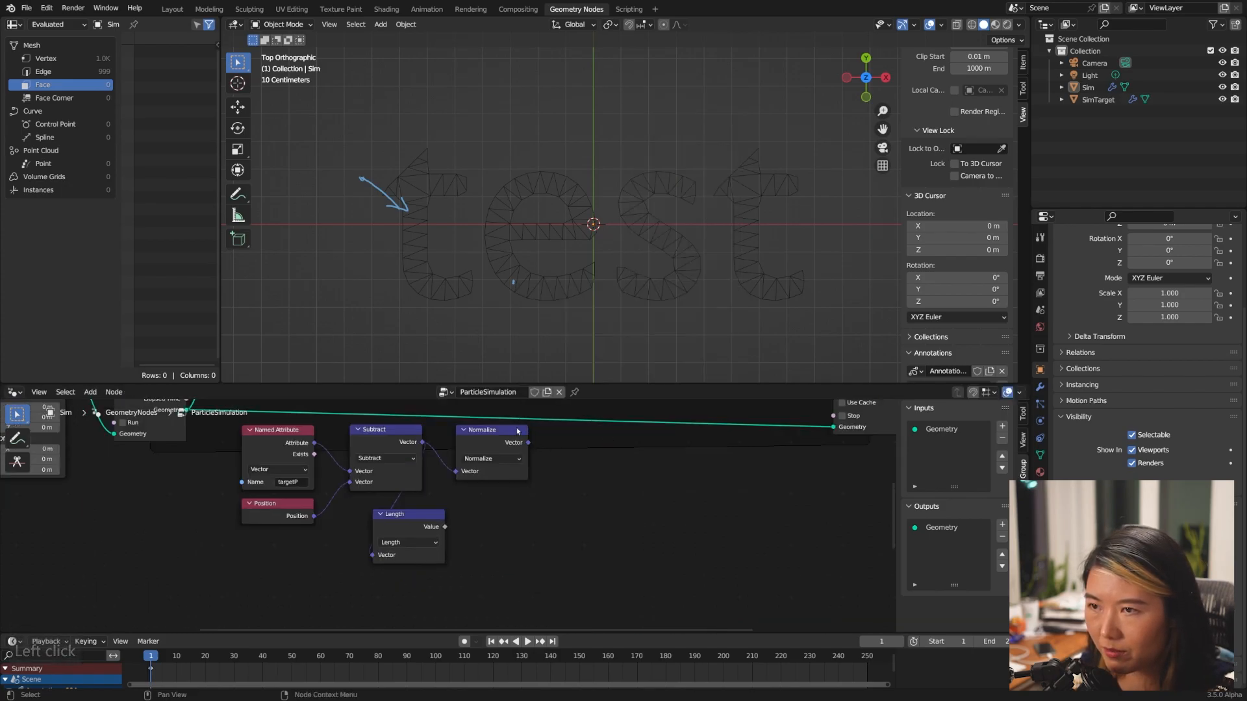
- Duplicate the Normalize node as a Multiply node that takes the normalized vector as its first input
click(495, 430)
key(shift+d)
click(584, 436)
click(587, 464)
click(589, 499)
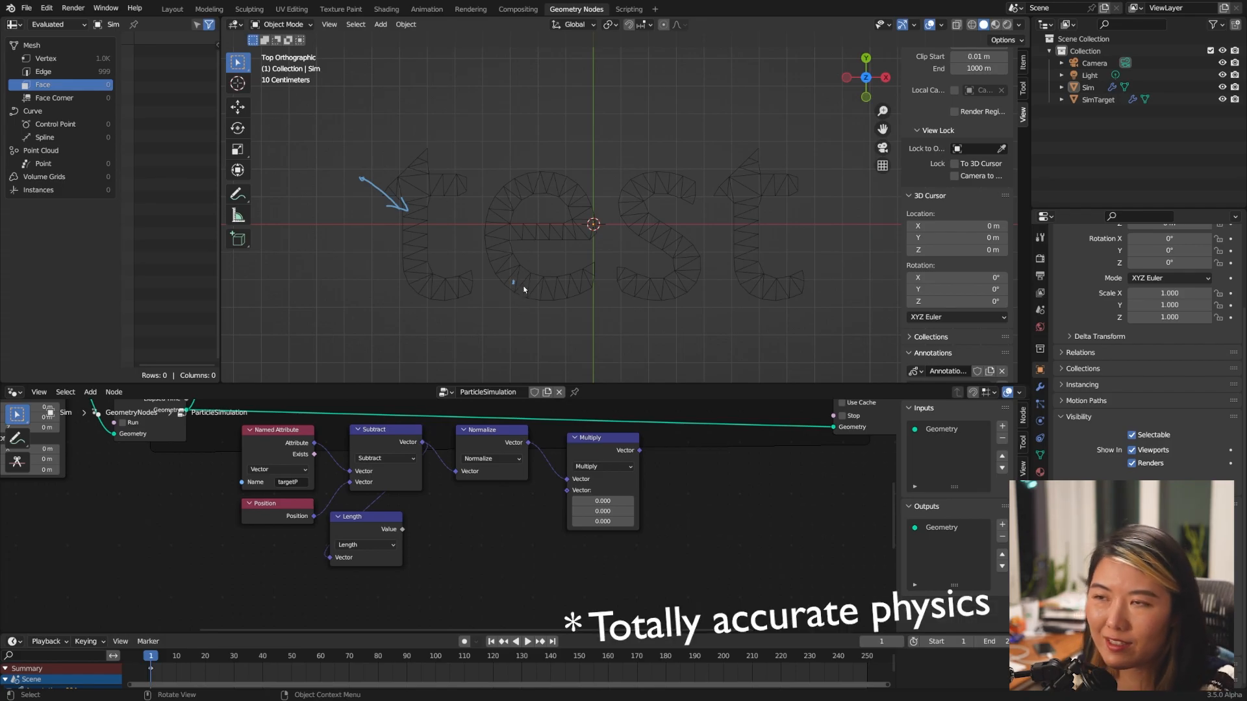
- Reposition the Length node beneath Subtract and select the Multiply node
drag(366, 521, 379, 522)
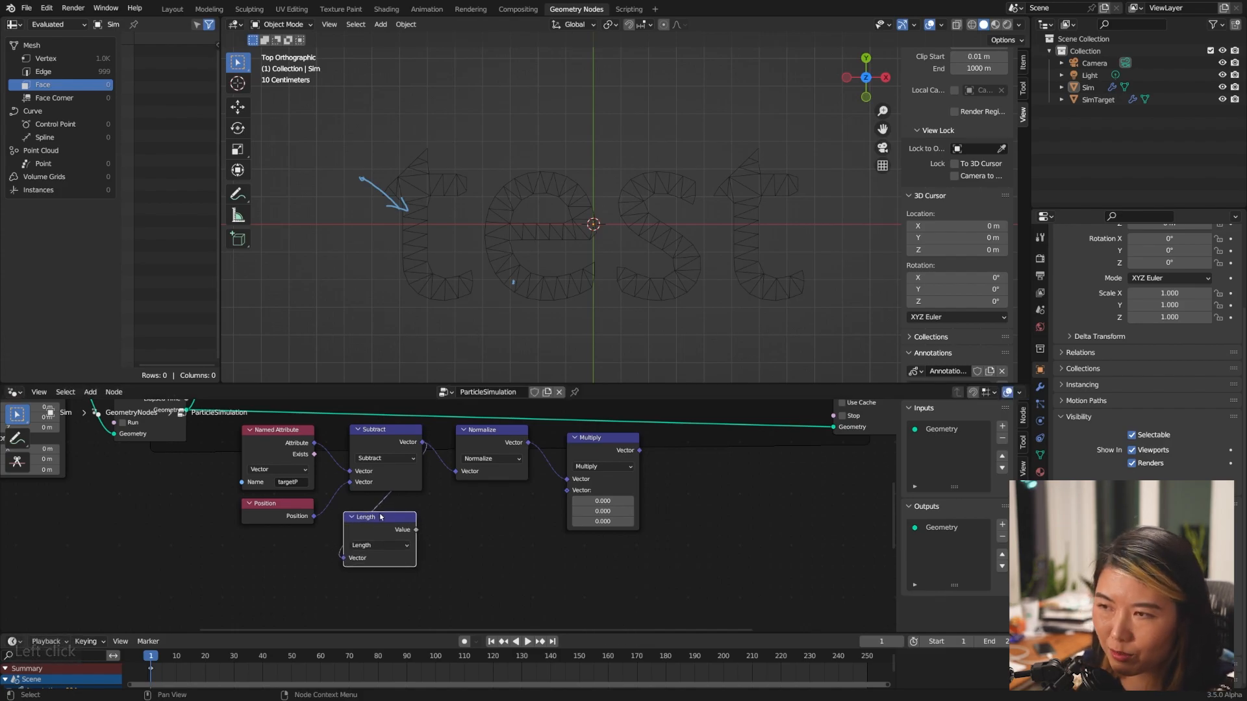
drag(373, 520, 372, 518)
click(500, 564)
click(634, 472)
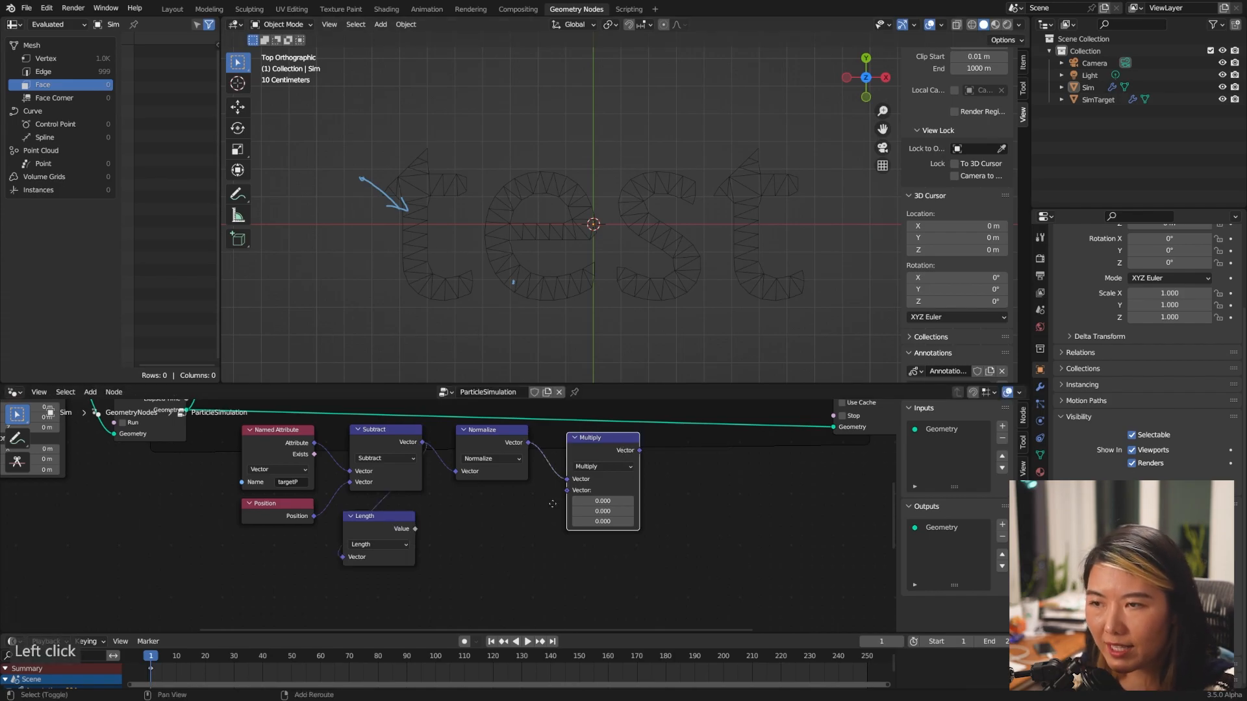
- Duplicate the Multiply node, feed it the Length value, and connect its output to the original Multiply node's second input
key(shift+d)
click(449, 530)
drag(415, 529, 443, 553)
drag(514, 524, 567, 490)
- Add a Value node set to 0.001 below Length and connect it to the lower Multiply node's second input
key(shift+a)
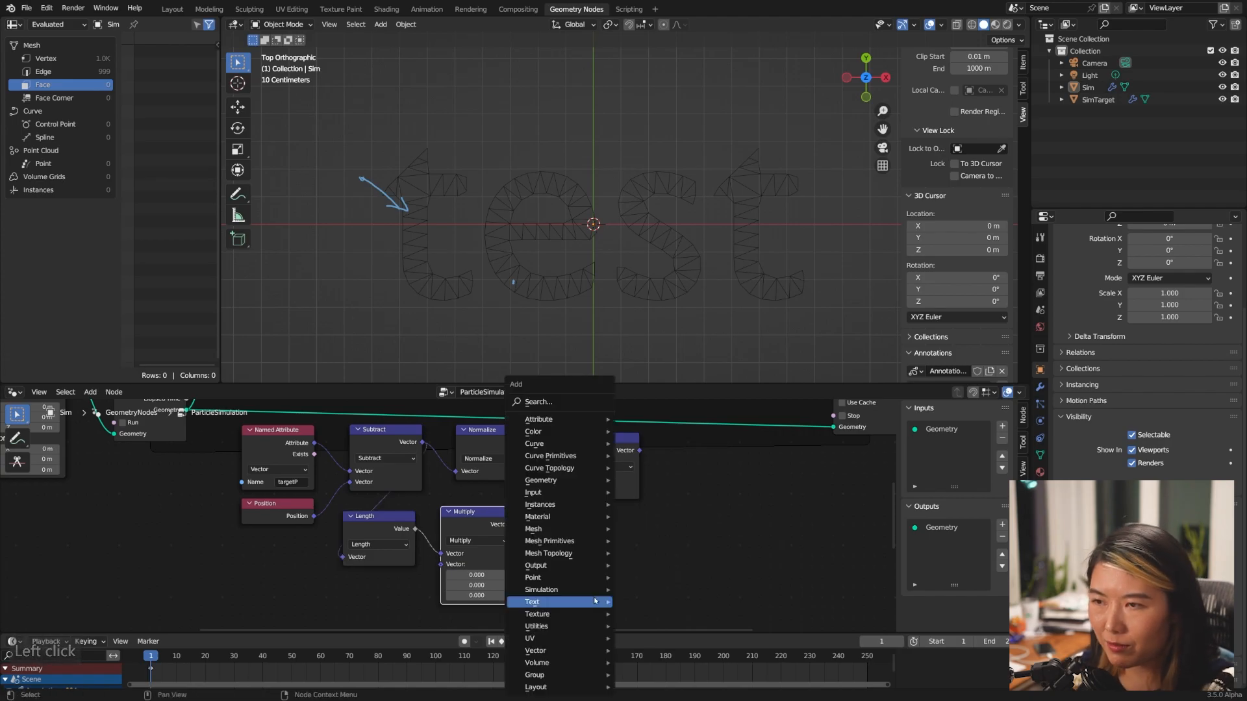
text(value)
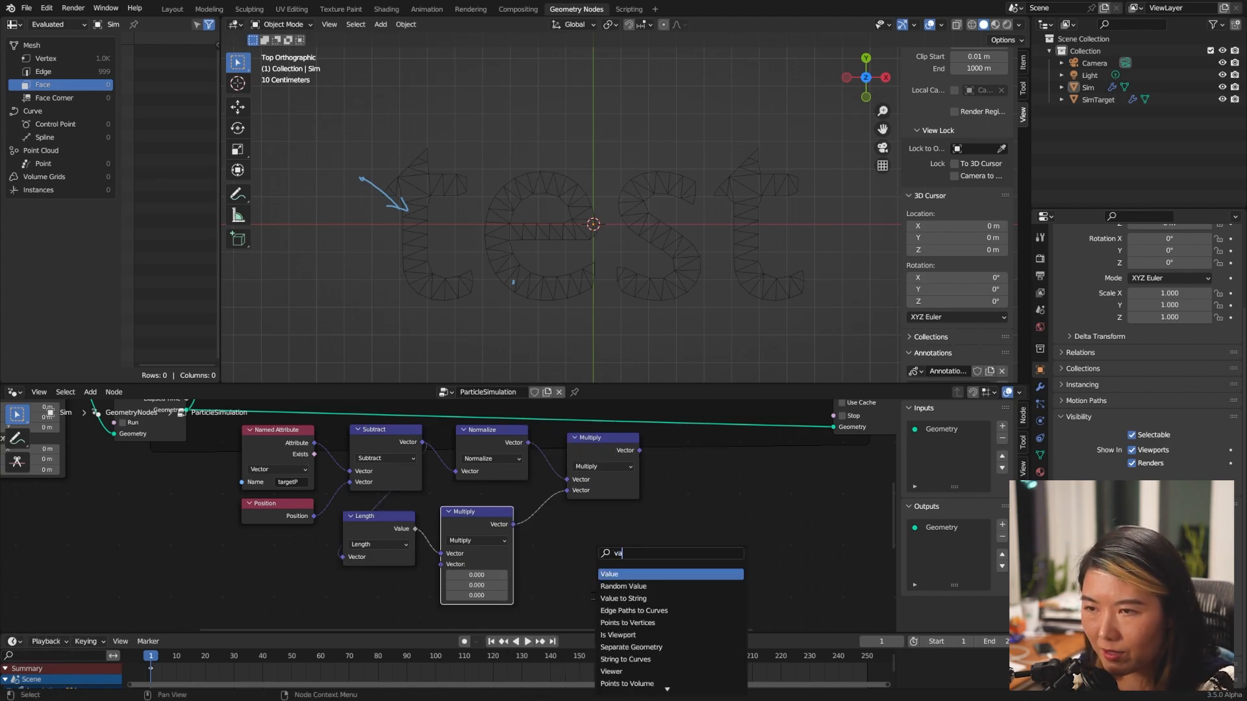
key(Return)
click(383, 587)
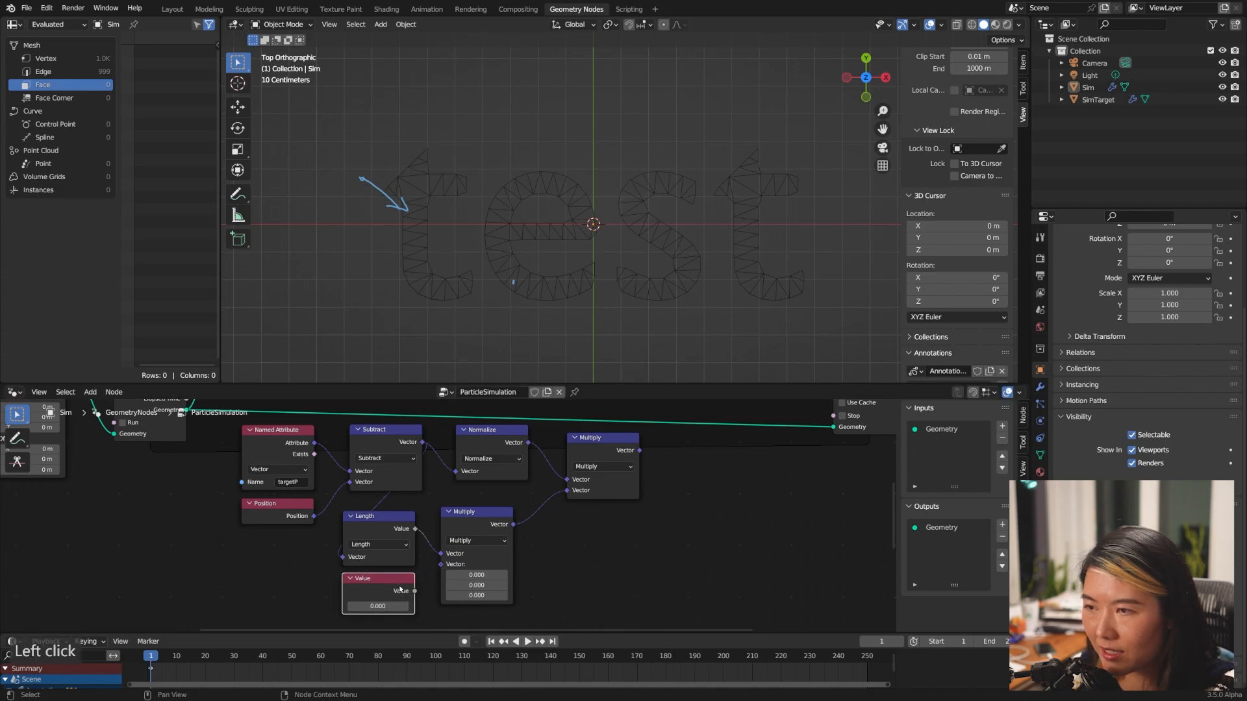
drag(415, 591, 487, 533)
double_click(380, 605)
text(0.00)
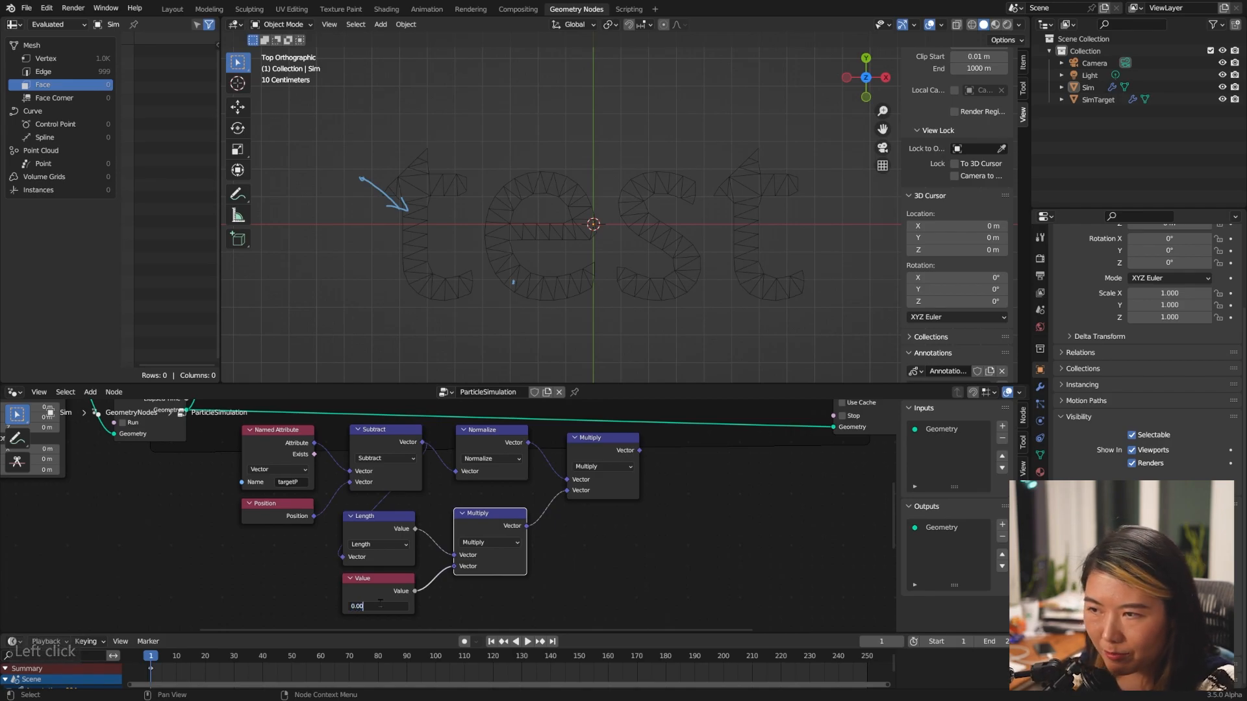
text(1)
key(Return)
- Move the final Multiply node closer to the Normalize node
middle_drag(594, 448, 539, 455)
drag(536, 457, 517, 461)
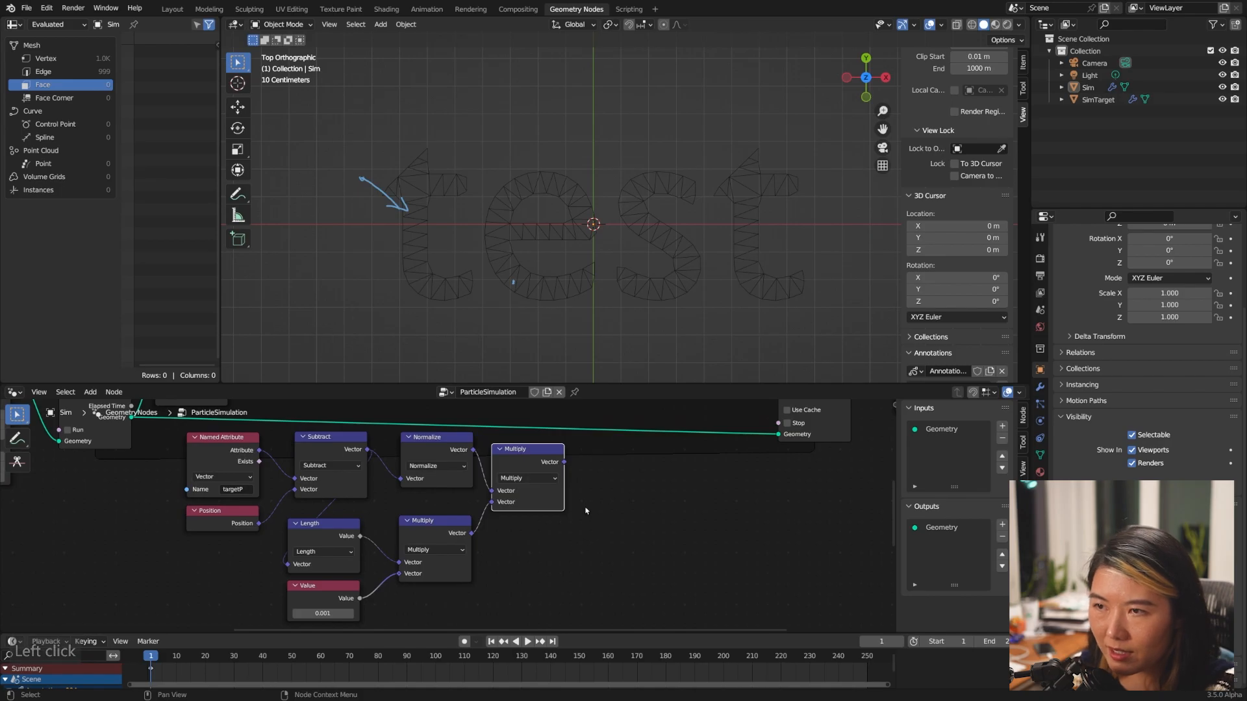
middle_drag(530, 459, 532, 504)
drag(531, 508, 528, 504)
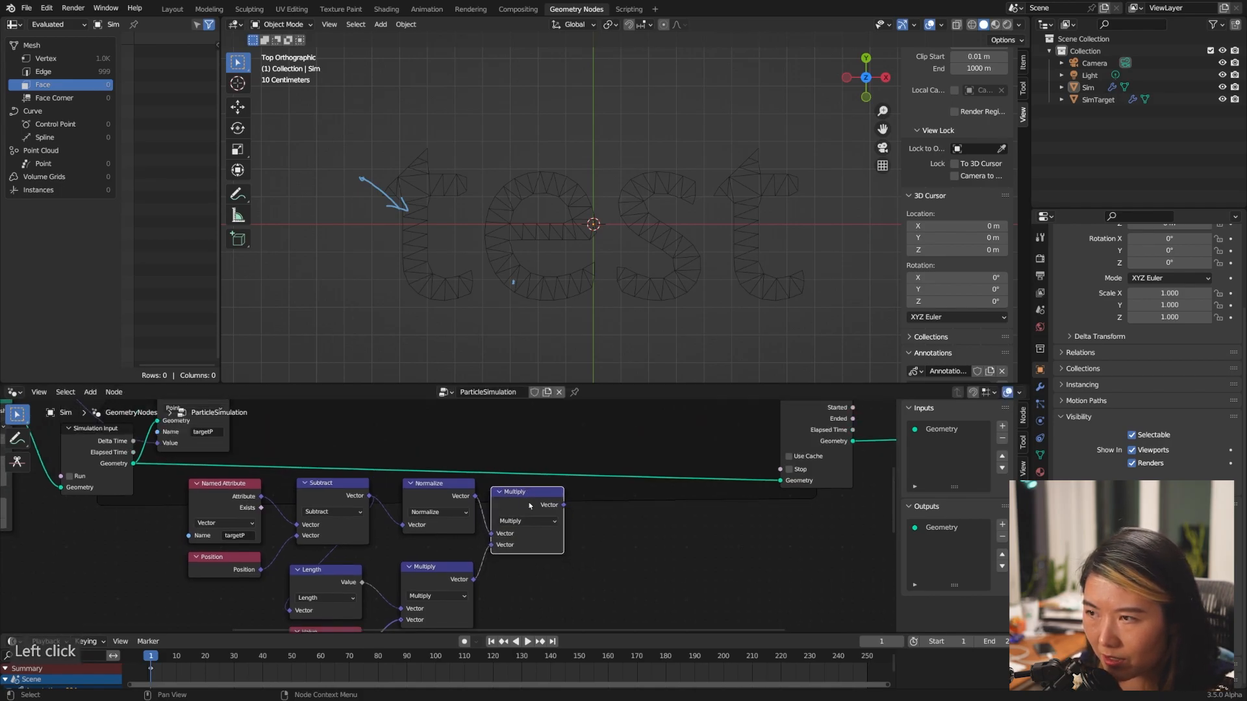
- Annotate the viewport below the arrow with the handwritten formulas F = ma and a = F/m
click(238, 194)
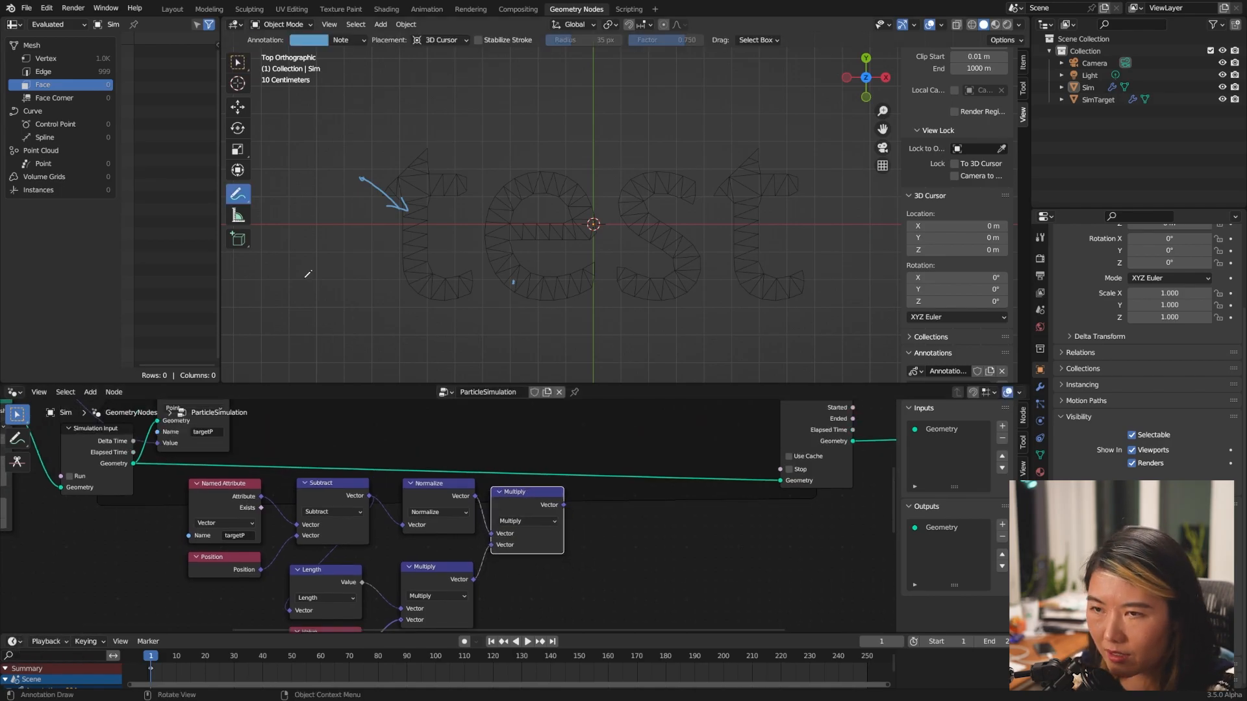
drag(304, 261, 308, 292)
mouse_move(304, 265)
mouse_down()
mouse_move(323, 261)
mouse_move(318, 278)
mouse_move(345, 284)
mouse_move(403, 274)
mouse_up()
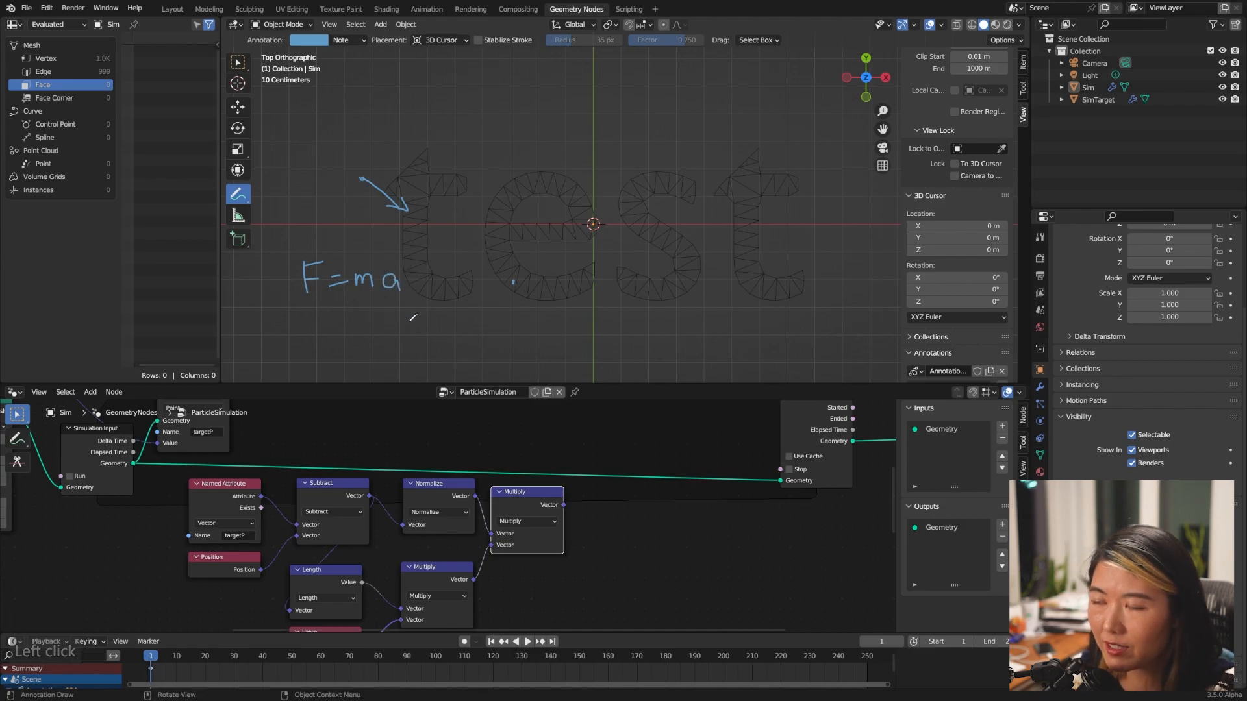
mouse_move(316, 322)
mouse_down()
mouse_move(304, 320)
mouse_move(319, 337)
mouse_move(346, 320)
mouse_move(405, 321)
mouse_move(397, 304)
mouse_move(390, 338)
mouse_up()
key(w)
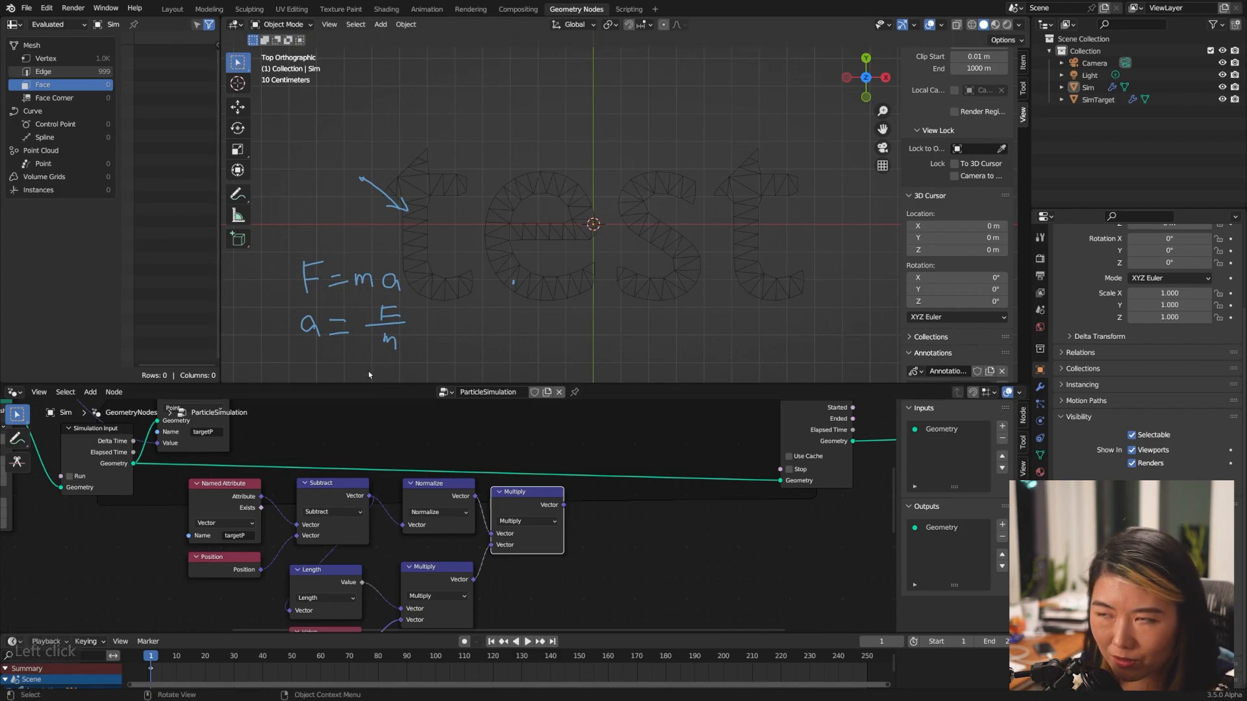
- Annotate the formula v = v0 + aΔt beneath the other two and return to the selection tool
middle_drag(558, 560, 561, 523)
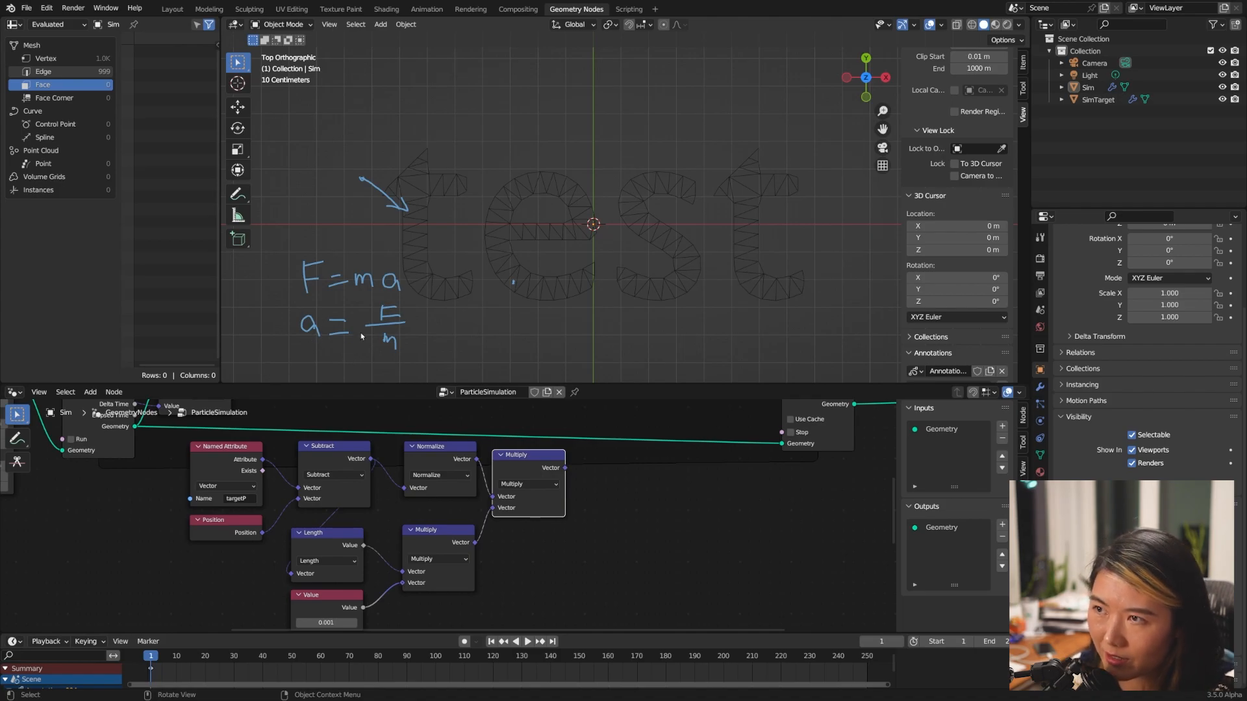
middle_drag(577, 502, 573, 499)
drag(300, 366, 396, 375)
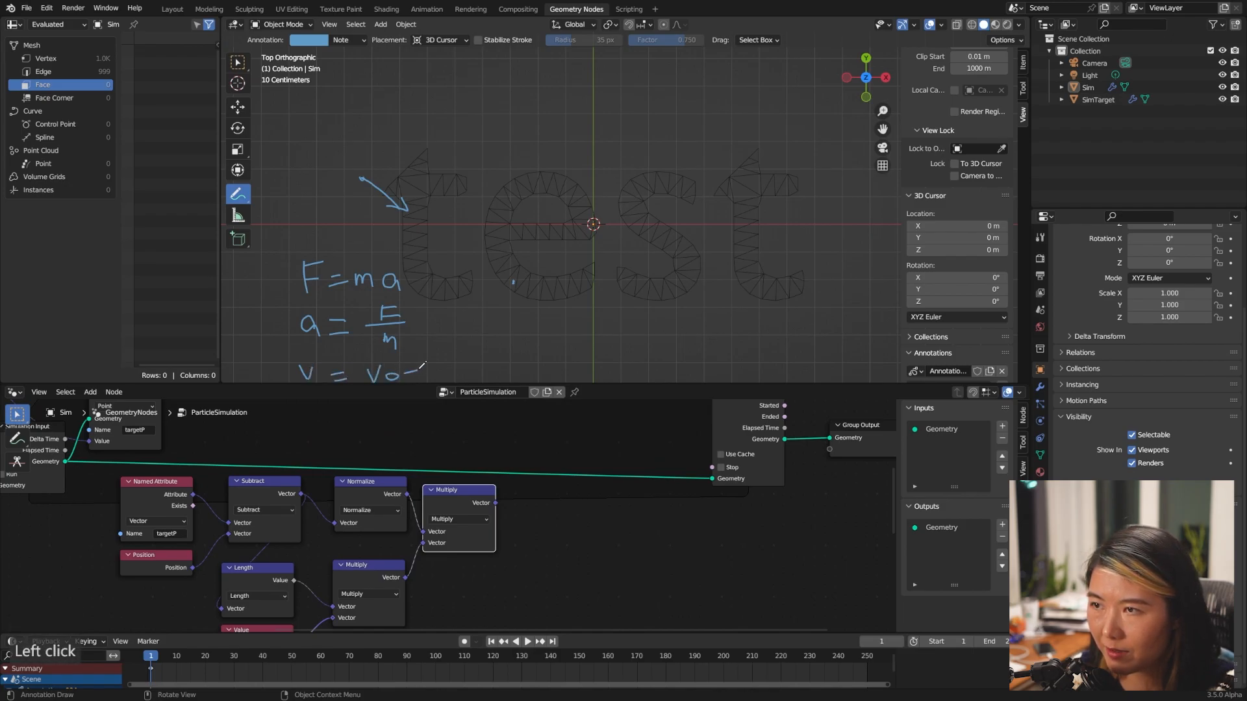
mouse_move(444, 356)
mouse_down()
mouse_move(481, 375)
mouse_move(493, 358)
mouse_up()
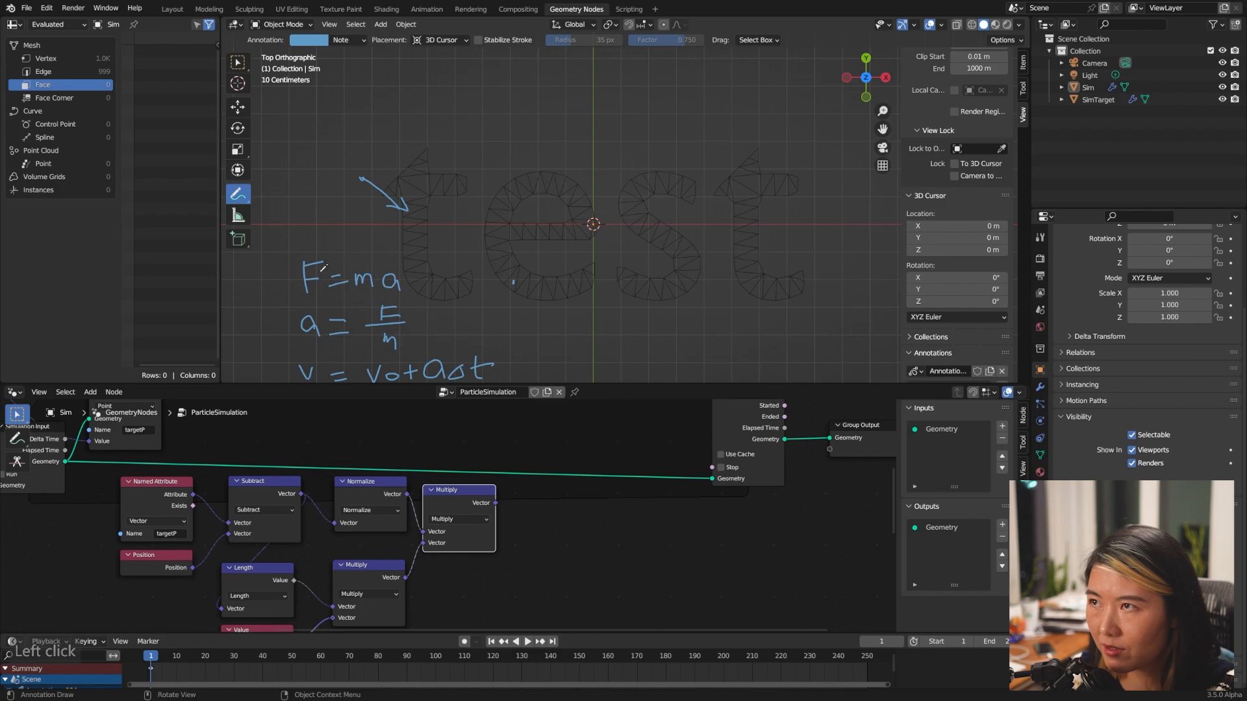
click(238, 63)
shift+middle_drag(475, 311, 488, 304)
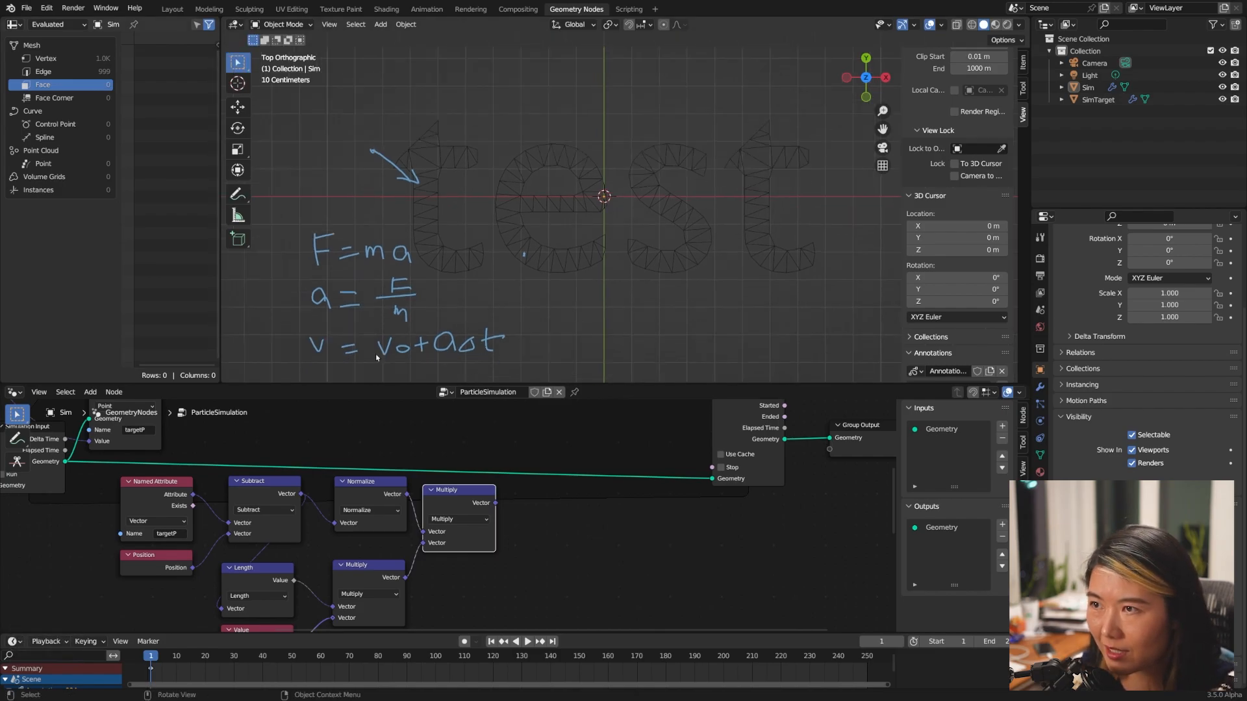
- Duplicate the final Multiply node as an Add node and connect the Multiply output to its first vector input
click(539, 517)
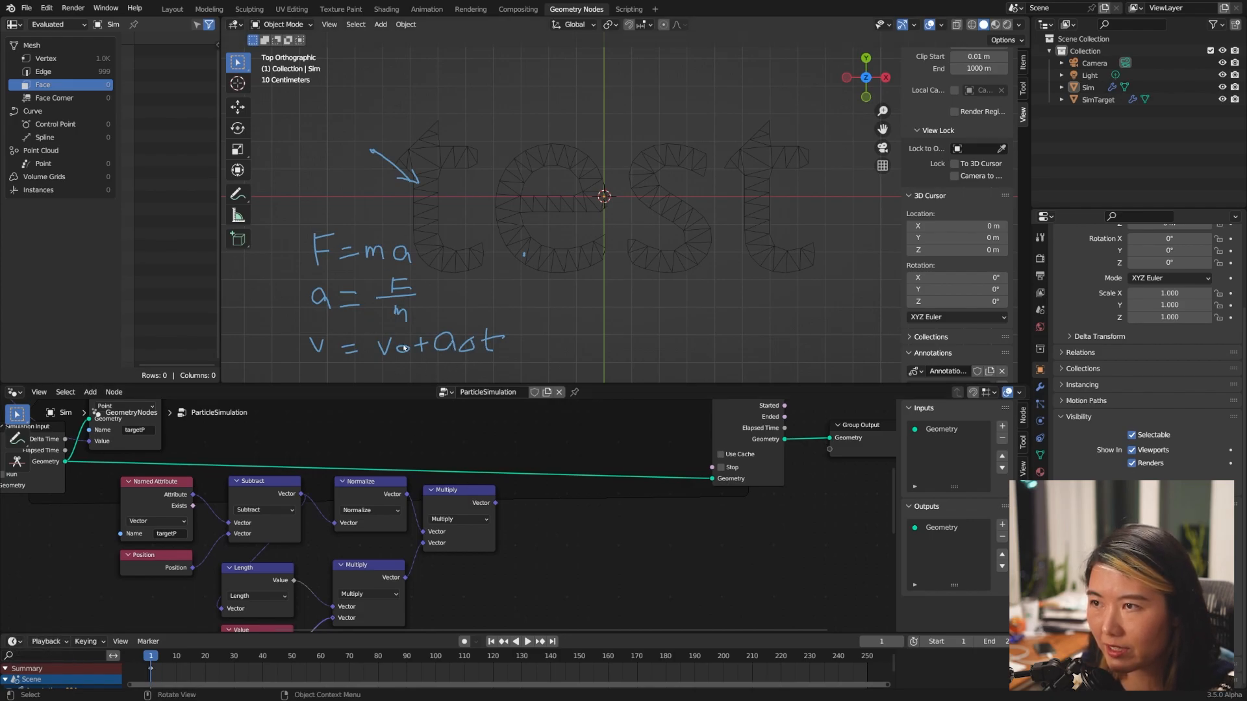
click(577, 512)
click(466, 495)
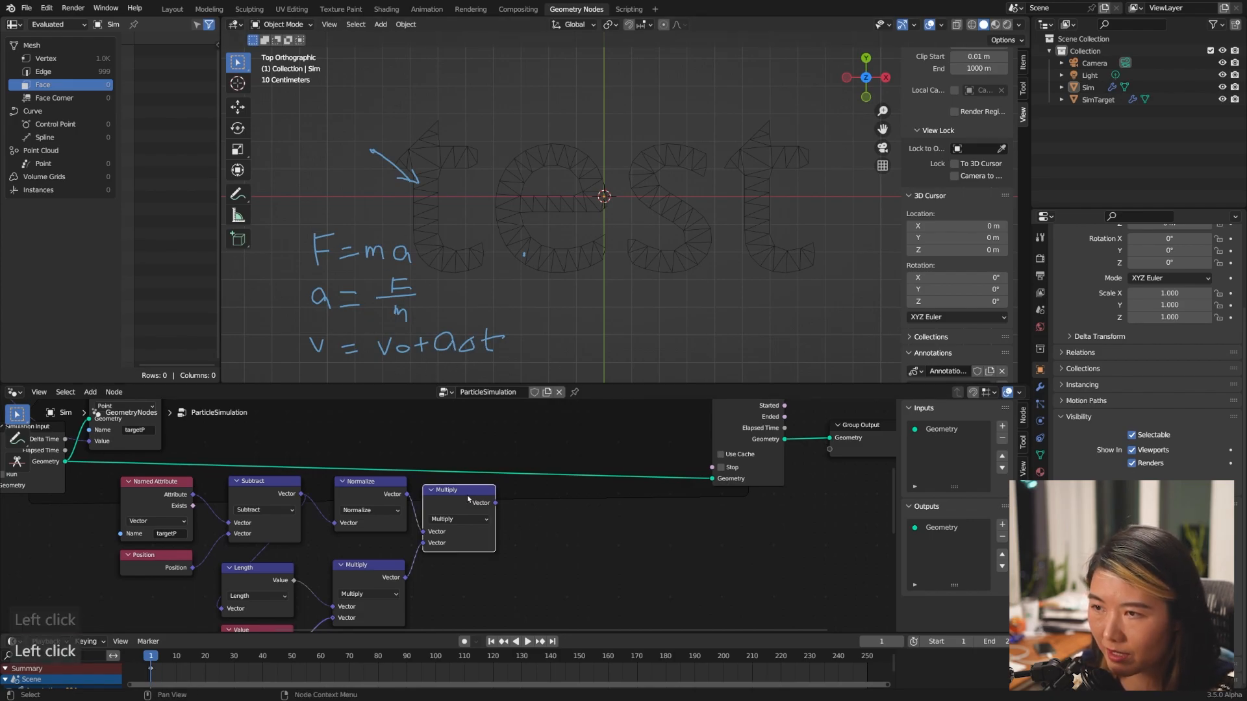
click(569, 498)
click(554, 521)
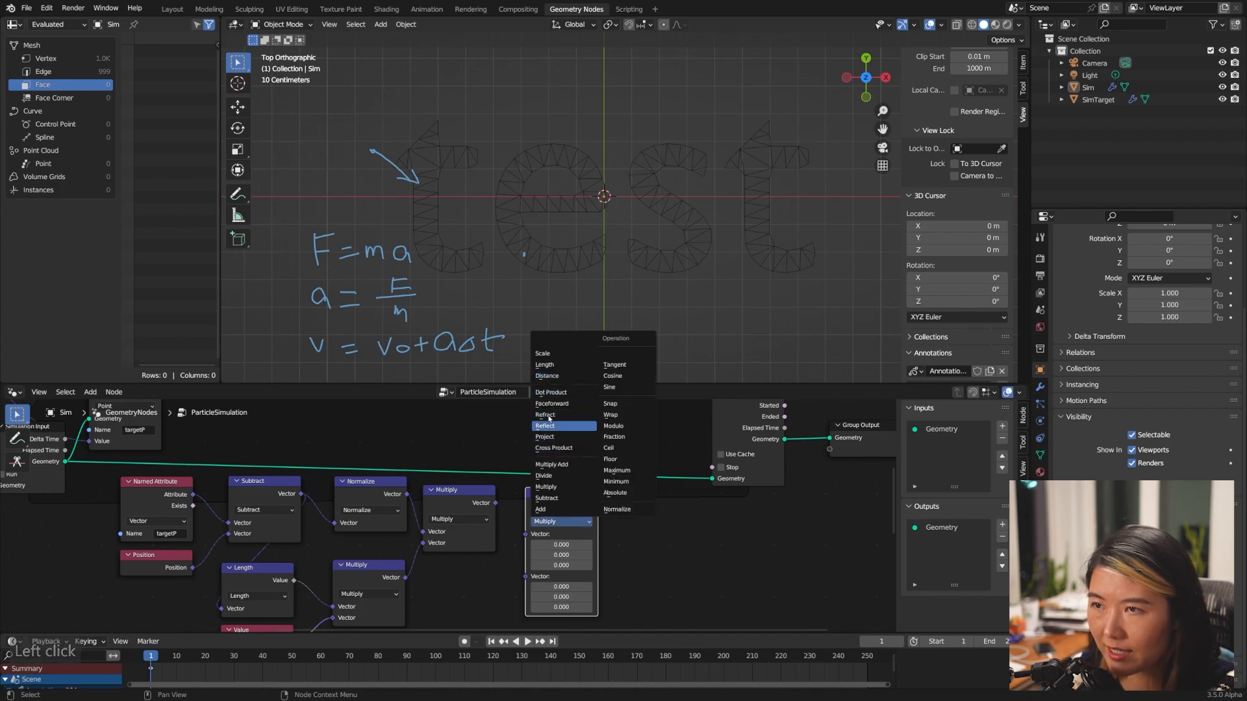
click(540, 509)
drag(496, 503, 528, 534)
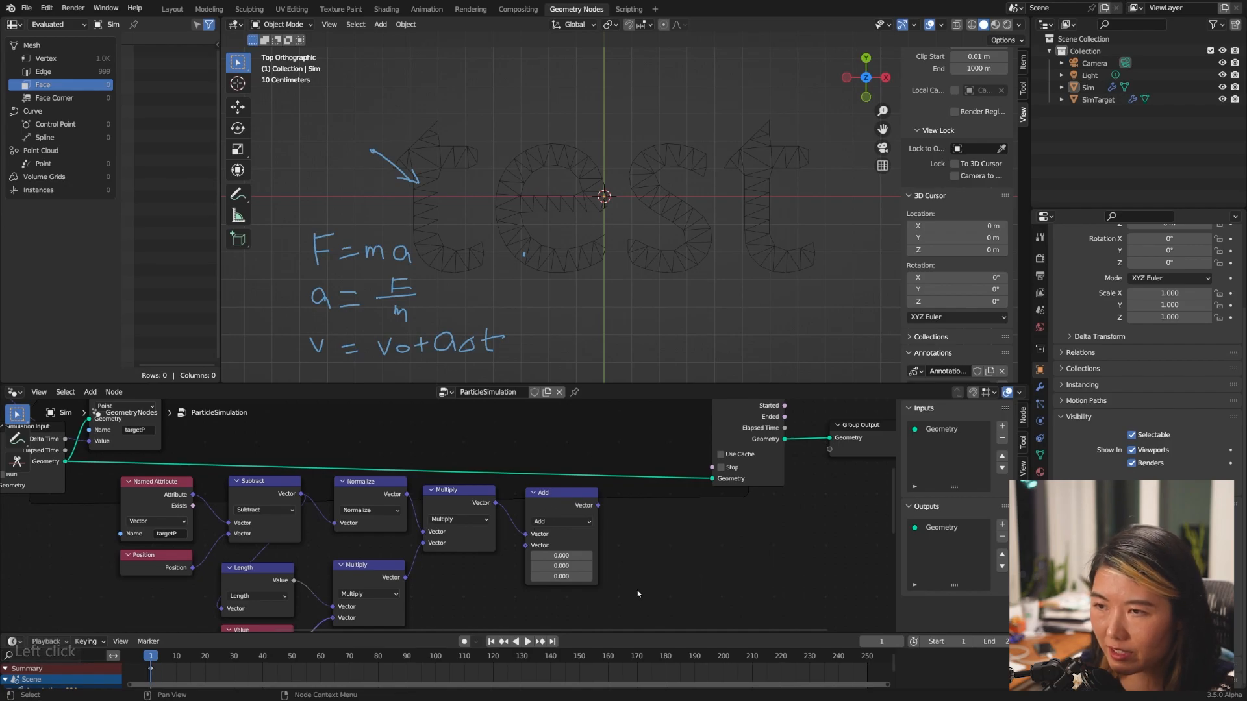
- Add a Vector Named Attribute node reading "vel" and connect its Attribute output to the Add node's second input
key(shift+a)
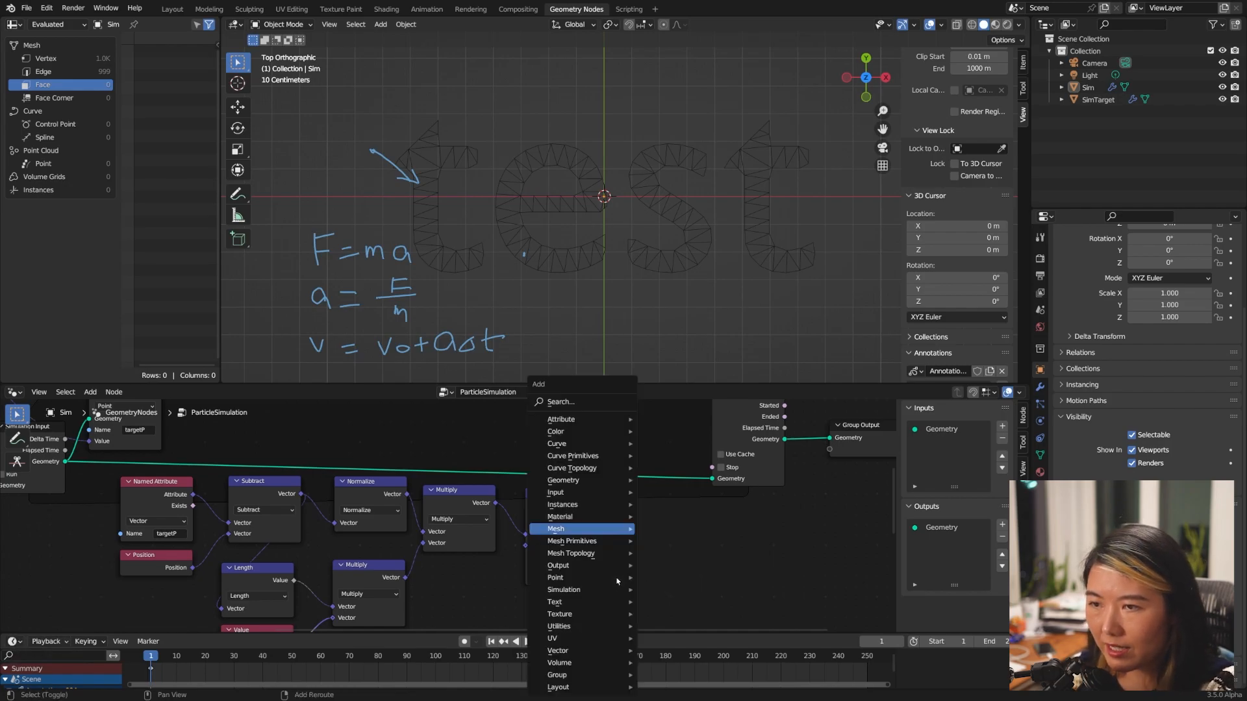
text(nam)
key(Return)
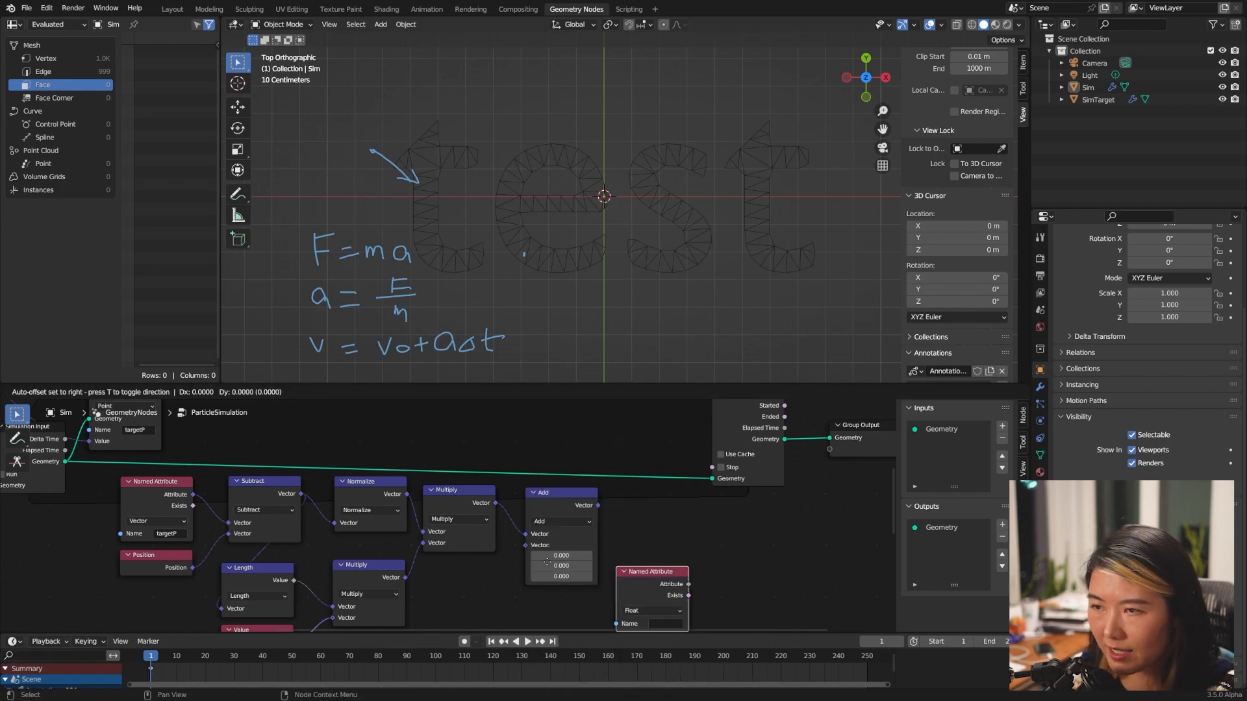
click(465, 579)
drag(507, 579, 529, 548)
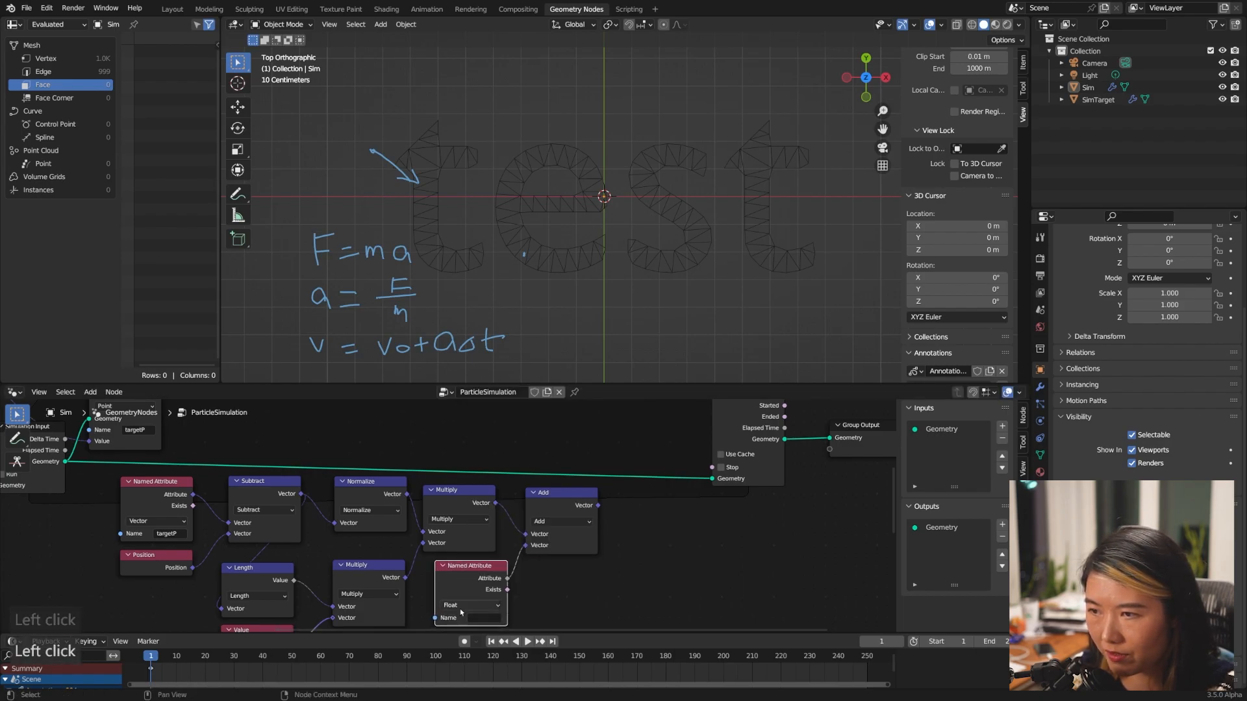
click(484, 605)
click(461, 641)
click(484, 618)
text(vel)
key(Return)
drag(510, 580, 527, 549)
- Insert a Store Named Attribute node on the geometry link before Simulation Output and feed the Add result into its Value
middle_drag(527, 549, 444, 581)
key(shift+a)
text(ssto)
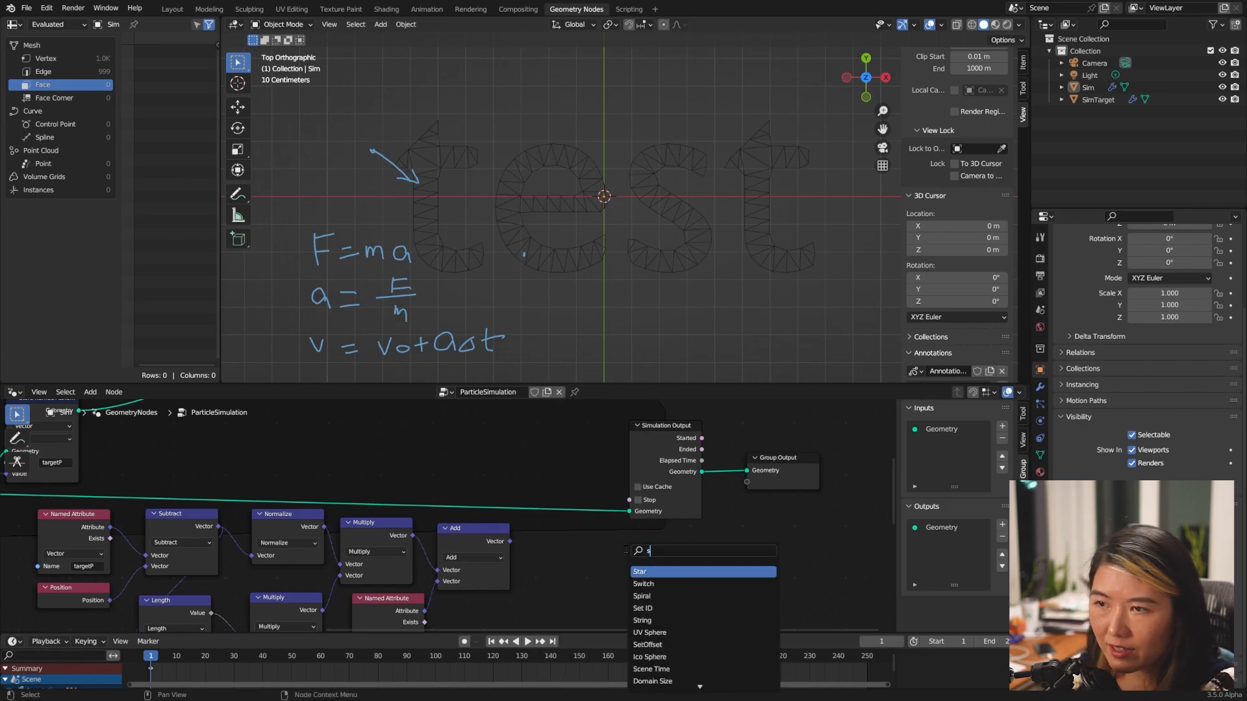
key(Return)
click(534, 498)
drag(536, 516, 553, 456)
drag(510, 541, 528, 531)
- Name the attribute stored by the new Store Named Attribute node "vel"
click(569, 519)
text(velocity)
key(BackSpace)
key(BackSpace)
key(BackSpace)
key(BackSpace)
key(BackSpace)
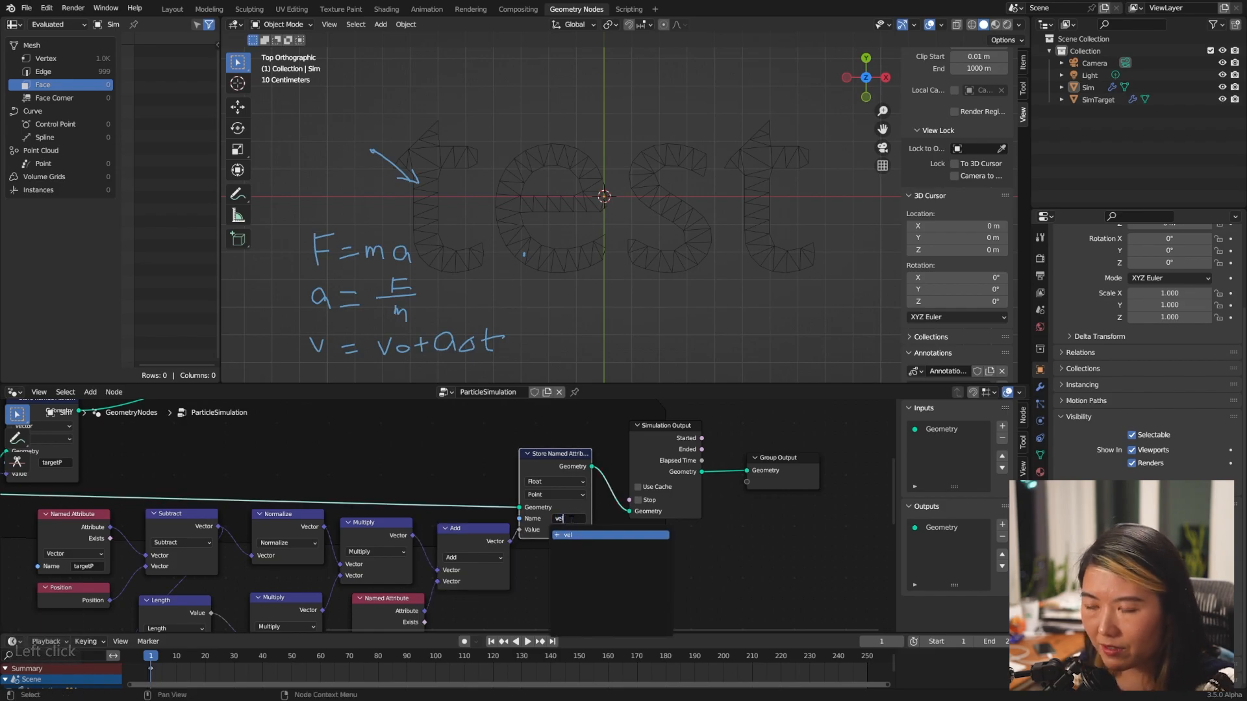
key(Return)
- Spread the nodes apart by moving the vel storage node up and the Simulation Output and Group Output nodes farther away
drag(564, 454, 531, 425)
drag(766, 407, 662, 519)
drag(669, 427, 761, 419)
- Insert a Set Position node between the vel Store Named Attribute node and Simulation Output
middle_drag(607, 548, 624, 587)
click(624, 586)
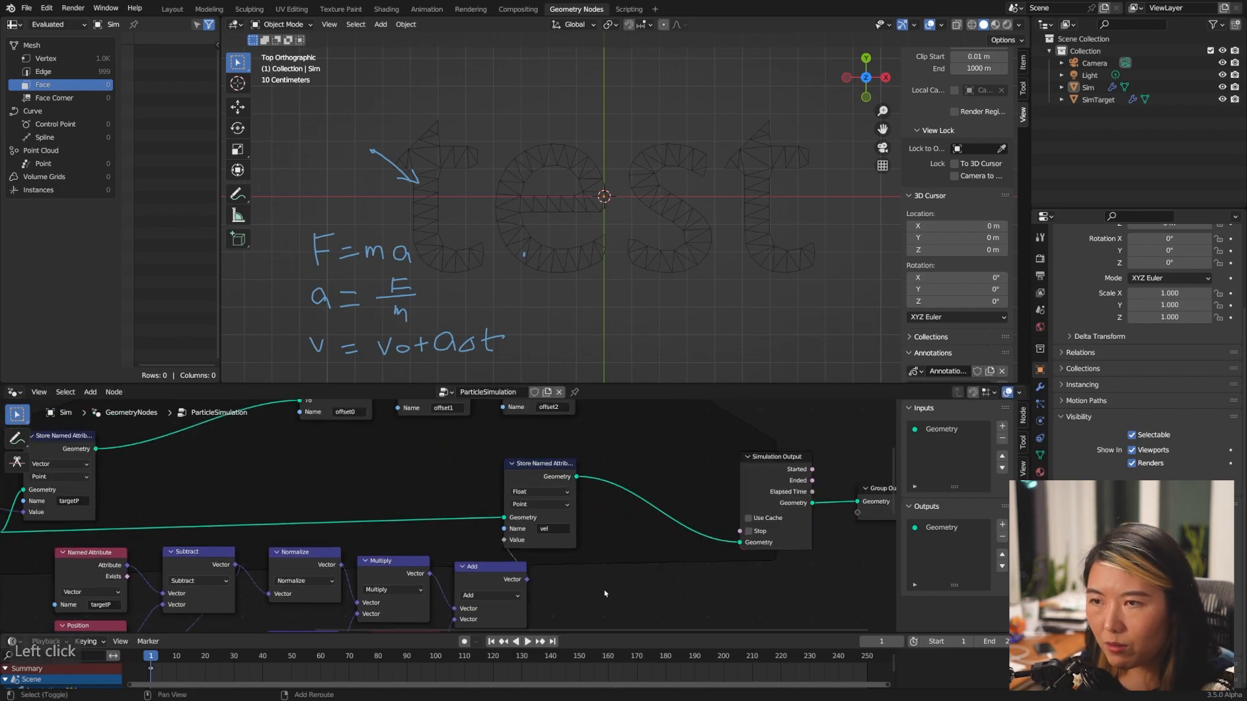
key(shift+a)
text(set pos)
key(Return)
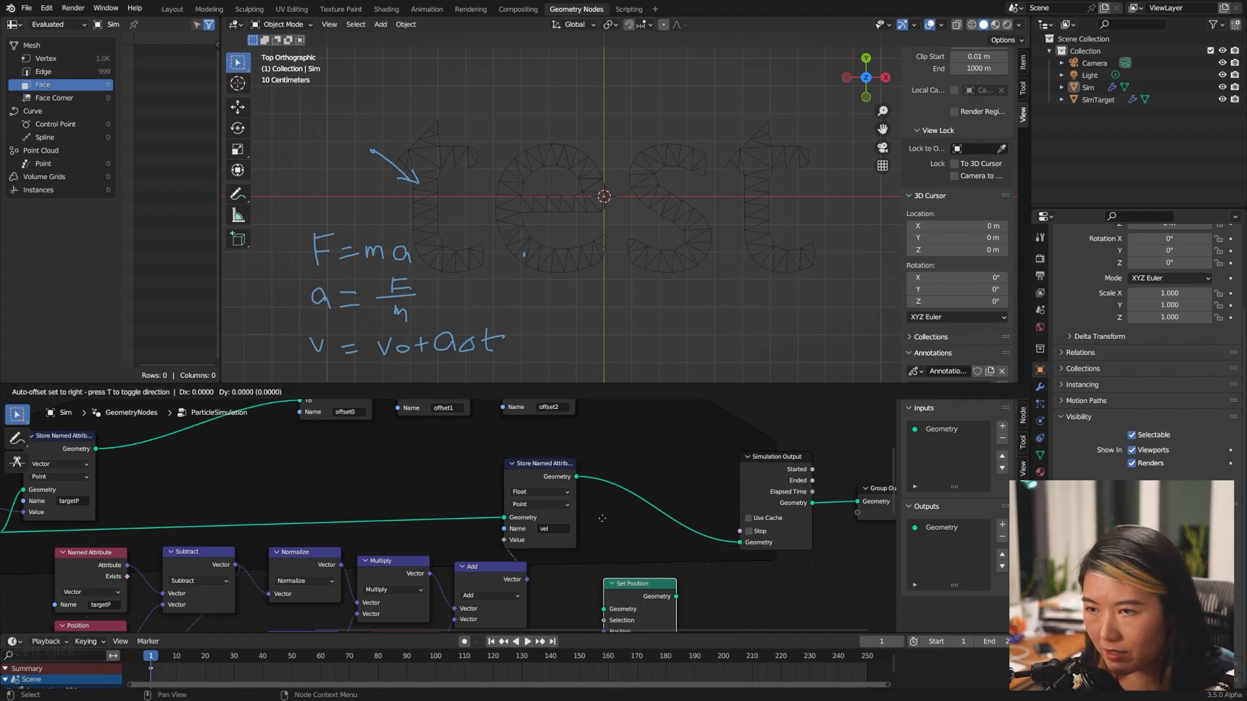
click(660, 482)
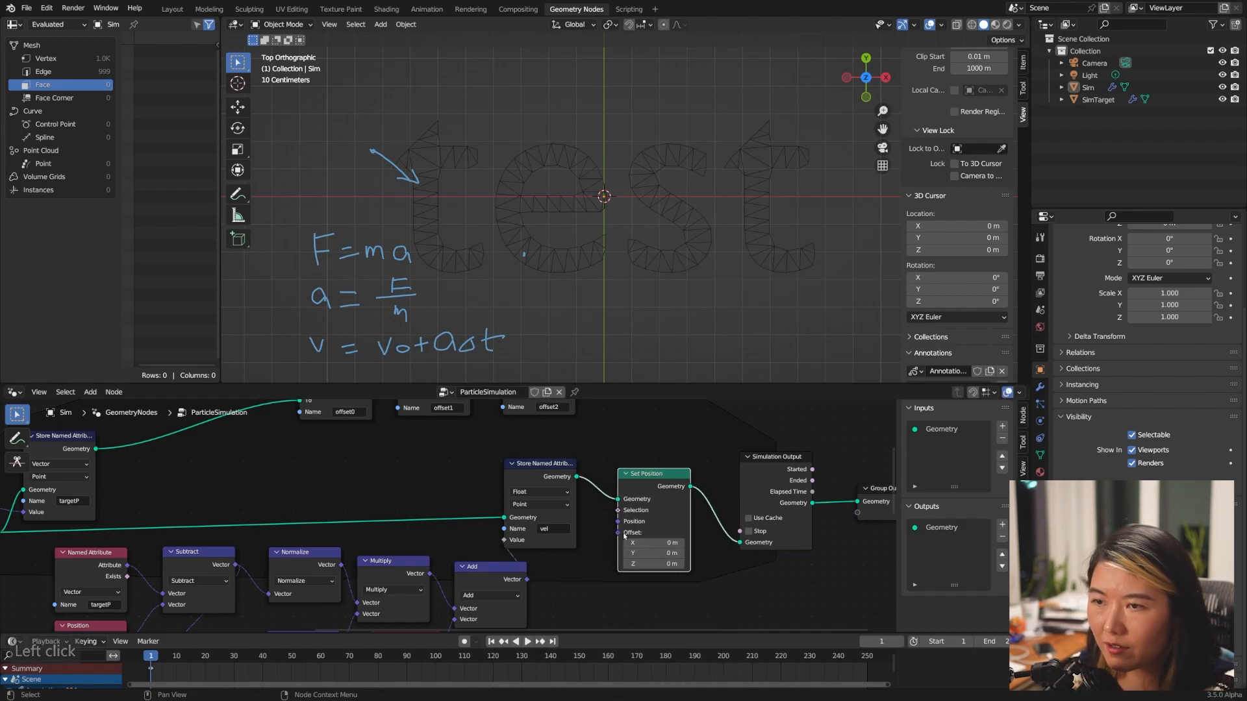
- Add a Named Attribute node reading "vel" and connect its Attribute output to the Set Position node's Offset
key(shift+a)
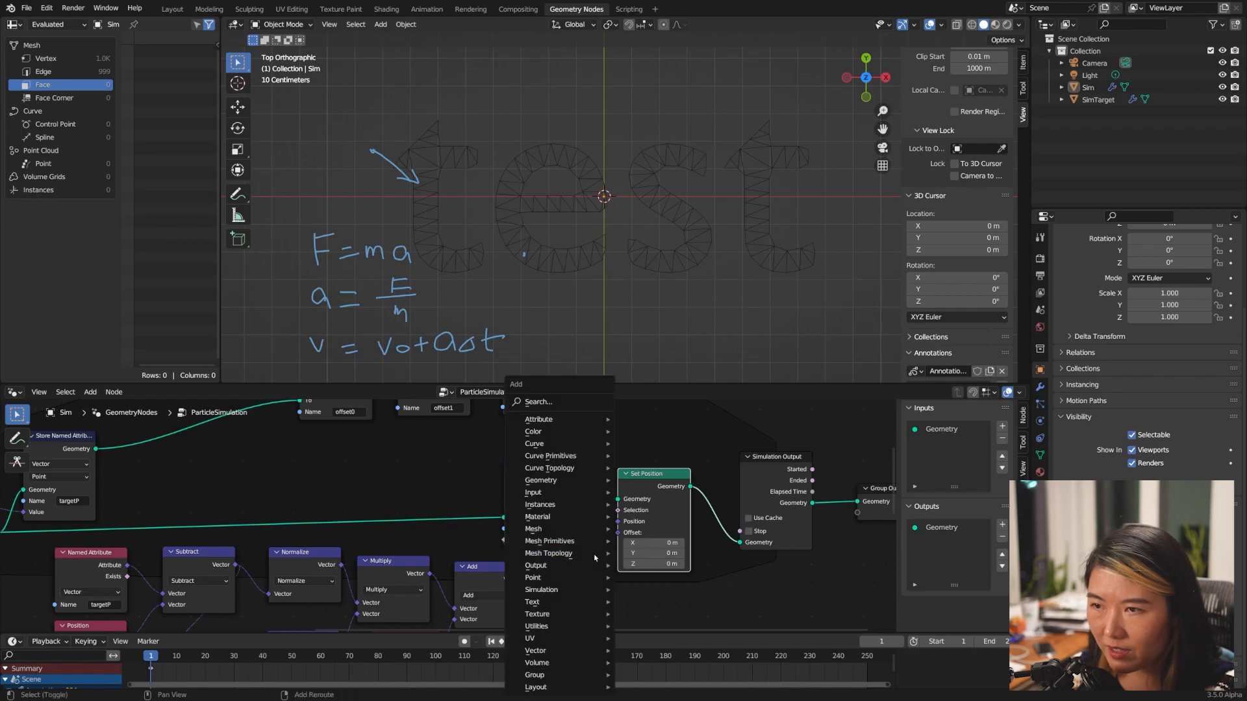
click(601, 552)
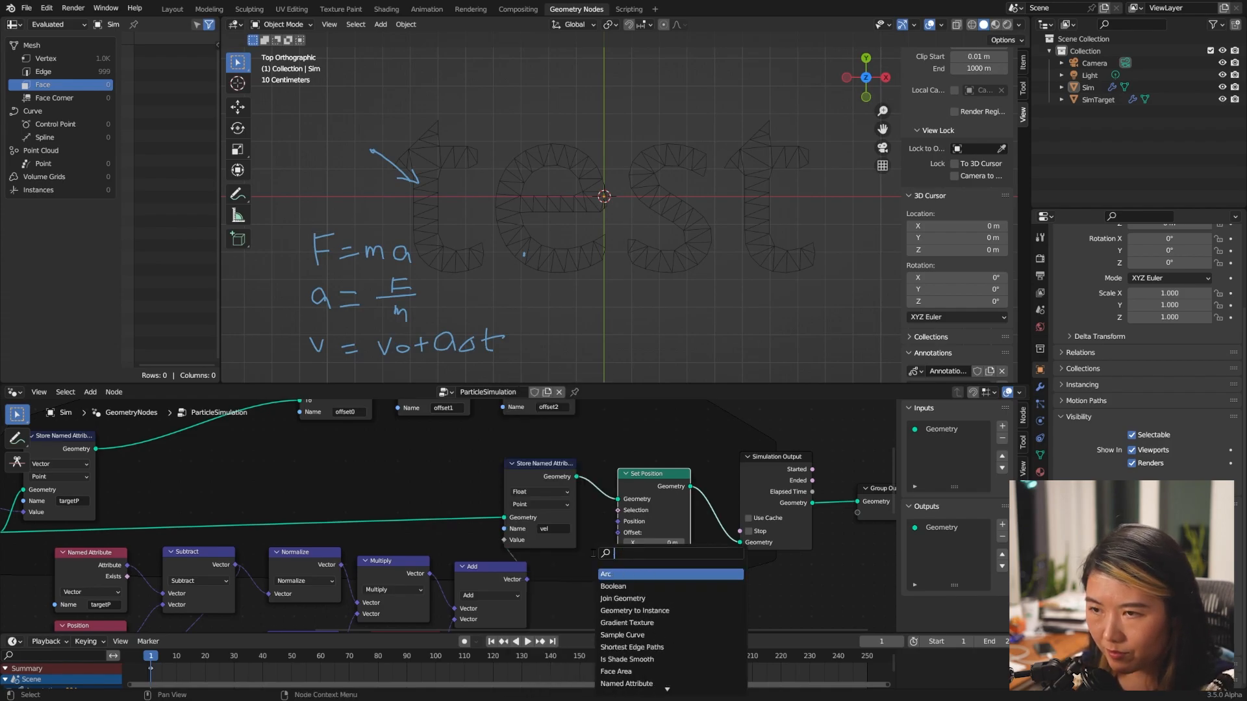
text(name)
key(Return)
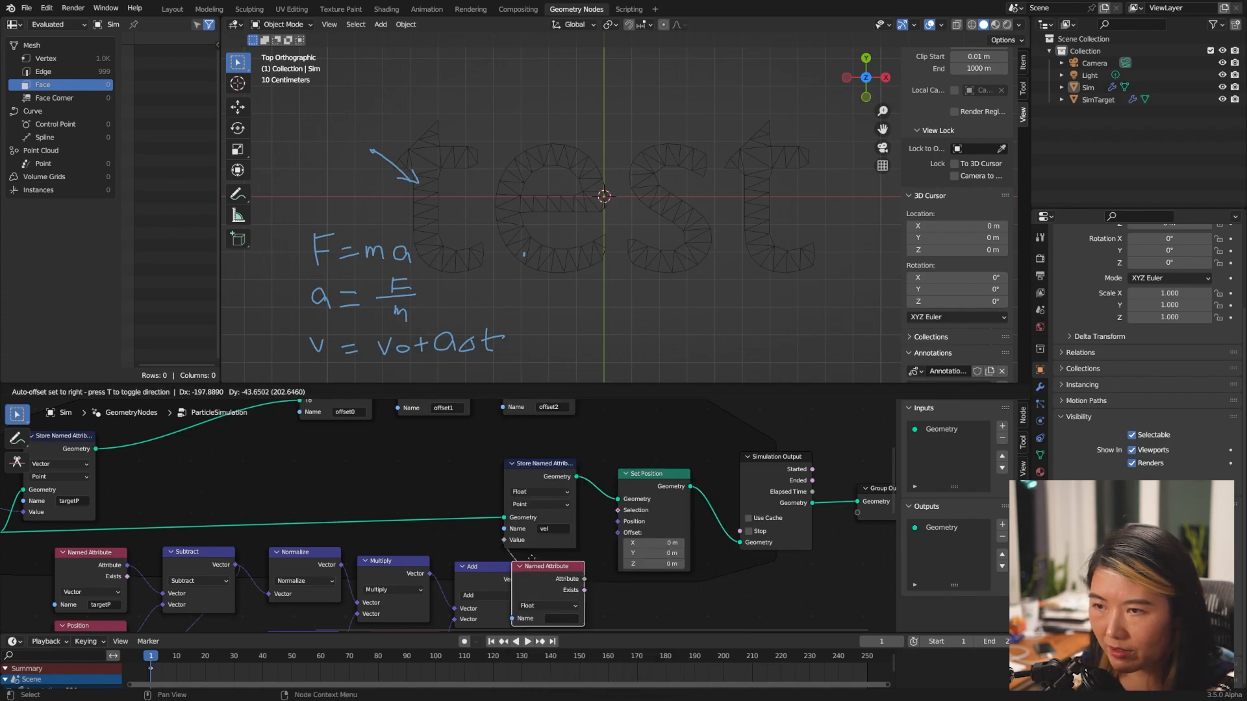
click(587, 599)
click(570, 600)
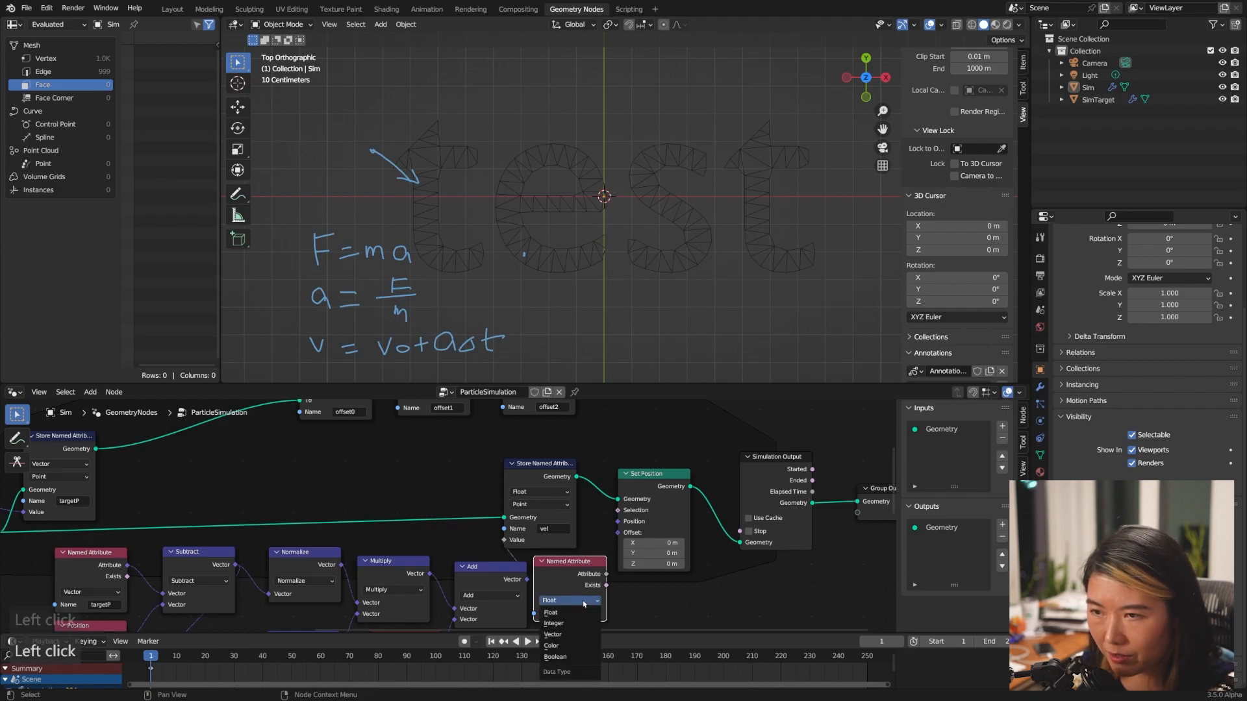
click(566, 629)
click(572, 613)
text(vel)
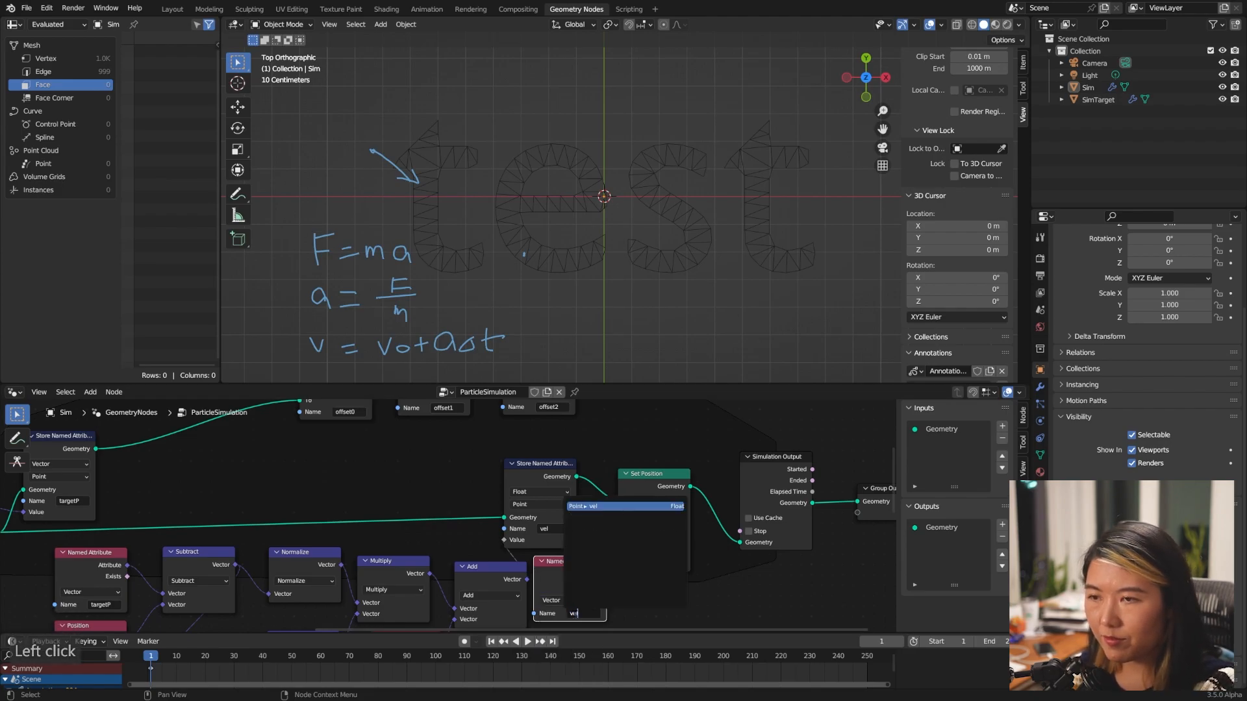
key(Return)
drag(606, 579, 617, 532)
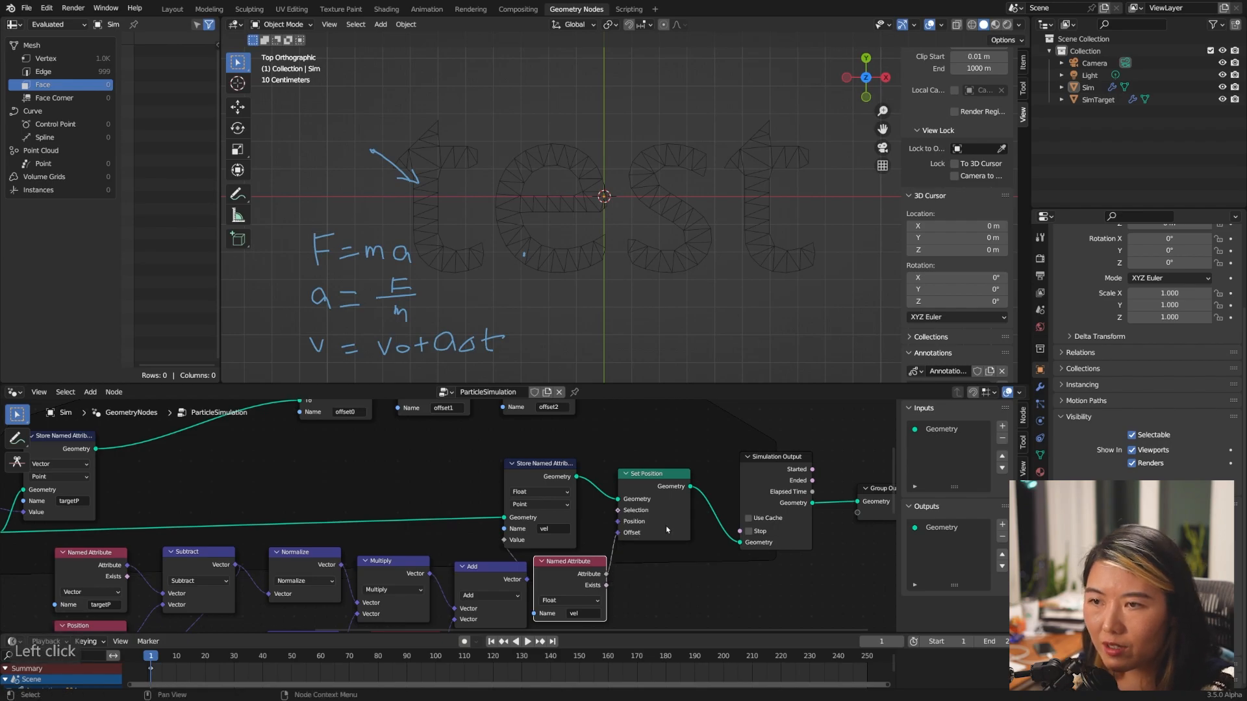
scroll(714, 523, down, 2)
scroll(464, 519, down, 1)
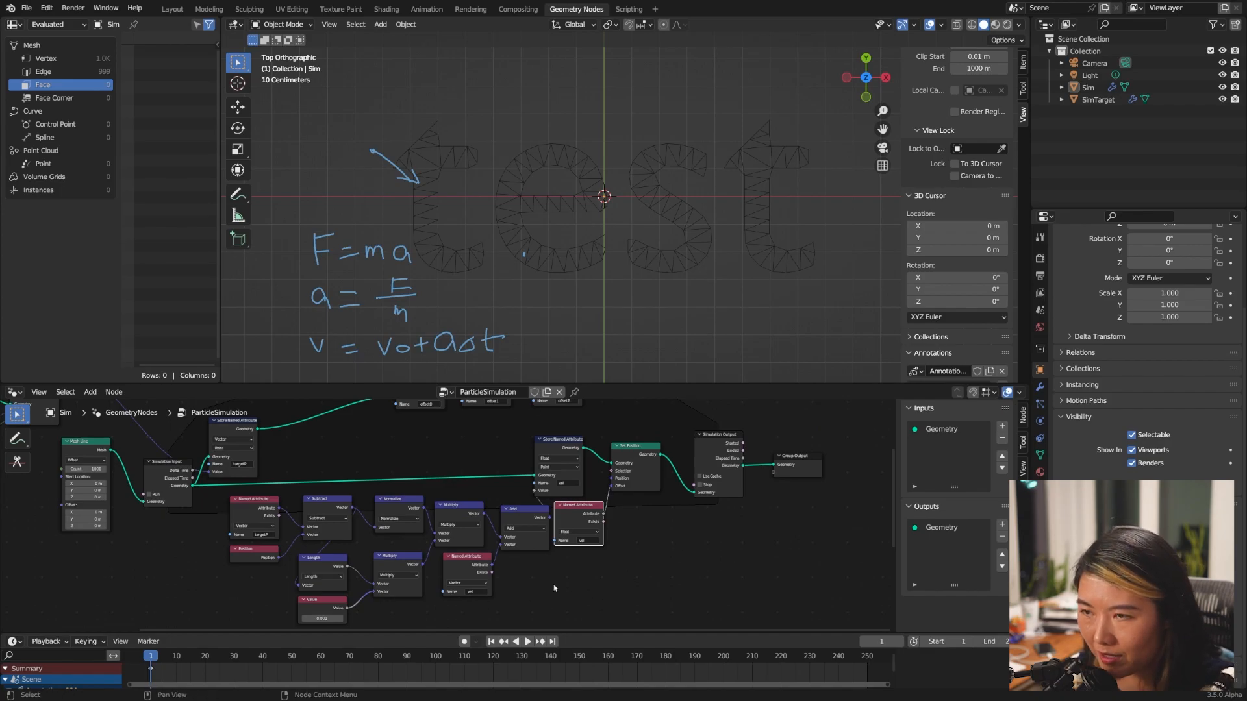
scroll(564, 591, up, 1)
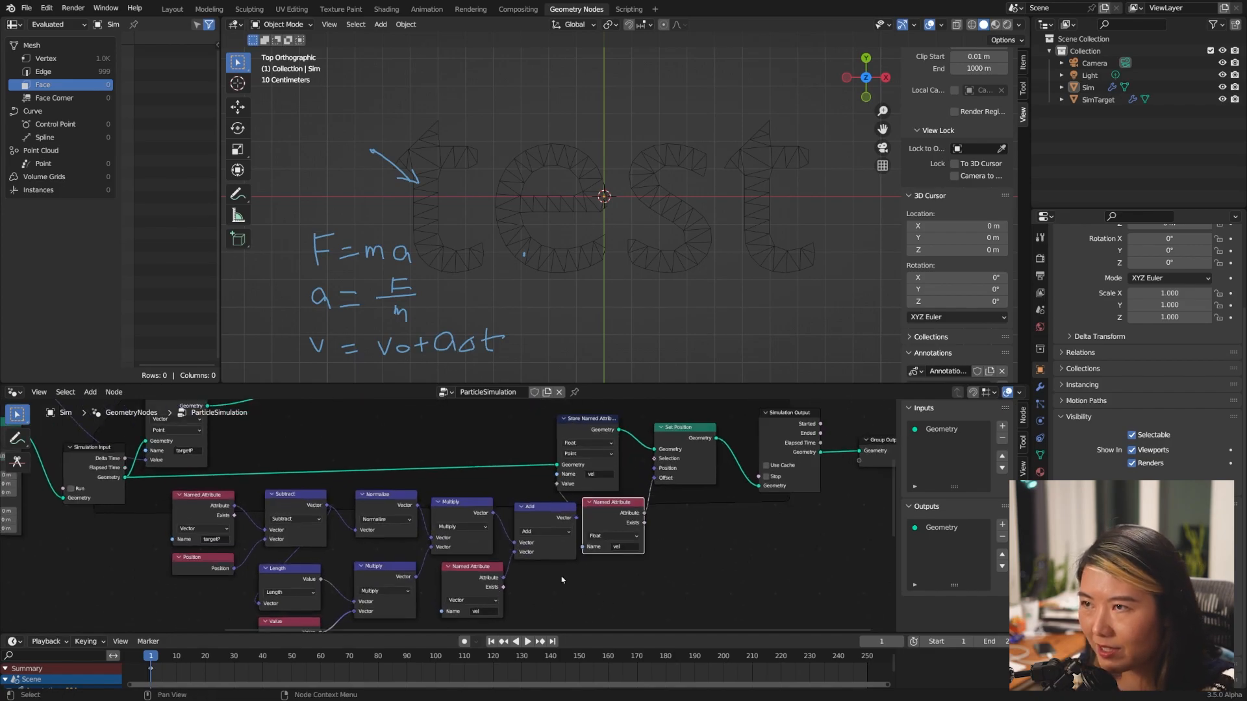
middle_drag(563, 580, 563, 556)
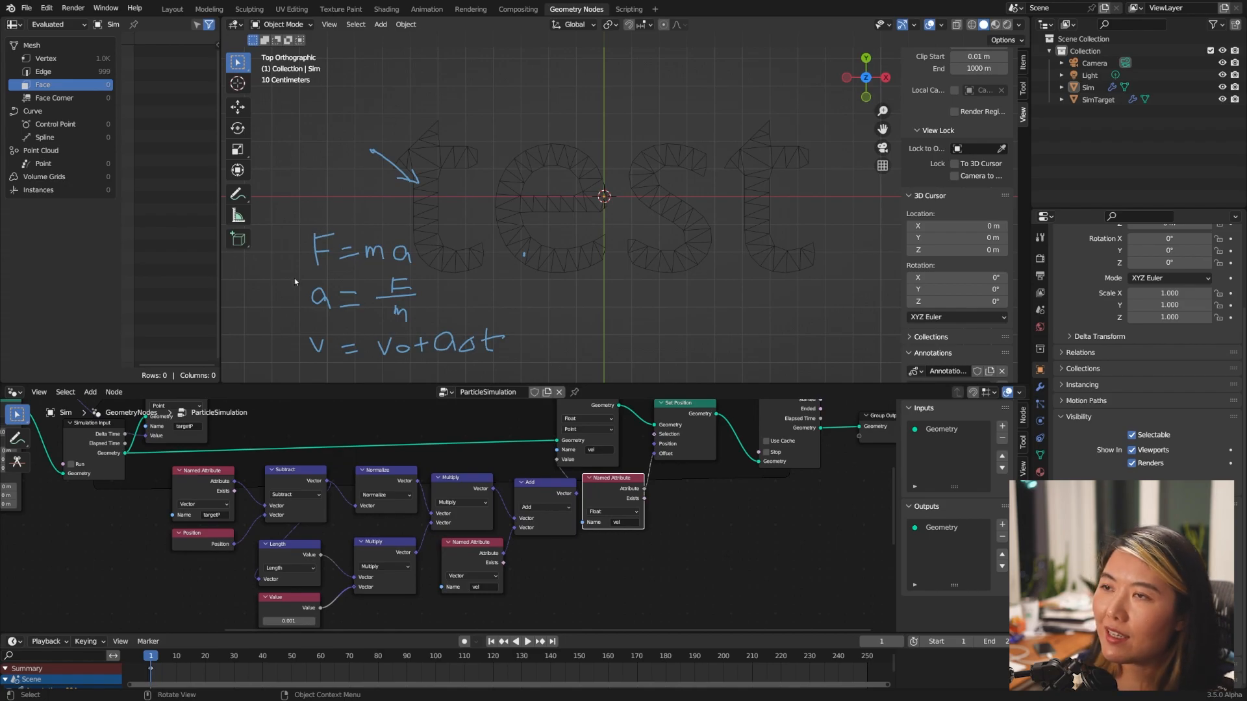
middle_drag(568, 553, 609, 505)
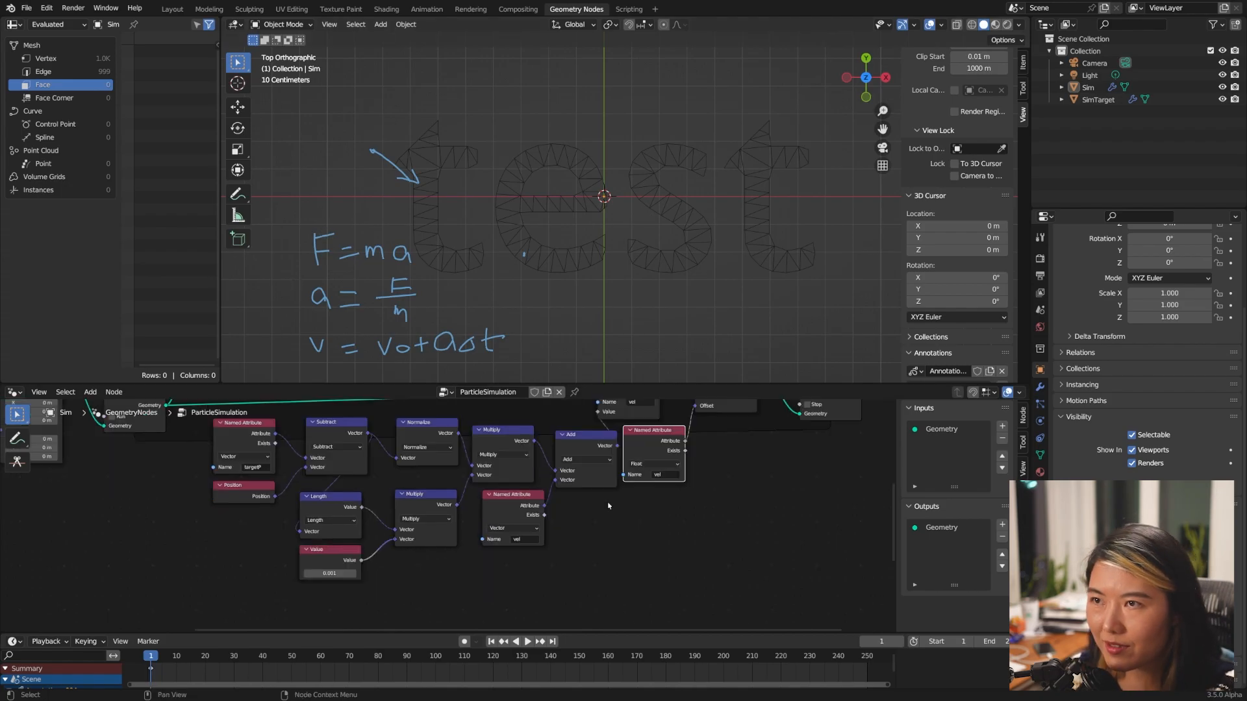
- Remove the handwritten formula annotations from the 3D viewport
middle_drag(634, 586, 673, 677)
scroll(994, 293, down, 5)
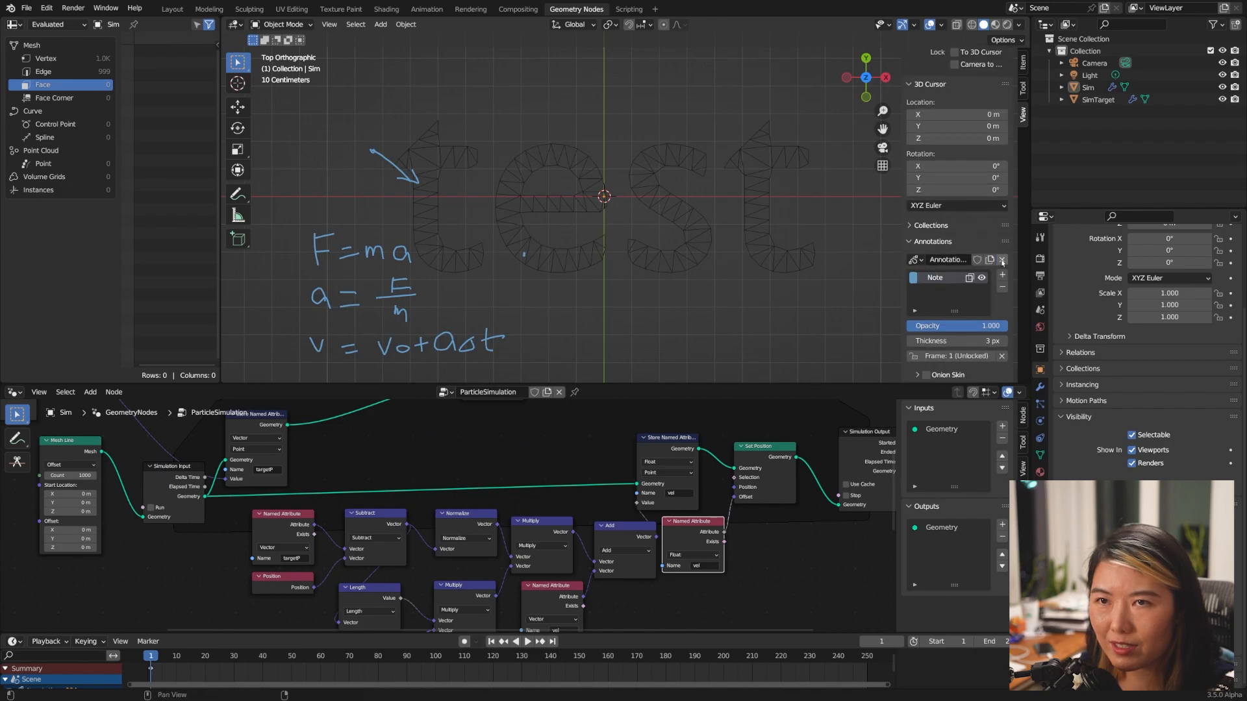
click(1002, 261)
scroll(552, 572, down, 3)
- Play the simulation from the first frame to check how the points move, and stop playback
key(space)
click(491, 643)
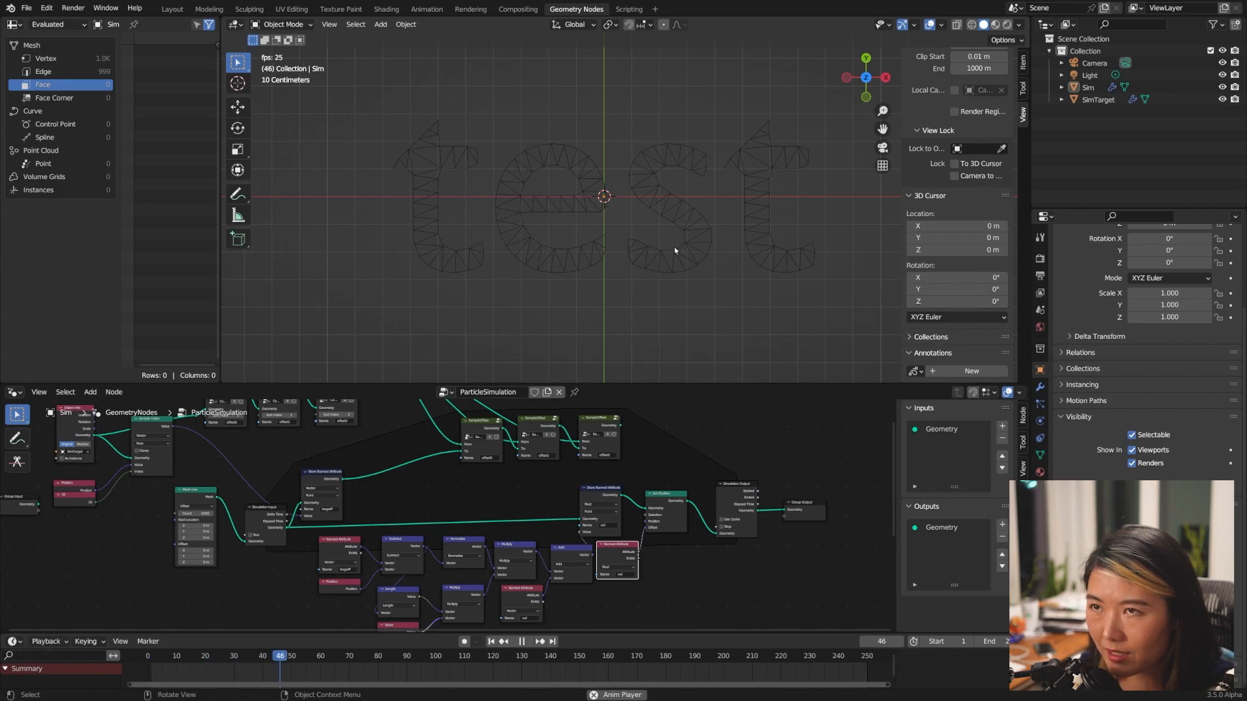
key(space)
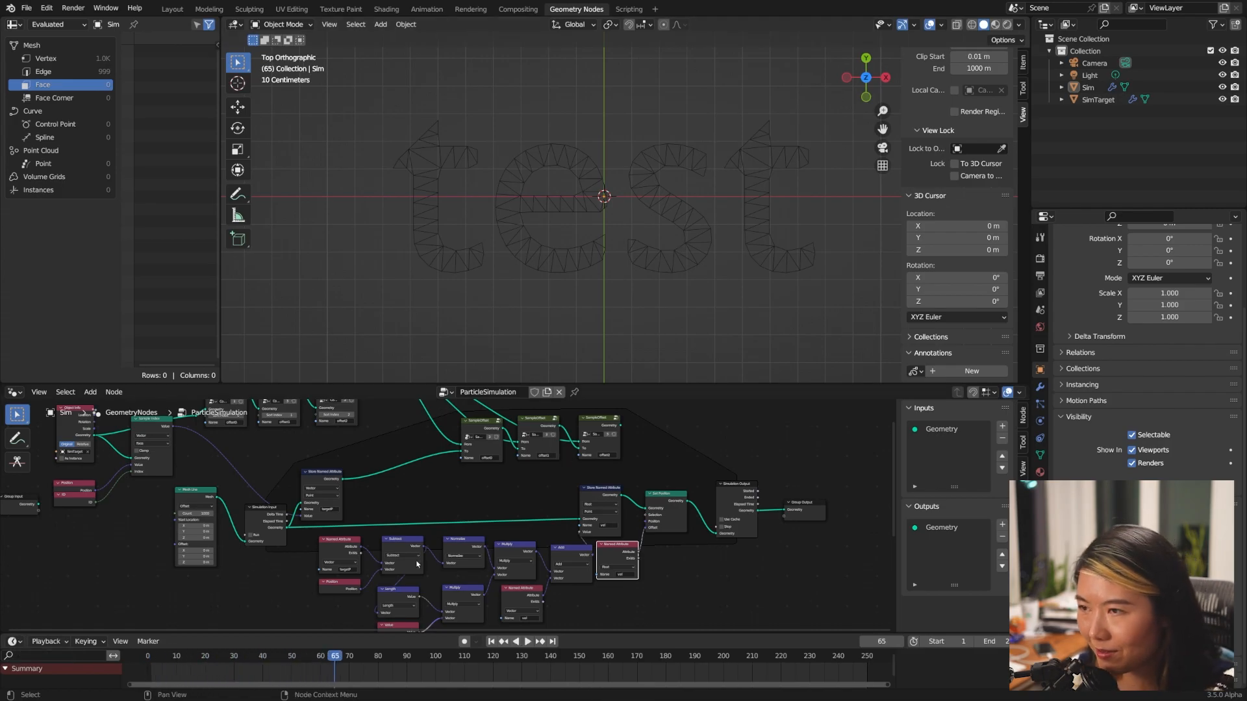
- Connect the targetP Store Named Attribute node's Geometry output to the vel Store Named Attribute node's Geometry input, and tidy the surrounding nodes
middle_drag(393, 490, 436, 453)
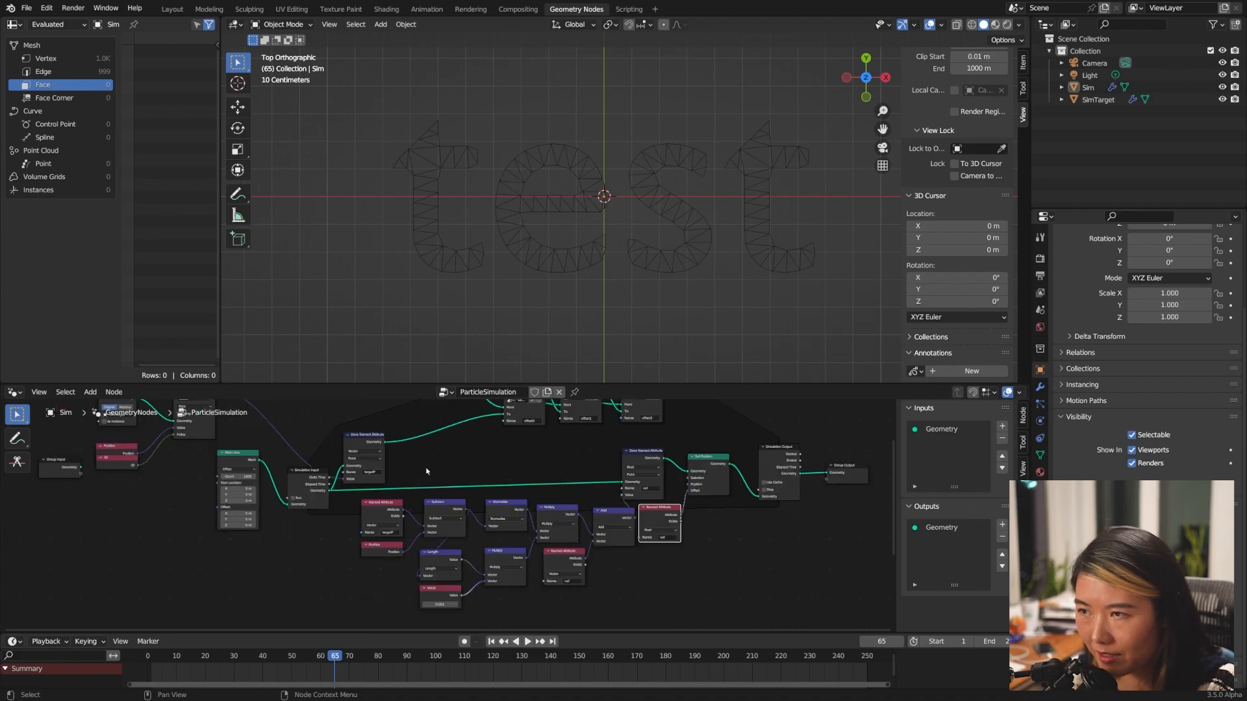
scroll(422, 466, up, 4)
click(365, 418)
drag(363, 416, 685, 469)
drag(336, 410, 328, 434)
drag(261, 456, 254, 450)
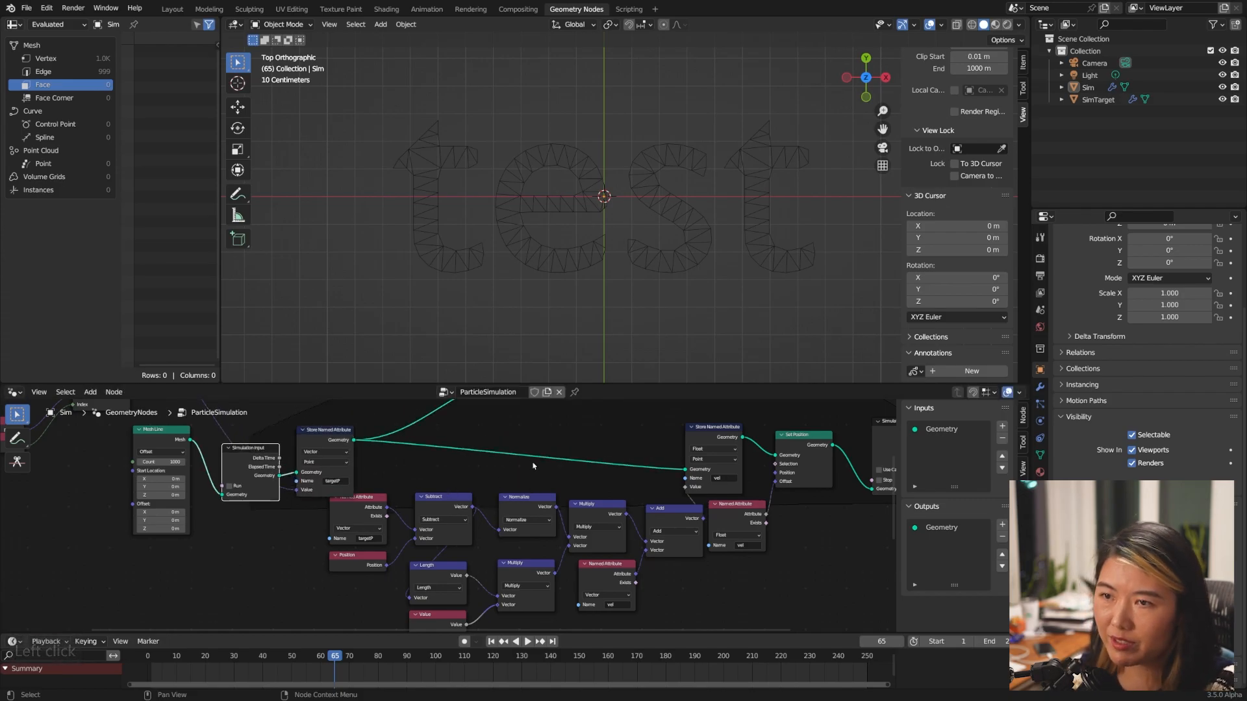
- Replay the simulation from the first frame and select the resulting line of points to inspect their motion
scroll(532, 465, down, 1)
click(491, 641)
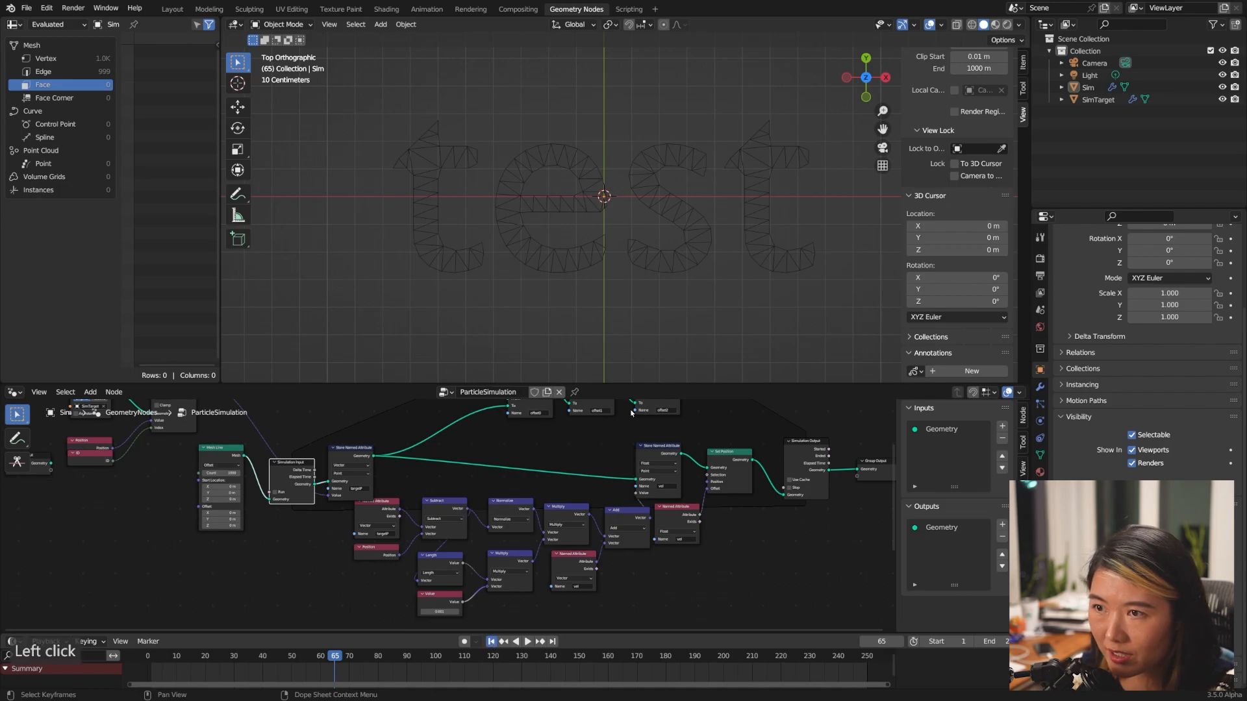
key(space)
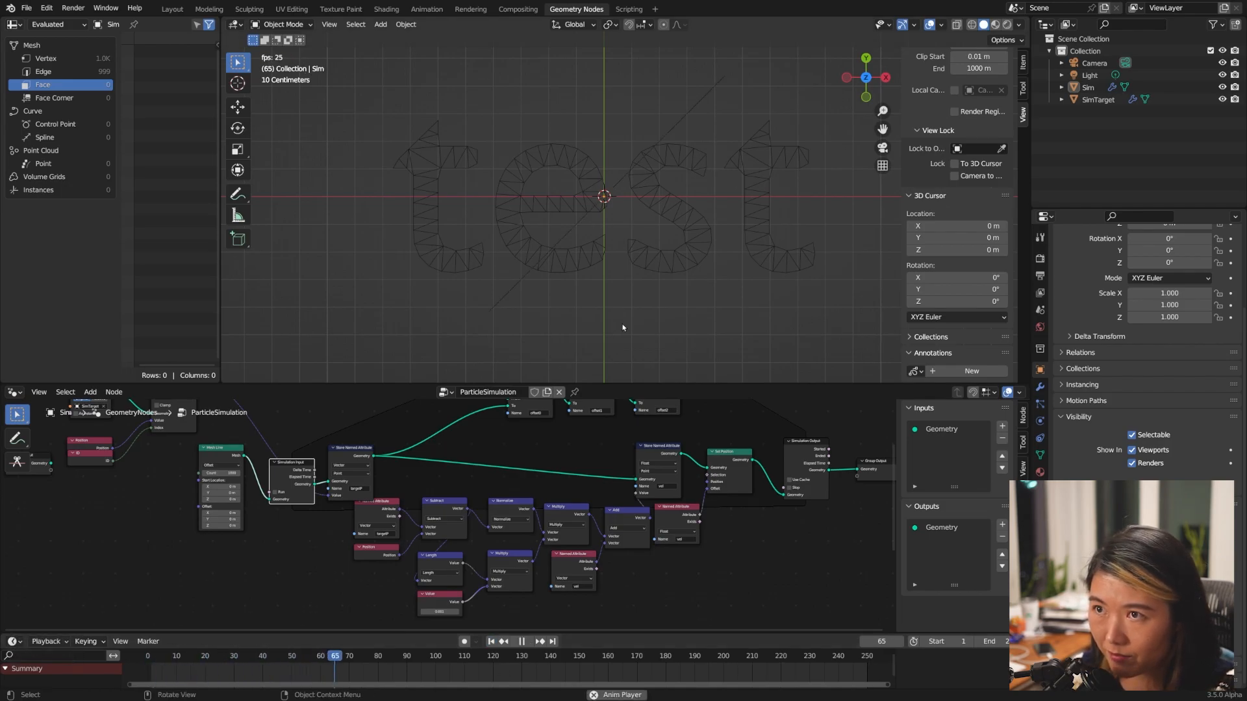
key(space)
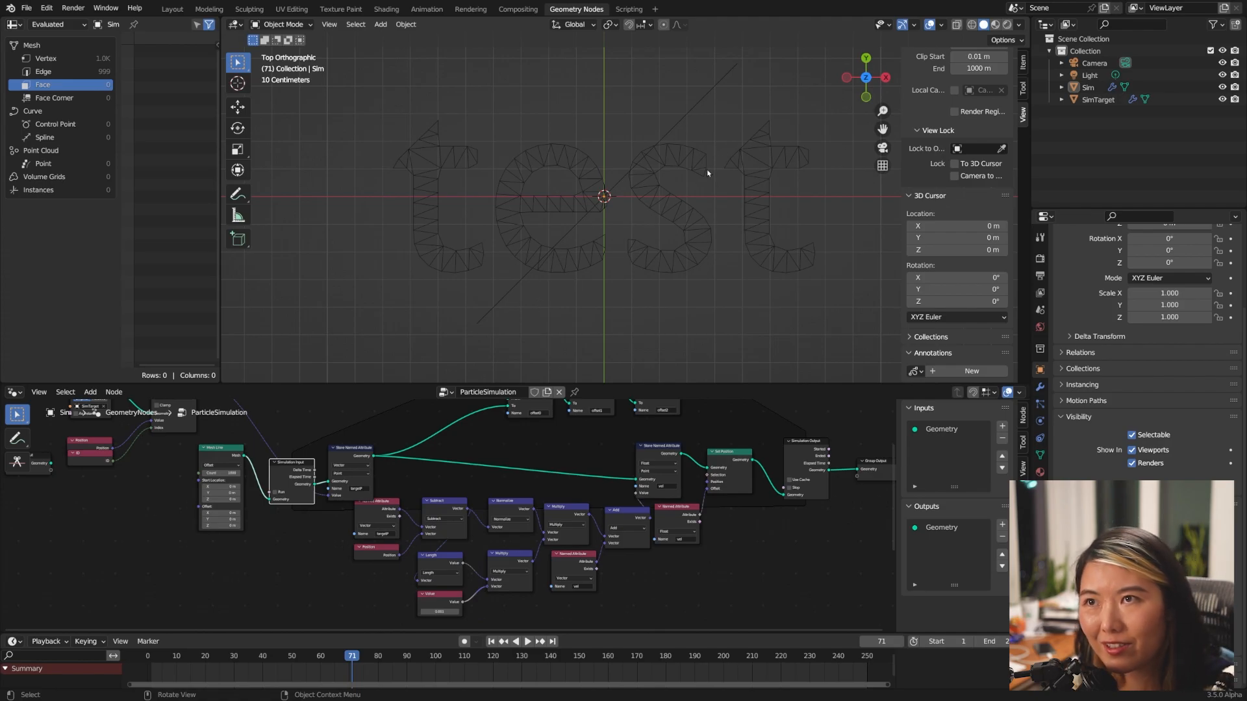
click(717, 84)
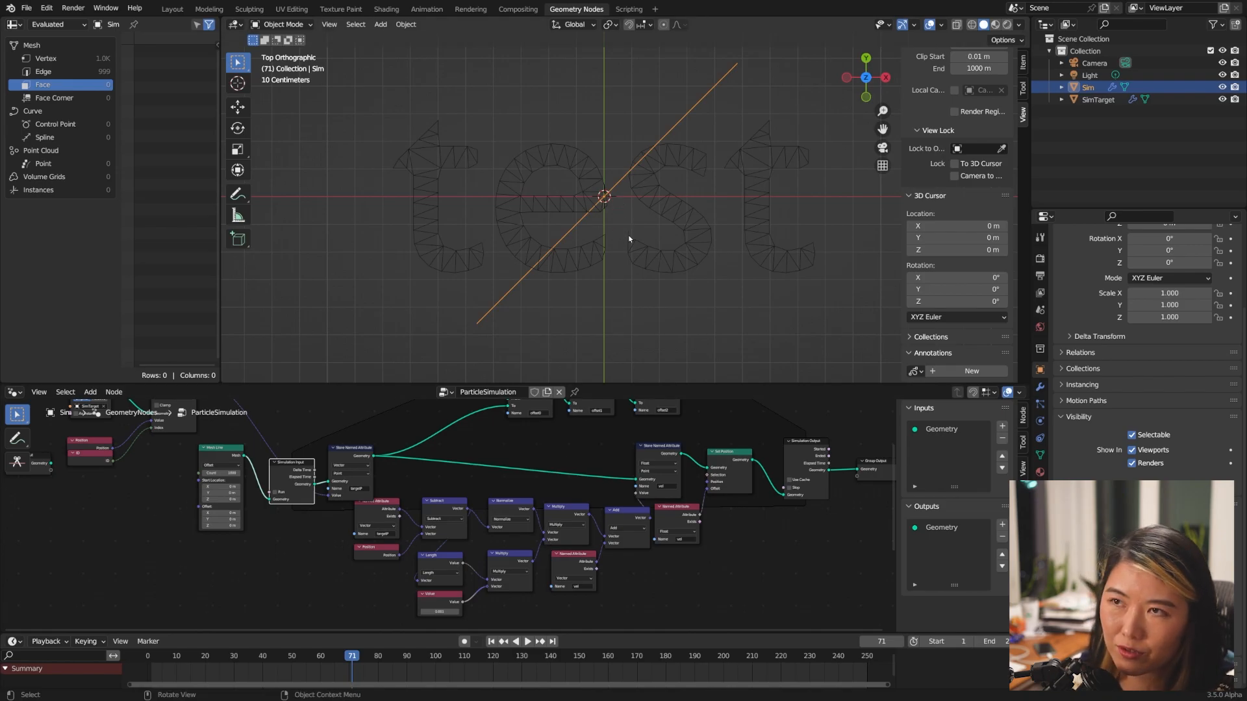
- Set the vel Store Named Attribute node's data type to Vector and move the node up clear of its neighbours
scroll(448, 513, up, 3)
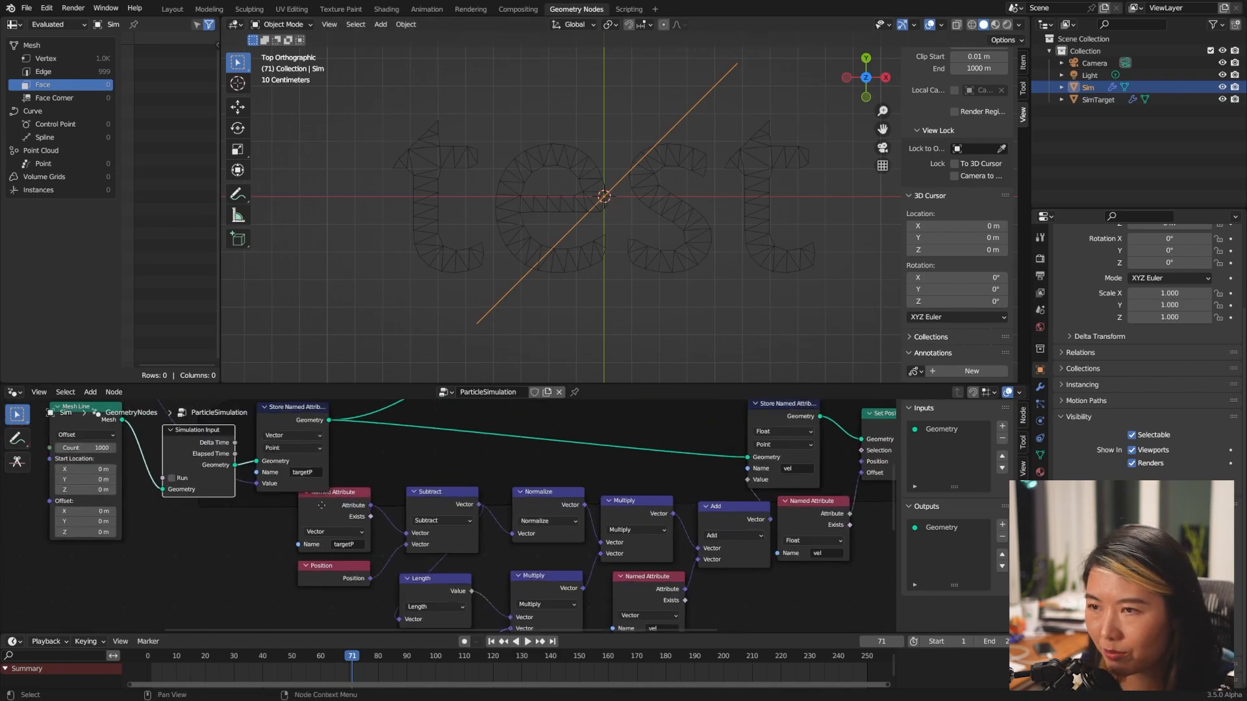
middle_drag(322, 505, 219, 559)
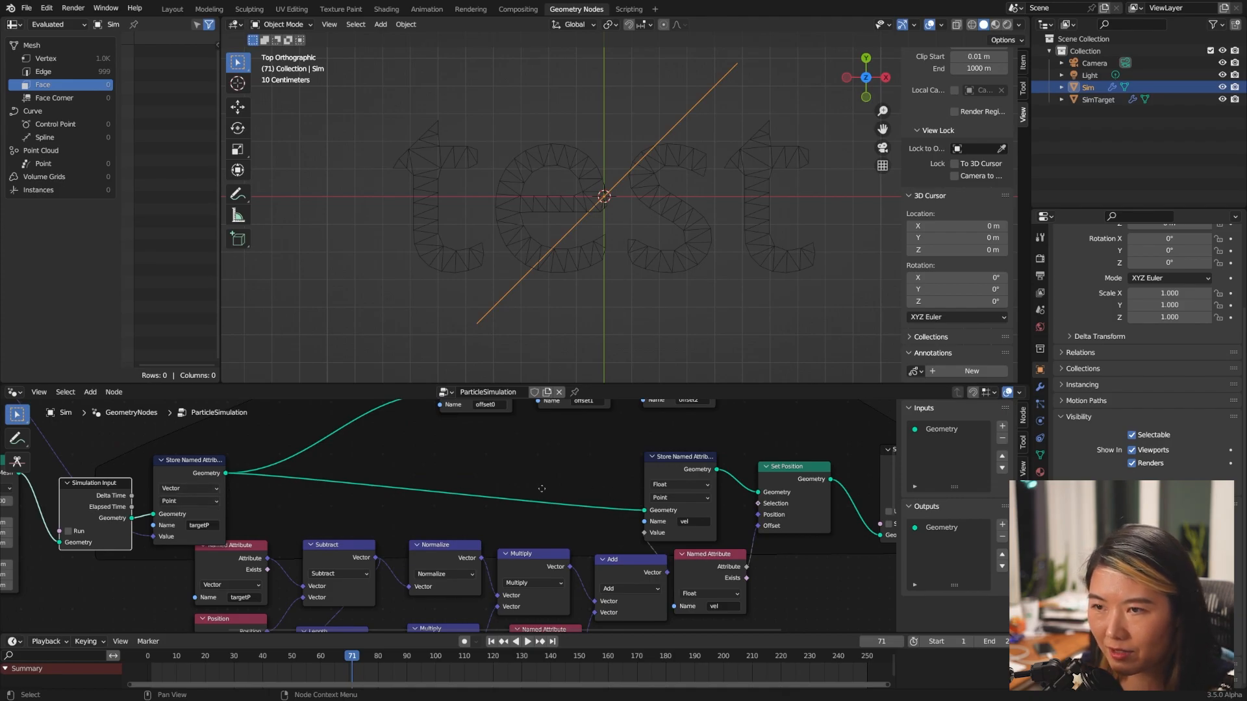
middle_drag(557, 489, 414, 483)
click(559, 480)
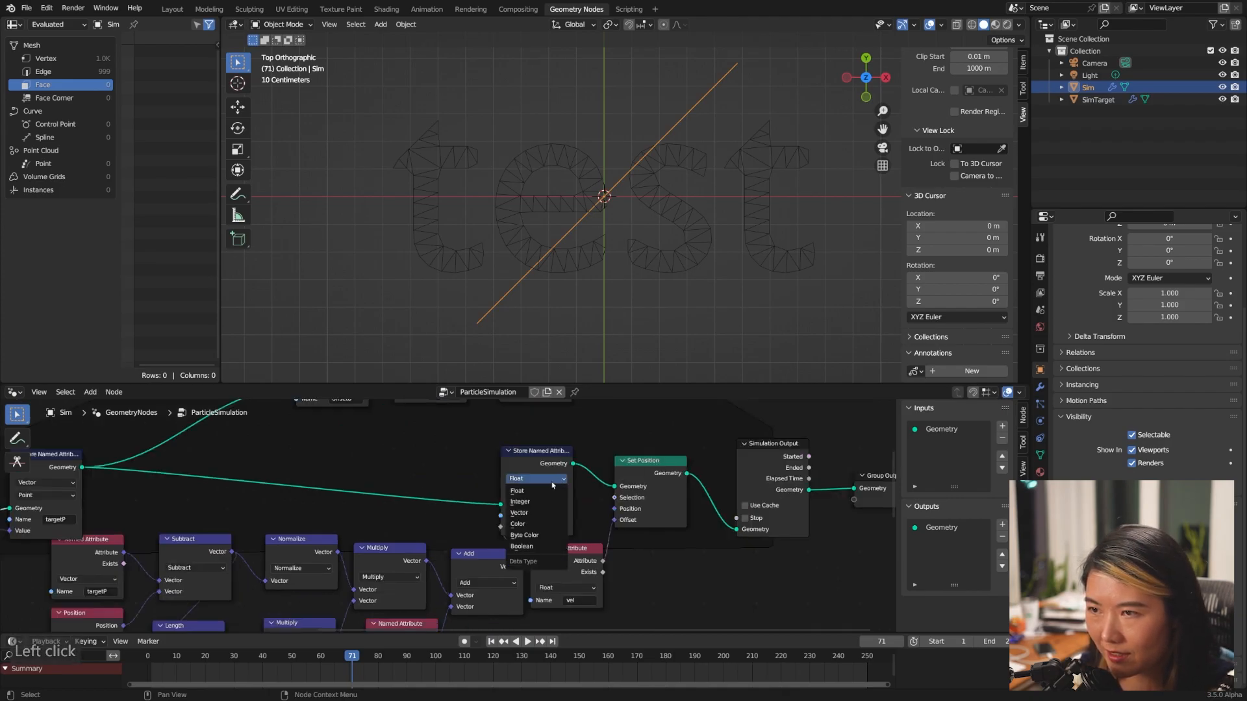
click(519, 512)
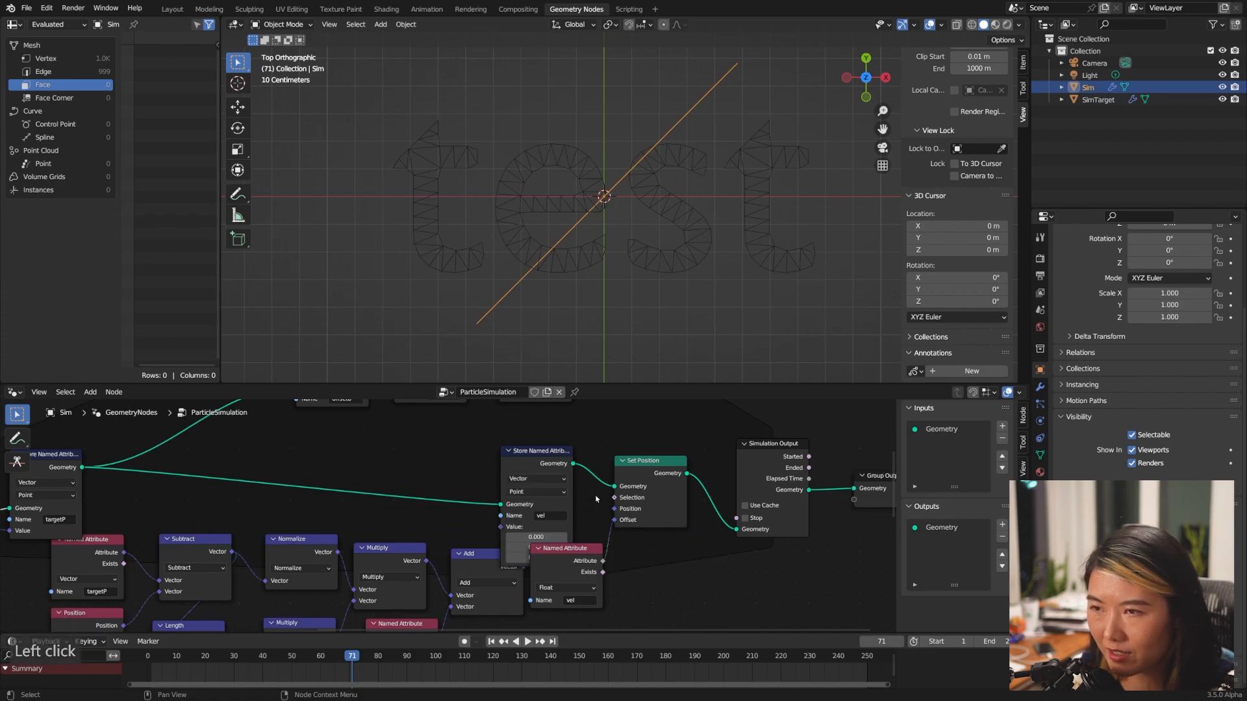
drag(538, 453, 536, 431)
middle_drag(705, 579, 728, 566)
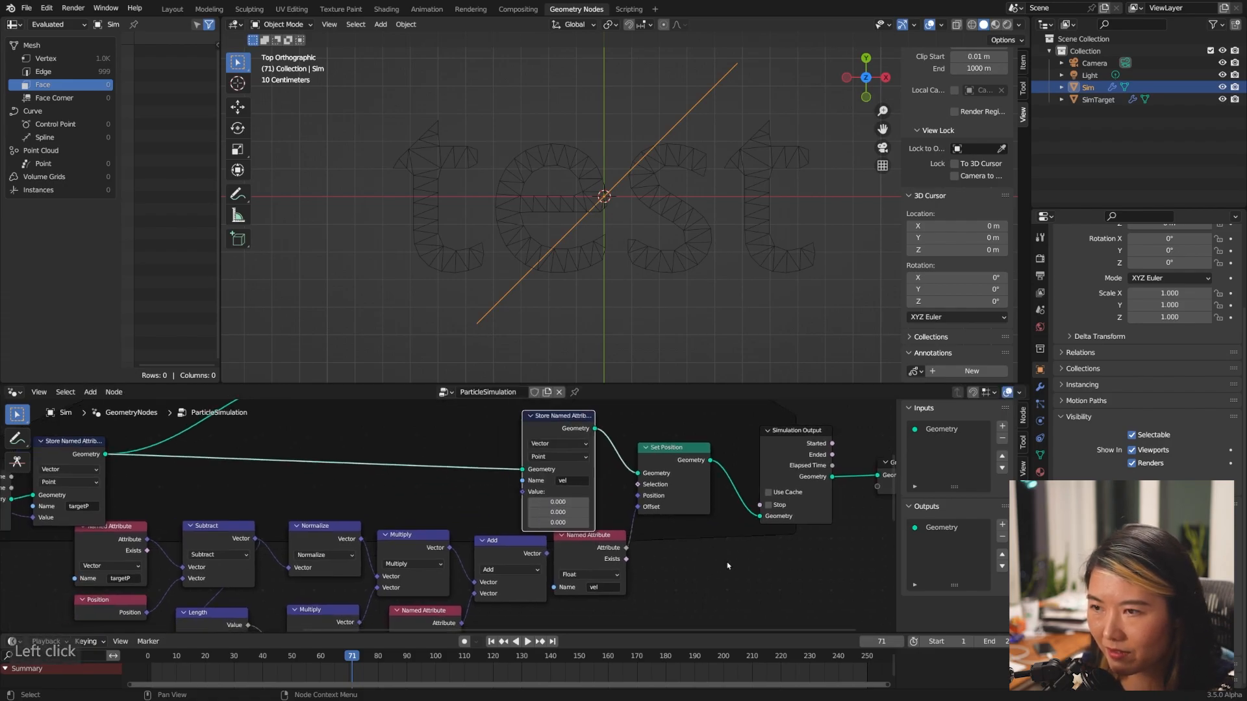
- Play the simulation from the start again to check the effect of the vector velocity storage
scroll(727, 566, down, 2)
key(shift+Left)
key(space)
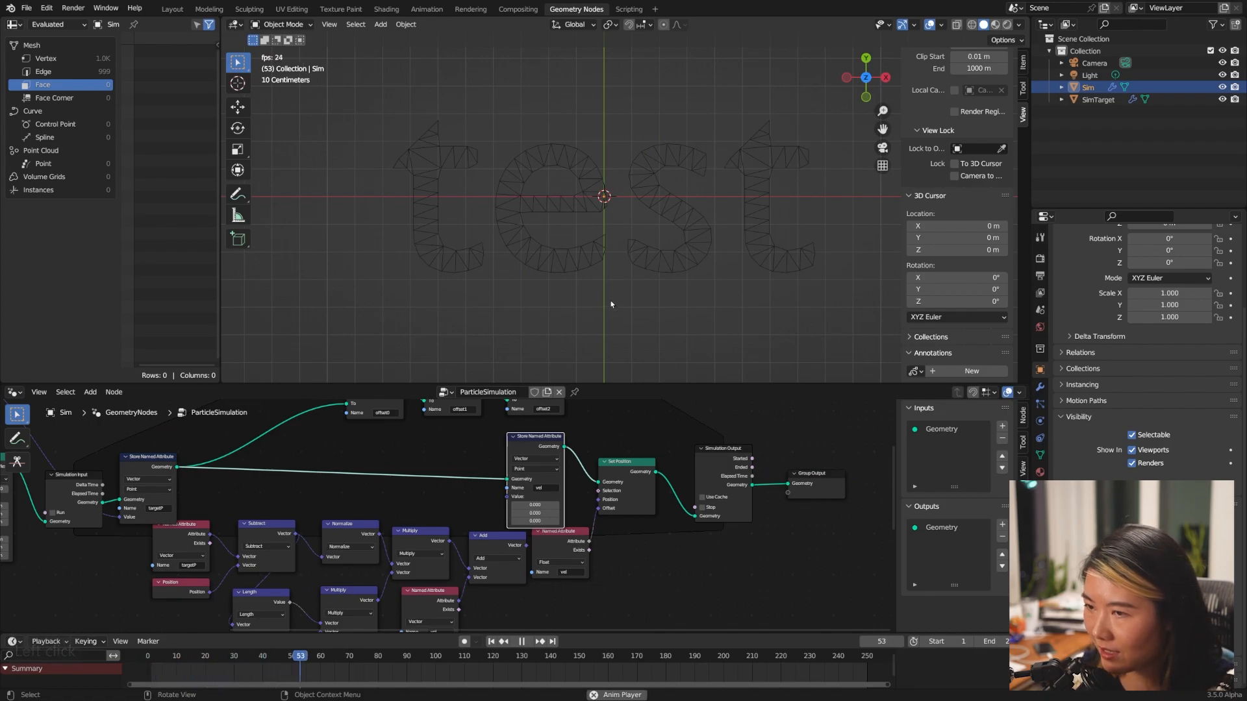
key(space)
- Set the data type of the vel Named Attribute node feeding the Set Position offset to Vector
middle_drag(626, 595, 705, 559)
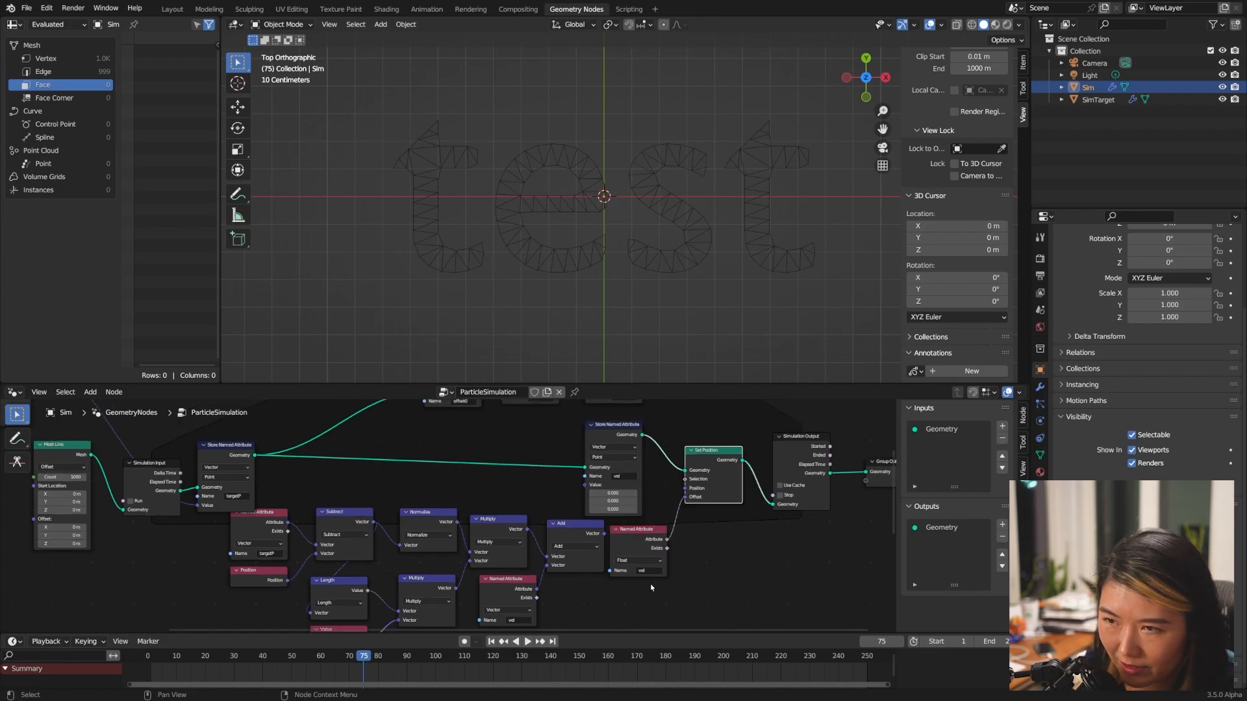
scroll(651, 588, up, 1)
click(669, 568)
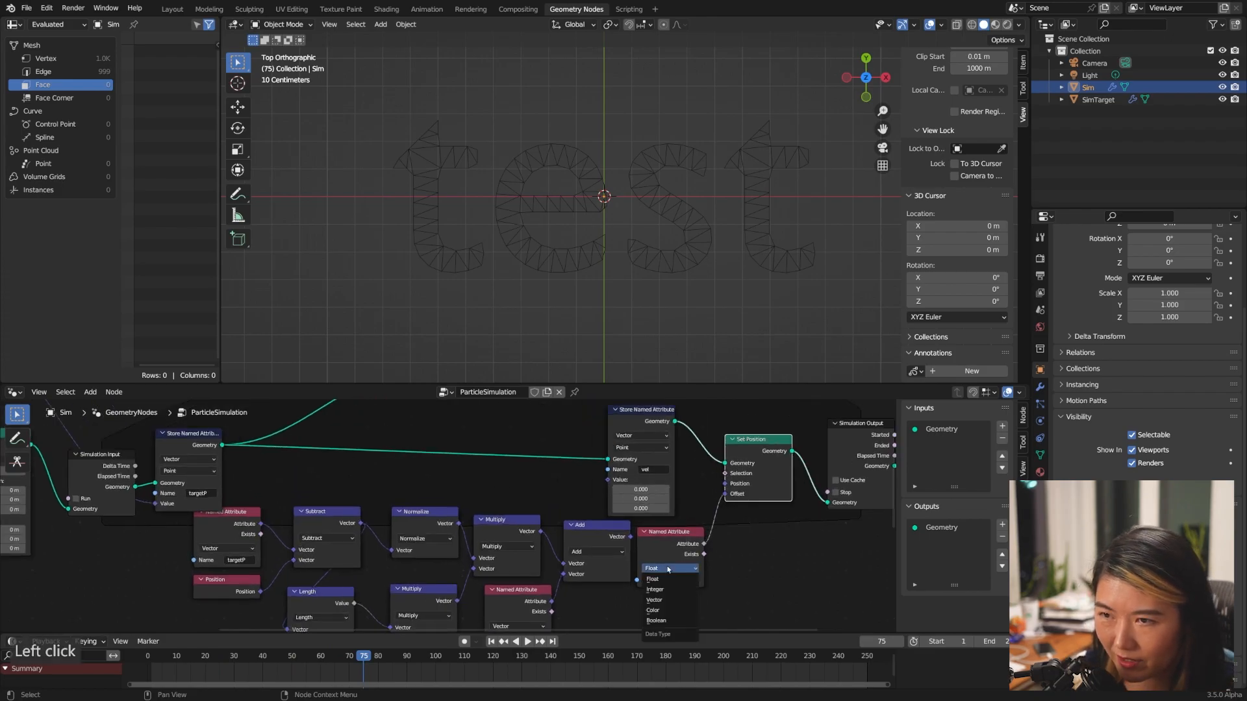
click(663, 602)
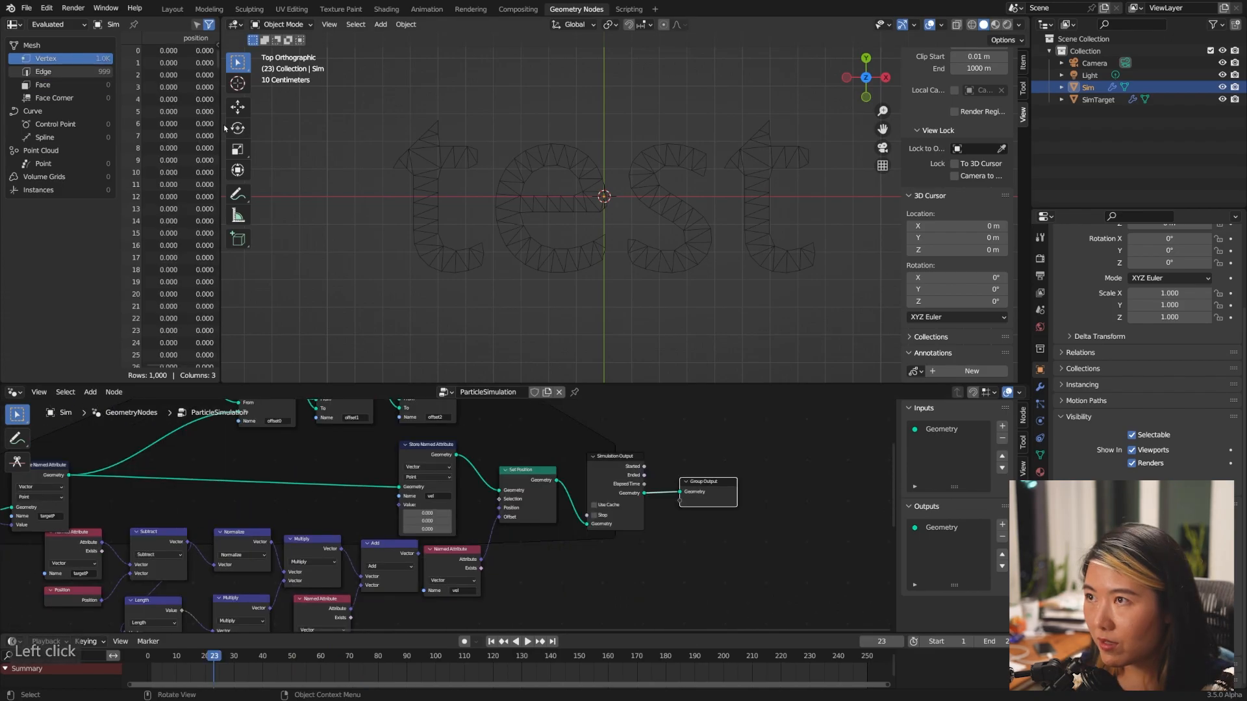
- Widen the spreadsheet to show all attribute columns, and reconnect the Add node's Vector output to the vel Store Named Attribute node's Value
drag(221, 166, 568, 166)
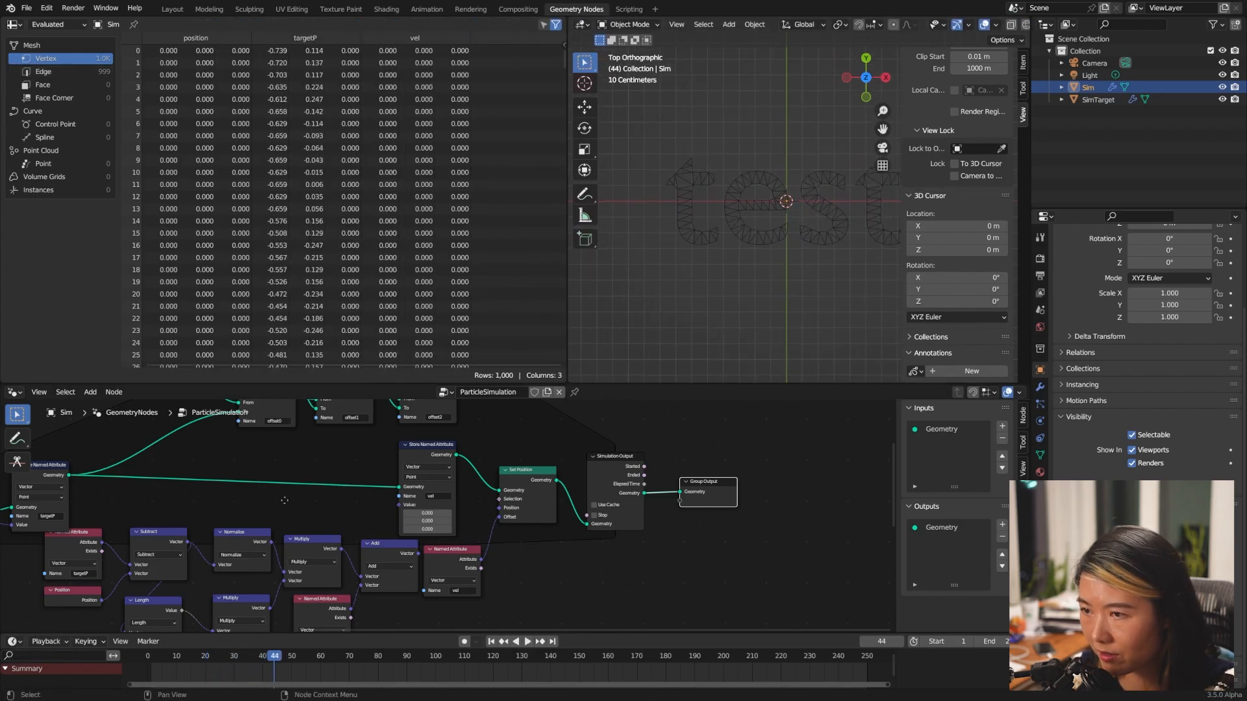
middle_drag(286, 506, 321, 484)
drag(485, 538, 516, 555)
mouse_move(416, 519)
mouse_down()
mouse_move(402, 512)
mouse_move(416, 543)
mouse_up()
drag(454, 554, 434, 482)
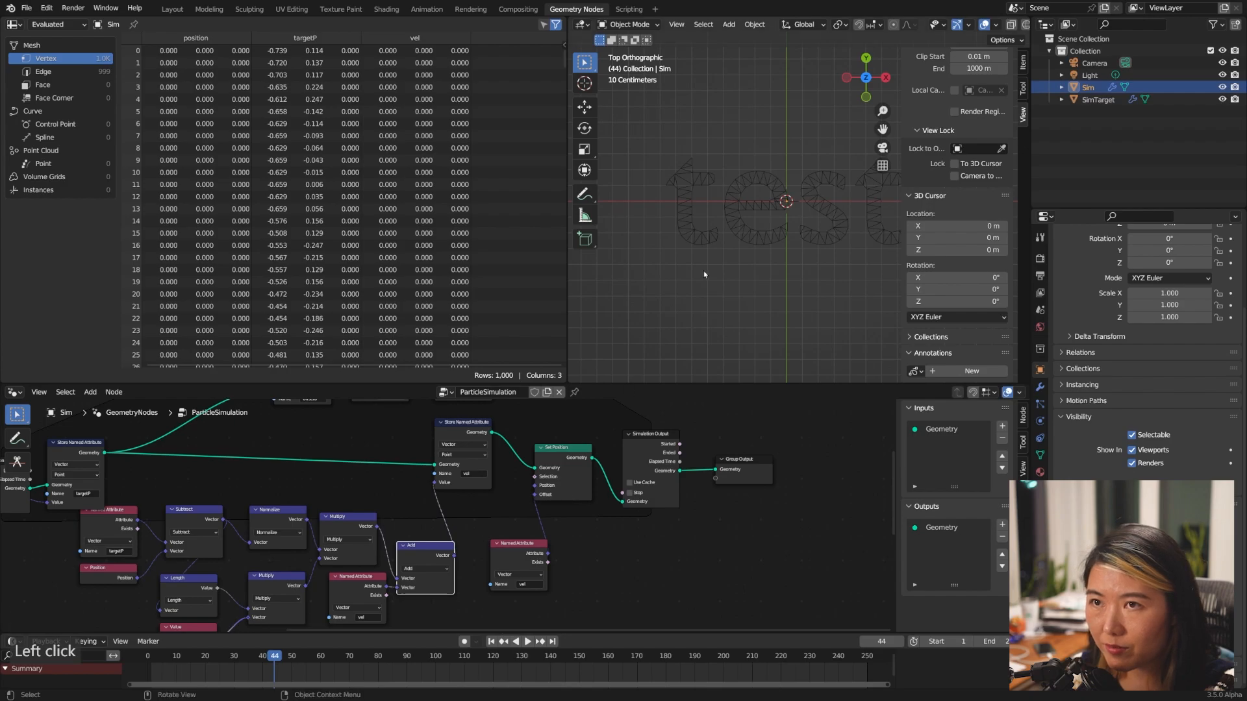
- Run the simulation to examine the position and vel values together with the points' motion
key(space)
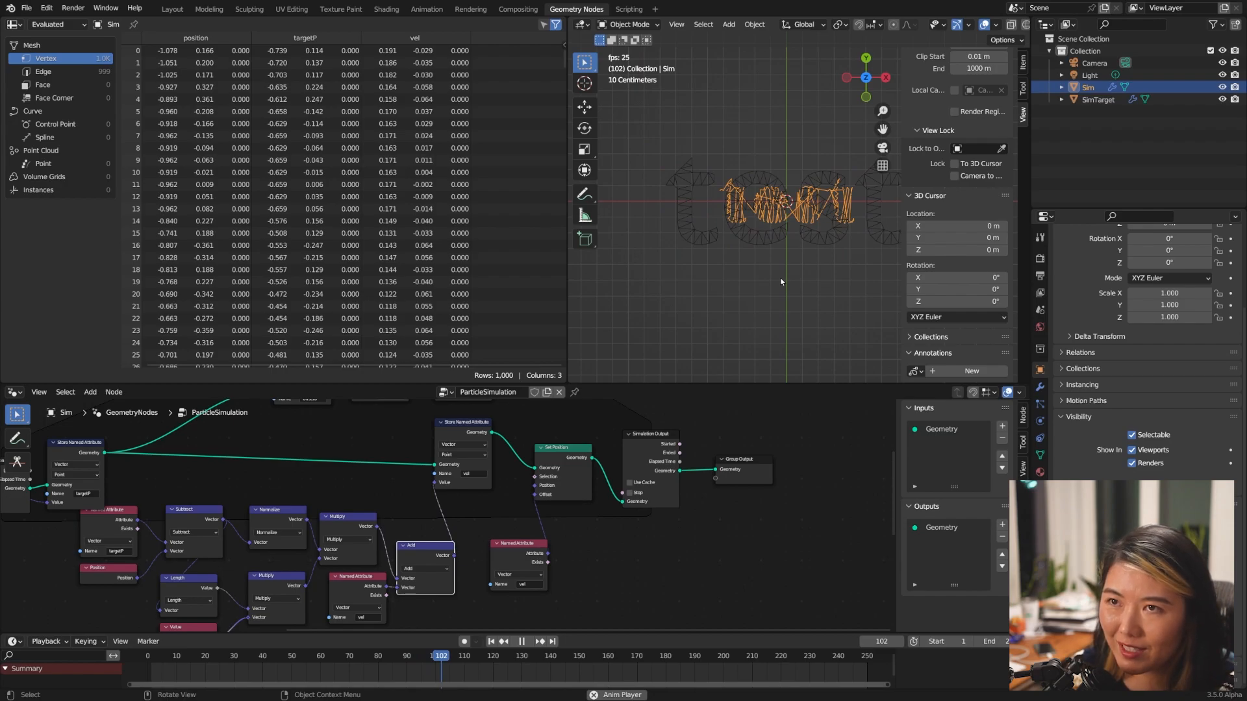
key(space)
- Move the force and velocity calculation nodes down and away from the vel storage node to make room before it
middle_drag(337, 613, 467, 543)
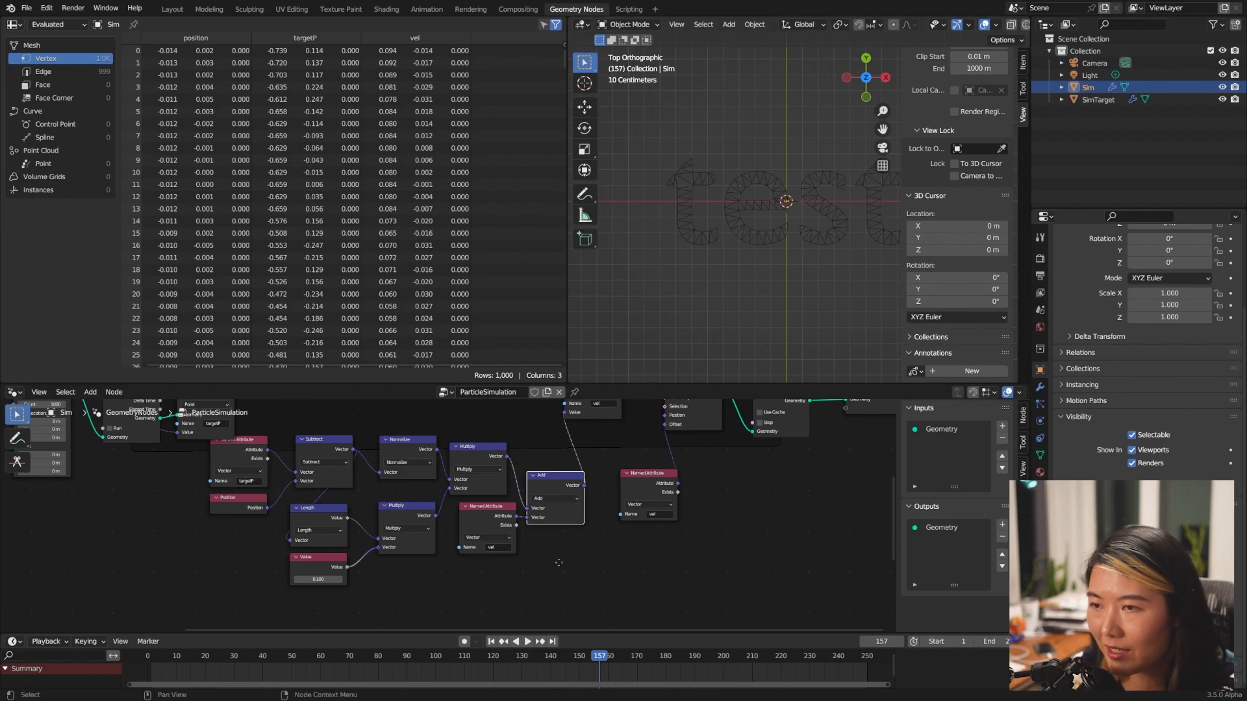
middle_drag(559, 559, 537, 587)
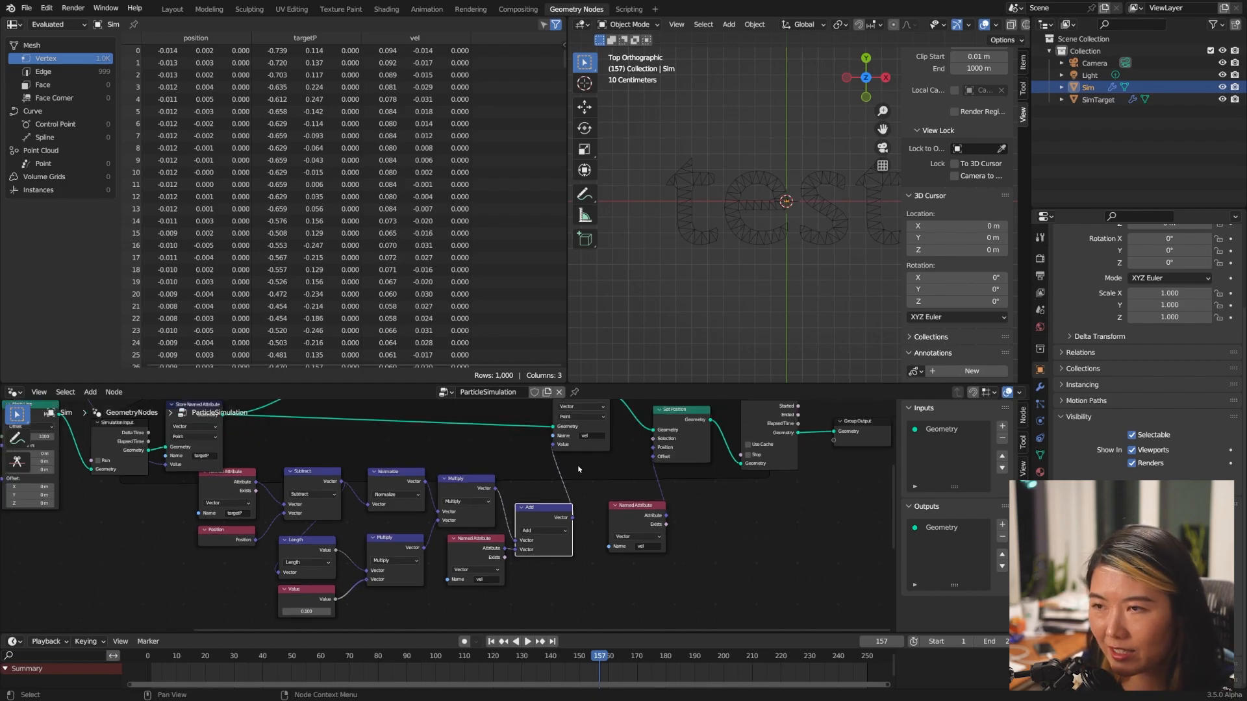
middle_drag(578, 468, 582, 544)
drag(556, 574, 542, 543)
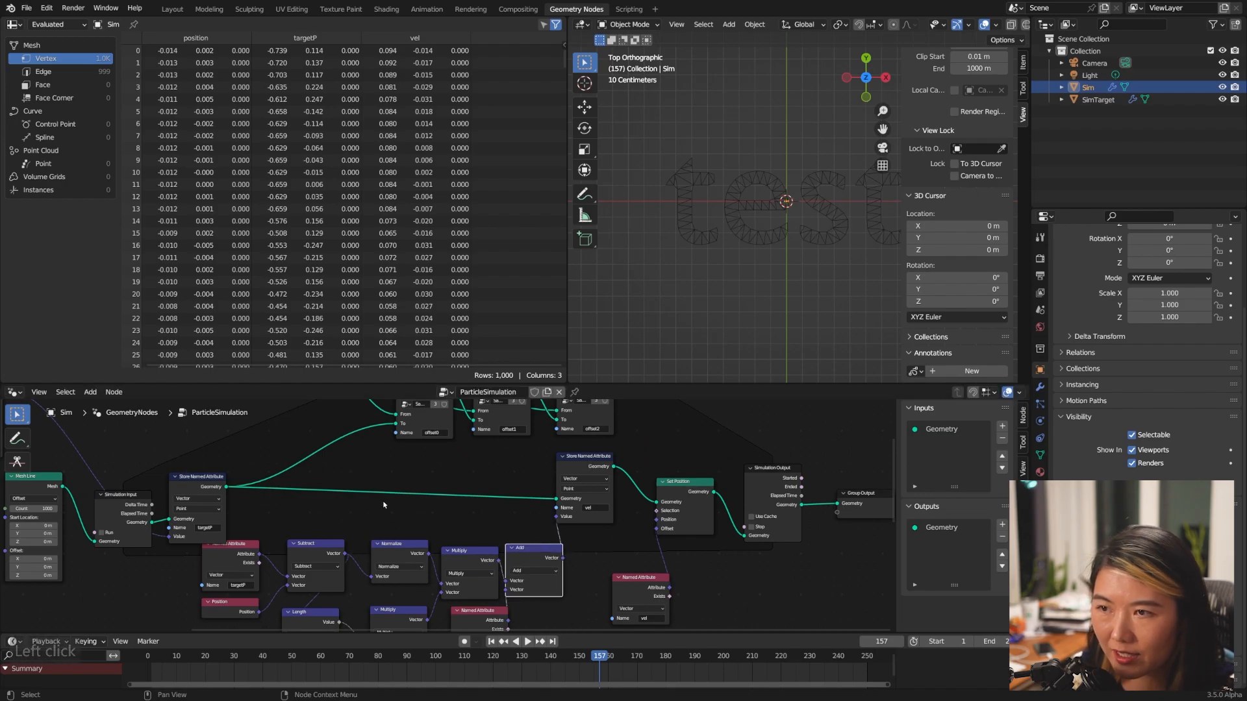
middle_drag(160, 597, 189, 523)
drag(208, 499, 572, 617)
drag(560, 475, 462, 514)
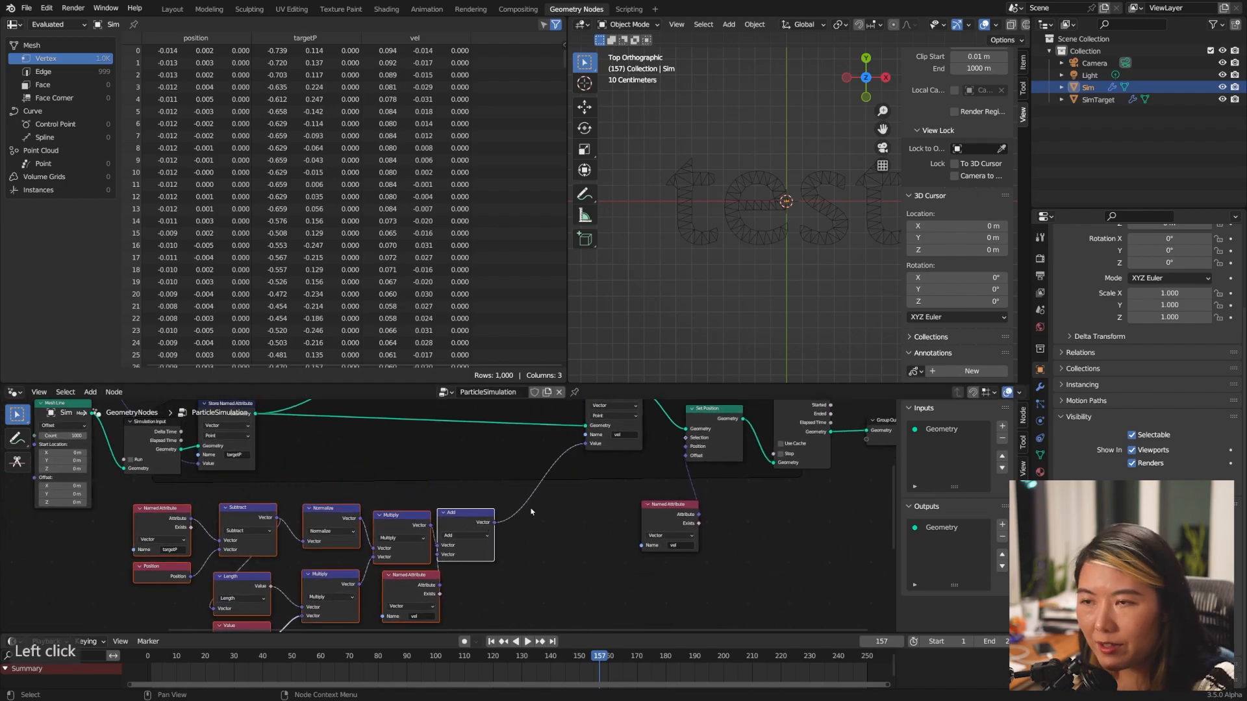
- Add a Vector Math node set to Multiply and insert it between the Add node and the vel Store Named Attribute node's Value
click(579, 499)
middle_drag(580, 499, 555, 530)
key(shift+a)
click(547, 532)
text(ve)
key(Down)
key(Return)
click(542, 524)
click(562, 545)
click(574, 573)
drag(468, 554, 560, 475)
drag(557, 521, 515, 500)
- Add a Value node set to 0.9 and connect it to the second Vector input of the new Multiply node
key(shift+a)
text(sval)
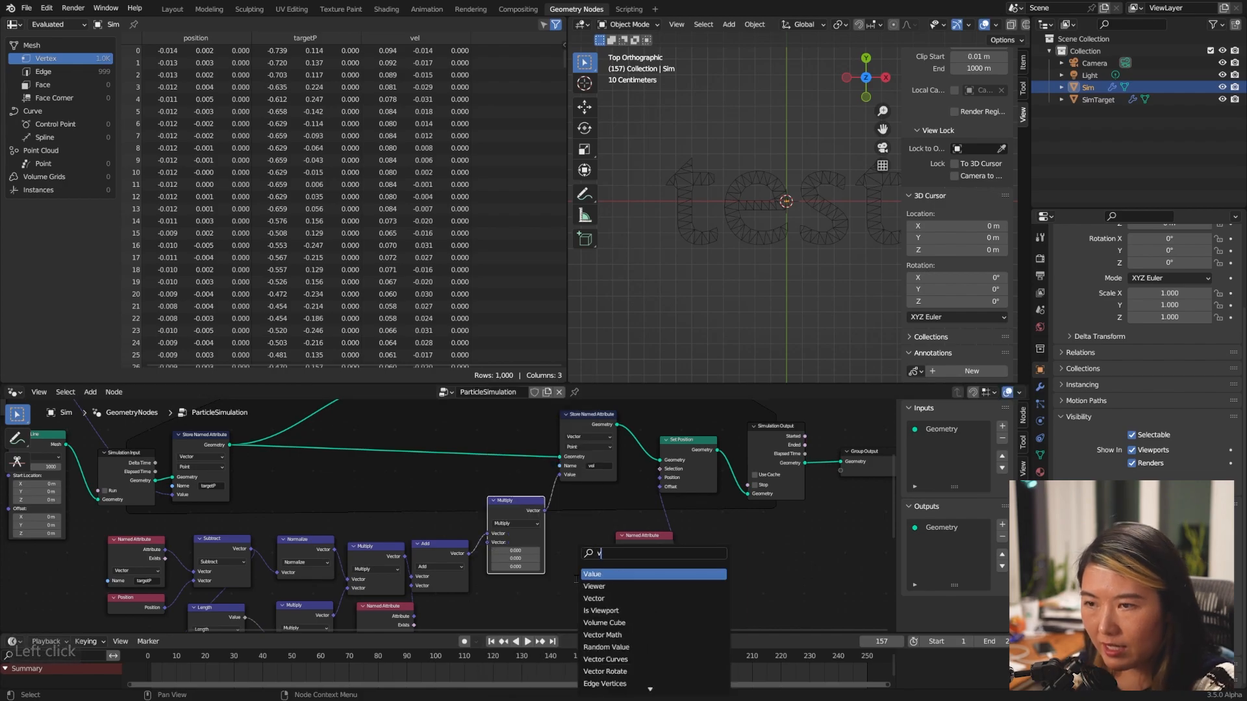
key(Return)
click(432, 601)
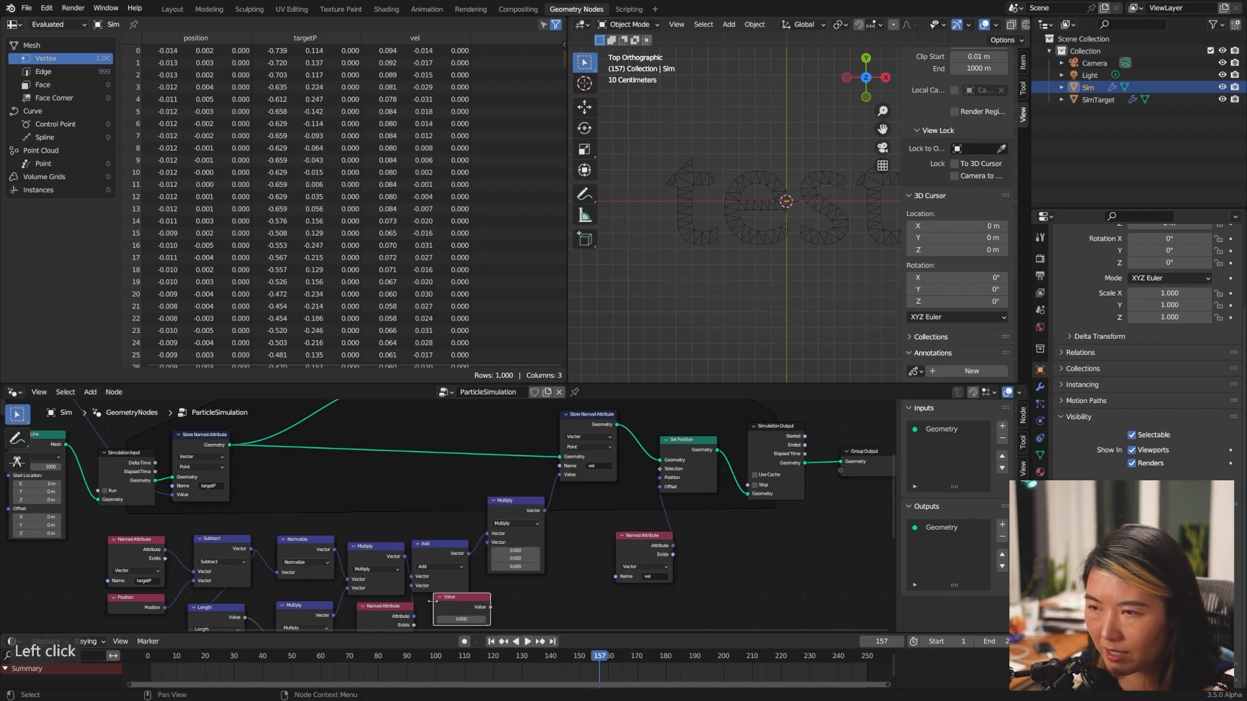
drag(495, 605, 488, 542)
middle_drag(487, 542, 495, 505)
click(467, 582)
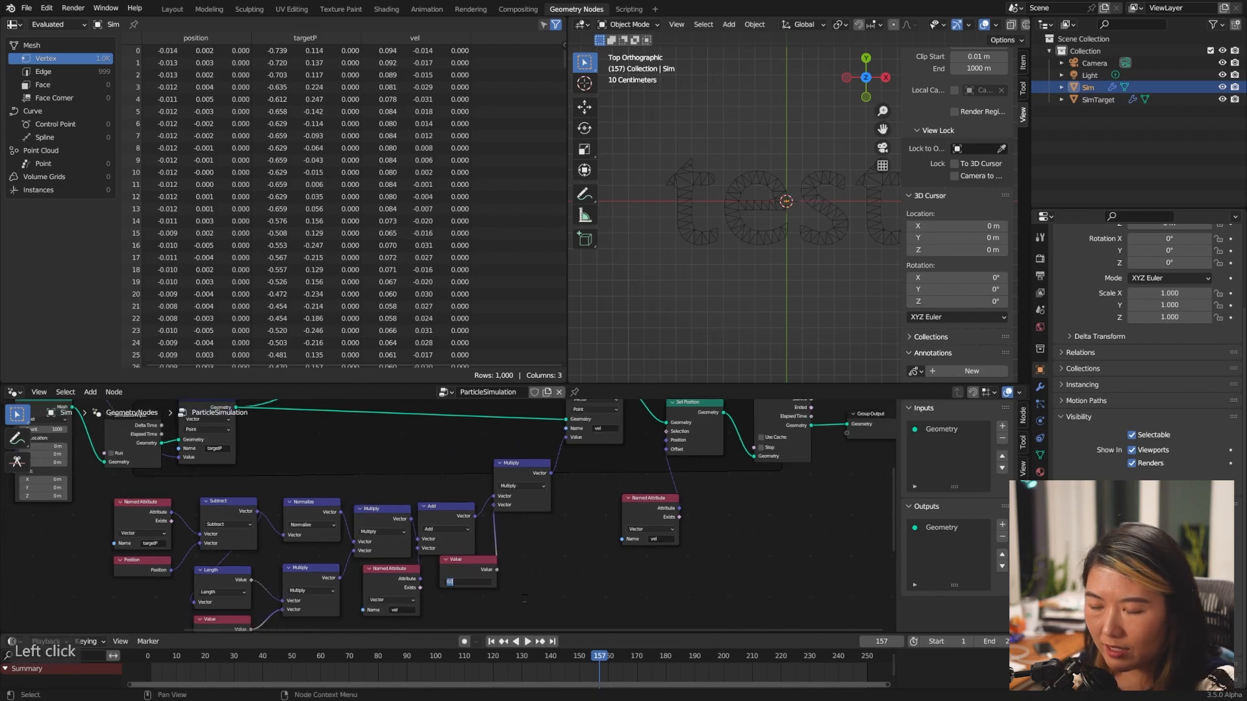
text(0.9)
key(Return)
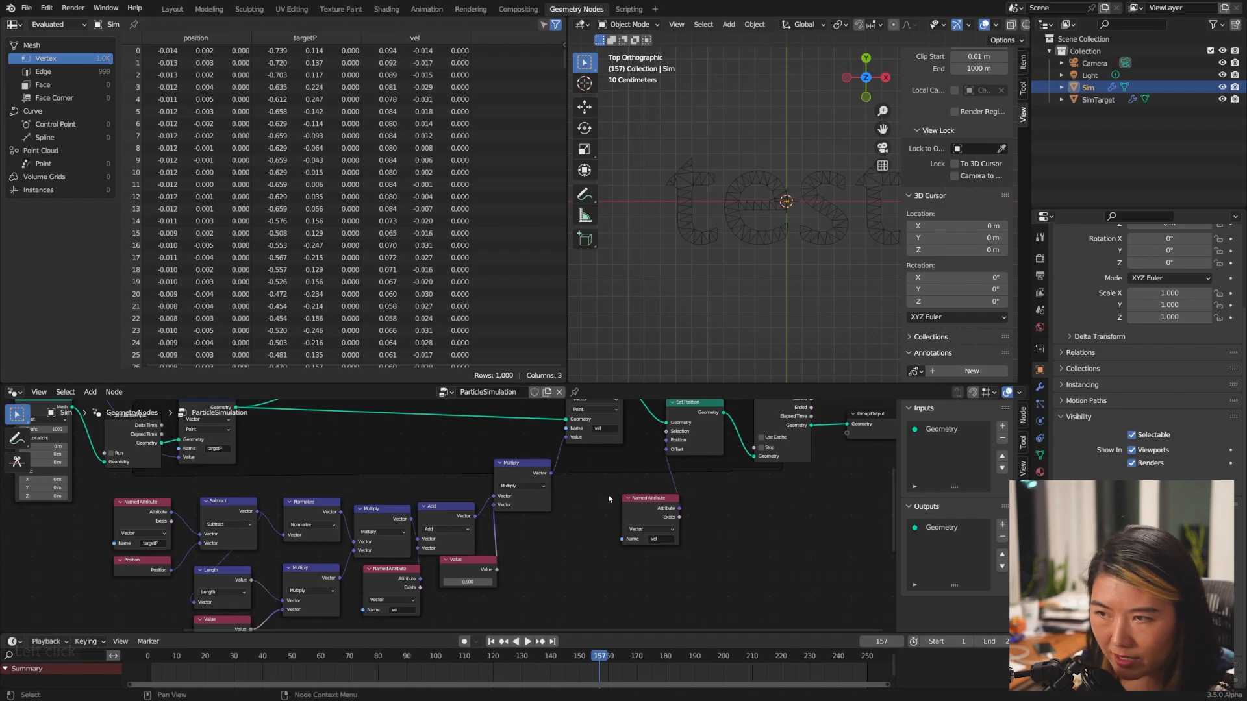
- Play the damped simulation from the first frame with the mesh deselected to see whether the points settle on the text
click(491, 641)
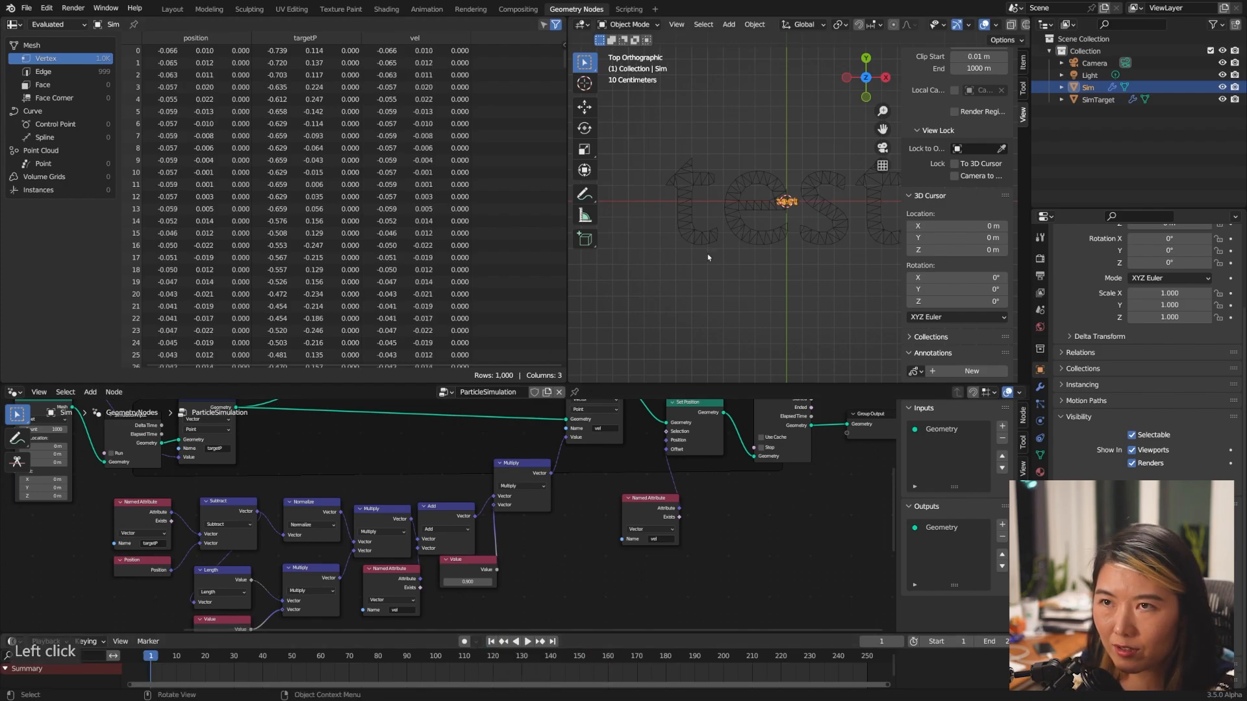
shift+middle_drag(776, 235, 731, 268)
key(space)
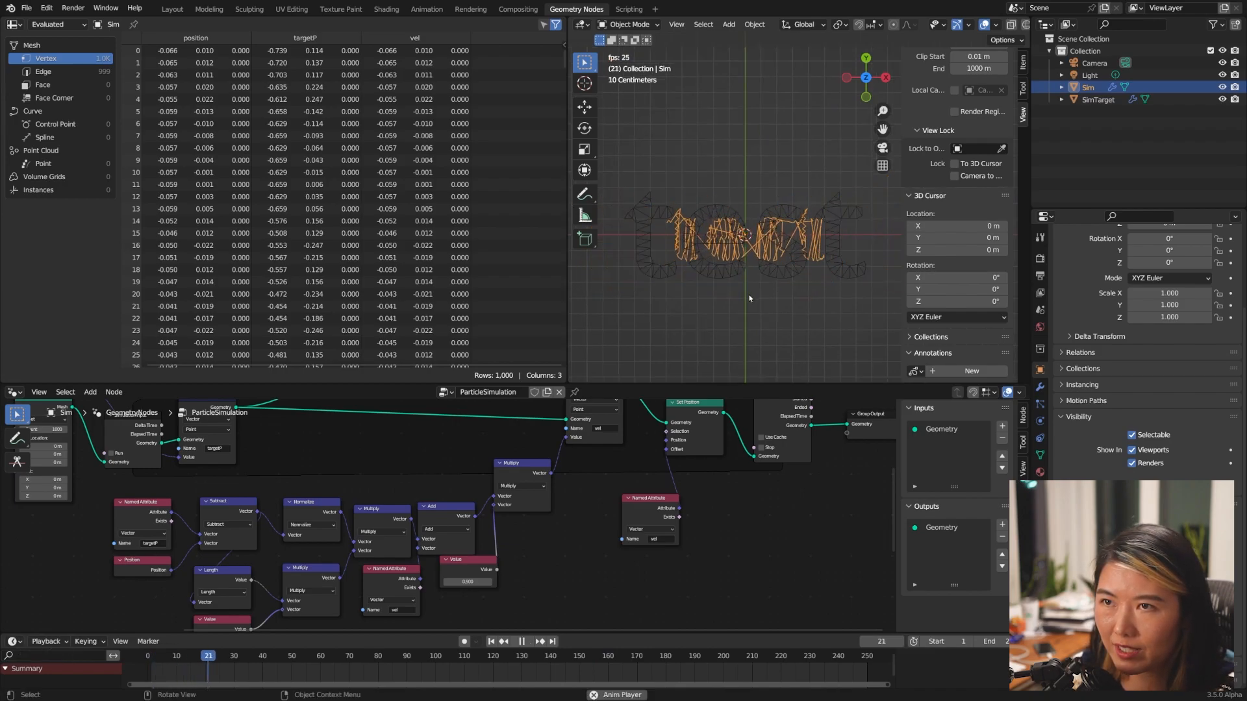
click(790, 339)
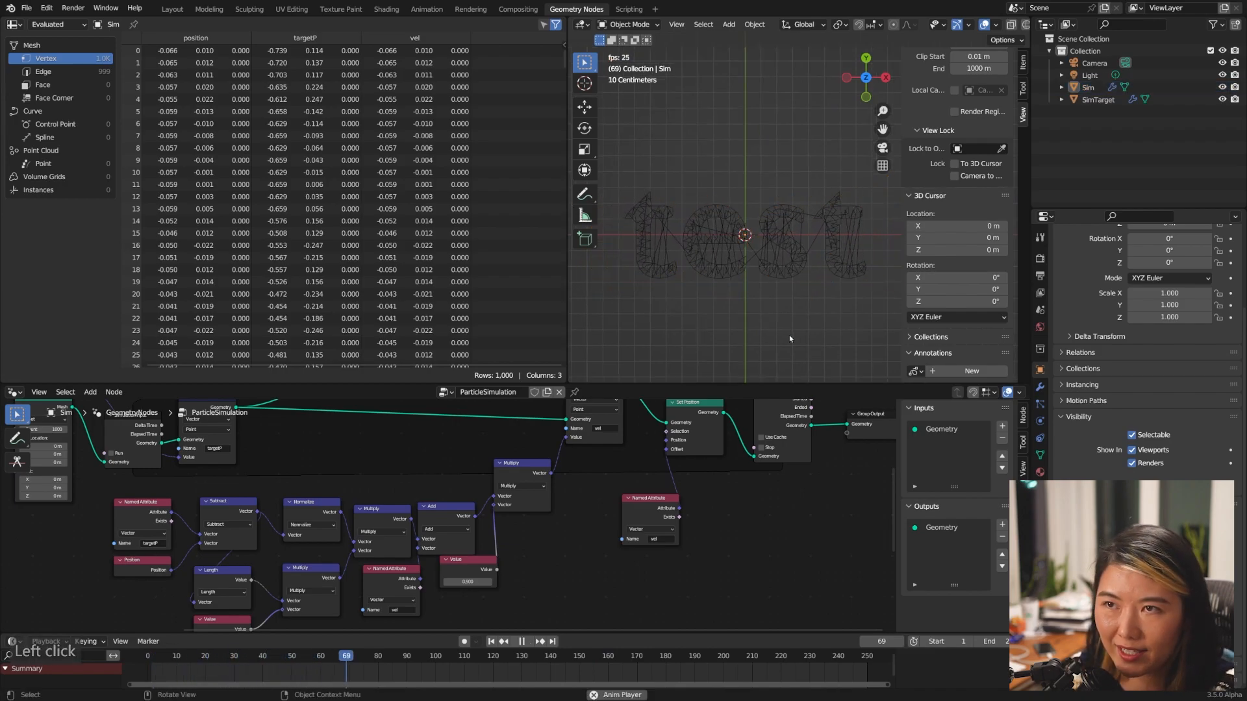
key(space)
- Narrow the spreadsheet to enlarge the viewport, and replay the simulation from frame 1 with the Sim object selected
drag(568, 292, 263, 292)
drag(458, 657, 151, 657)
key(space)
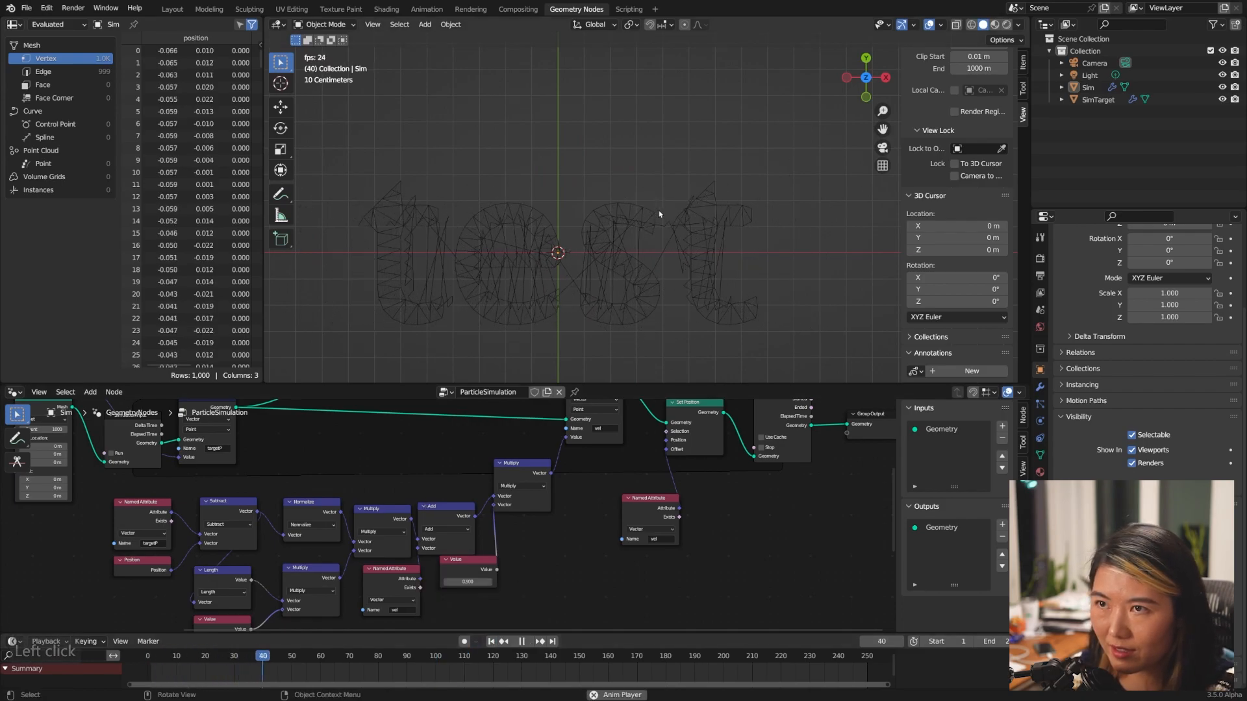
click(663, 221)
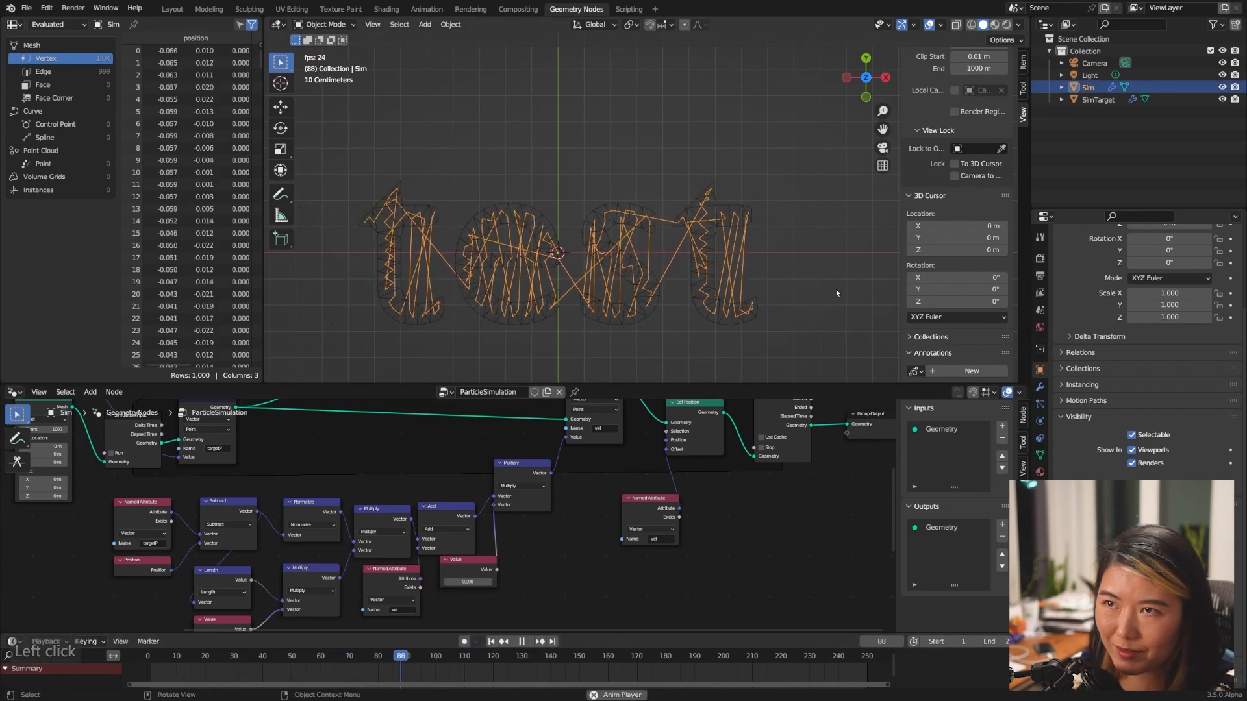
key(space)
- Set the damping Value node to 0.8 and replay the simulation from the first frame
click(479, 582)
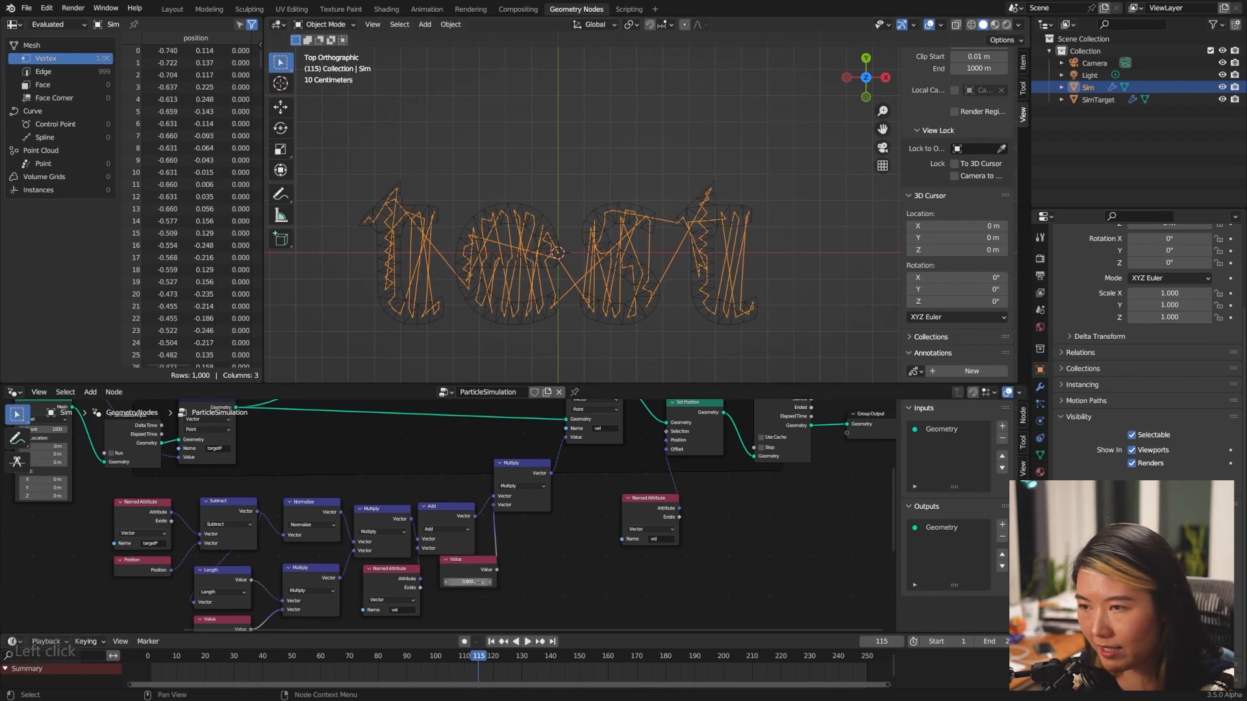
key(Return)
click(488, 642)
key(space)
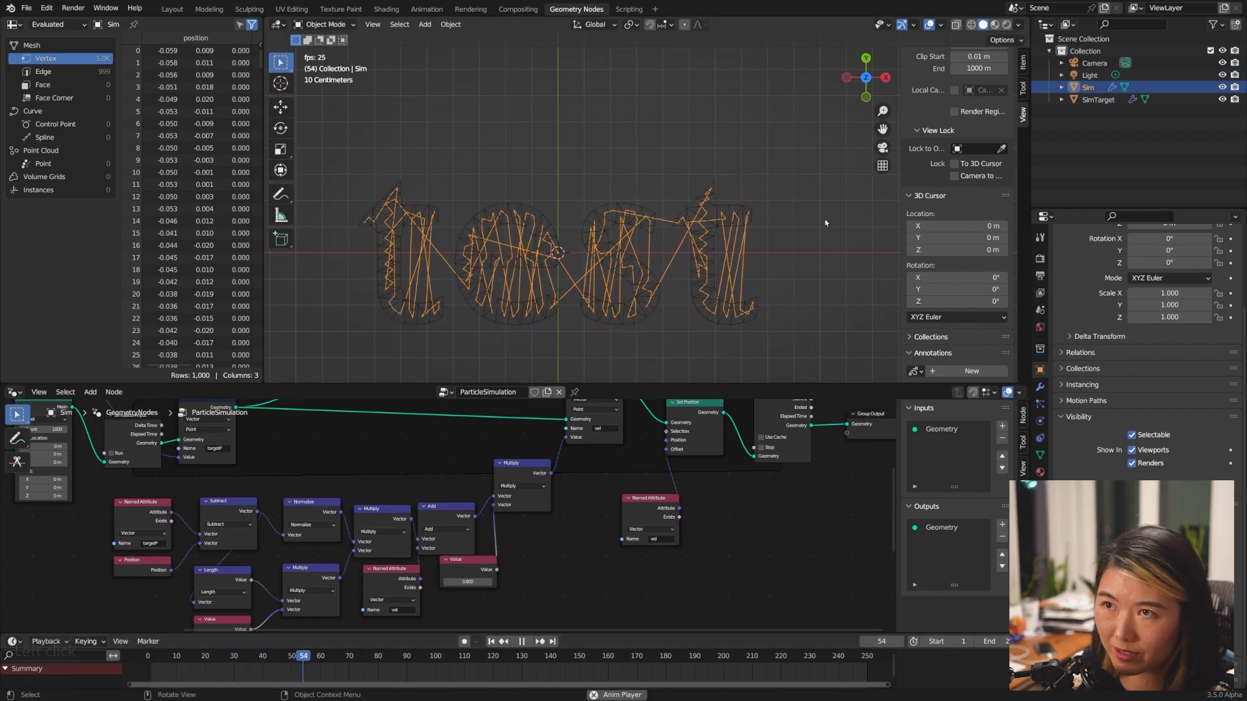
key(space)
- Set the scene's end frame to 5000 in the output frame range
middle_drag(535, 564, 646, 590)
scroll(437, 582, down, 1)
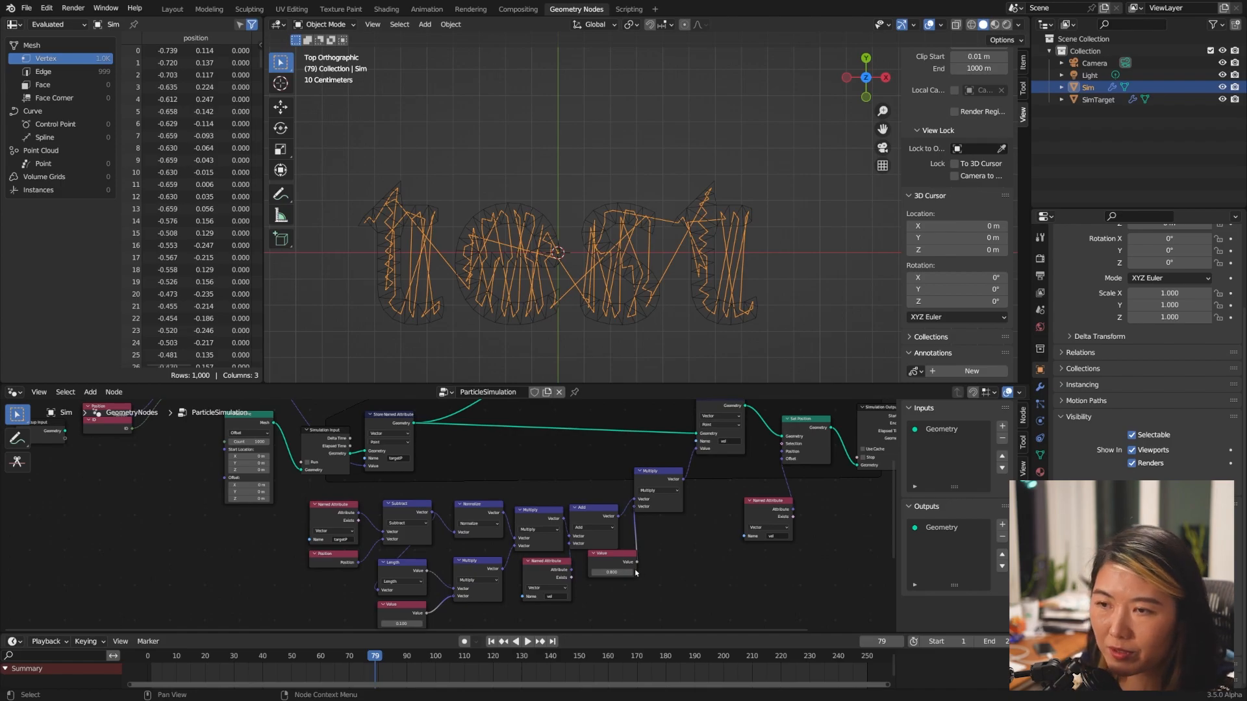
scroll(654, 587, up, 3)
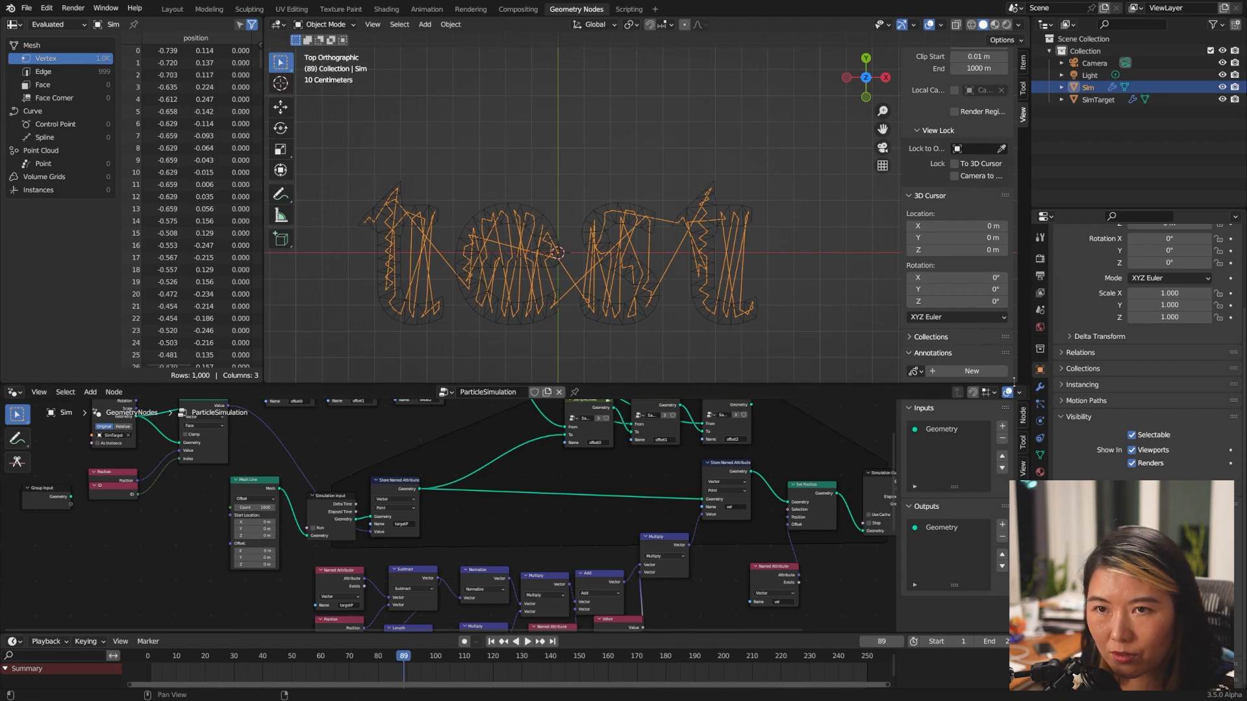
click(1041, 275)
click(1193, 416)
text(2)
text(5000)
key(Return)
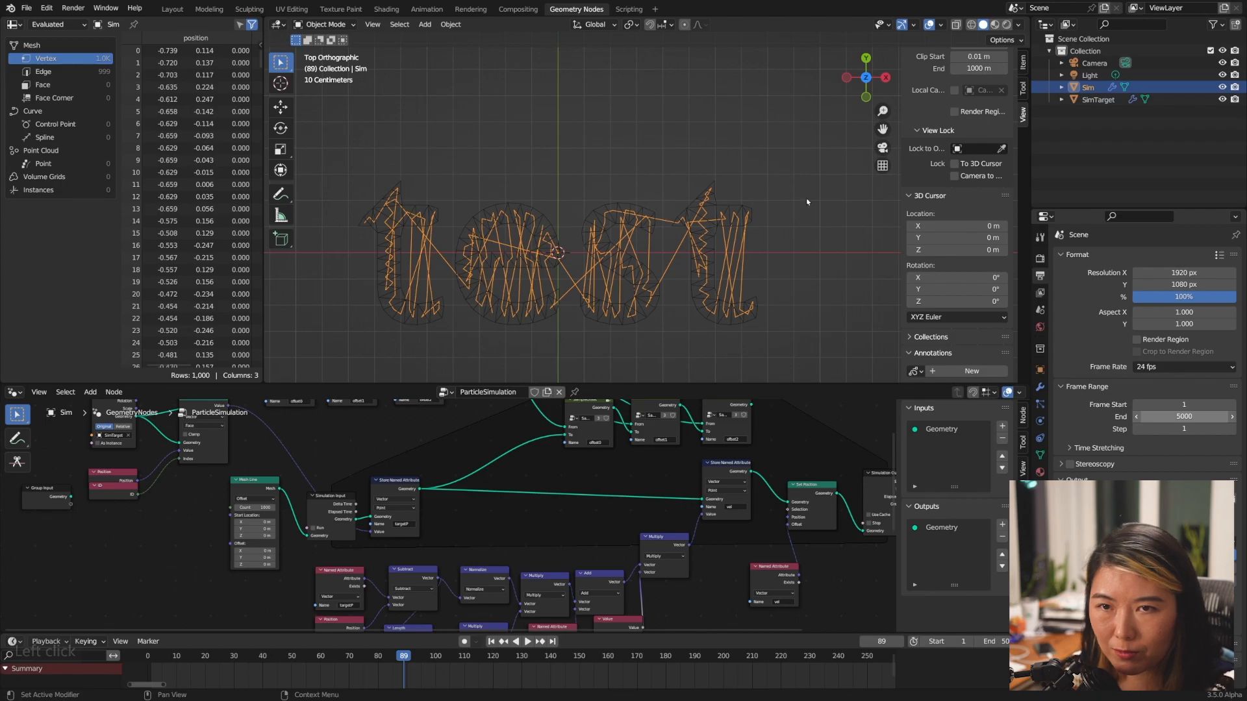
- Restart the simulation from frame 1 and play it briefly with the extended frame range
click(397, 481)
scroll(511, 477, up, 1)
key(shift+Left)
key(space)
key(space)
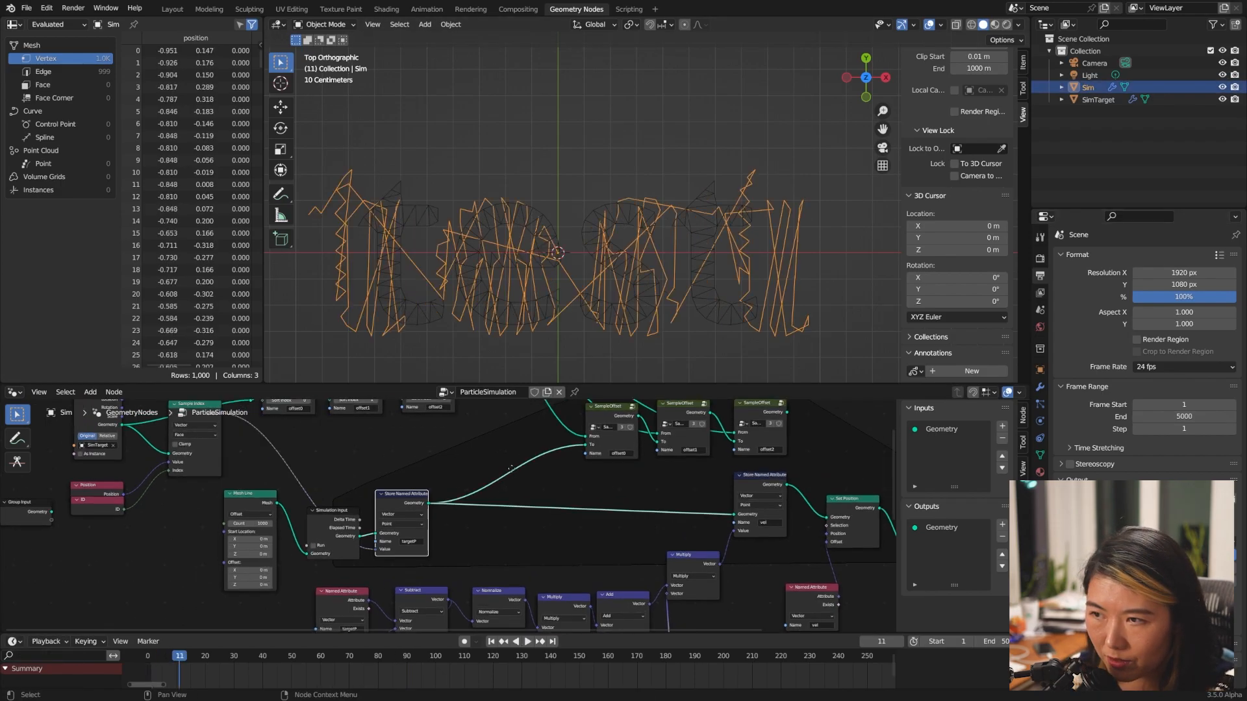
- Review the SampleOffset and ComputeOffset nodes, and play the simulation with the SimTarget text mesh selected
middle_drag(489, 507, 508, 543)
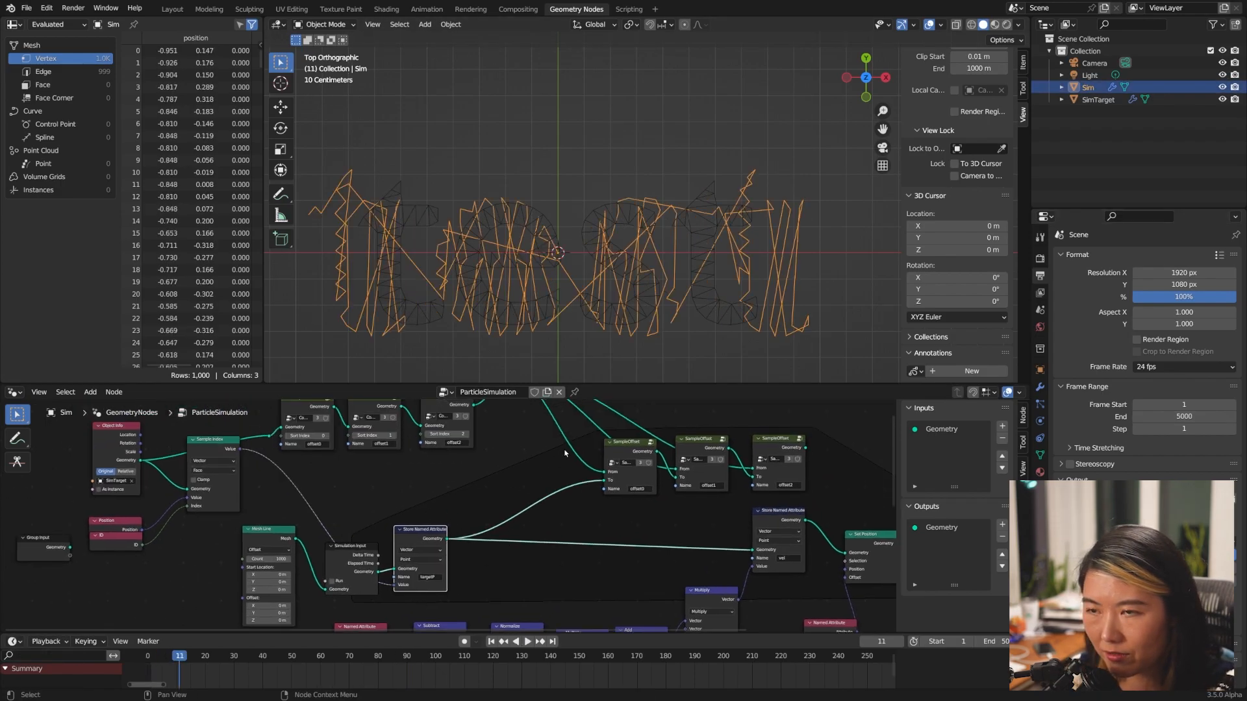
middle_drag(555, 462, 521, 495)
click(592, 489)
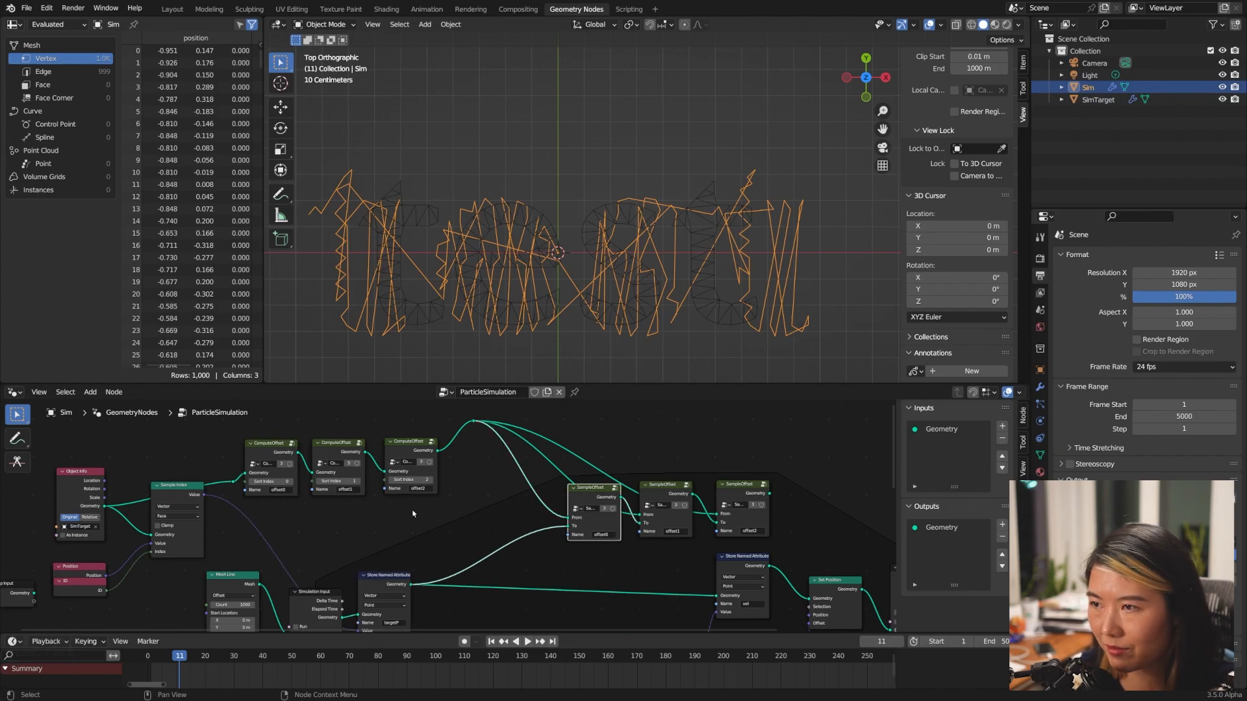
middle_drag(412, 514, 493, 473)
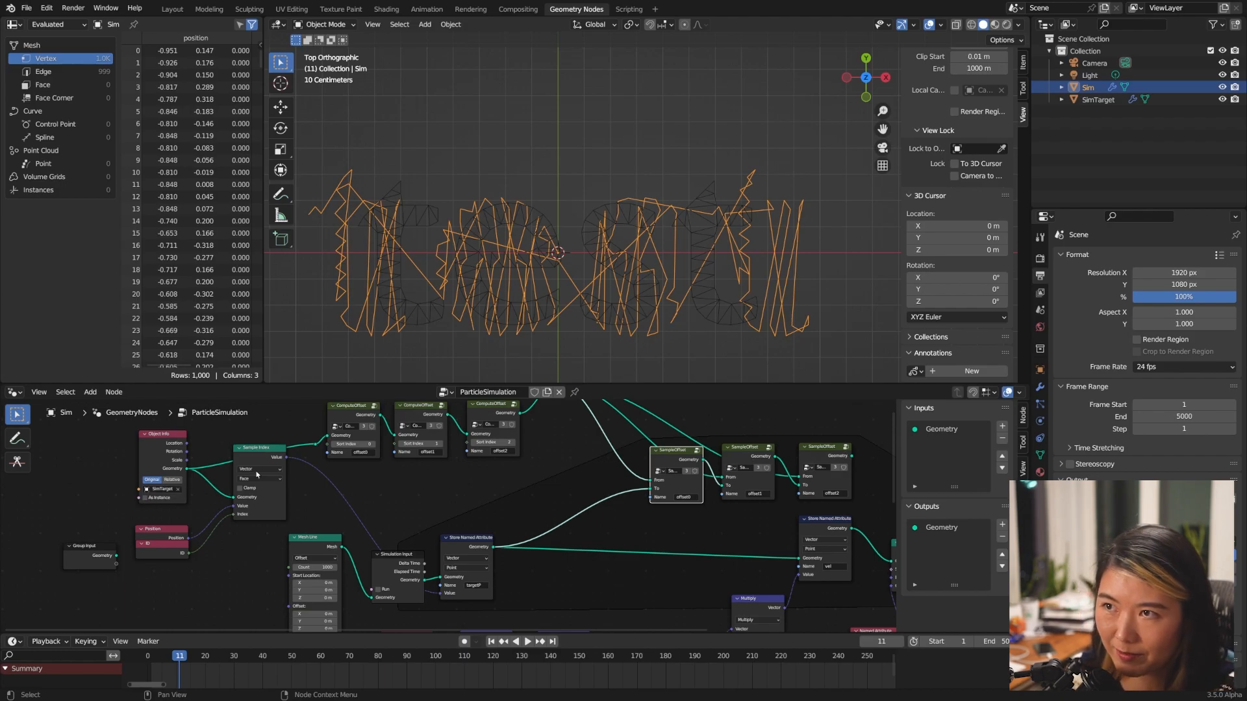
key(space)
click(504, 206)
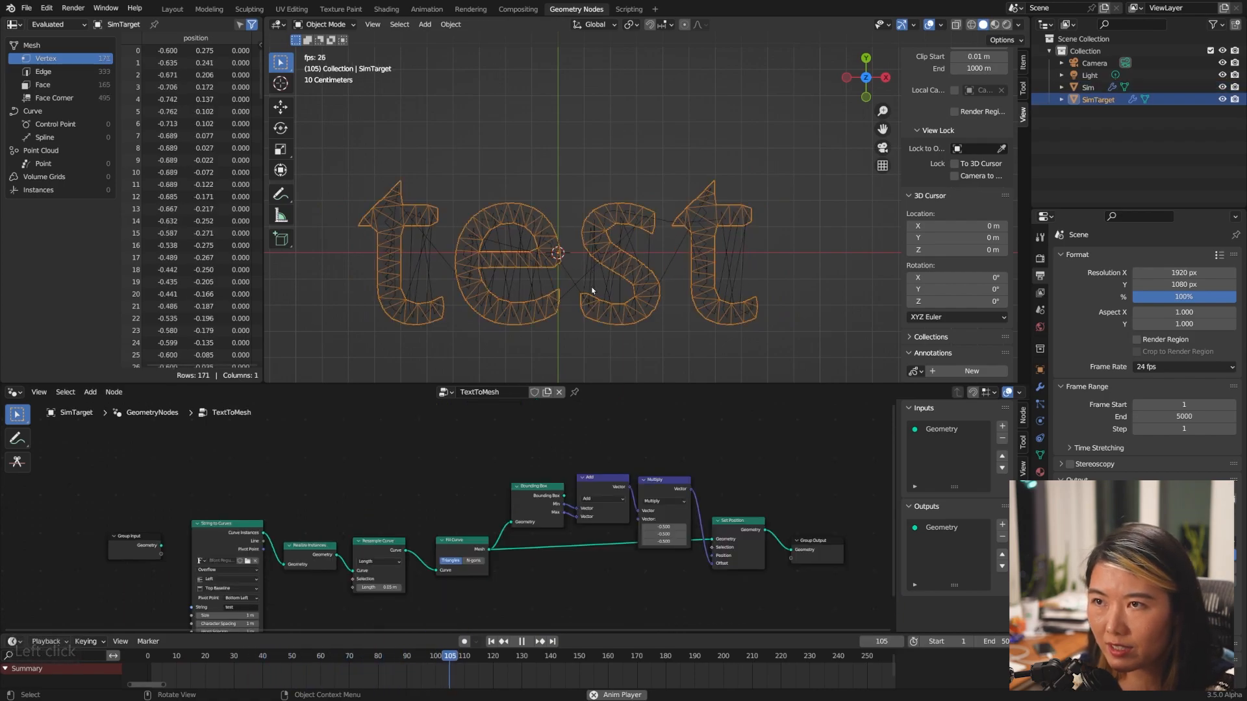
key(space)
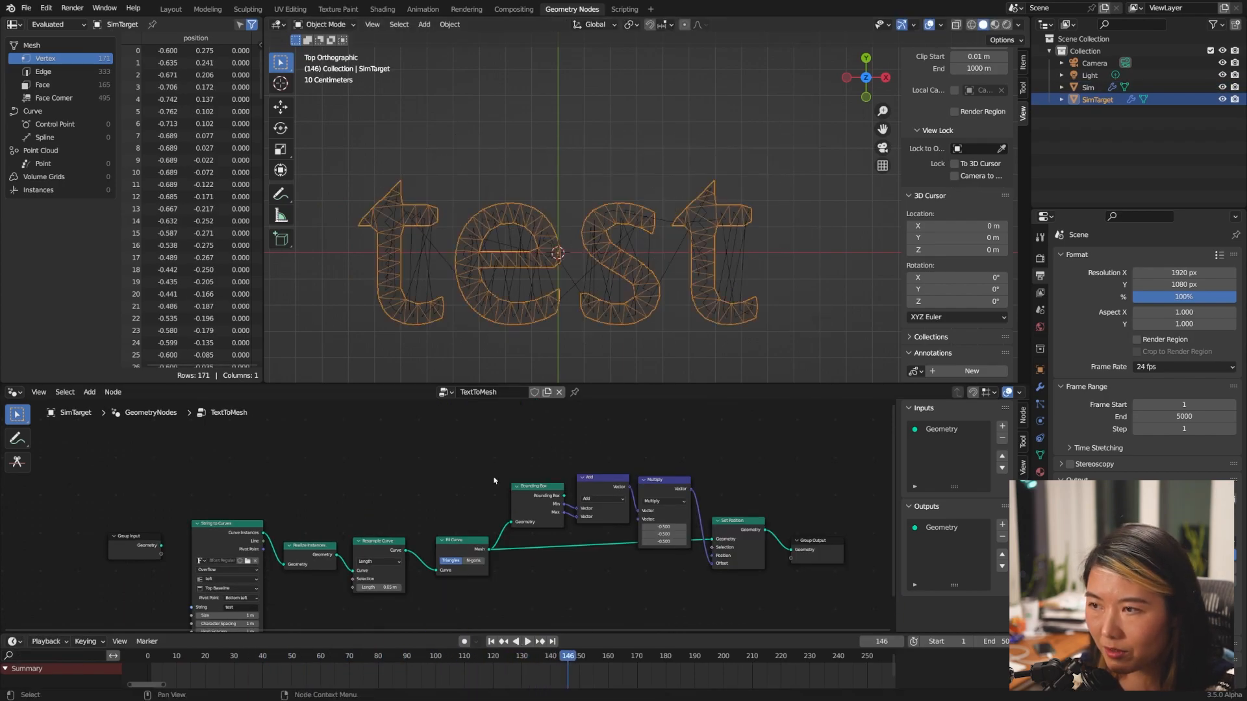
- Reselect the Sim object and set its SimTarget Object Info node's transform space to Relative
click(1088, 87)
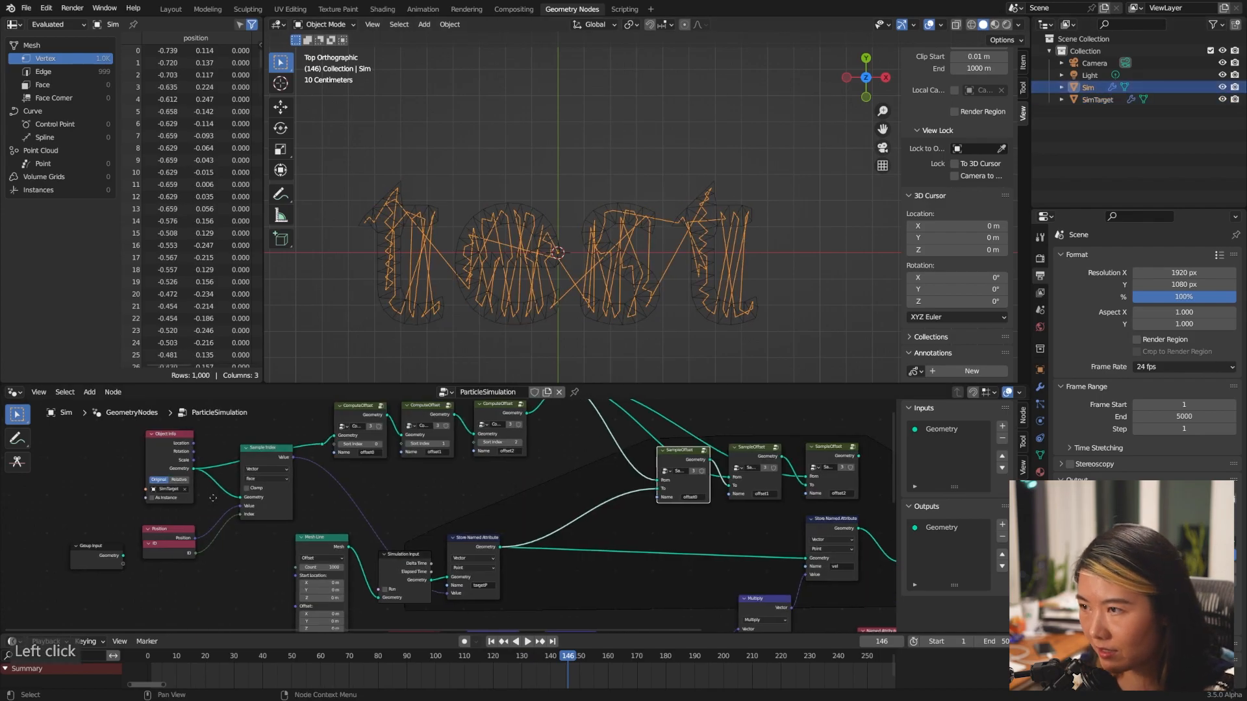
middle_drag(260, 525, 312, 534)
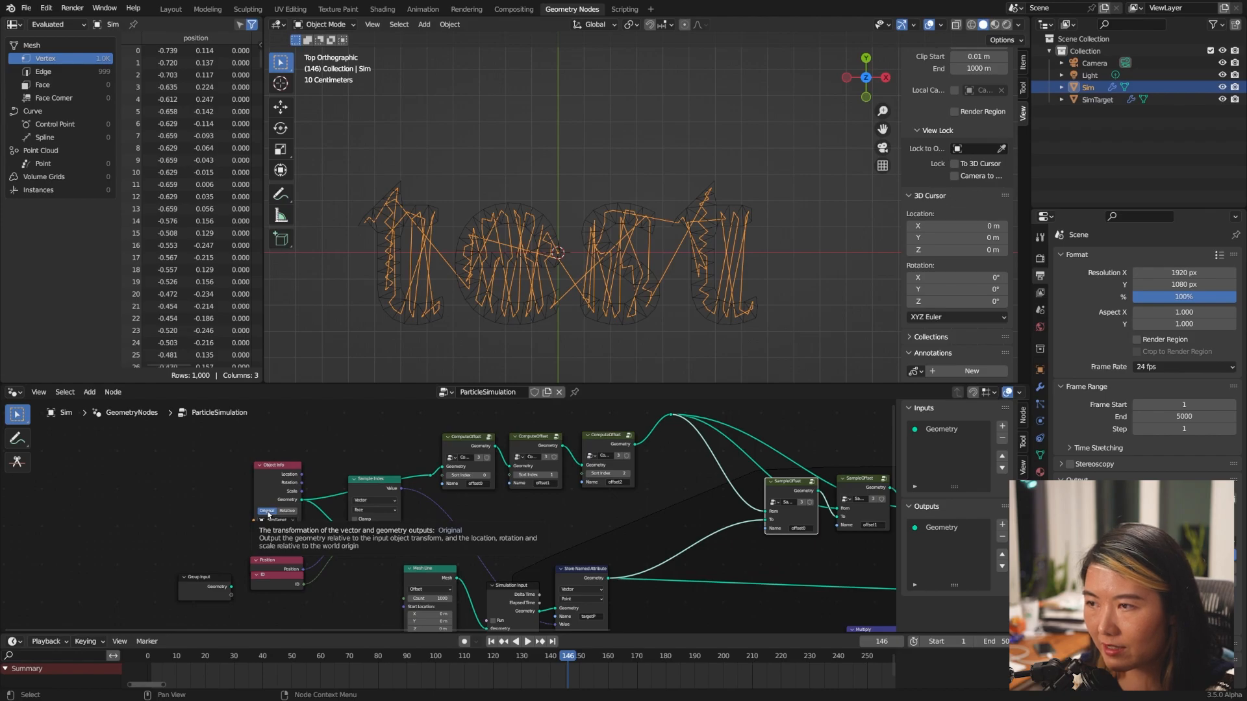
click(291, 512)
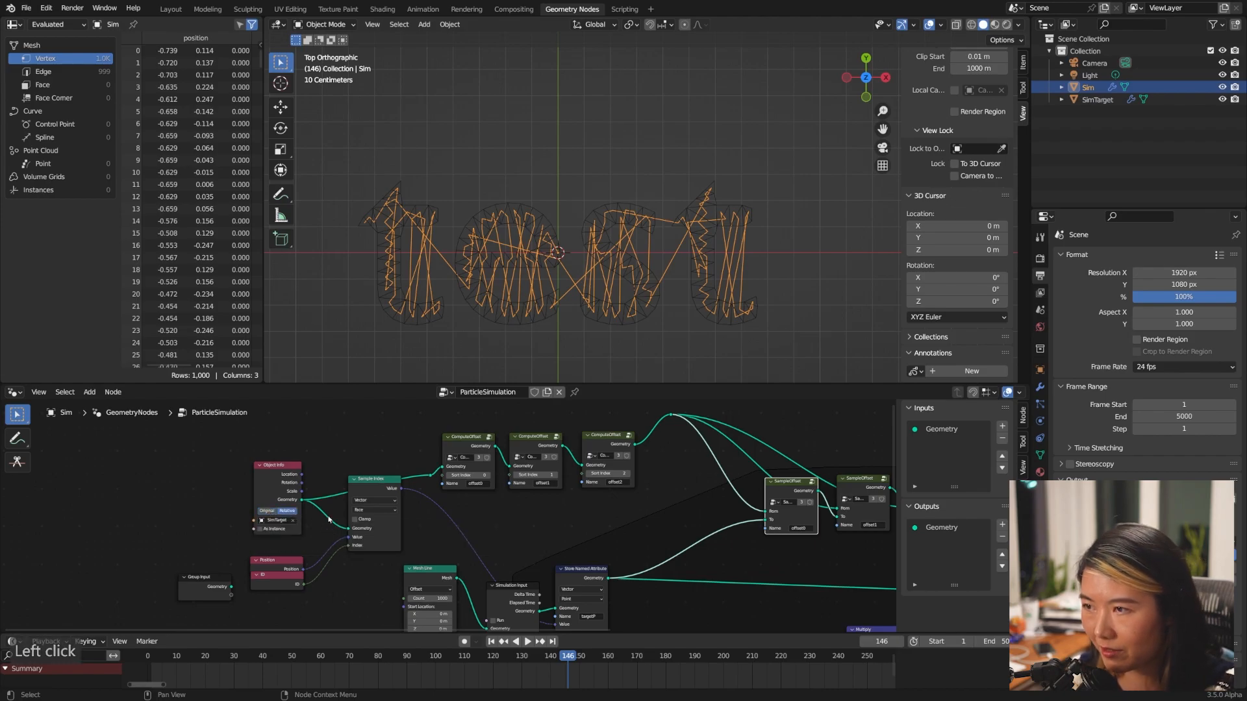
- Try moving and scaling the SimTarget text during playback to test whether the points follow, cancelling both transforms
key(space)
click(487, 216)
key(g)
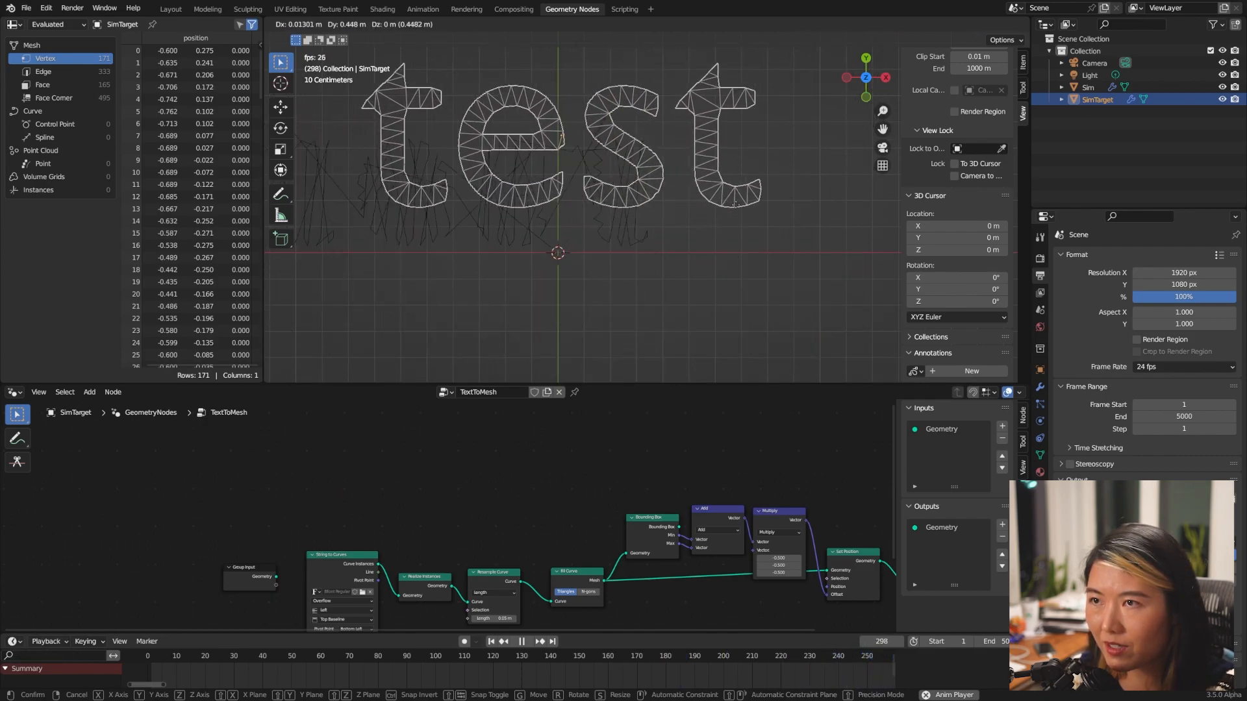
click(743, 377)
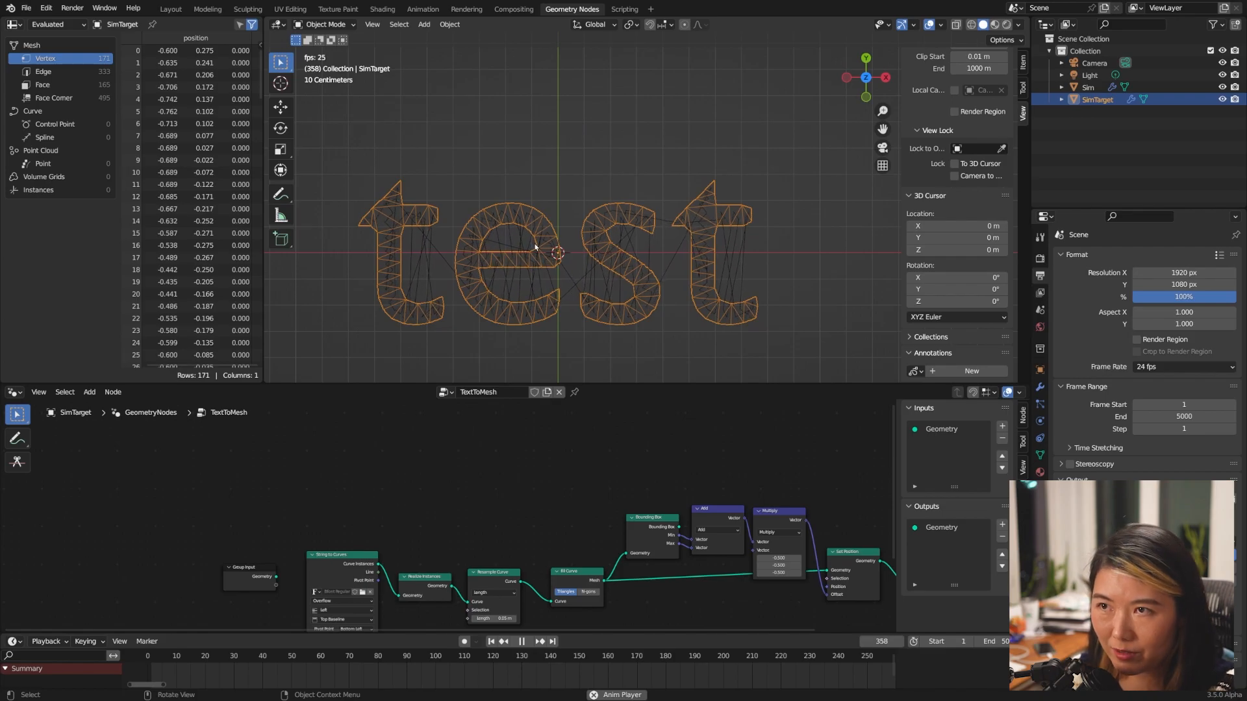
key(s)
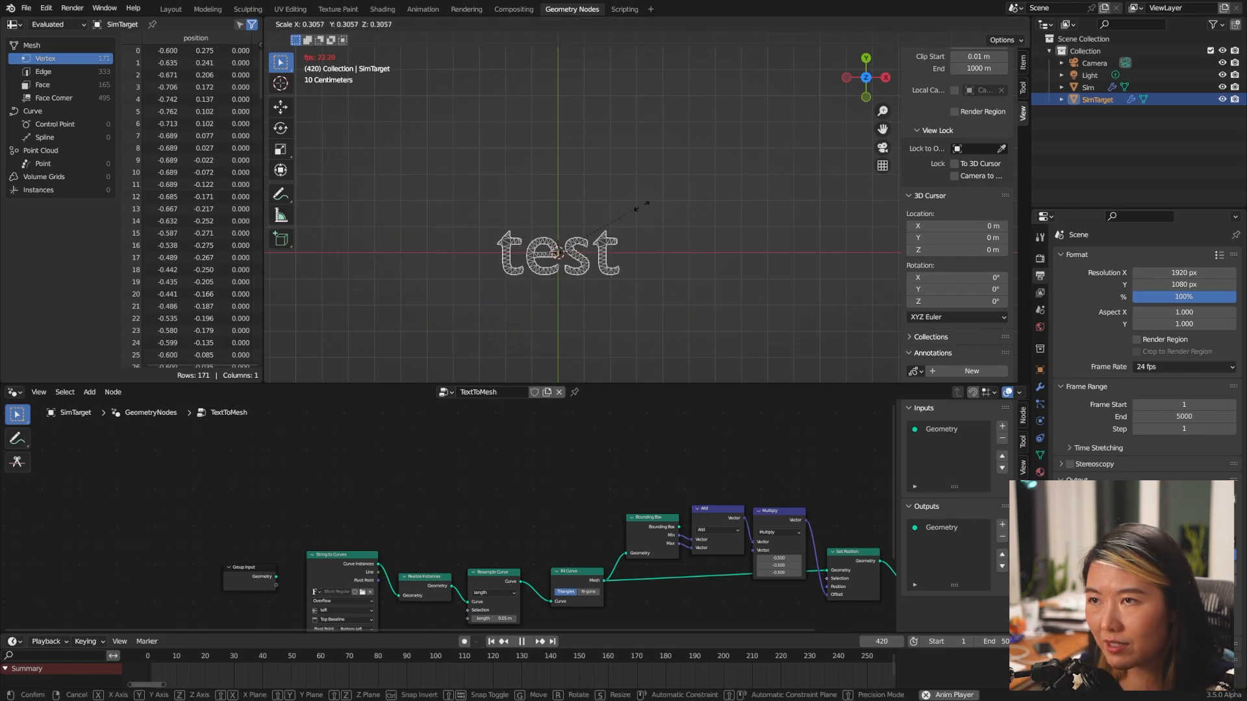
click(813, 151)
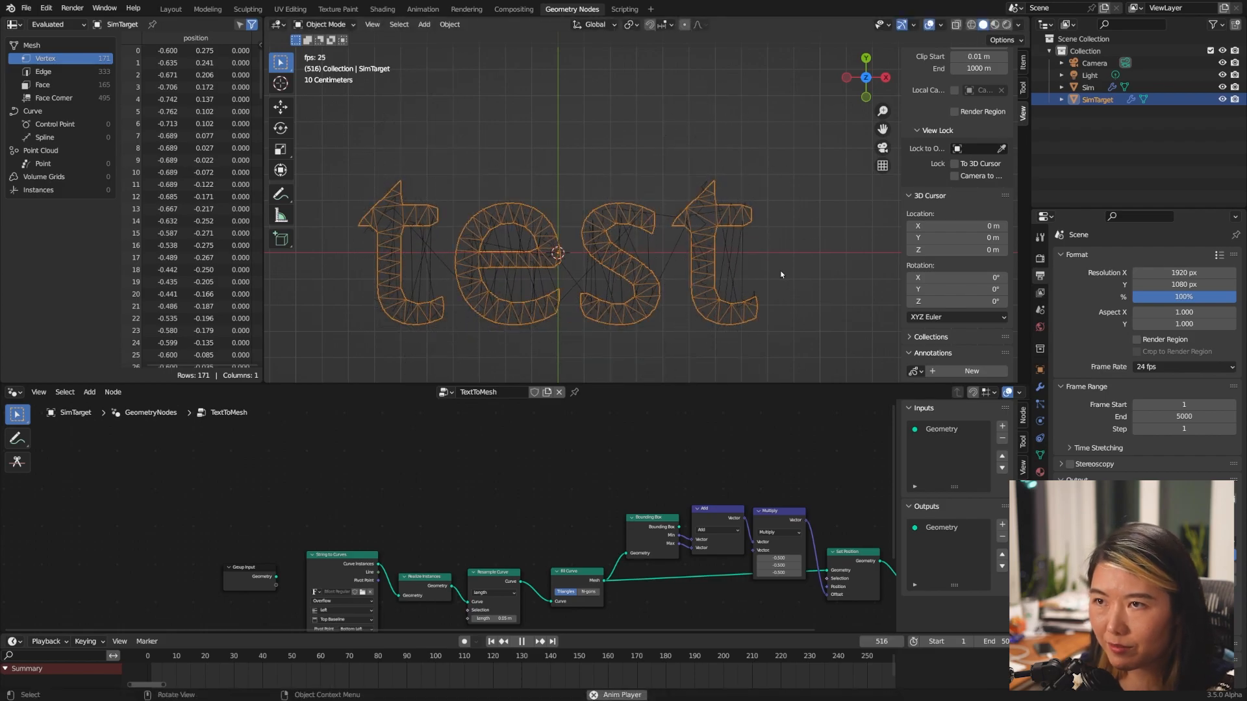
key(space)
- In the Sim node tree, move the instancing and SetOffset node chain next to the Simulation Output and shift the Group Output aside
click(1092, 89)
click(685, 518)
middle_drag(685, 518, 321, 476)
scroll(641, 555, down, 1)
scroll(641, 555, down, 1)
middle_drag(709, 578, 748, 523)
click(739, 539)
middle_drag(672, 511, 589, 460)
scroll(595, 485, down, 4)
drag(296, 564, 747, 632)
drag(453, 575, 731, 440)
middle_drag(675, 427, 501, 531)
scroll(480, 515, up, 5)
drag(438, 516, 698, 487)
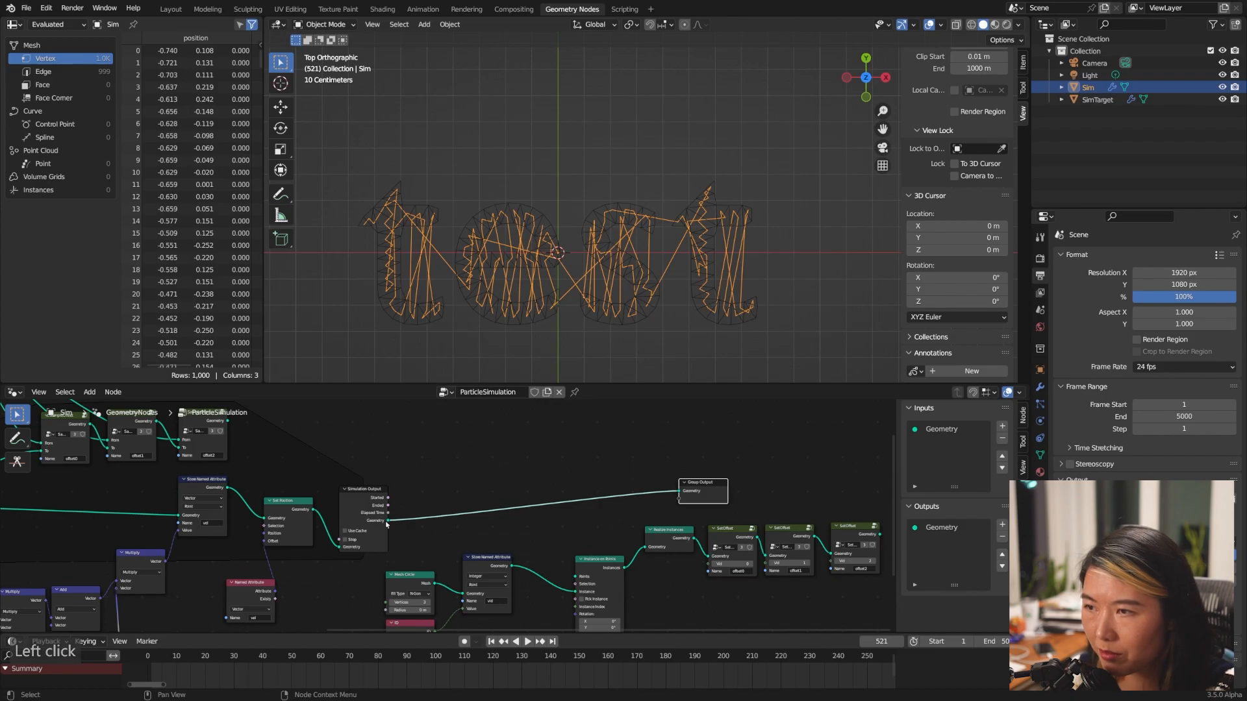
- Connect the Simulation Output's Geometry to the Instance on Points node's Points input and tighten the spacing of the downstream nodes
drag(388, 521, 575, 578)
middle_drag(615, 515, 270, 508)
drag(253, 563, 204, 536)
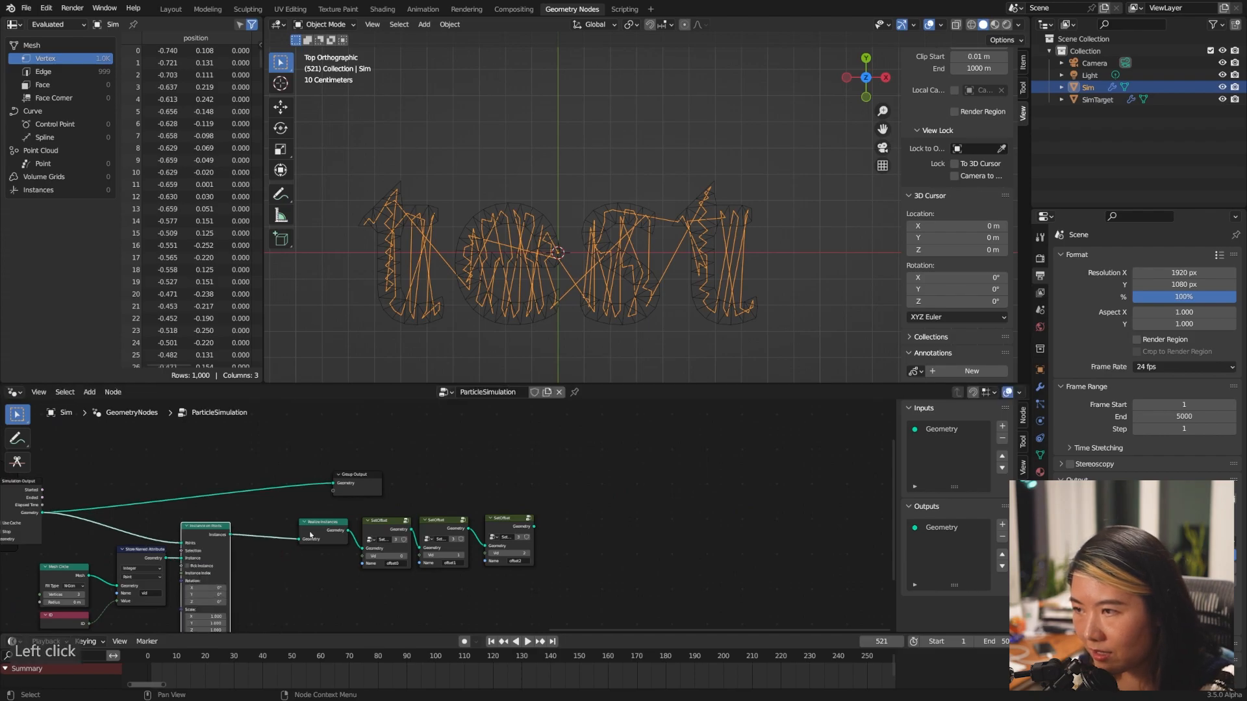
drag(357, 484, 637, 513)
drag(281, 568, 522, 532)
drag(525, 534, 465, 552)
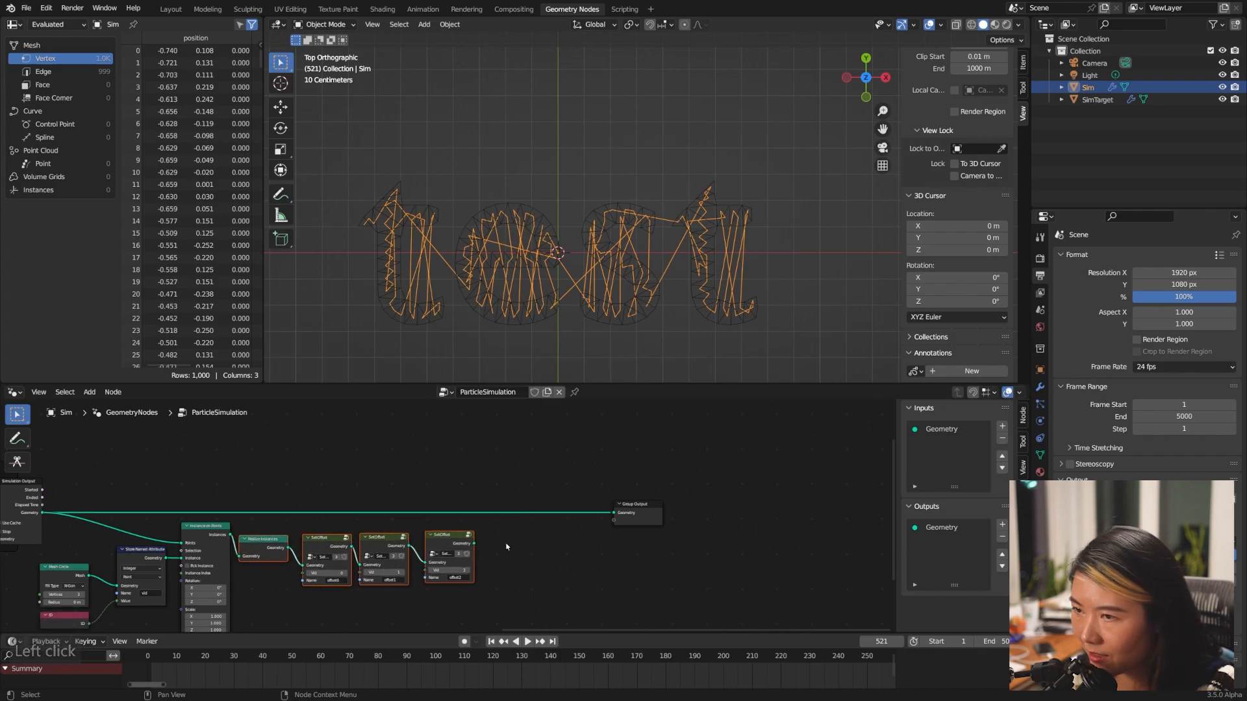
- Connect the last SetOffset node's Geometry to the Group Output and play the simulation from the first frame
click(474, 544)
click(472, 546)
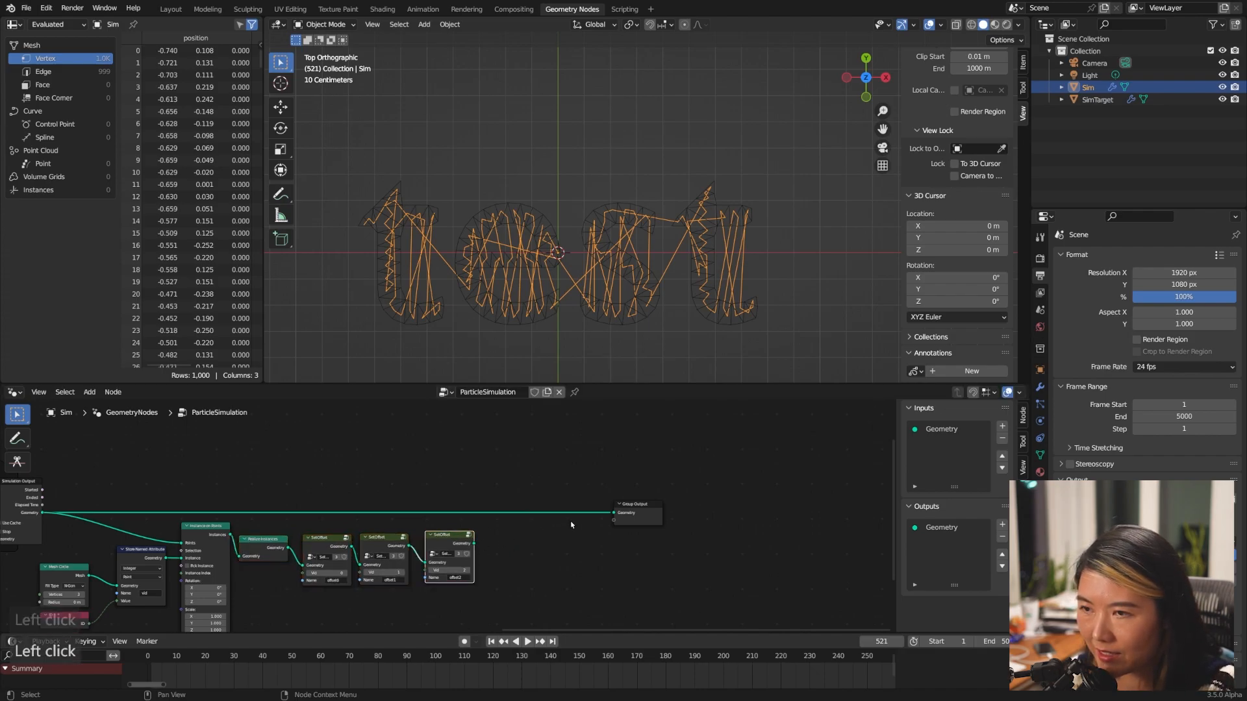
drag(608, 517, 523, 506)
middle_drag(308, 485, 715, 462)
click(491, 643)
key(space)
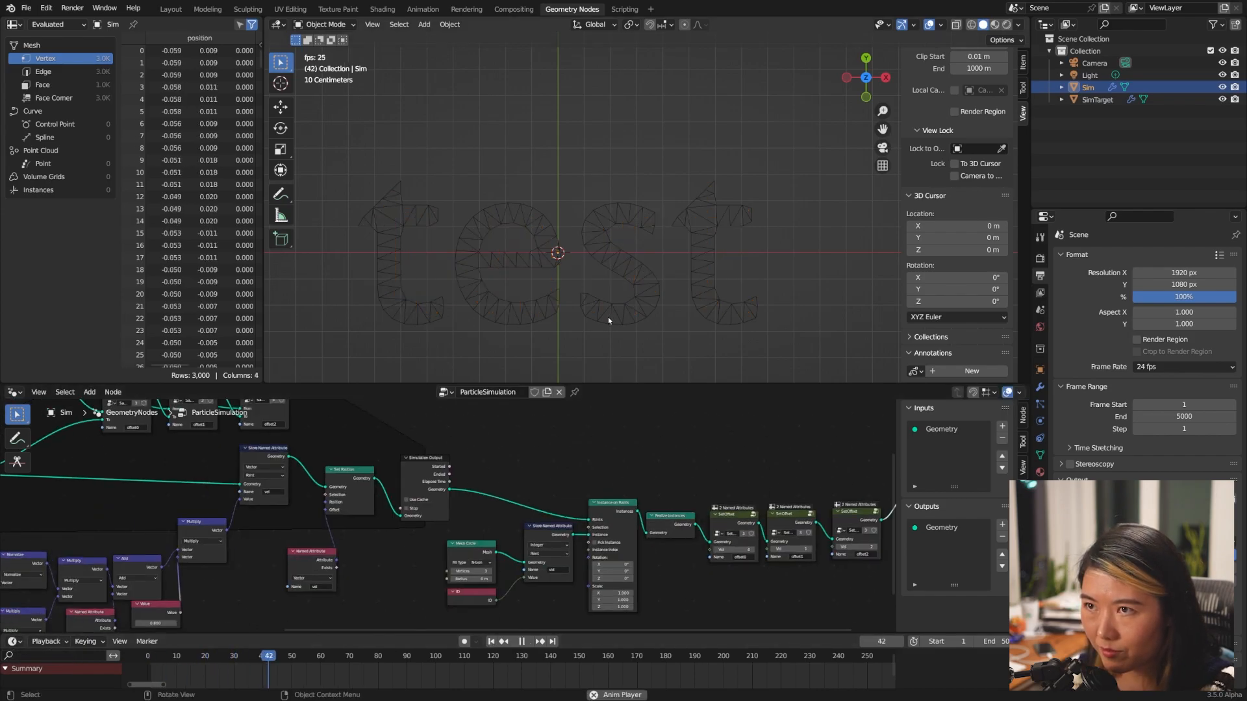
key(space)
- Try a Mesh Circle radius of 0.1 and replay the simulation from the first frame
middle_drag(438, 484, 279, 455)
alt+shift+click(268, 451)
alt+shift+click(431, 476)
drag(430, 475, 417, 473)
double_click(312, 549)
text(0.1)
click(491, 642)
key(space)
key(space)
- Connect the offset2 SampleOffset node's Geometry output to the vel Store Named Attribute node's Geometry input
scroll(770, 493, up, 1)
drag(713, 490, 745, 460)
middle_drag(503, 454, 445, 531)
key(space)
key(space)
drag(455, 524, 685, 437)
click(751, 448)
middle_drag(732, 433, 715, 458)
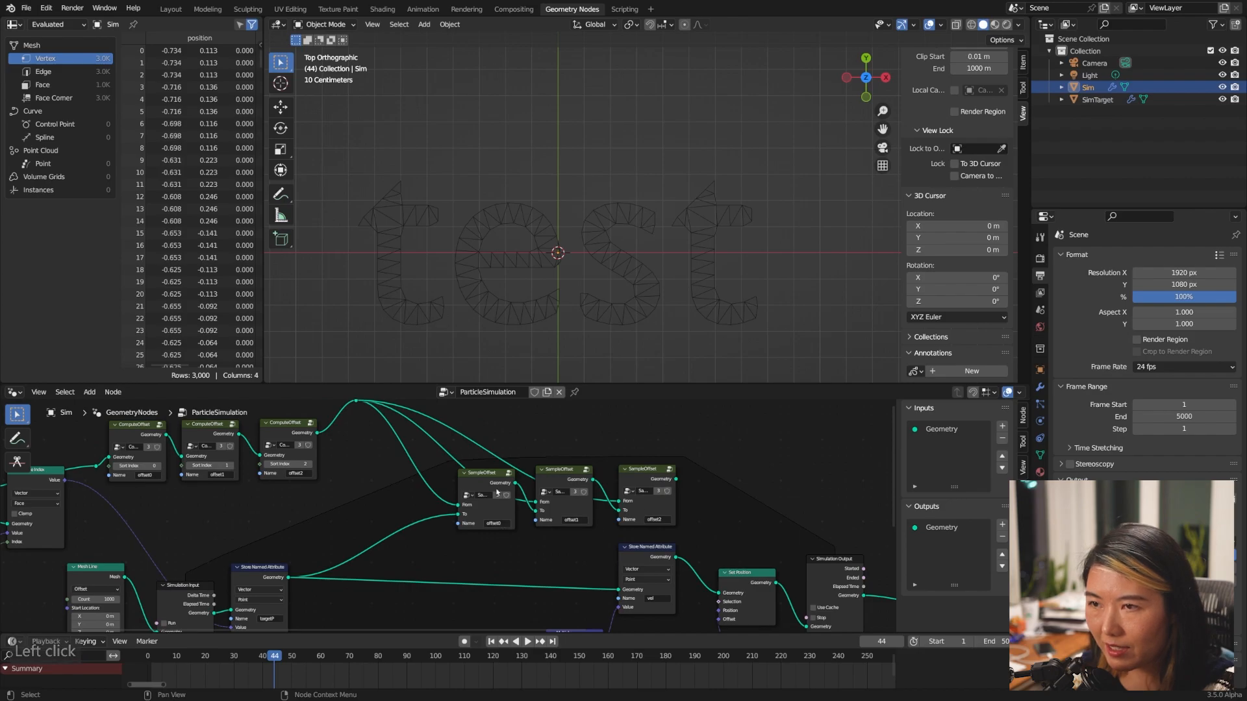
middle_drag(708, 478, 714, 462)
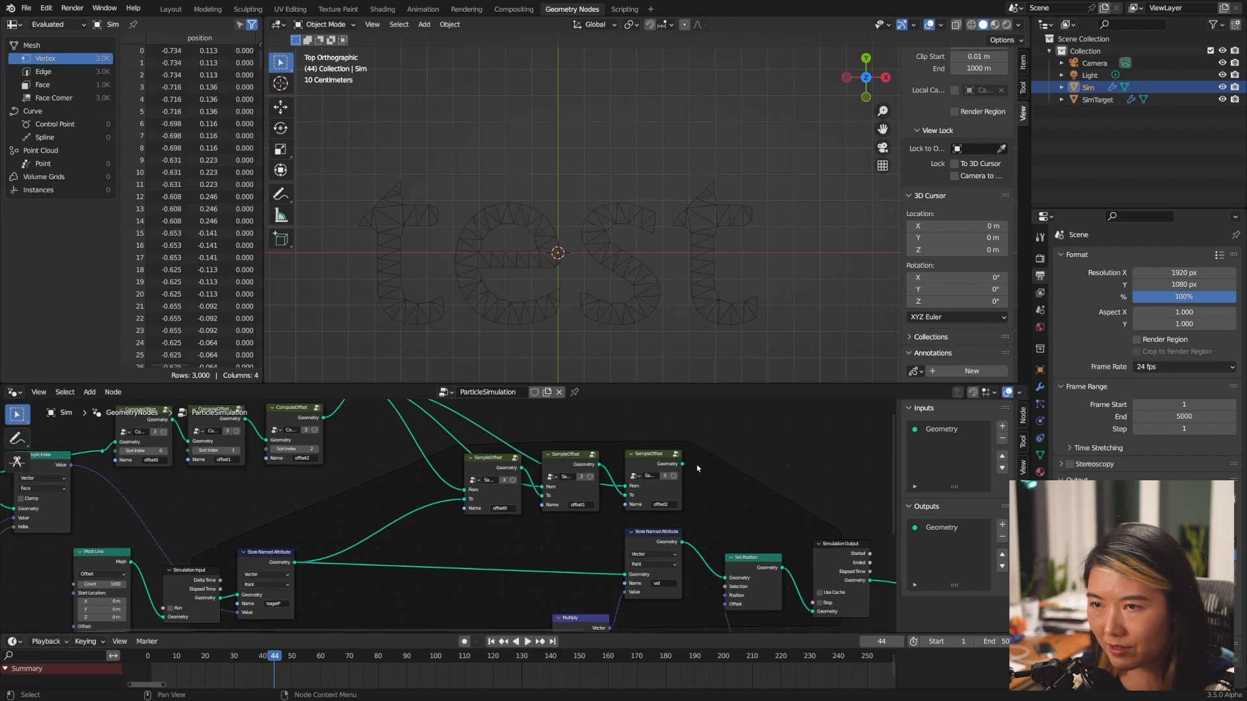
drag(683, 464, 625, 574)
- Move the three SampleOffset nodes in line between the targetP and vel Store Named Attribute nodes
drag(462, 532, 652, 447)
click(459, 587)
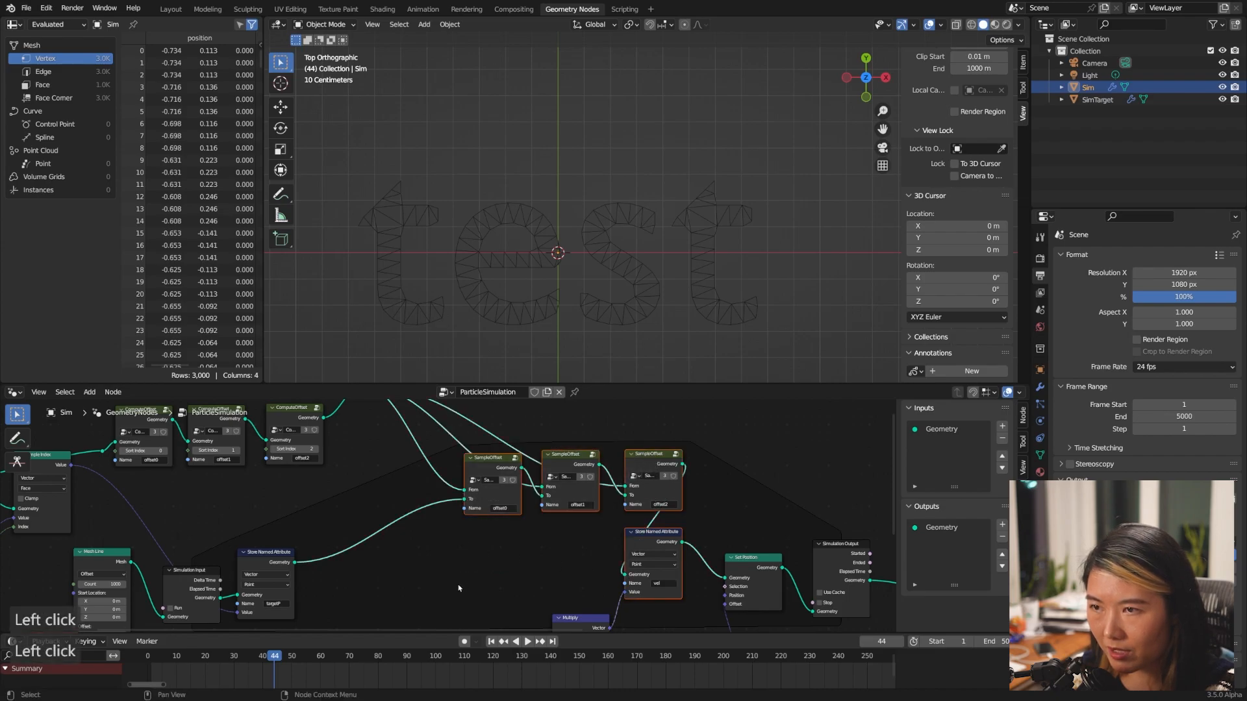
drag(475, 443, 639, 480)
drag(580, 511, 580, 513)
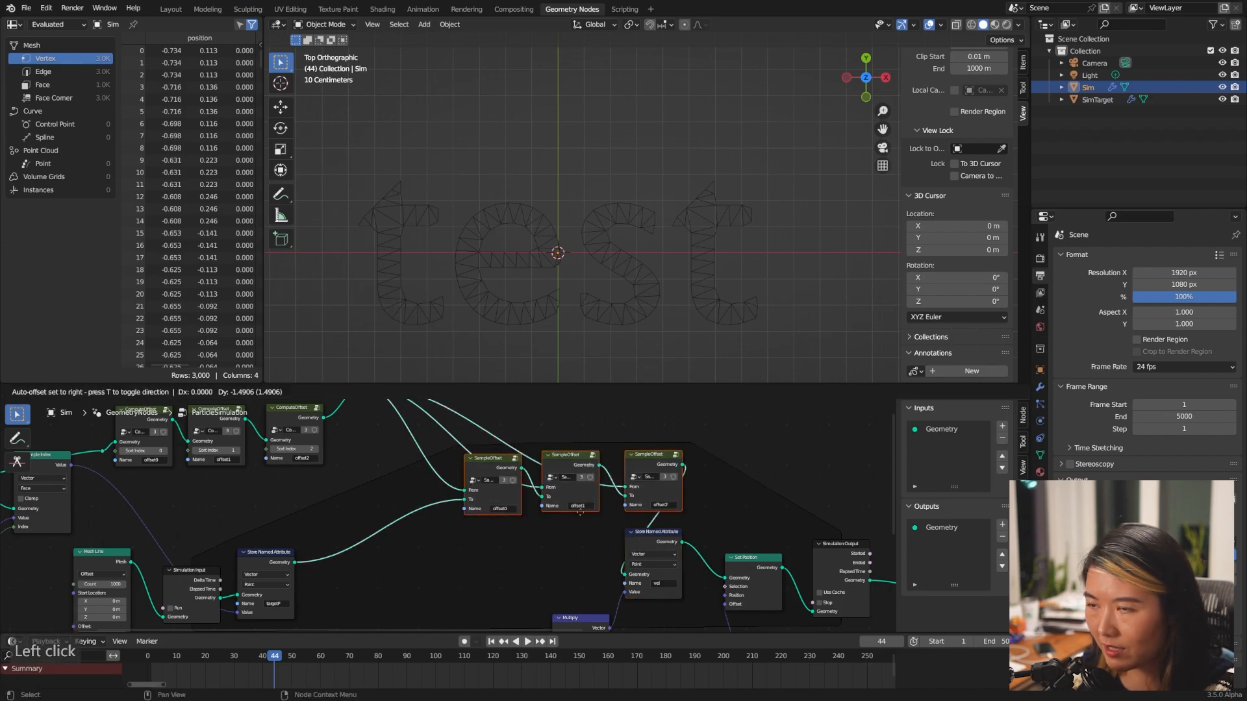
drag(537, 563, 429, 614)
click(562, 526)
middle_drag(557, 522, 528, 465)
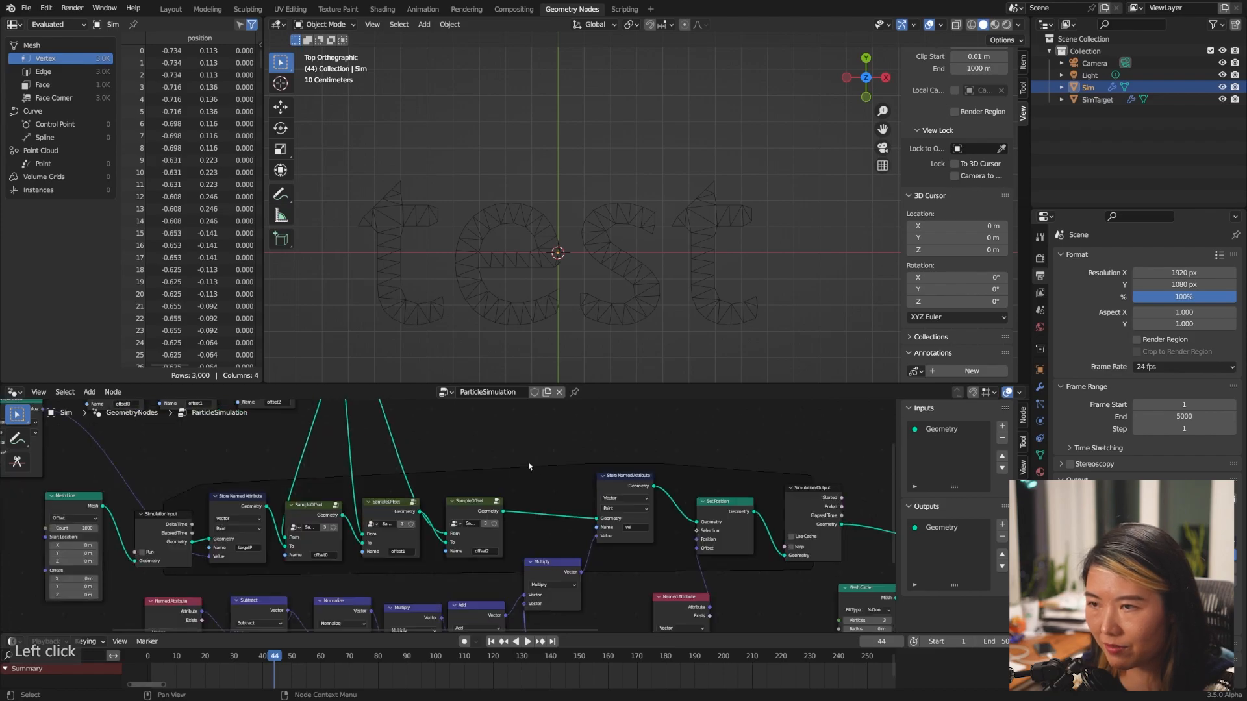
- Deselect the Sim object and play the simulation from frame 1 to check whether the triangles rebuild the text
click(491, 641)
click(800, 272)
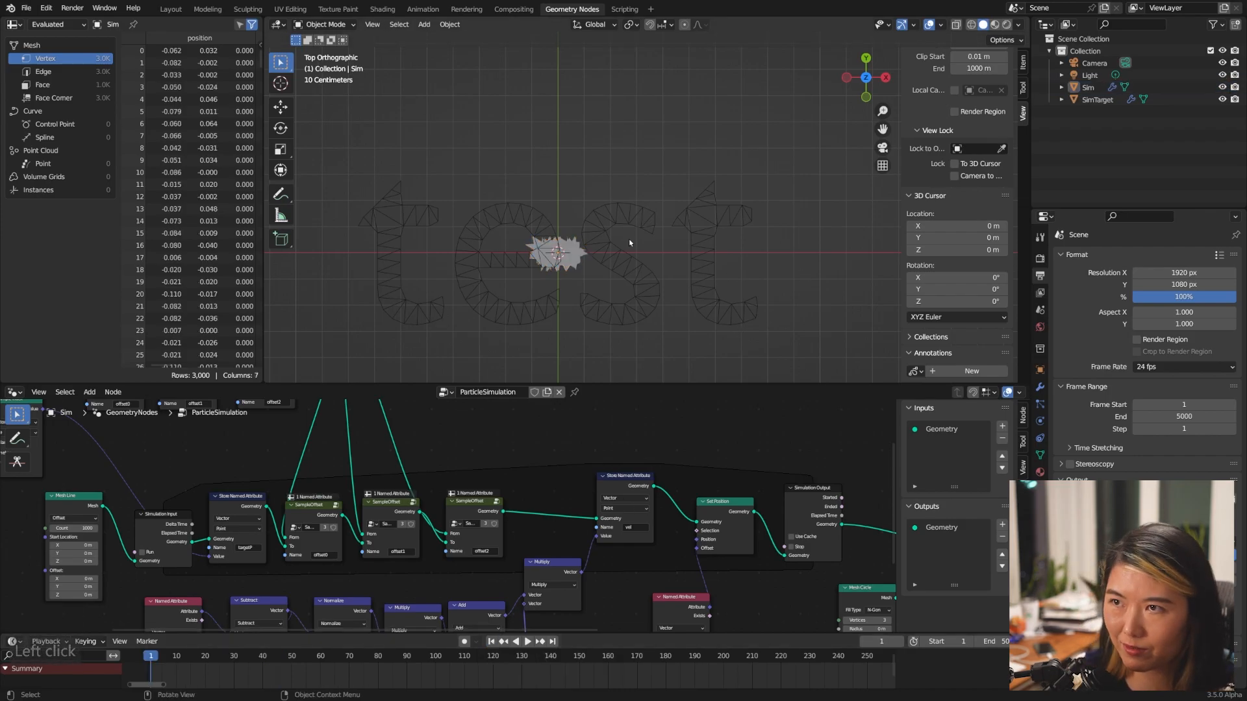
key(space)
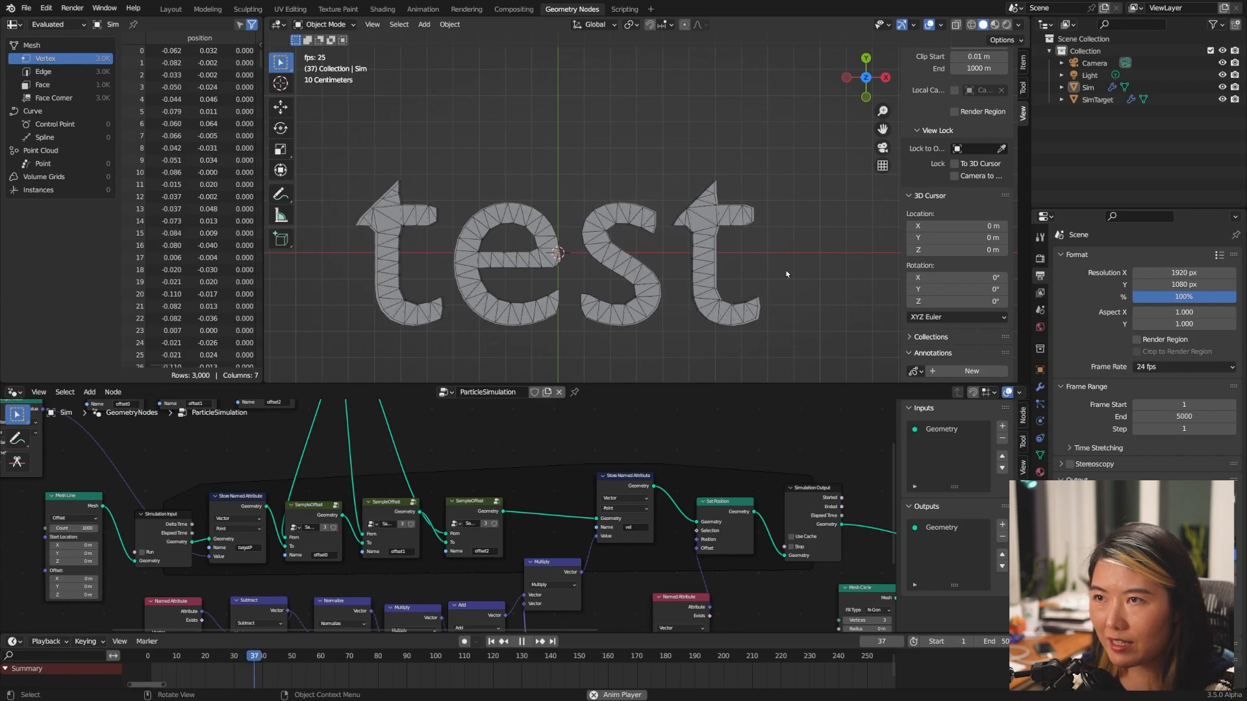
click(795, 278)
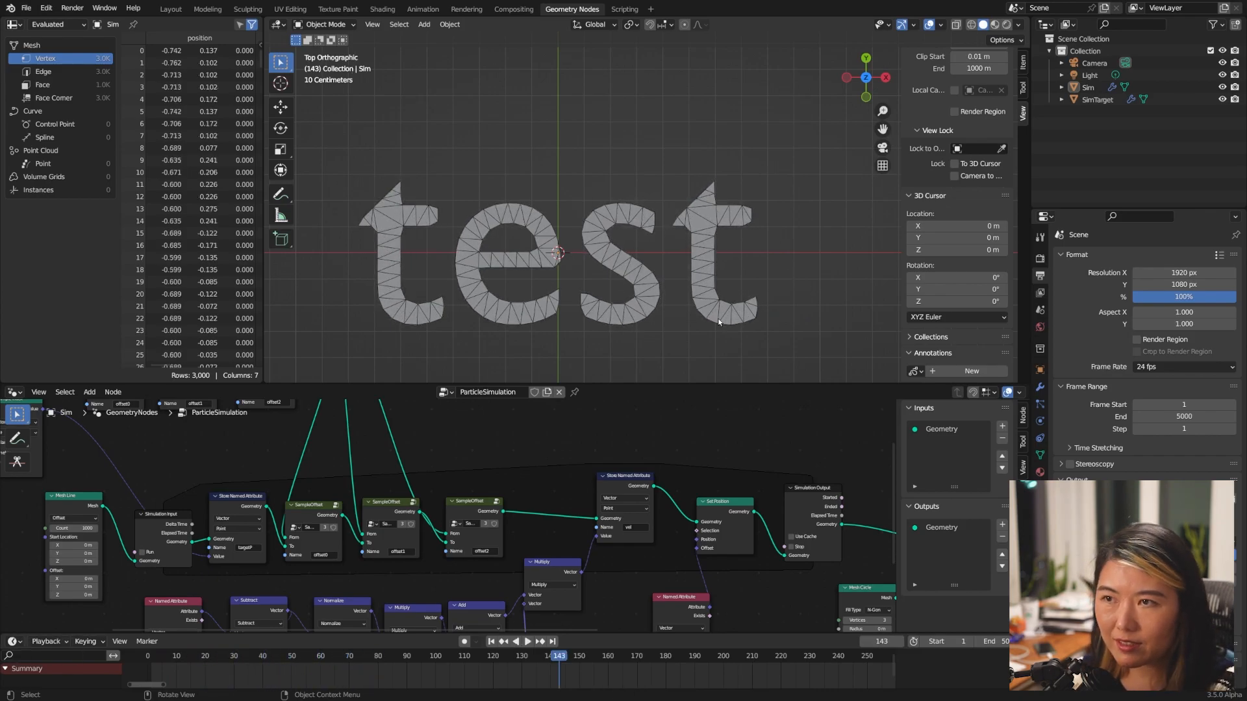
- Return to frame 1 and review the node chain from the SampleOffset nodes to Instance on Points
scroll(447, 517, down, 2)
click(521, 565)
scroll(520, 550, up, 1)
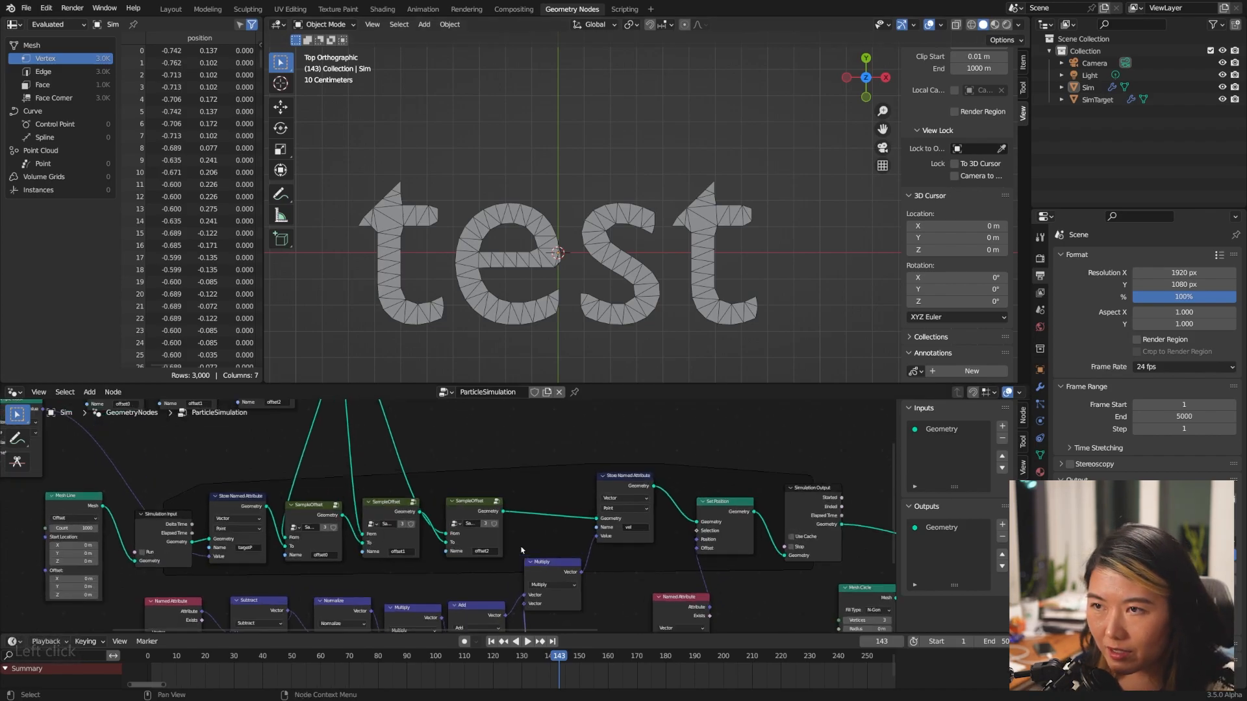
click(492, 643)
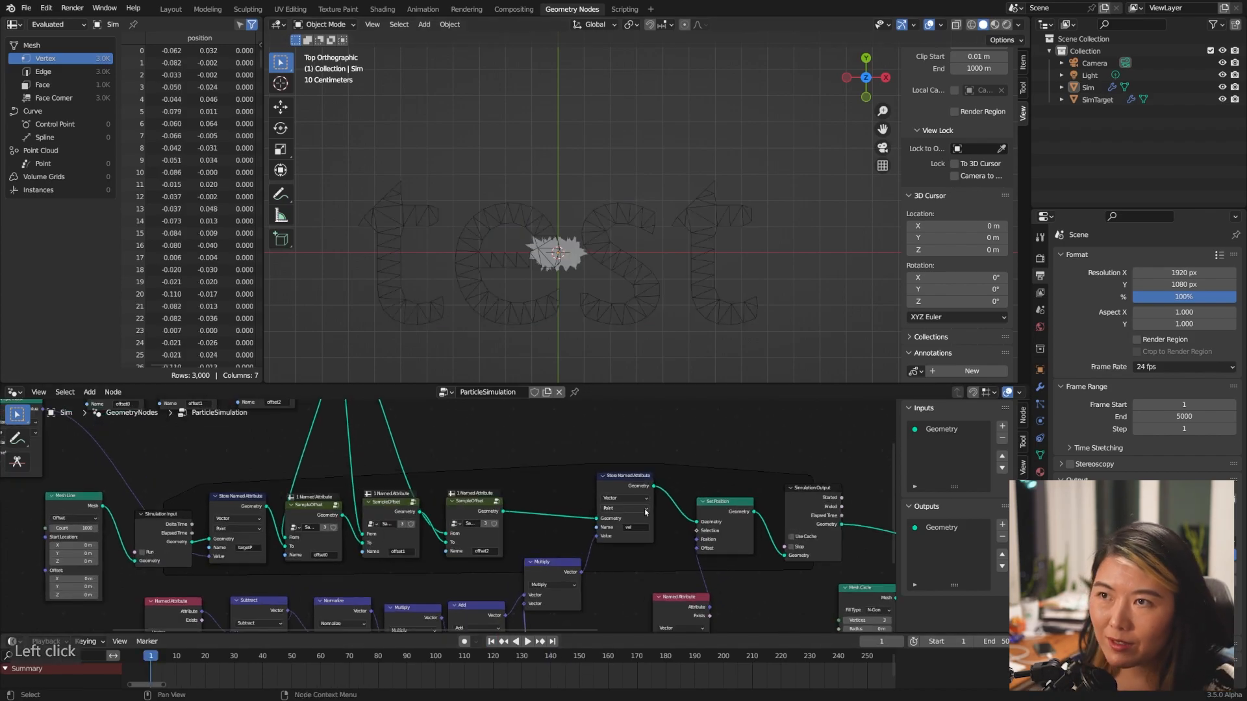
scroll(558, 468, down, 2)
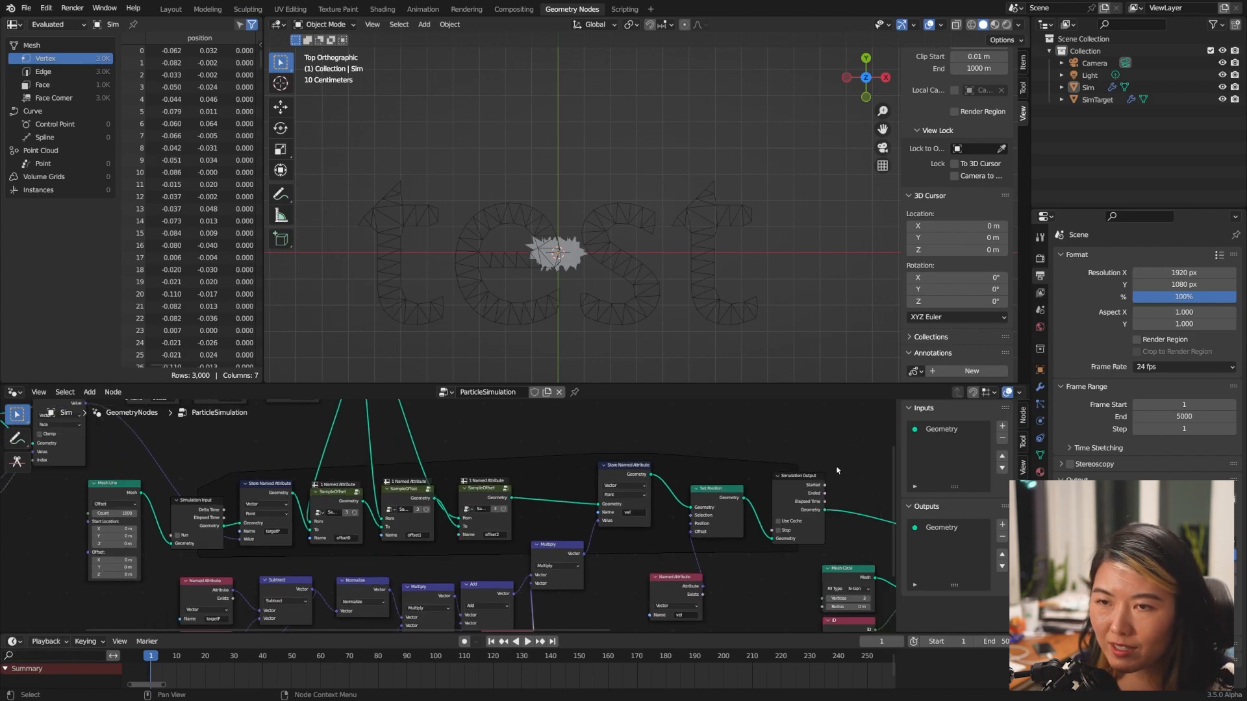
middle_drag(839, 470, 640, 438)
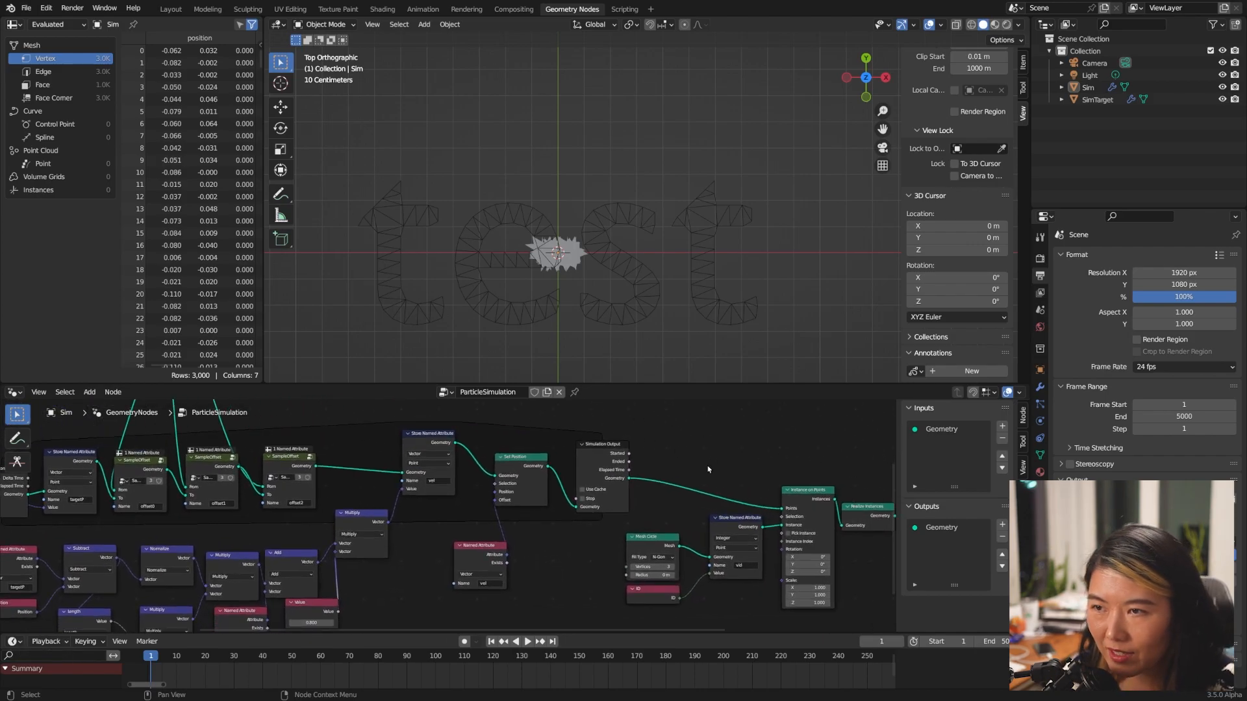
- Play the particle simulation from frame 1 to watch the triangles assemble the text
middle_drag(667, 429, 790, 489)
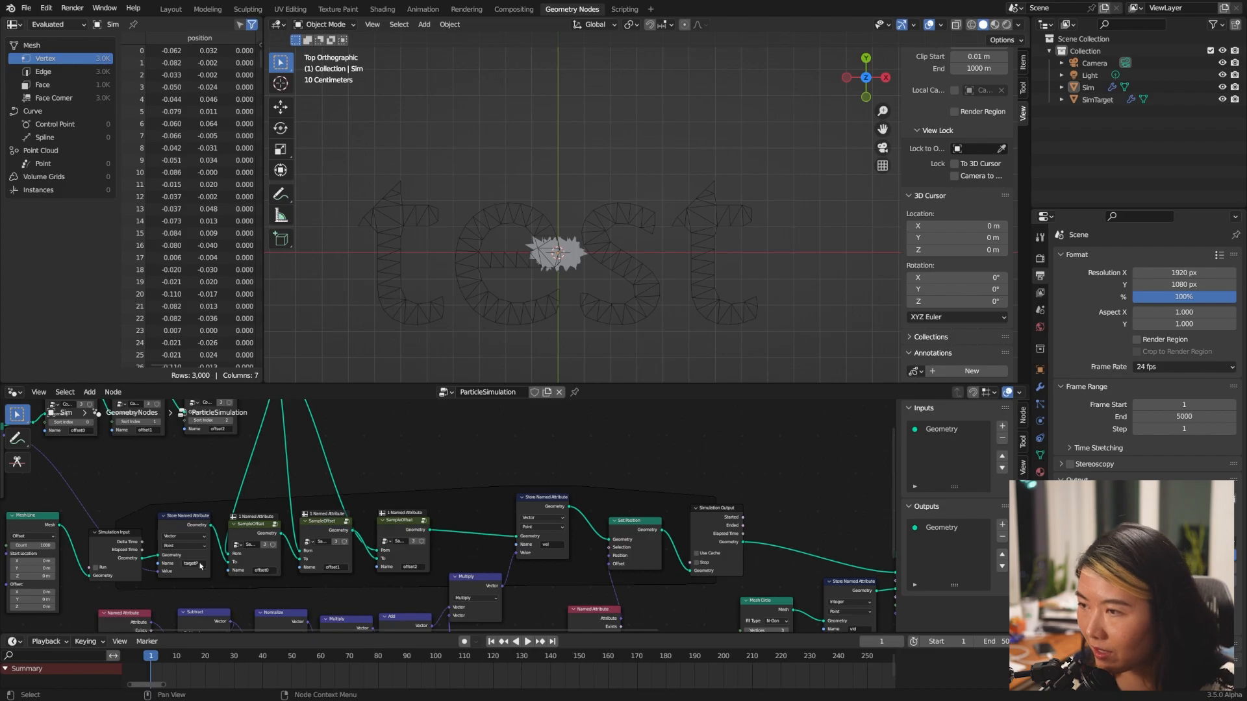
middle_drag(449, 462, 526, 472)
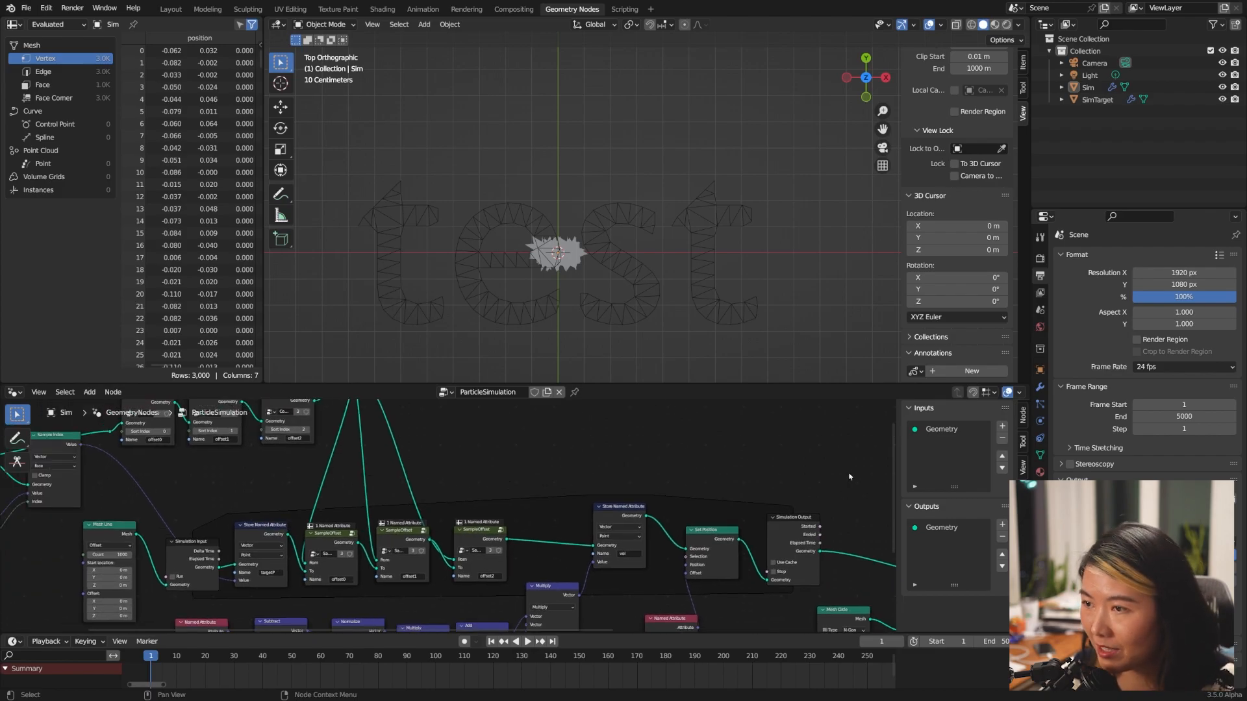
key(space)
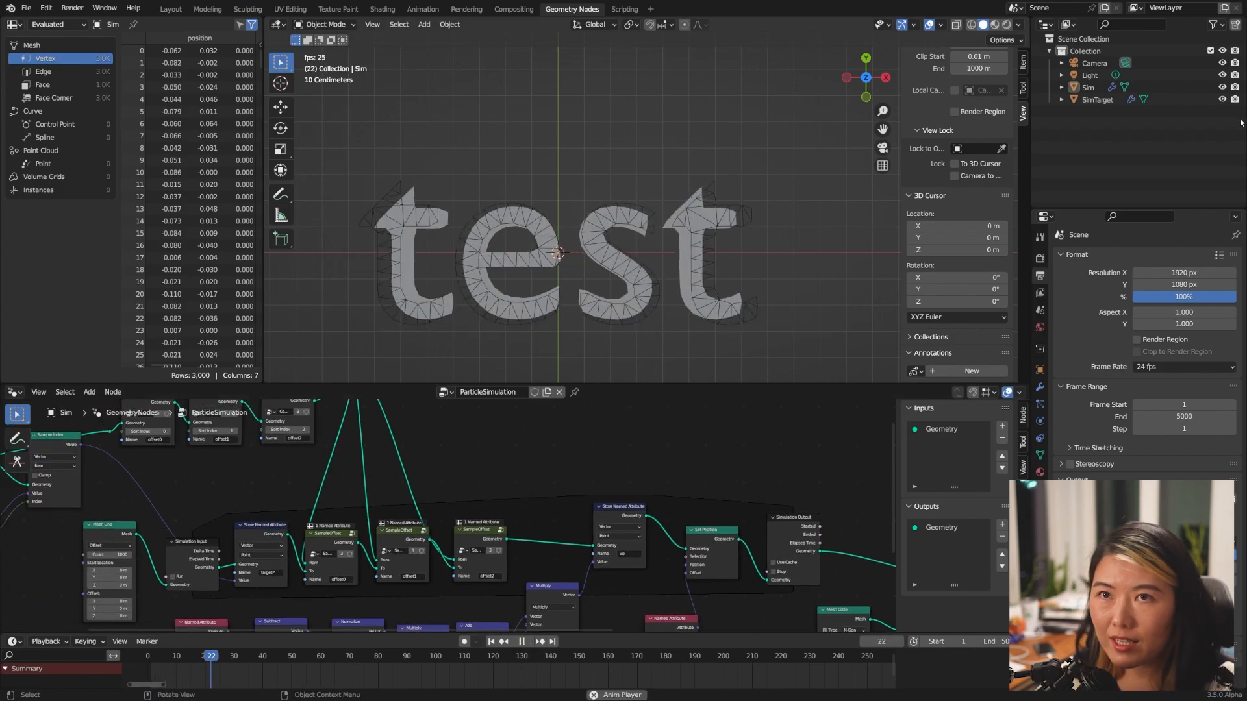
- Select SimTarget and expose the String to Curves node's String value as an input on the TextToMesh Group Input node
click(1088, 87)
click(1097, 100)
middle_drag(279, 463, 549, 442)
scroll(397, 575, up, 4)
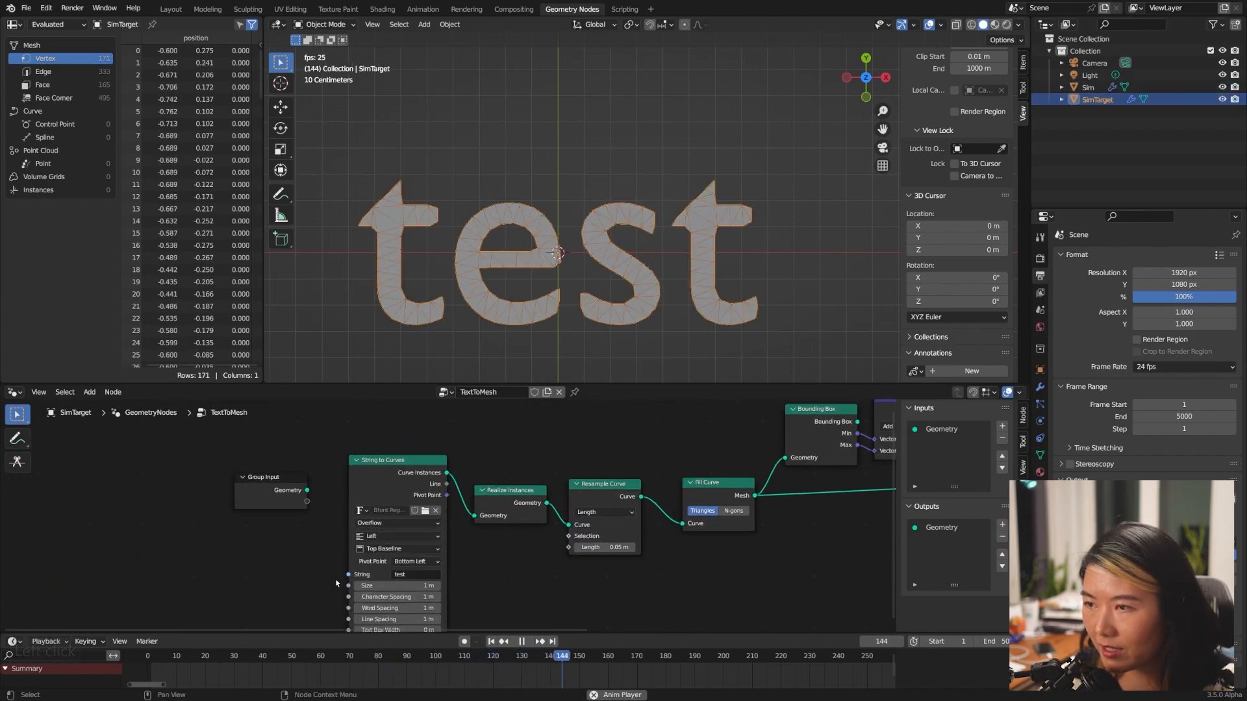
drag(348, 576, 307, 501)
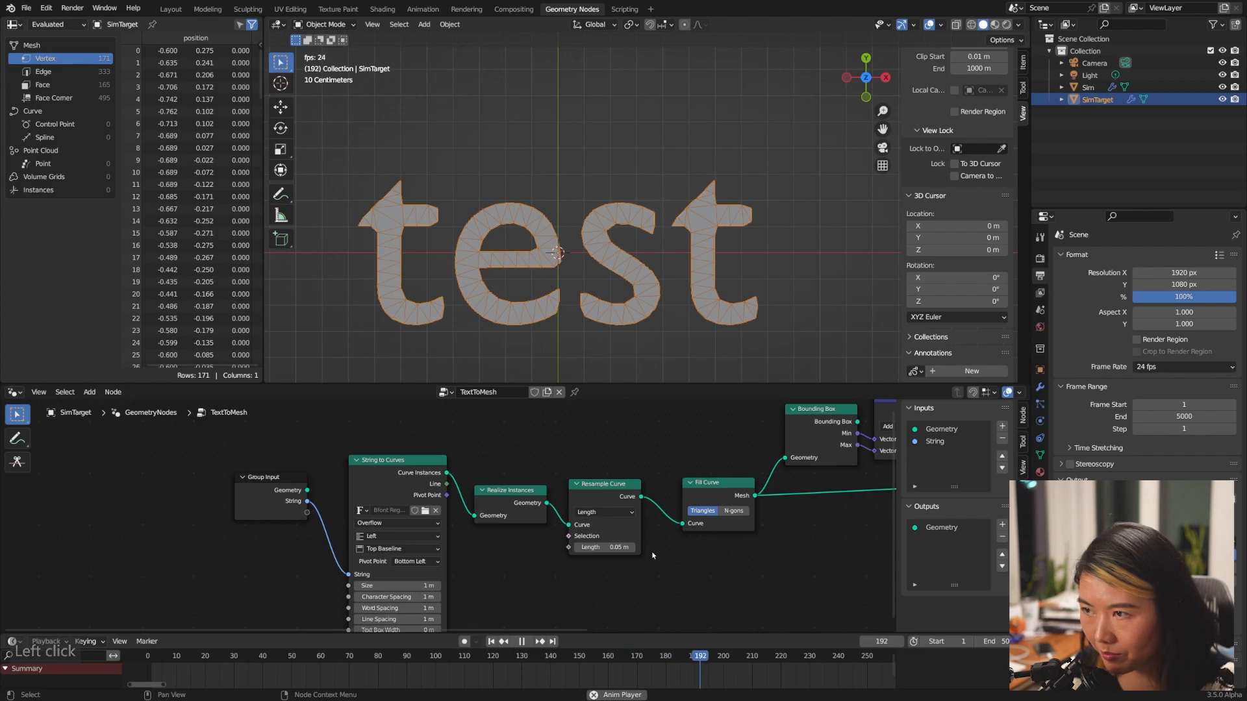
- Set the String value of SimTarget's GeometryNodes modifier to "test!" and deselect the object
click(1040, 387)
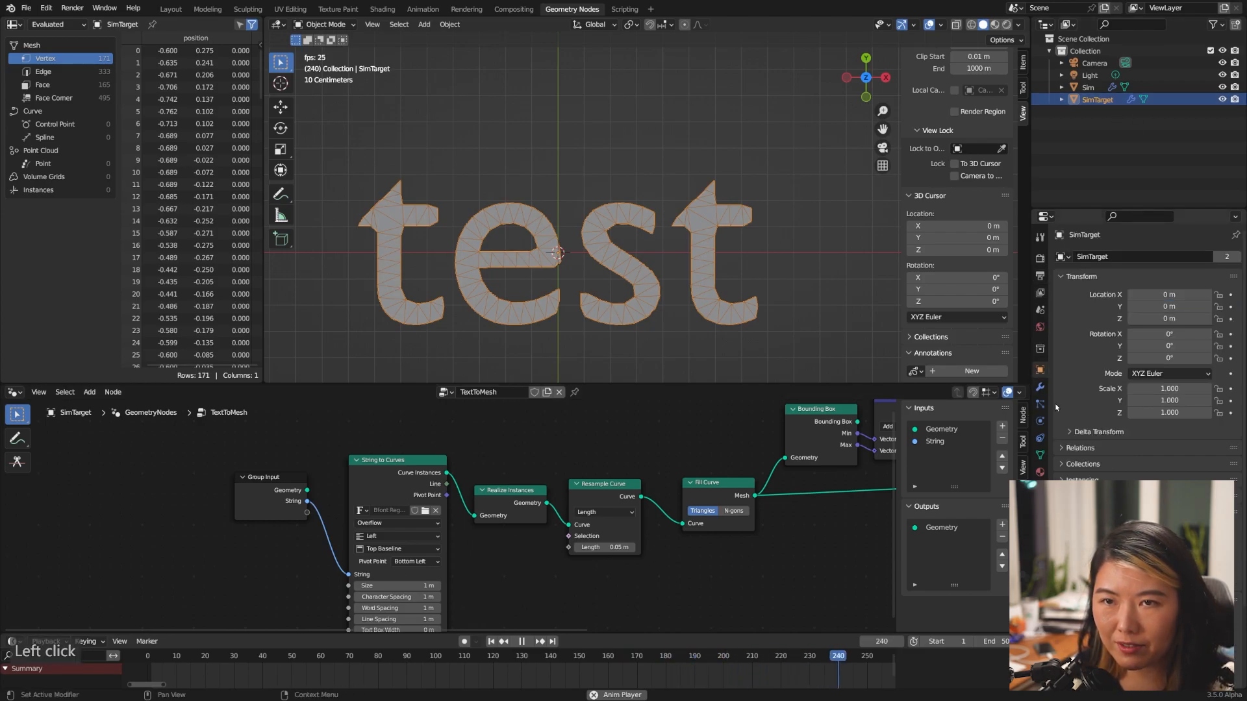
click(1201, 309)
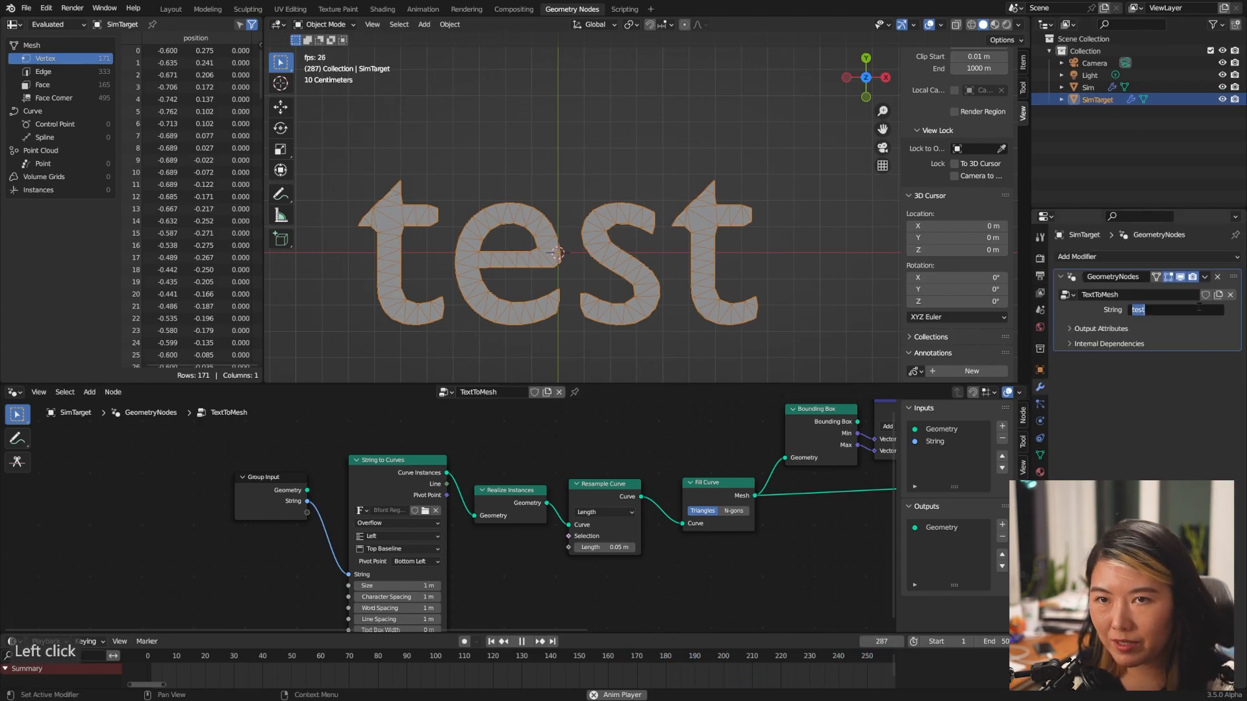
text(!)
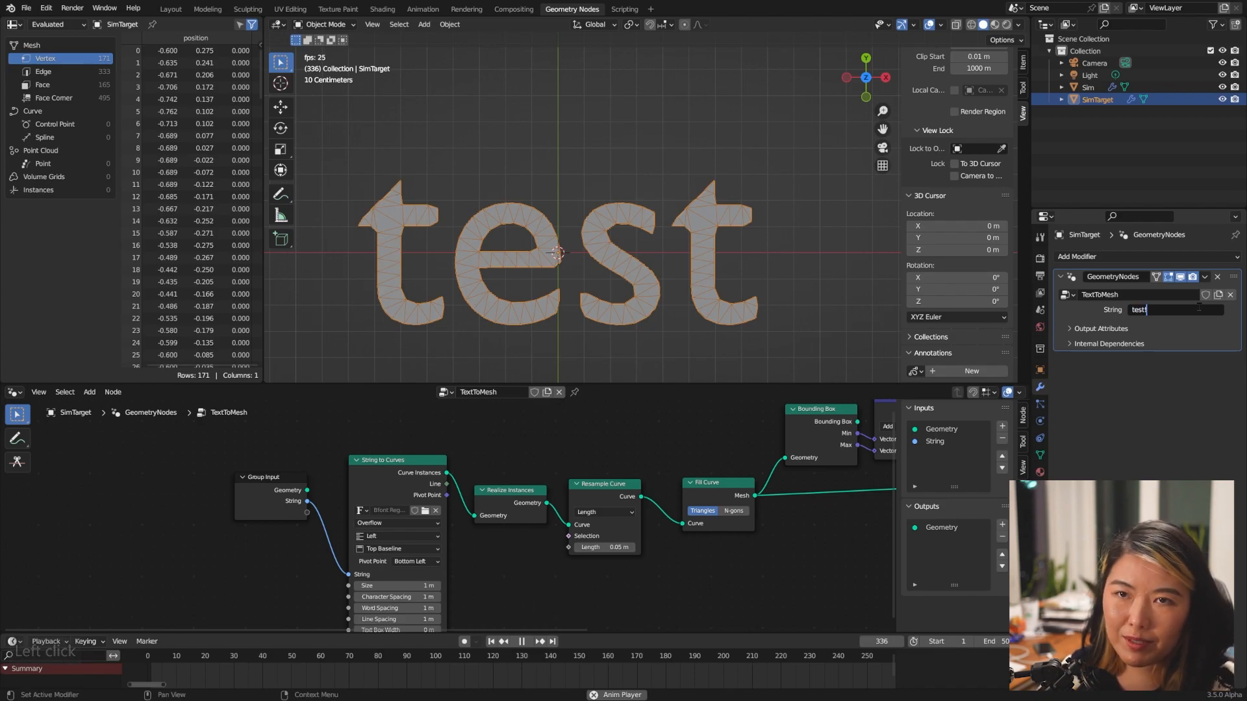
key(Return)
click(883, 328)
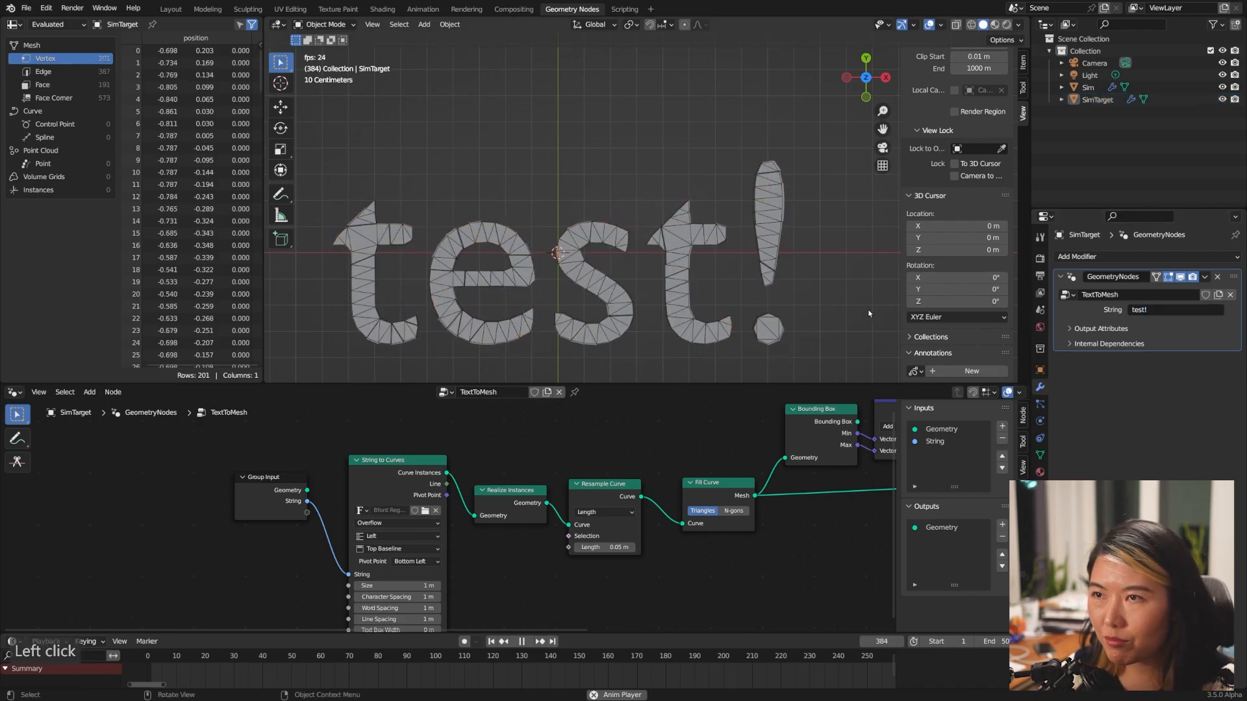
- Change the modifier's String successively to "so", "you" and "can" while the simulation plays
click(1170, 310)
text(so)
key(Return)
click(1172, 310)
text(you)
key(Return)
click(1172, 311)
text(can)
key(Return)
- Change the modifier's String successively to "update", "words" and "in" during playback
click(1172, 310)
text(update)
key(Return)
click(1171, 309)
text(words)
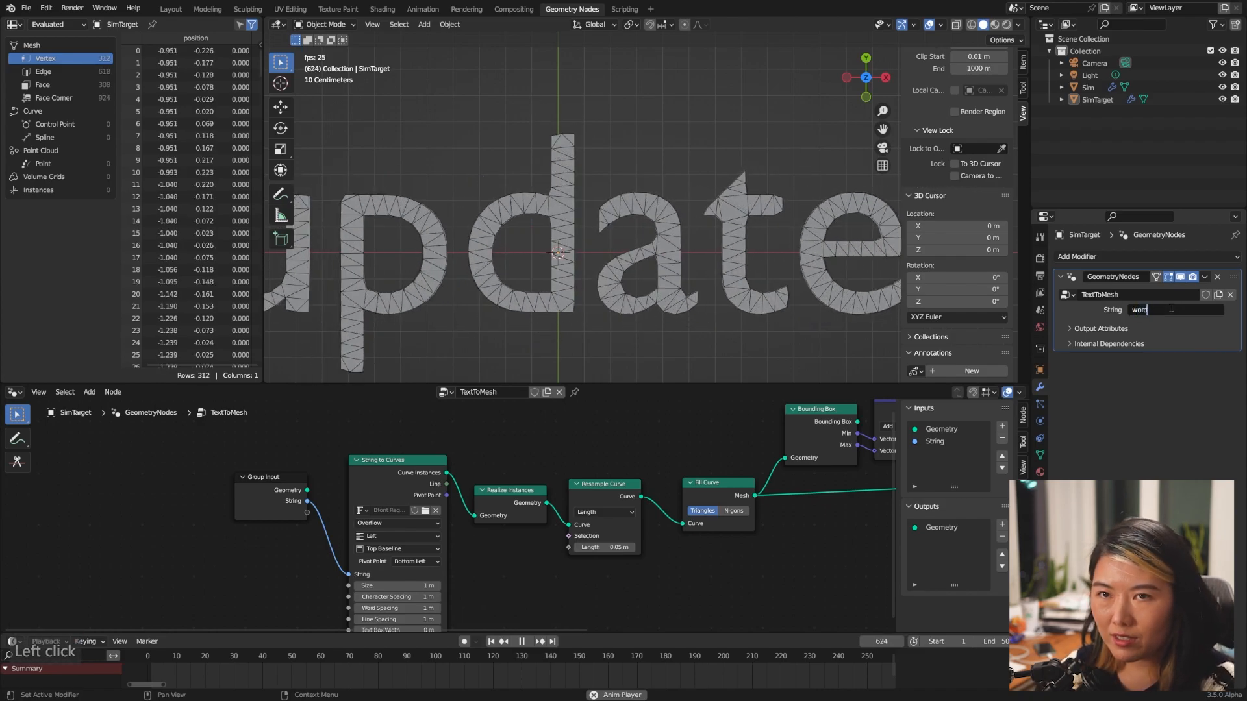
key(Return)
click(1167, 308)
text(in)
key(Return)
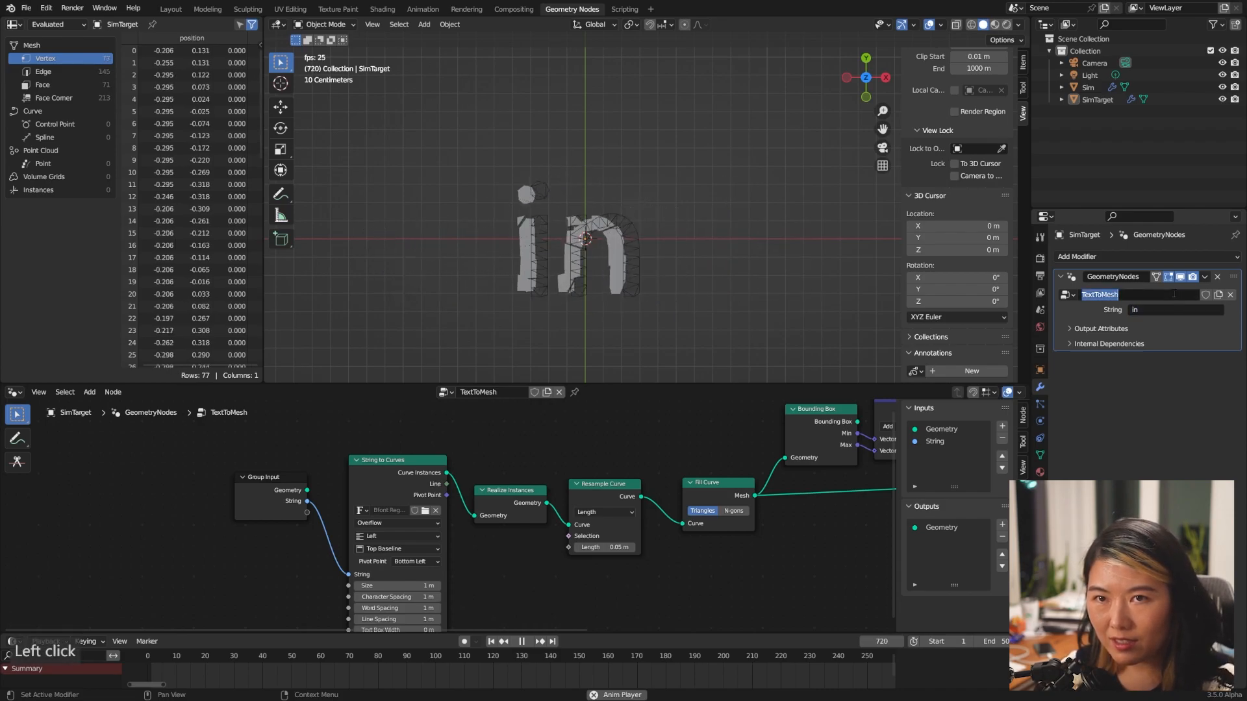
- Change the modifier's String to "realtime!!!" and then to "yayyyyy" while the simulation keeps running
click(1157, 311)
text(realtime!!)
key(Return)
click(1160, 311)
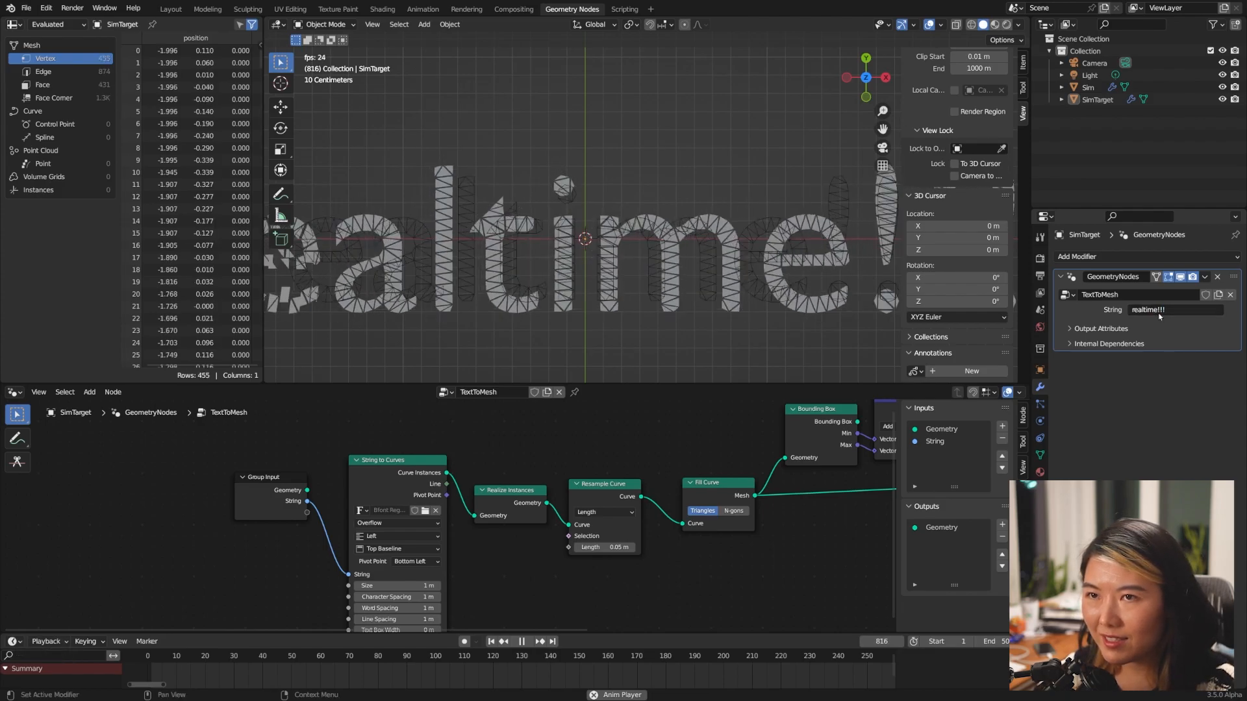
text(yayyyy)
key(Return)
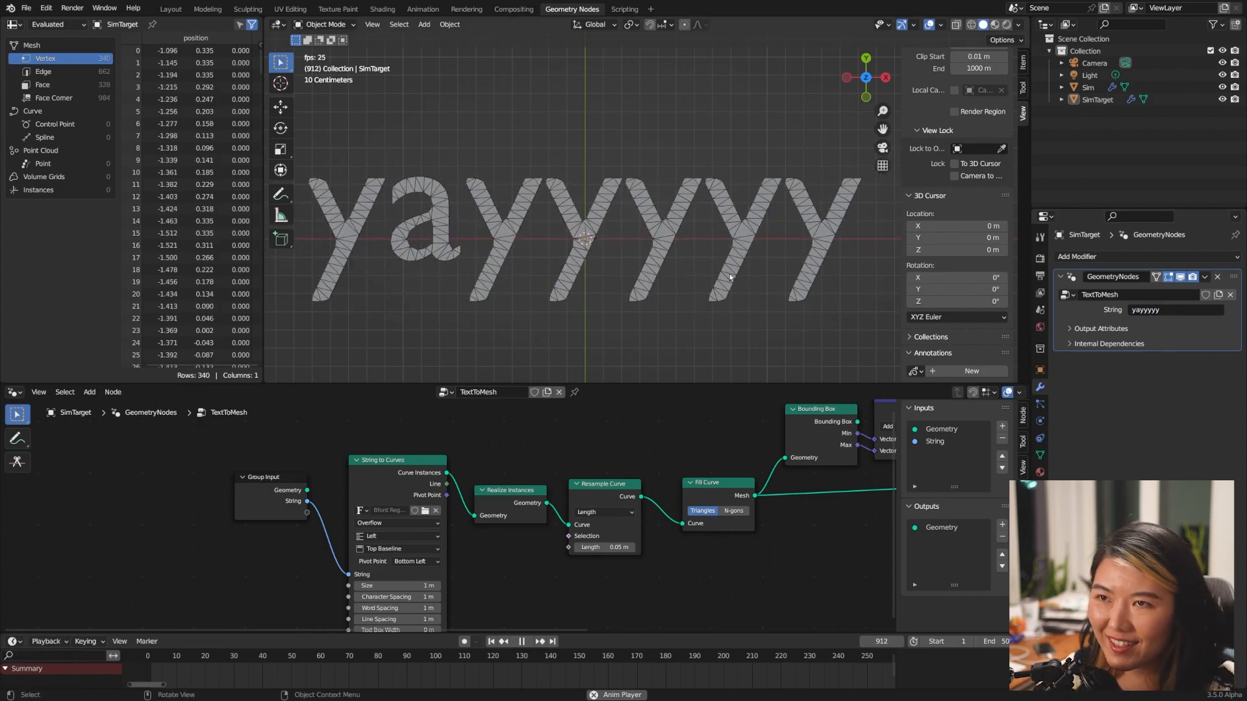
click(822, 317)
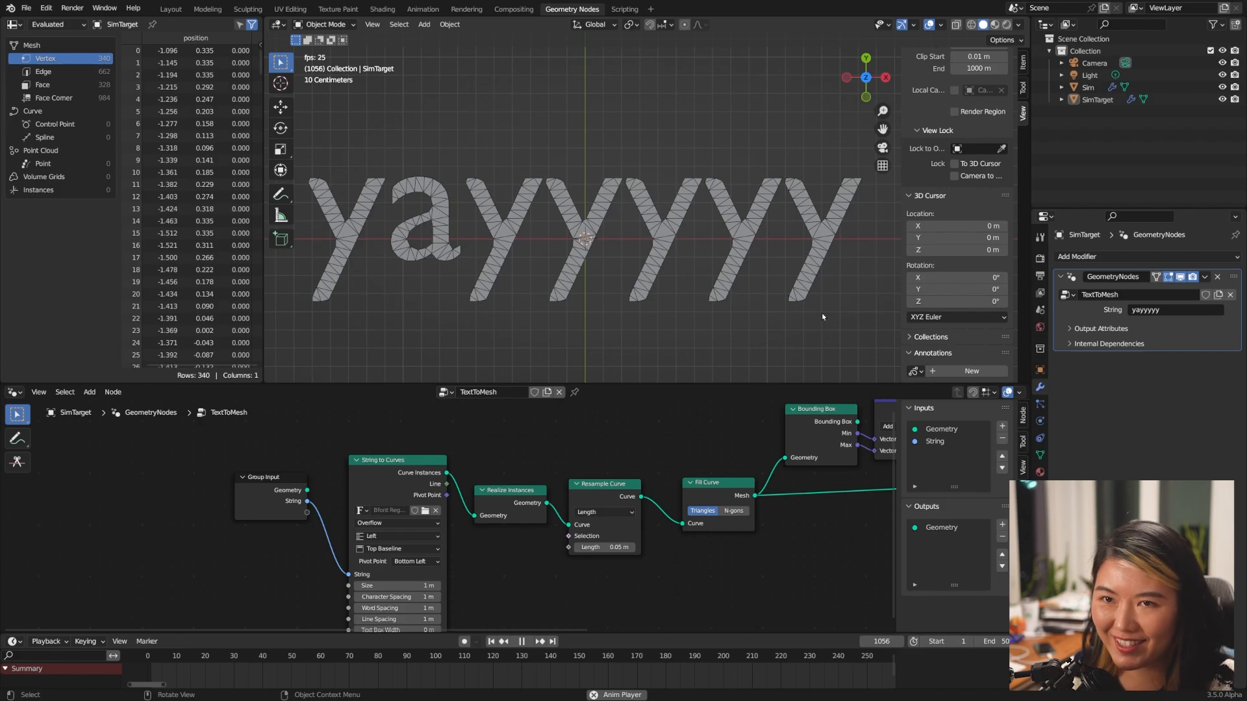
- Set the modifier's String to "0" and check how the triangles form the digit
click(1176, 310)
text(0)
key(Return)
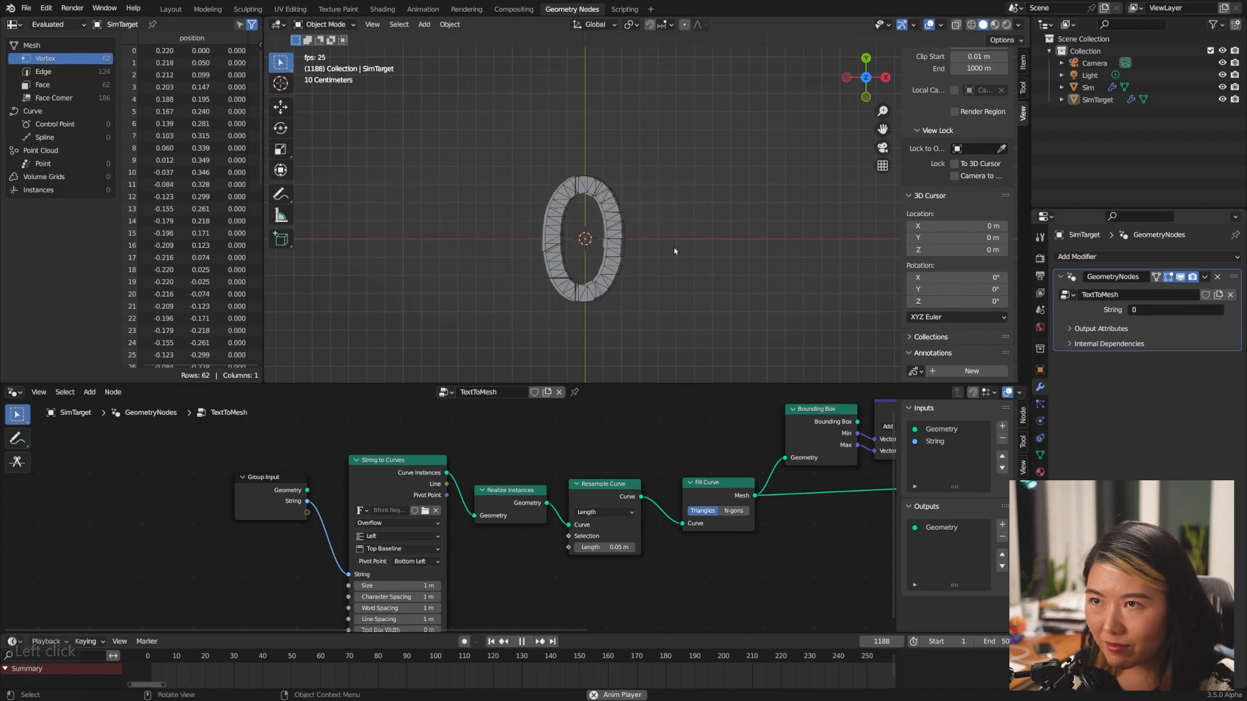
click(1141, 306)
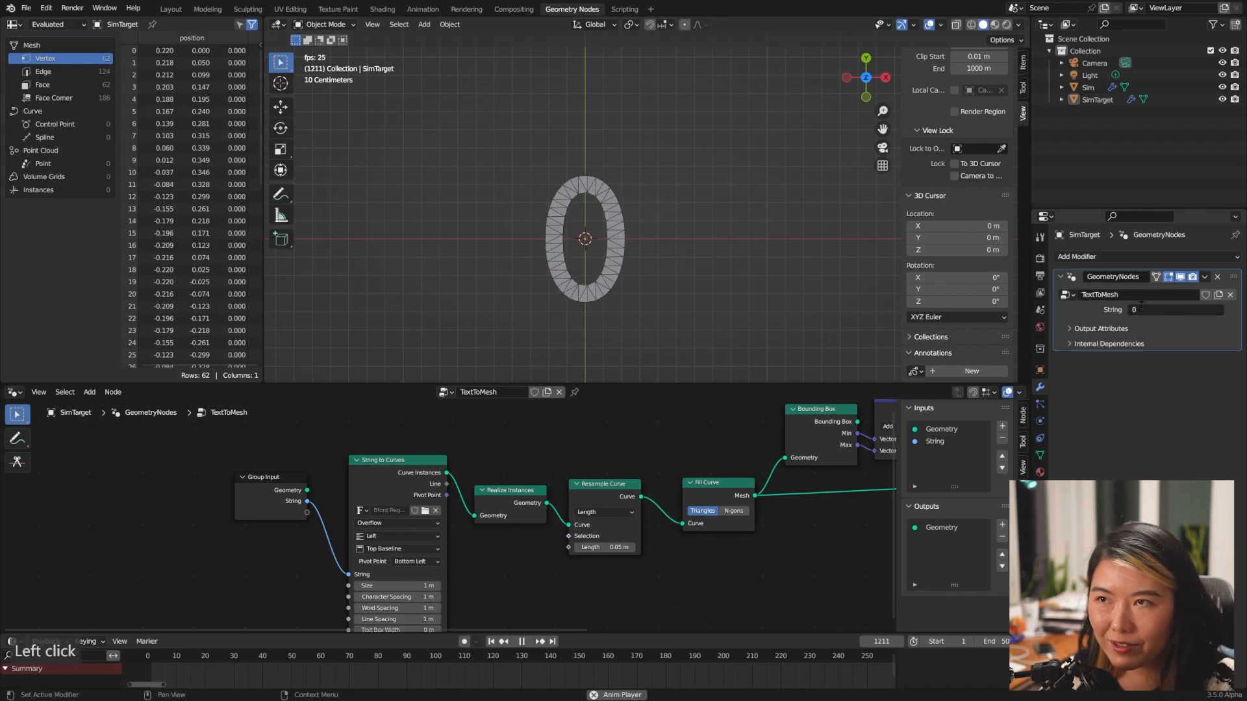
click(645, 242)
scroll(647, 246, up, 2)
- Set the String value of SimTarget's modifier to "2"
click(1178, 310)
key(Return)
click(1180, 310)
text(2)
key(Return)
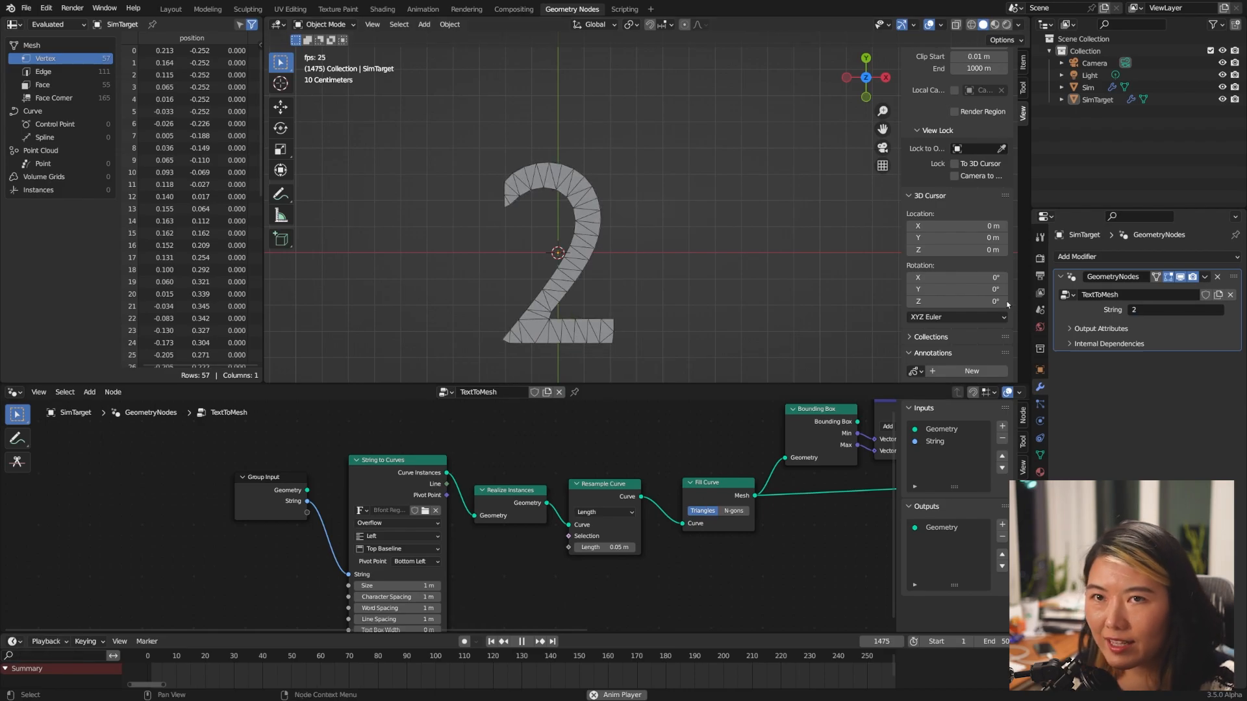
- Select the Sim object and open the offset0 SampleOffset node group for editing
click(1089, 88)
middle_drag(890, 506, 563, 532)
drag(460, 522, 459, 518)
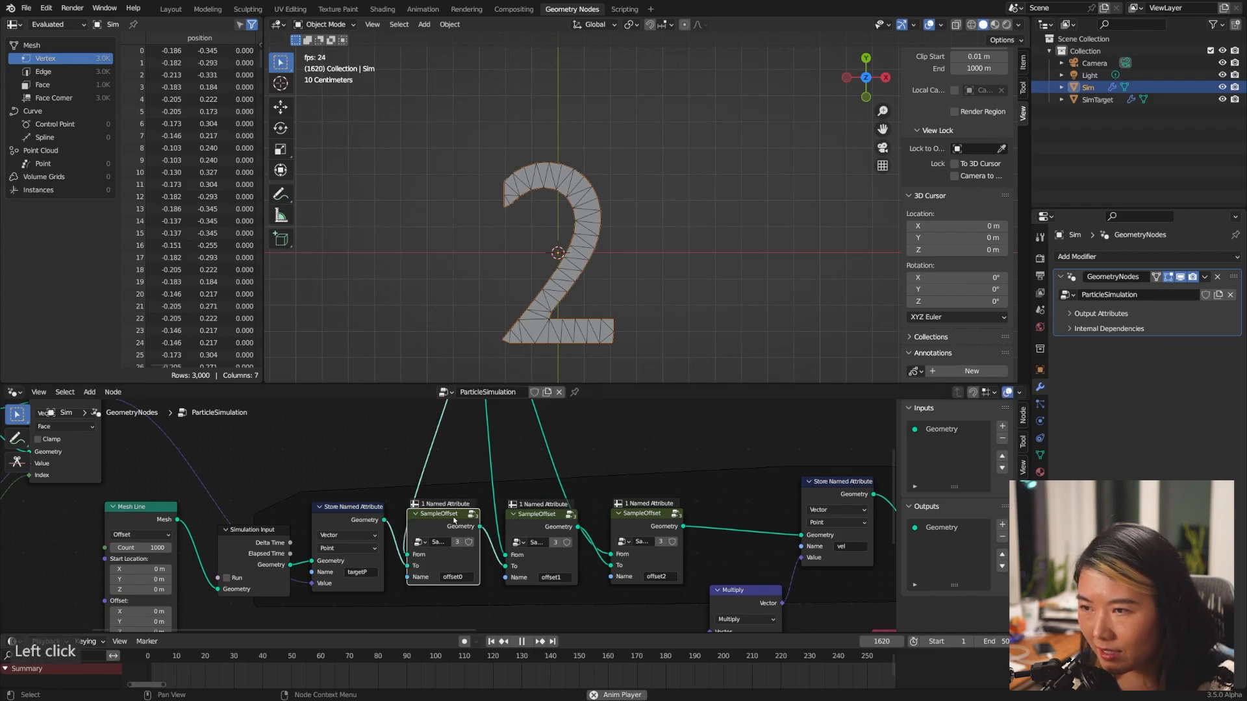
click(472, 514)
key(Tab)
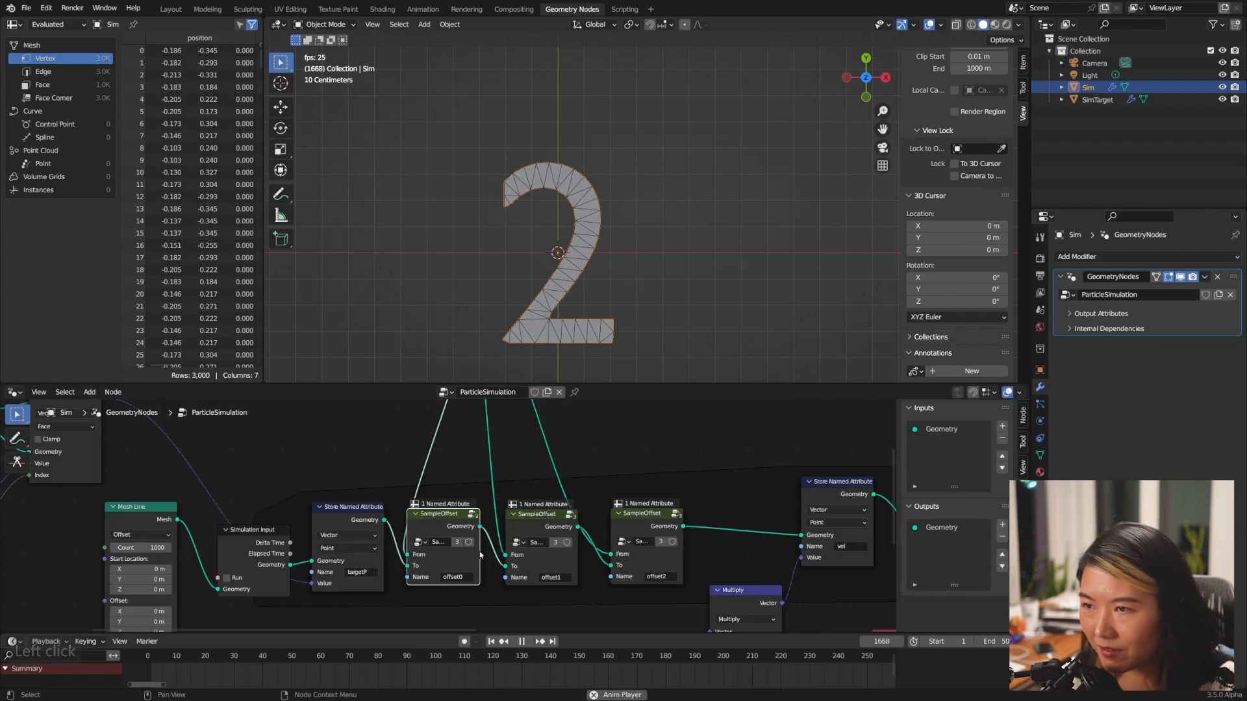
click(443, 517)
key(Tab)
- Spread out the Group Input, Store Named Attribute and Group Output nodes inside the SampleOffset group
middle_drag(494, 443, 482, 530)
middle_drag(576, 456, 547, 480)
drag(689, 534, 798, 575)
middle_drag(647, 500, 682, 446)
click(283, 488)
drag(283, 488, 251, 533)
drag(614, 512, 685, 507)
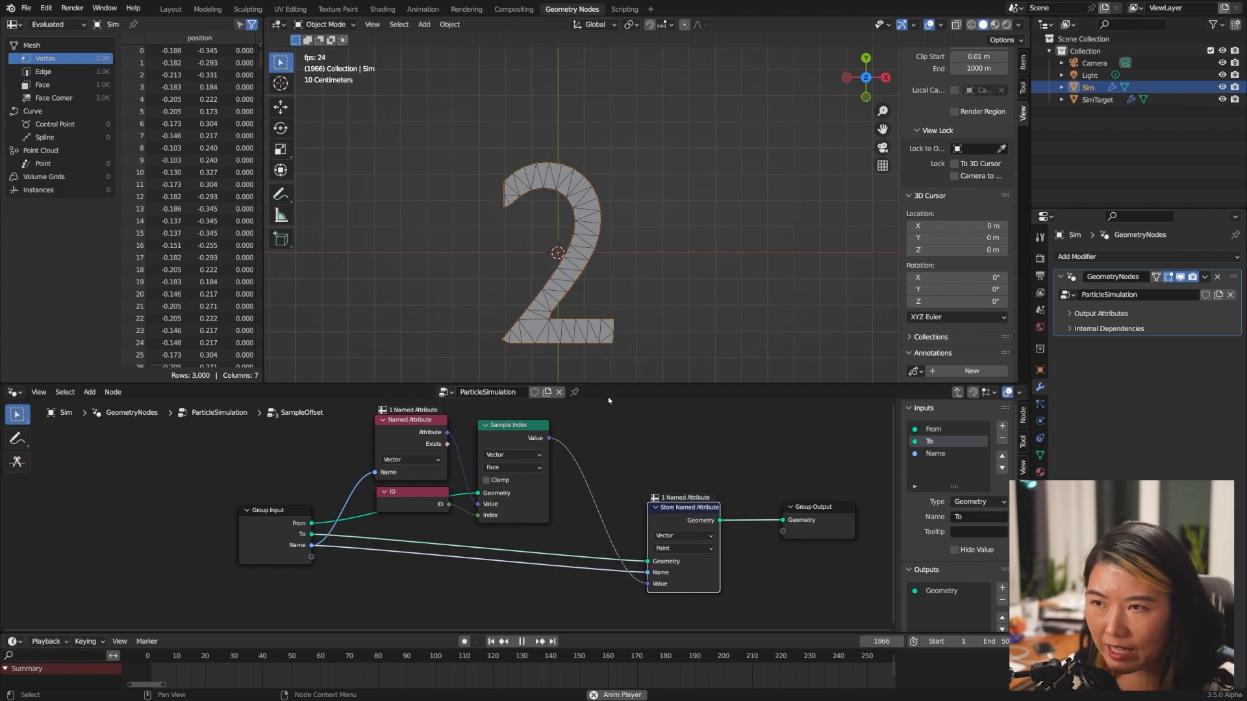
click(597, 452)
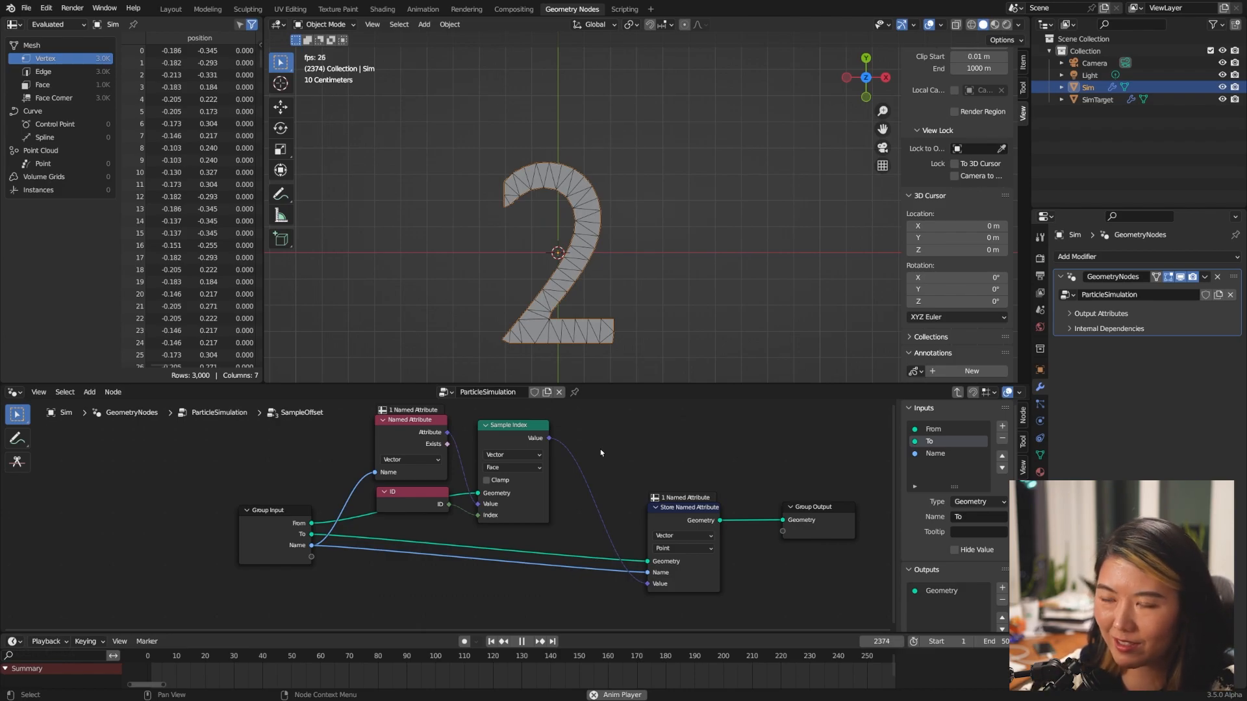
- Select the Sim object and open the list of existing materials in its material properties
click(1107, 100)
click(1097, 87)
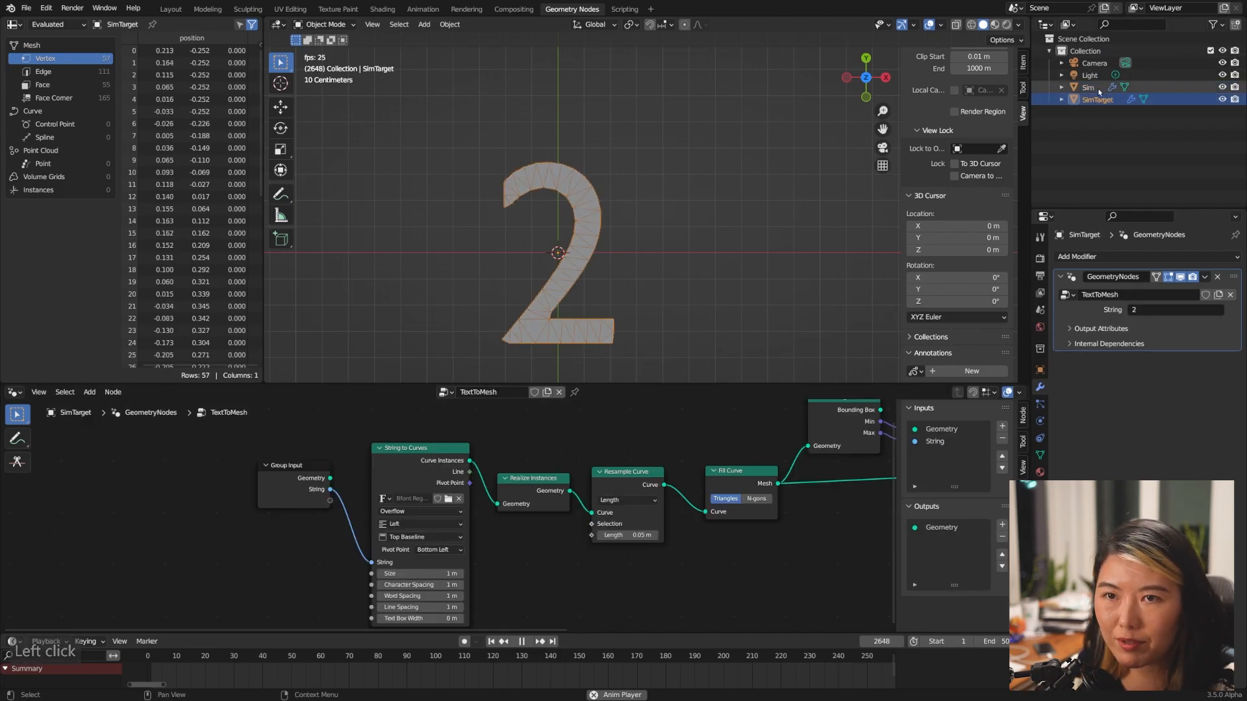
click(1040, 472)
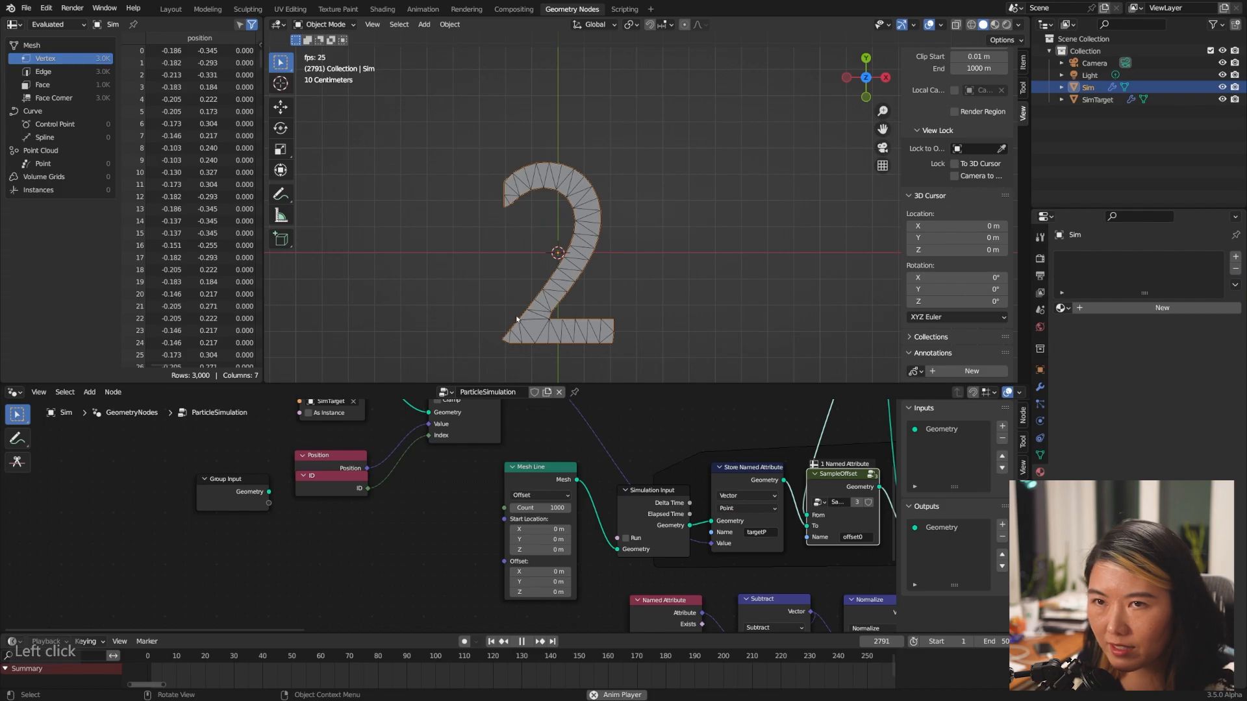
click(1060, 308)
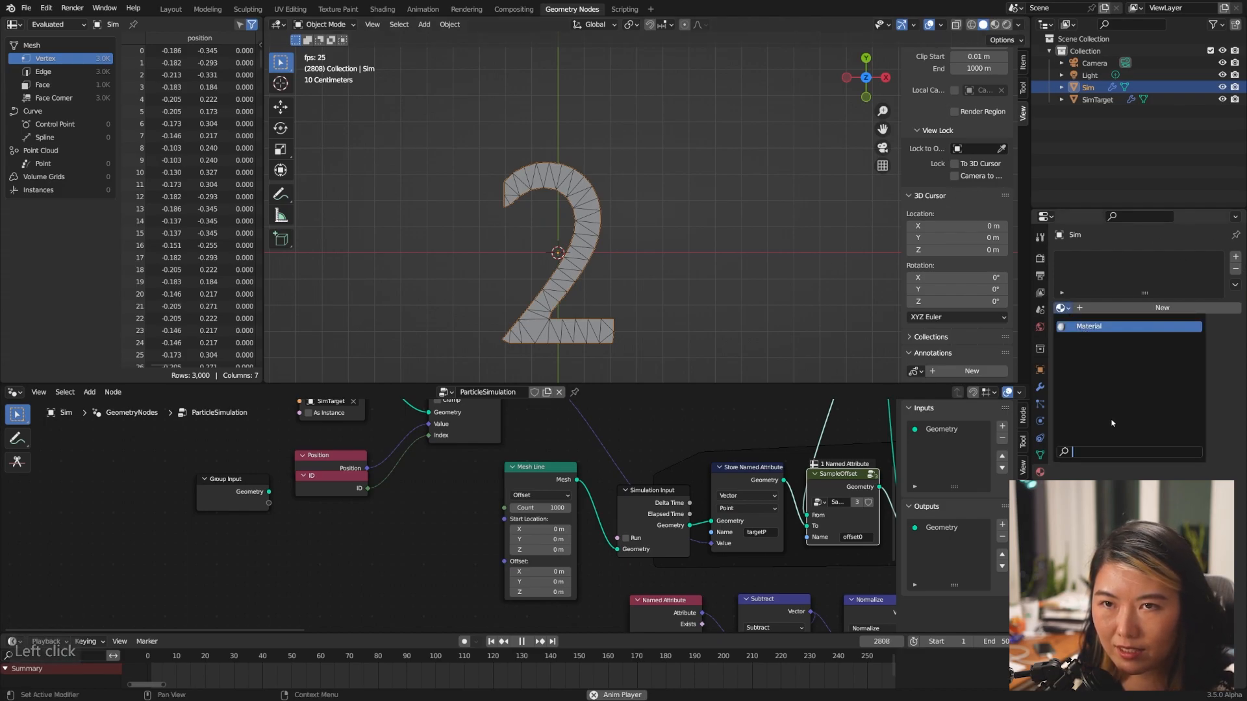
- Save the project in the blender-playground folder as text-particle-tutorial-recording.blend
key(ctrl+s)
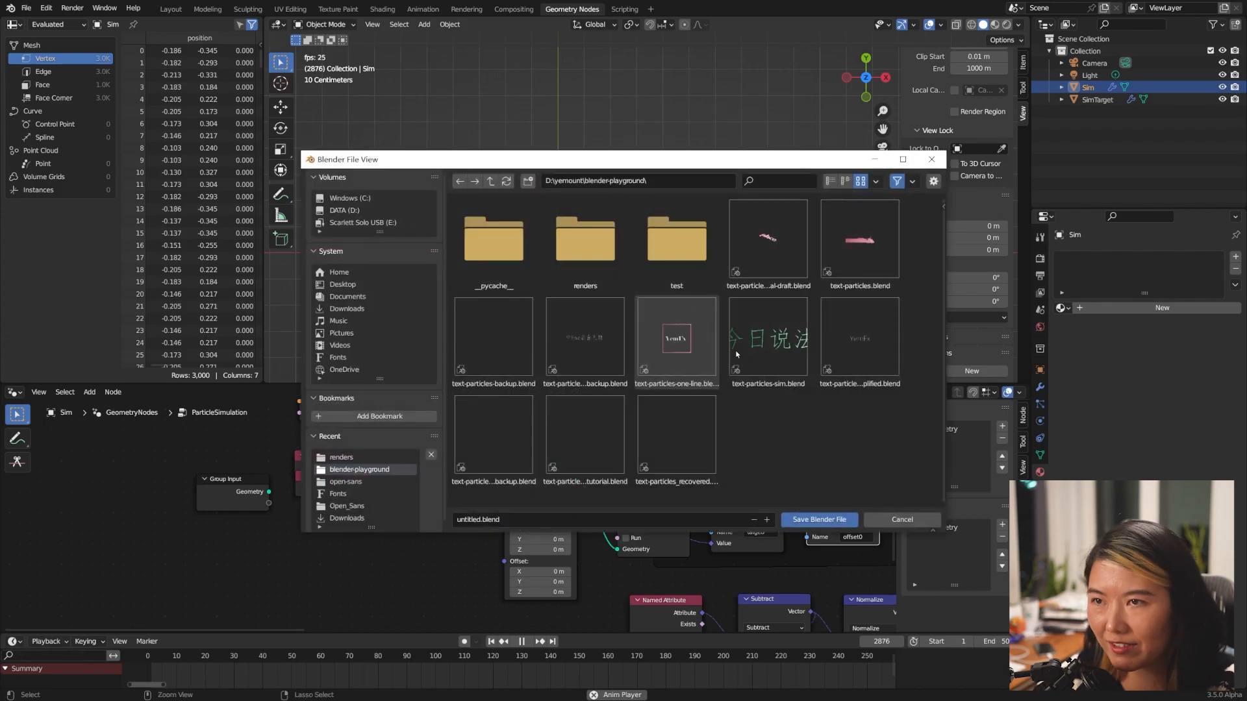
click(880, 435)
click(509, 520)
click(481, 520)
key(ctrl+shift+Left)
text(text-particle-)
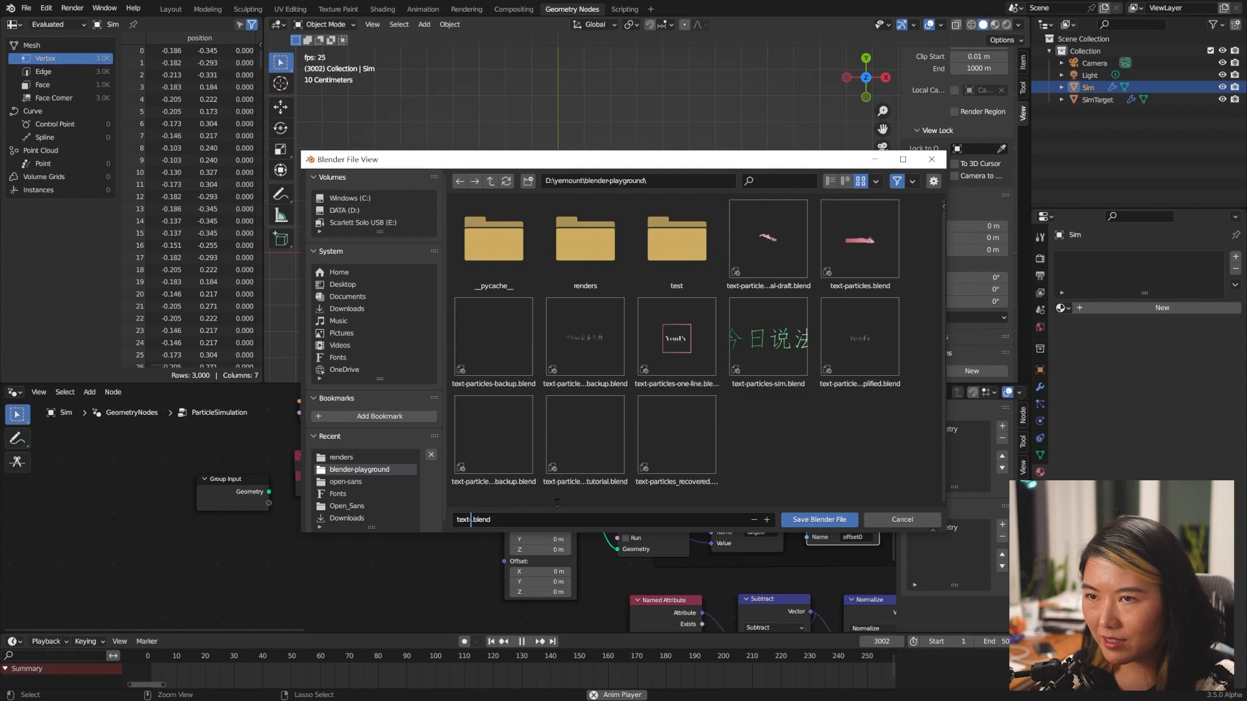
text(tutorial-recording)
click(808, 520)
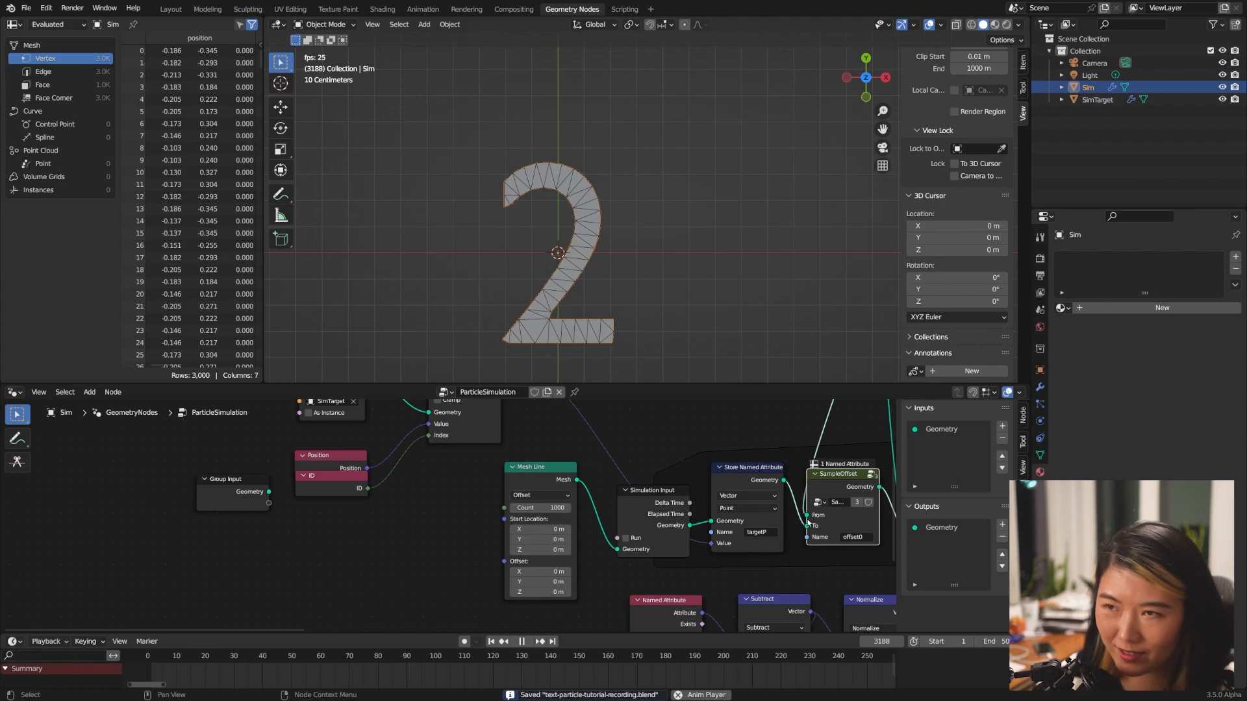
- Assign the existing Material to the Sim object and switch the viewport to rendered shading
click(1162, 308)
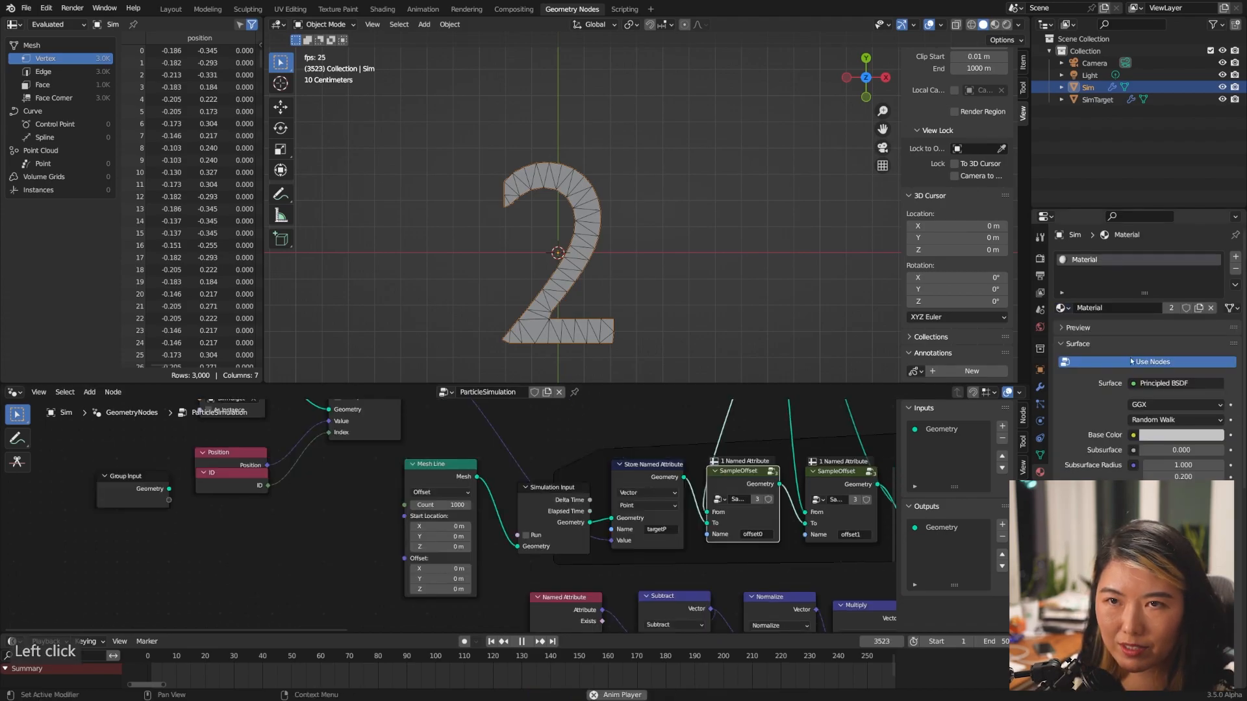
click(1007, 25)
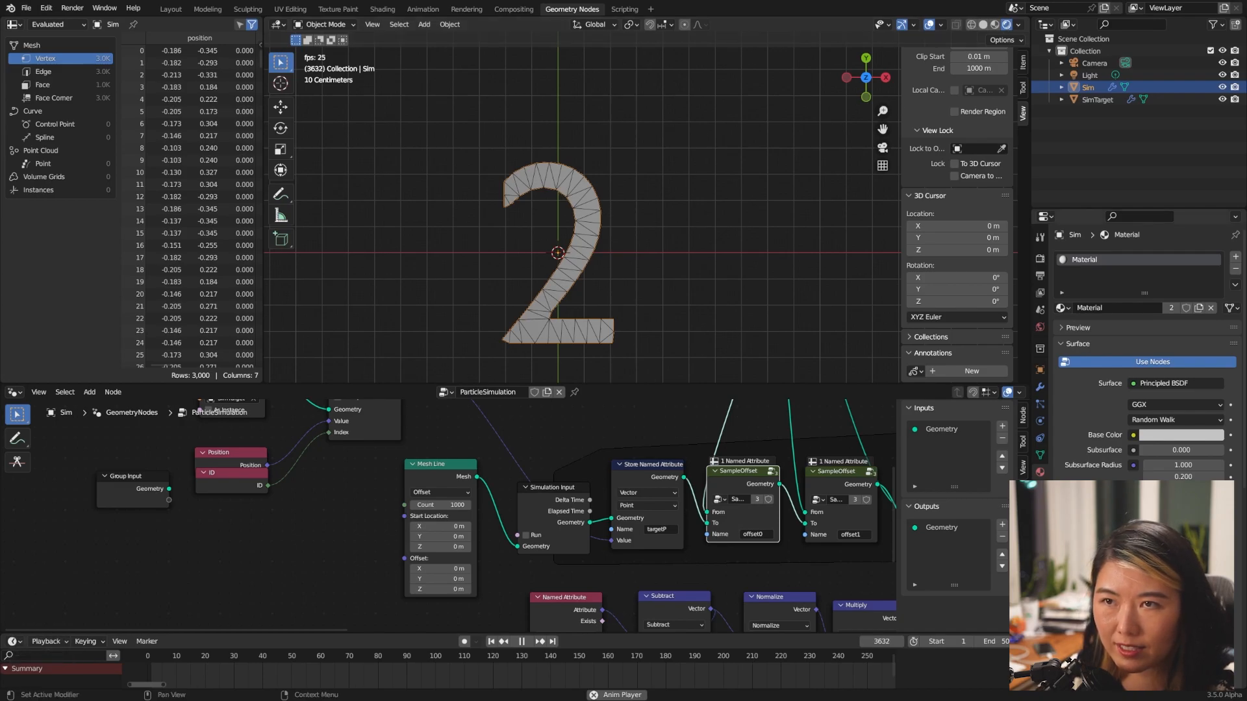
- Set the material's Base Color to a golden yellow
click(1181, 435)
click(1146, 325)
click(1147, 338)
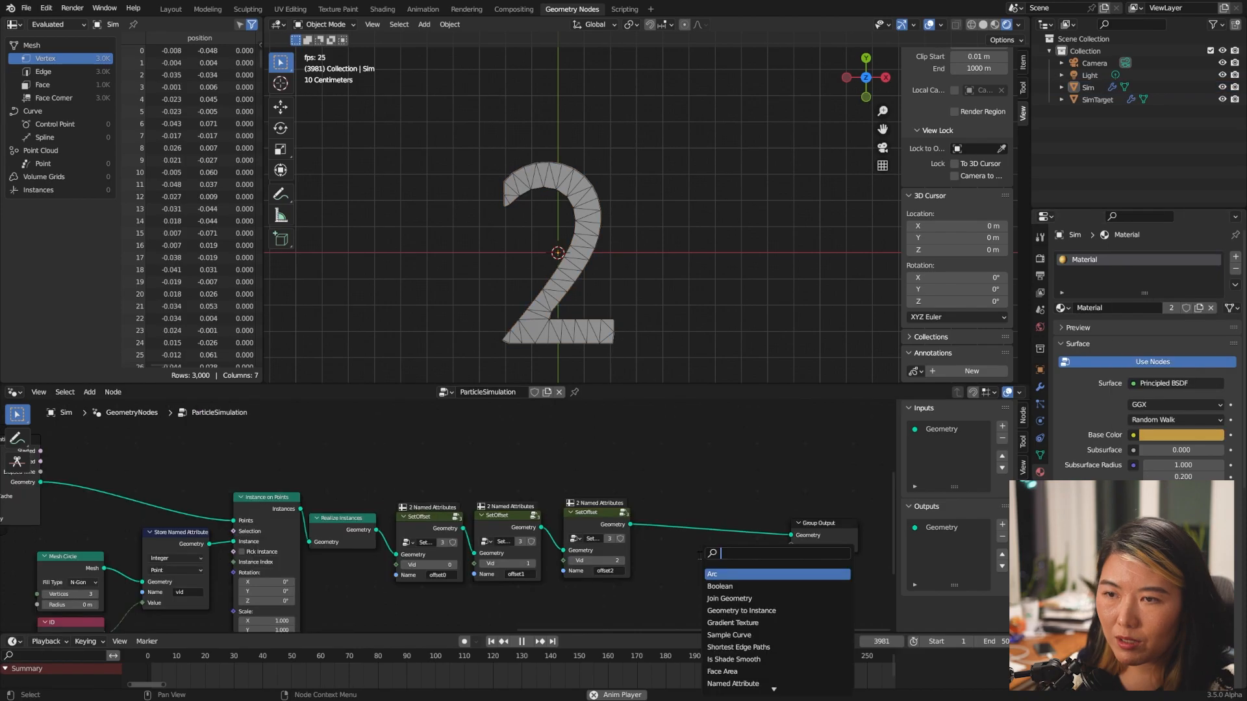
- Insert a Set Material node between the last SetOffset node and Group Output, and set its material to Material
text(set)
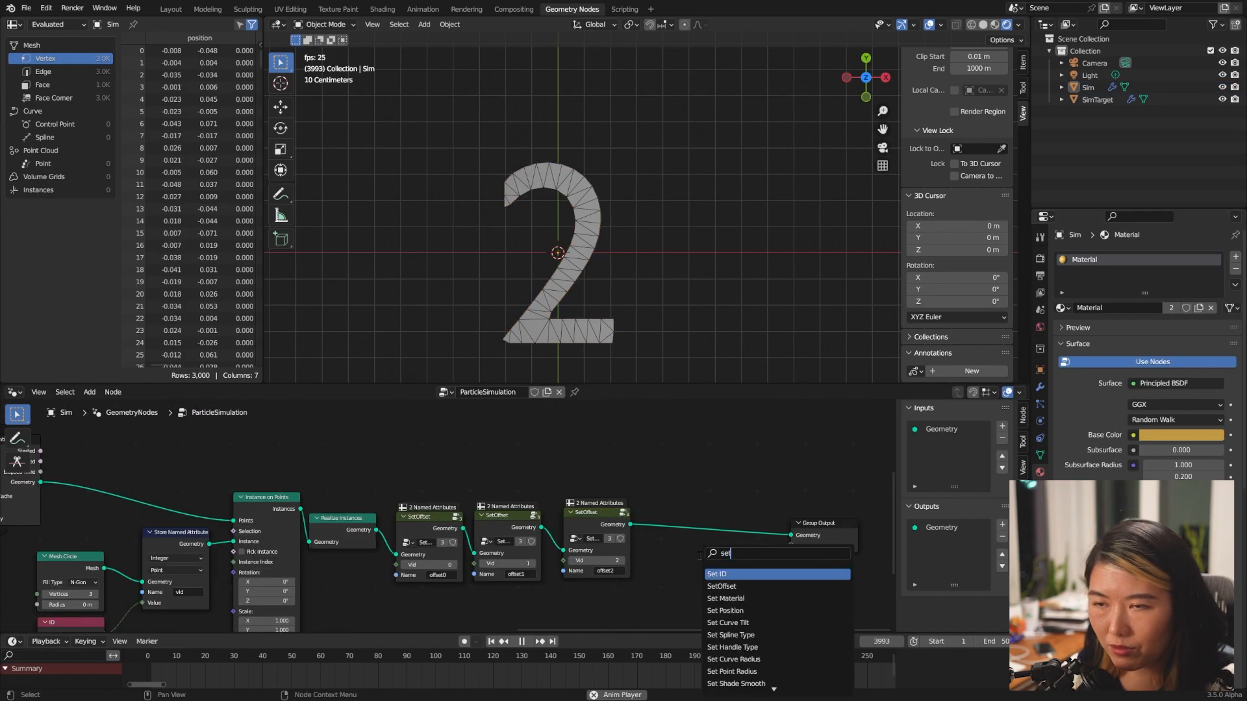
click(725, 599)
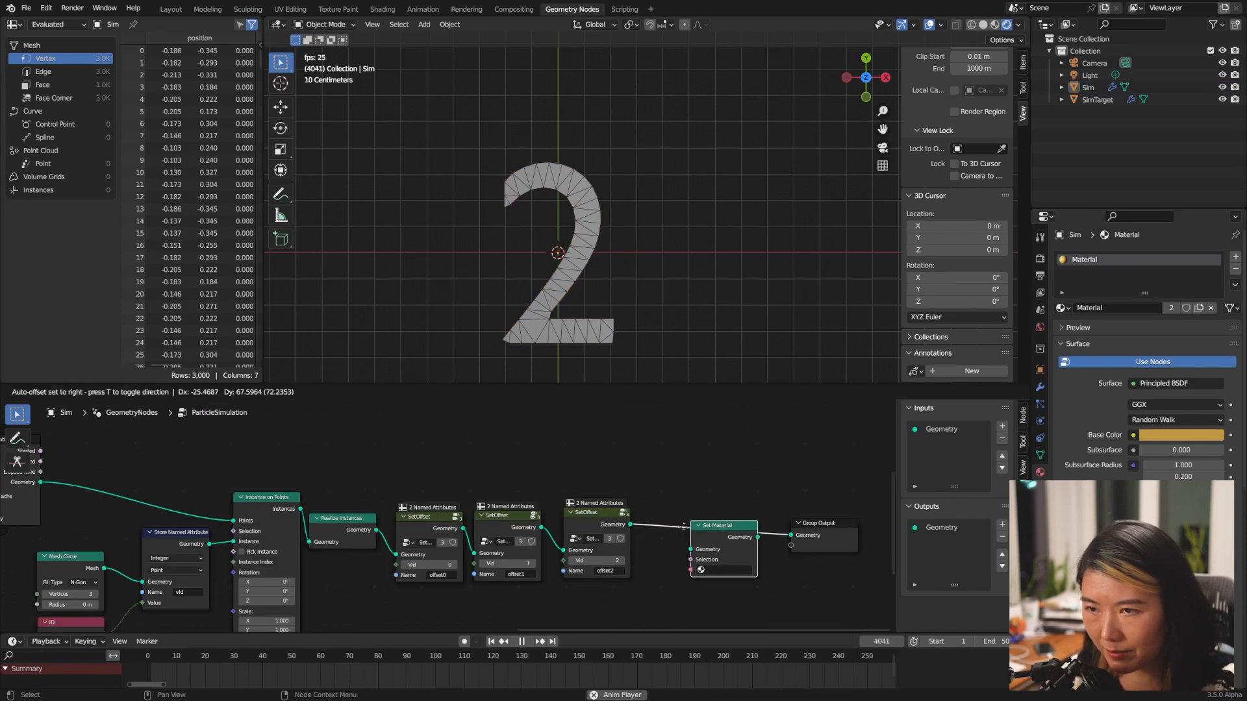
click(712, 560)
click(708, 566)
click(721, 641)
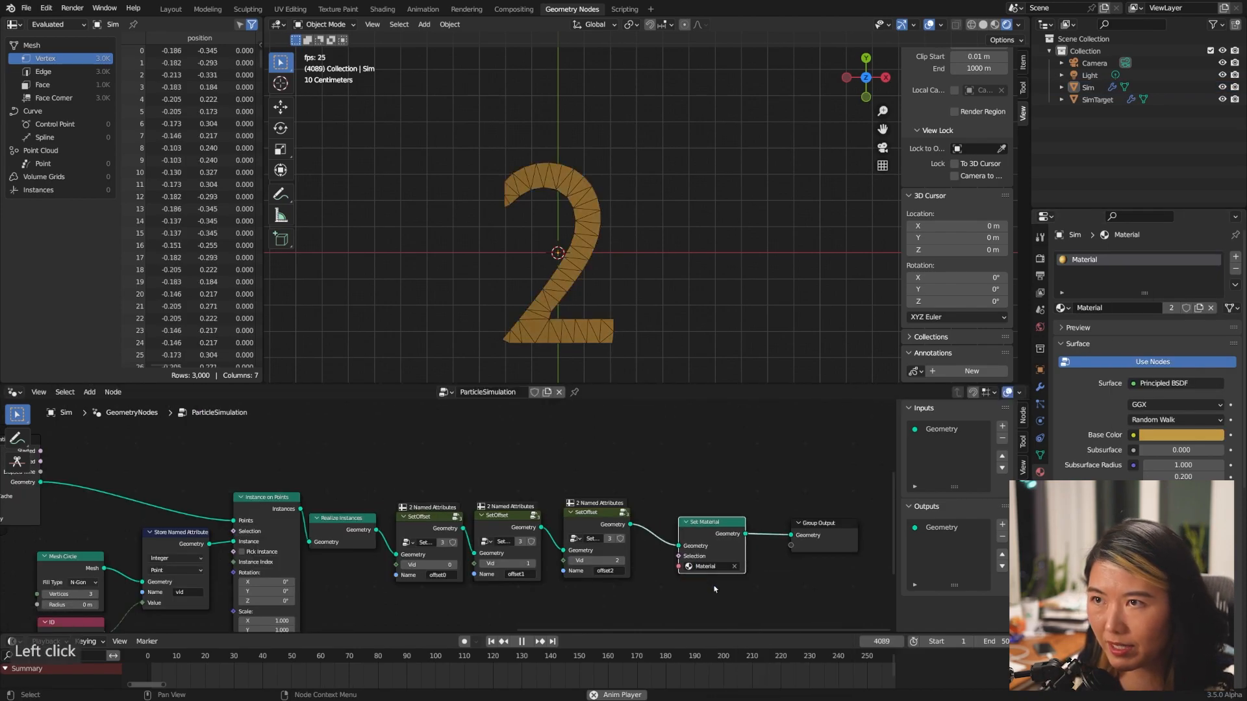
- Set the Light's power to 2000 W, check the text from the top view, and raise the power further to 3000 W
scroll(737, 273, down, 3)
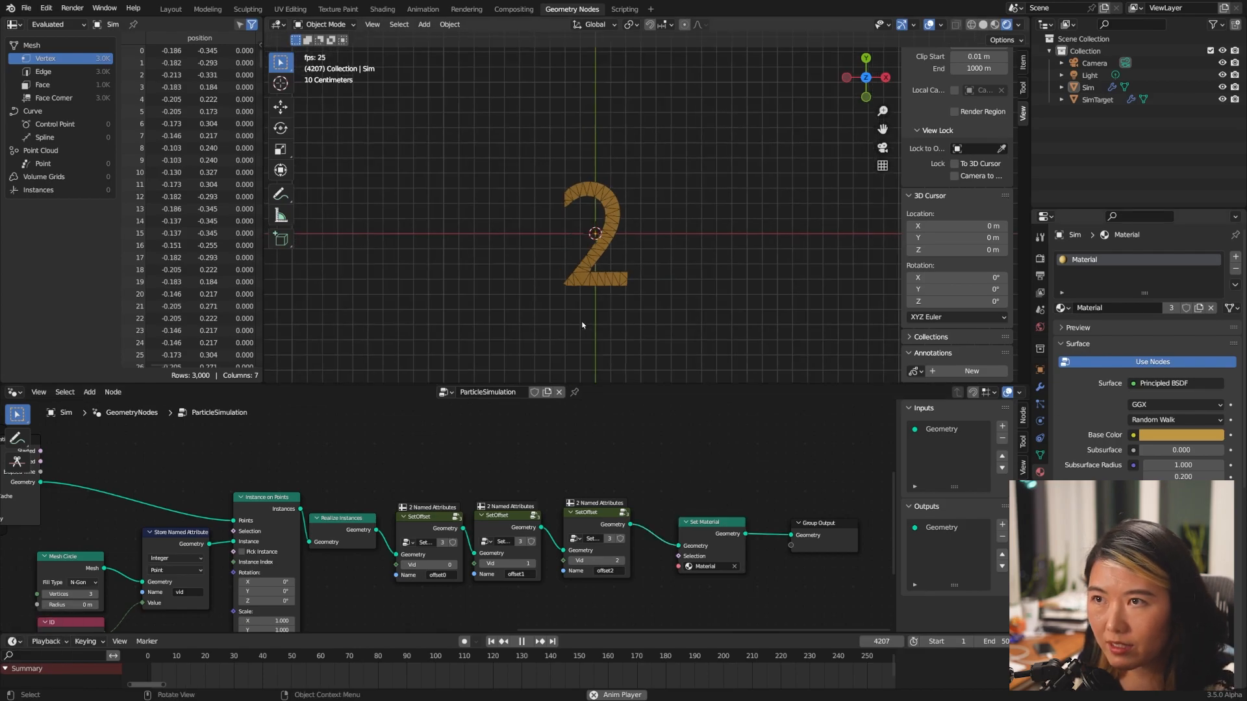
click(1090, 76)
scroll(694, 207, down, 2)
middle_drag(697, 244, 707, 175)
click(1173, 337)
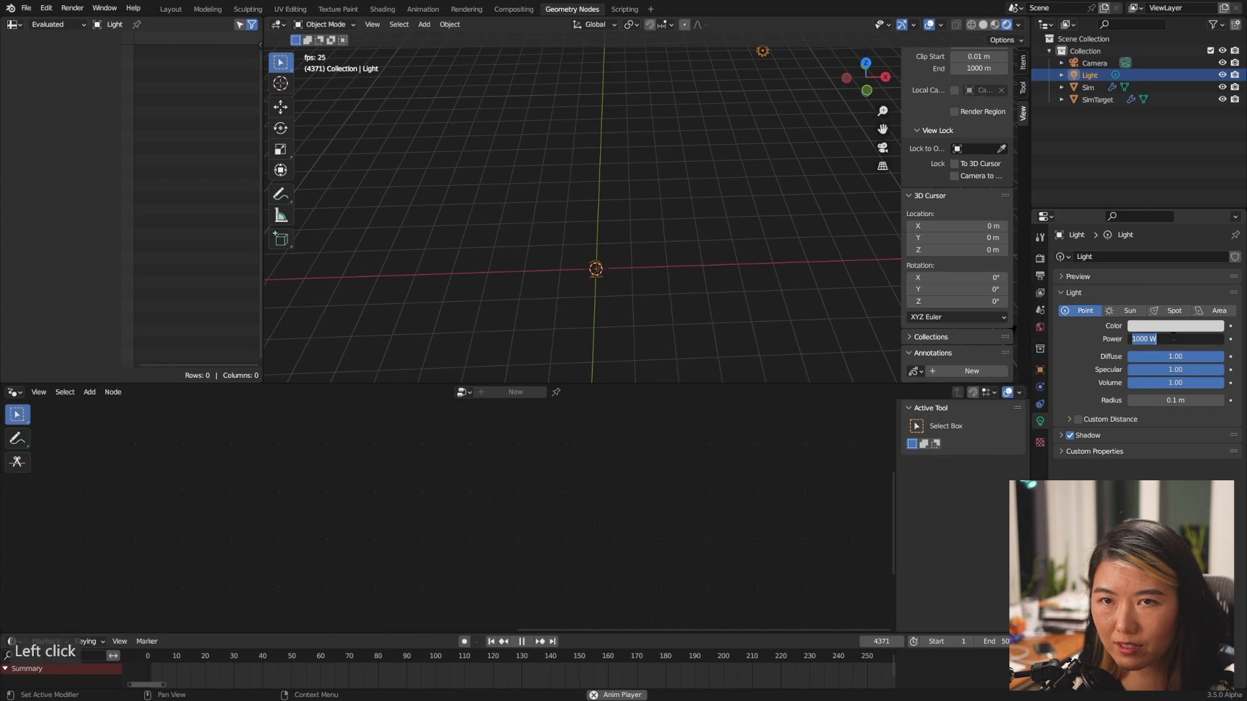
text(2)
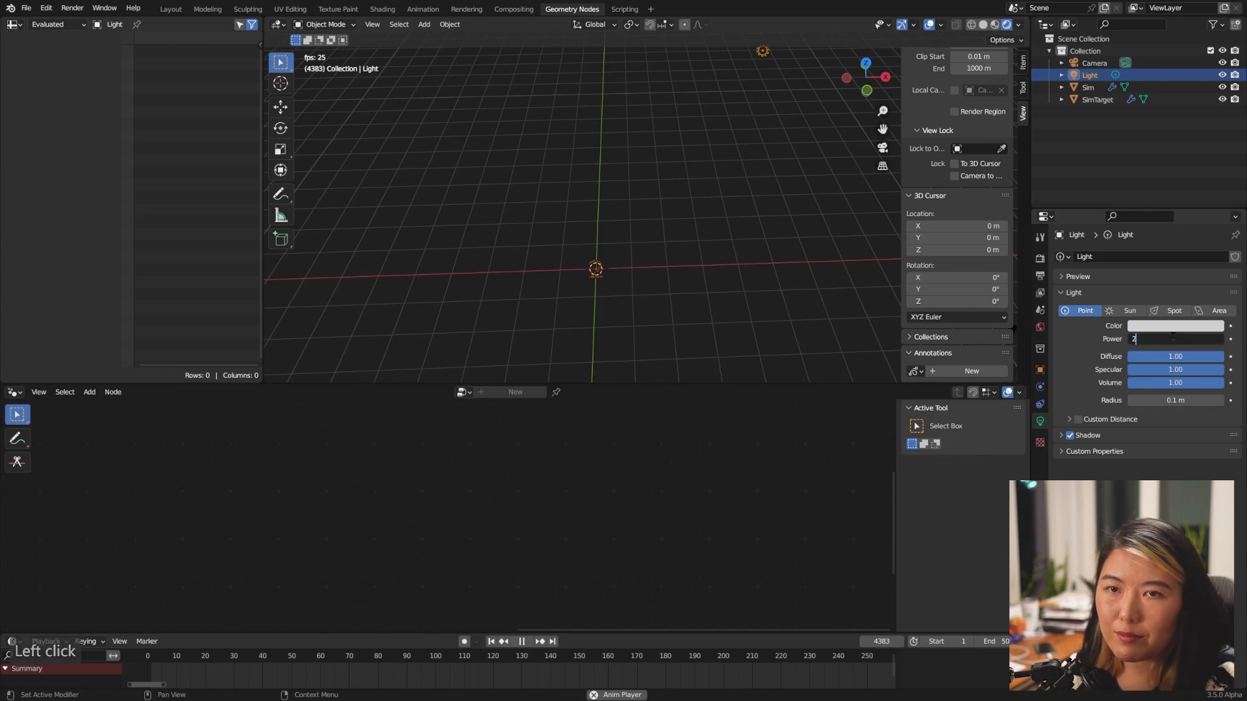
text(000)
key(Return)
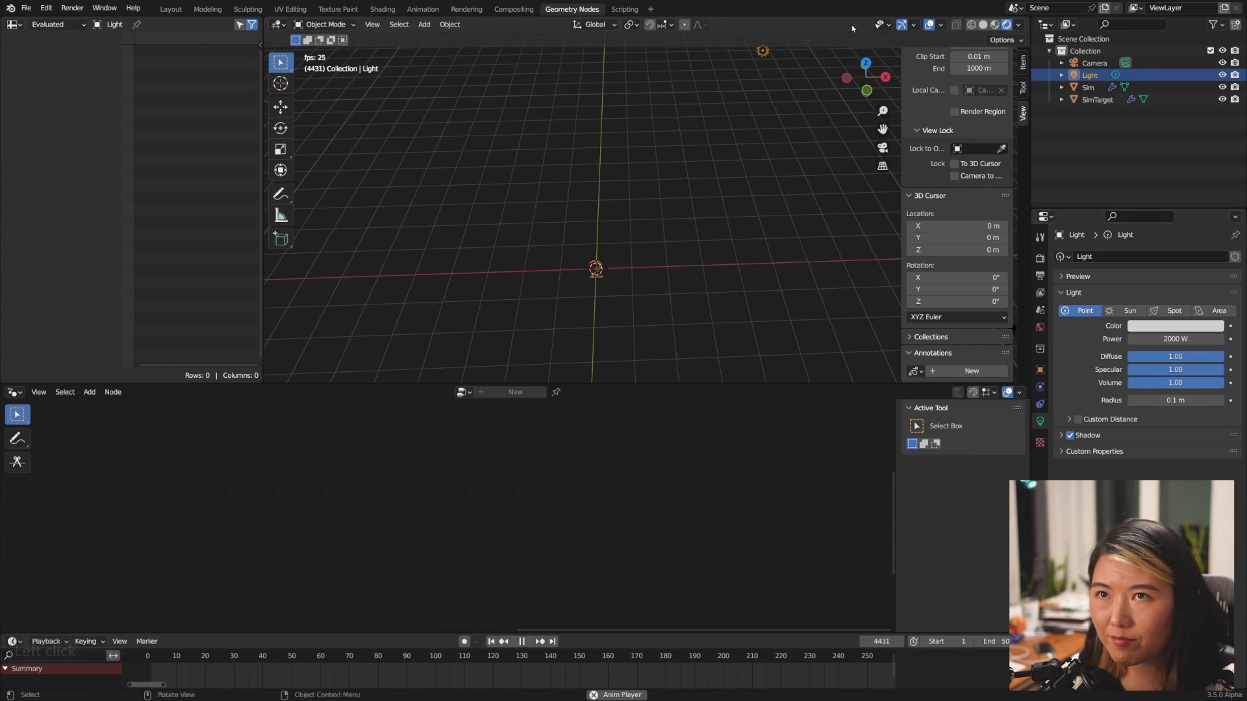
key(KP_7)
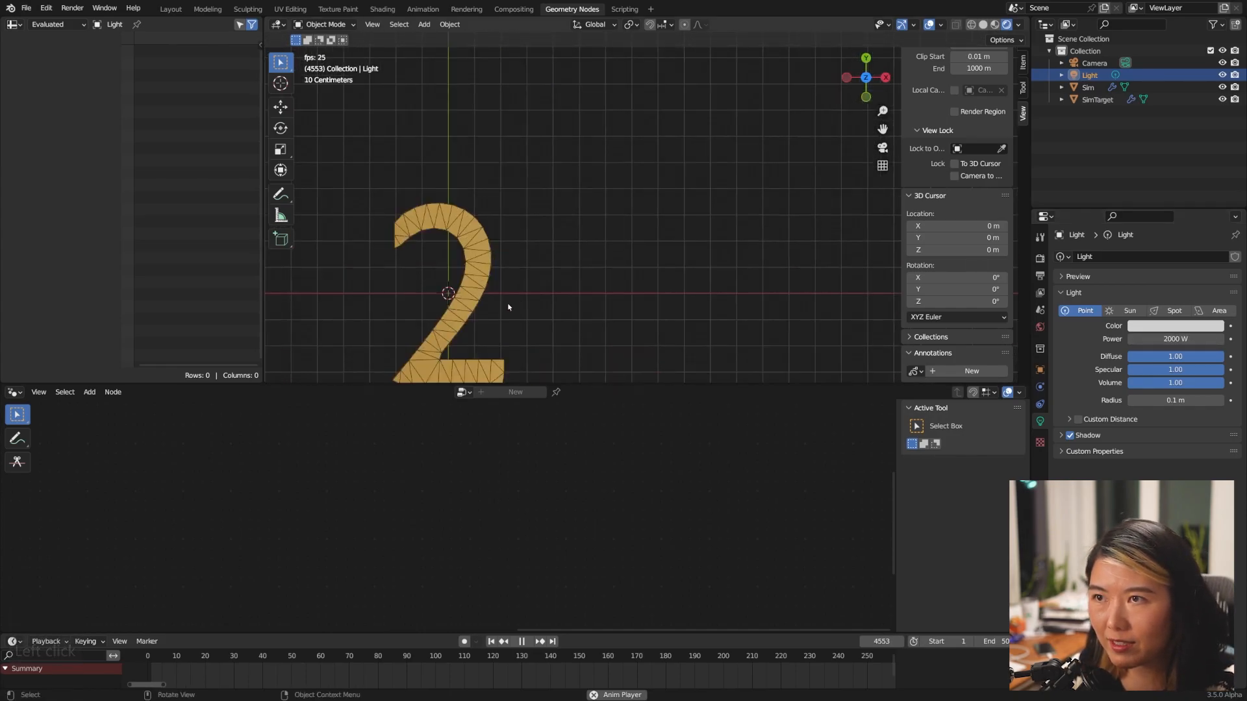
click(549, 292)
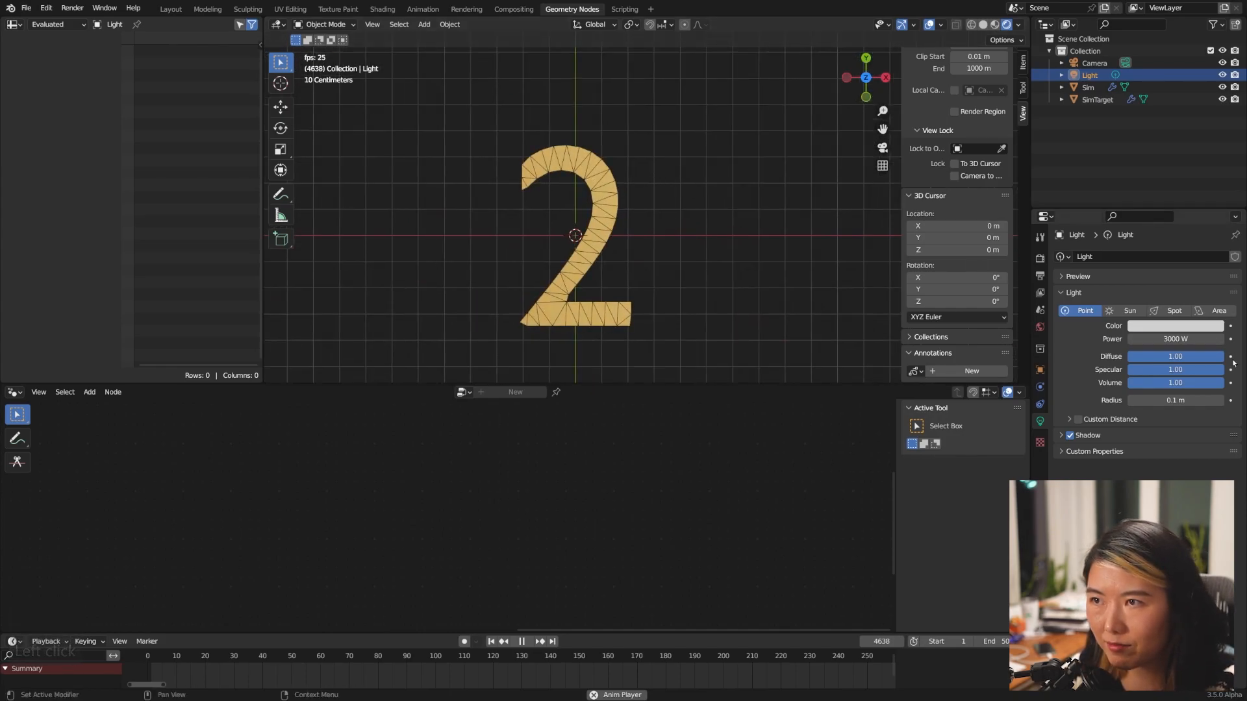
- Inside Sim's SampleOffset group, make room around Store Named Attribute and disconnect the Sample Index value from its Value input
click(377, 455)
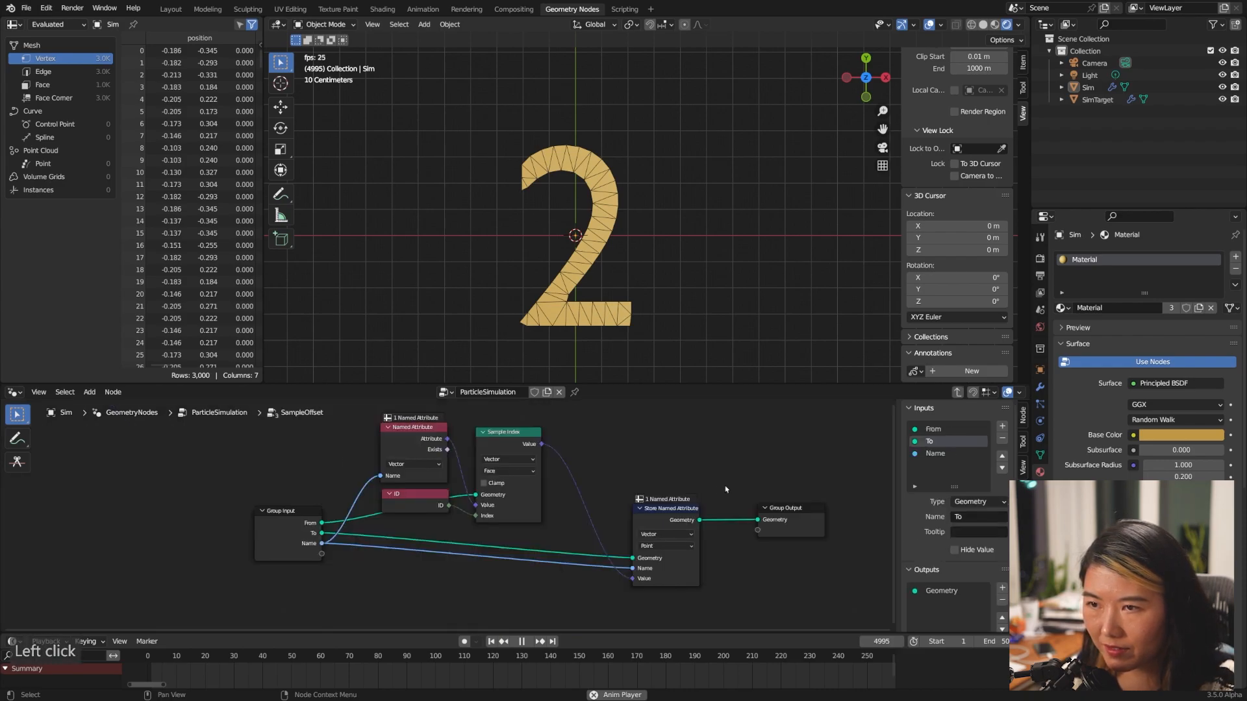
drag(763, 498, 820, 498)
drag(643, 499, 677, 504)
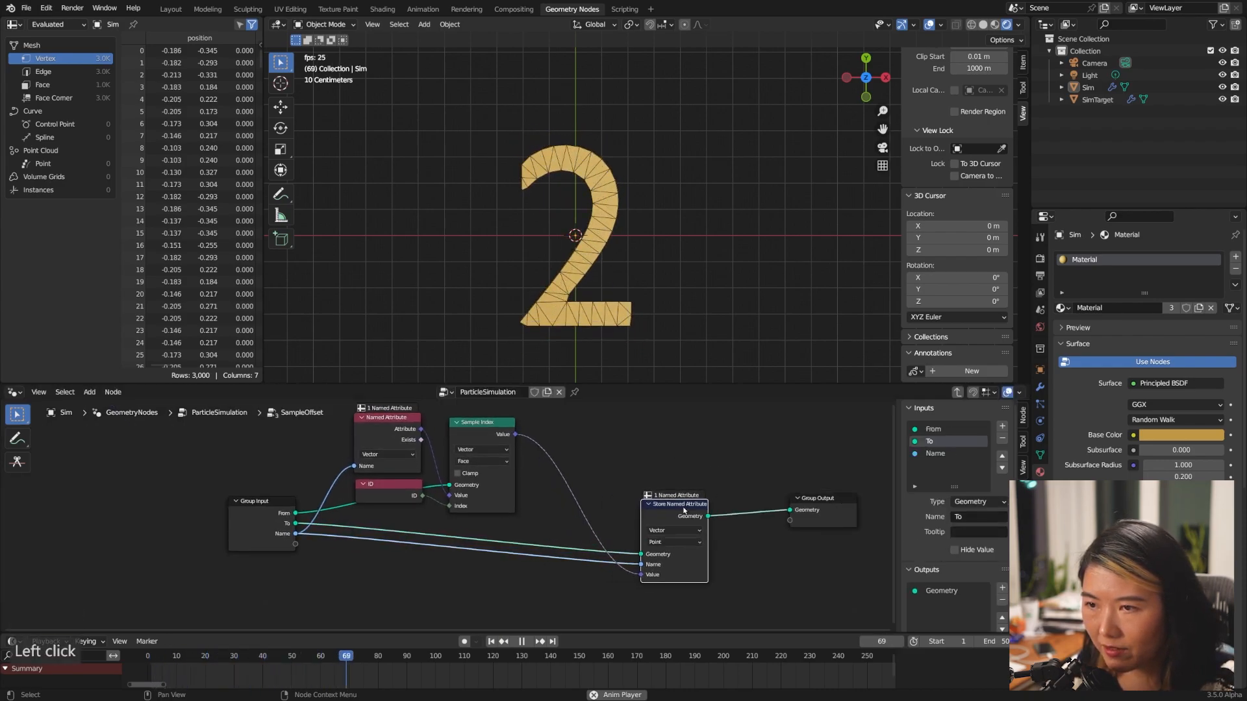
drag(643, 575, 616, 468)
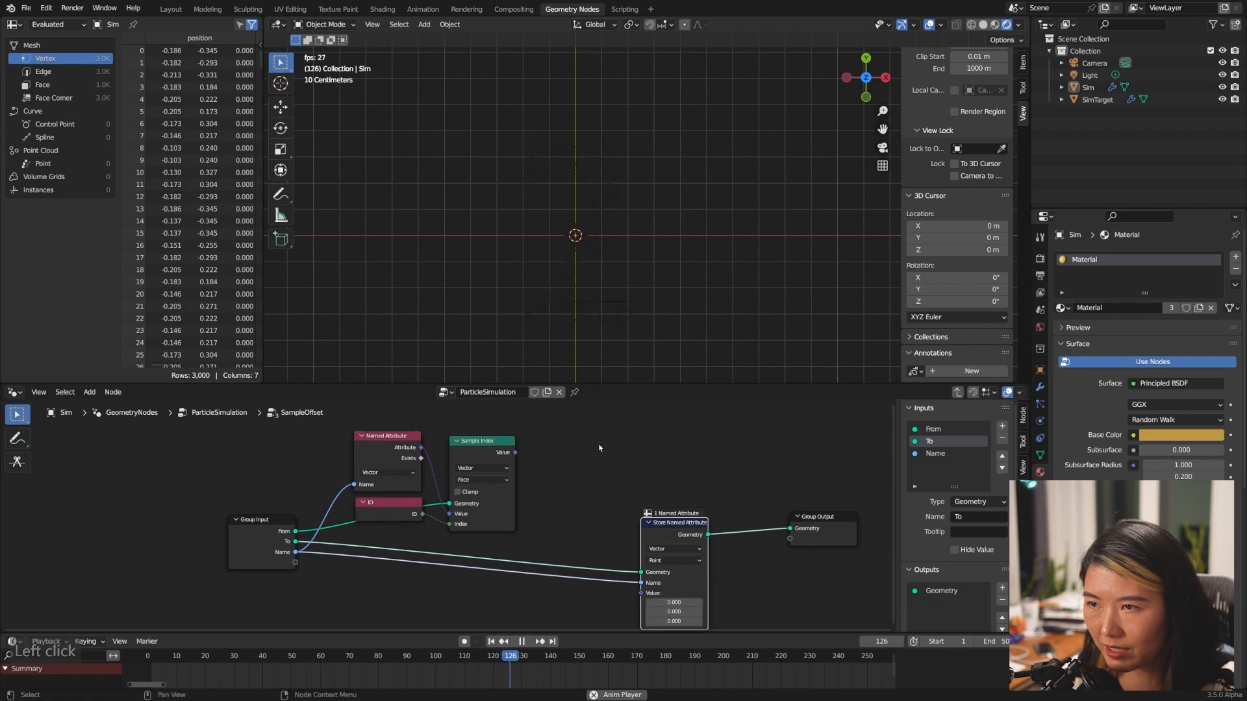
- Add a Mix node with the Vector data type between Sample Index and Store Named Attribute
key(shift+a)
text(mix)
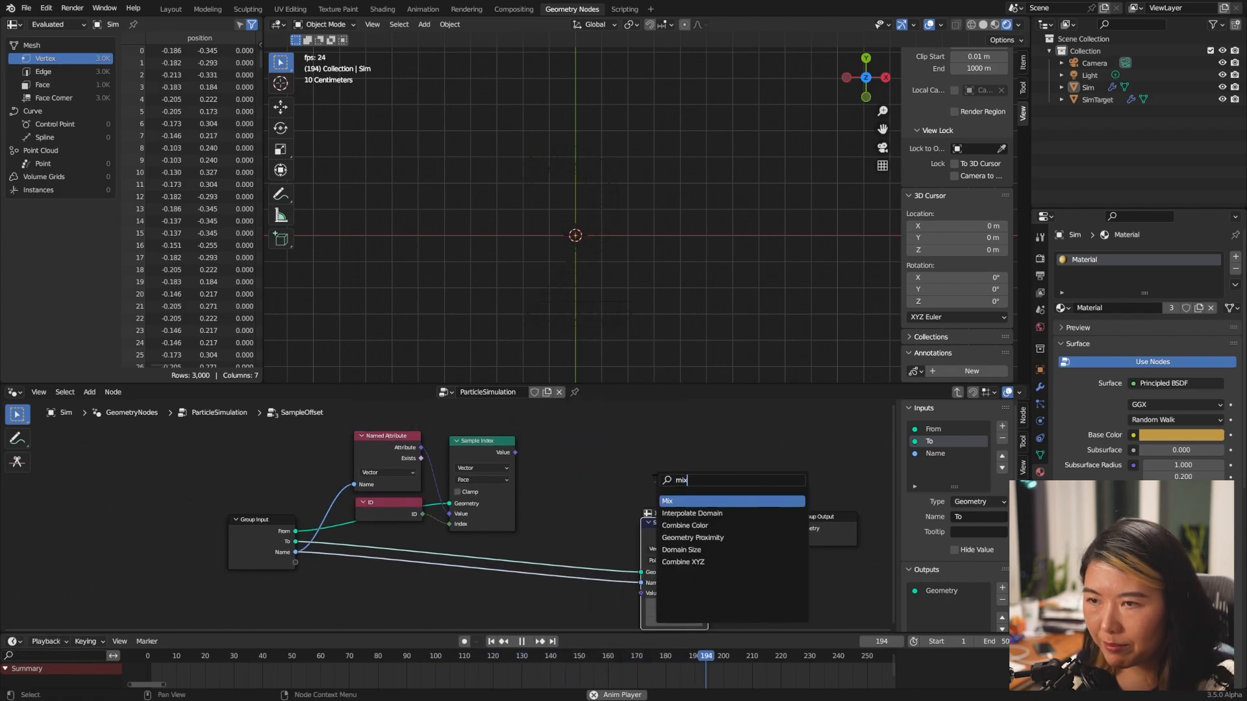
key(Return)
click(557, 479)
click(592, 501)
click(601, 525)
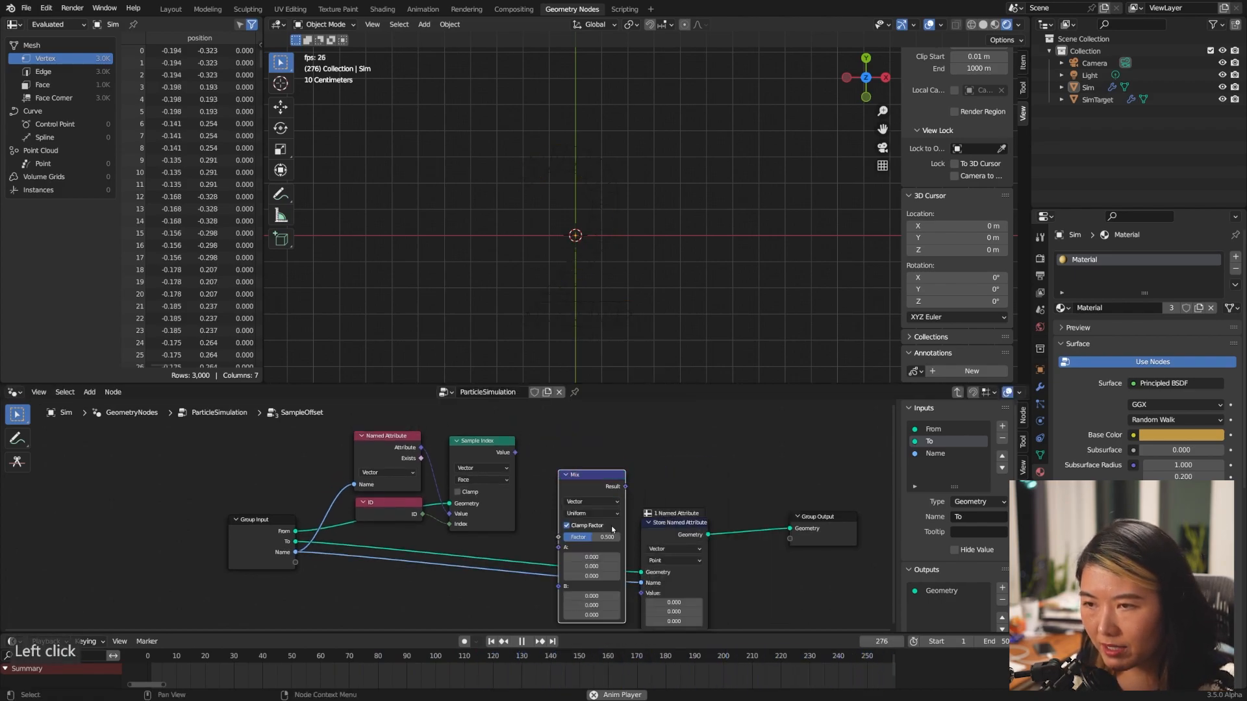
- Add a Vector-type Named Attribute node, feed it the Group Input's Name, and connect its Attribute to the Mix node's B input
key(shift+a)
text(named)
key(Return)
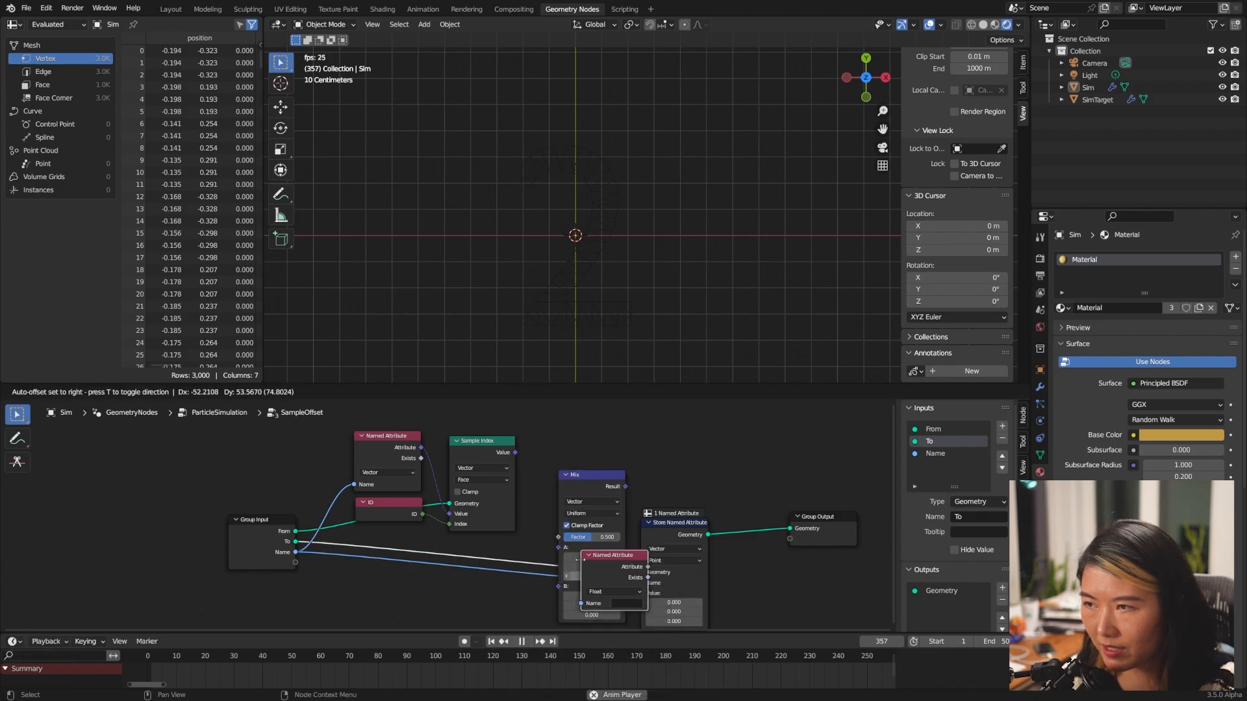
click(458, 597)
drag(309, 525, 436, 580)
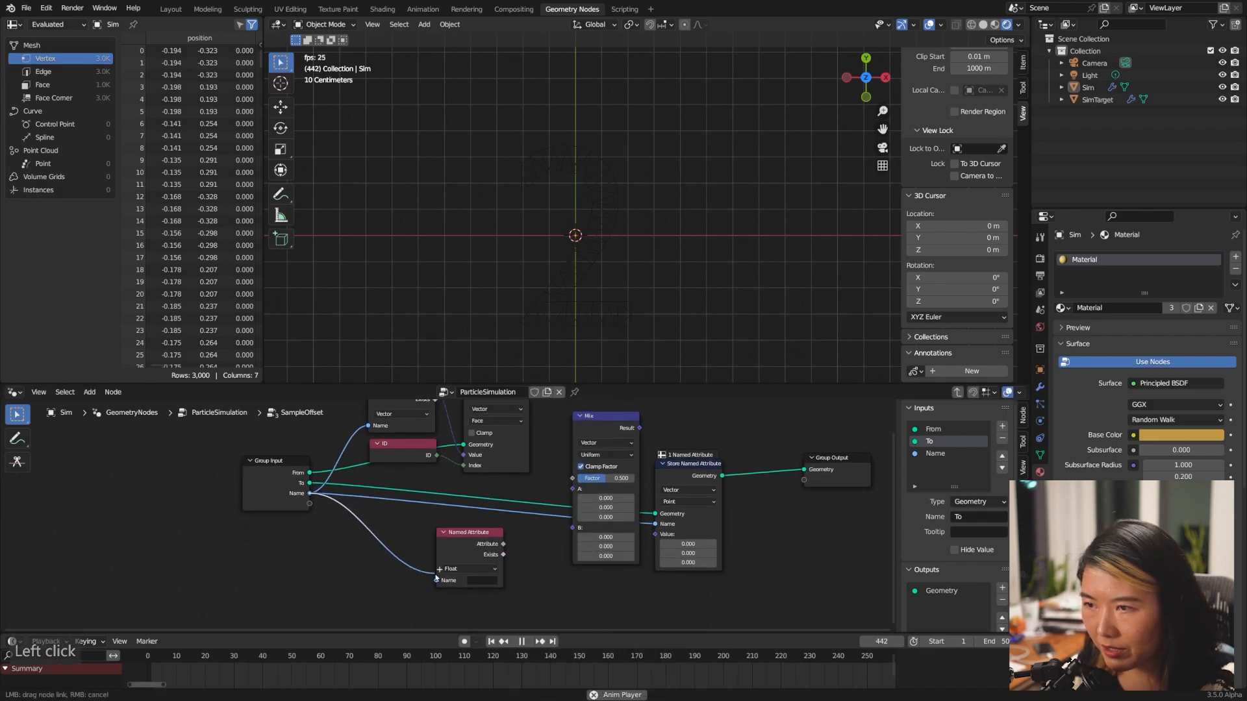
click(490, 562)
click(483, 569)
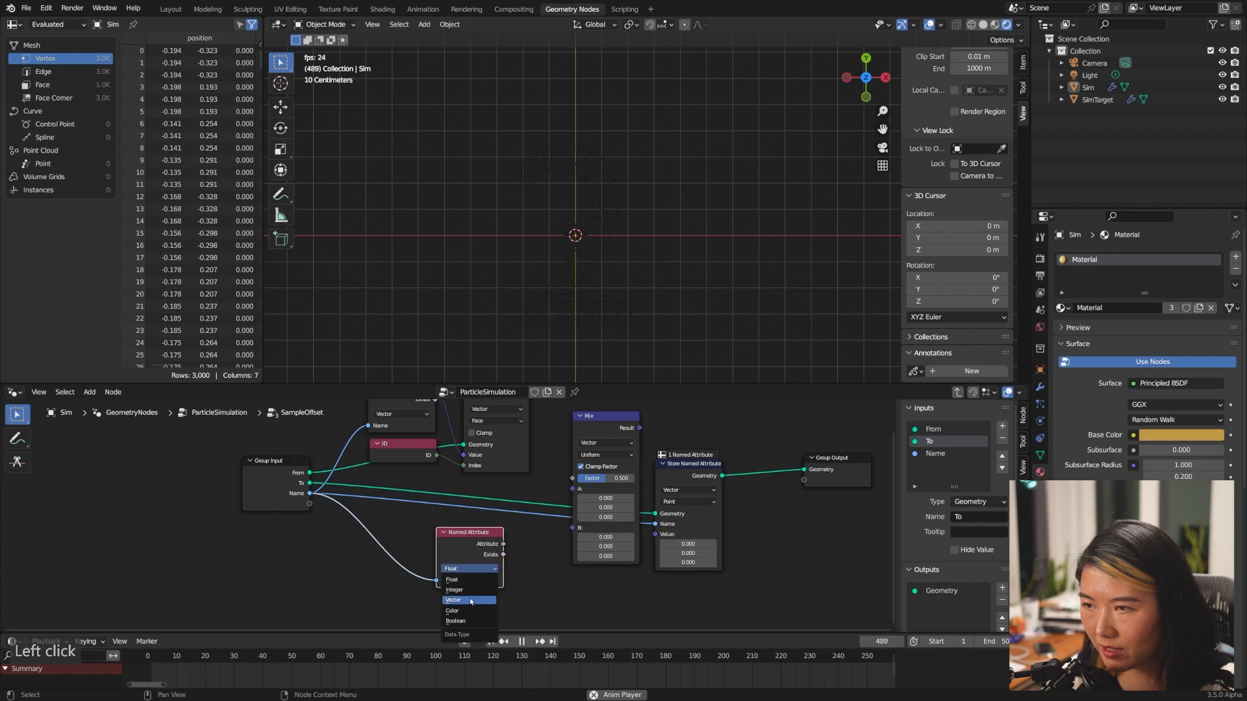
click(471, 601)
drag(503, 544, 573, 527)
- Connect Sample Index's Value to the Mix node's A input and the Mix result to Store Named Attribute's Value
middle_drag(530, 394, 513, 433)
drag(512, 432, 519, 453)
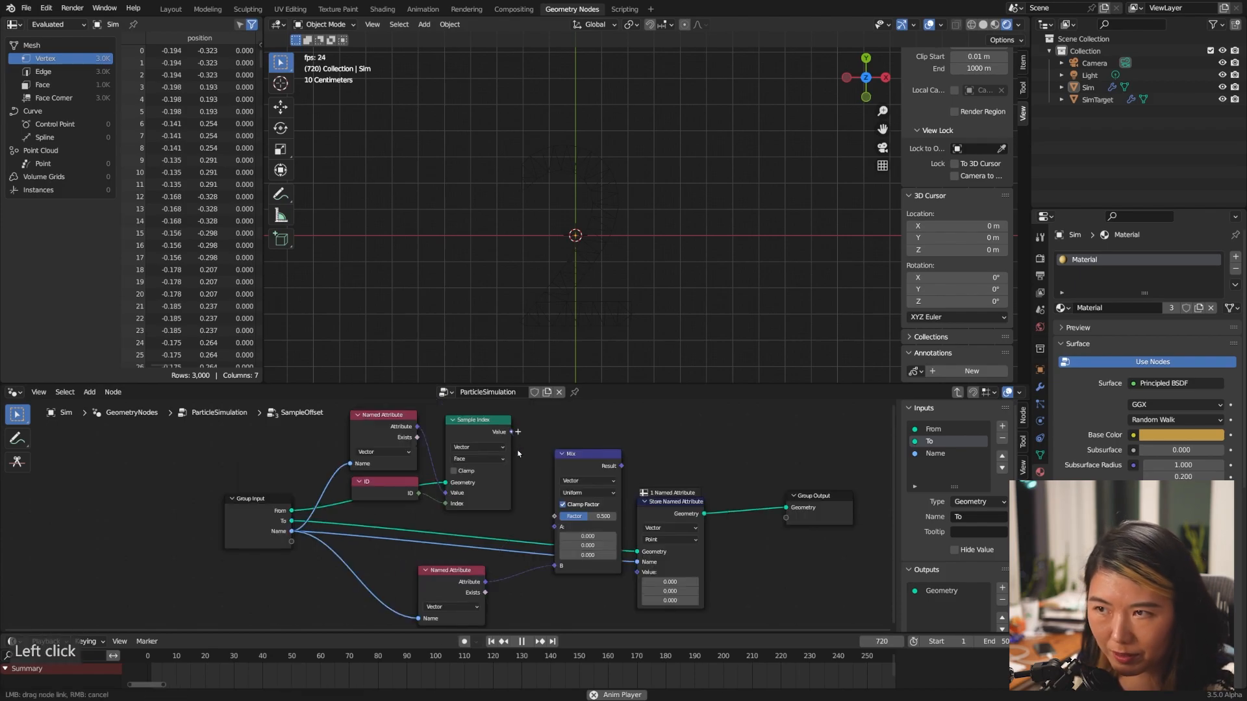
drag(525, 508, 554, 528)
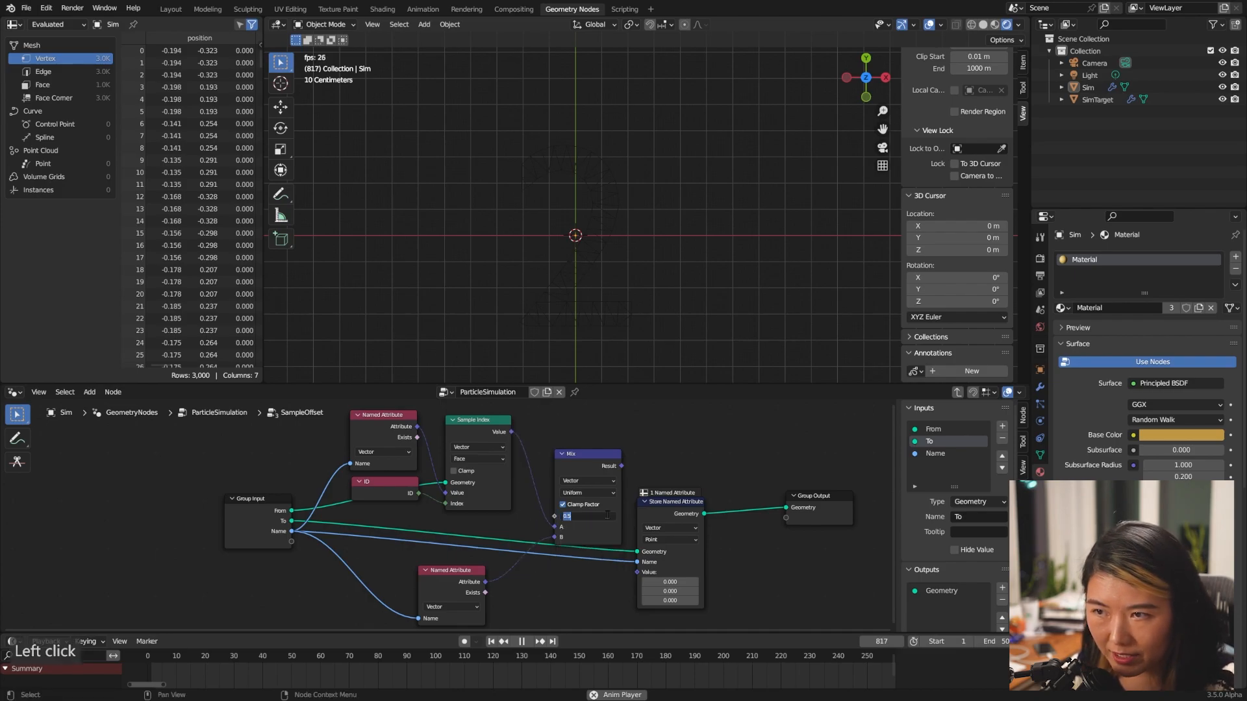
click(587, 517)
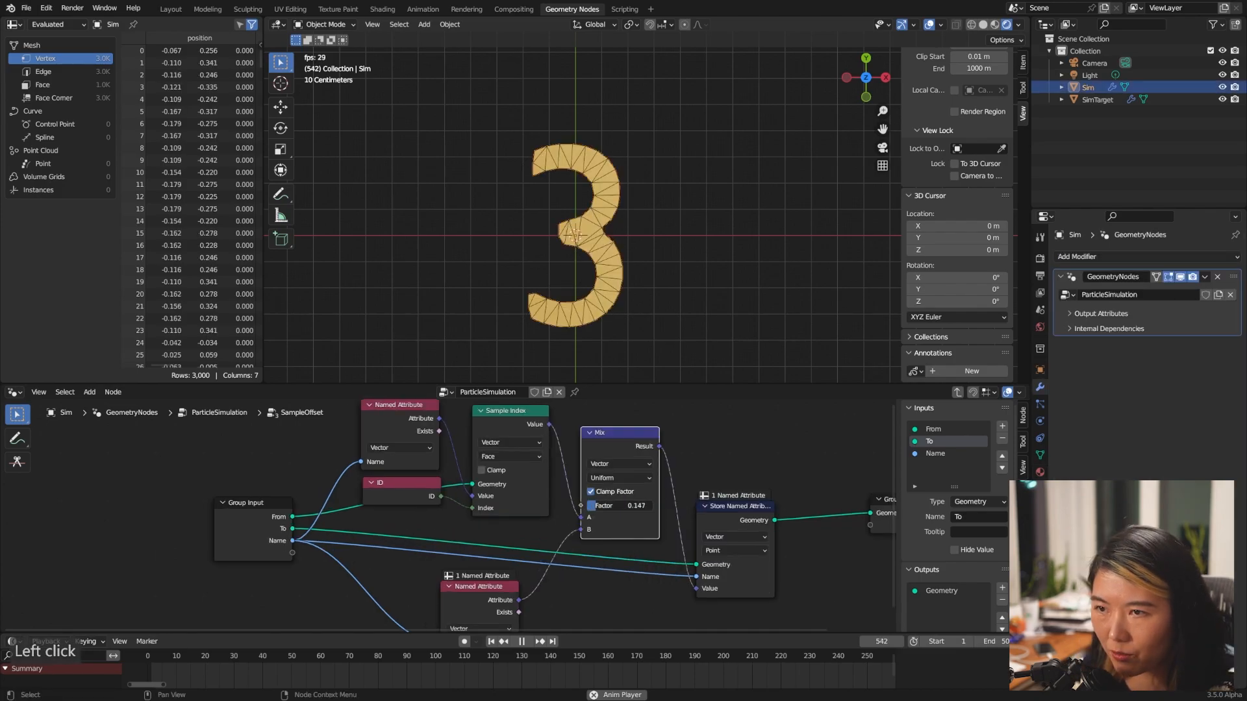
- Set the Mix node's Factor to 0.9
drag(596, 505, 645, 505)
click(648, 512)
text(0.9)
key(Return)
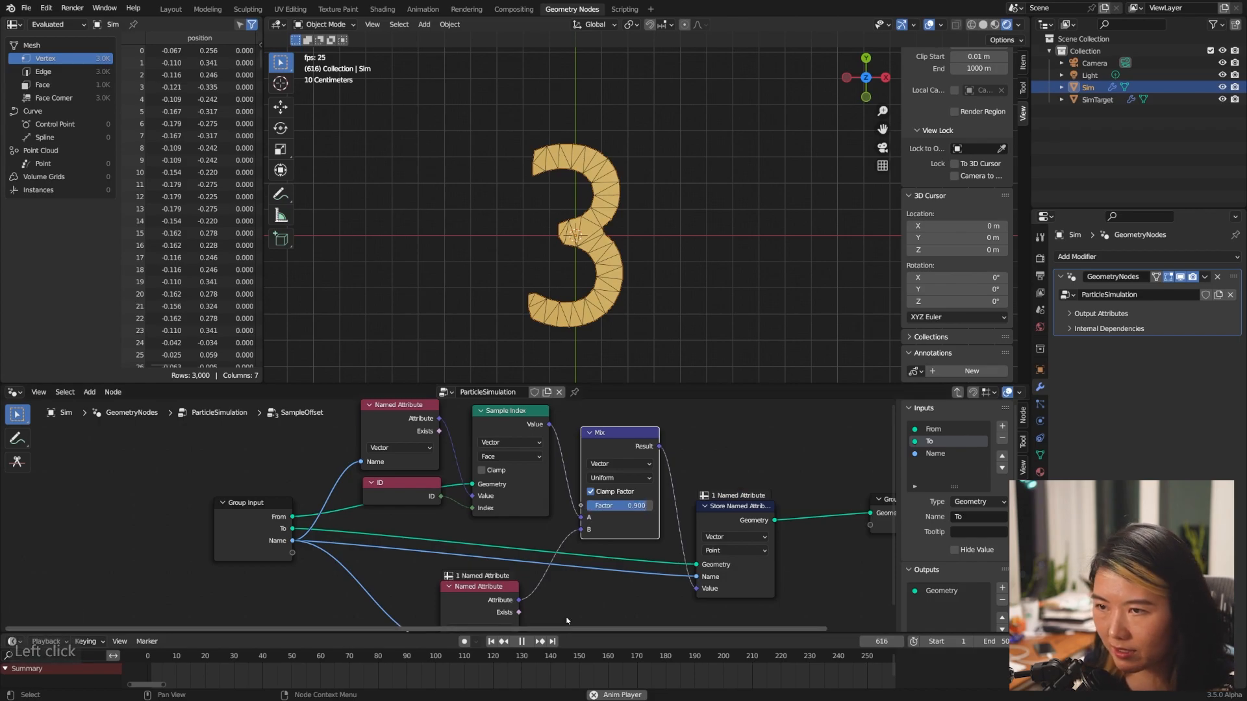
middle_drag(566, 626, 572, 562)
click(479, 543)
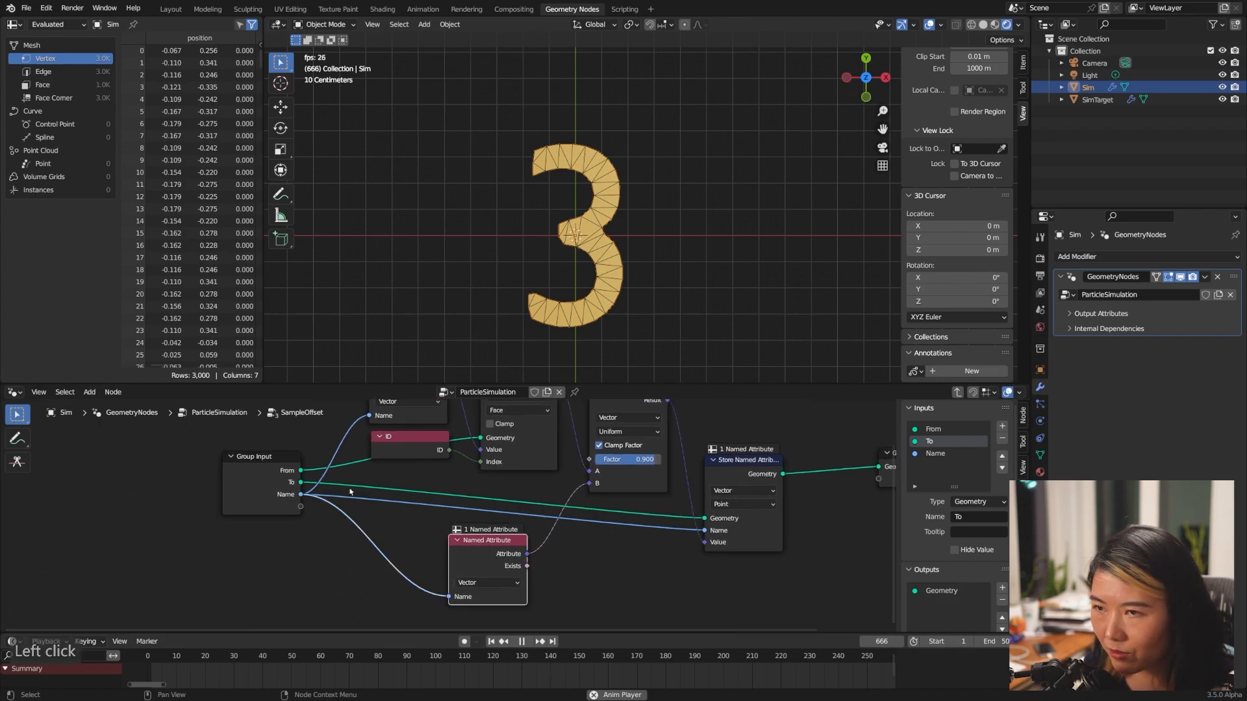
middle_drag(609, 544, 601, 556)
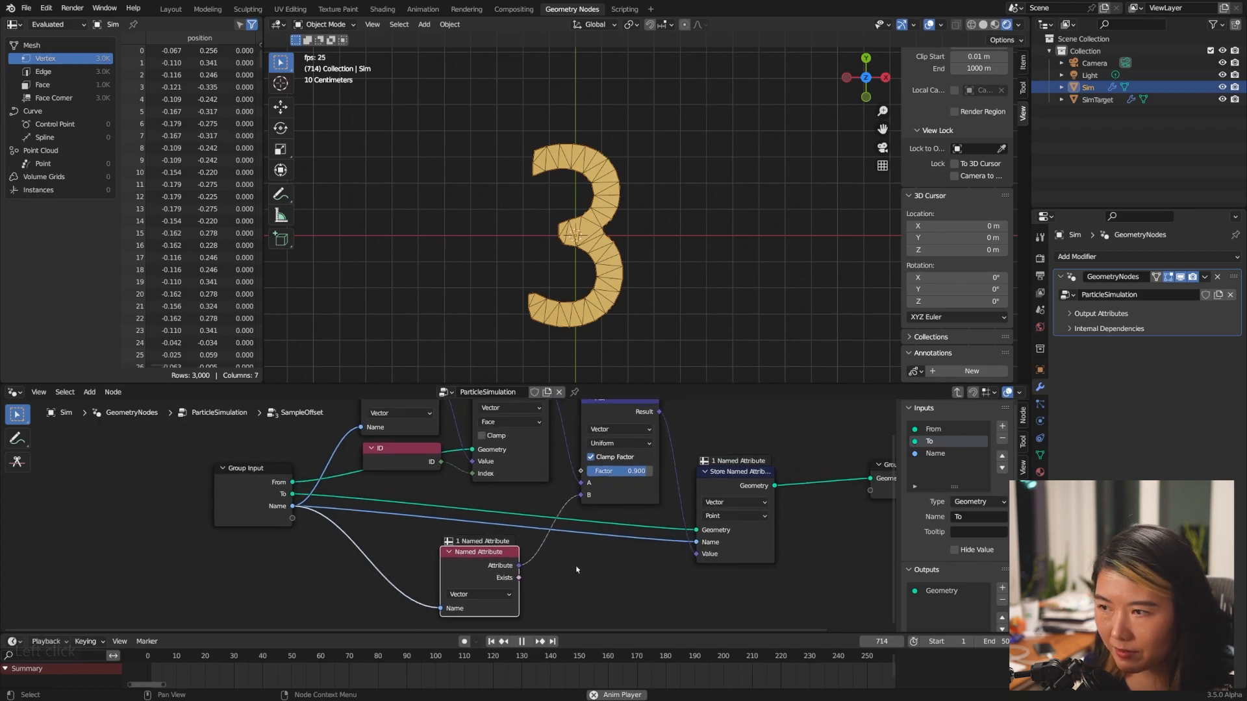
click(725, 429)
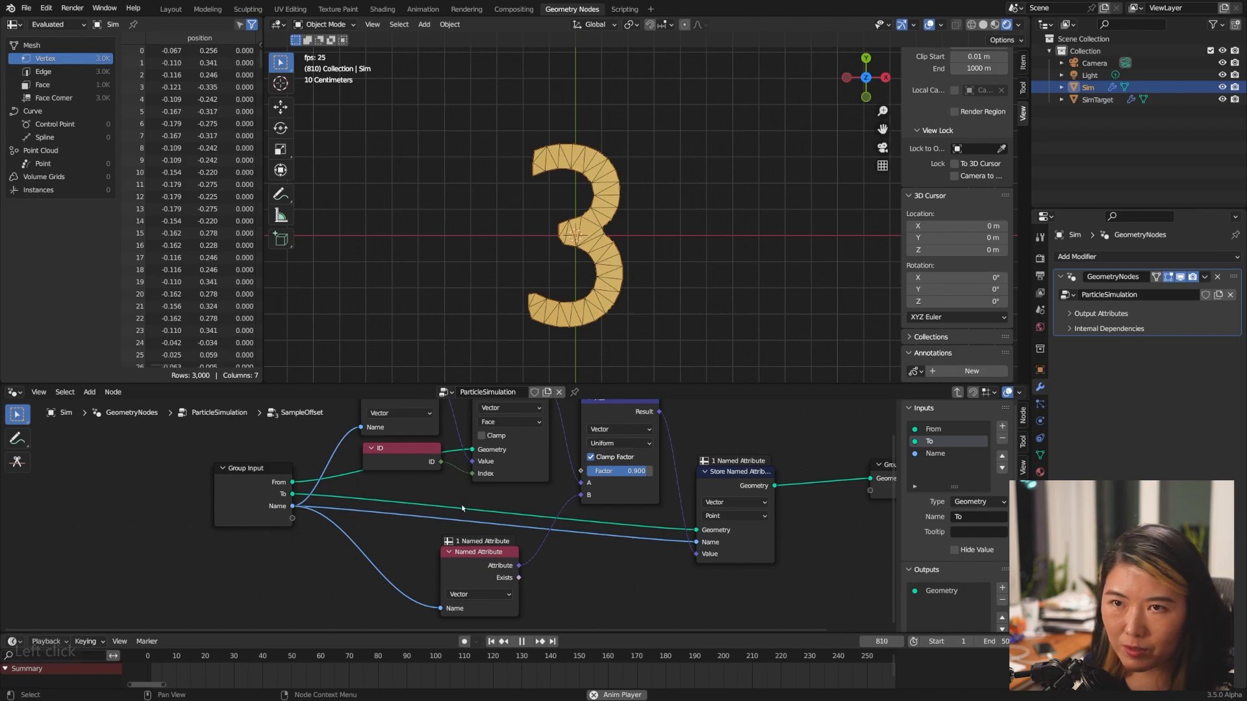
middle_drag(690, 452, 683, 463)
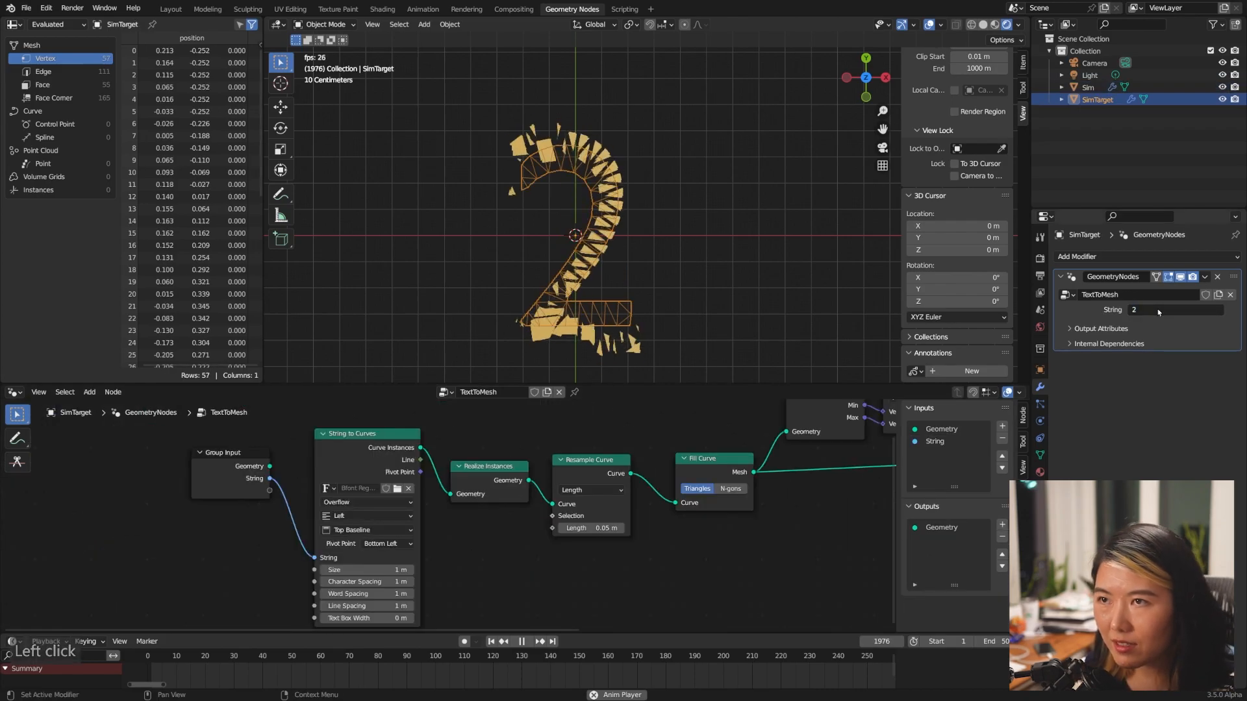
- Test the smoothed transition by changing SimTarget's text string to 3 and then to 4
click(1157, 309)
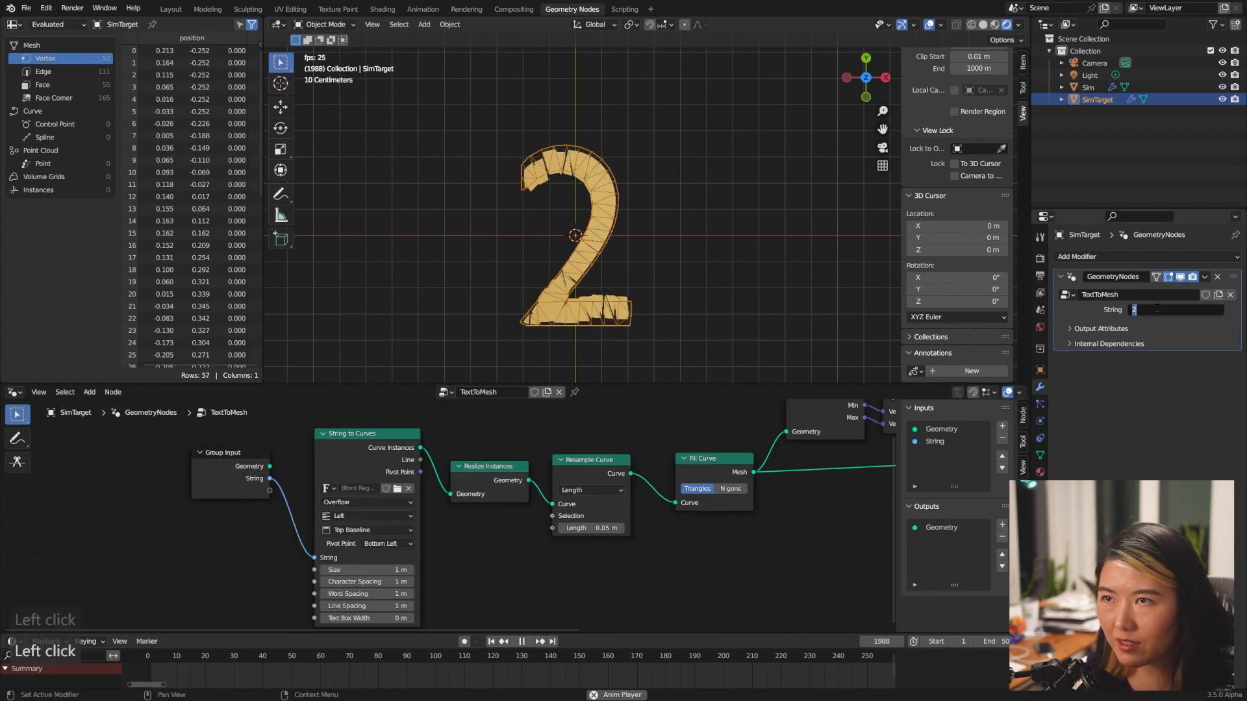
text(3)
key(Return)
click(1157, 309)
text(4)
key(Return)
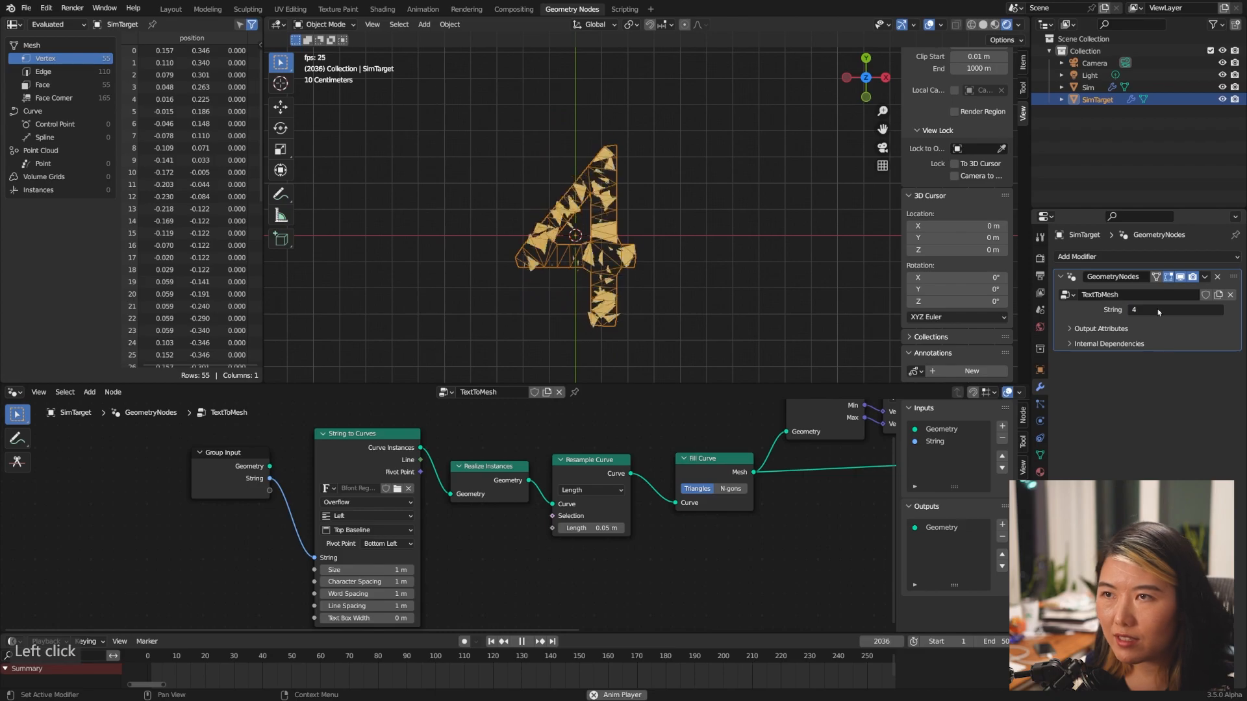
- Change SimTarget's text string to 1 and then to 3 to test the particle motion
click(1172, 311)
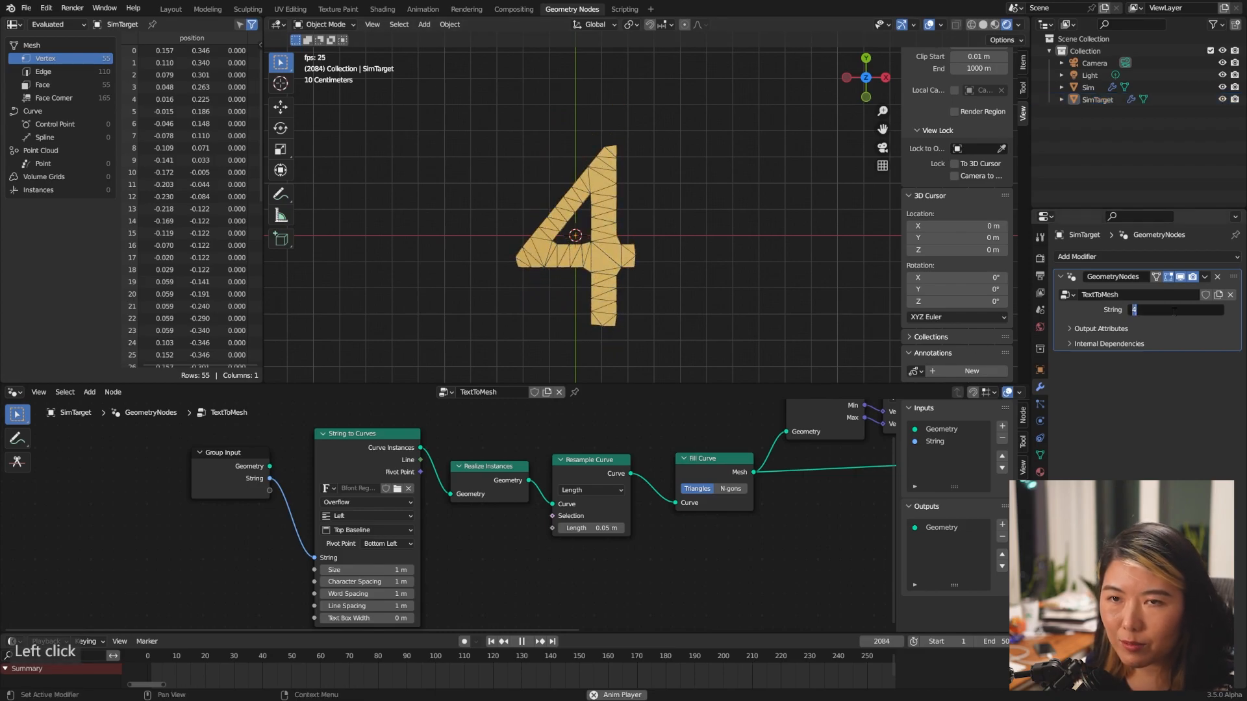
text(2)
key(Return)
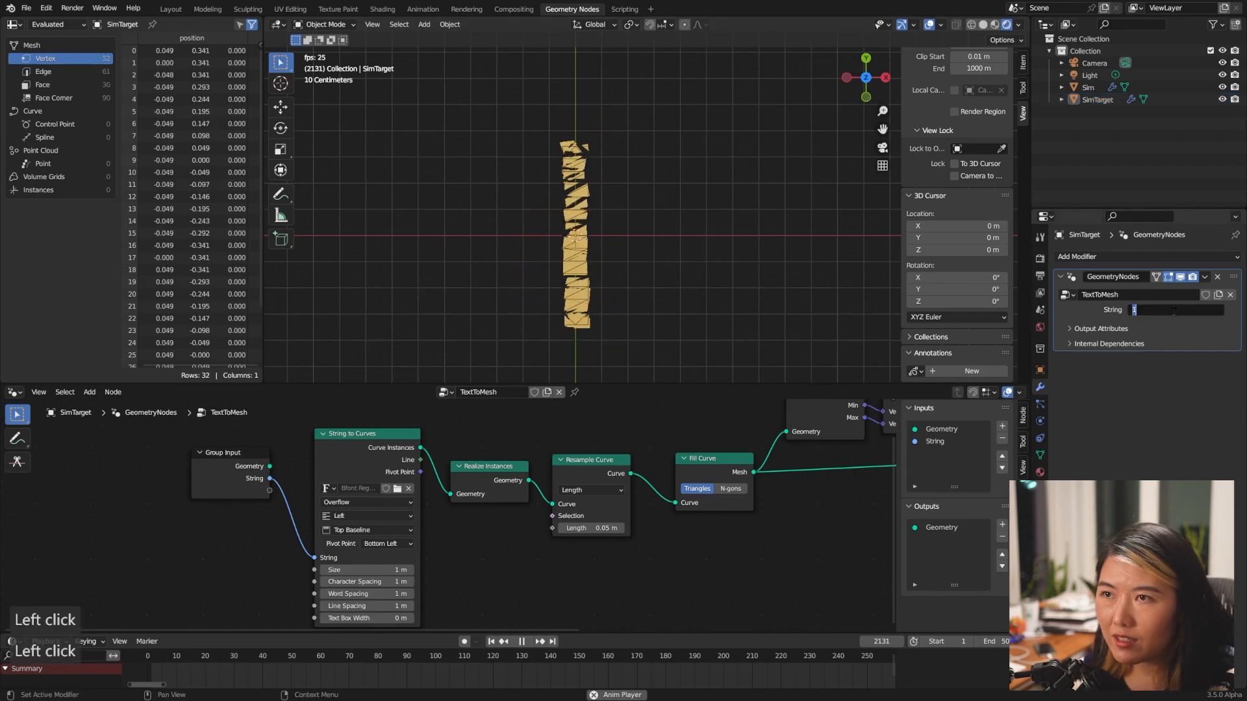
click(1174, 313)
text(3)
key(Return)
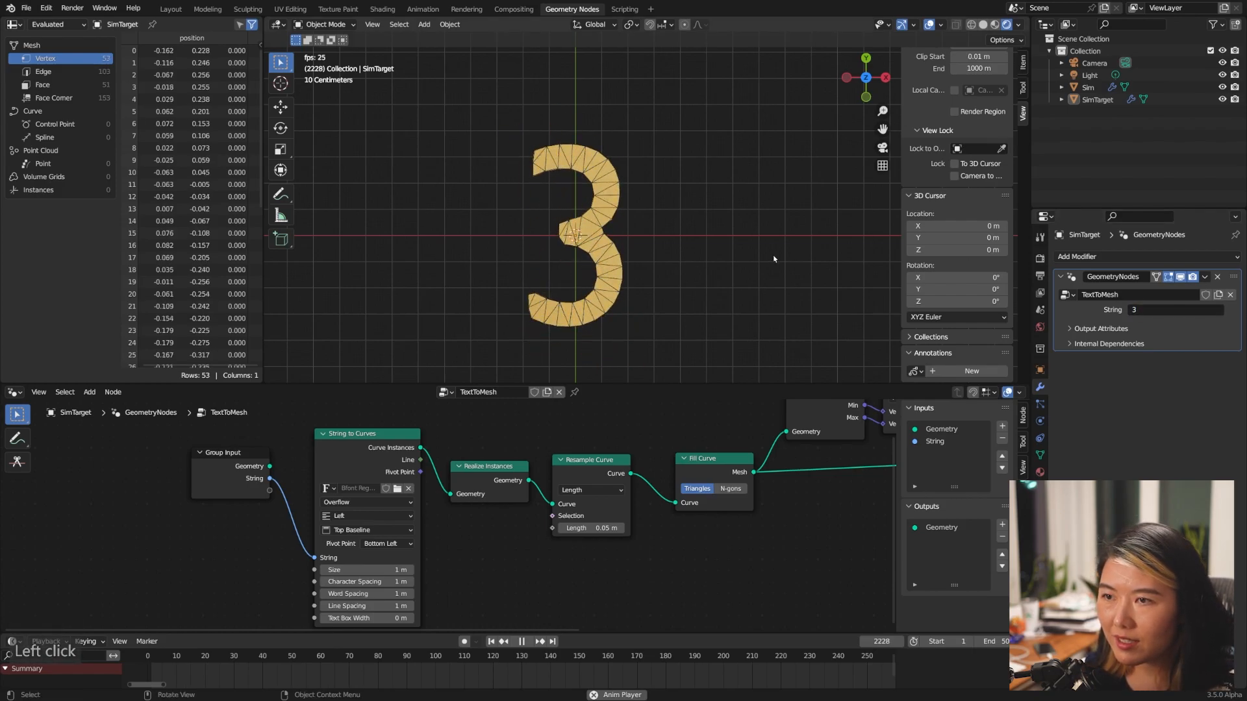
- Cycle SimTarget's text string through 2, 1 and 3 to test the triangles' transitions
click(1192, 311)
text(2)
key(Return)
click(1193, 312)
text(1)
key(Return)
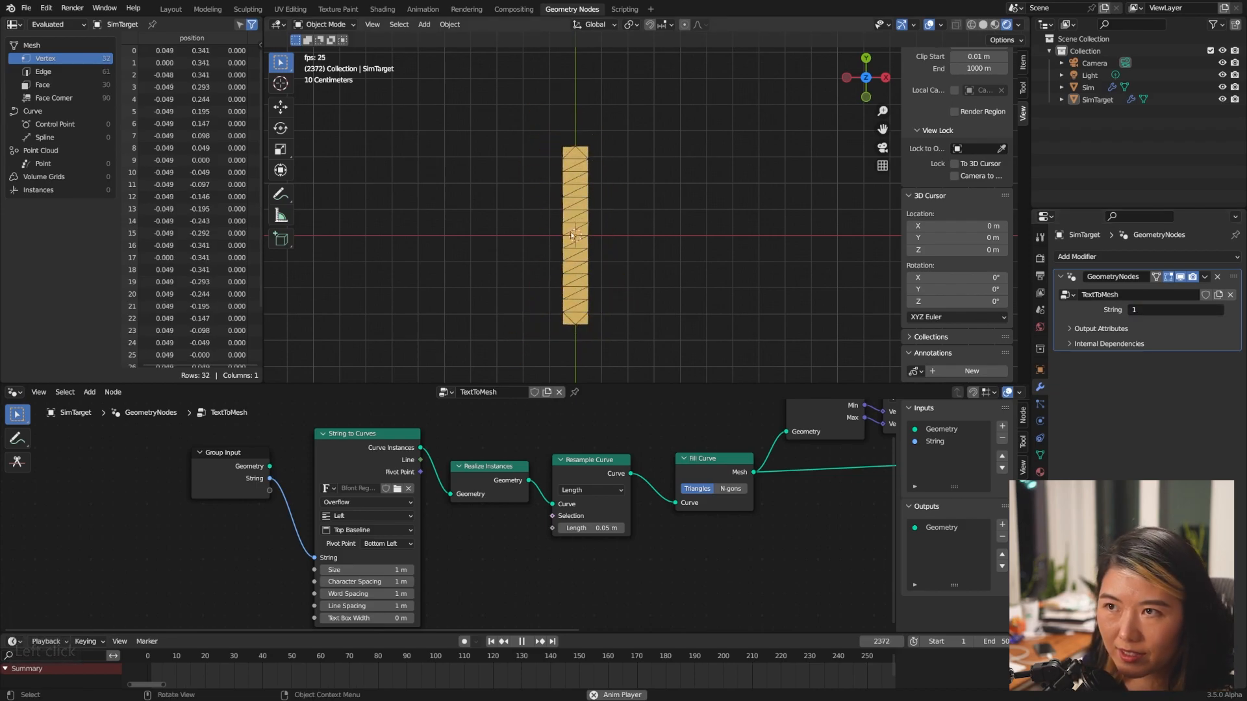
click(1185, 312)
text(3)
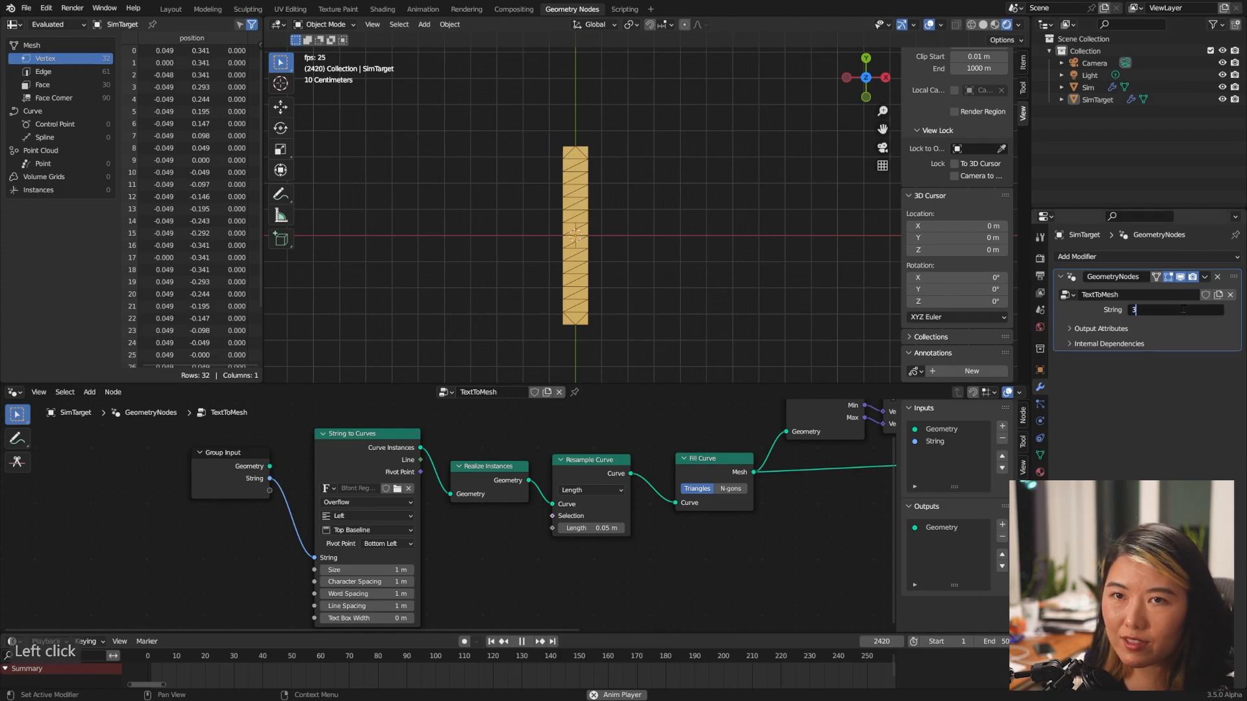
key(Return)
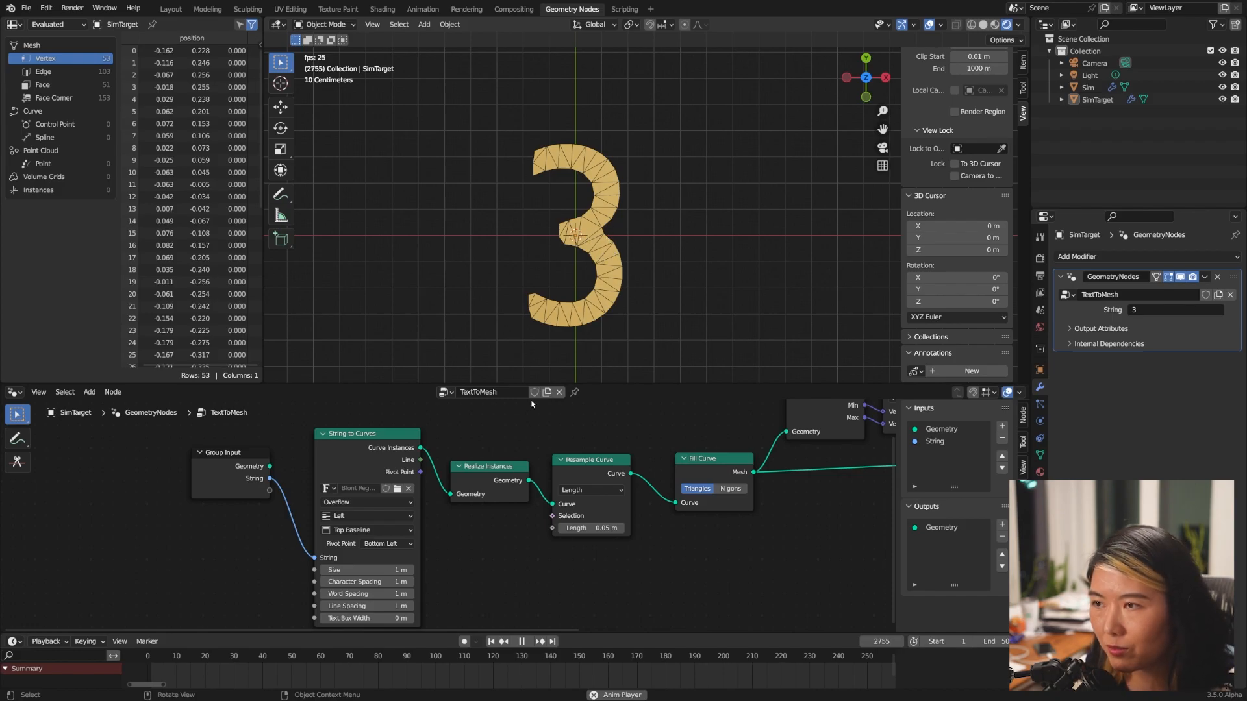
- Select the Sim object and examine the Mesh Line node's point count in the ParticleSimulation node tree
click(1088, 87)
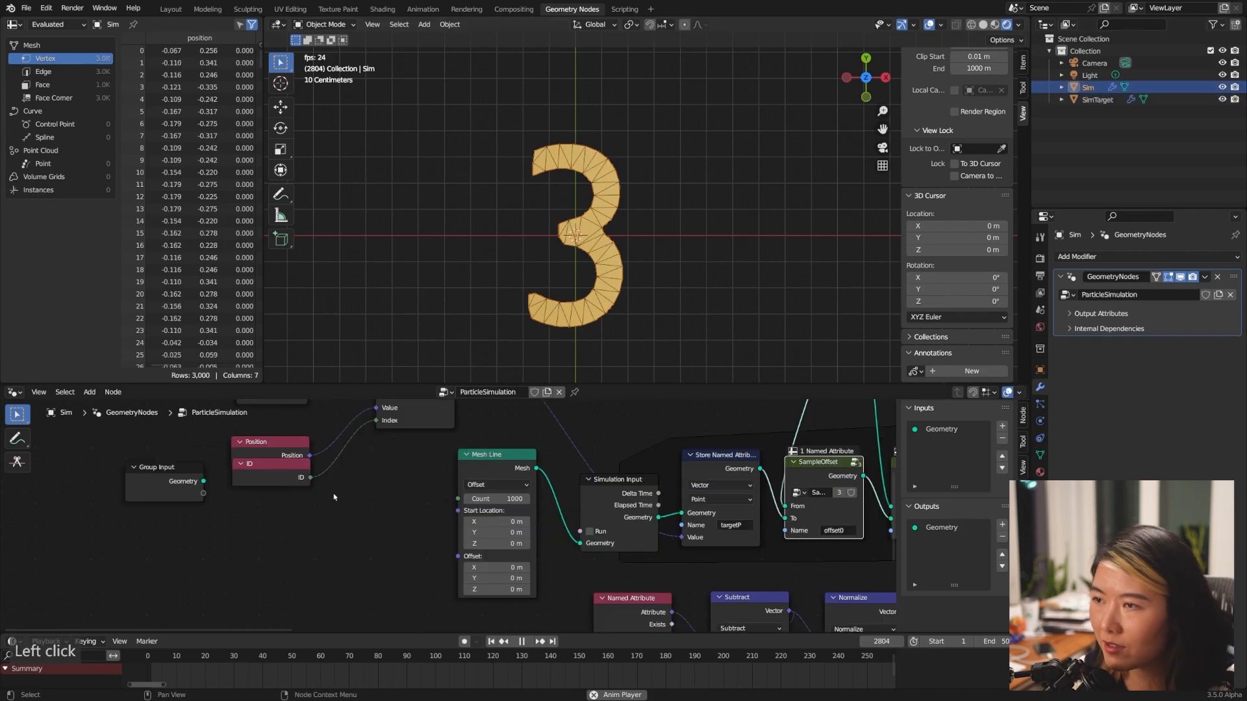
middle_drag(489, 494, 493, 504)
drag(515, 522, 504, 535)
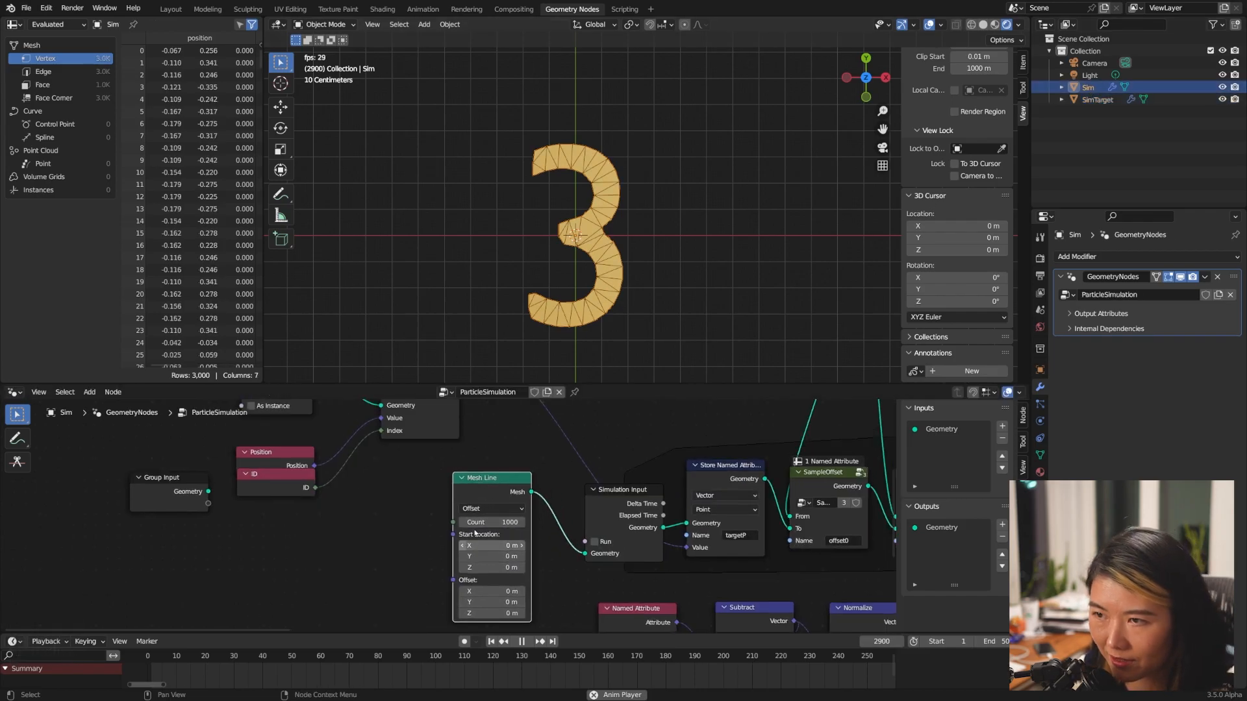
middle_drag(572, 496, 428, 504)
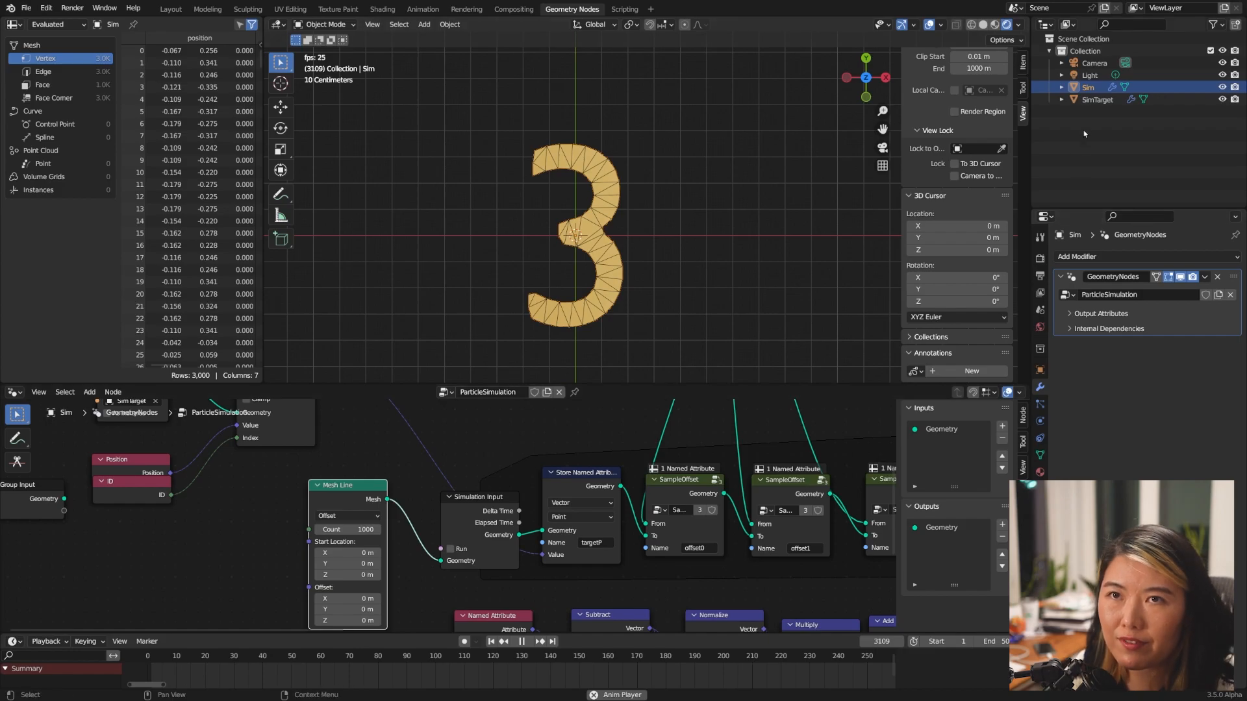
- Set SimTarget's text string to "I'm a looooong text" to test the simulation with a longer text
click(1112, 101)
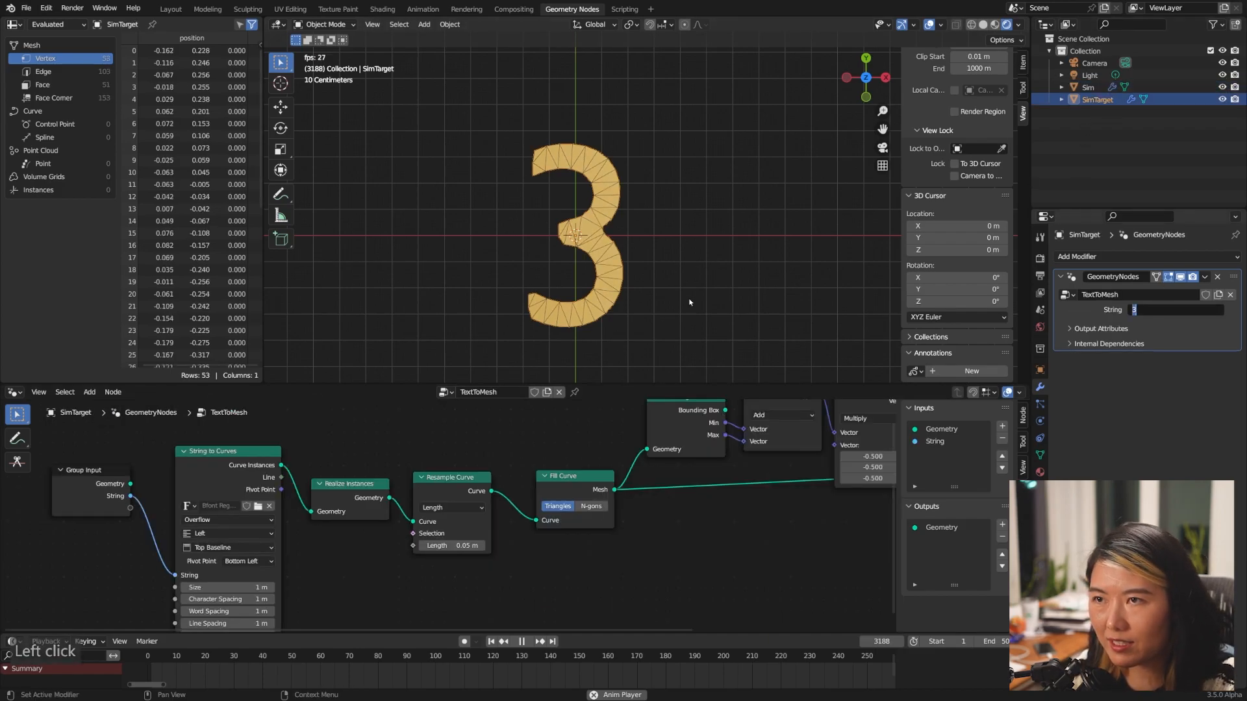
click(1169, 310)
text(I'm)
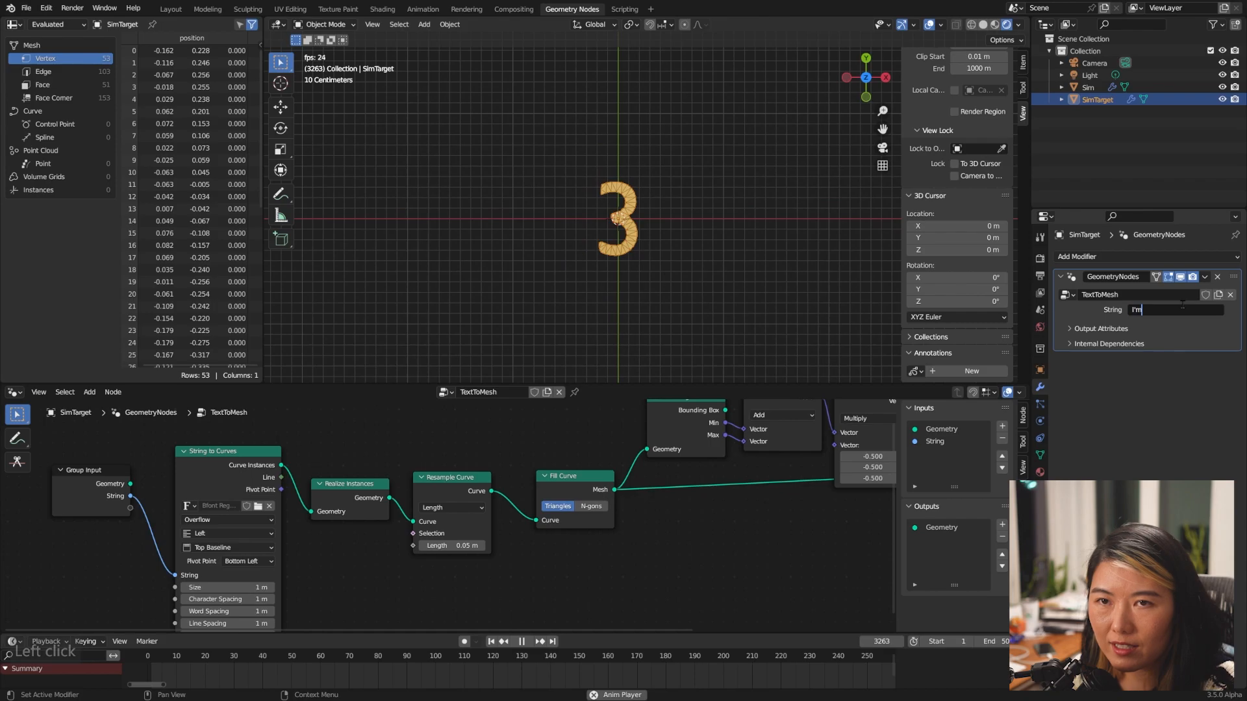
text( a lo)
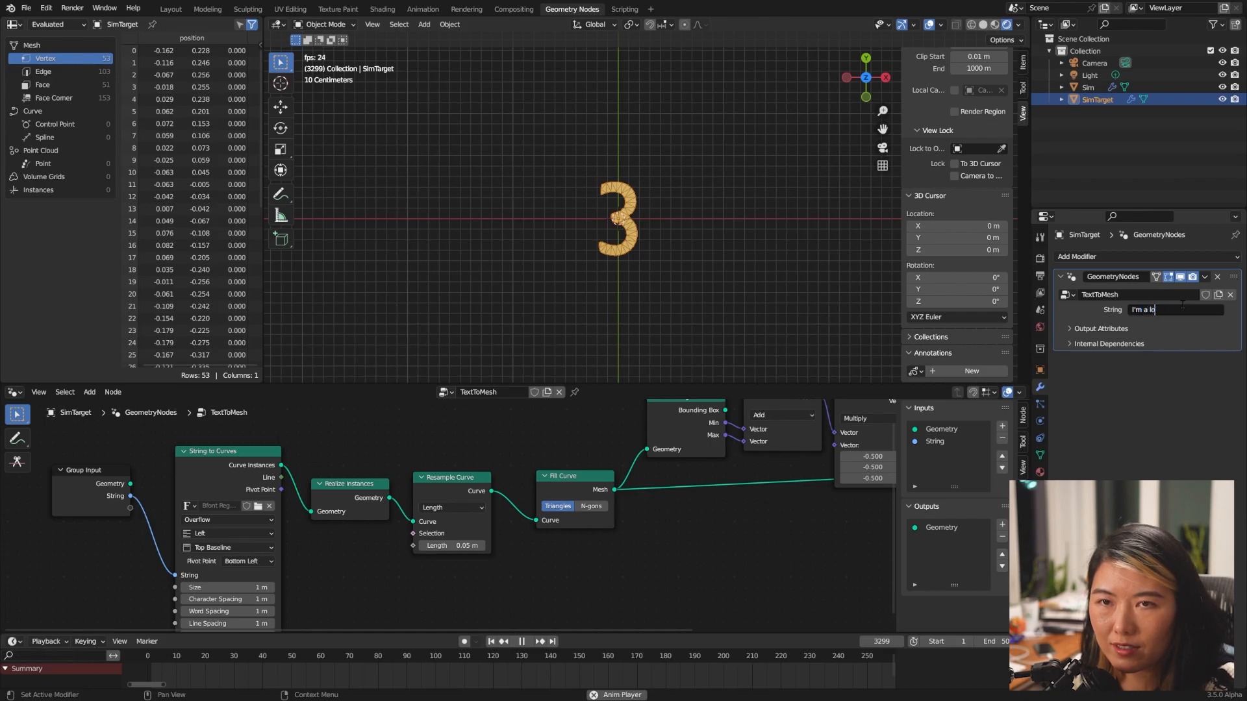
text(oooong text)
key(Return)
click(782, 315)
scroll(781, 314, down, 4)
scroll(782, 314, up, 1)
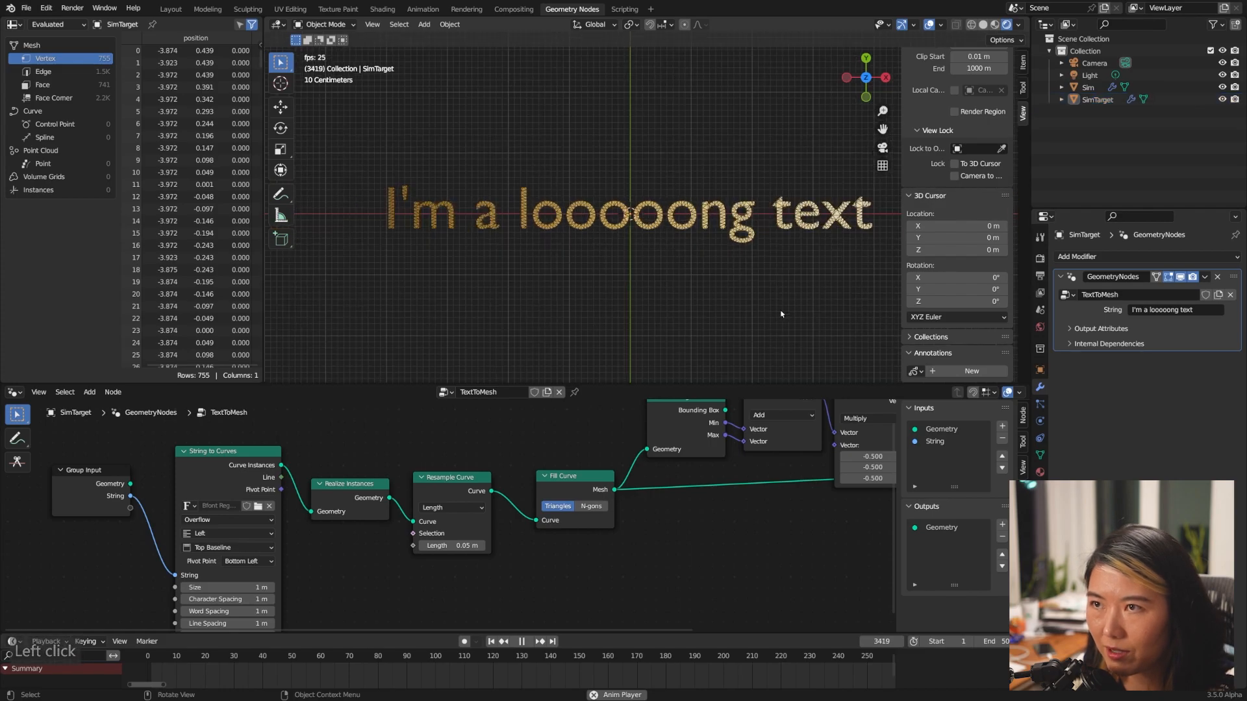
- Append a long run of extra t's to SimTarget's text string and inspect how the triangles cover its end
click(1182, 312)
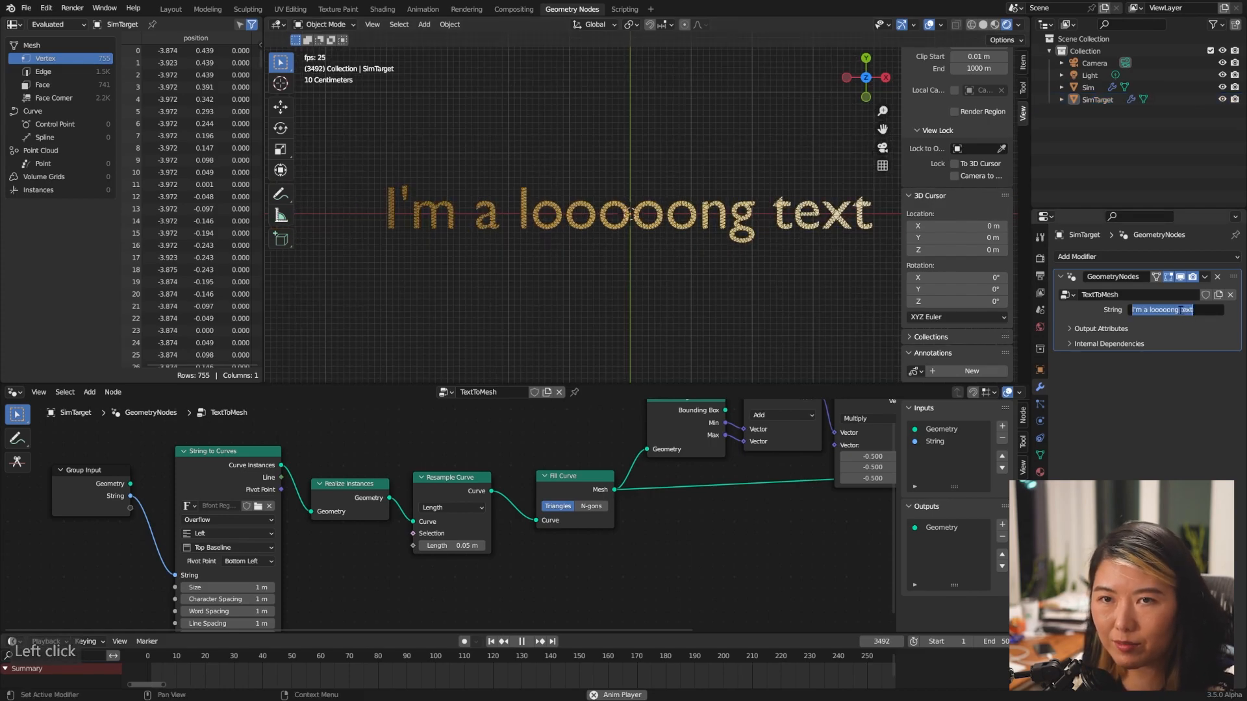
key(Right)
text(tttttttttttttt)
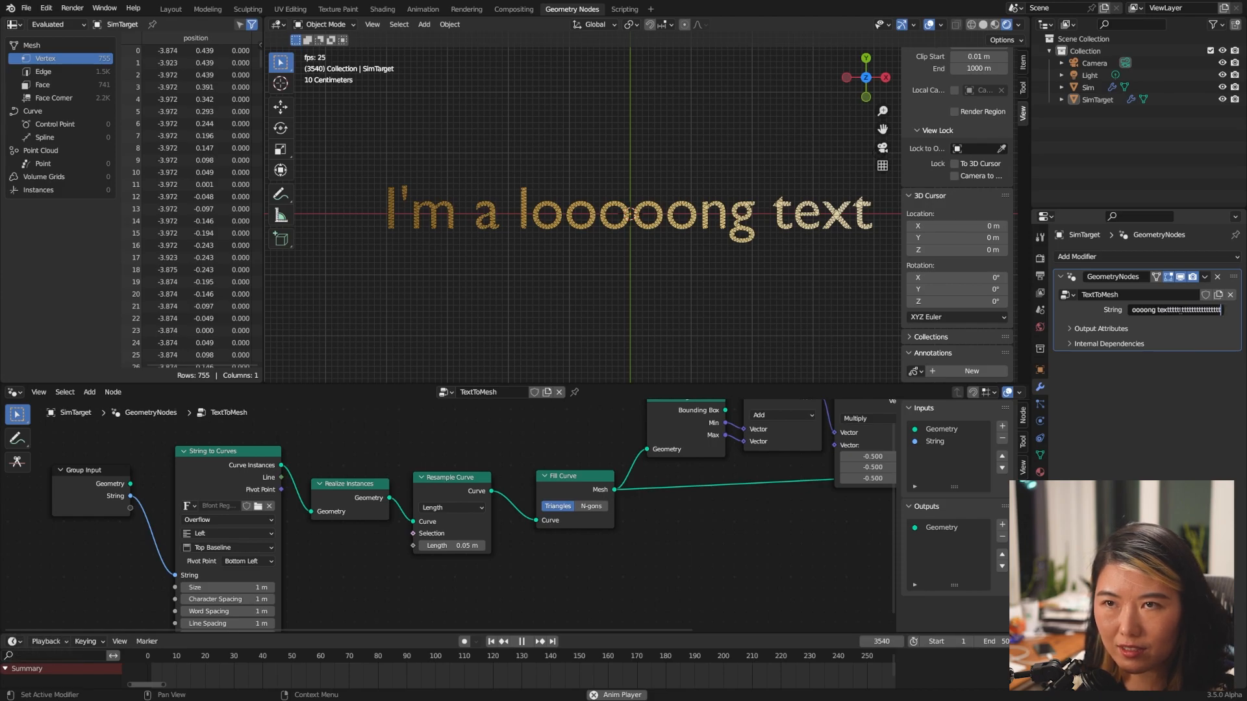
key(Return)
click(730, 343)
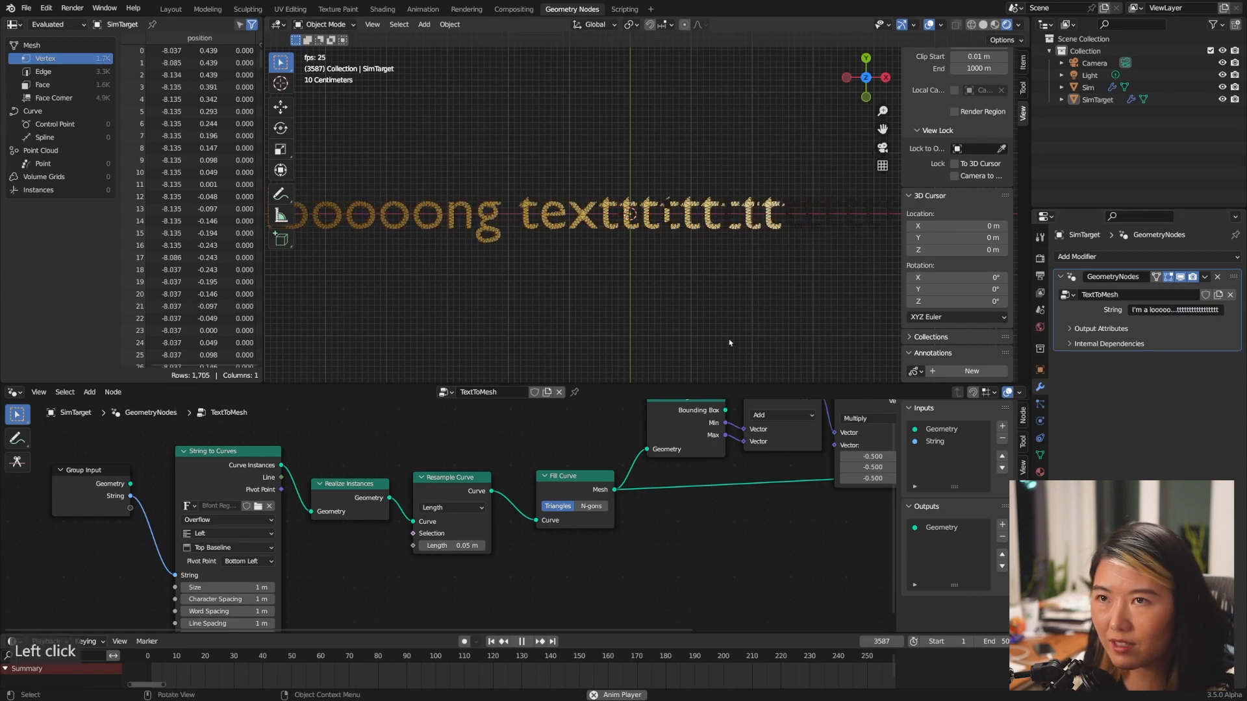
shift+middle_drag(831, 228, 633, 257)
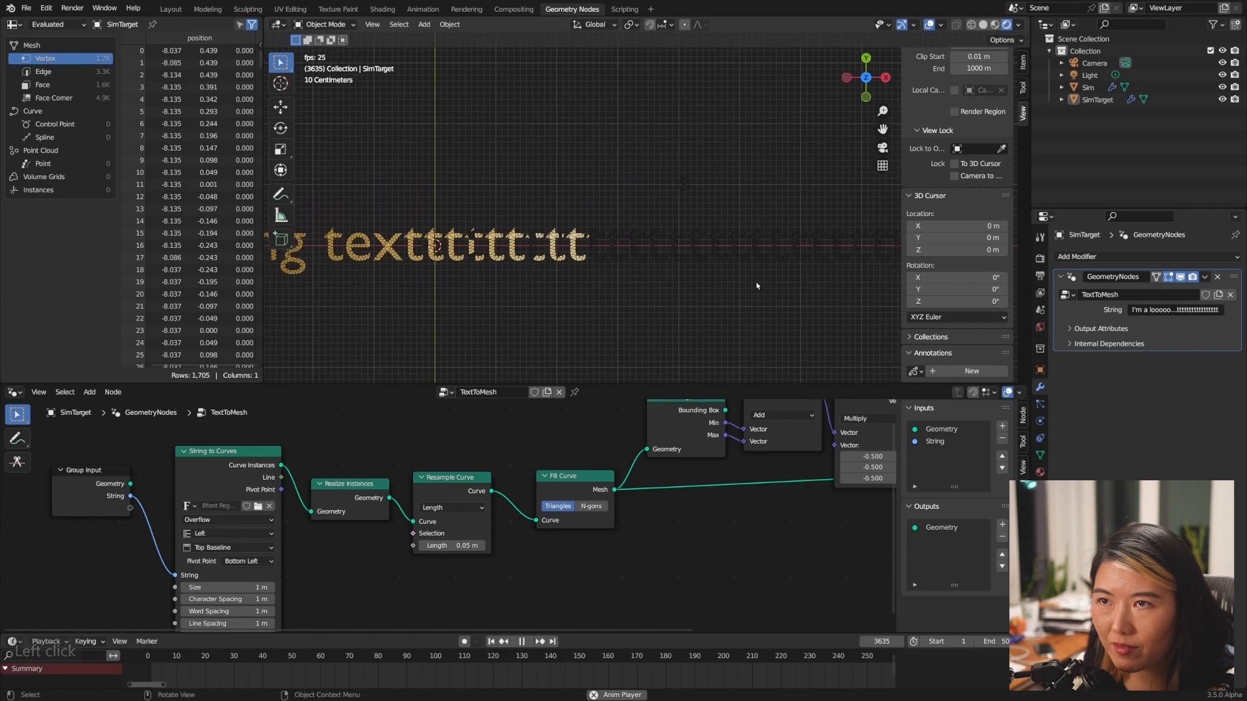
scroll(738, 280, up, 3)
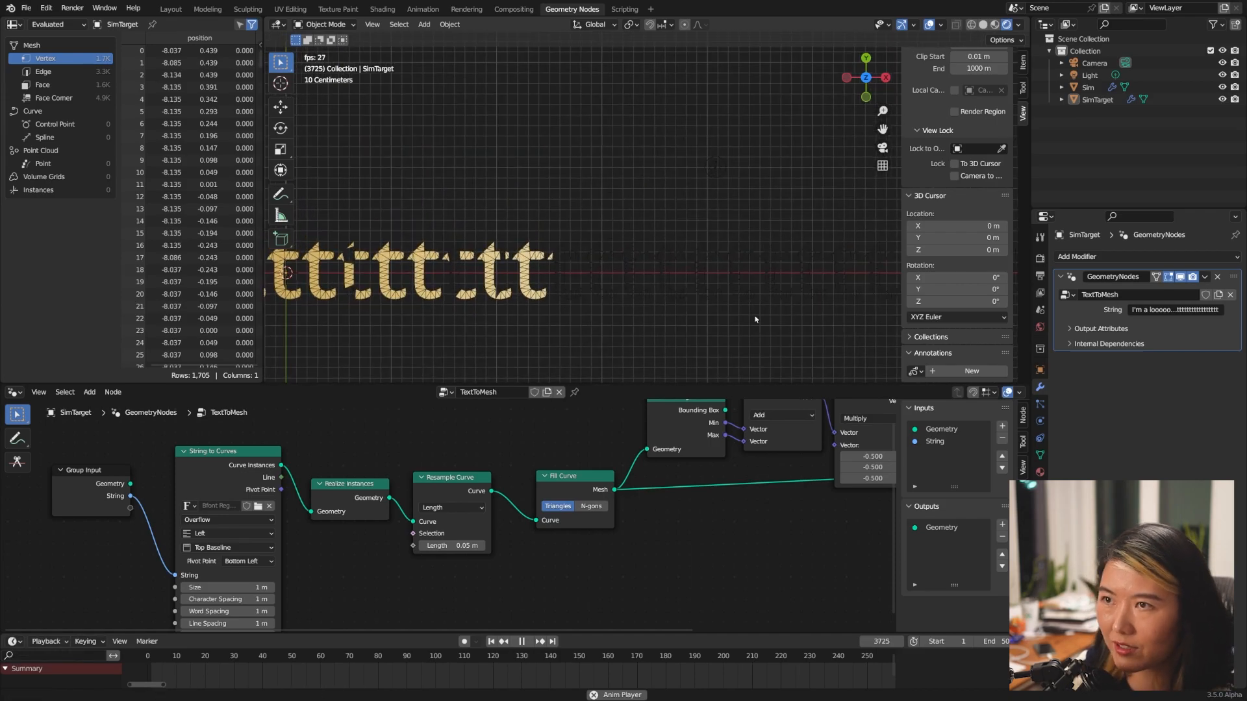
shift+middle_drag(358, 314, 782, 312)
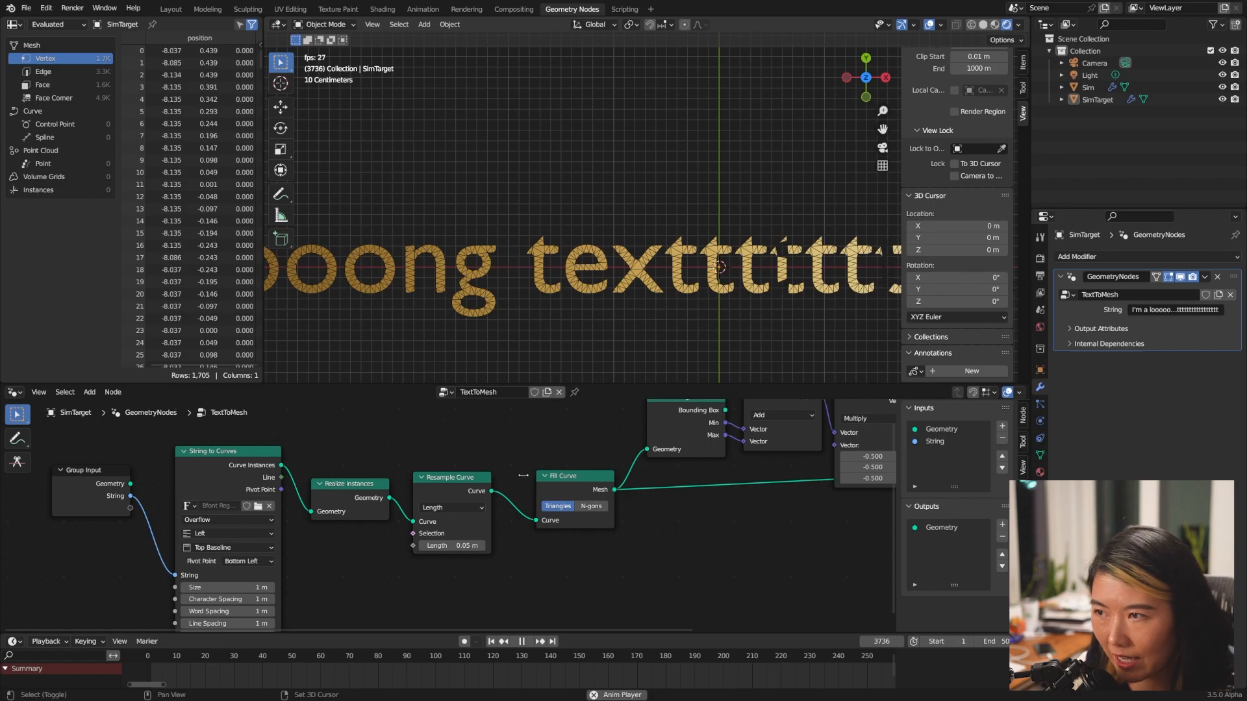
- Expose the Resample Curve node's Length as a group input in SimTarget's TextToMesh node tree
click(1088, 87)
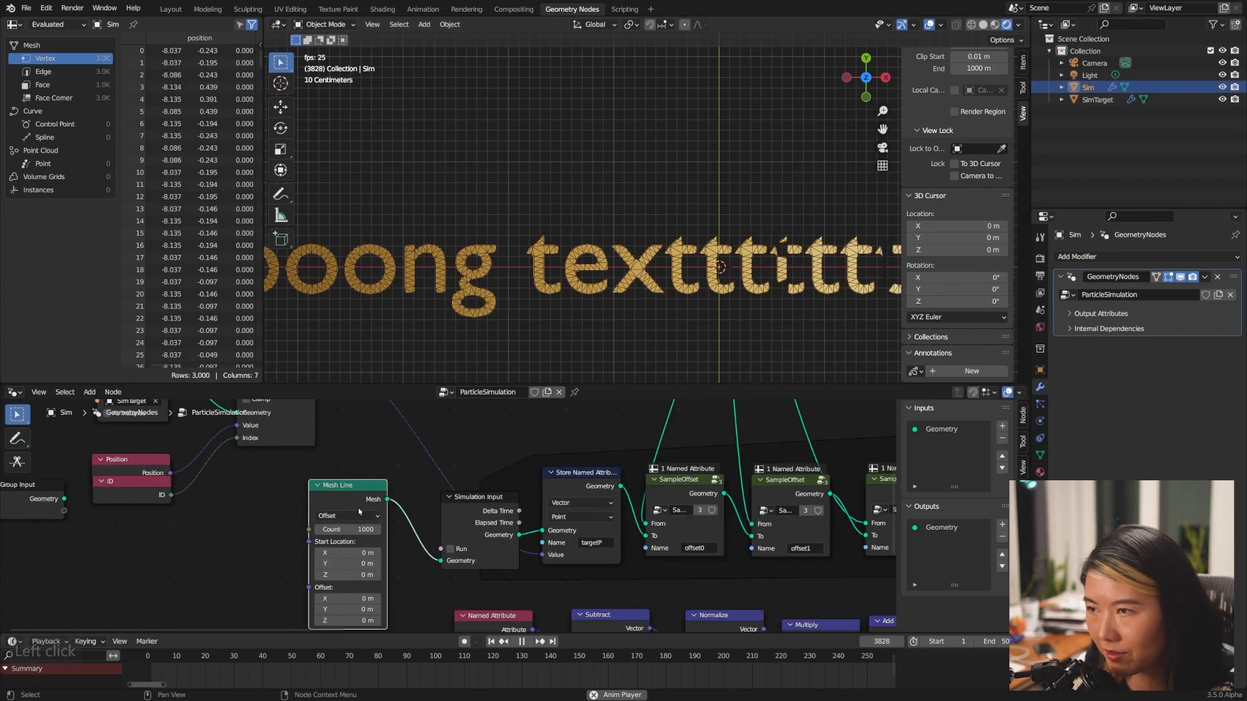
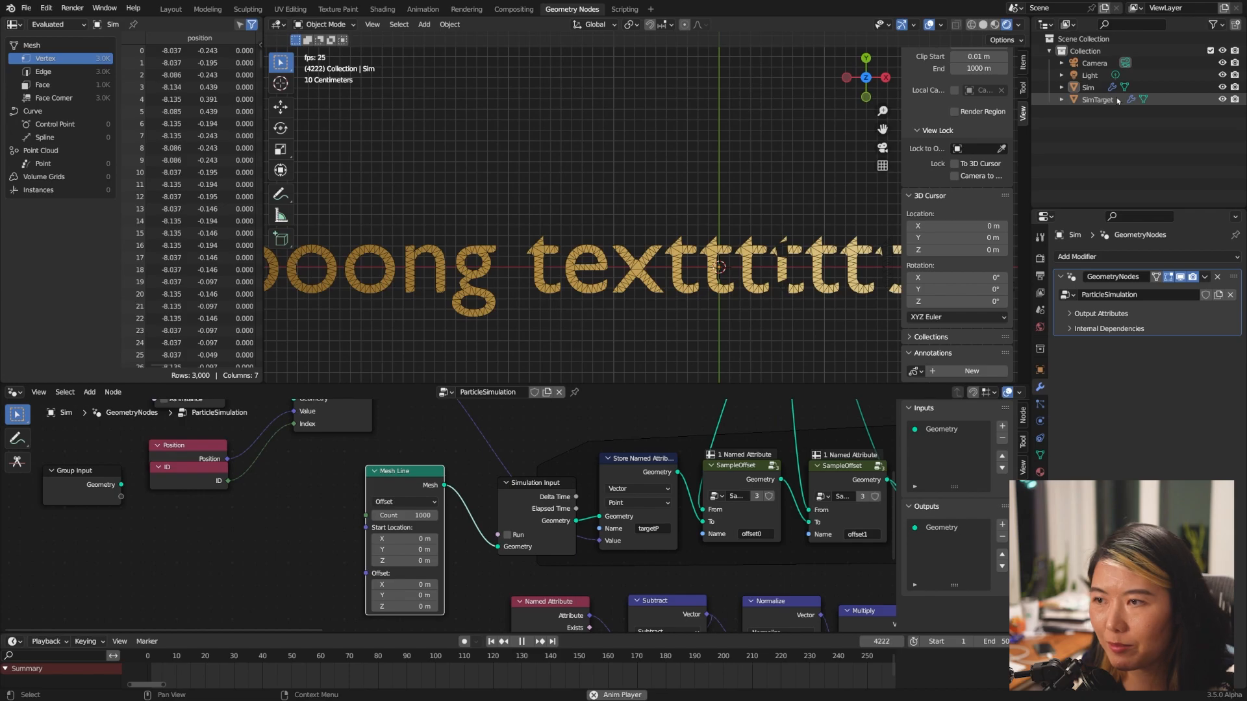
click(1096, 100)
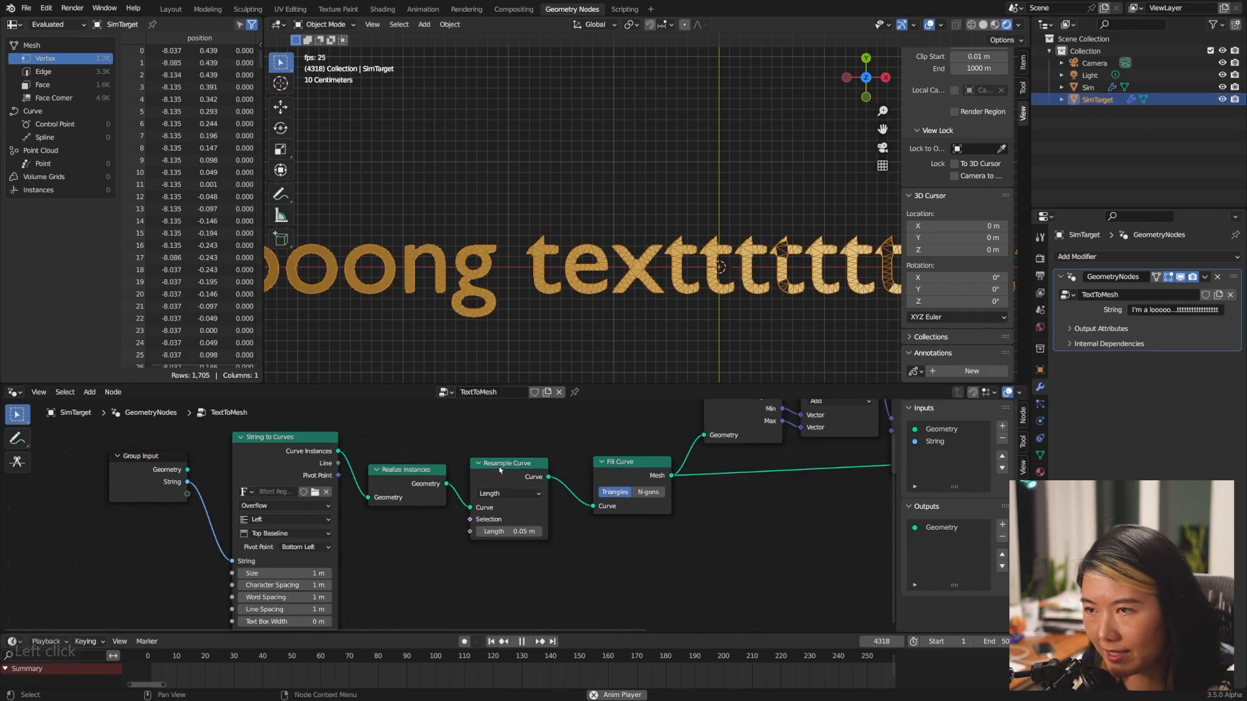
middle_drag(432, 519, 621, 523)
drag(659, 537, 376, 500)
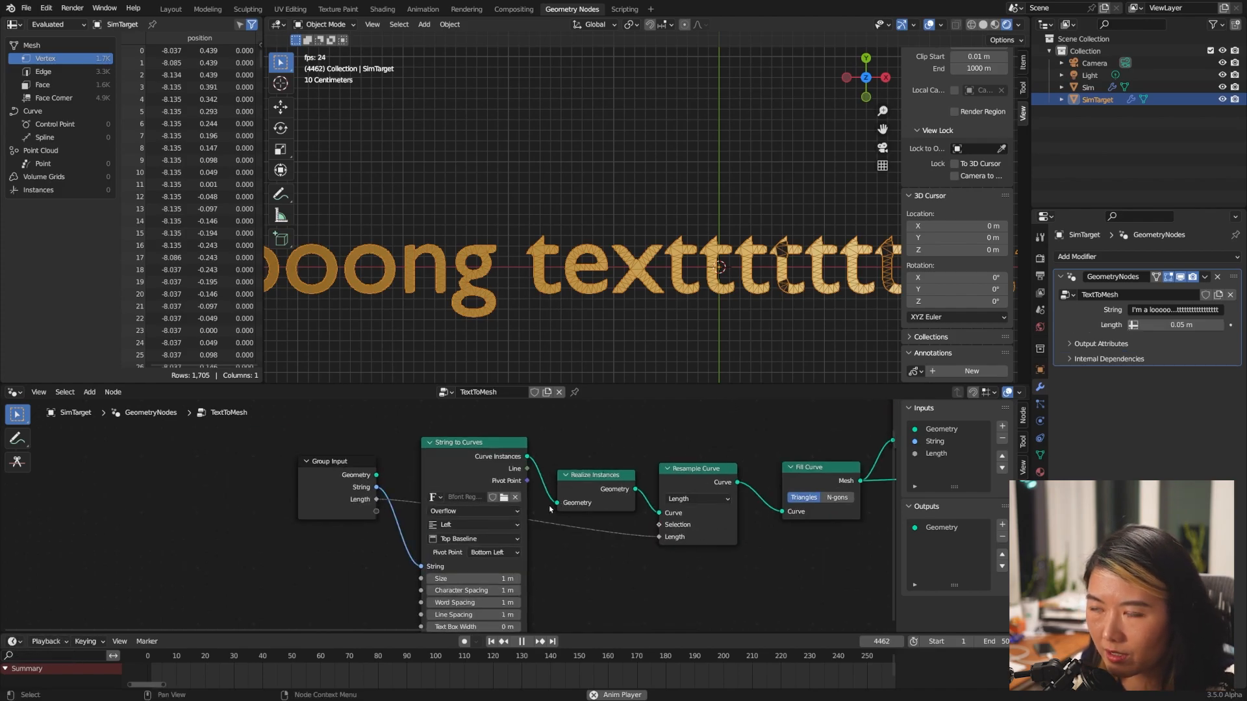
click(787, 322)
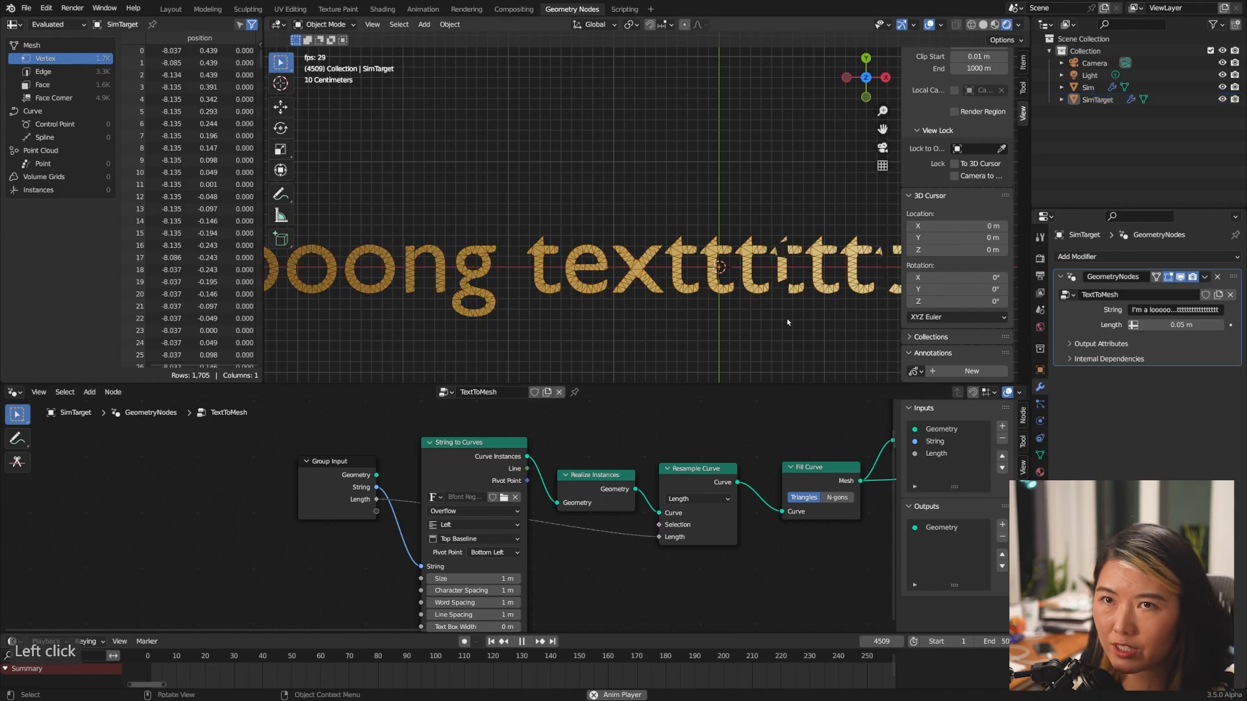
- Shorten SimTarget's text string to 1 and frame the digit in the viewport
click(1198, 310)
text(1)
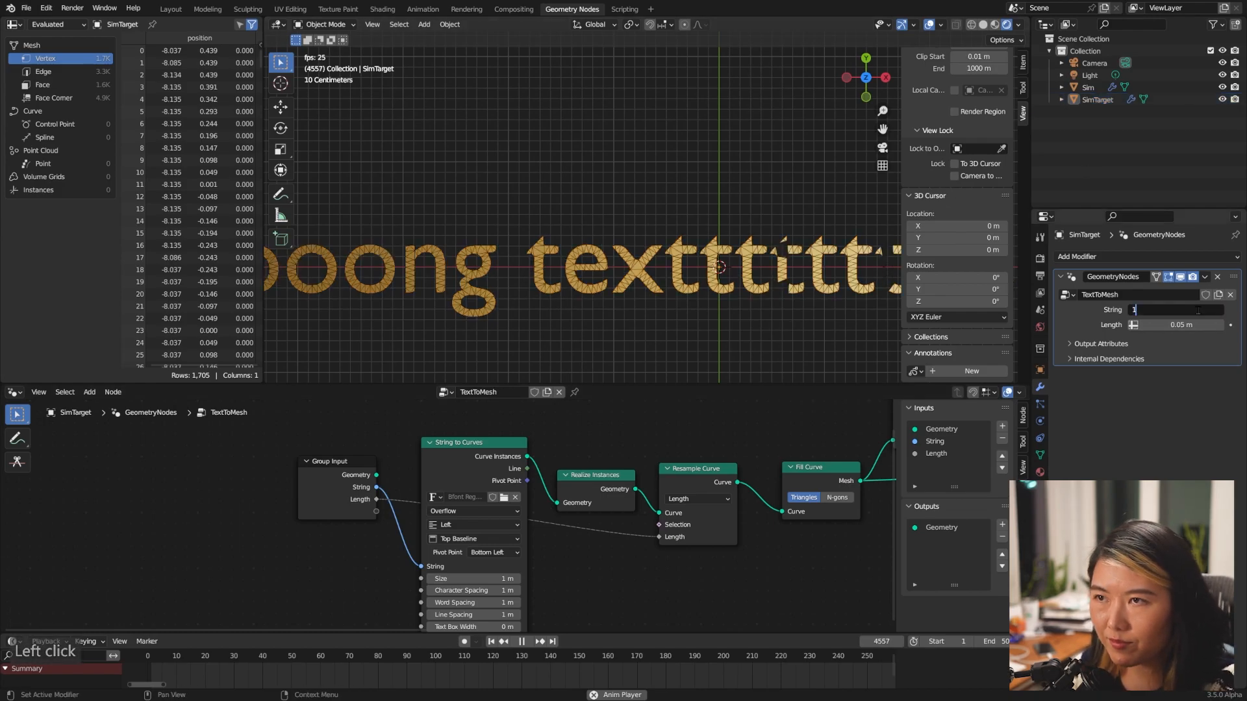
key(Return)
shift+middle_drag(753, 293, 632, 315)
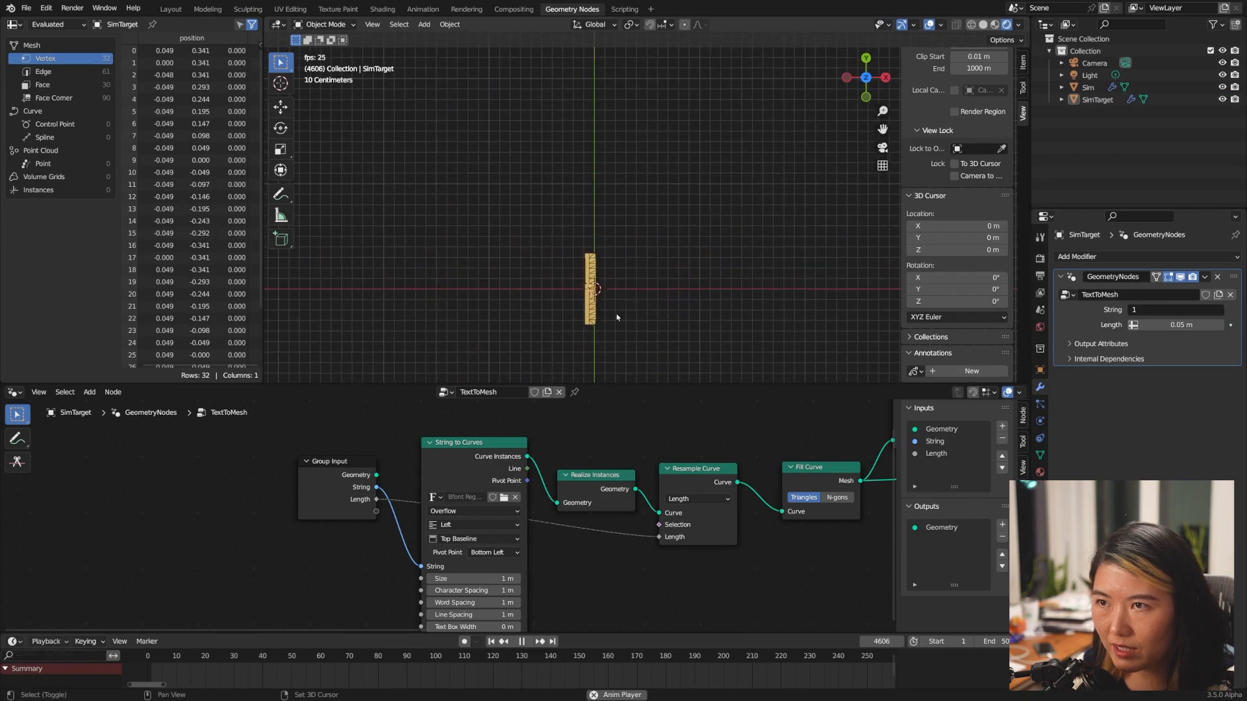
scroll(620, 319, up, 5)
shift+middle_drag(561, 350, 586, 235)
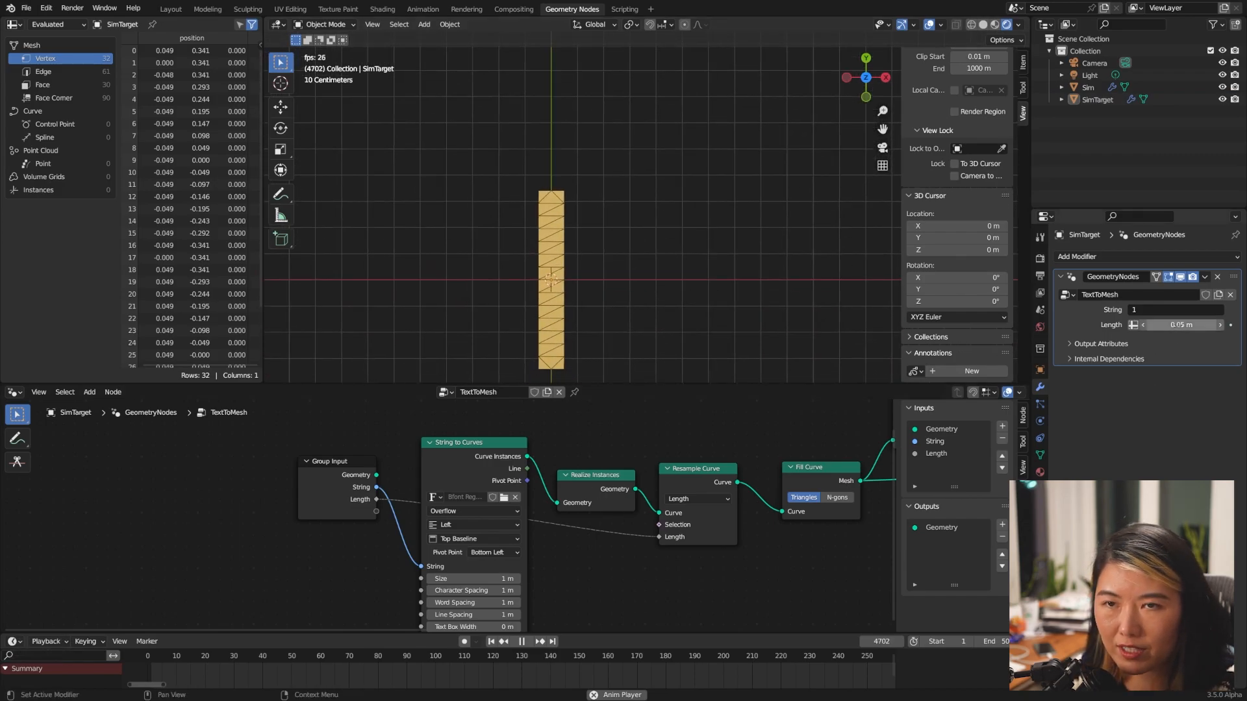
- Set SimTarget's Length to 0.02 m and hide SimTarget in the viewport
click(1179, 324)
text(0.02)
key(Return)
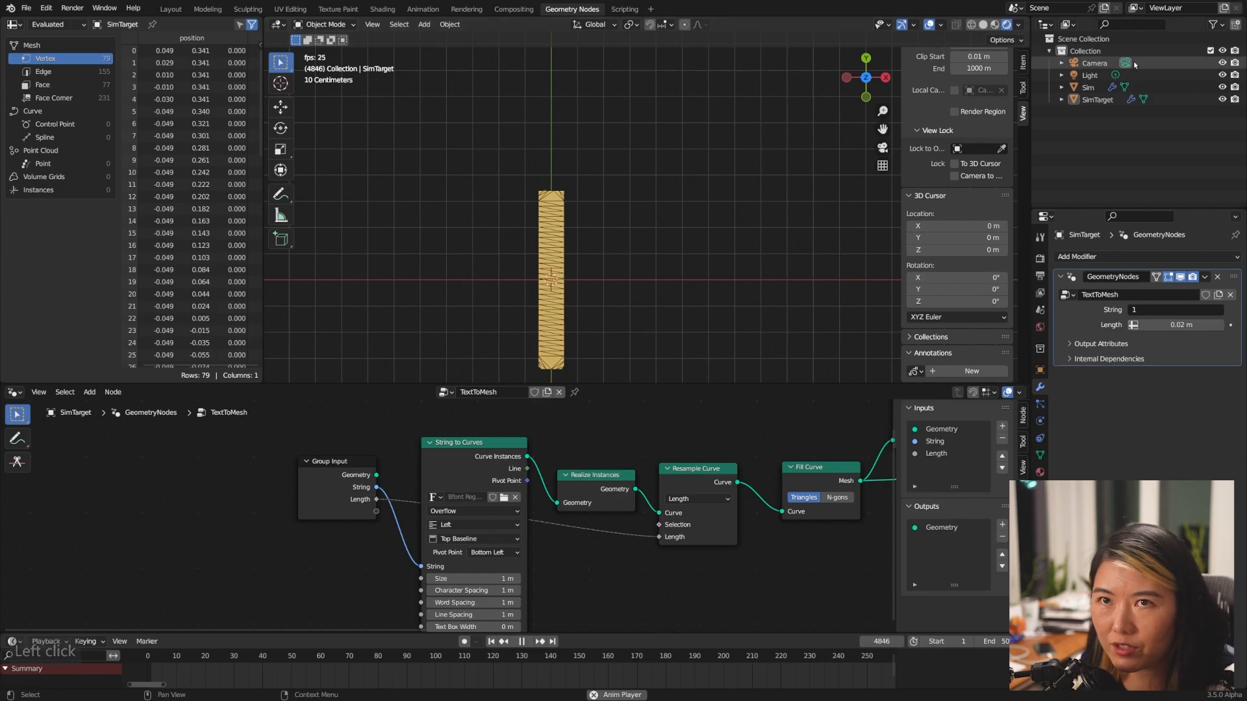
click(1222, 100)
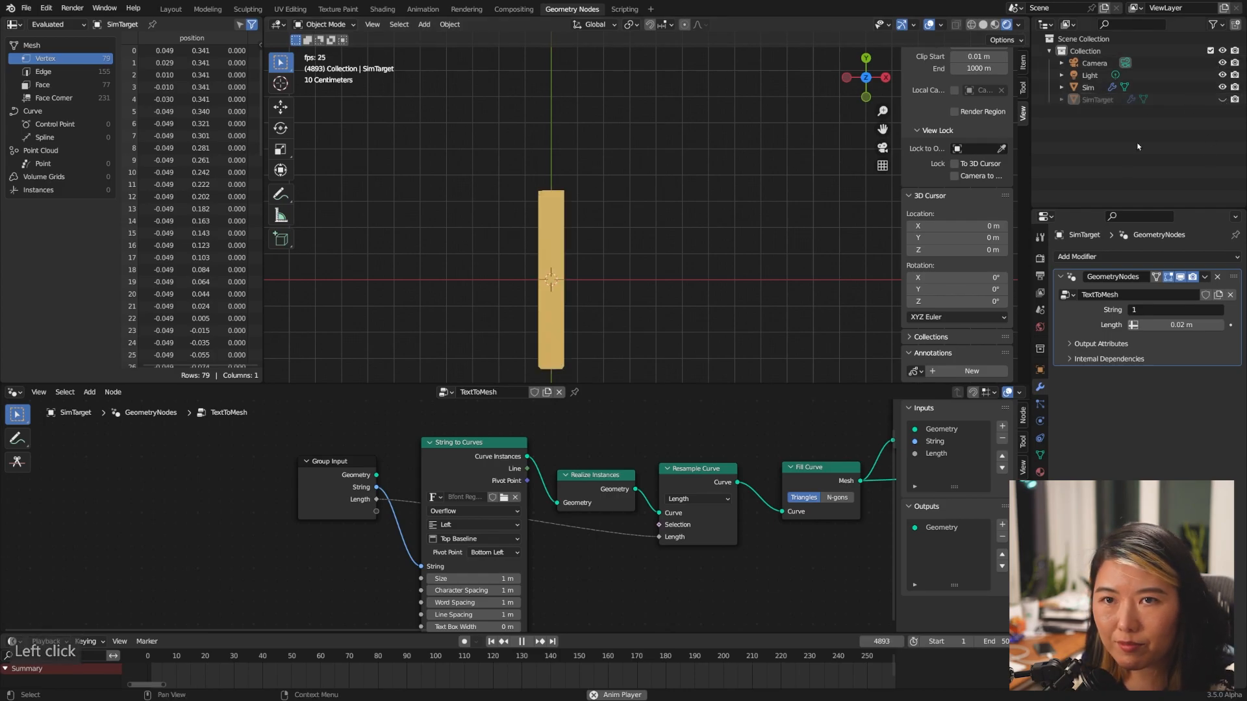
- Change SimTarget's text string to 2, 3 and 0 in turn to test the finer triangles' transitions
click(1164, 311)
text(2)
key(Return)
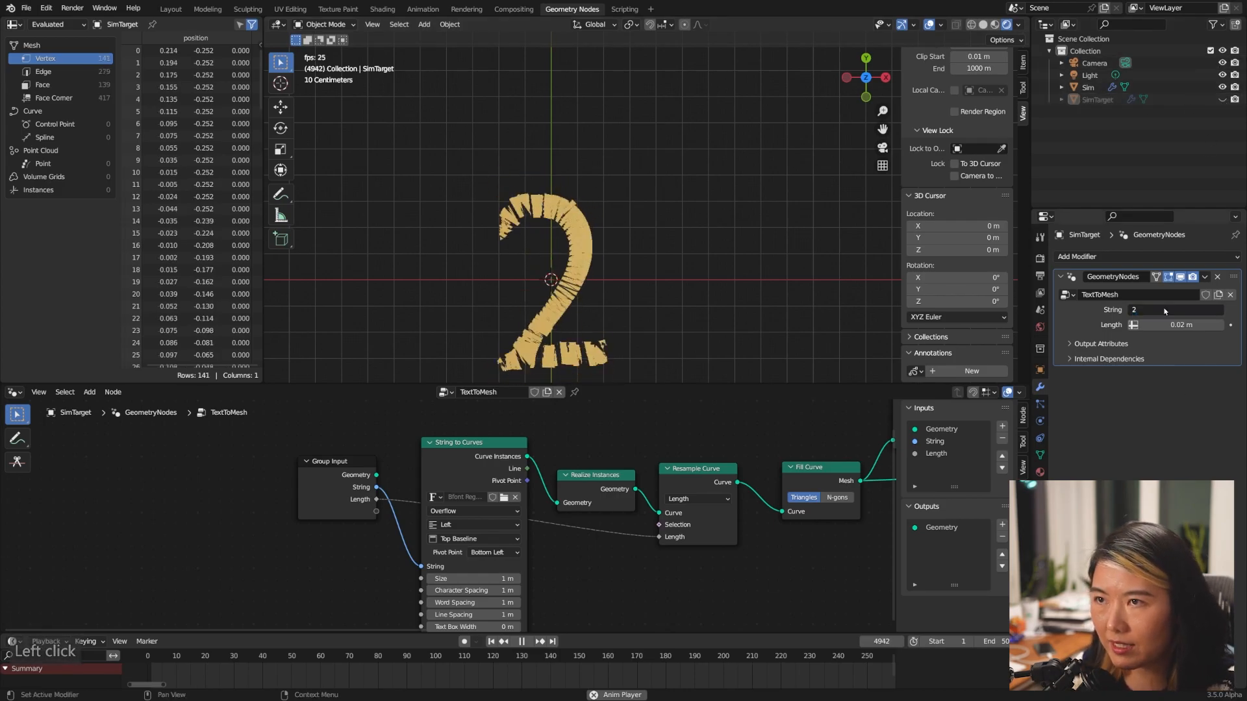
click(1173, 311)
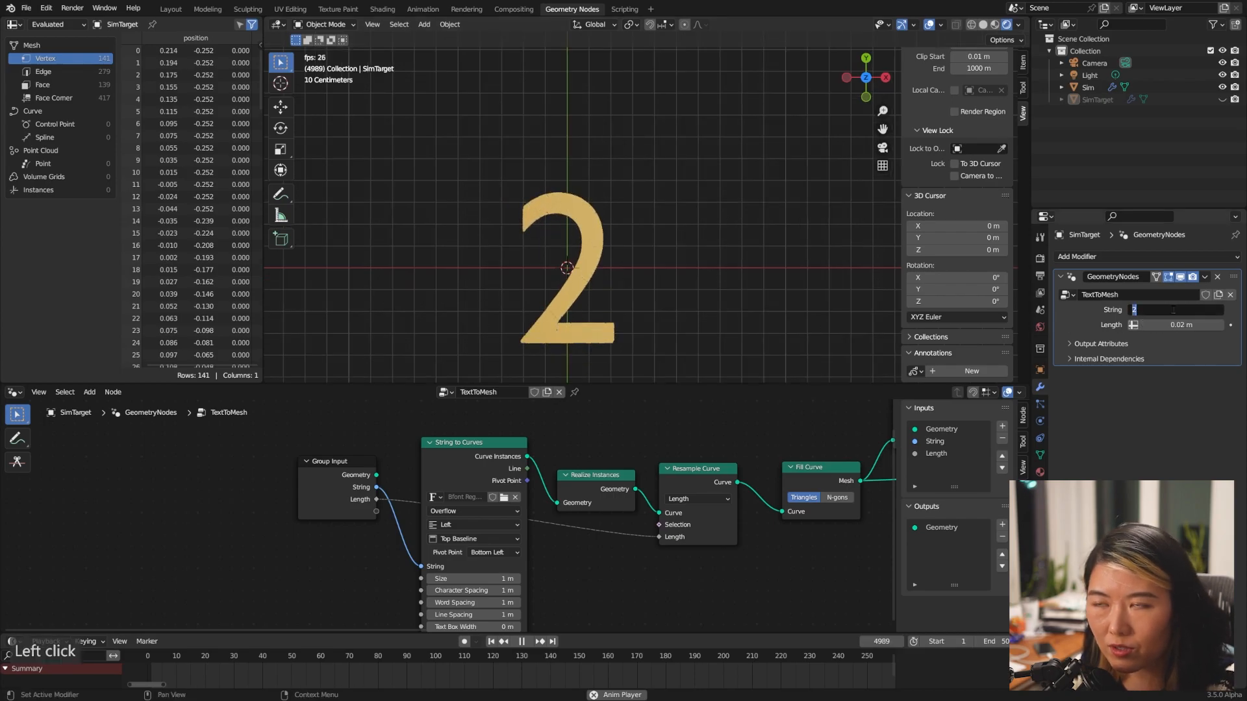
text(3)
key(Return)
click(1174, 311)
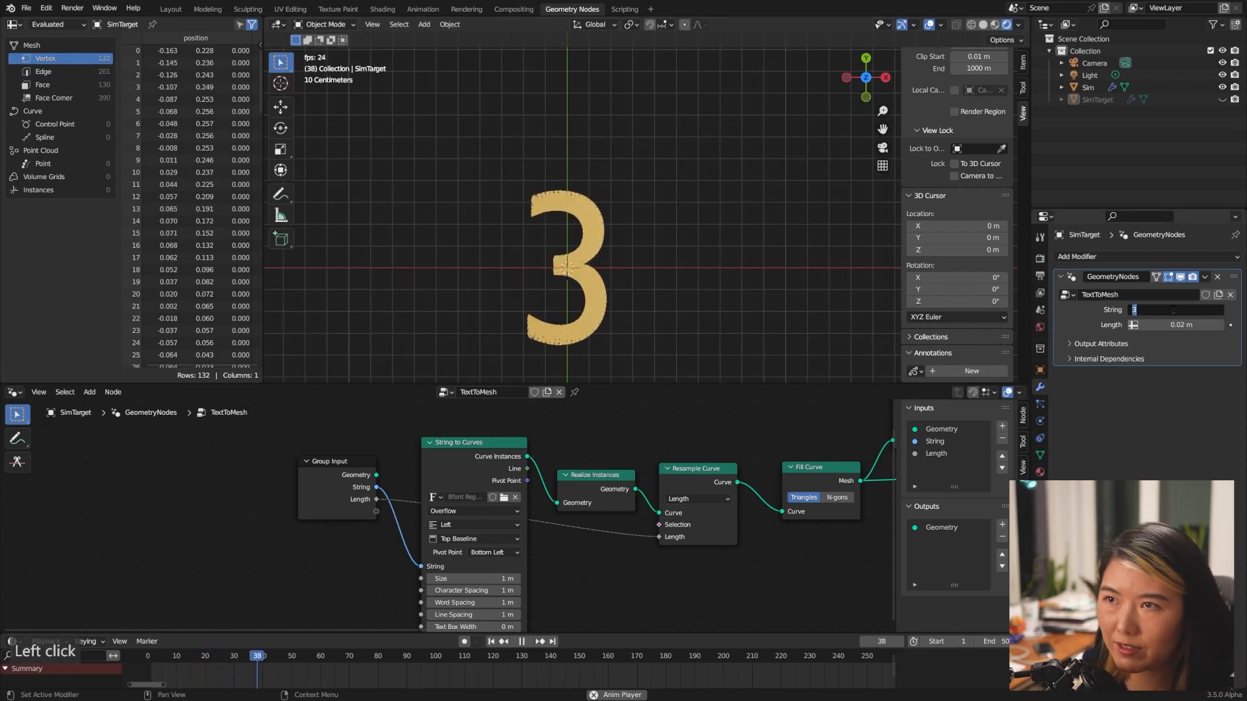
text(0)
key(Return)
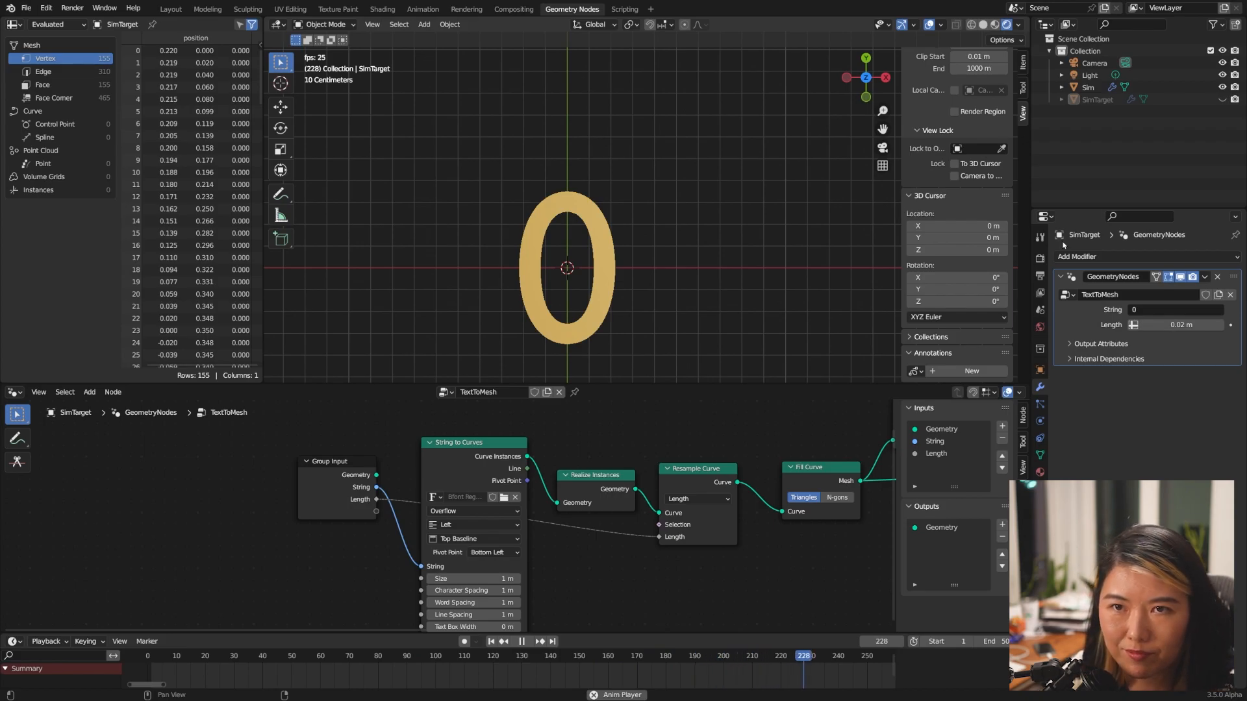
- Test the particle transition again by changing SimTarget's text string to 2 and then to 3
click(1162, 310)
text(2)
key(Return)
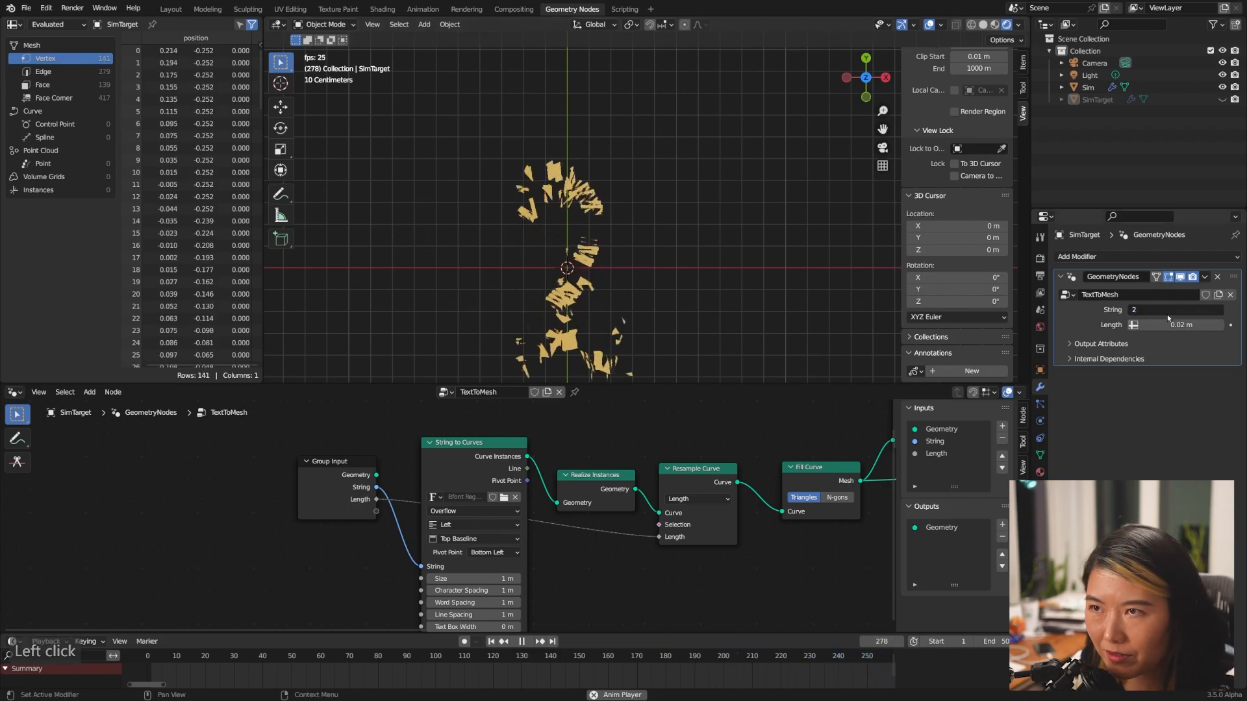
click(1174, 309)
text(3)
key(Return)
- Set SimTarget's text string to YOOOO
click(1174, 310)
text(YOOOO)
key(Return)
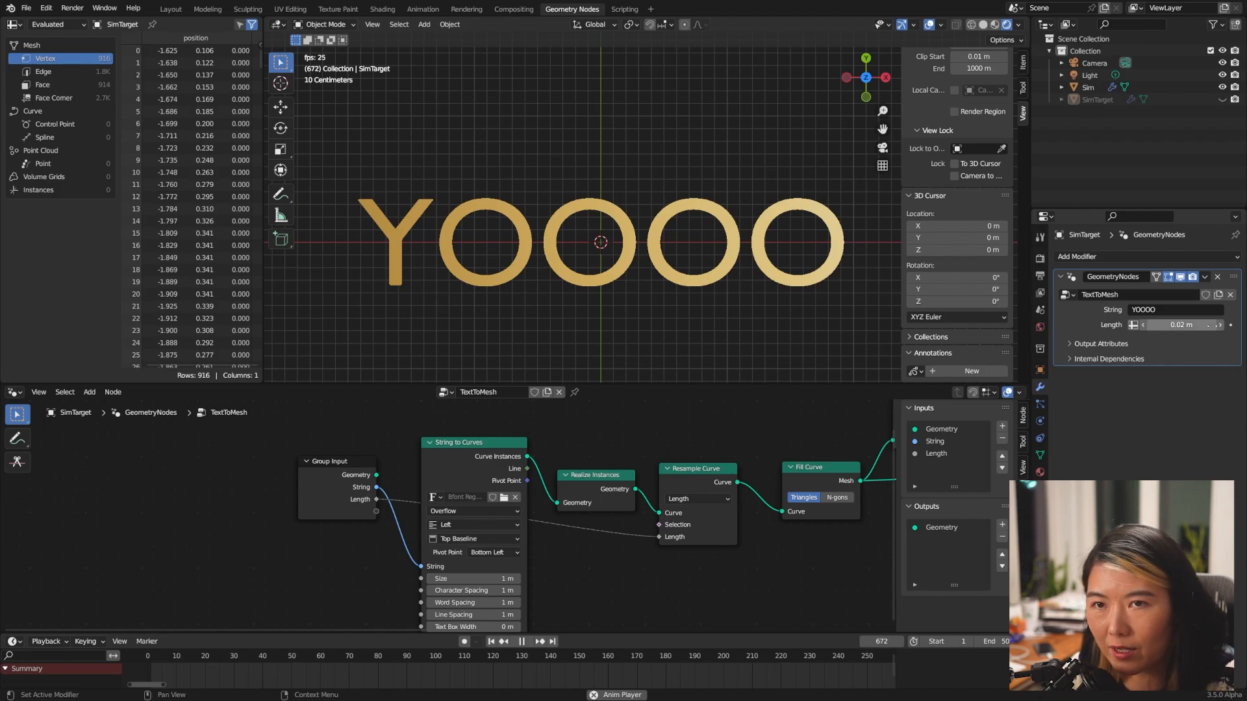
- Raise SimTarget's Length in small increments past 0.08 m to test the simulation with coarser triangles
click(1220, 325)
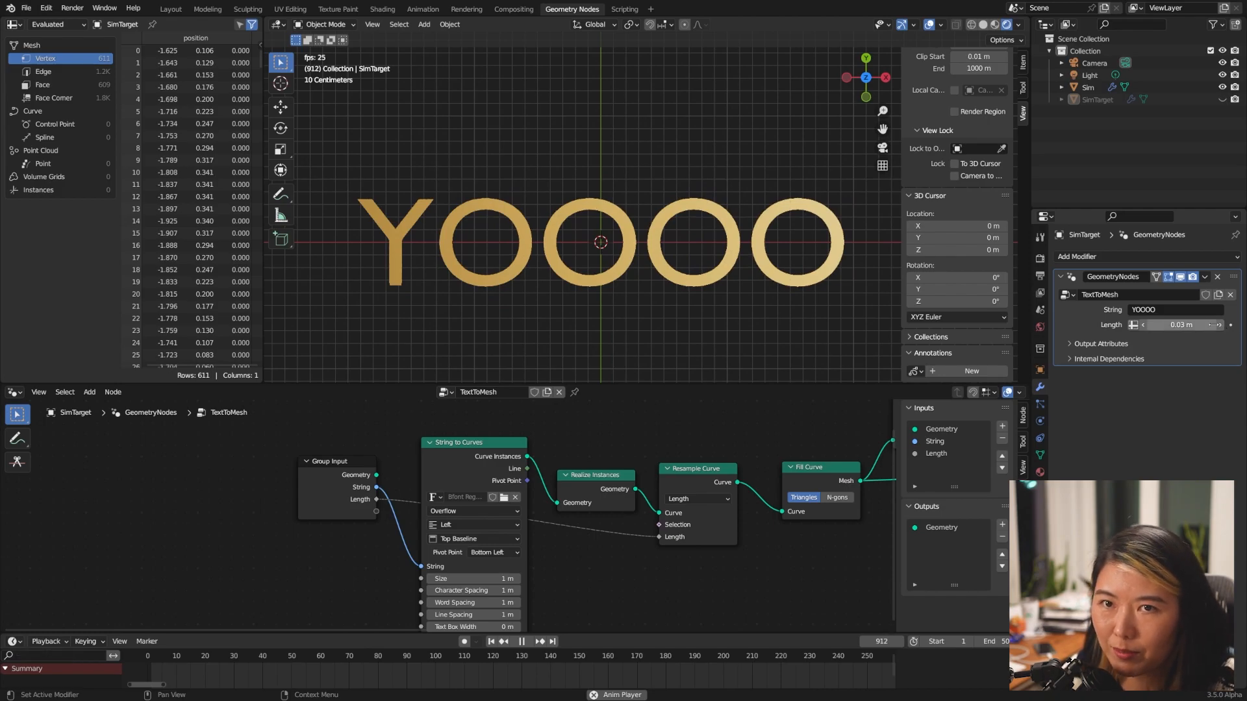
click(629, 216)
click(651, 183)
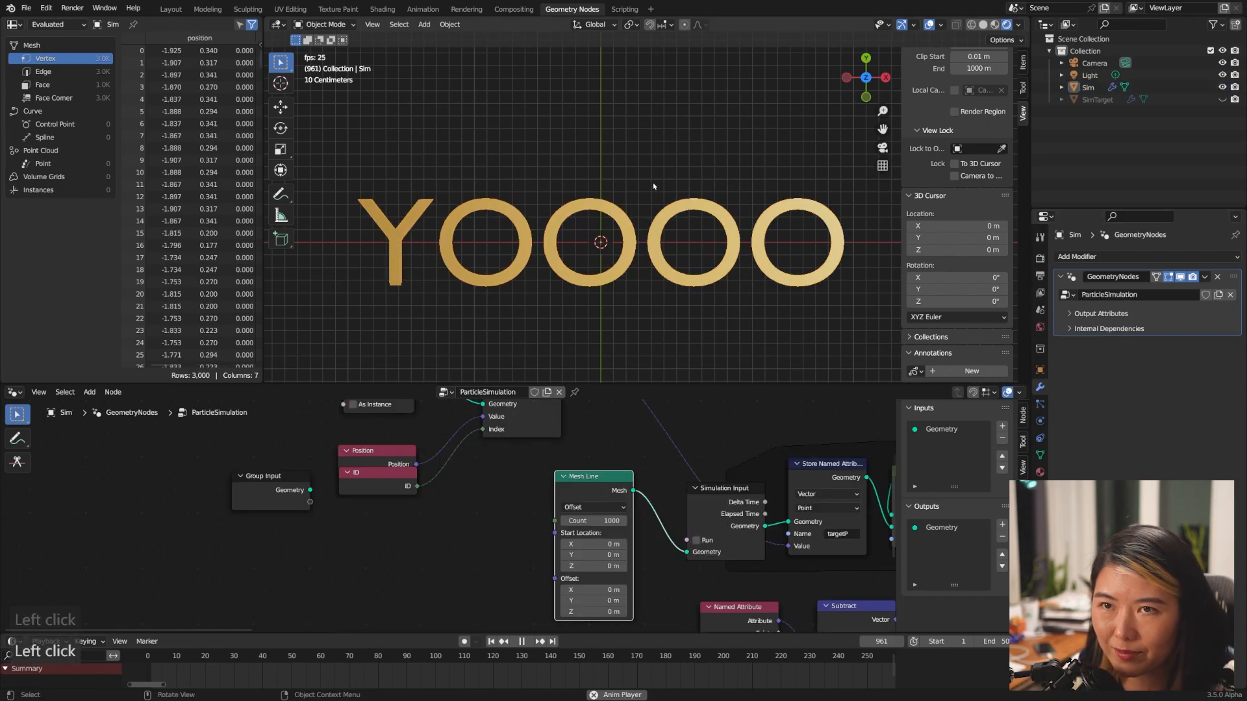
click(1098, 100)
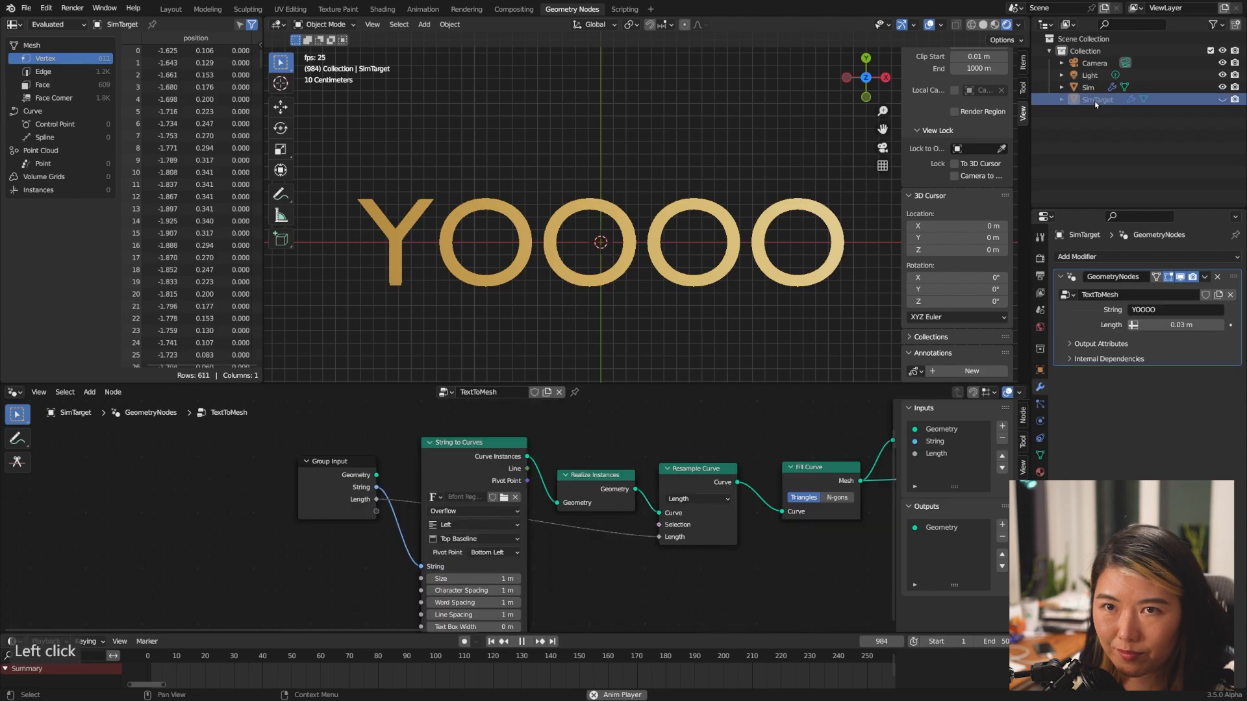
click(1221, 325)
click(1220, 325)
click(1220, 326)
click(1220, 326)
click(1220, 326)
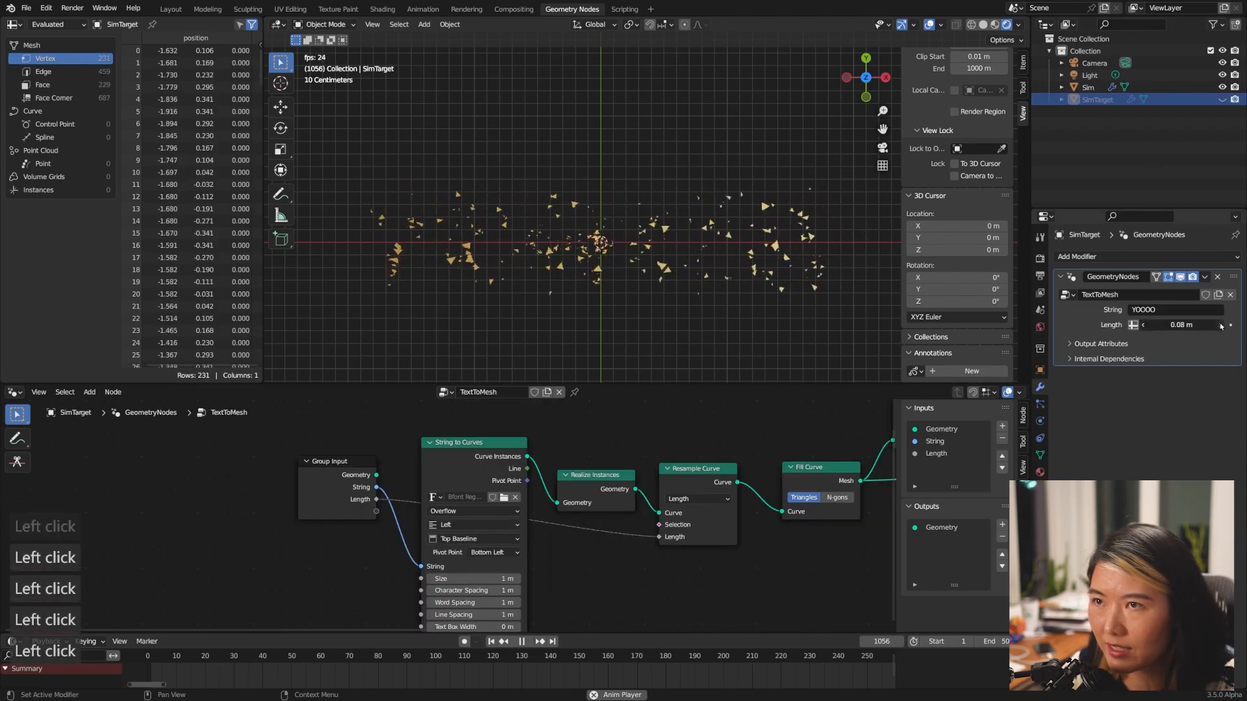
click(1220, 326)
click(1220, 326)
click(1221, 326)
click(1220, 326)
click(1220, 326)
- Set SimTarget's Length to 1 m to test an extremely coarse resampling
click(1200, 326)
text(1)
key(Tab)
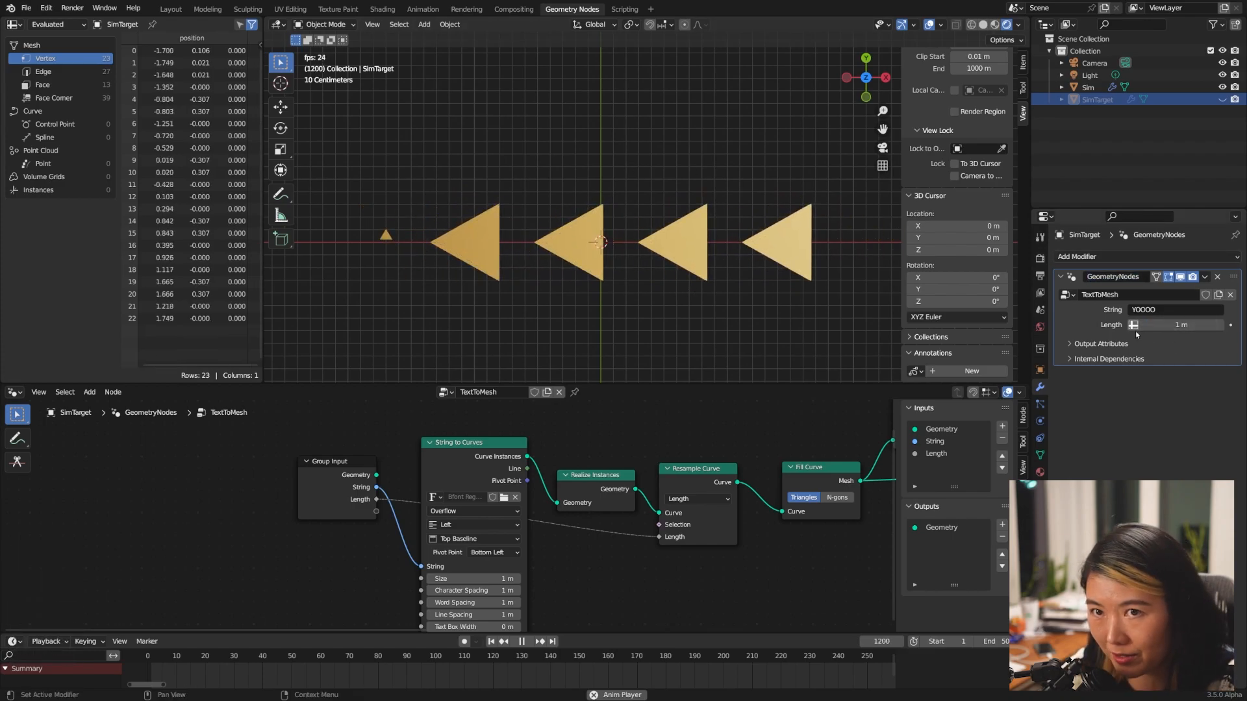
- Unhide SimTarget in the viewport and reduce its Length to 0.44 m
click(708, 220)
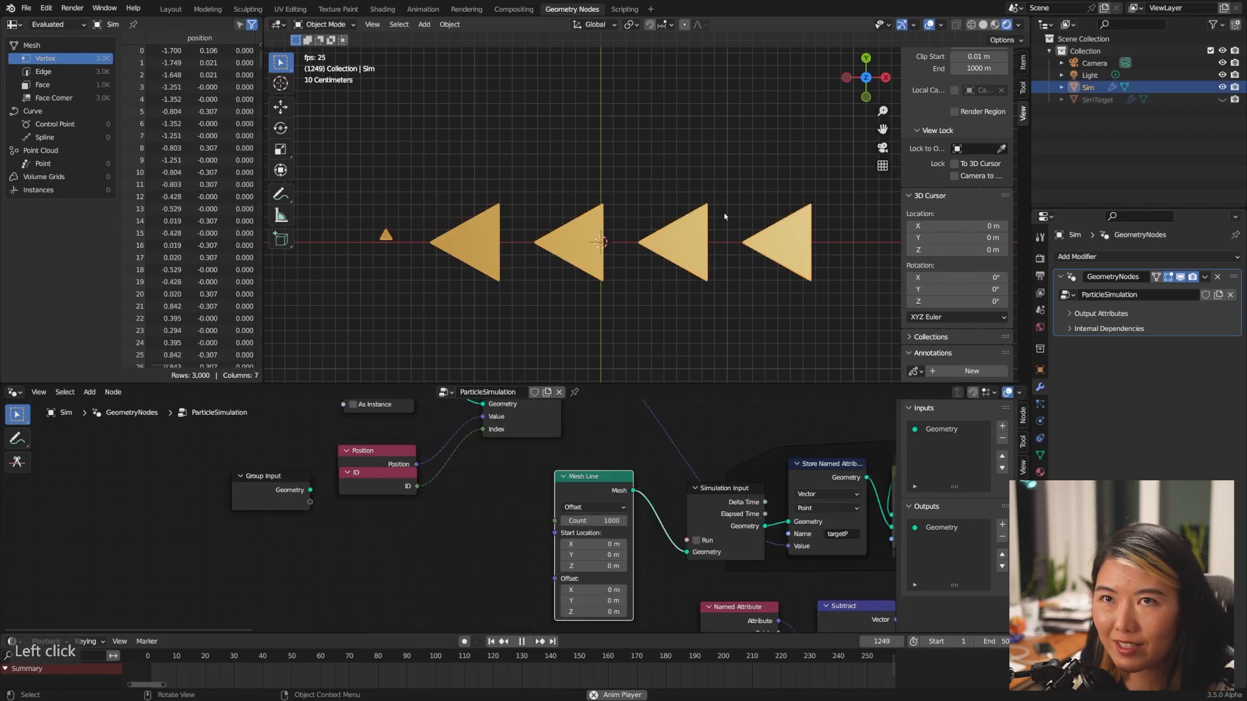
click(1222, 99)
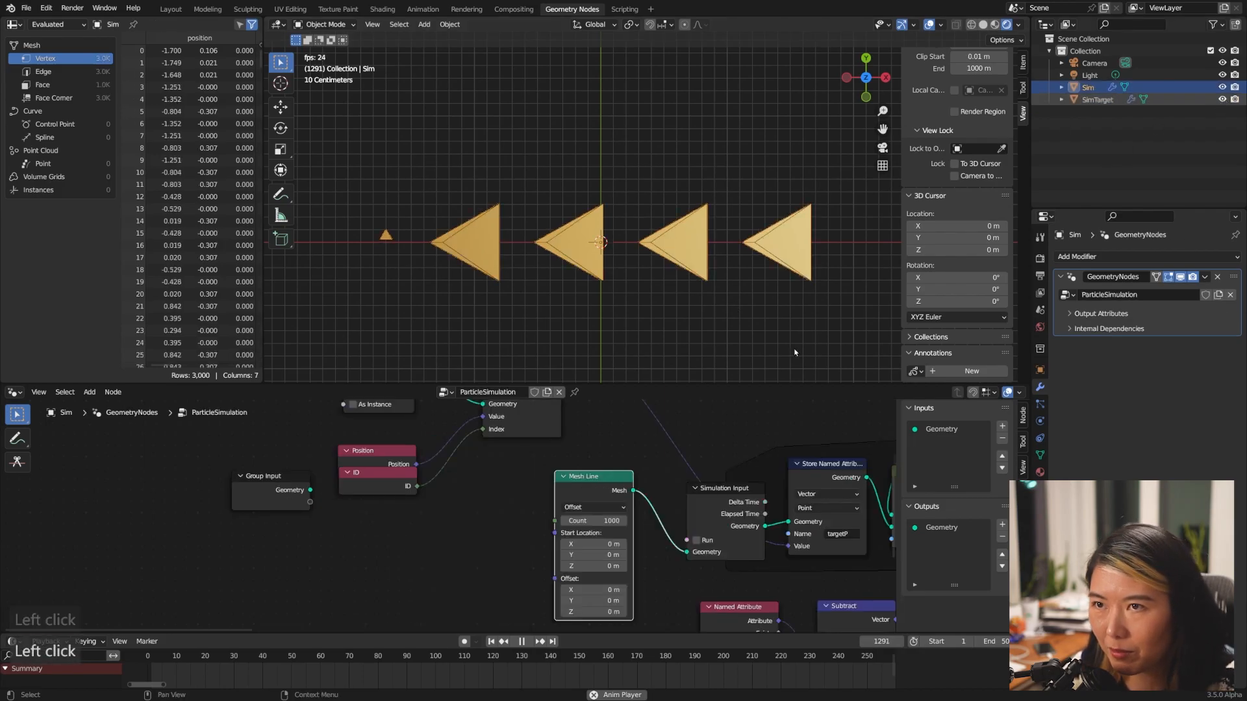
click(1097, 99)
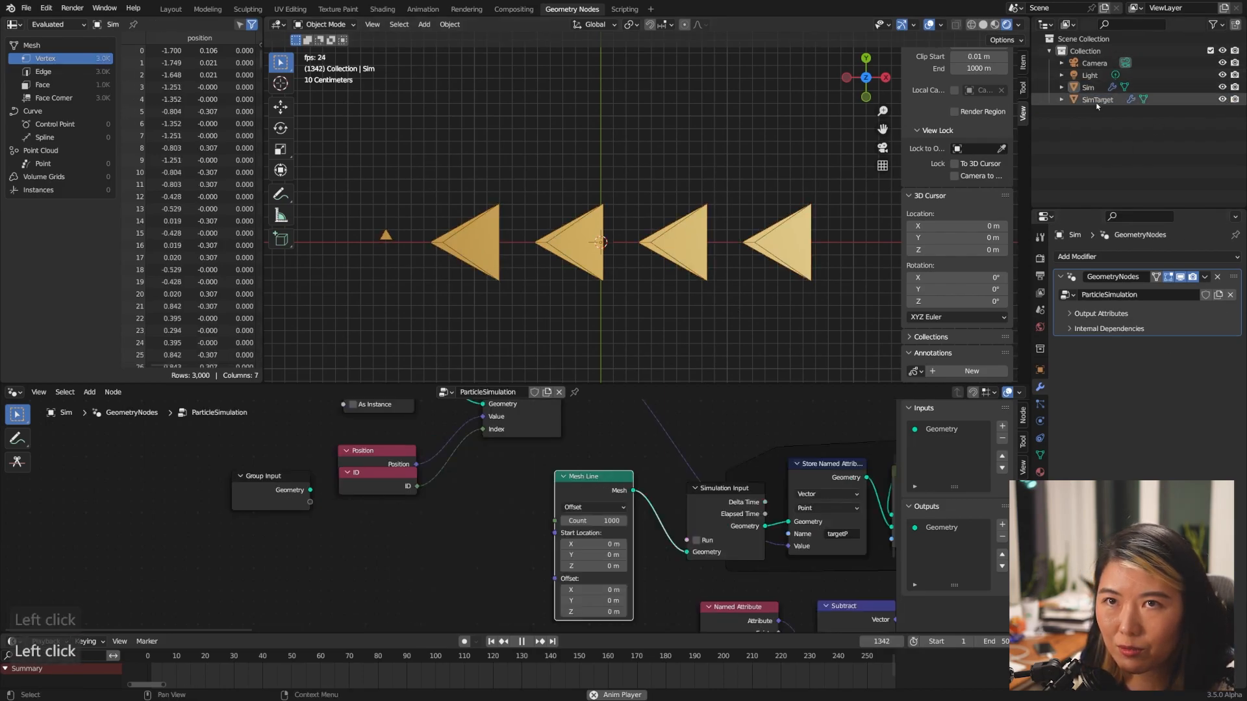
drag(1179, 325, 1132, 326)
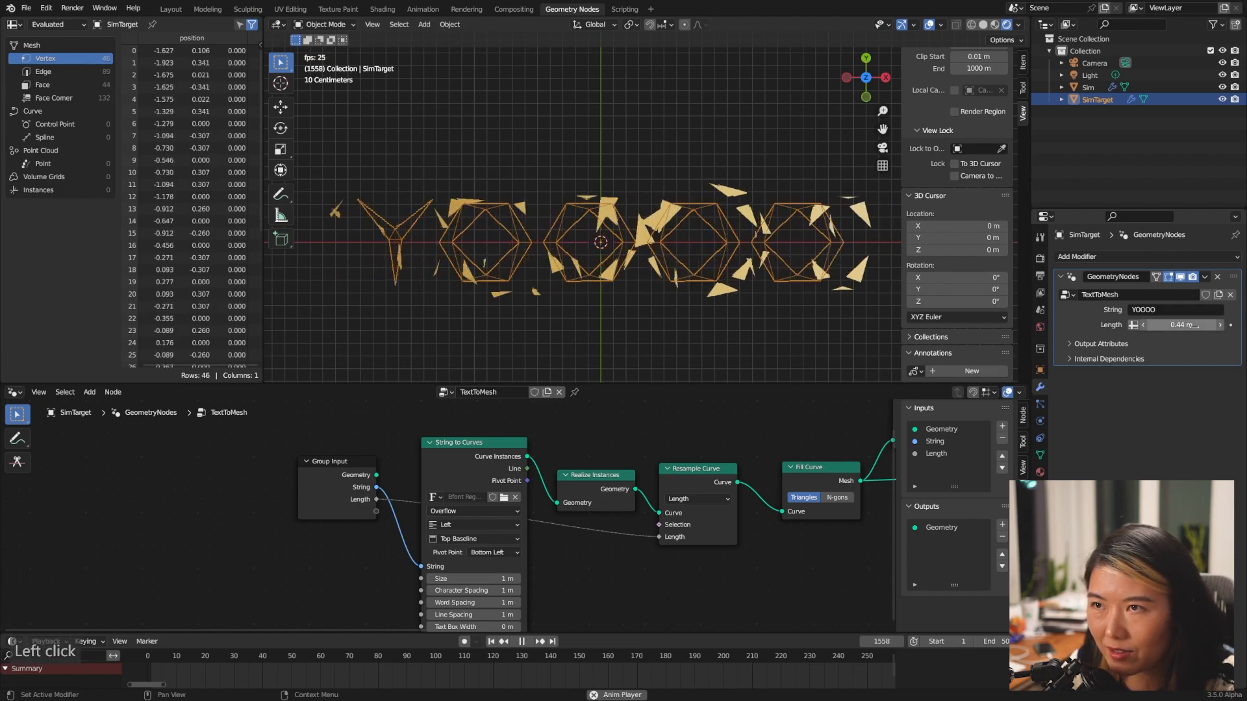
- Deselect SimTarget in the viewport and set its Length to 1 m
click(876, 345)
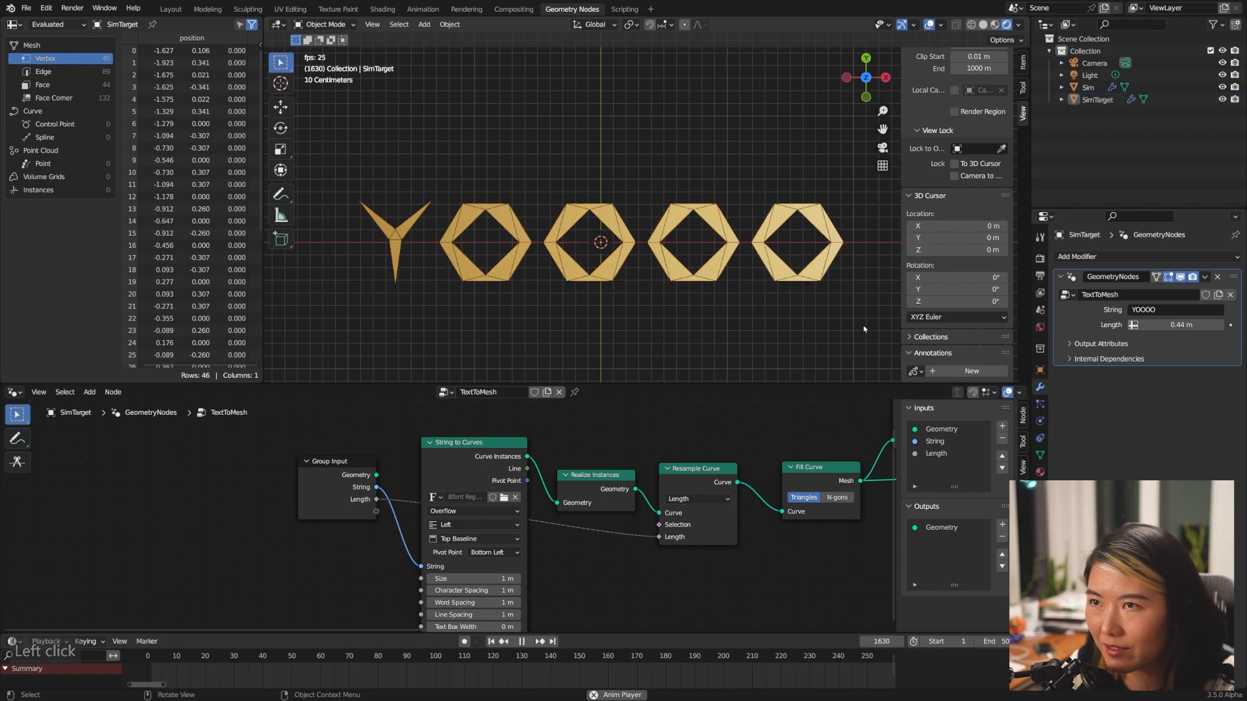
click(1205, 327)
text(1)
key(Return)
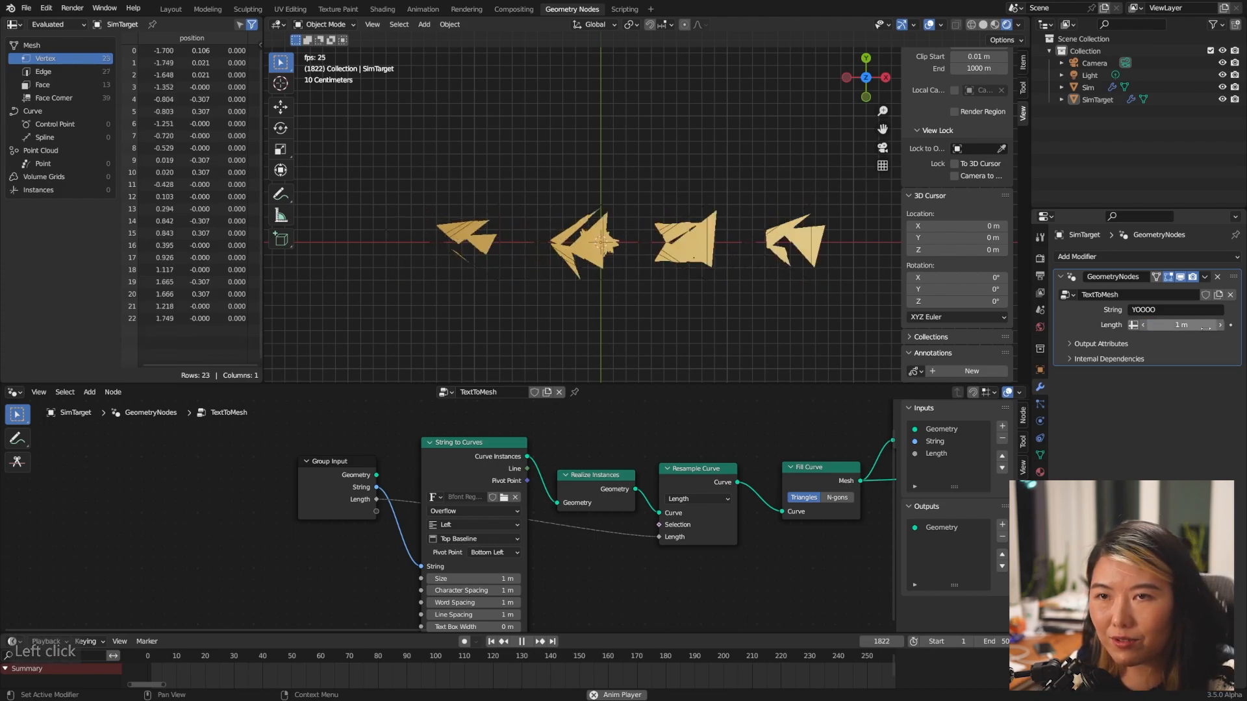
- Stop playback, enable auto keying and keyframe SimTarget's Length of 1 m at frame 11
click(209, 662)
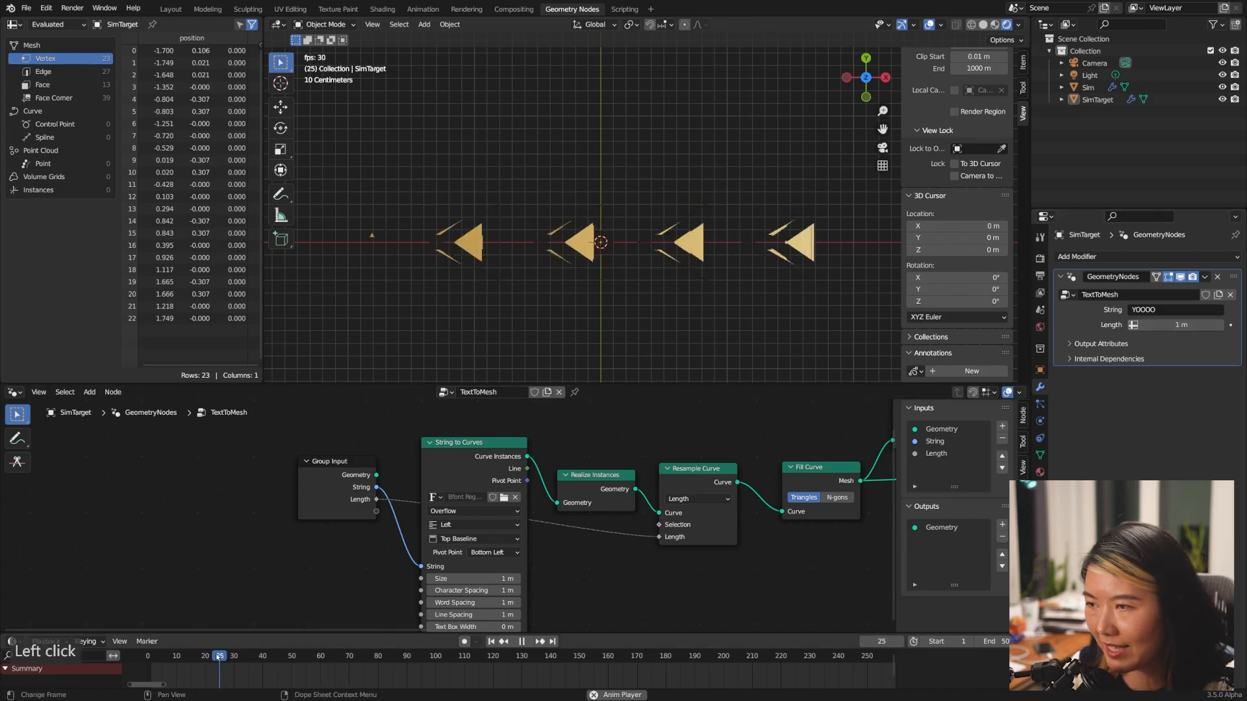
click(523, 642)
drag(153, 658, 190, 658)
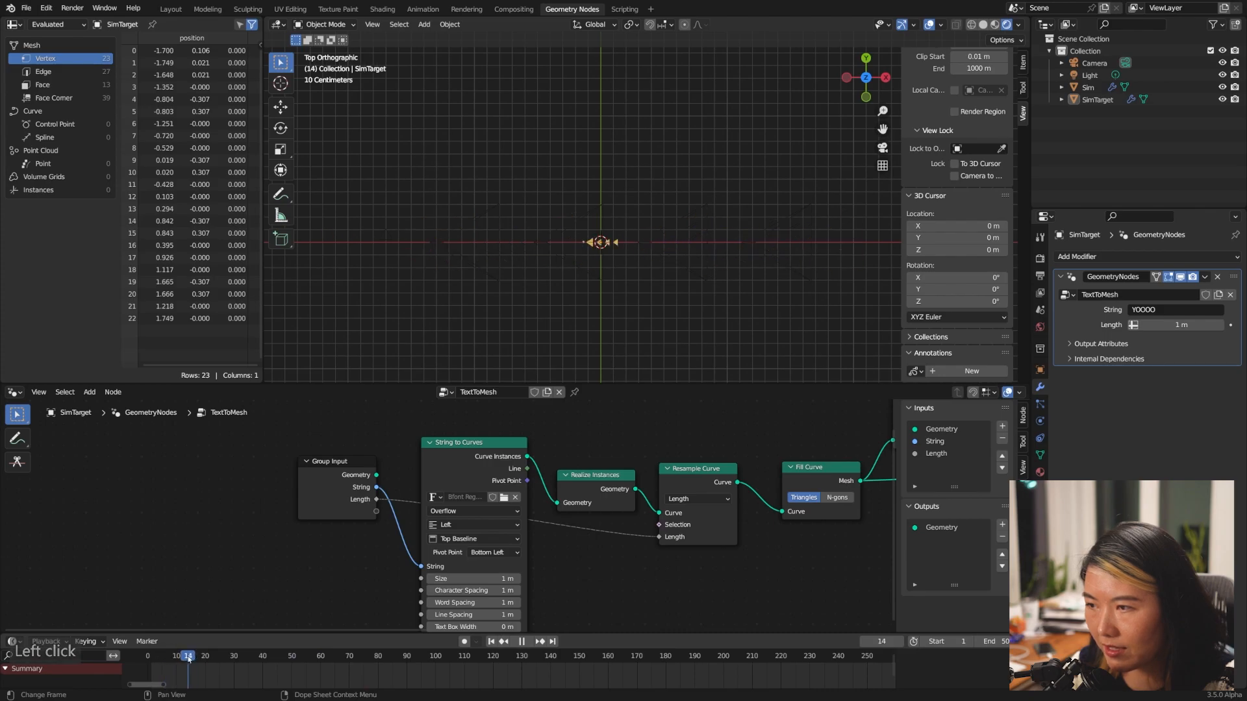
click(465, 643)
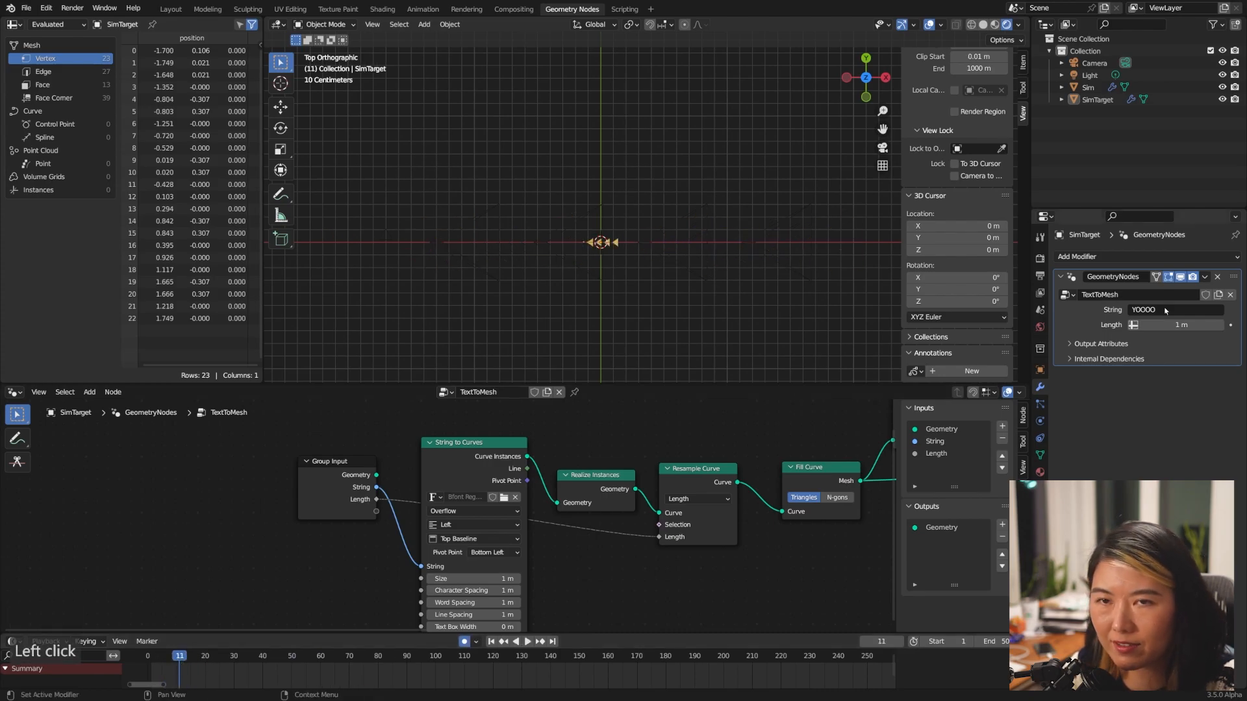
click(1230, 325)
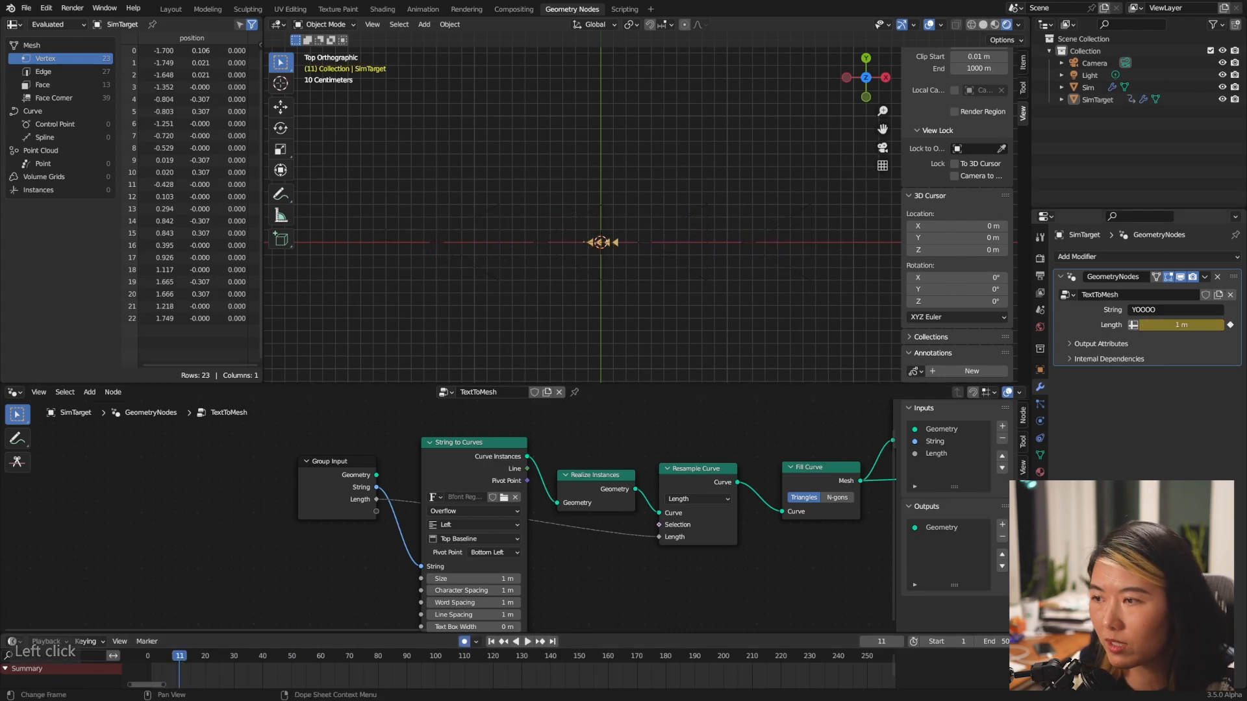
- Keyframe SimTarget's Length at frame 110 and set it to 0.01 m there
drag(175, 655, 558, 666)
drag(481, 668, 466, 665)
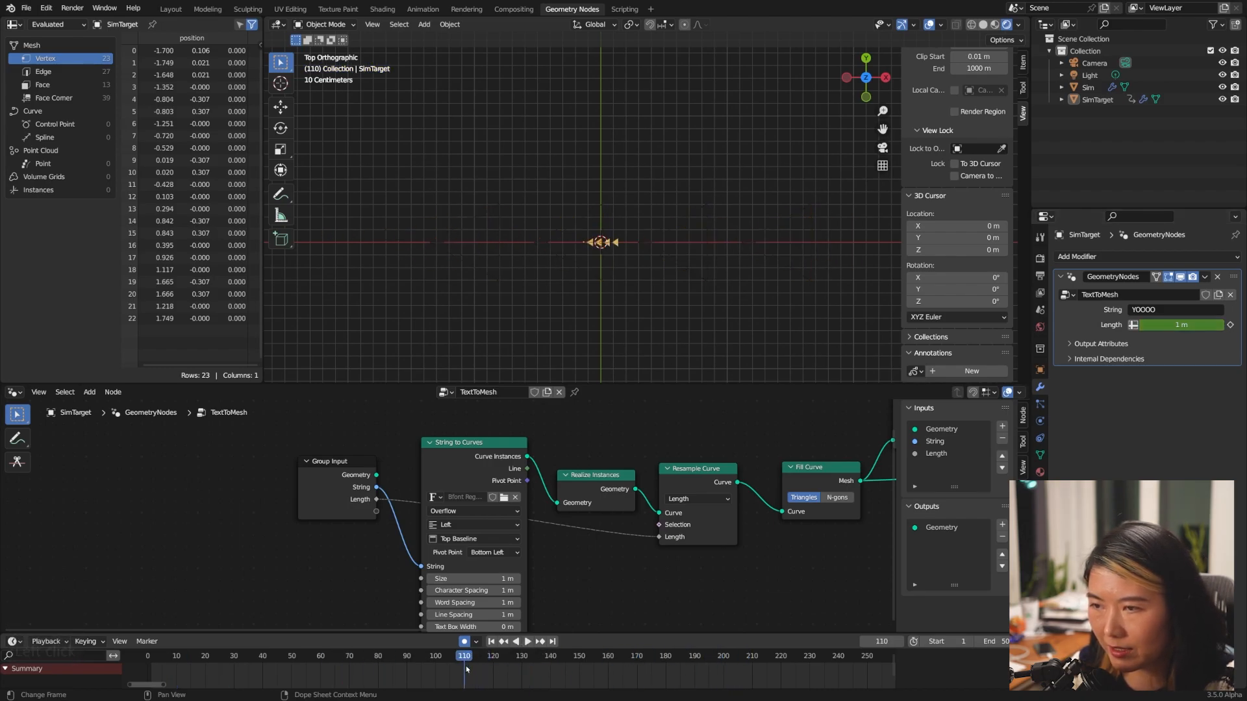
click(1230, 326)
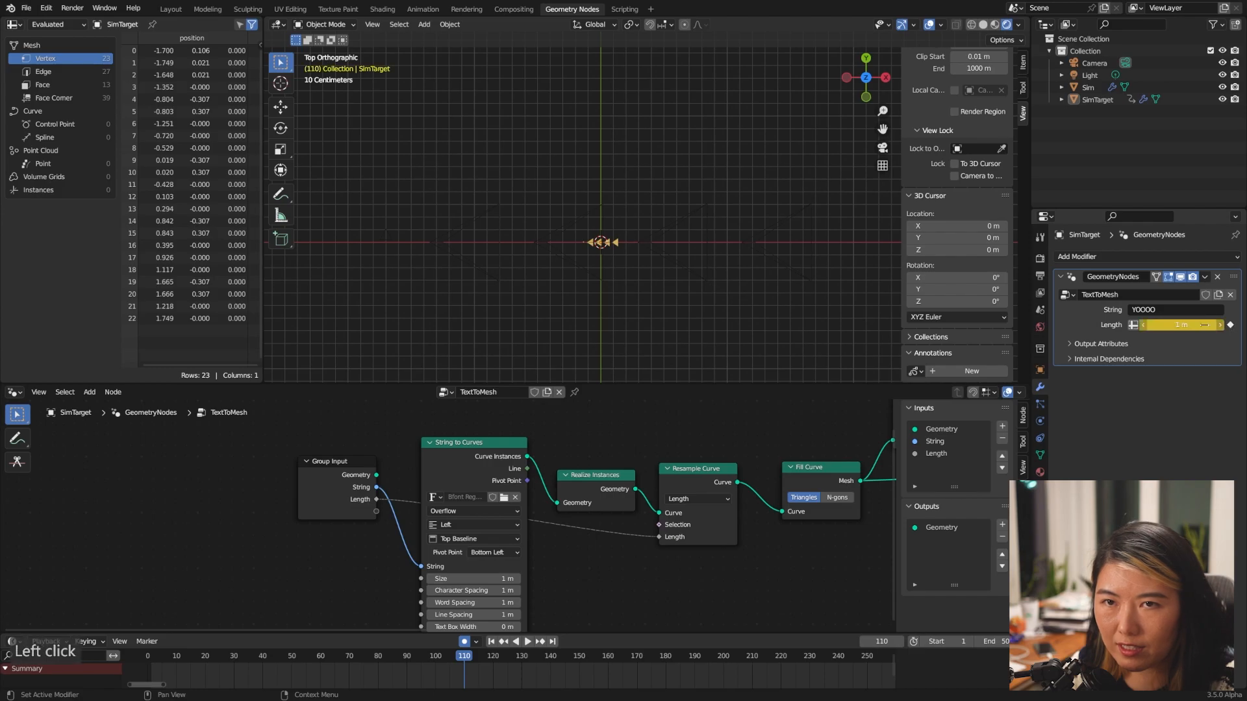
click(1204, 325)
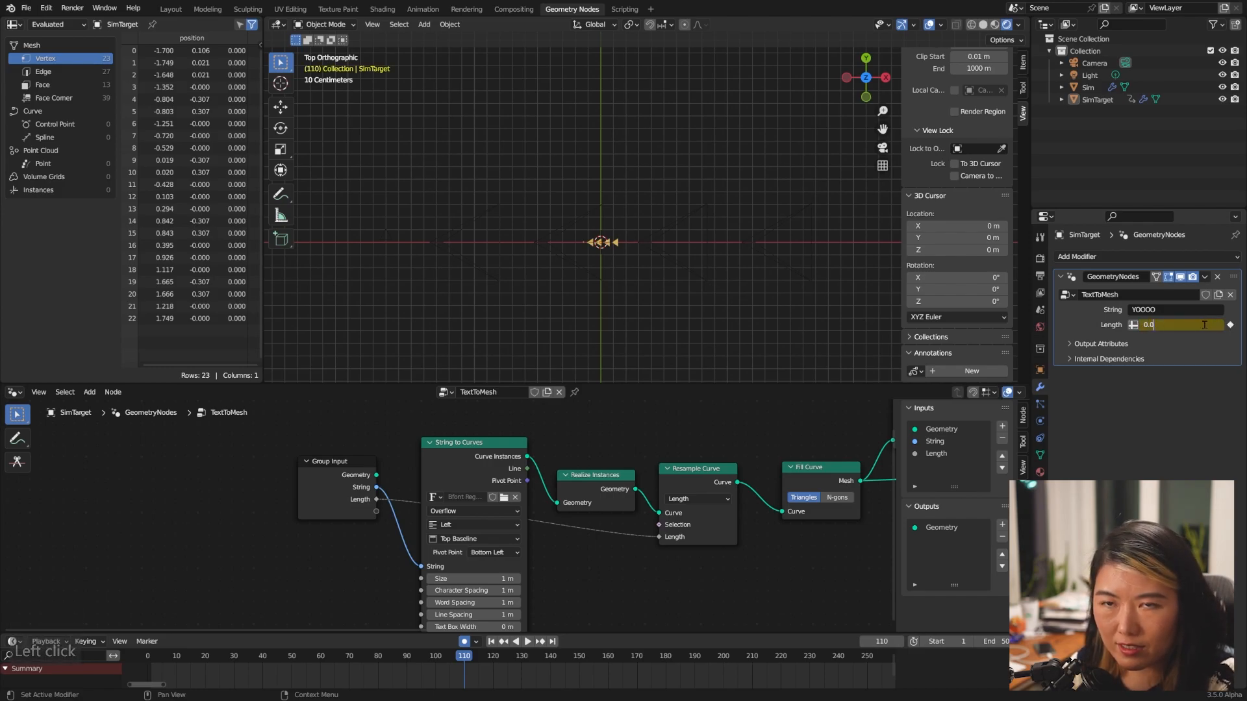
key(Return)
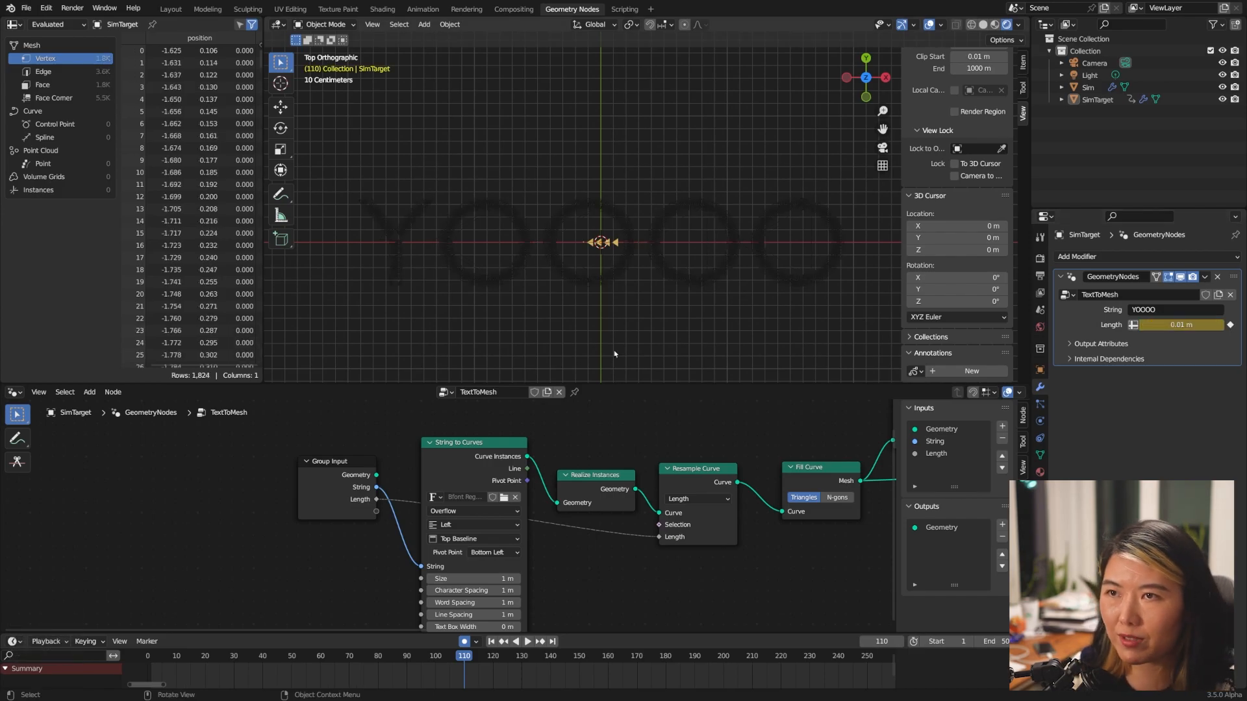
- Play the animation from the first frame to review the particles with the keyframed Length, and stop it
click(491, 642)
key(space)
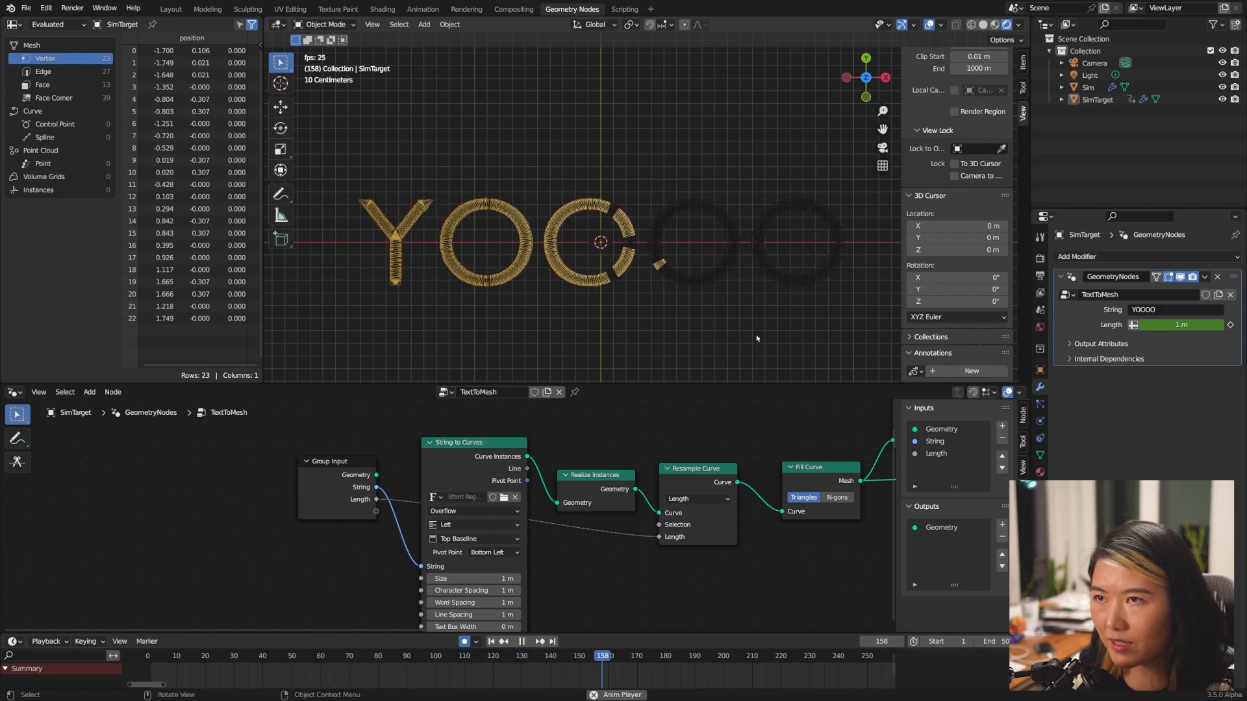
key(space)
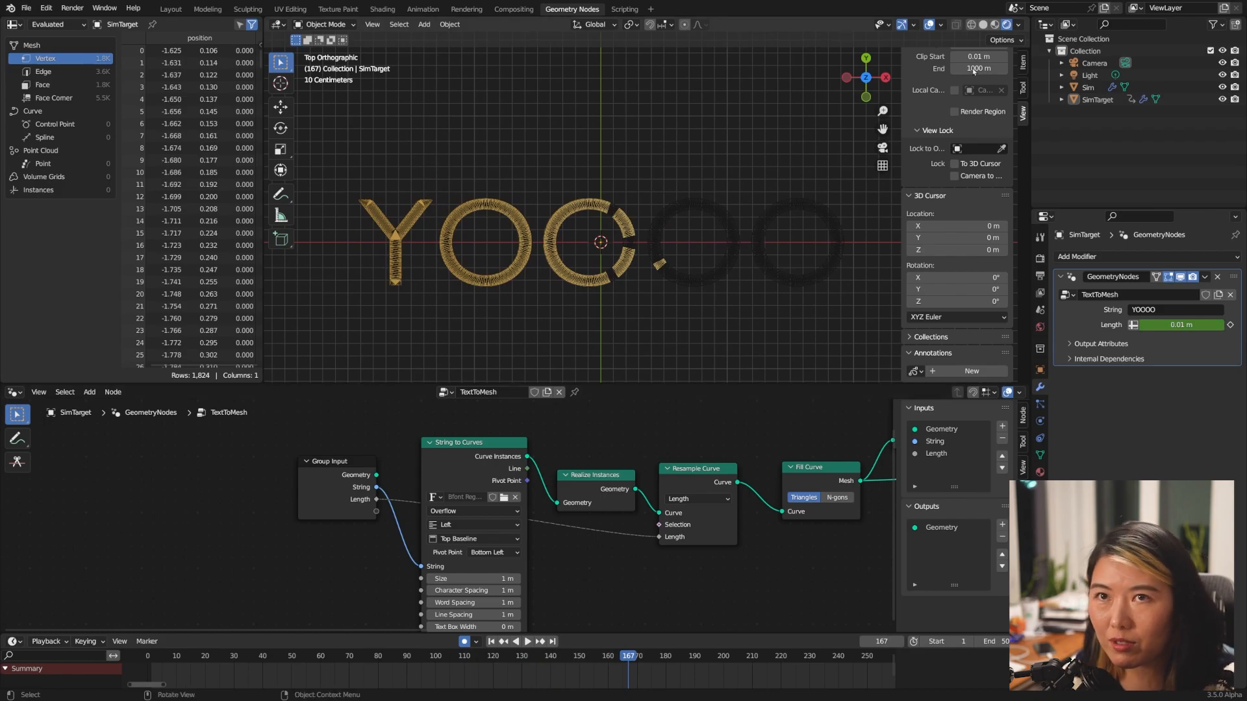
- Select SimTarget and set its Length keyframe at frame 110 to 0.03 m
click(1183, 325)
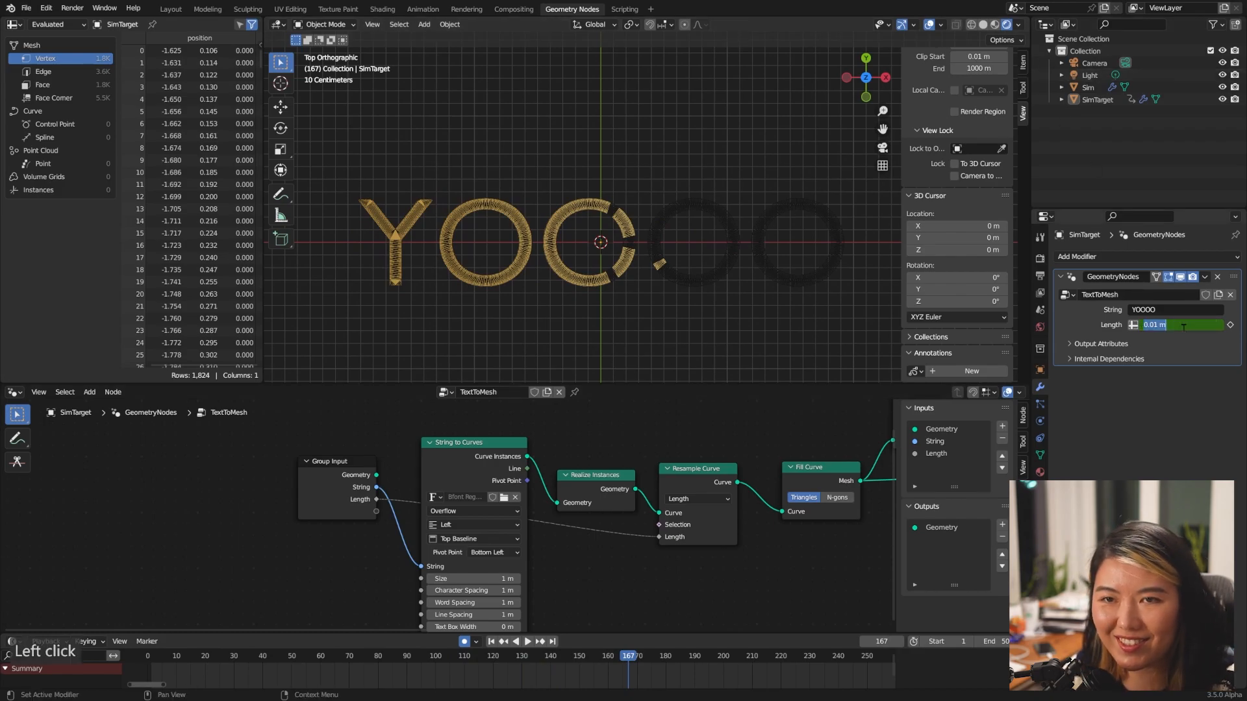
click(1092, 97)
click(1089, 87)
click(1094, 99)
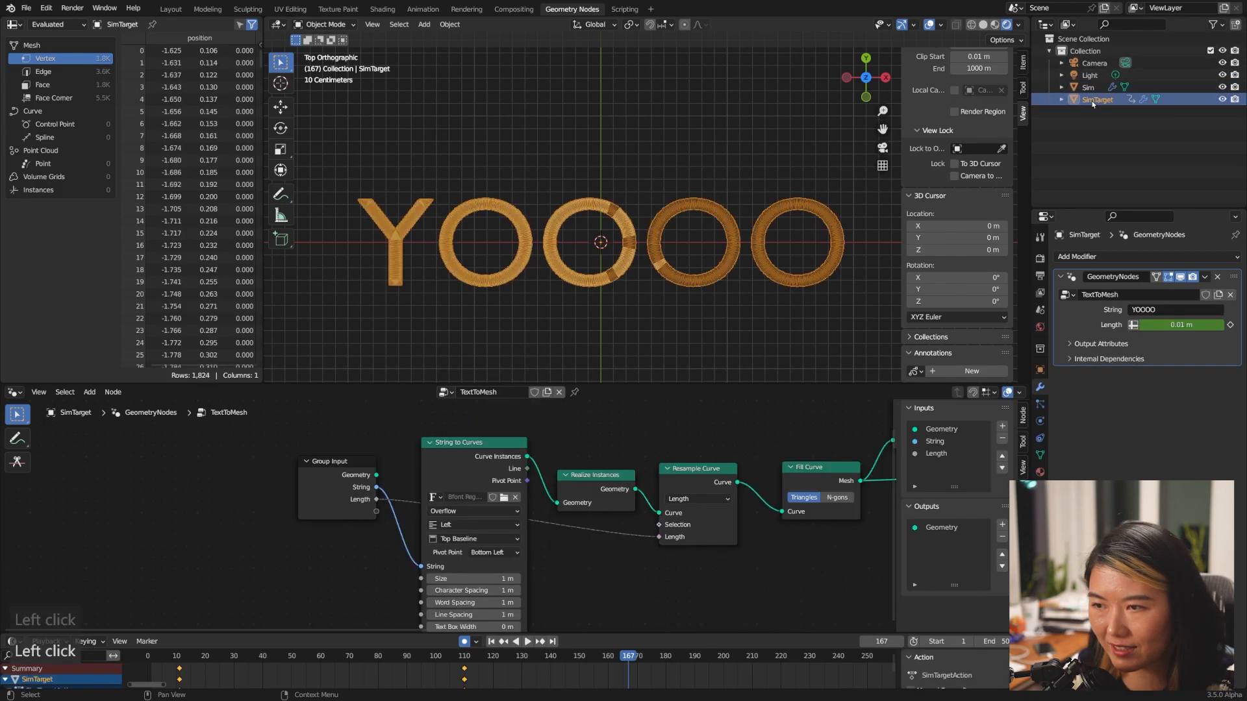
click(469, 655)
click(1192, 324)
text(0.0)
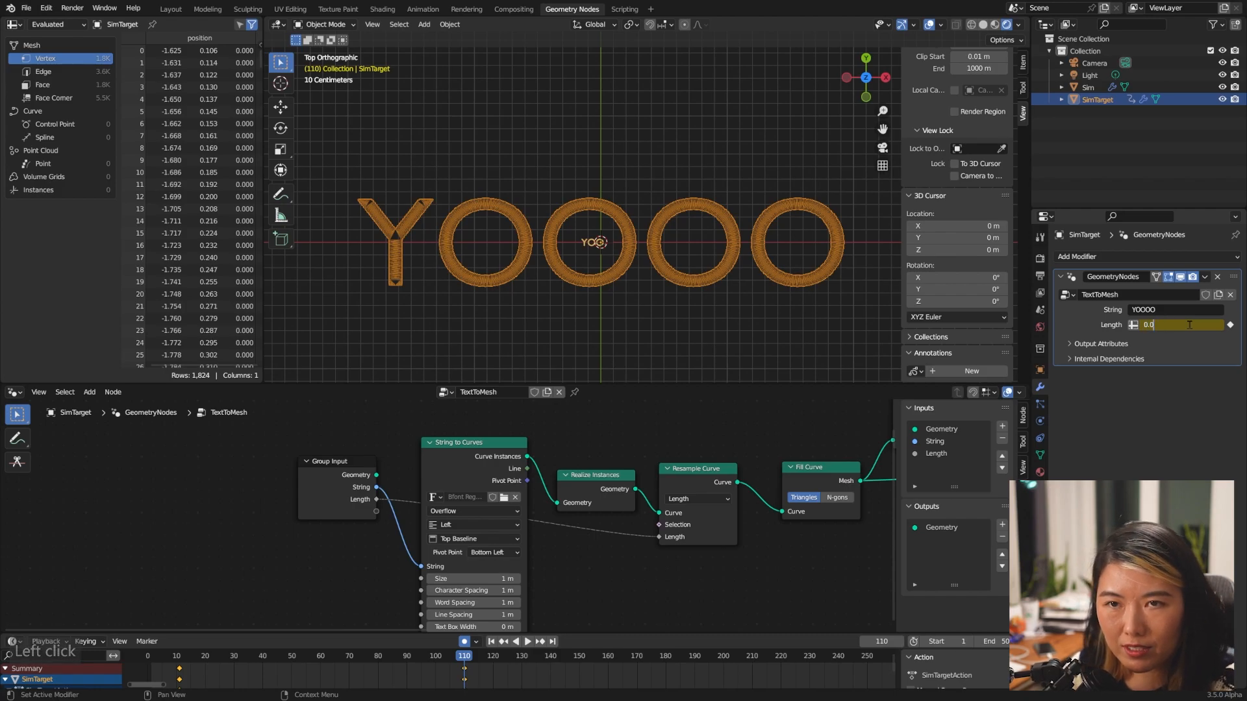
text(3)
key(Return)
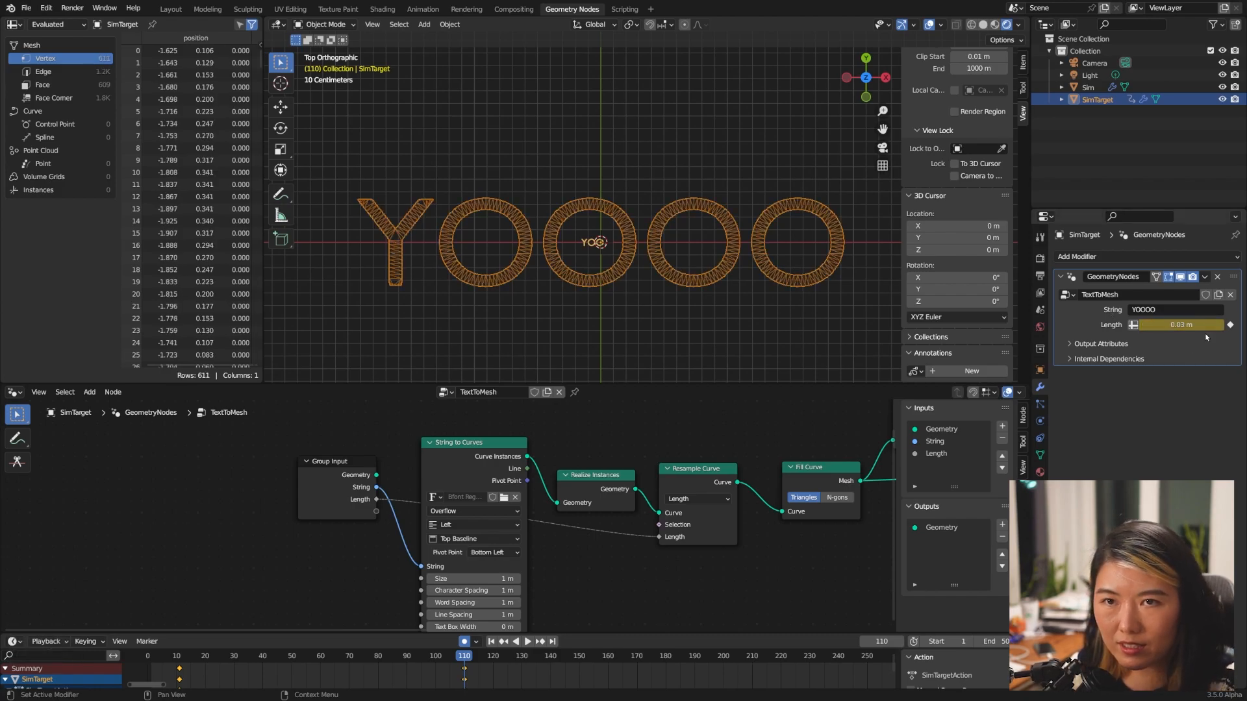
- Play the revised animation from frame 1 with SimTarget hidden in the viewport, and stop it
click(490, 642)
click(491, 642)
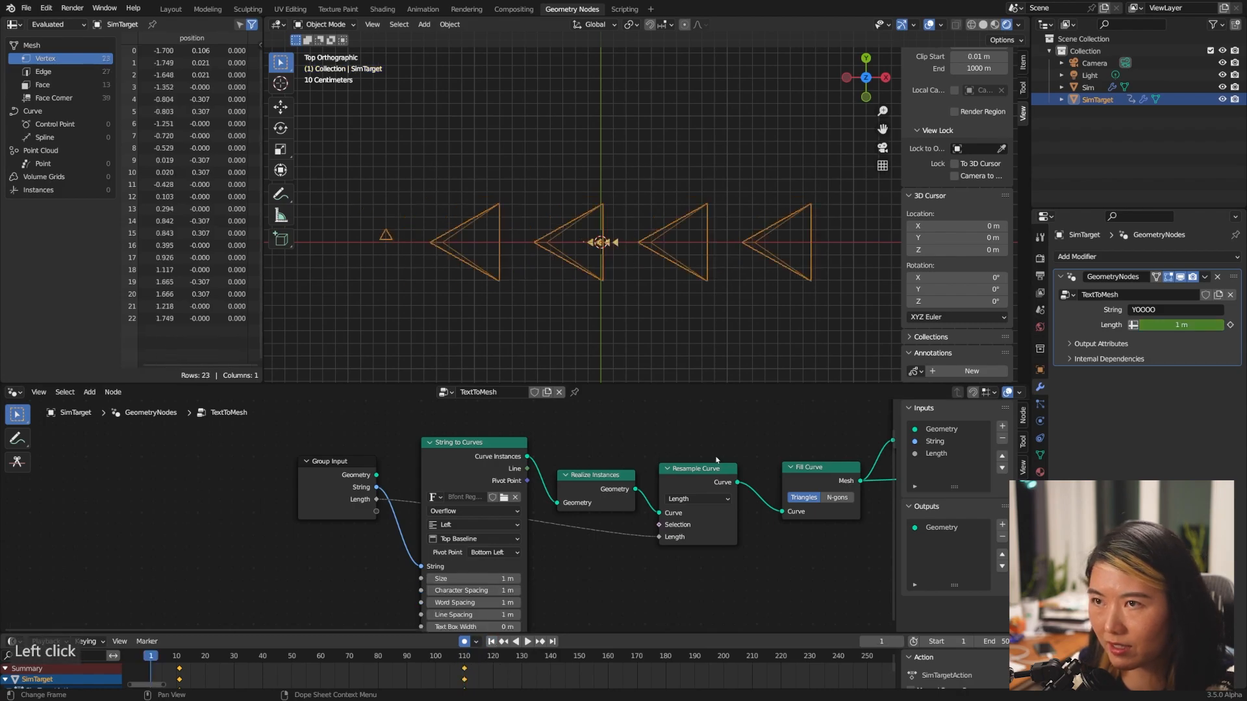
key(space)
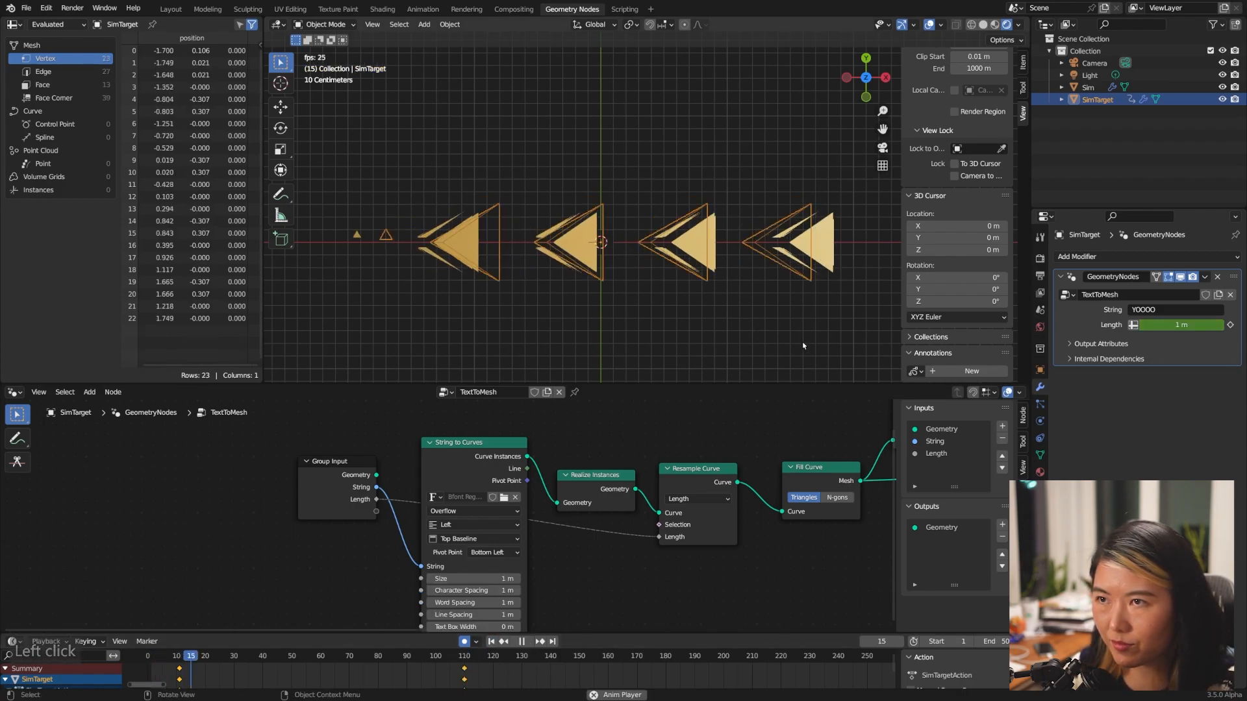
click(1222, 99)
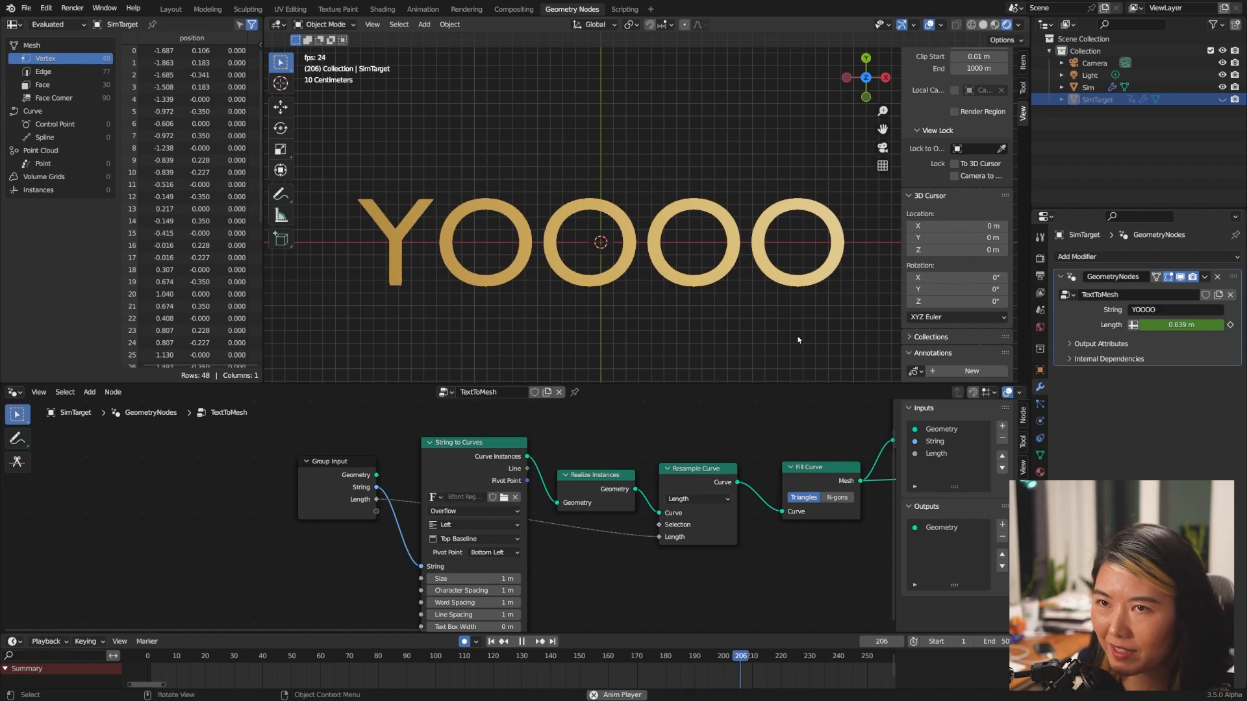
key(space)
- In Sim's ParticleSimulation node tree, move the 0.800 Value node slightly to line up with the vel Named Attribute node
scroll(520, 454, down, 4)
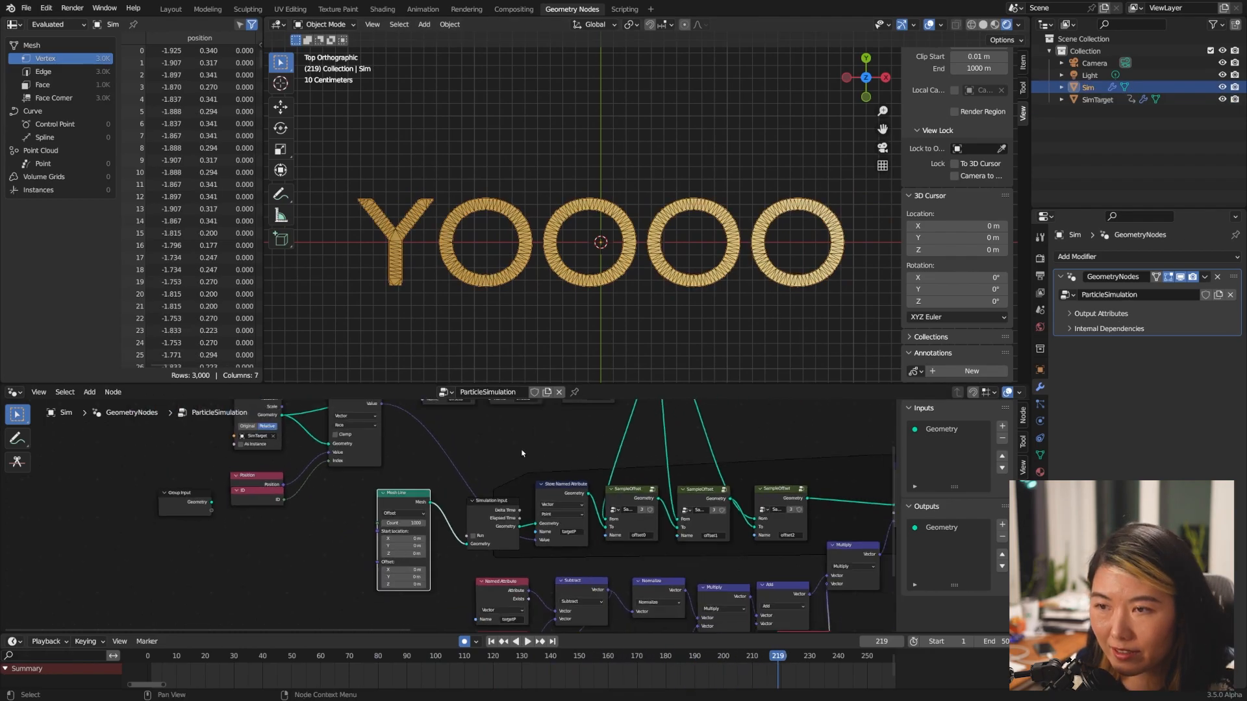
scroll(556, 508, down, 4)
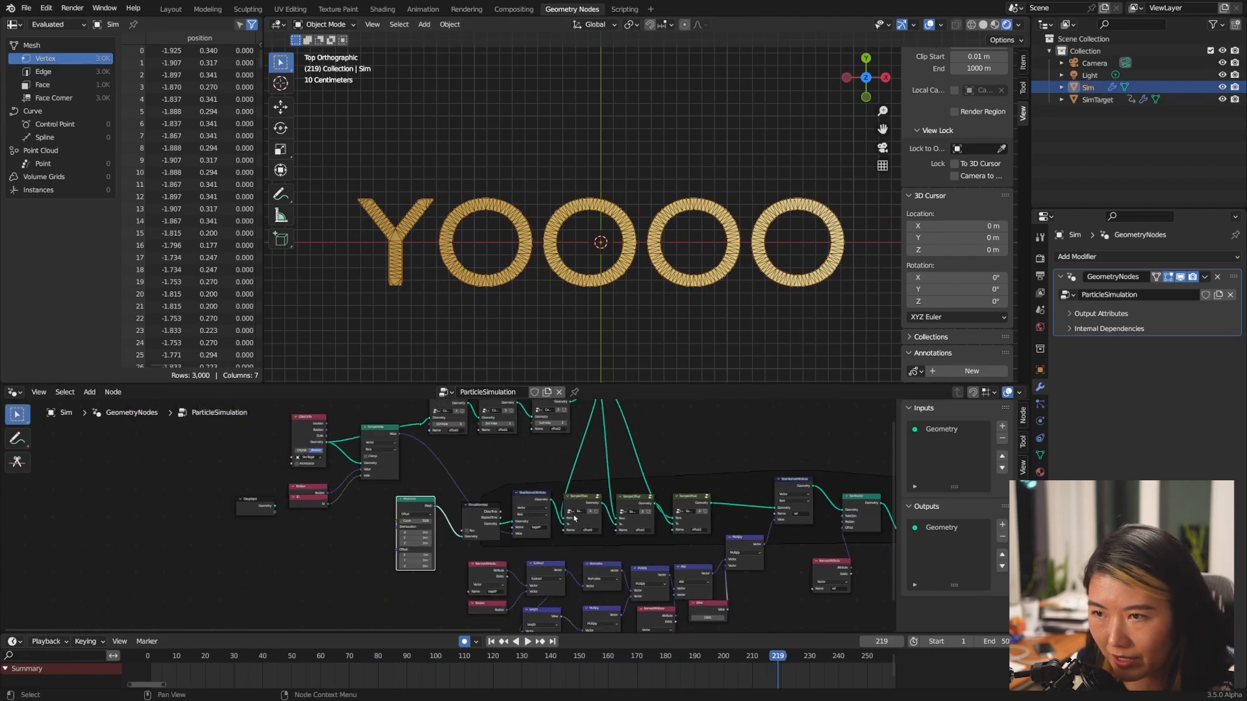
scroll(712, 516, up, 3)
scroll(731, 552, up, 2)
middle_drag(724, 529, 695, 523)
scroll(456, 536, up, 3)
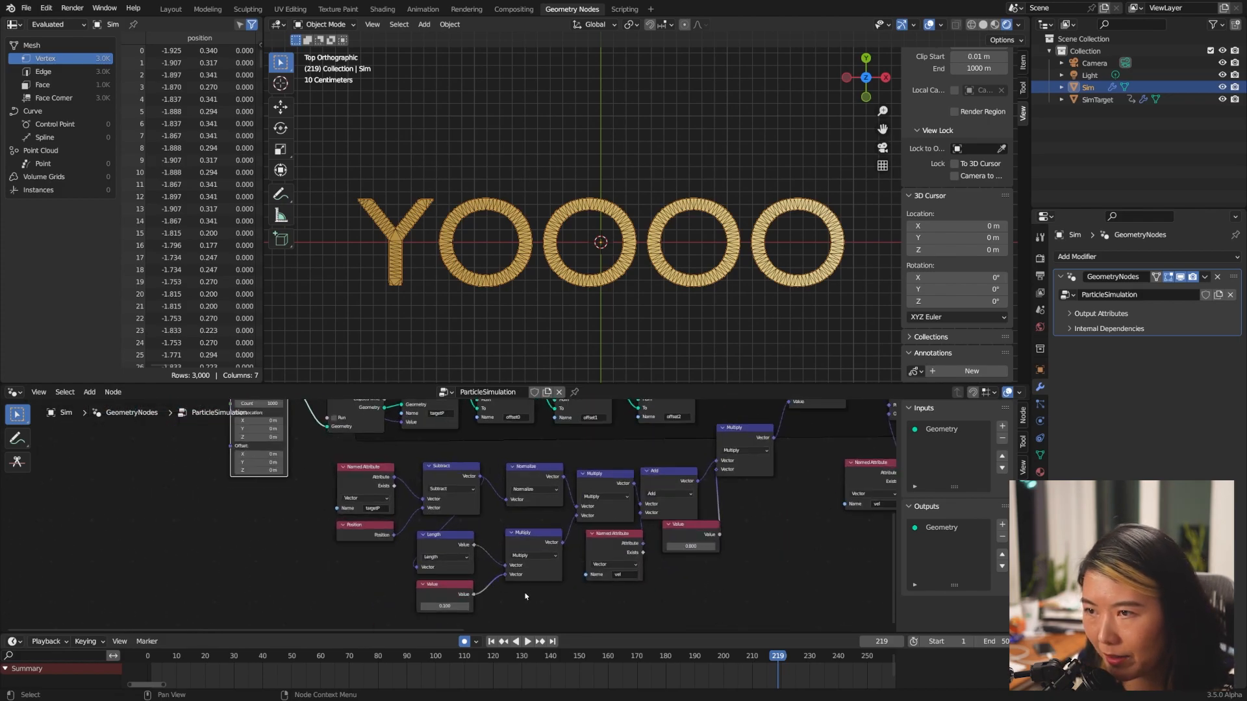
scroll(478, 518, up, 2)
scroll(479, 517, down, 2)
scroll(697, 495, up, 2)
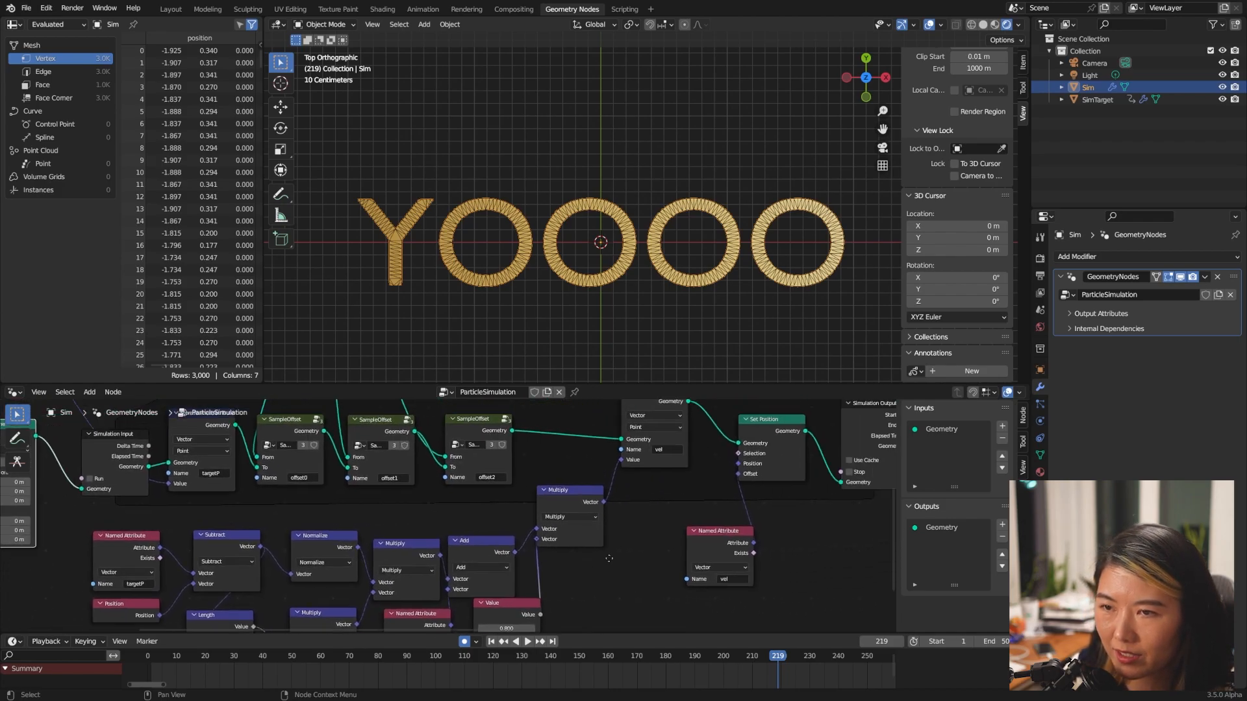
scroll(445, 520, up, 1)
drag(645, 534, 635, 554)
middle_drag(784, 524, 855, 442)
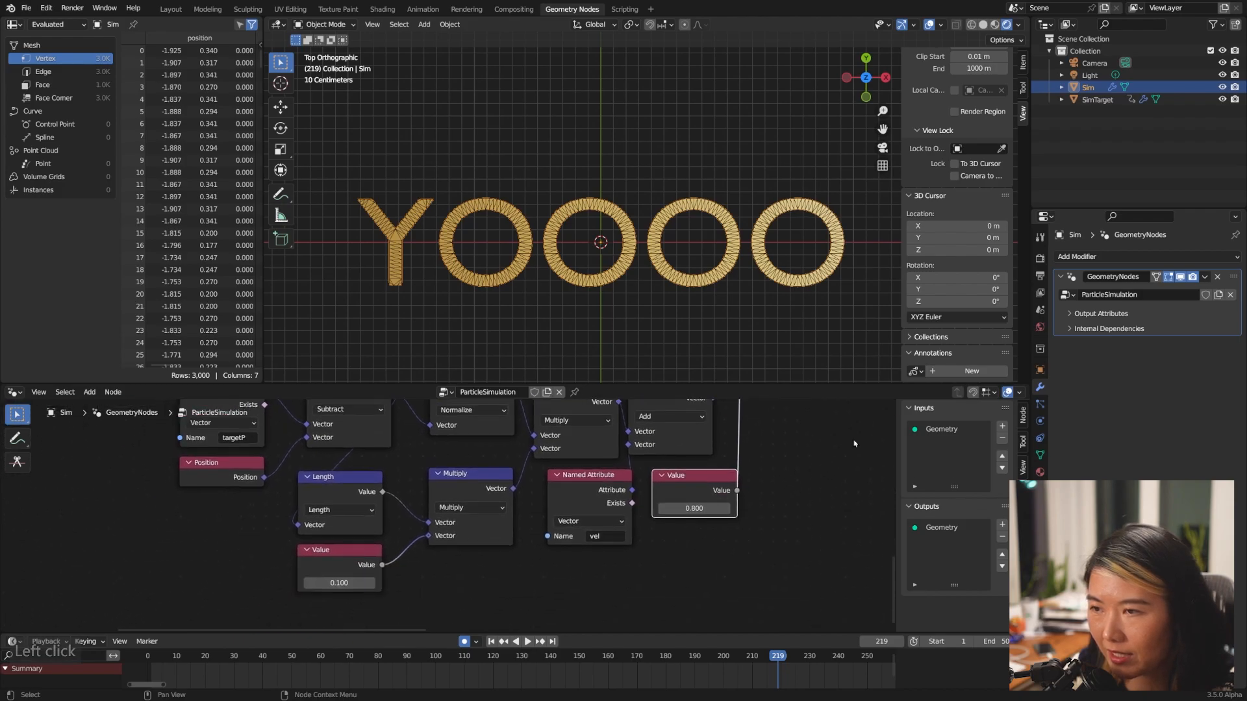
- Place a Group Input node beside the 0.100 Value node and connect it to the force Multiply node's second vector in place of that value
scroll(554, 526, down, 3)
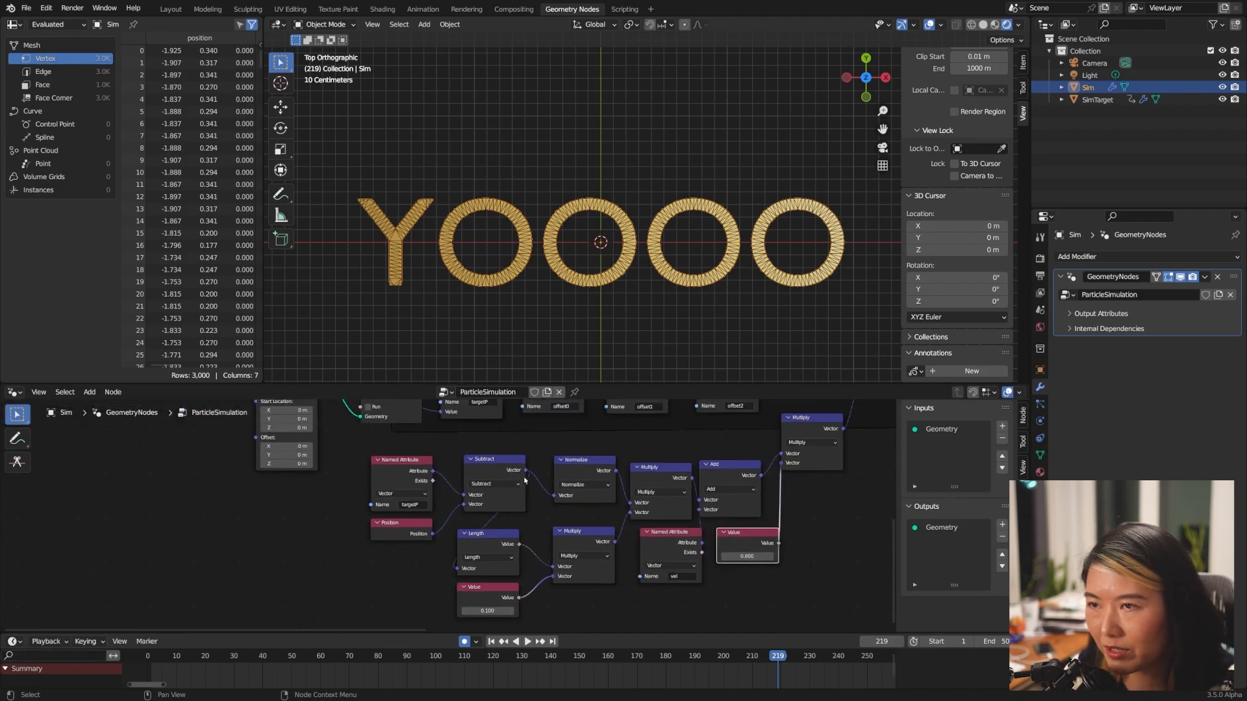
scroll(511, 537, up, 5)
middle_drag(518, 628, 546, 552)
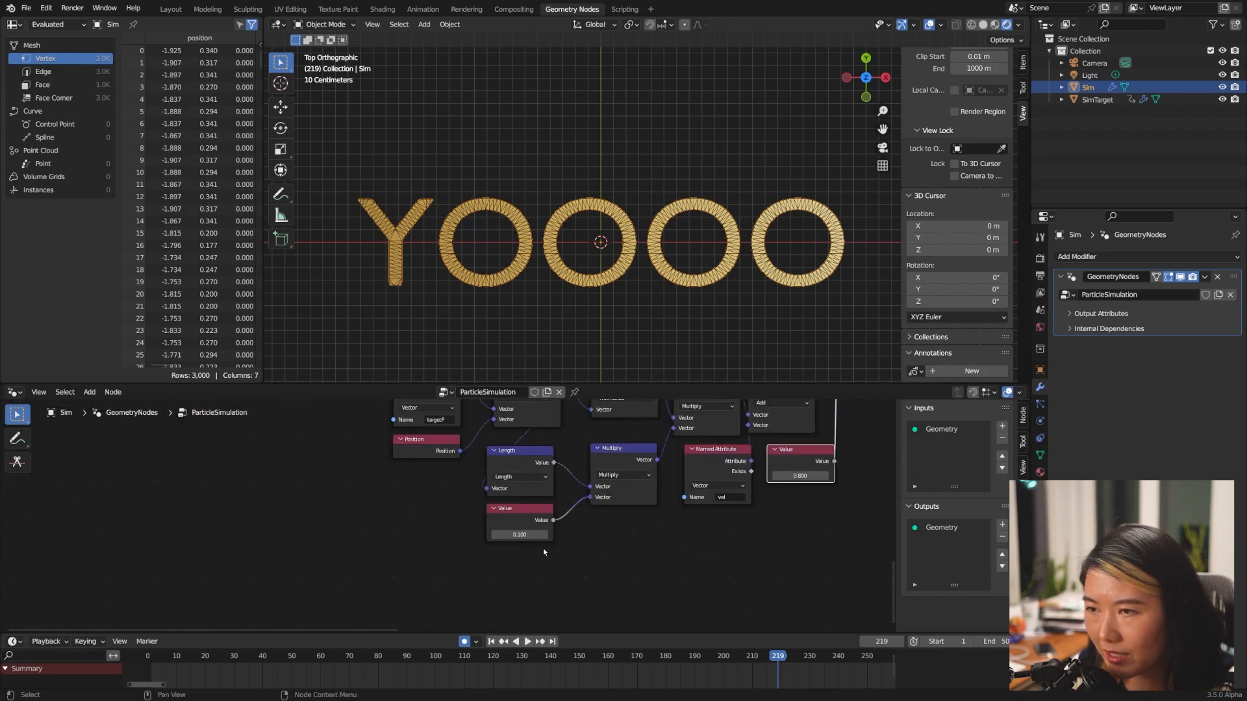
scroll(529, 522, up, 1)
scroll(599, 544, down, 5)
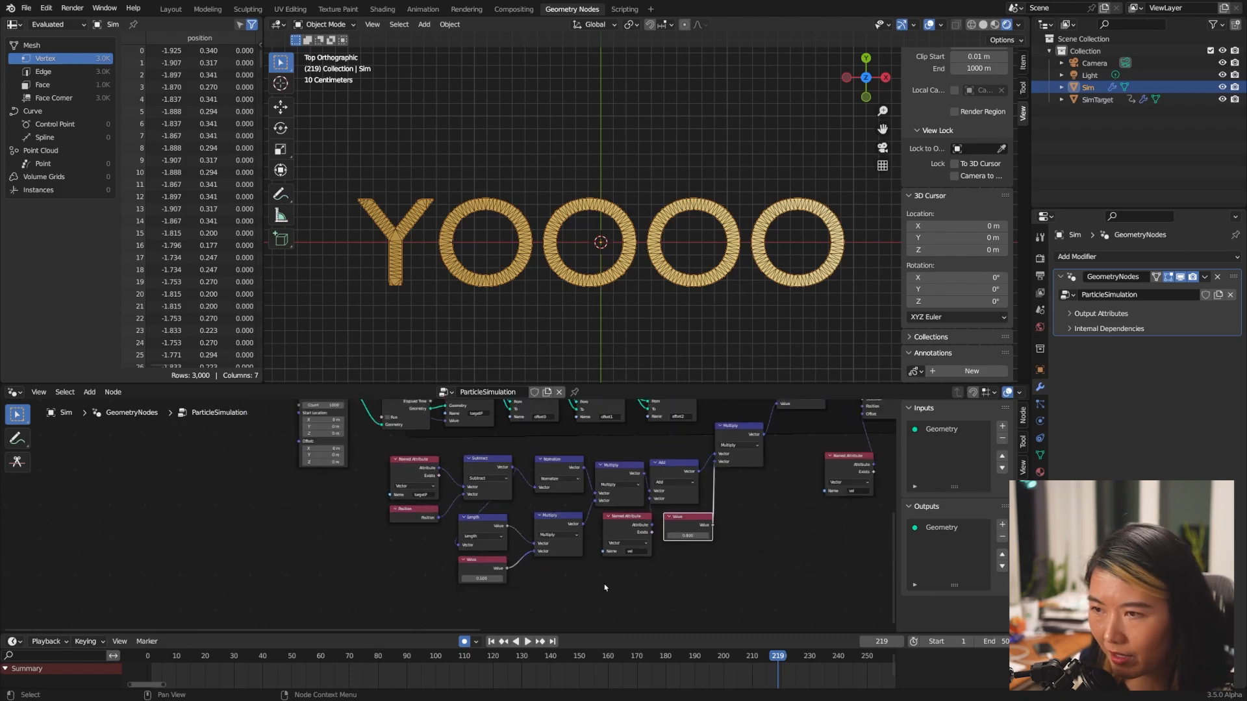
drag(324, 496, 475, 622)
middle_drag(496, 622, 436, 519)
scroll(435, 518, up, 1)
drag(422, 517, 498, 535)
scroll(519, 513, up, 3)
drag(632, 513, 599, 532)
drag(631, 513, 484, 569)
- Rename the new group input ForceMag and change its type to Float
click(953, 442)
click(981, 517)
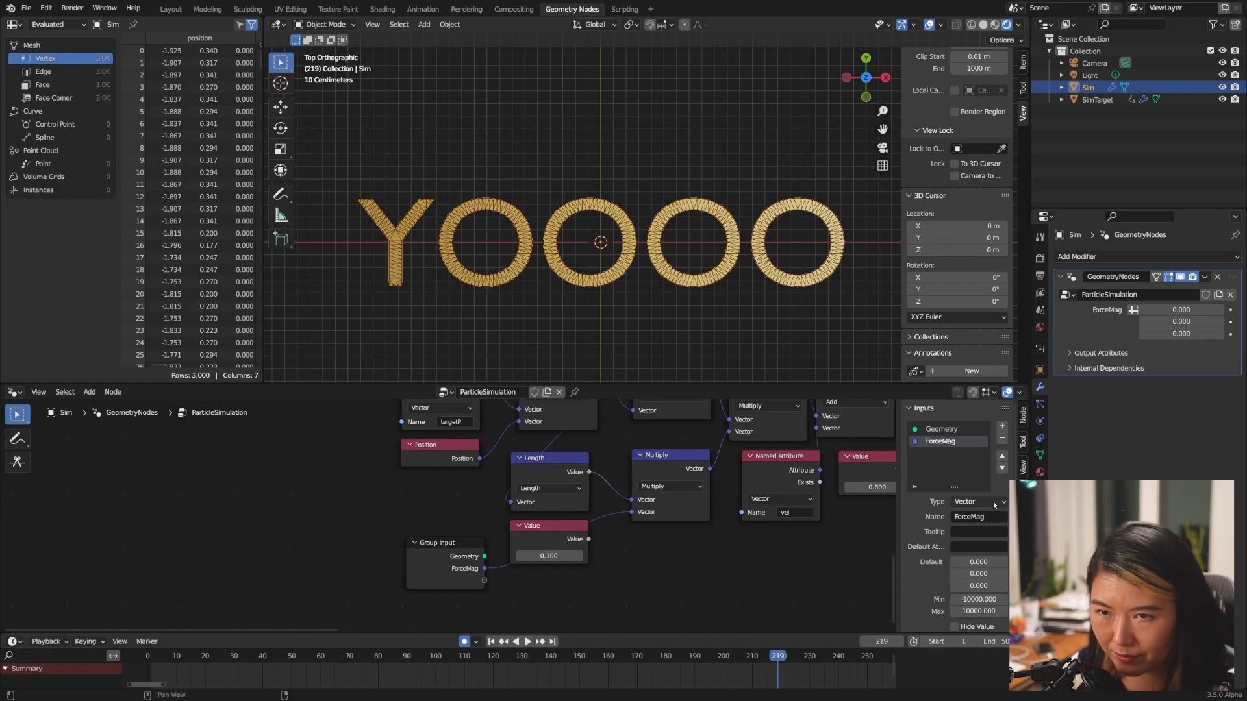
click(979, 502)
click(1001, 622)
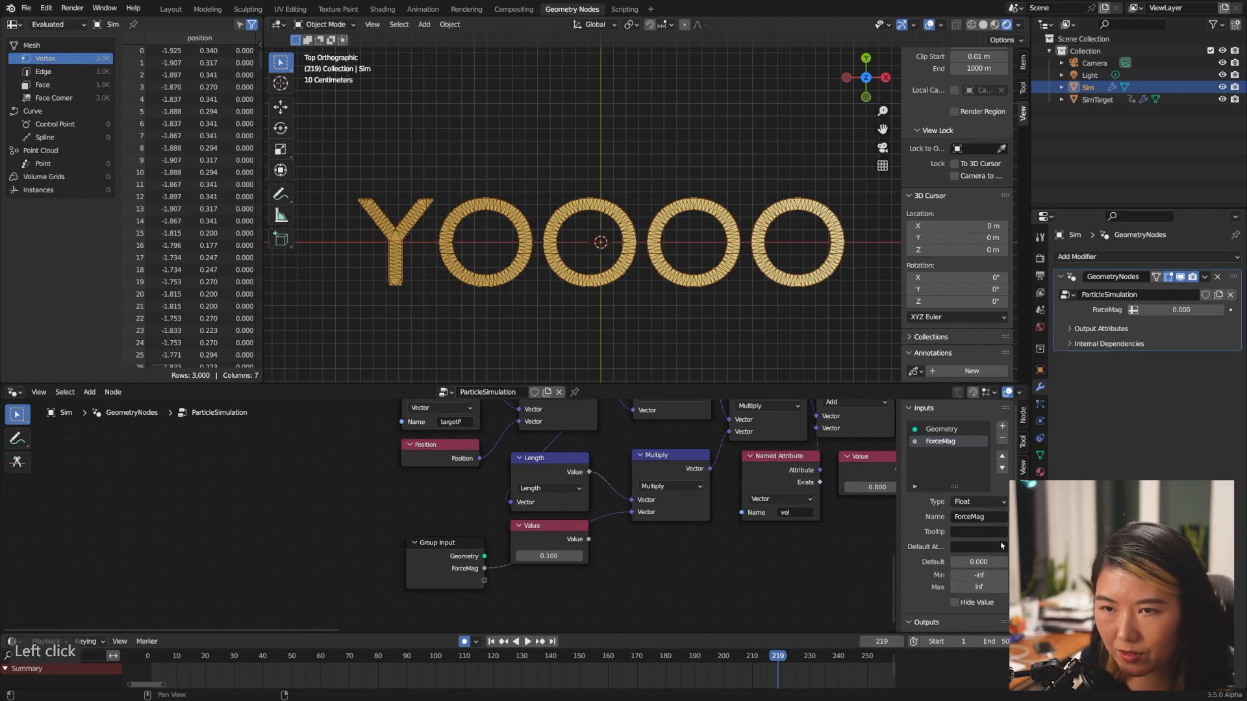
- Give the ForceMag input a default of 0.1 and a minimum of 0
click(988, 559)
text(0.1)
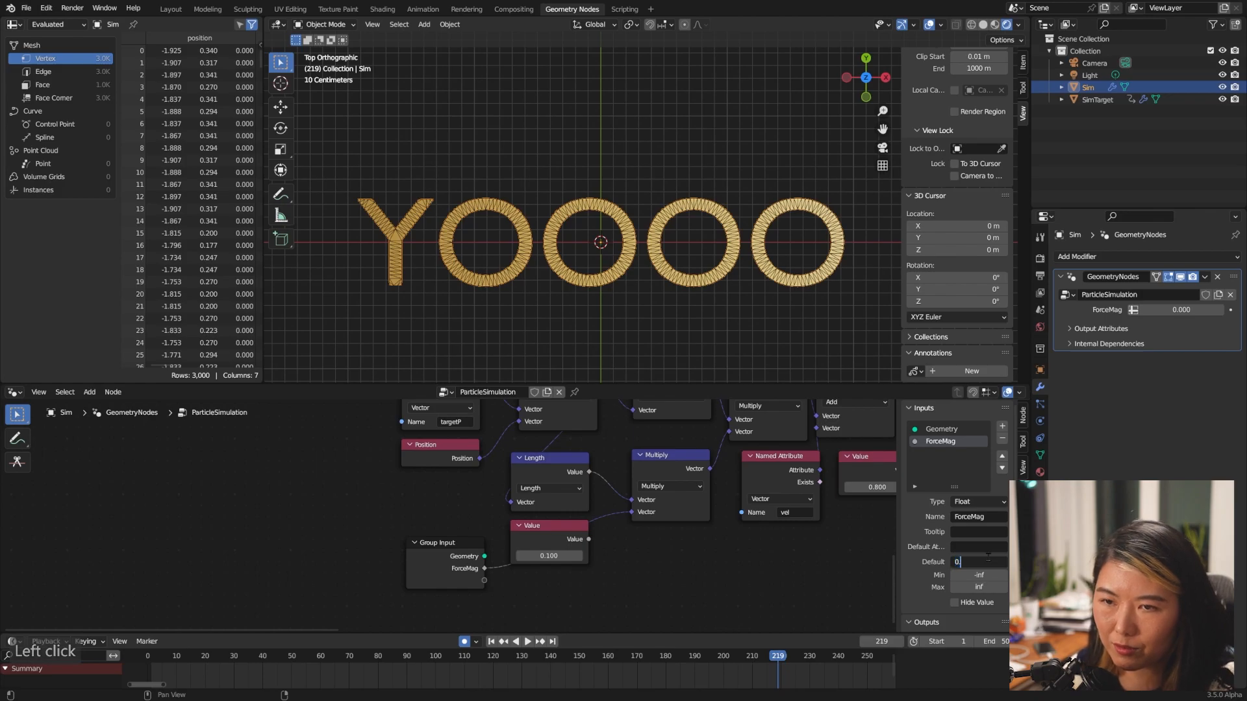
key(Return)
click(979, 575)
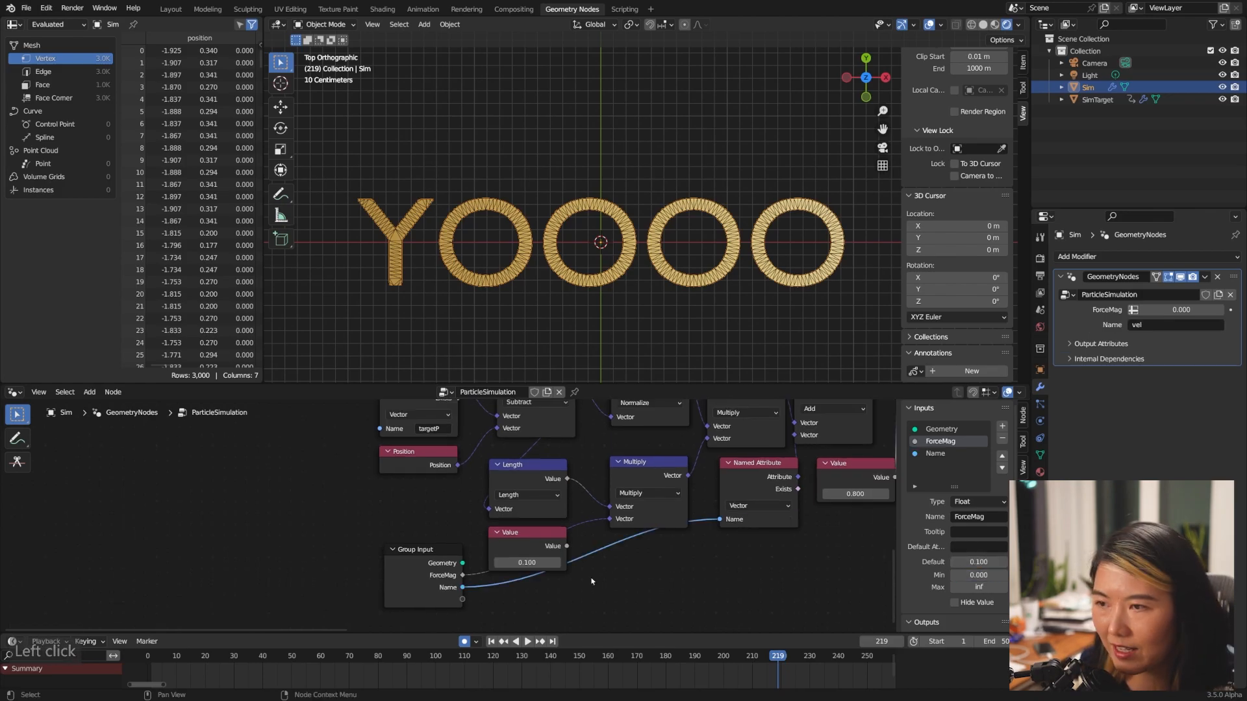
- Undo exposing the vel Named Attribute node's Name as a group input
middle_drag(592, 579, 560, 580)
key(ctrl+z)
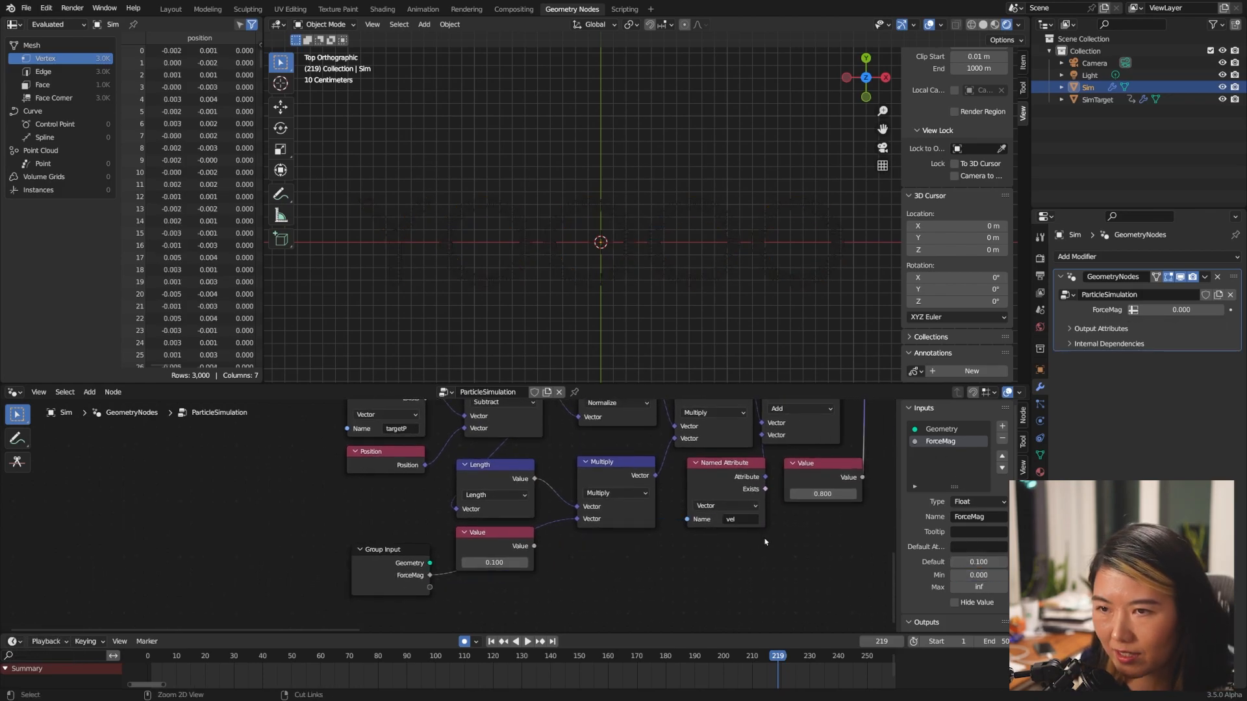
- Delete the 0.800 Value node and expose the final Multiply node's second vector through the Group Input node
middle_drag(726, 545, 680, 567)
middle_drag(771, 526, 729, 533)
scroll(723, 554, down, 4)
click(668, 520)
key(x)
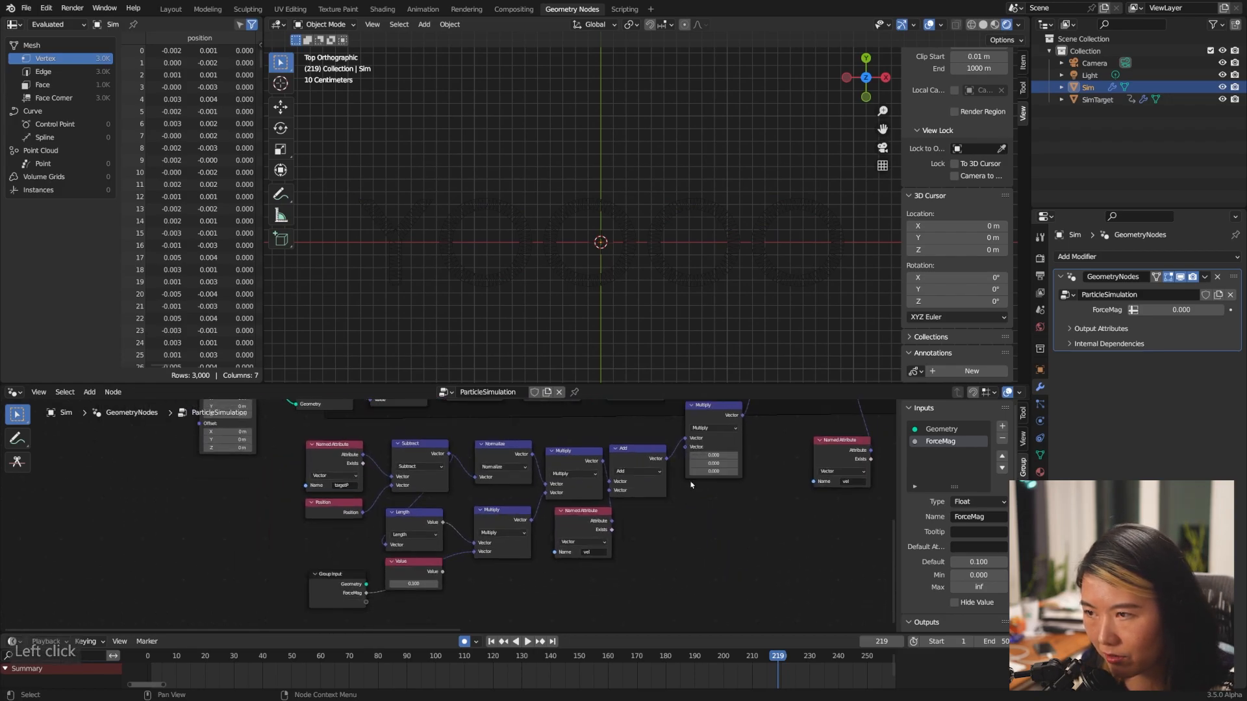
drag(685, 446, 365, 602)
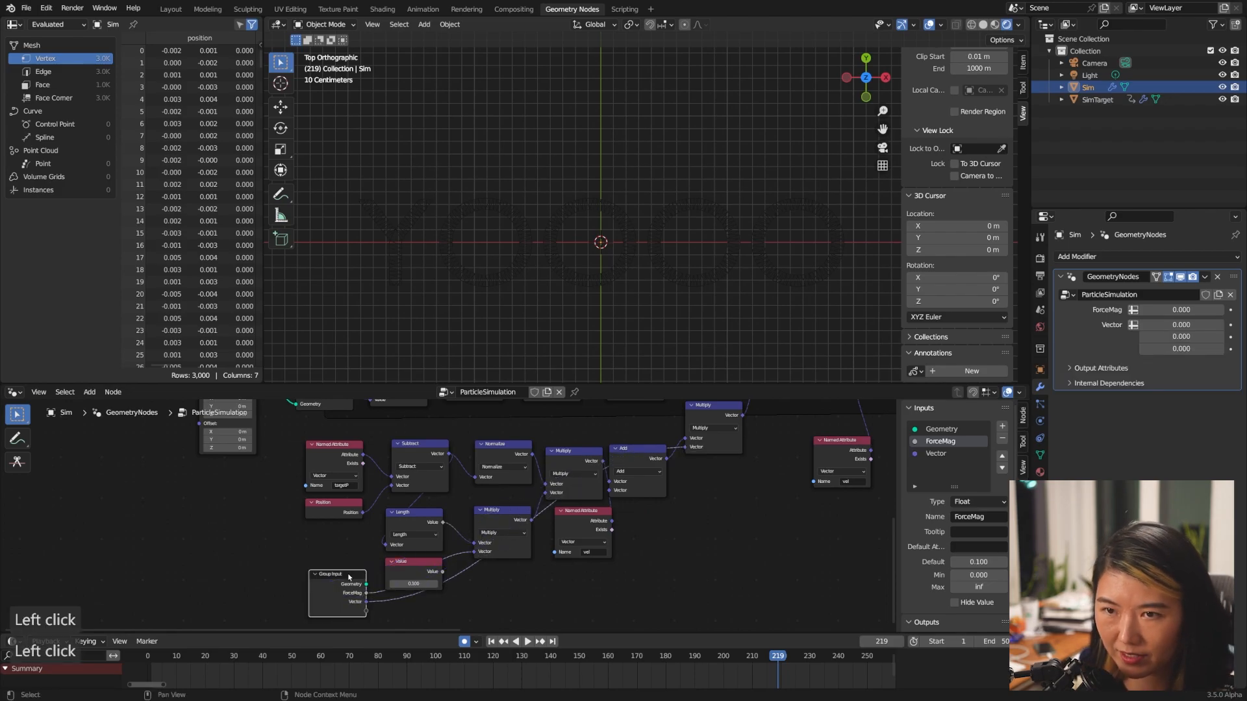
- Change the Vector group input's type to Float and rename it VelDamping
click(947, 455)
click(995, 502)
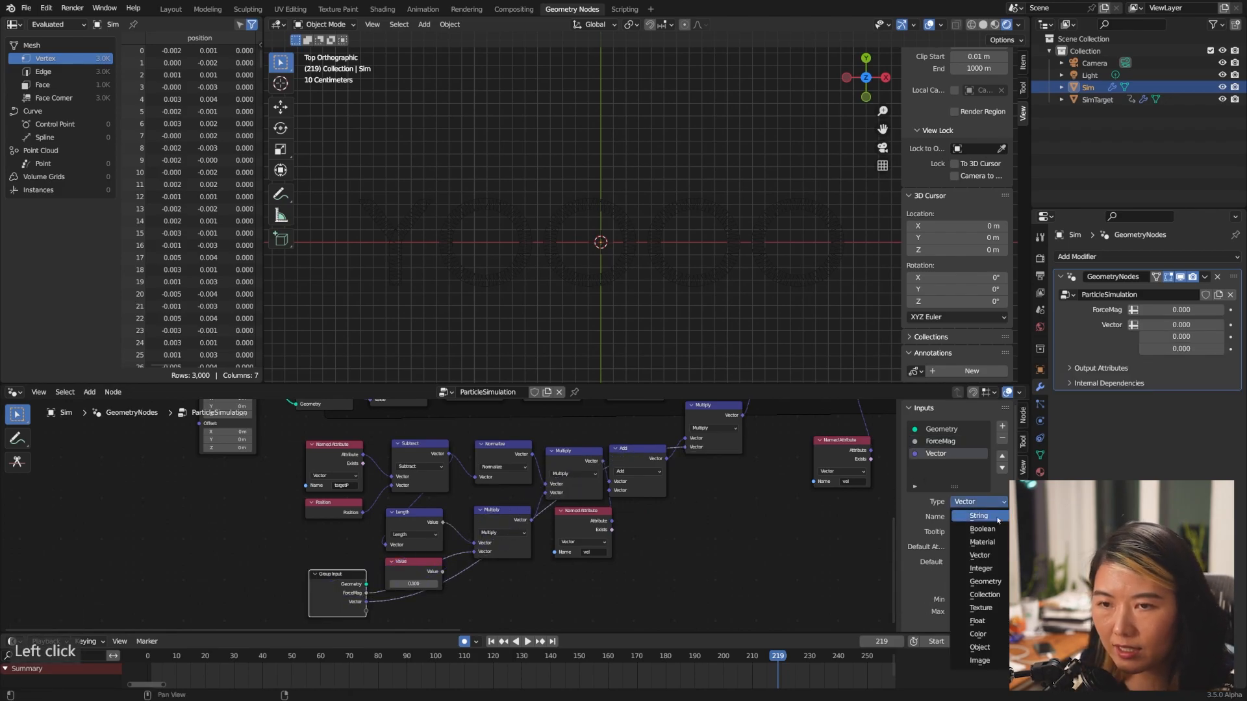
click(994, 621)
click(987, 516)
text(VelDamping)
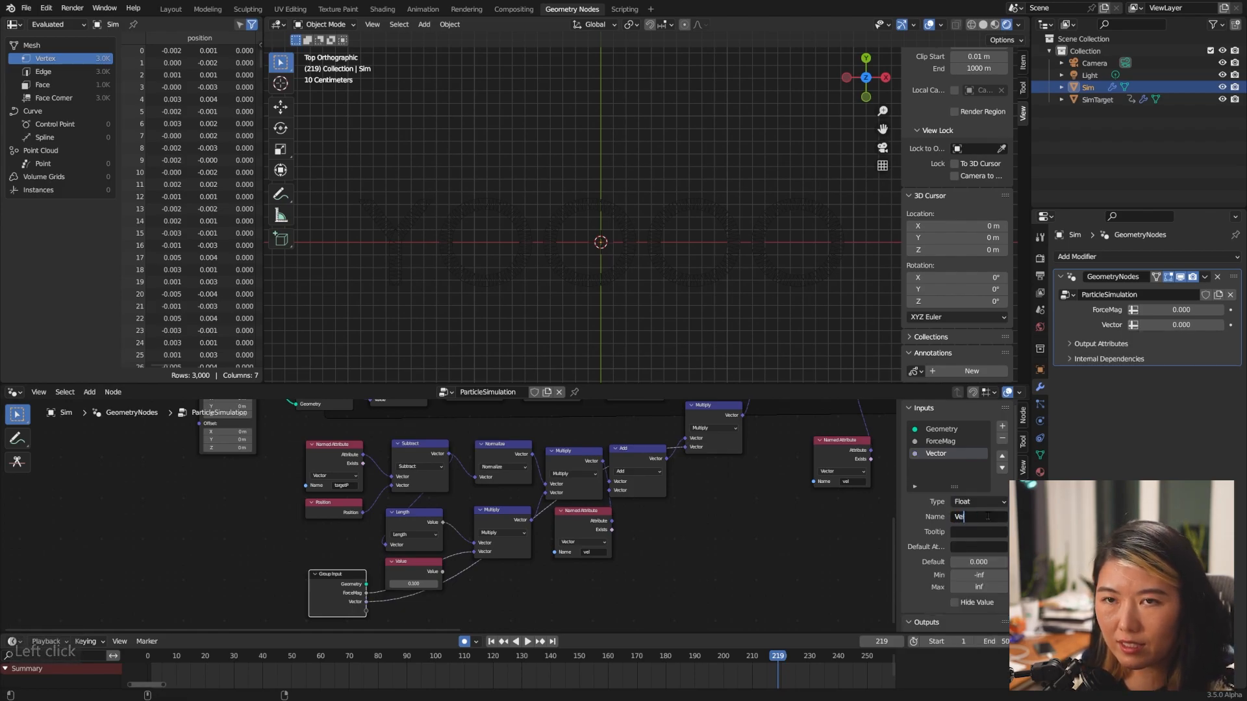
- Give the VelDamping input a default of 0.9, a minimum of 0 and a maximum of 1
click(980, 562)
text(0.9)
key(Return)
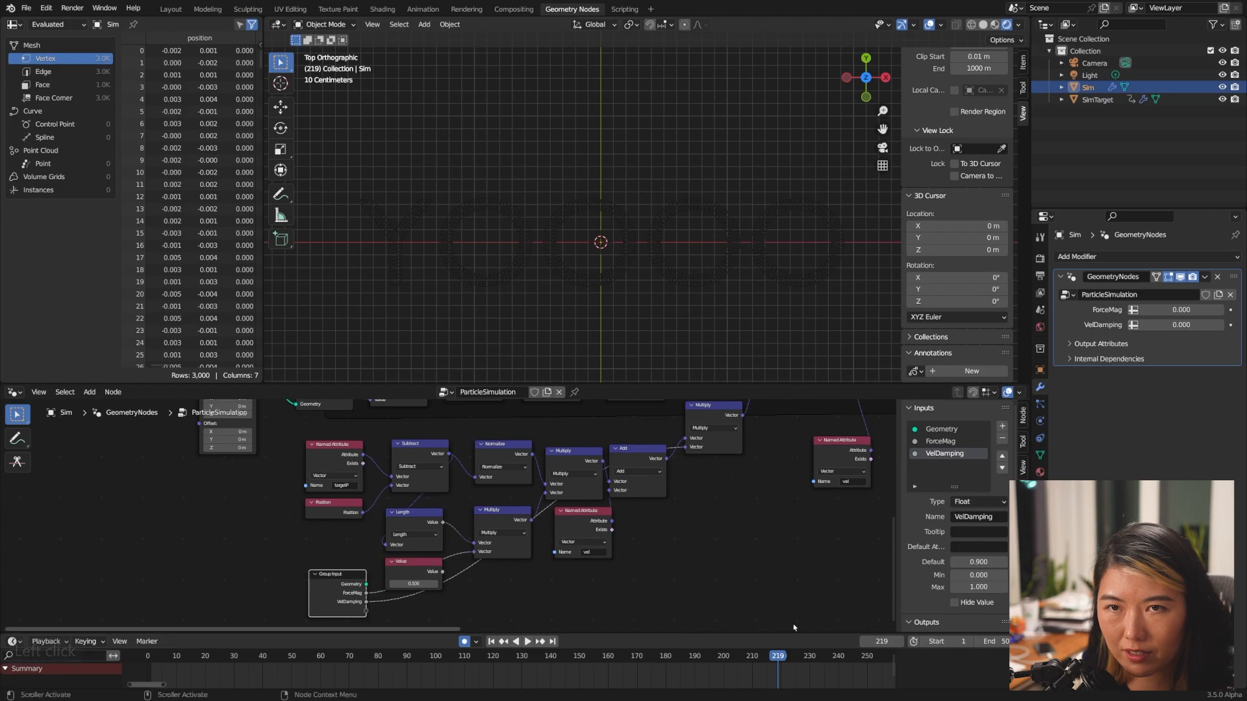
- Set ForceMag to 0.1 and VelDamping to 0.9 in Sim's Geometry Nodes modifier
click(1195, 310)
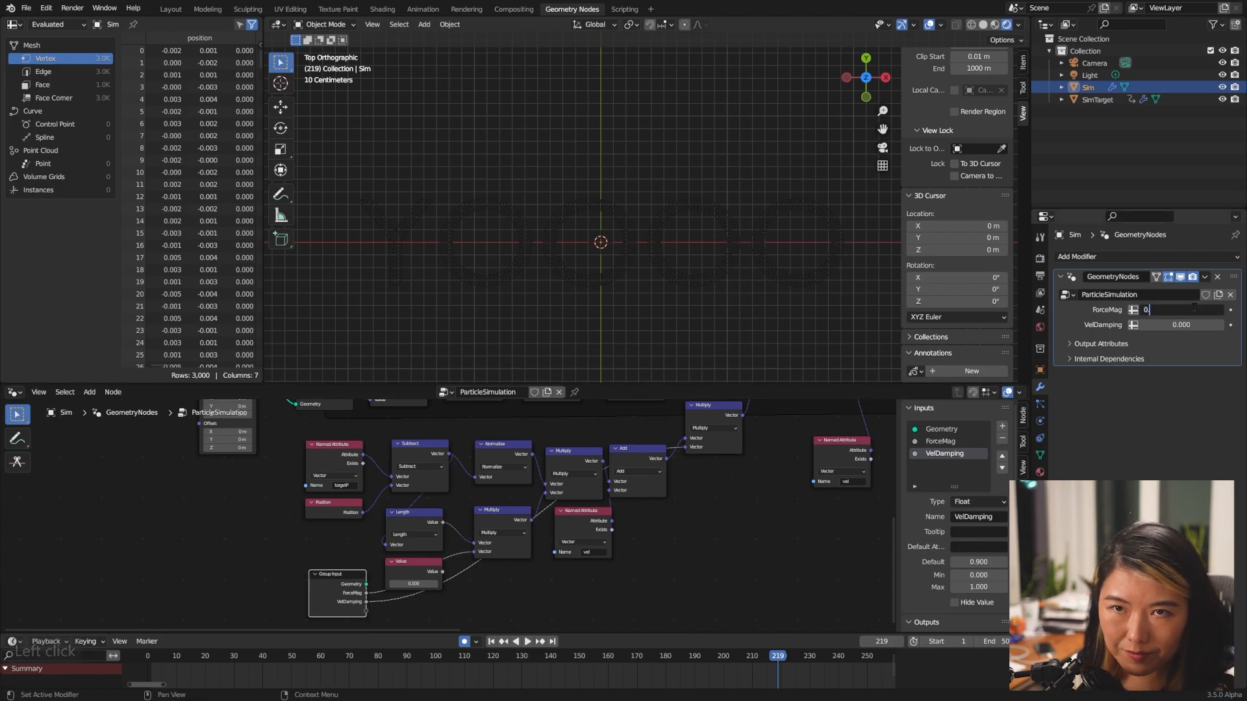
text(0.1)
key(Return)
double_click(1180, 325)
text(0.9)
key(Return)
- Replay the simulation from the first frame with the Sim object deselected to check the particle motion
click(491, 641)
key(space)
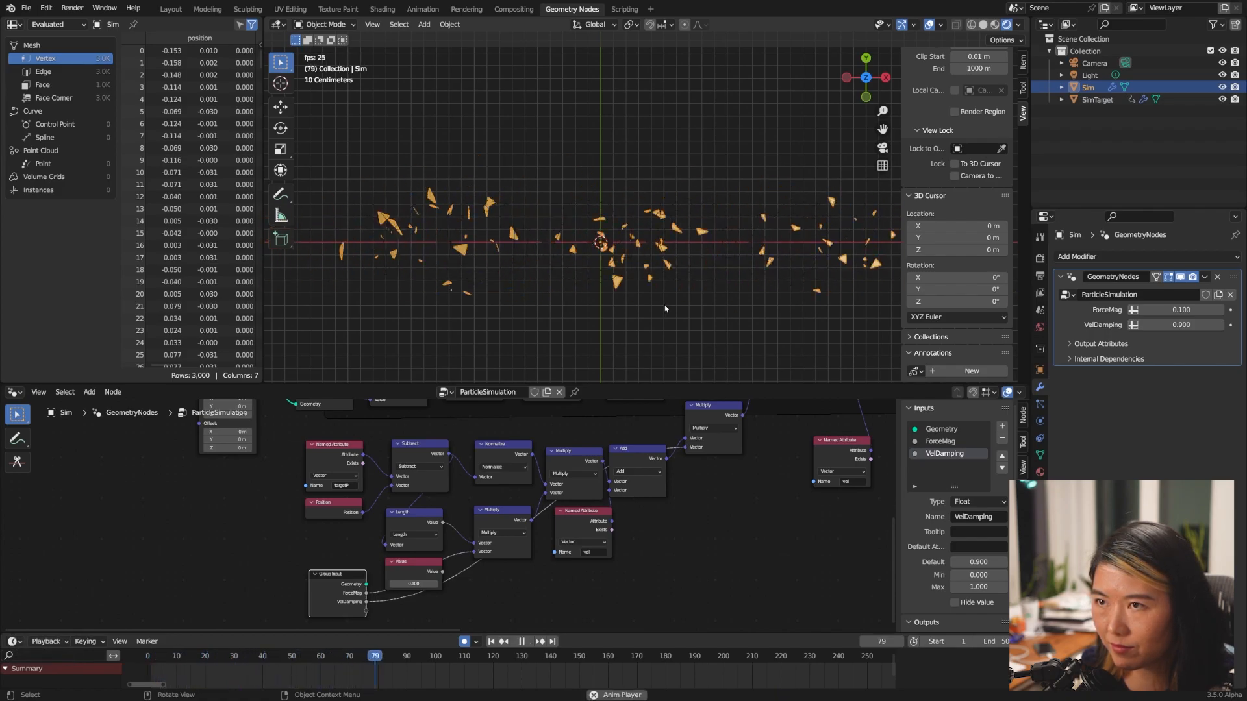
click(670, 313)
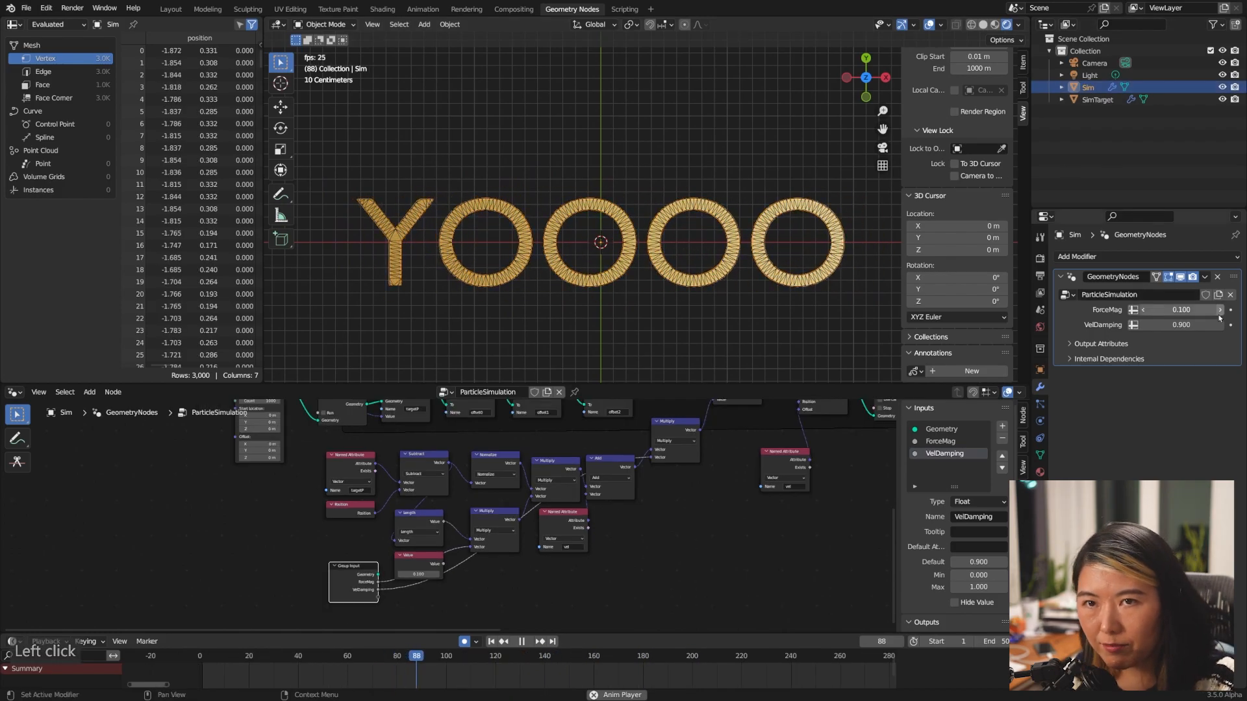
- Try ForceMag values of 0.2 and 0.05 in Sim's modifier
click(1193, 310)
text(0.2)
key(Return)
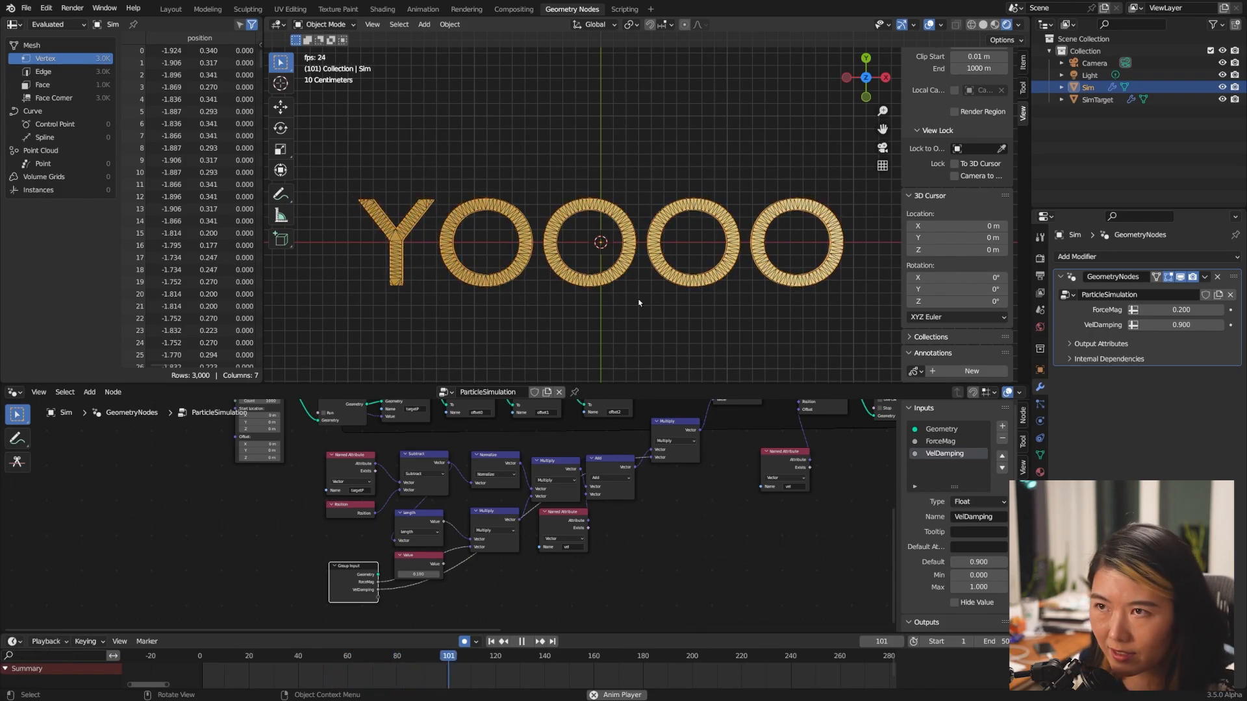
click(1207, 310)
text(0.0)
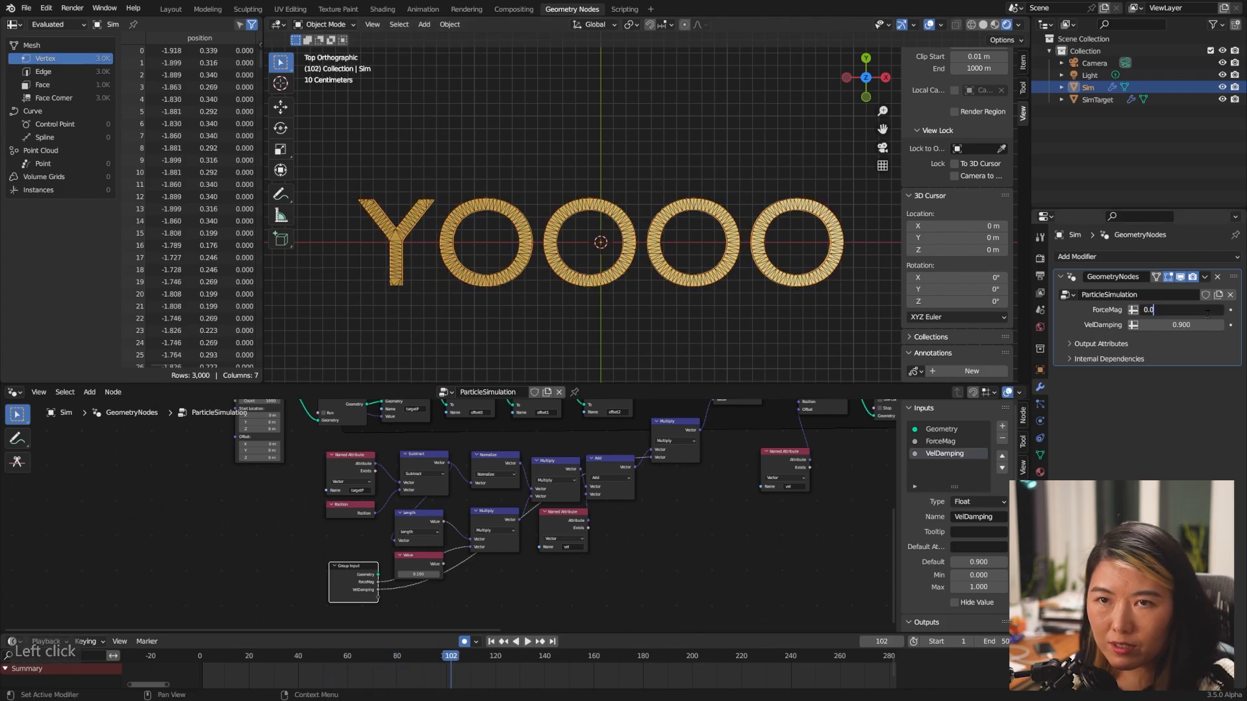
key(Return)
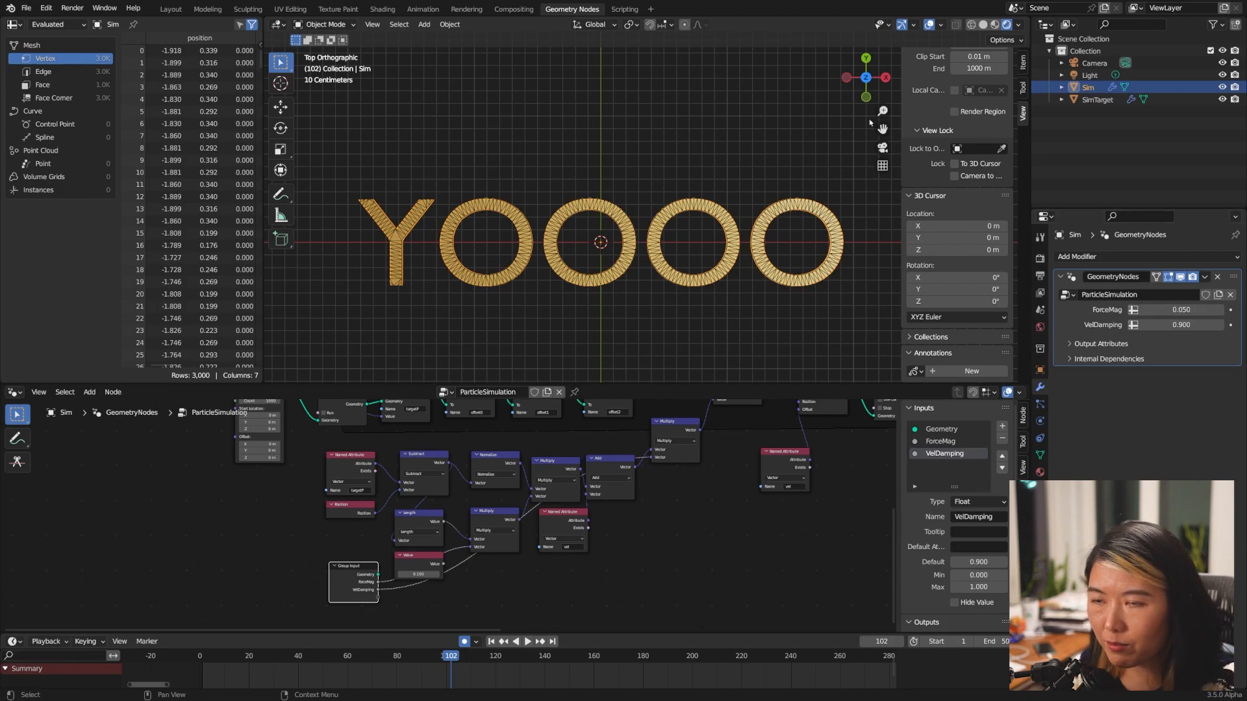
- Set Sim's ForceMag to 0.02 and replay the simulation from the first frame
click(1182, 309)
text(0.0)
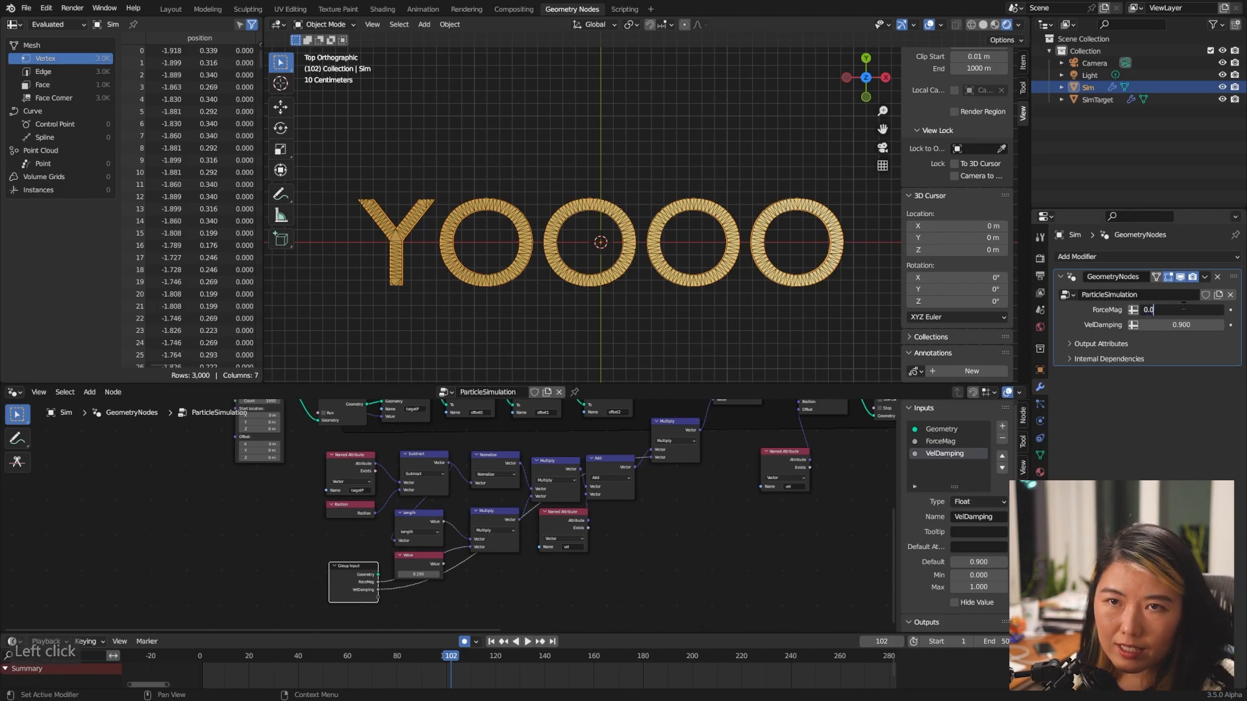
key(Return)
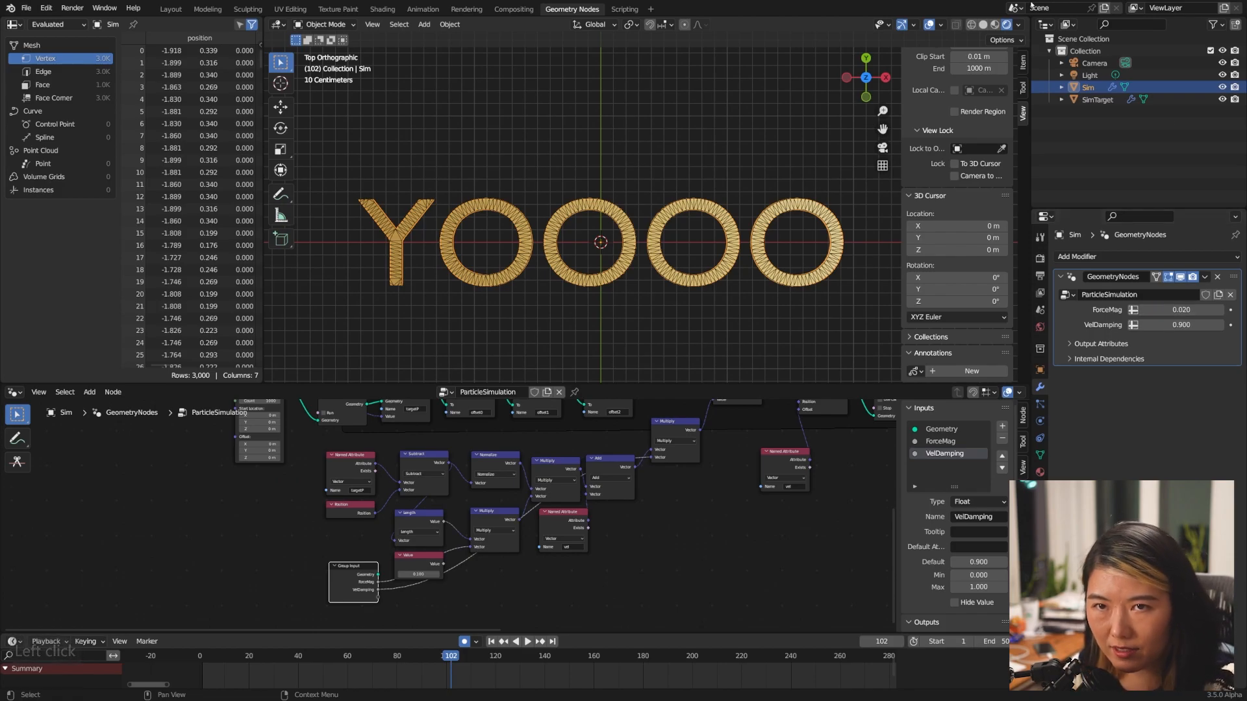
click(495, 641)
key(space)
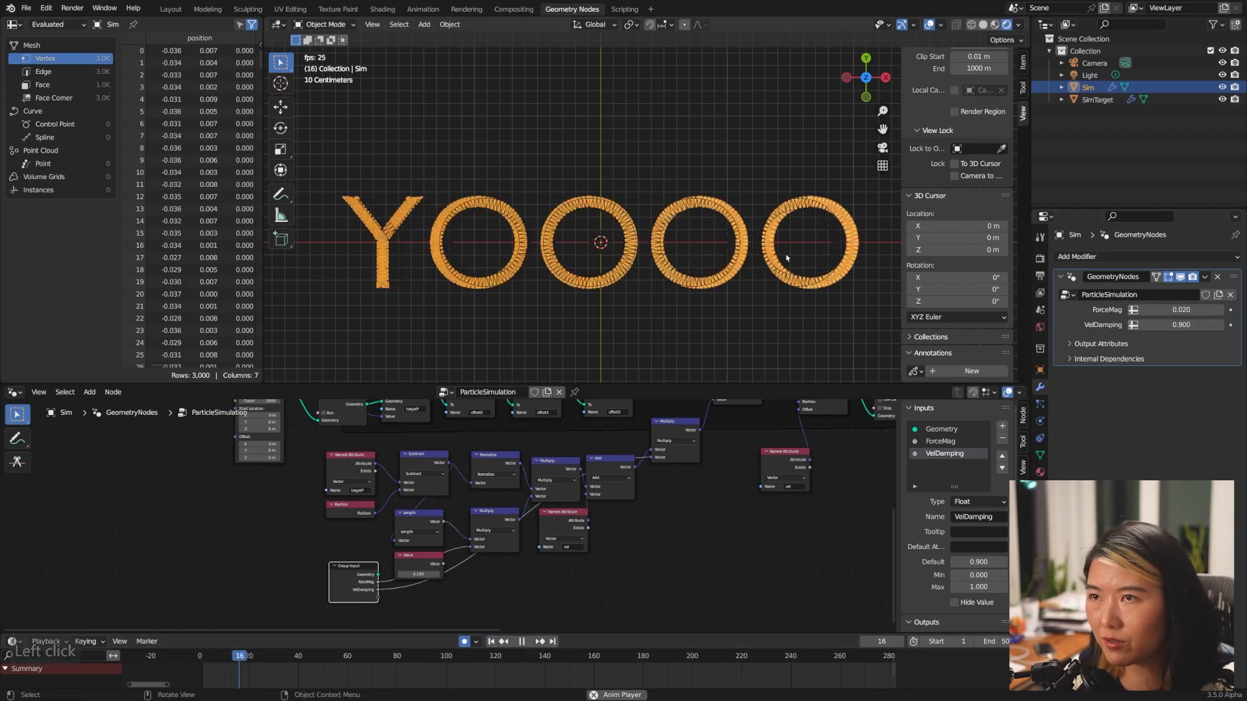
click(791, 284)
click(772, 318)
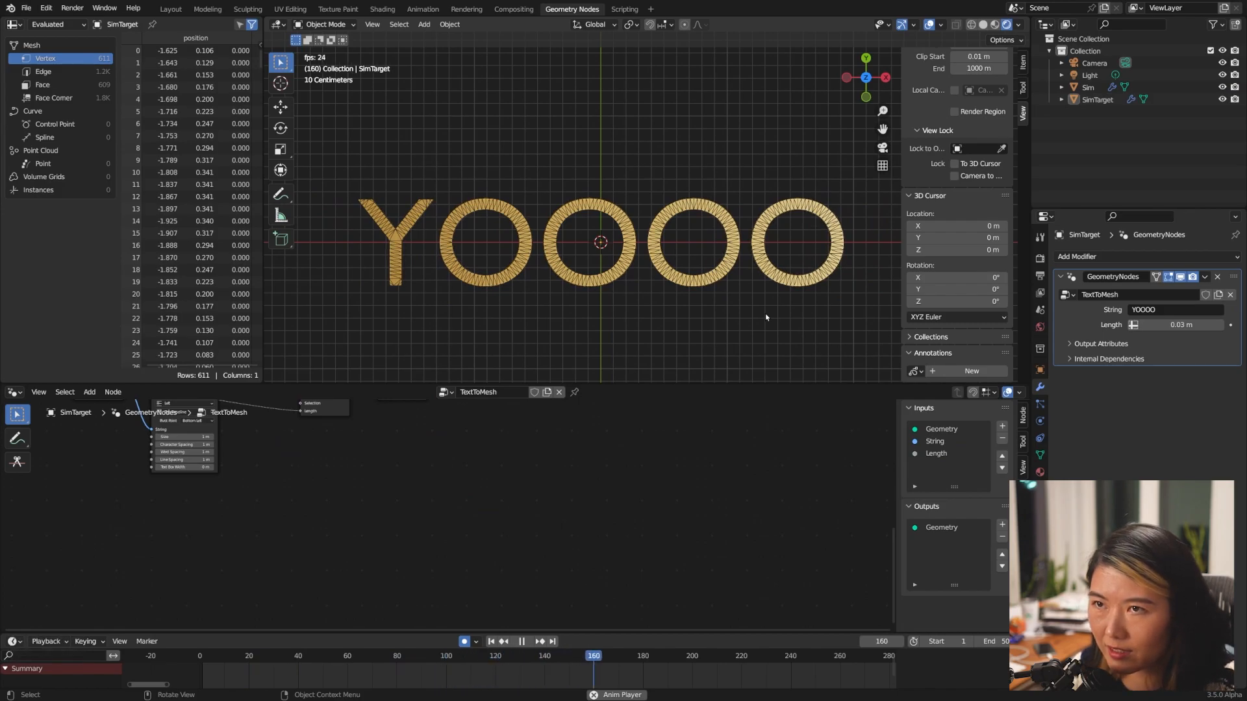
click(1090, 77)
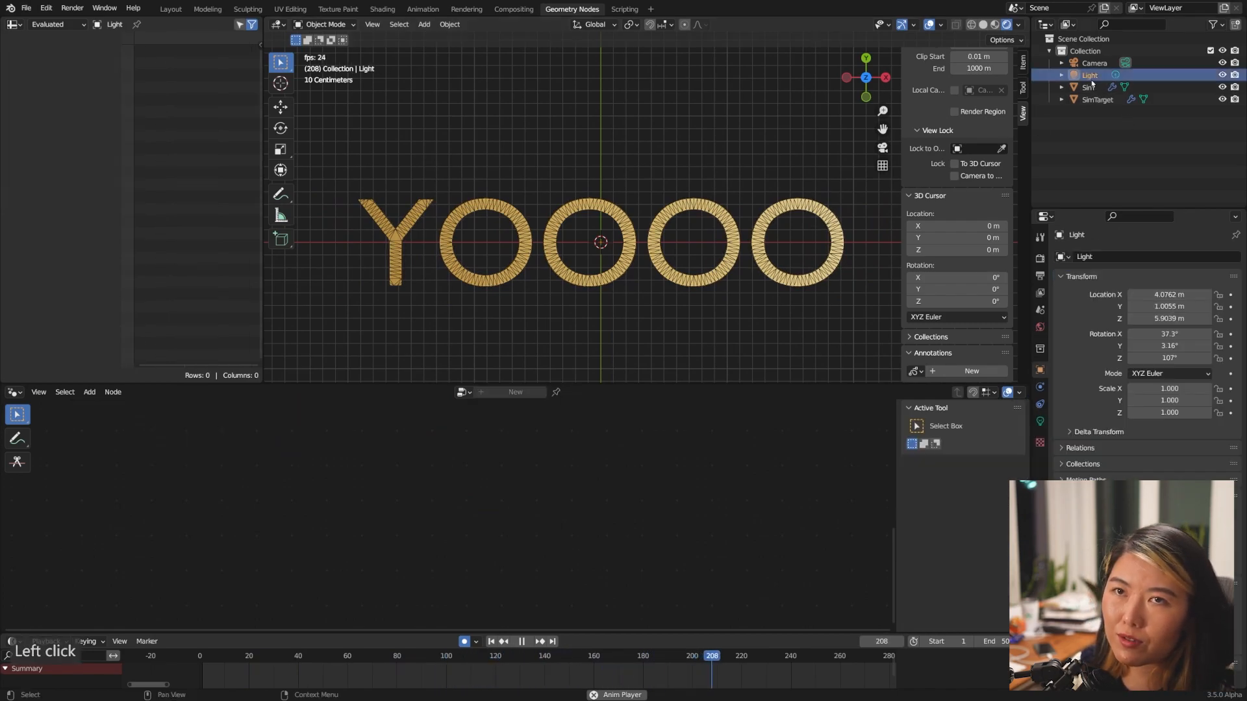
click(1089, 87)
click(836, 312)
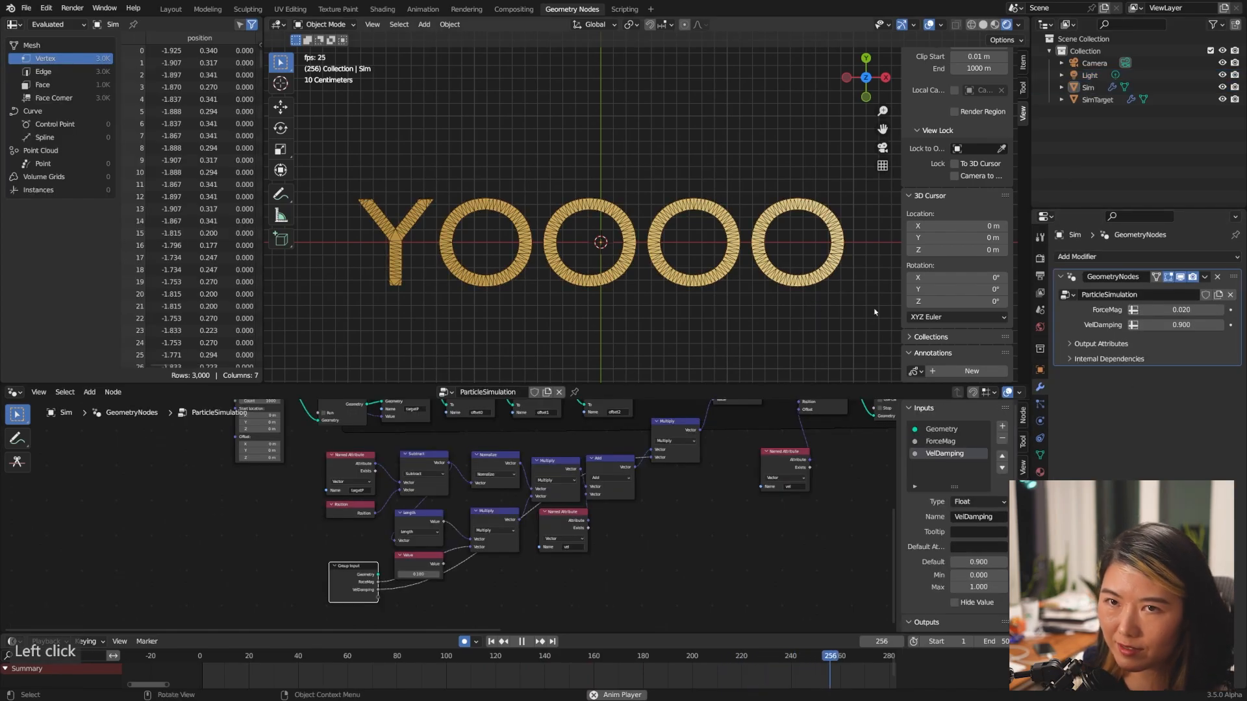
- Set SimTarget's String to "Slow" in its TextToMesh modifier while the simulation plays
click(1098, 99)
click(1188, 309)
text(S)
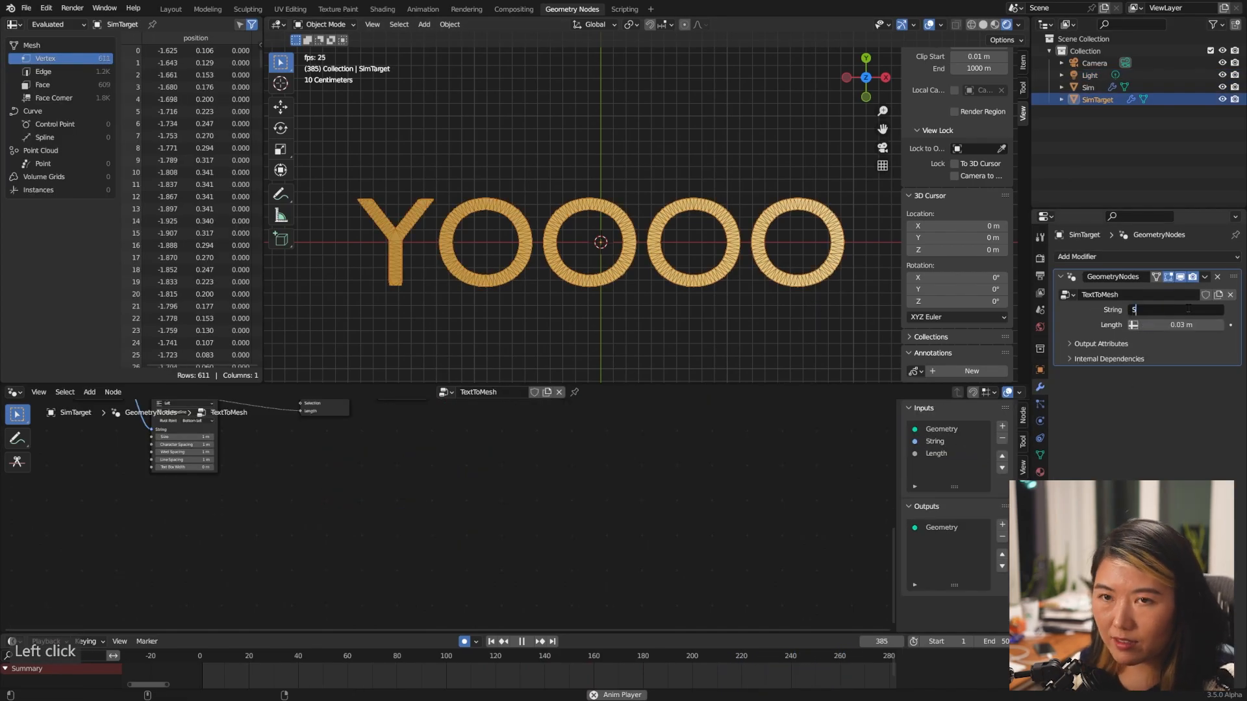
text(low)
key(Return)
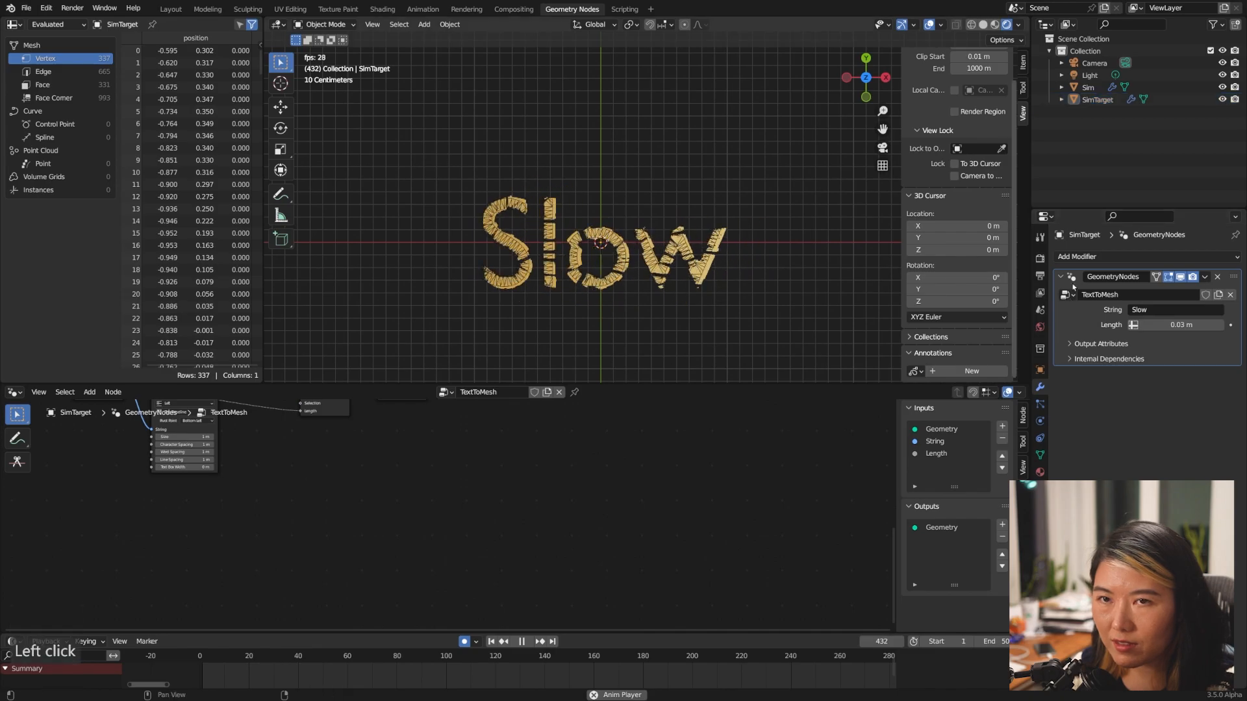
- Hide SimTarget in the viewport and change its String to "force" and then to "feels"
click(1223, 99)
click(1160, 310)
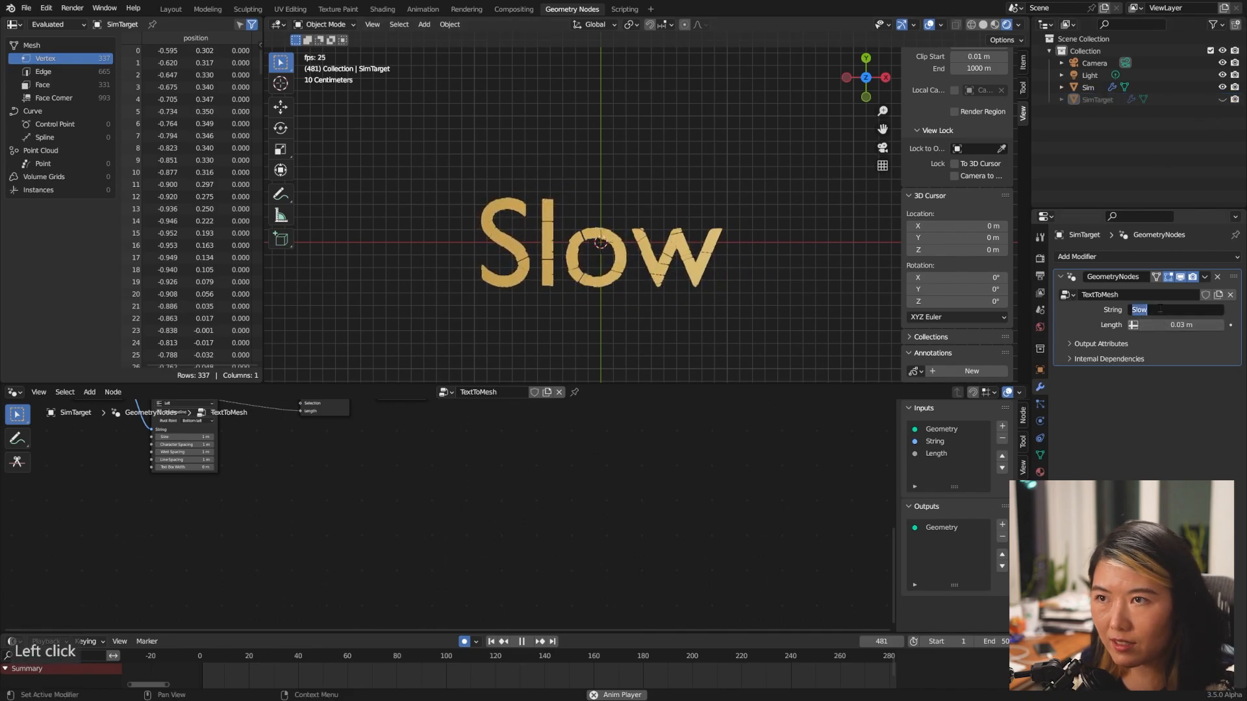
text(force)
key(Return)
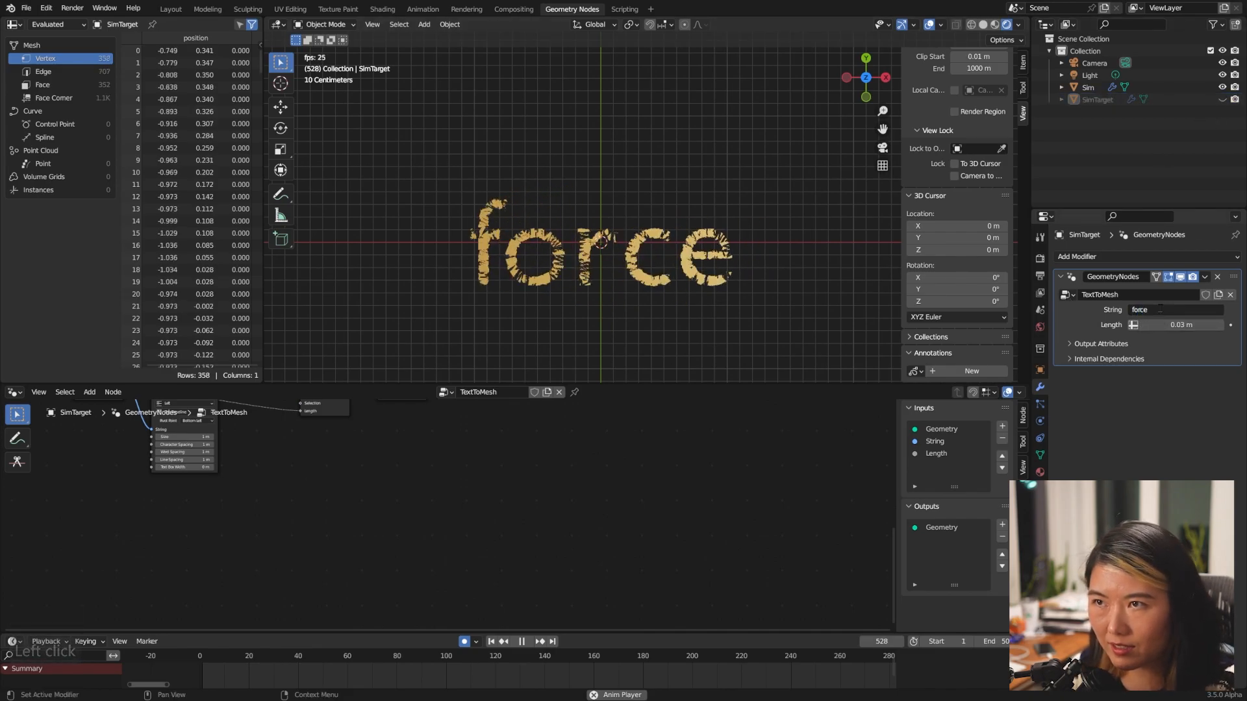
click(1160, 310)
text(feels)
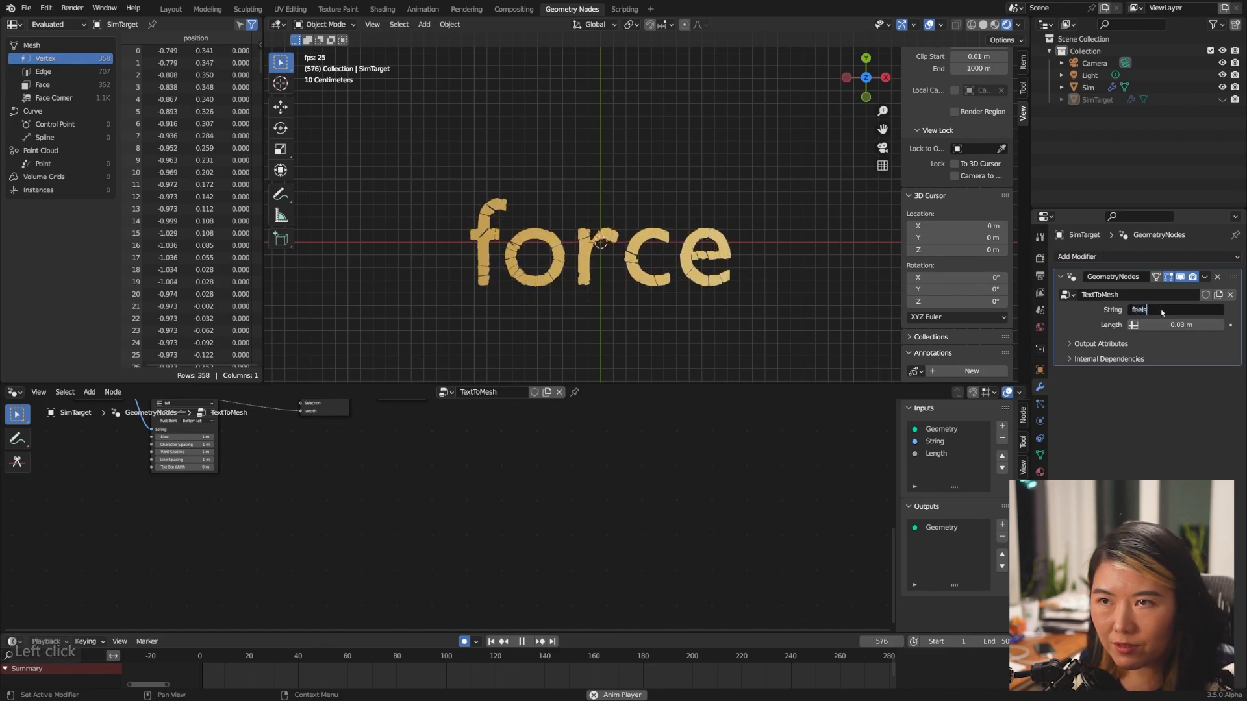
key(Return)
- Set SimTarget's String to "different"
click(1160, 310)
text(dof)
text(fer)
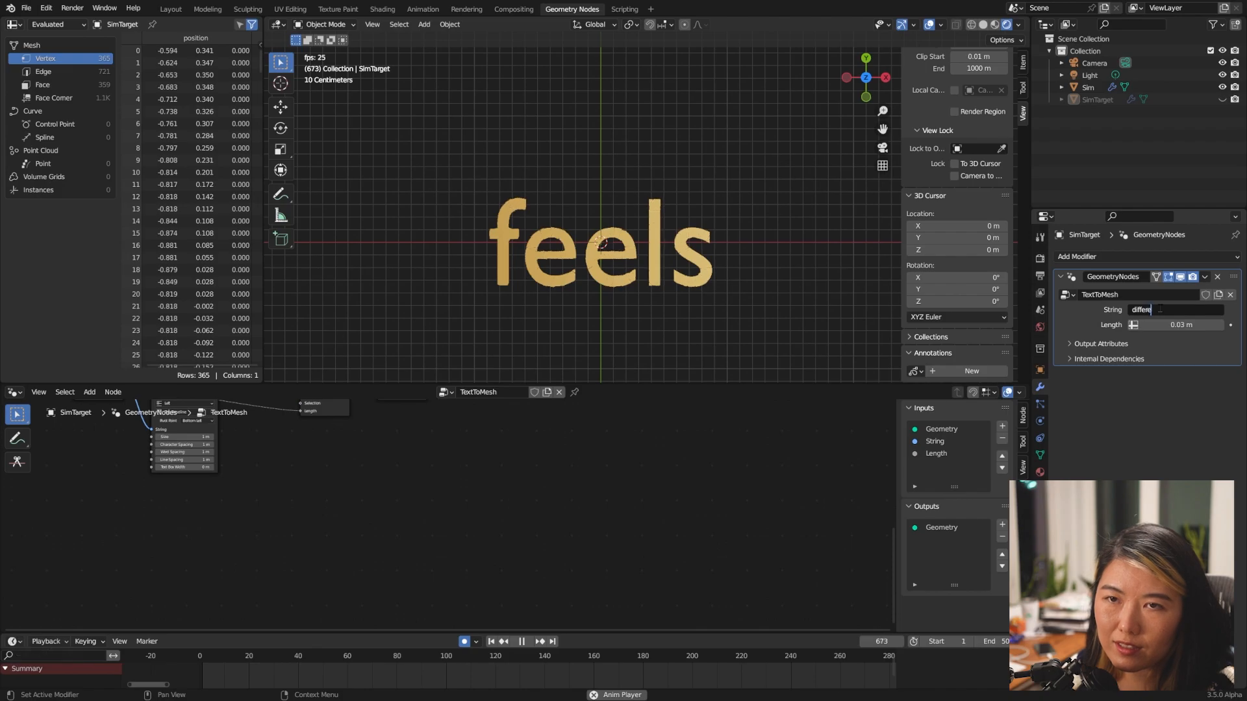
text(ent)
key(Return)
click(1160, 310)
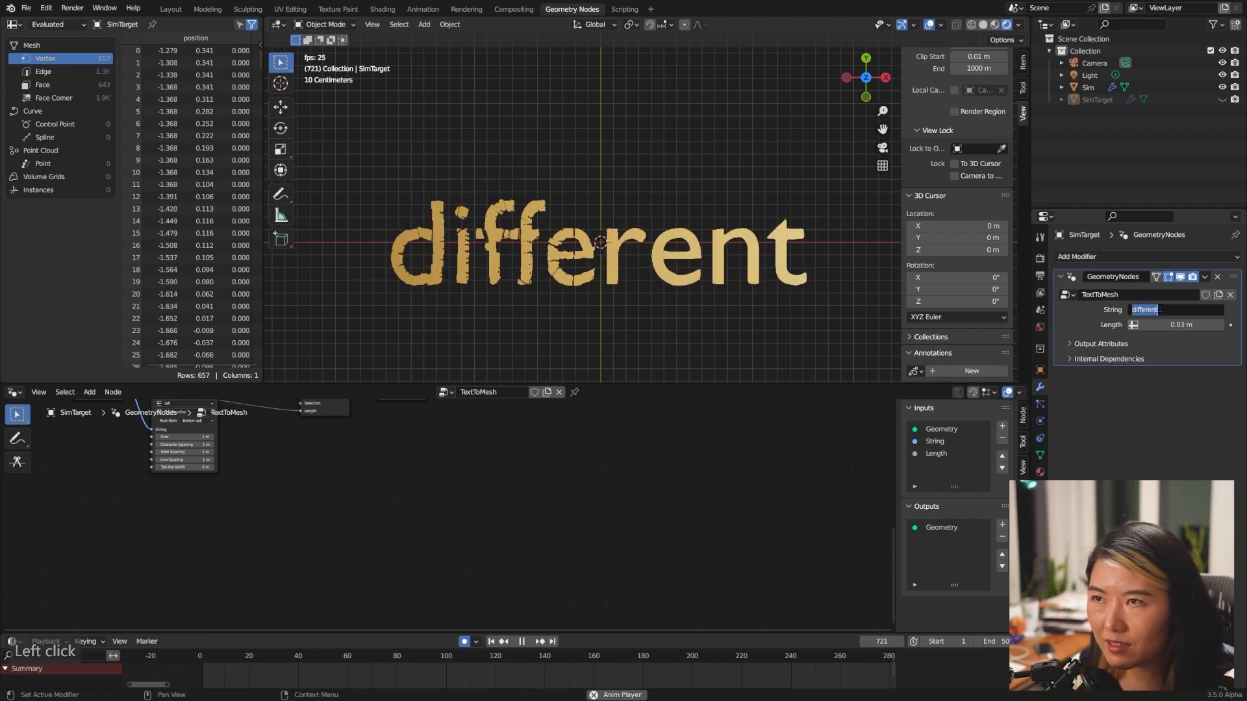
key(Escape)
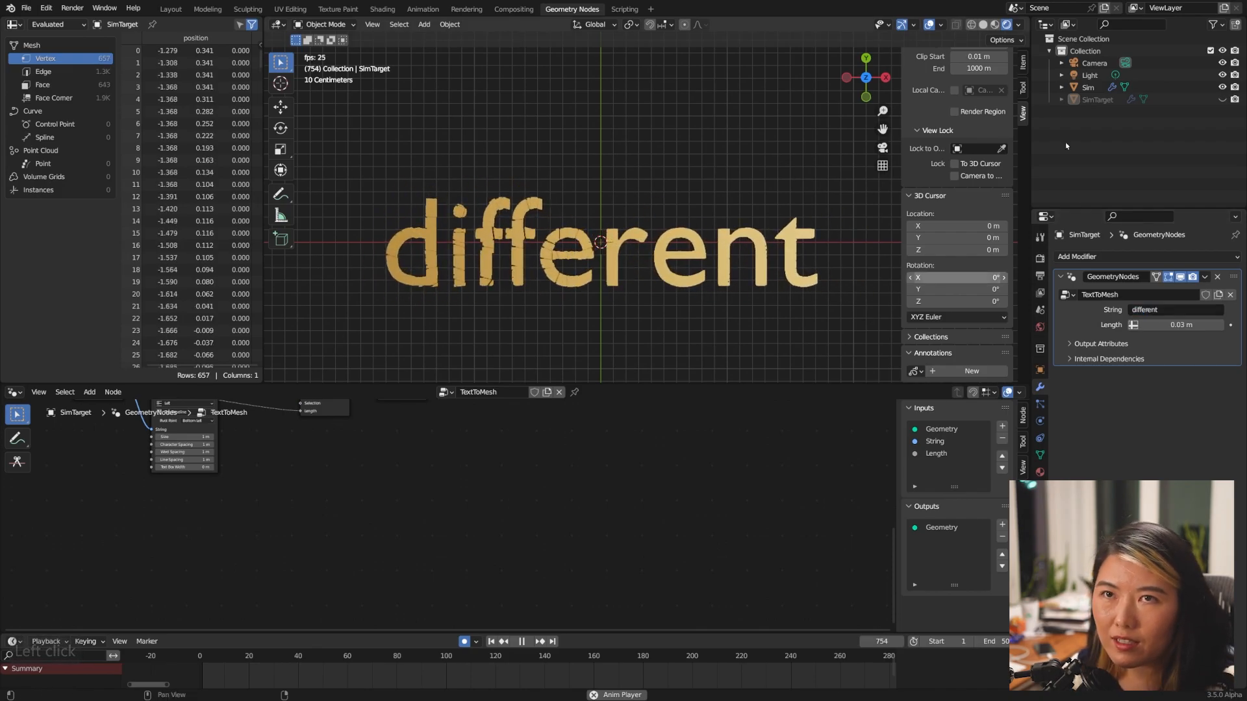
- Examine Sim's simulation-zone nodes in the ParticleSimulation tree while replaying the animation from an earlier frame
click(1088, 88)
scroll(670, 586, up, 3)
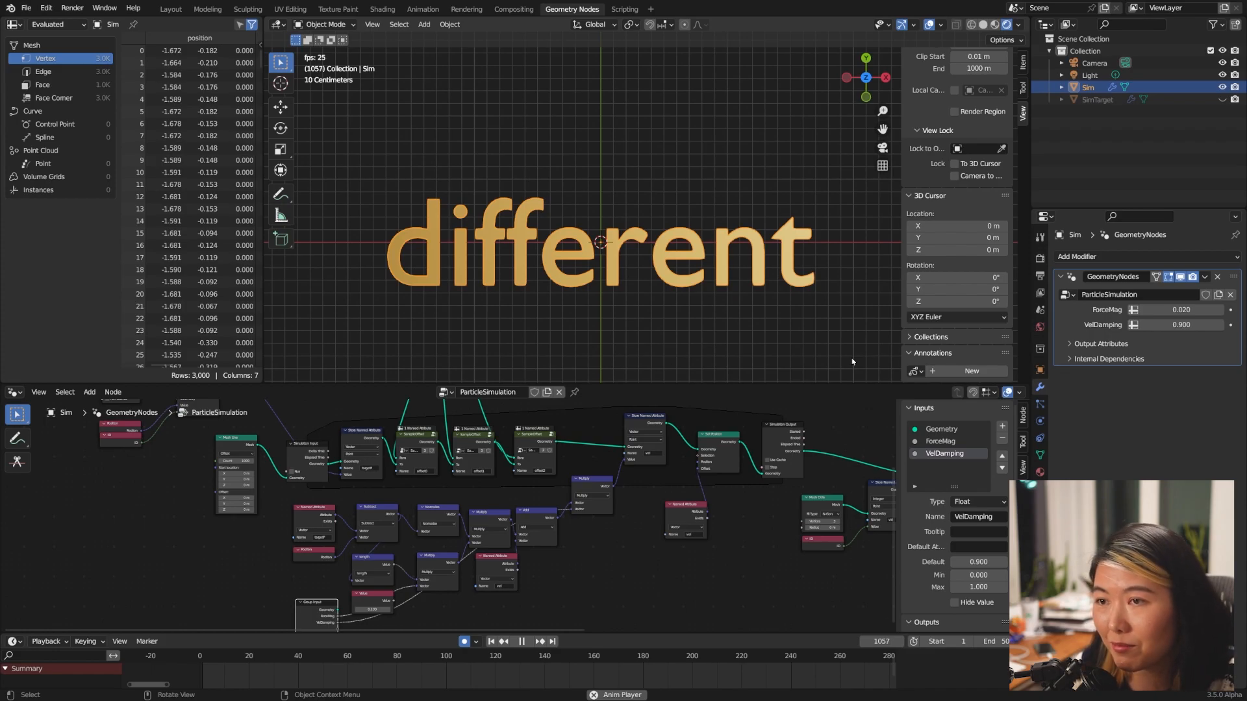
middle_drag(794, 557, 742, 581)
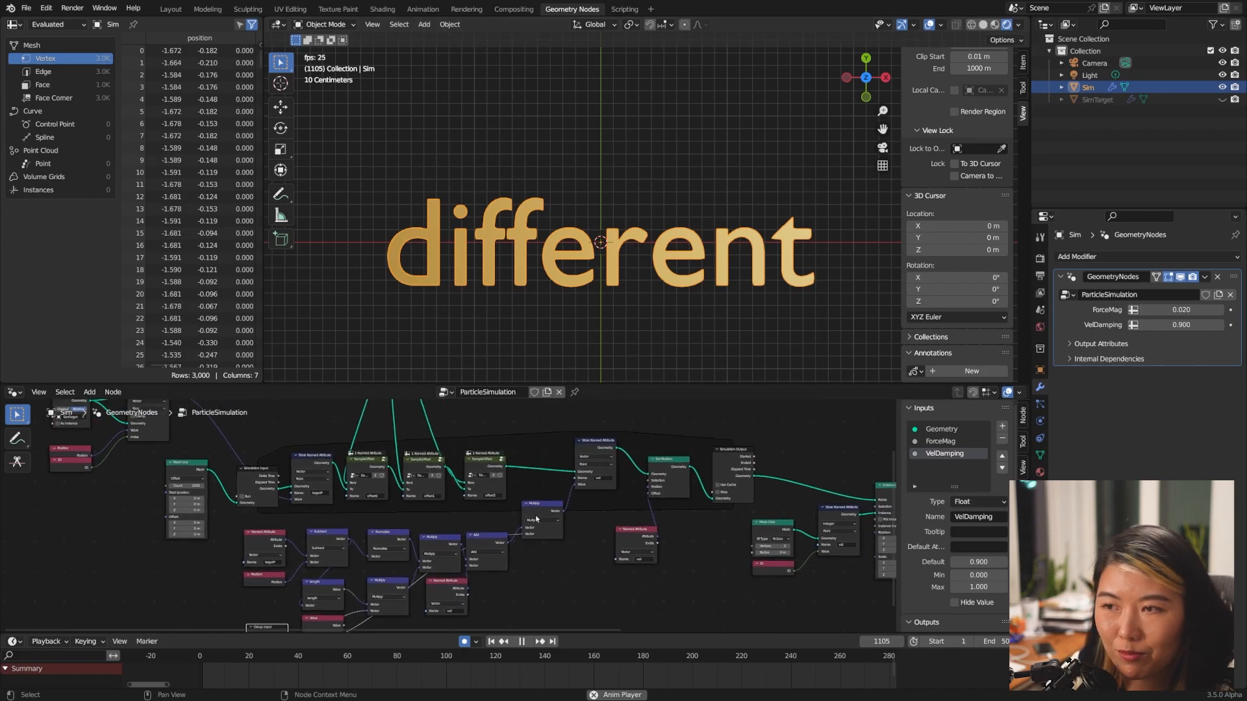
middle_drag(633, 577, 614, 587)
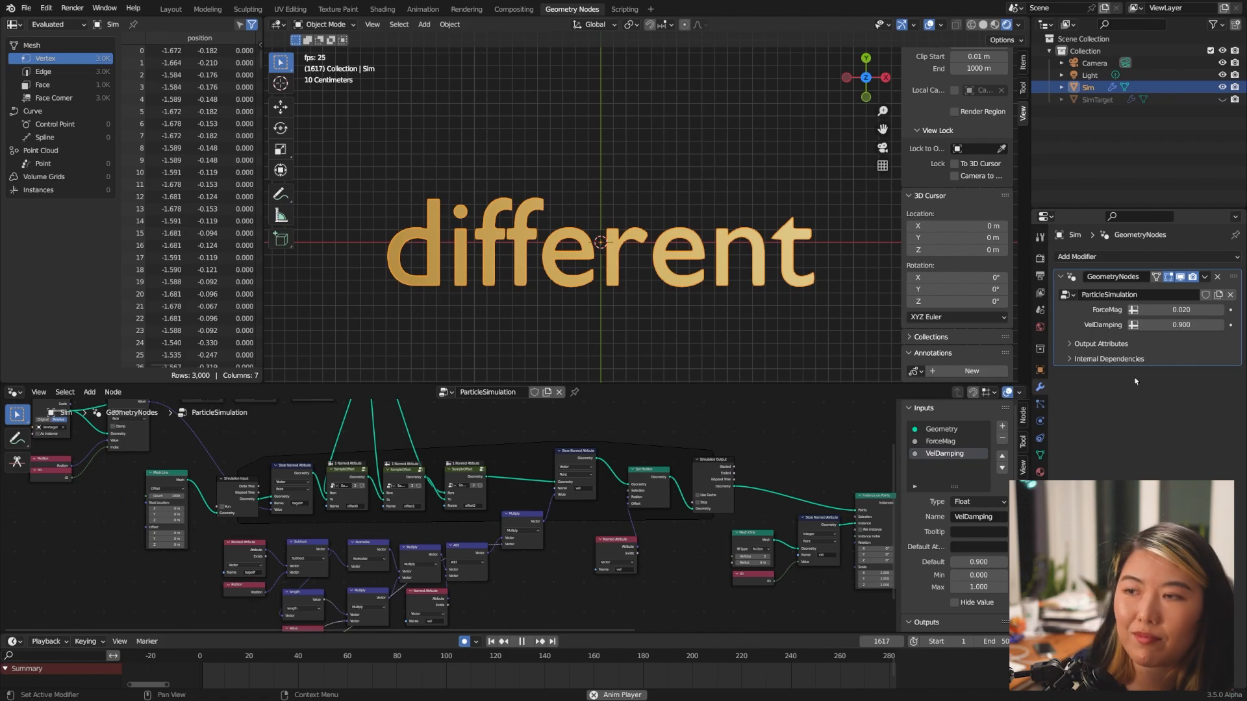
click(830, 459)
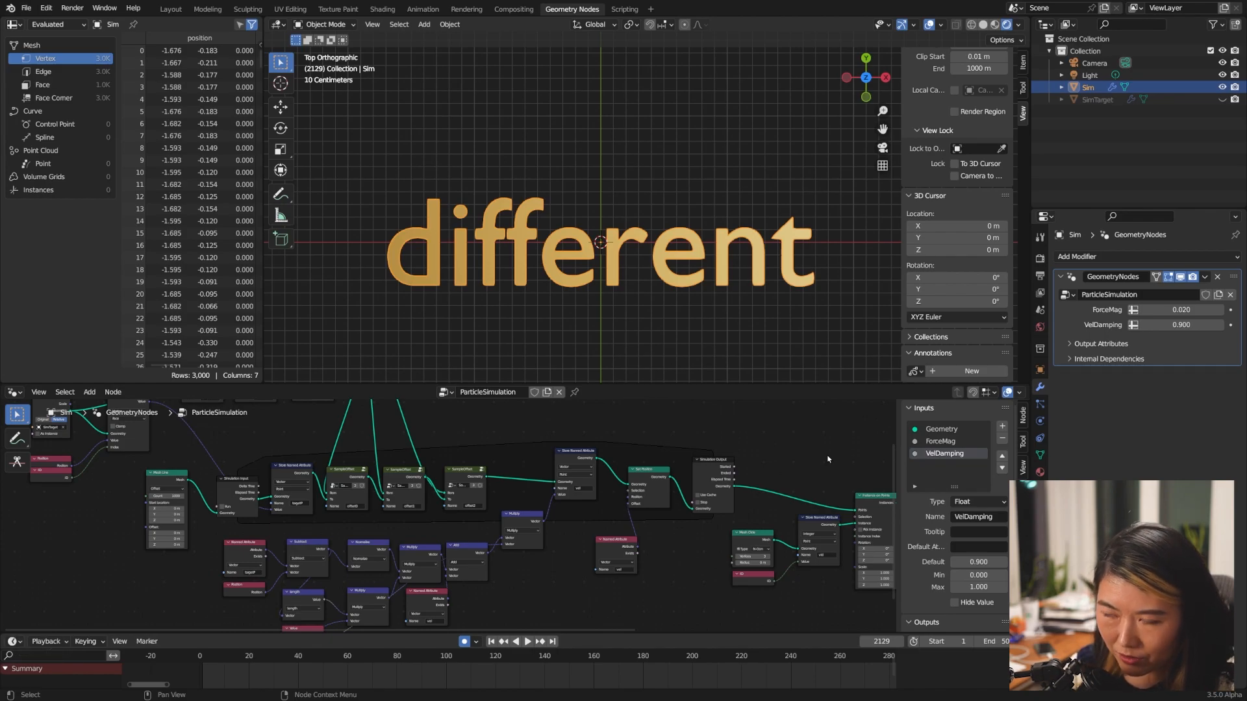
key(space)
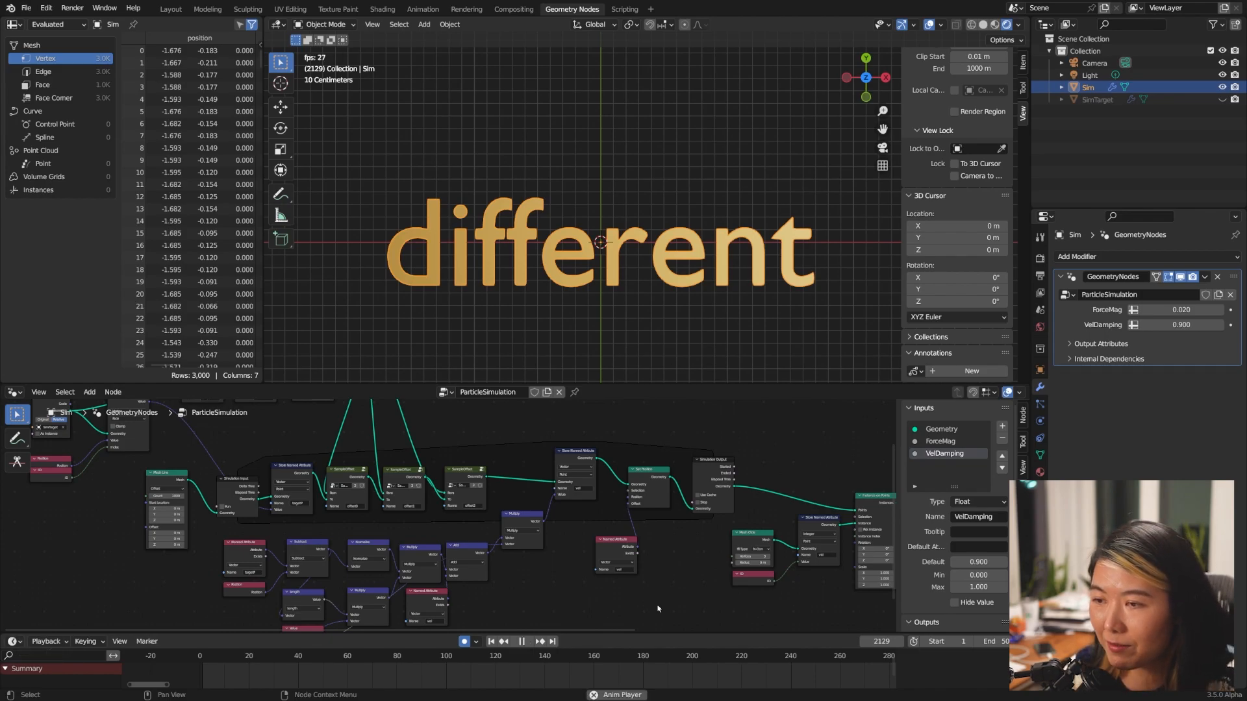
click(414, 656)
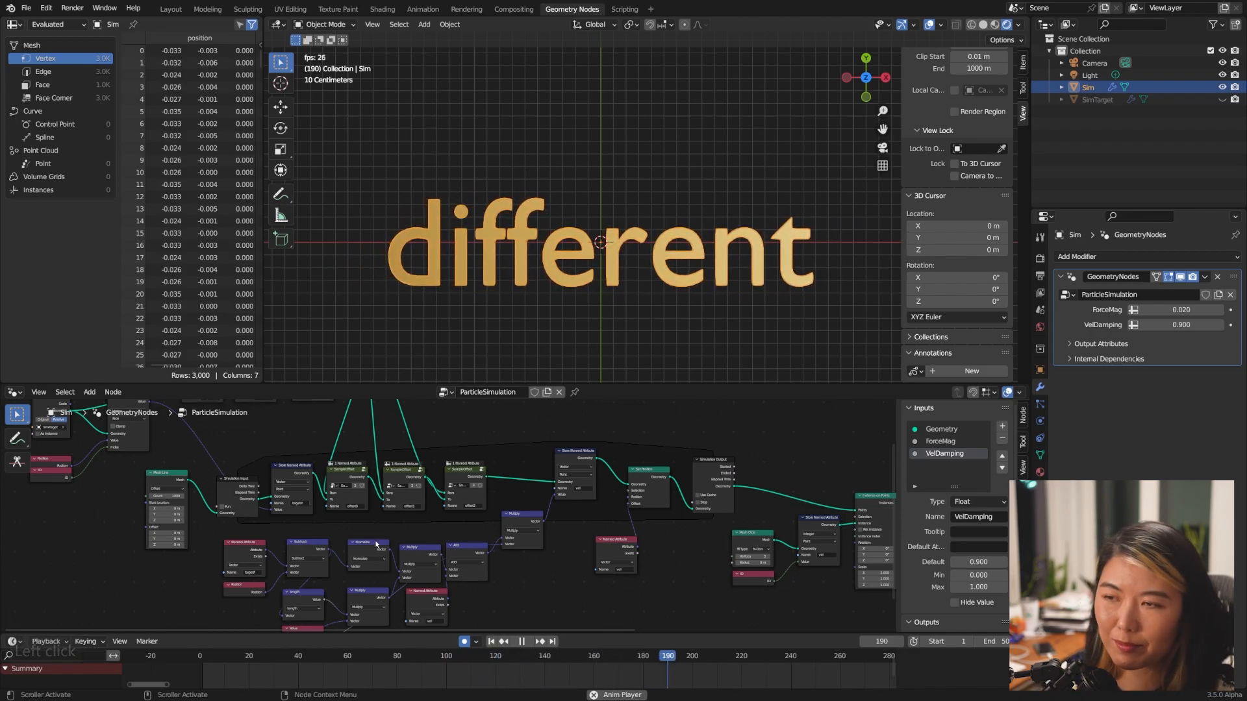
middle_drag(463, 511, 638, 523)
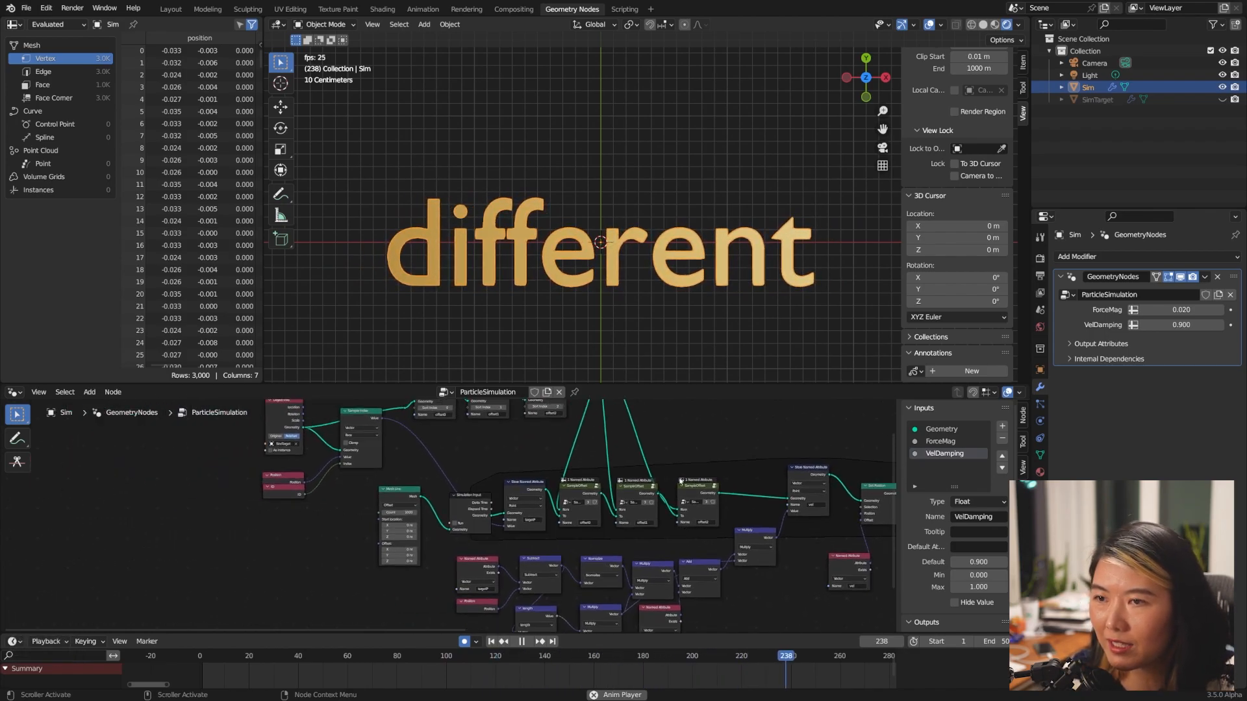
- Show SimTarget in the viewport and try rotating it in the top view during playback
click(1206, 97)
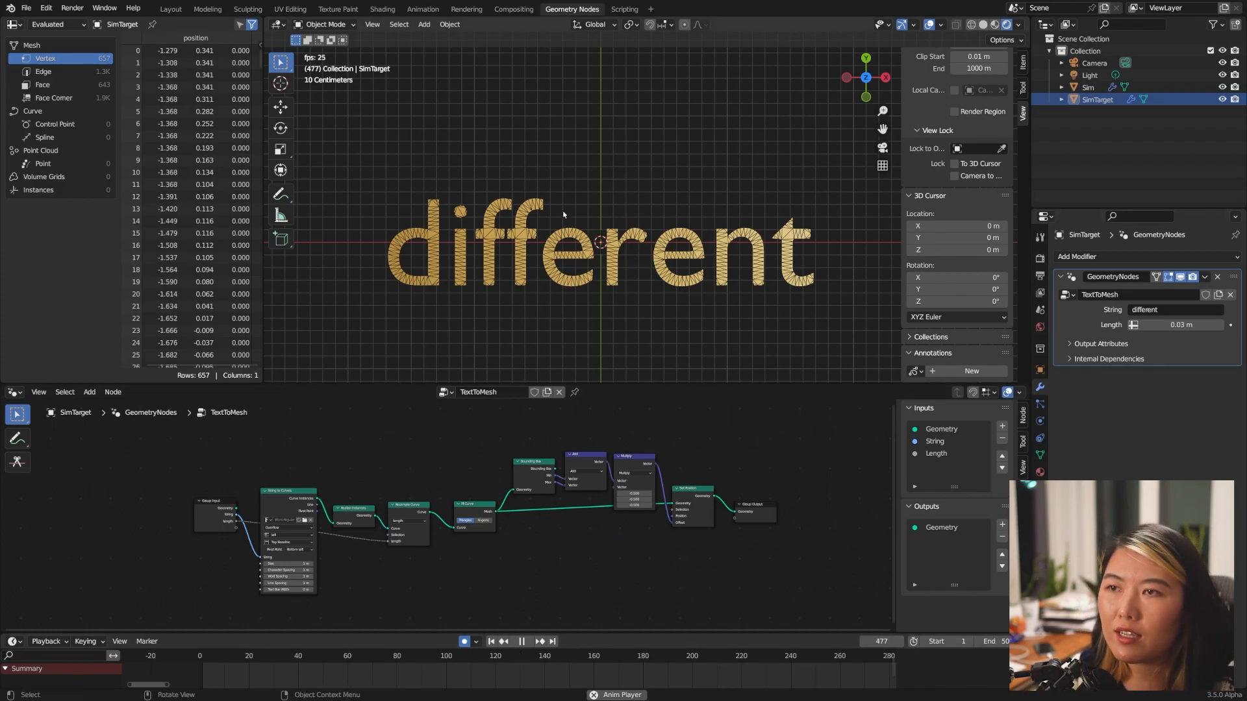
click(658, 284)
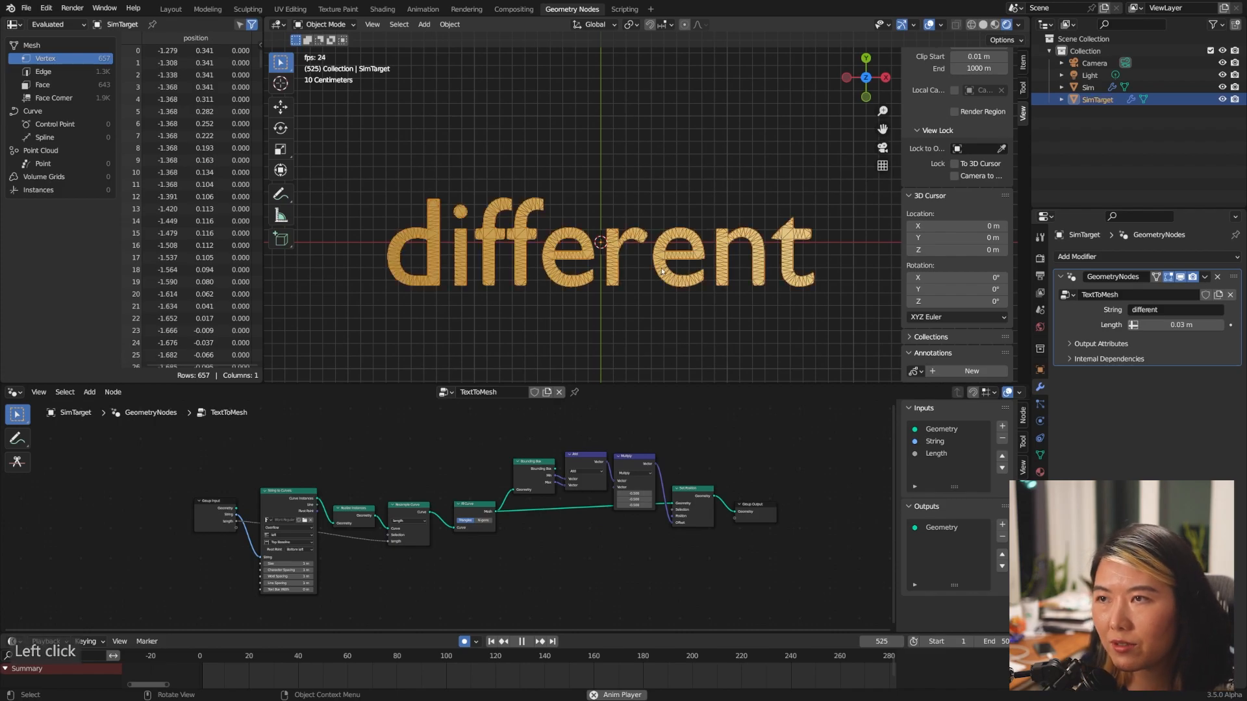
key(r)
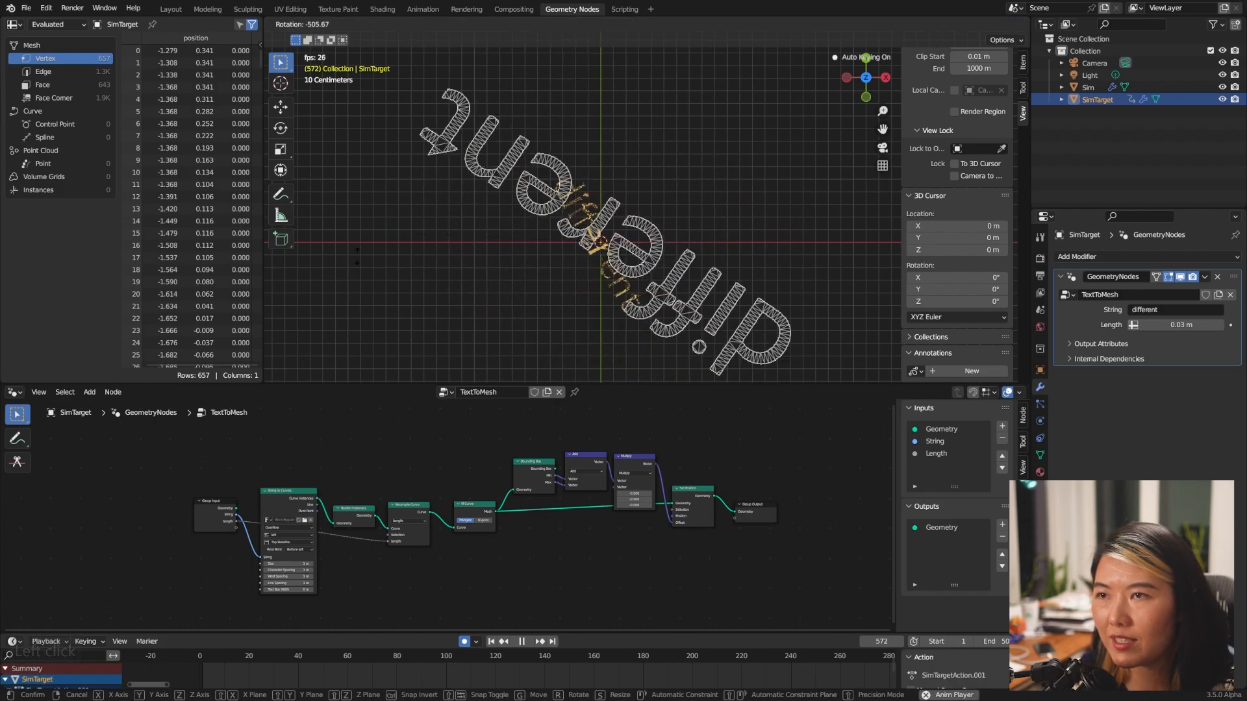
right_click(743, 128)
click(822, 319)
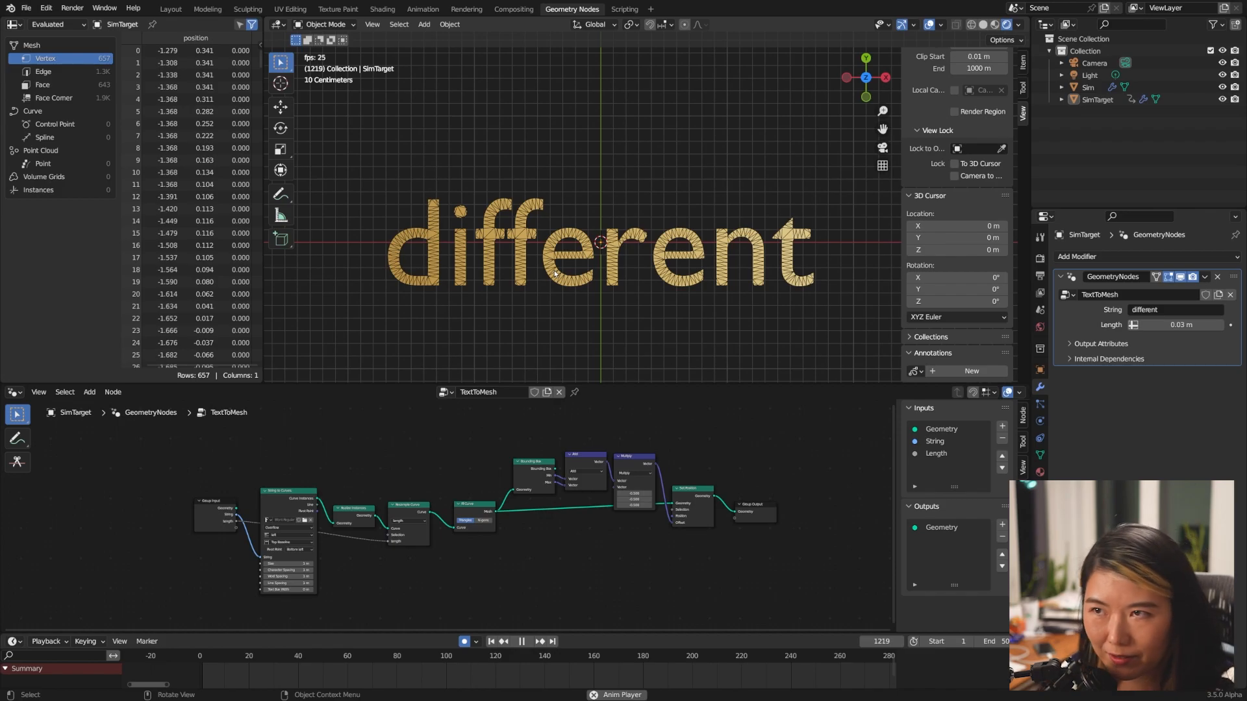
click(577, 327)
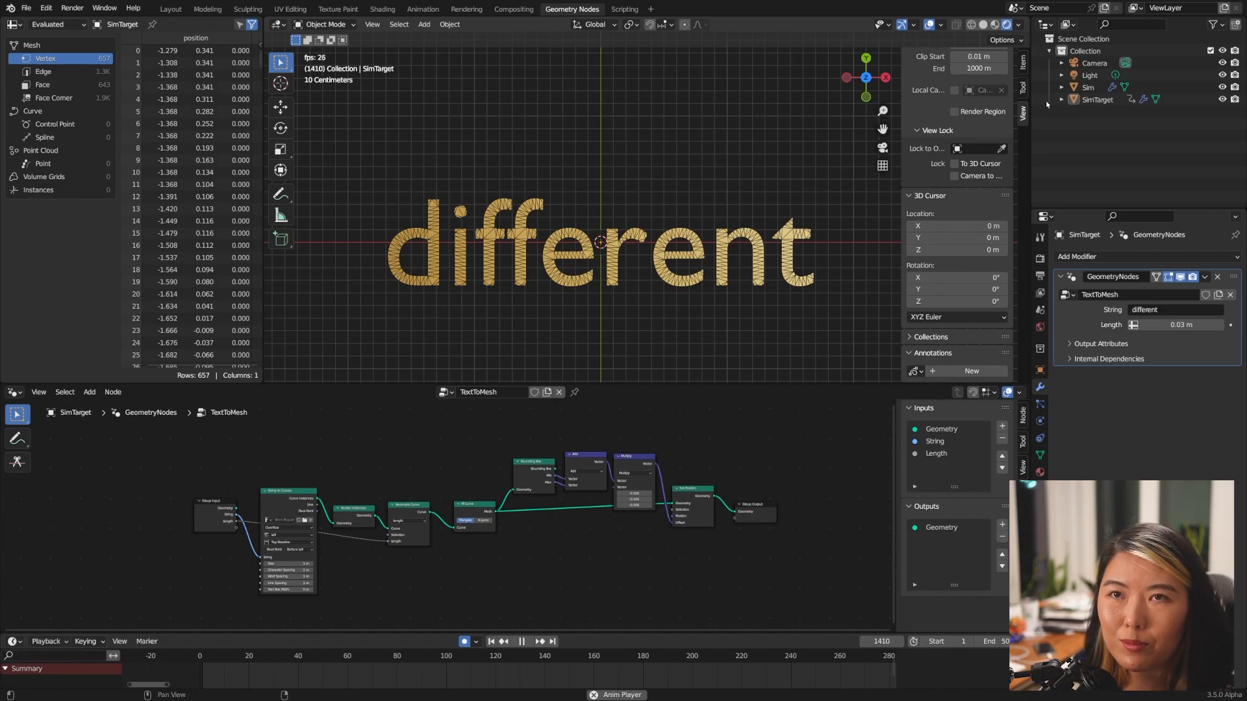
- Review Sim's full ParticleSimulation node tree, from the force calculation through the instancing nodes to the group output
click(1088, 87)
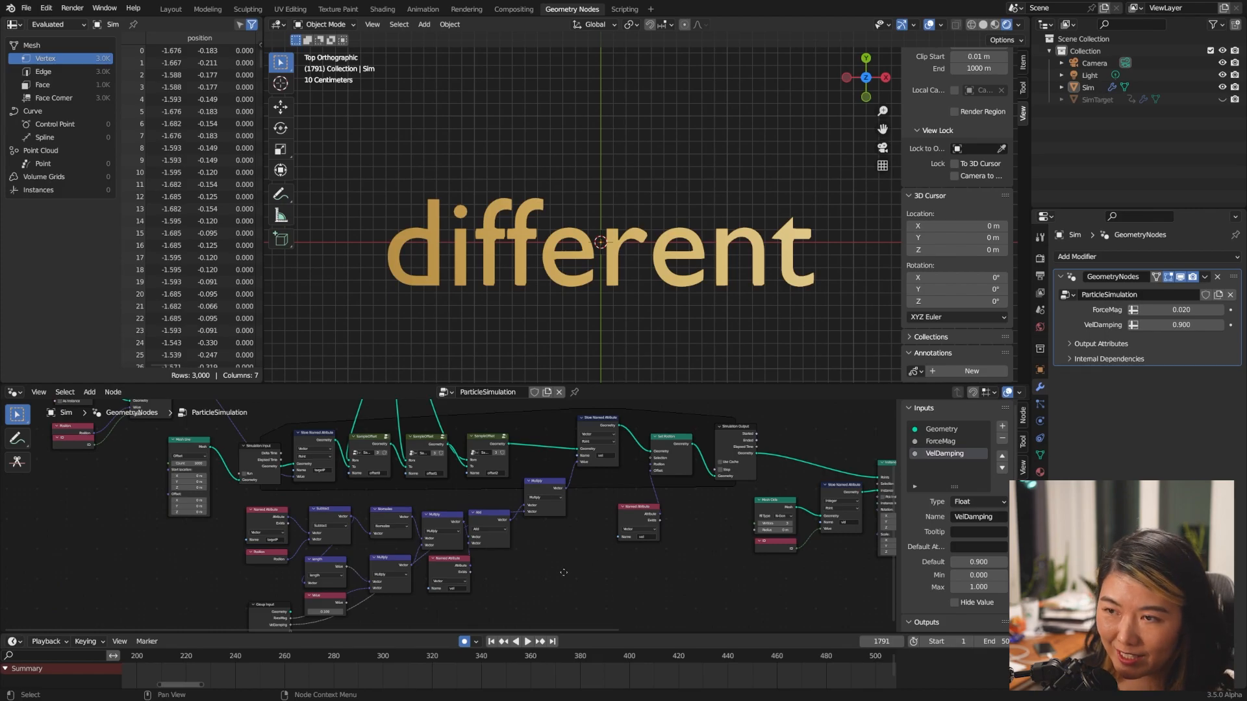
middle_drag(564, 572, 491, 590)
mouse_move(680, 591)
middle_down()
mouse_move(654, 587)
mouse_move(778, 597)
mouse_move(468, 570)
middle_up()
scroll(717, 610, down, 5)
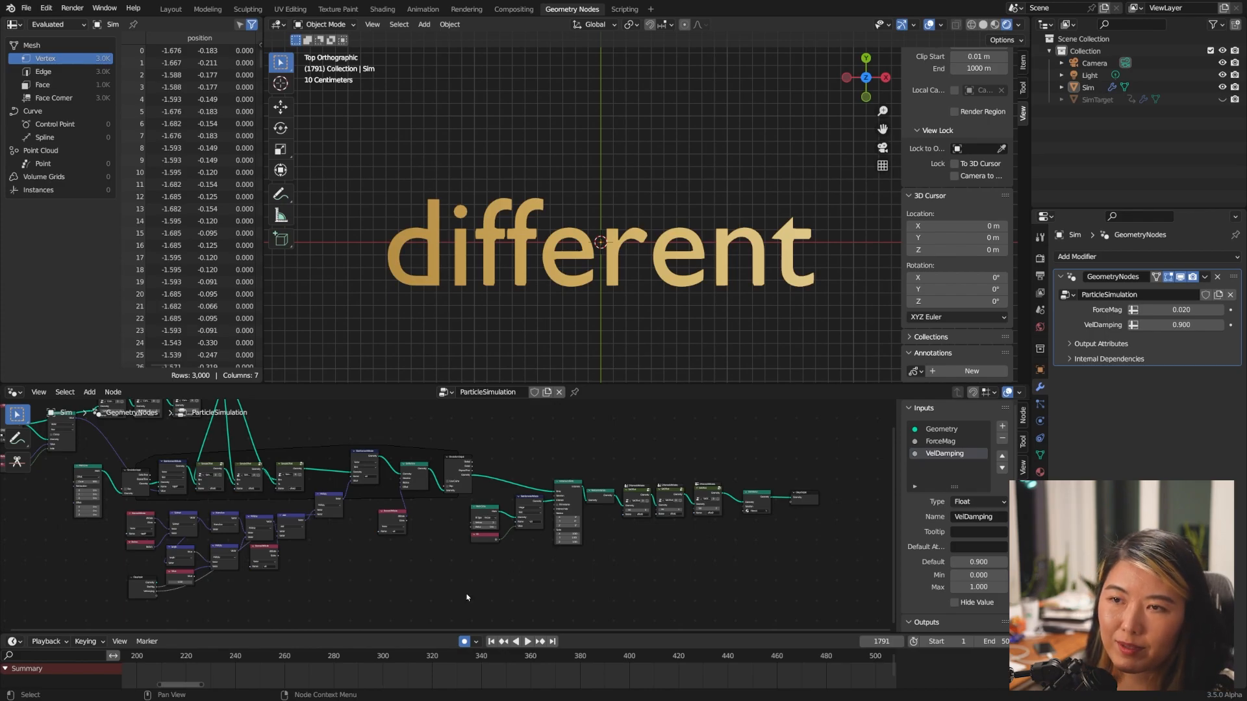
drag(838, 575, 492, 479)
click(580, 463)
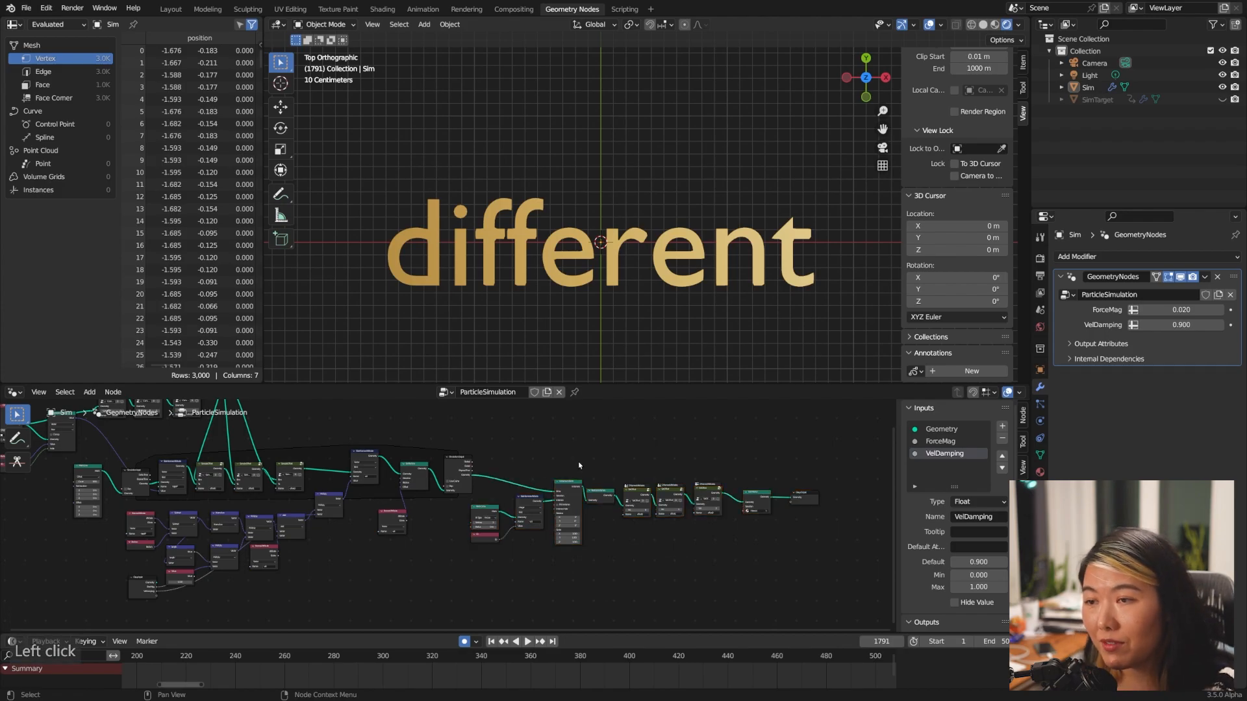
click(545, 459)
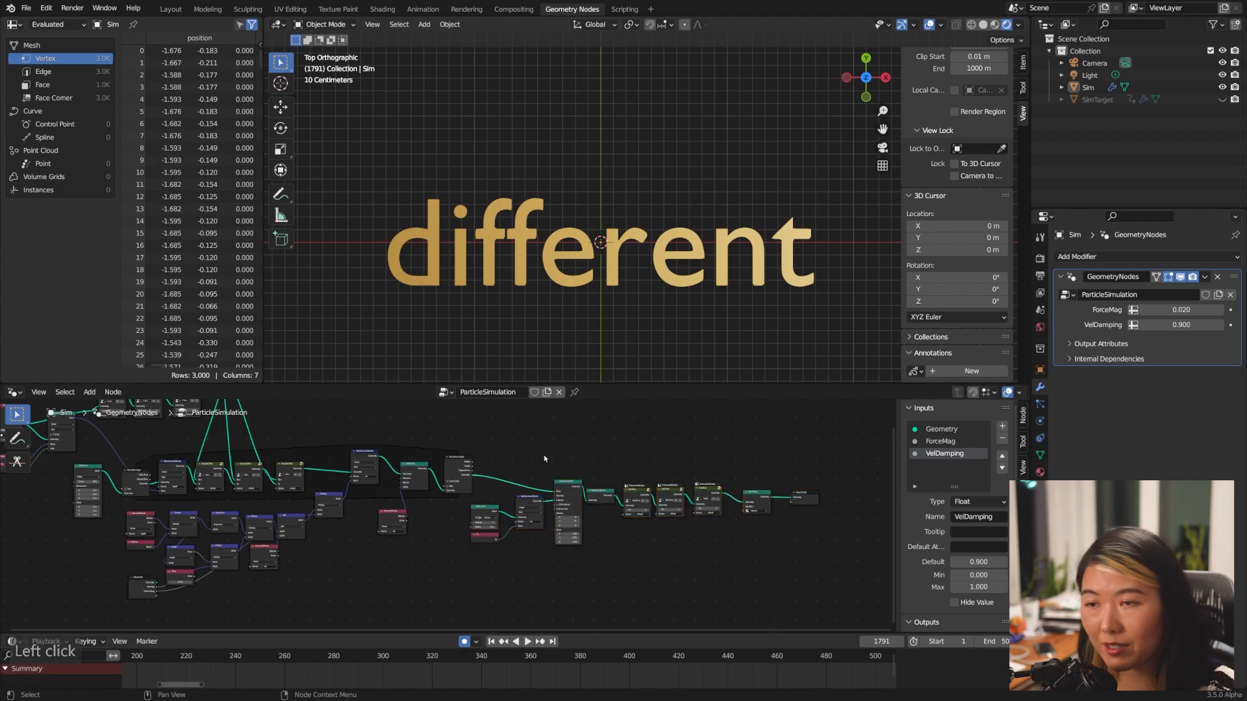